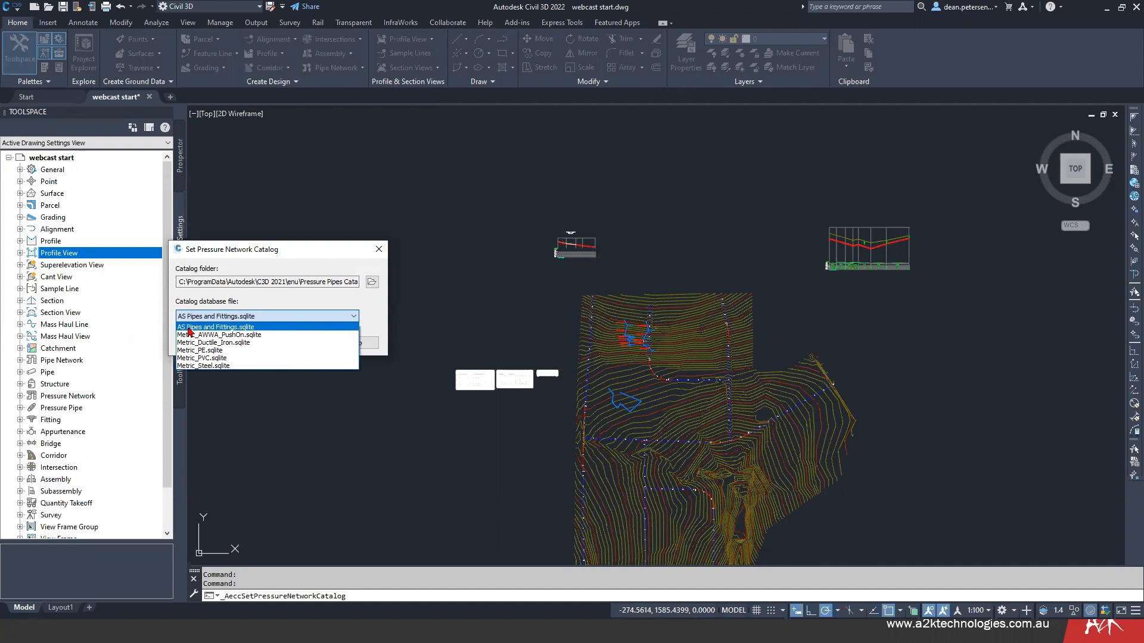
- Set the pressure network catalog's database file to AS Pipes and Fittings.sqlite
click(222, 328)
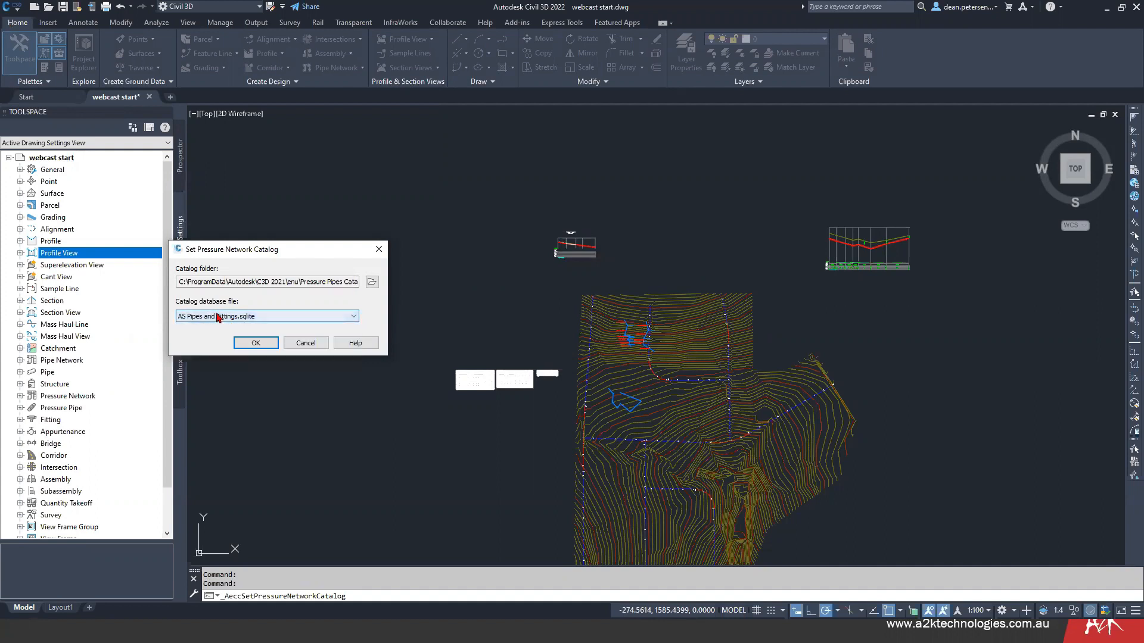
click(256, 343)
middle_drag(414, 286, 341, 273)
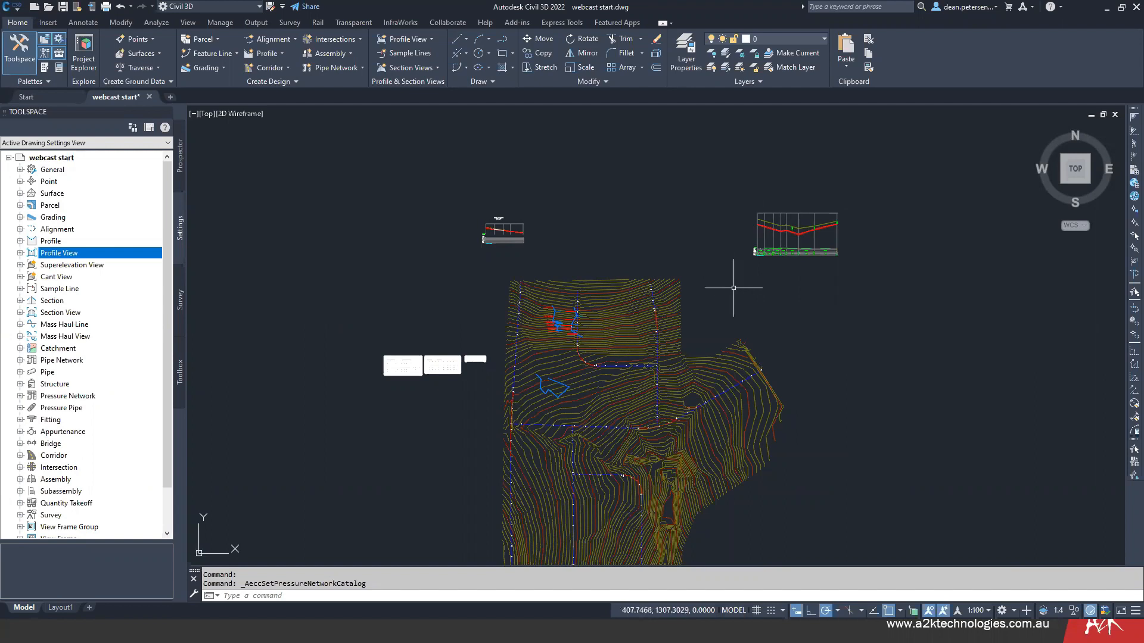
mouse_move(733, 288)
middle_down()
mouse_move(716, 296)
mouse_move(713, 287)
middle_up()
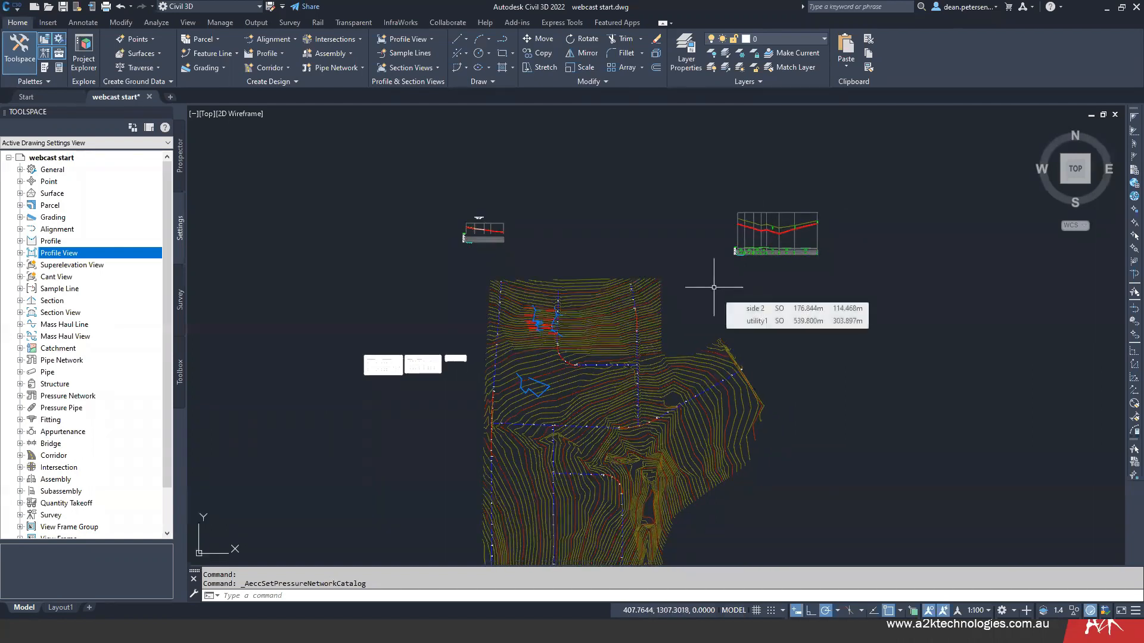
middle_drag(714, 287, 676, 263)
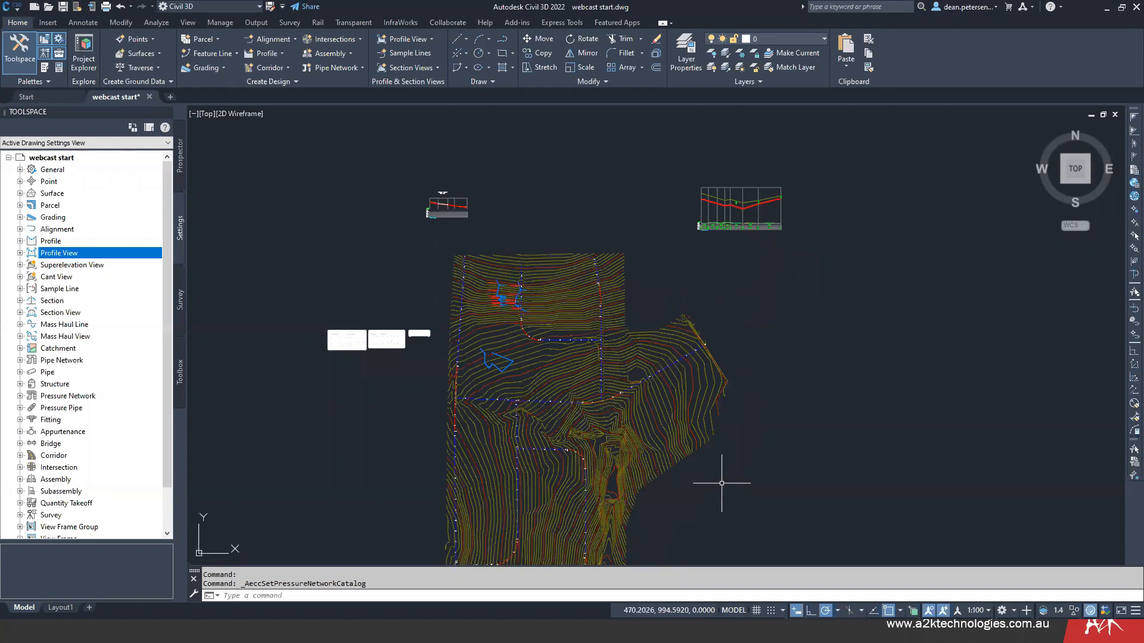
- Switch to Chrome, examine the YouTube search results for "Autodesk pressure pipes", and return to Civil 3D
key(alt+Tab)
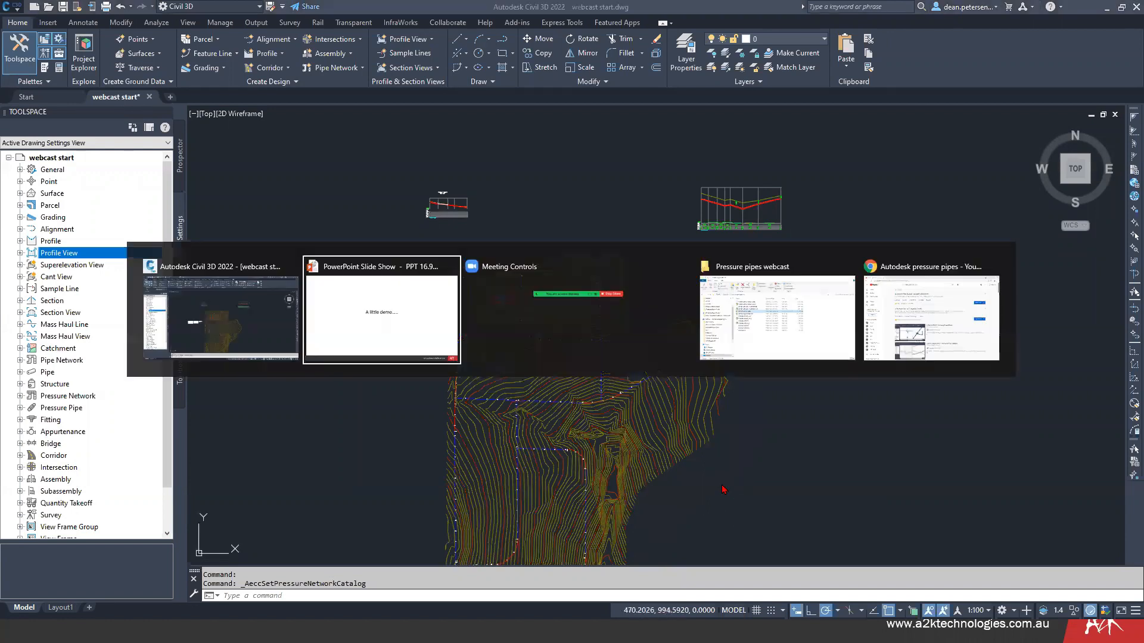
key(alt+Tab)
key(alt+Tab)
key(alt+Tab)
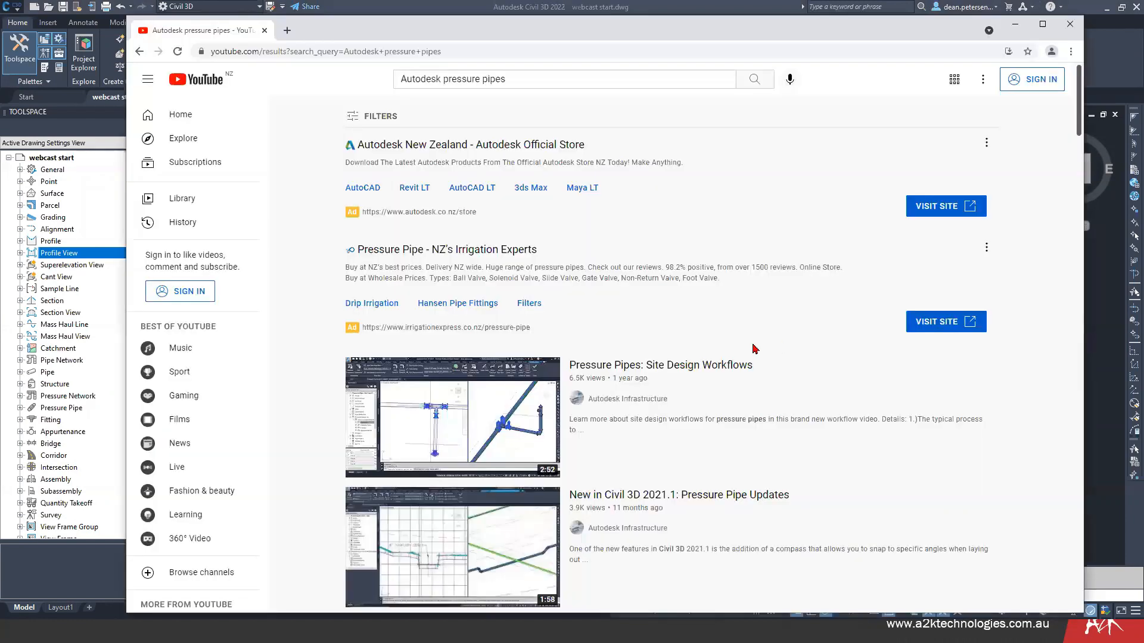
mouse_move(660, 443)
key(Tab)
key(Tab)
scroll(791, 348, down, 2)
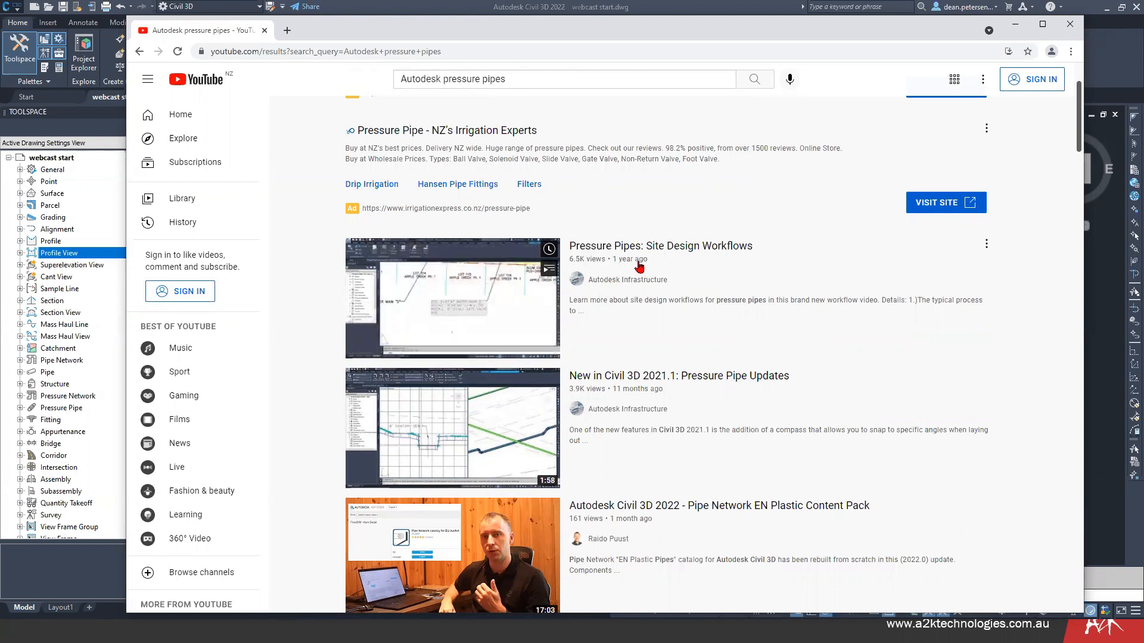
scroll(656, 393, down, 1)
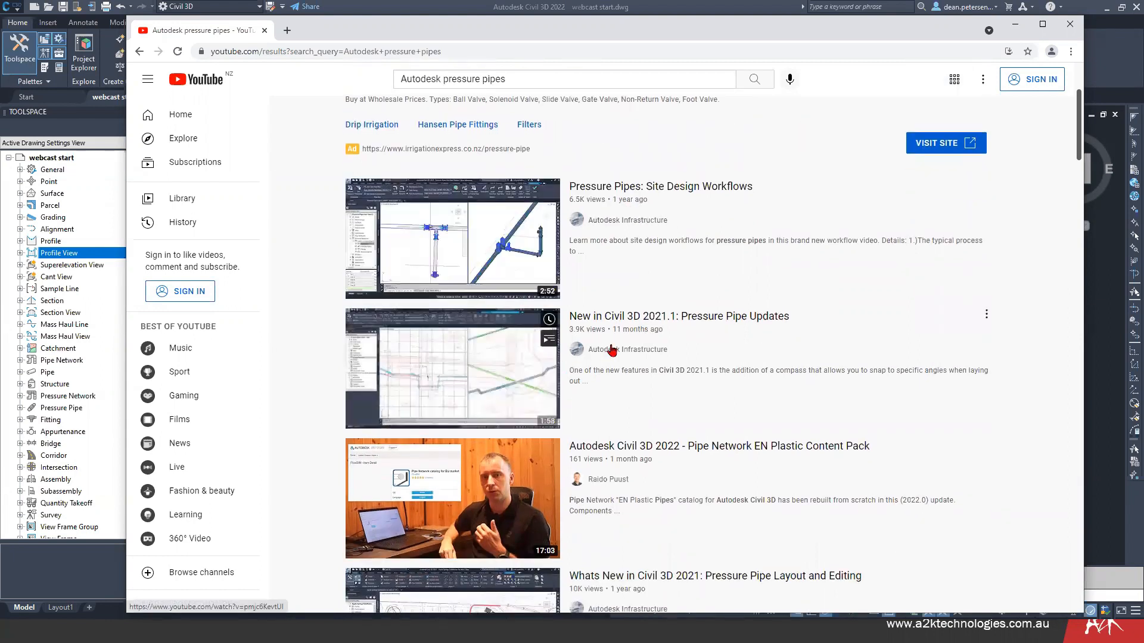
scroll(655, 304, down, 2)
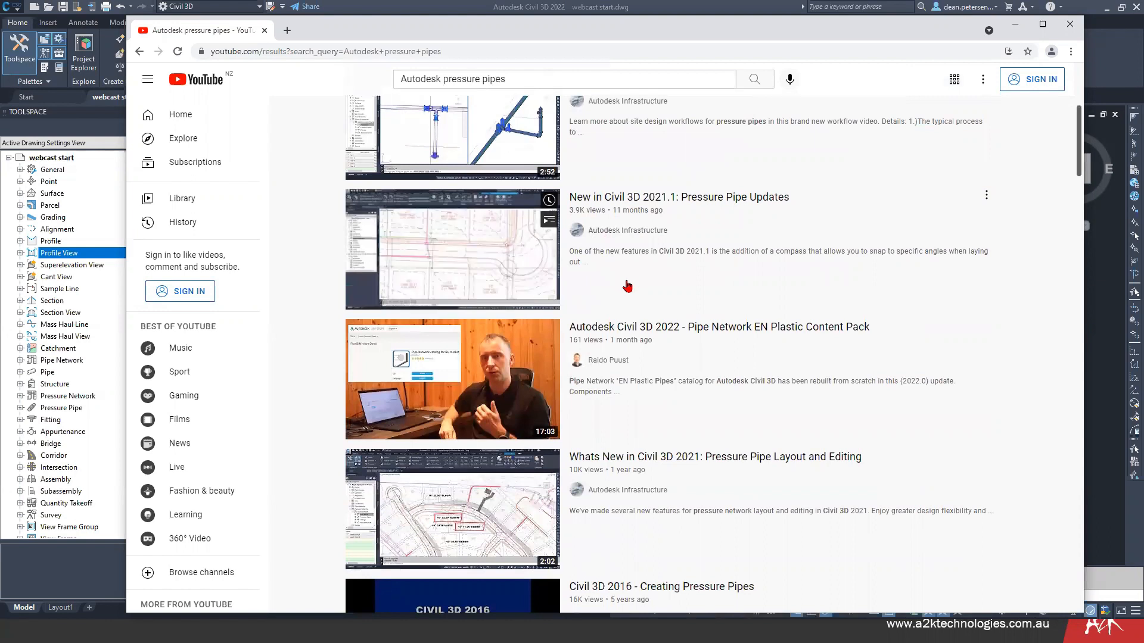
scroll(631, 285, down, 2)
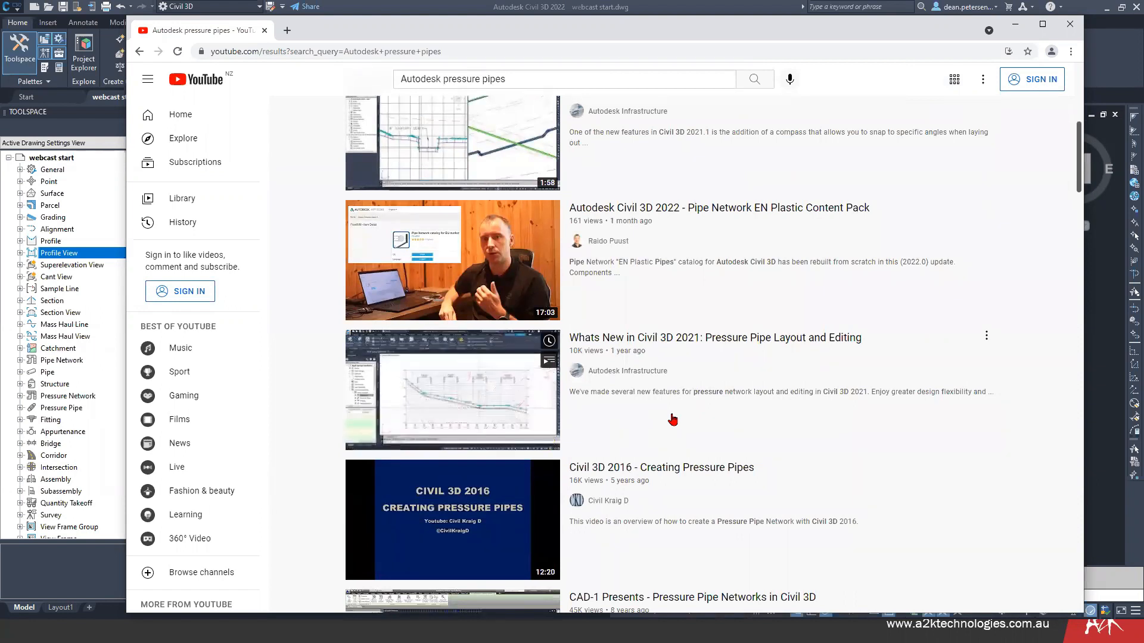
scroll(656, 358, down, 2)
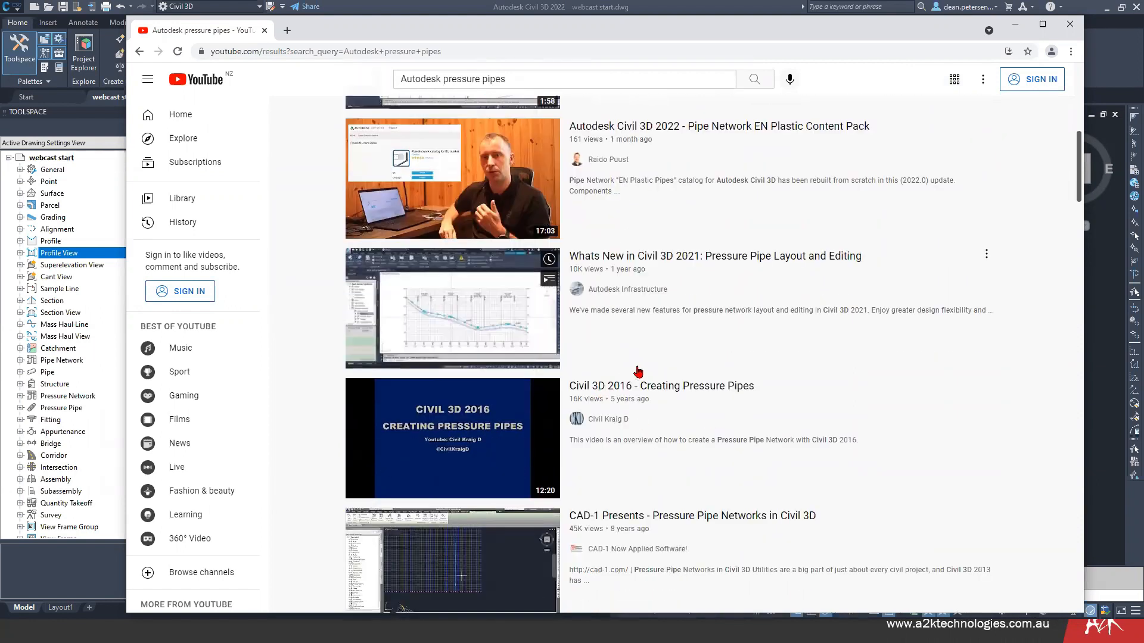
scroll(641, 333, down, 1)
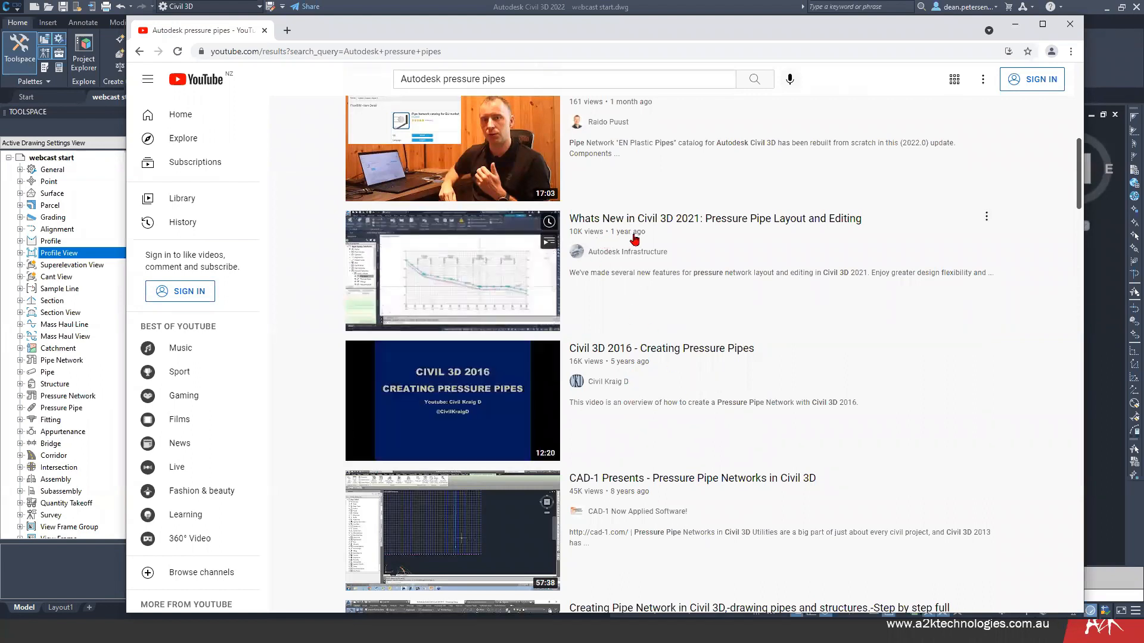
scroll(634, 268, up, 1)
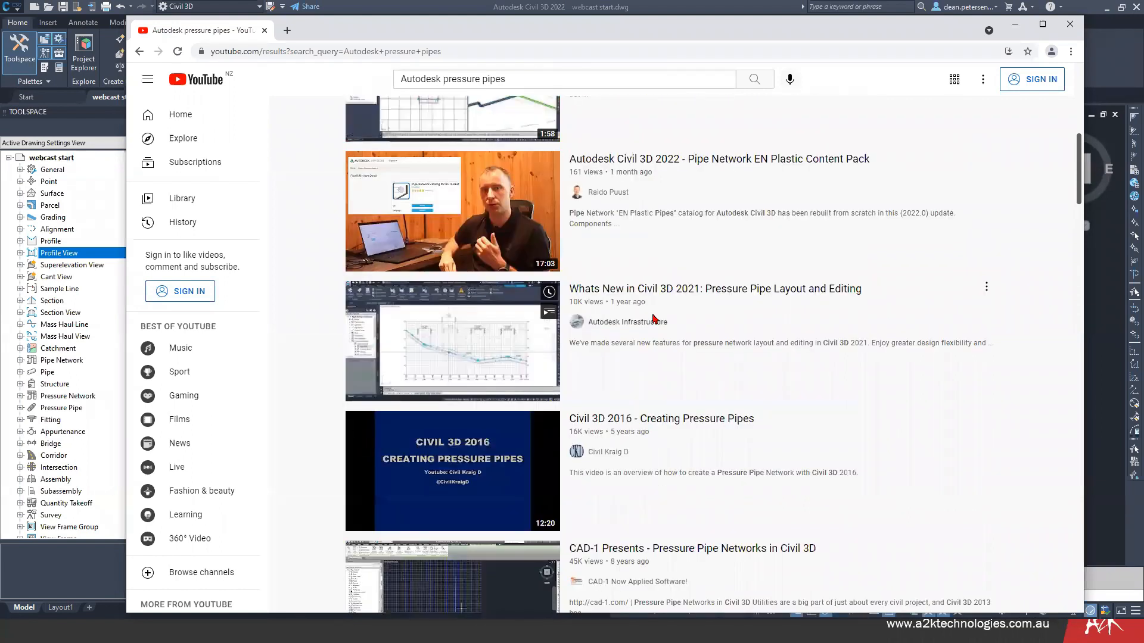
scroll(836, 183, up, 3)
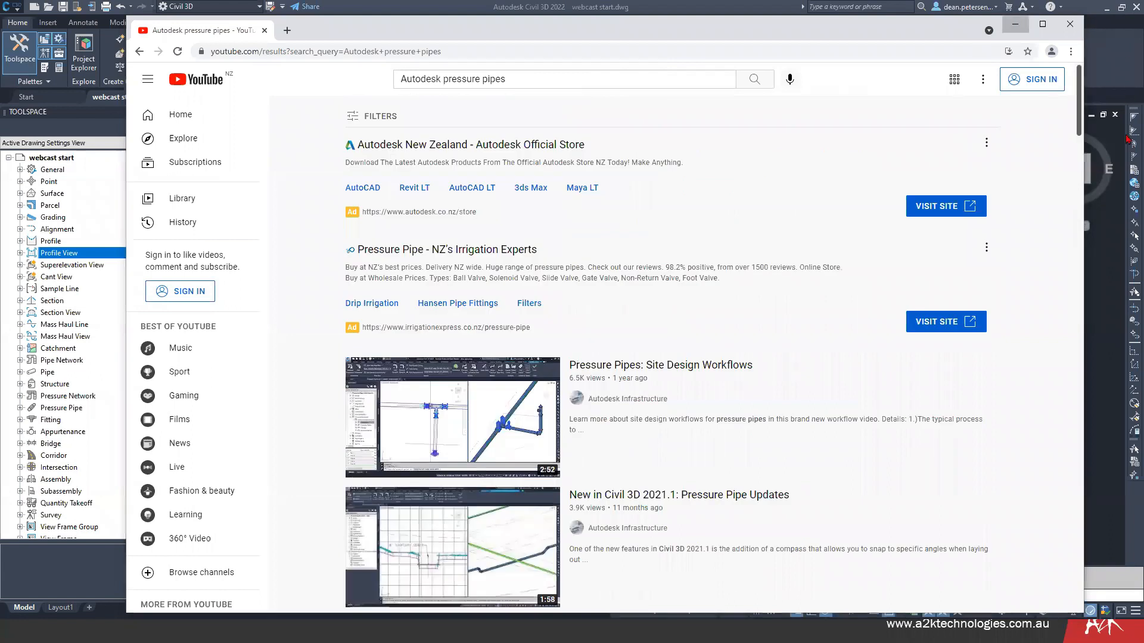
click(1015, 24)
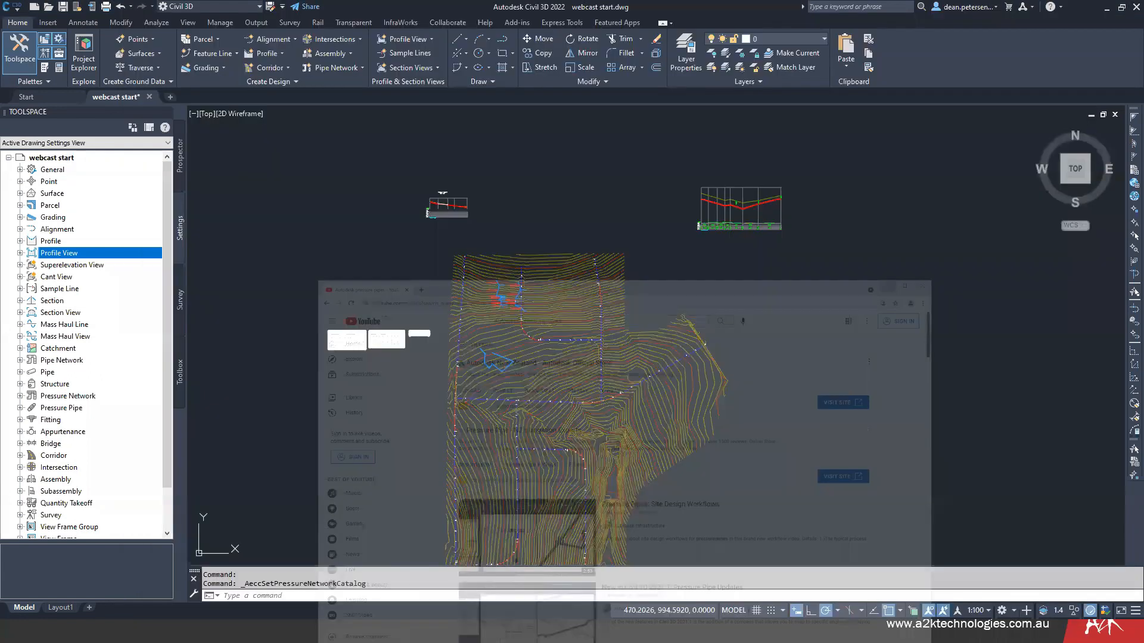
- Create a new pressure network parts list in the drawing settings and name it webcast
middle_drag(351, 261, 347, 253)
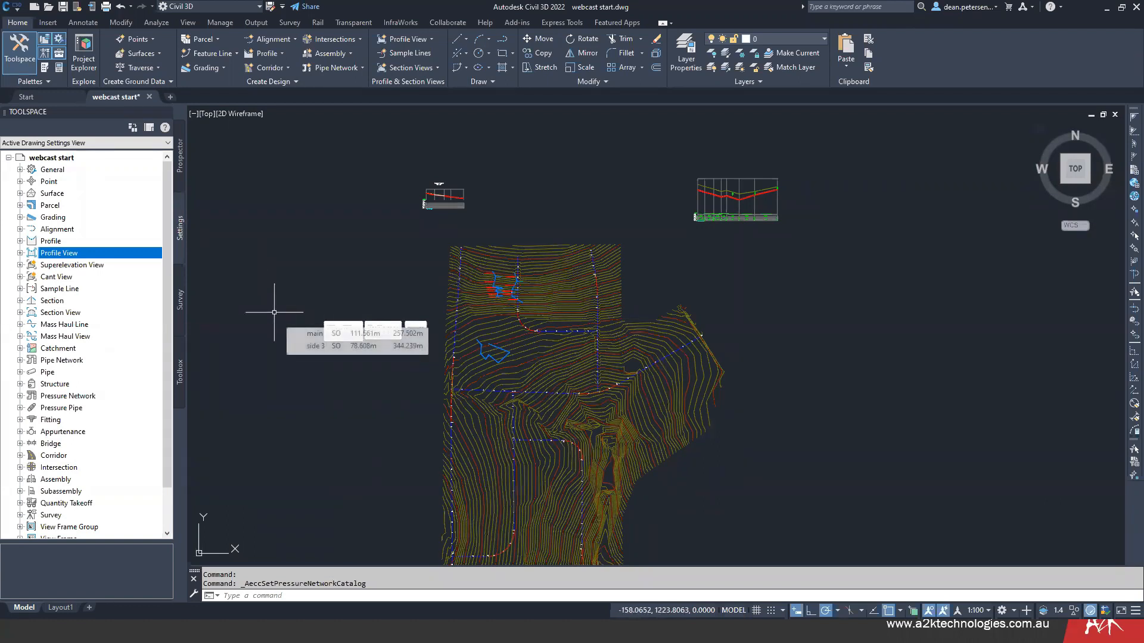
click(180, 227)
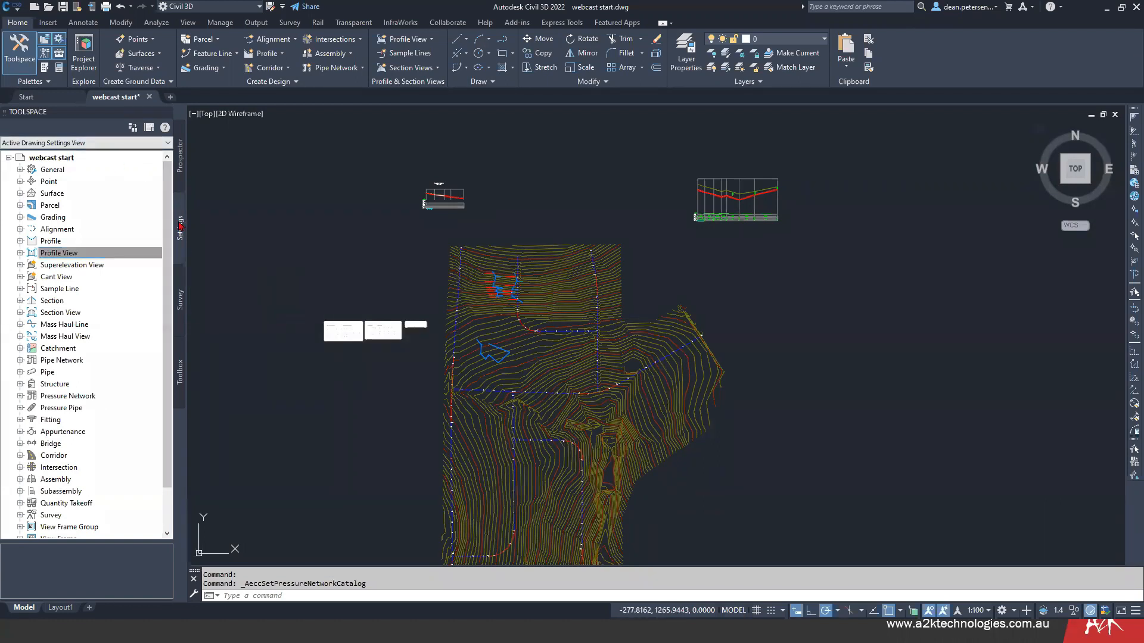
click(20, 395)
click(31, 408)
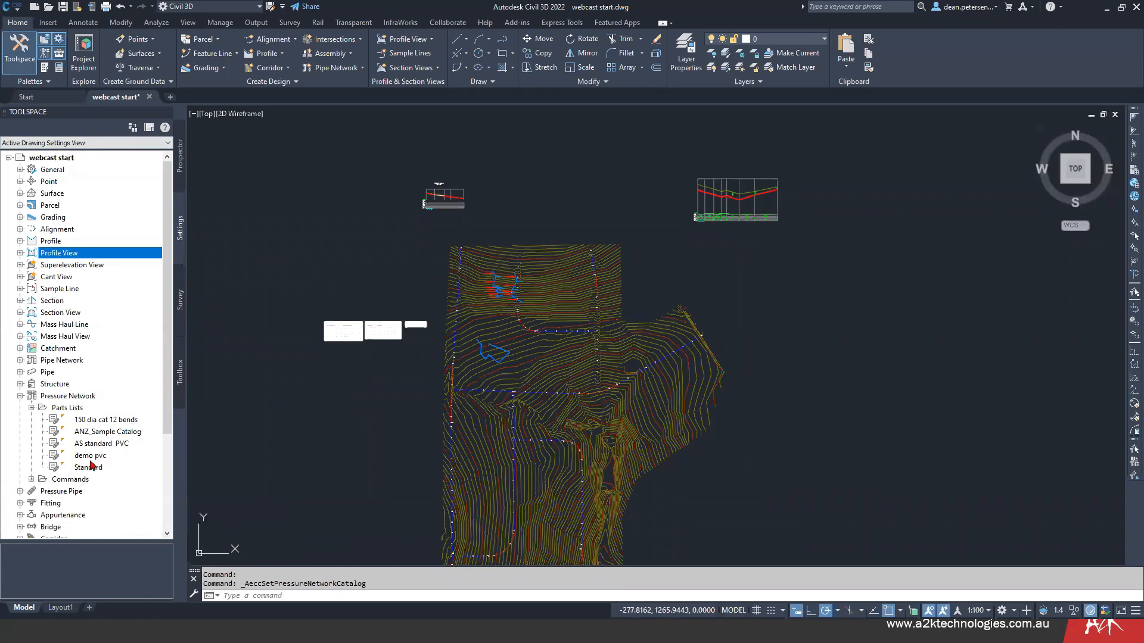
right_click(72, 412)
click(89, 418)
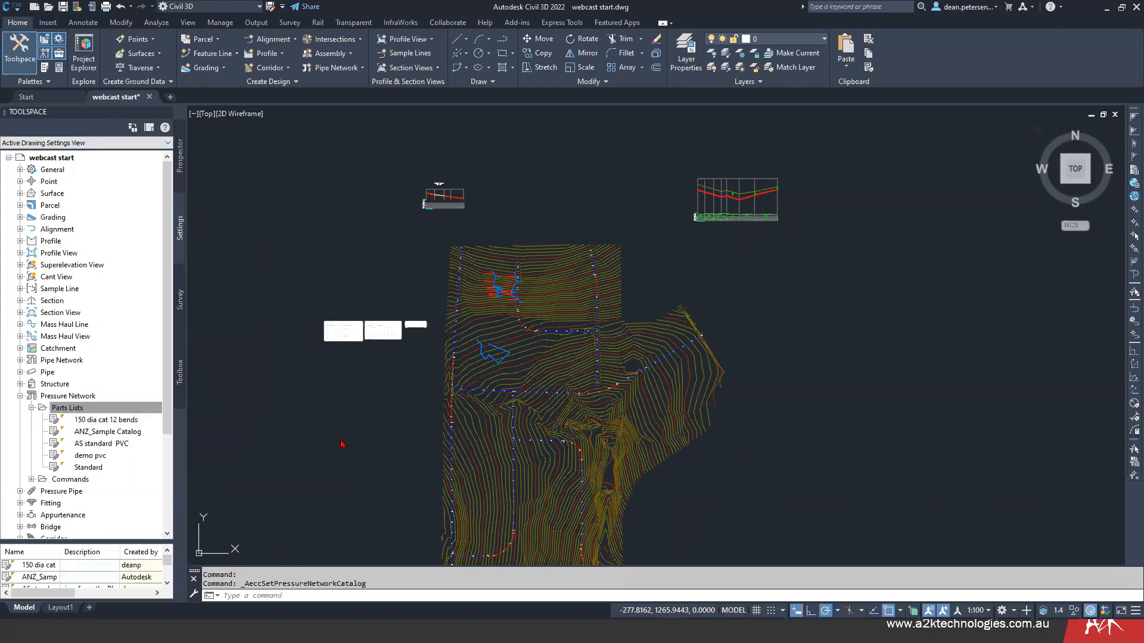
drag(526, 175, 365, 189)
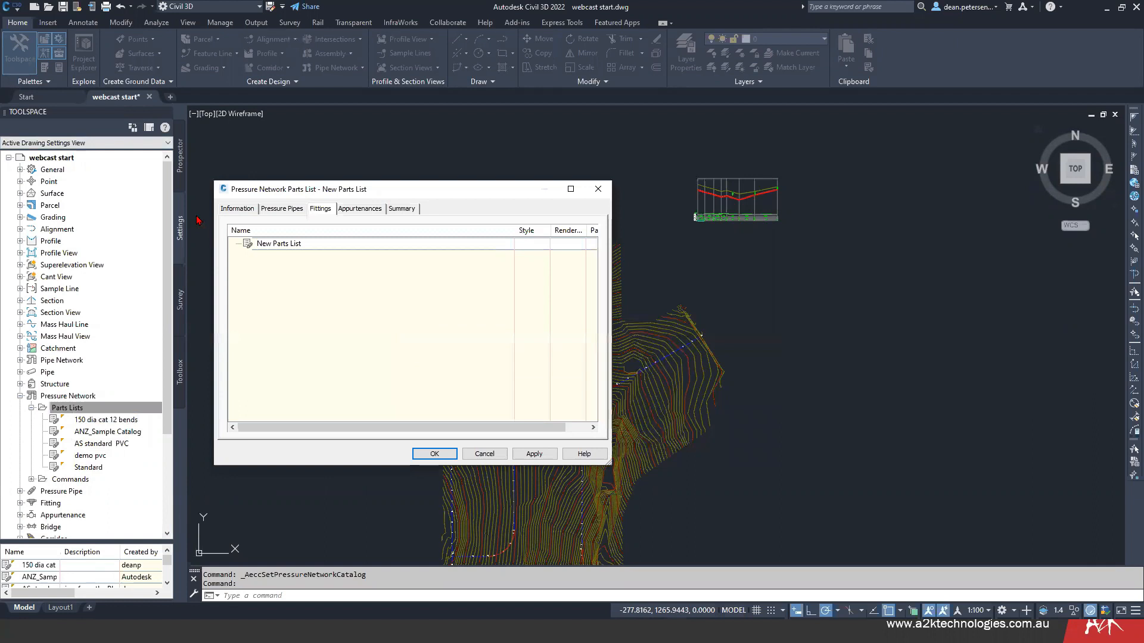
click(231, 210)
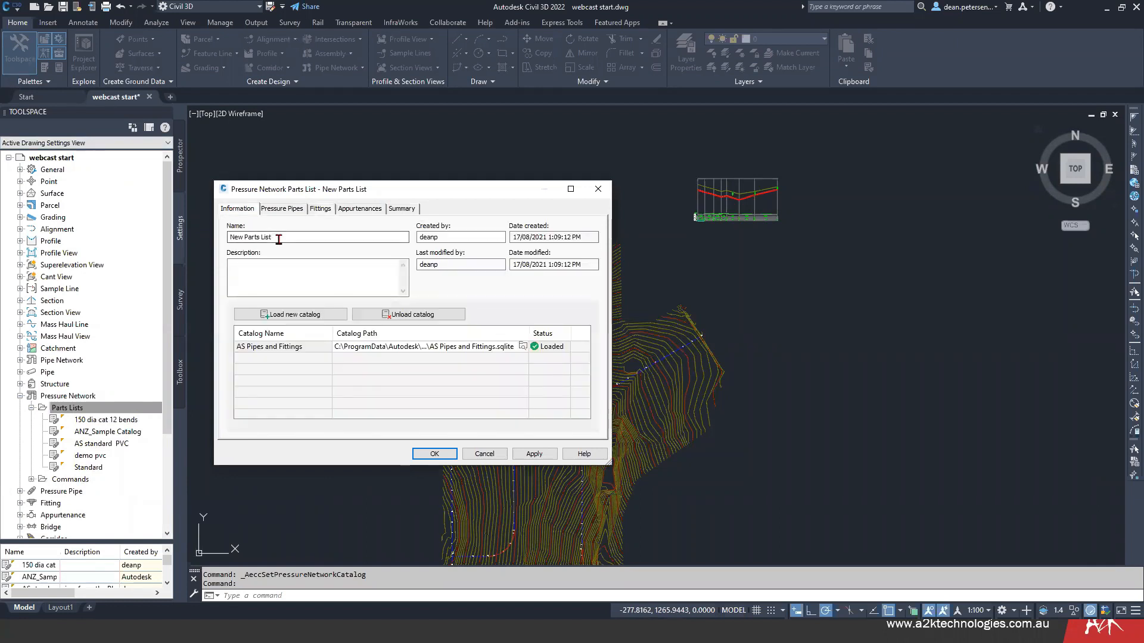
text(webca)
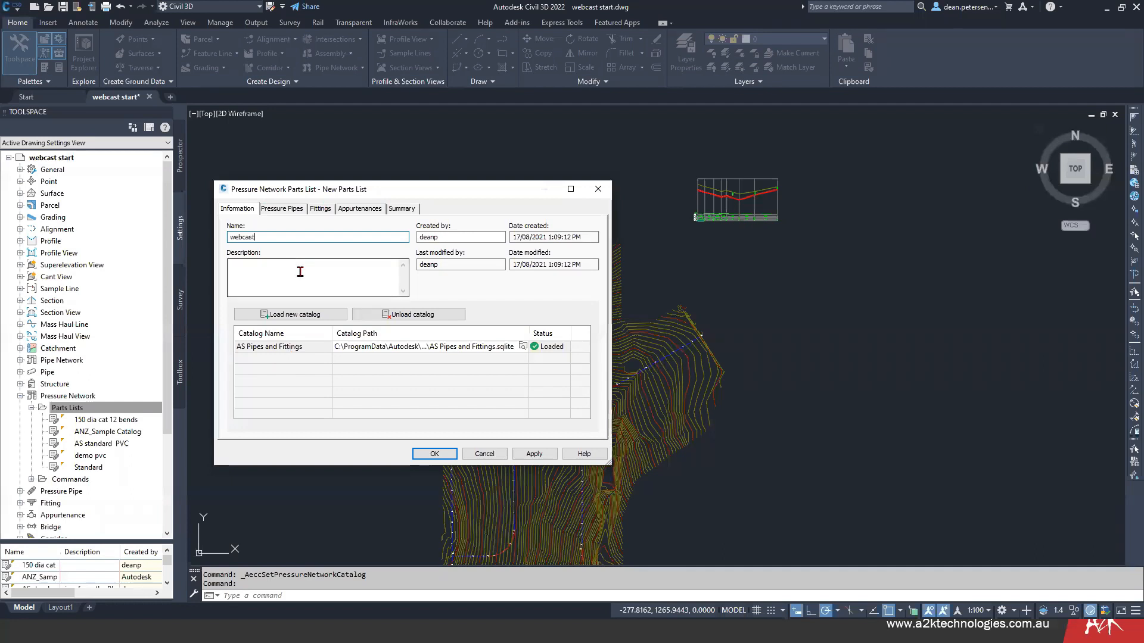
- Add the unknown, ductile iron and PVC pipe materials from the AS Pipes and Fittings catalog to the webcast parts list
click(278, 210)
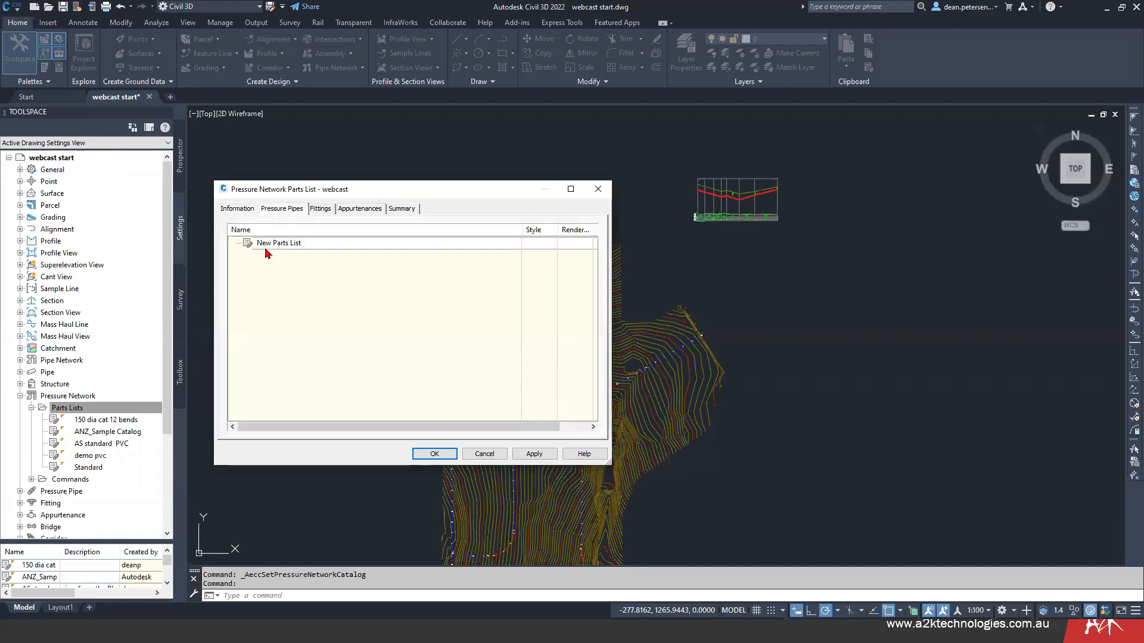
right_click(300, 249)
click(329, 251)
click(478, 236)
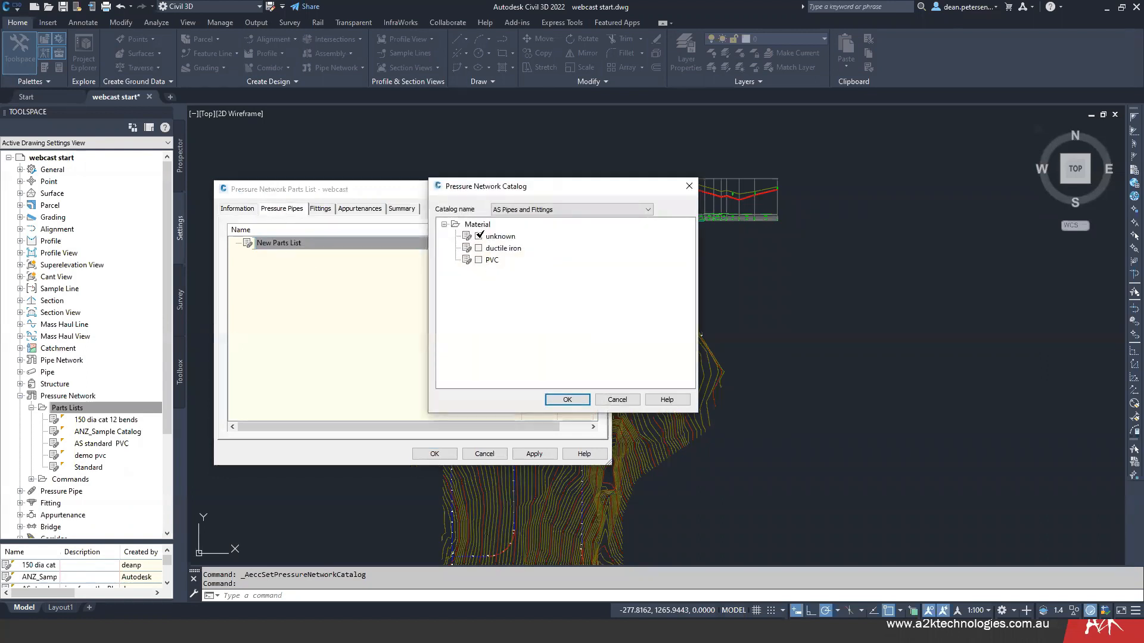
click(479, 248)
click(479, 260)
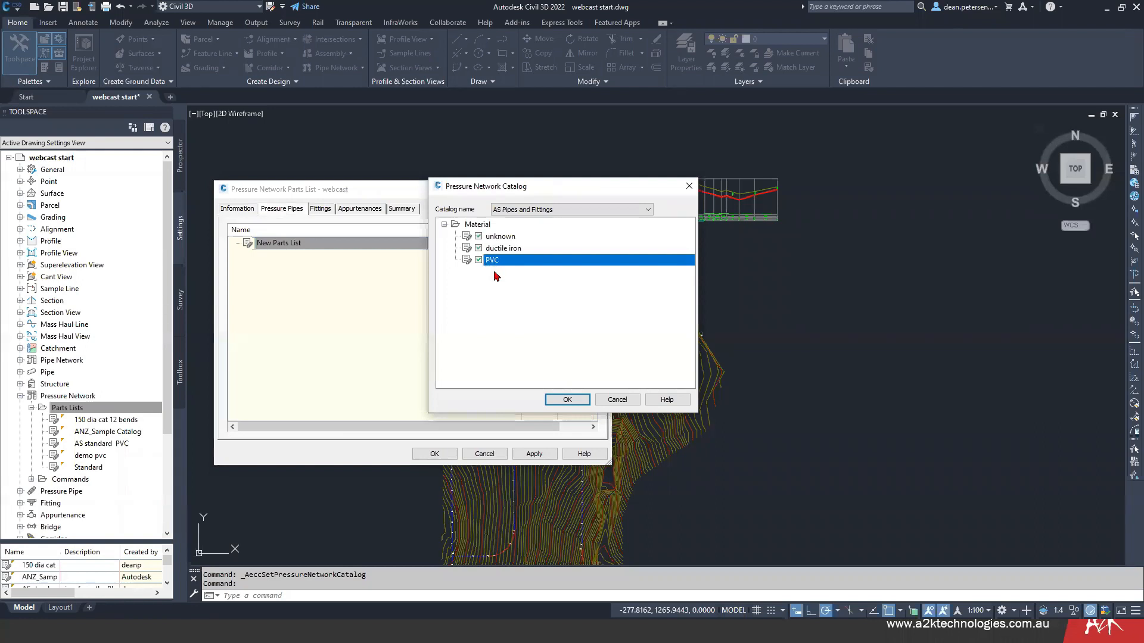
click(568, 400)
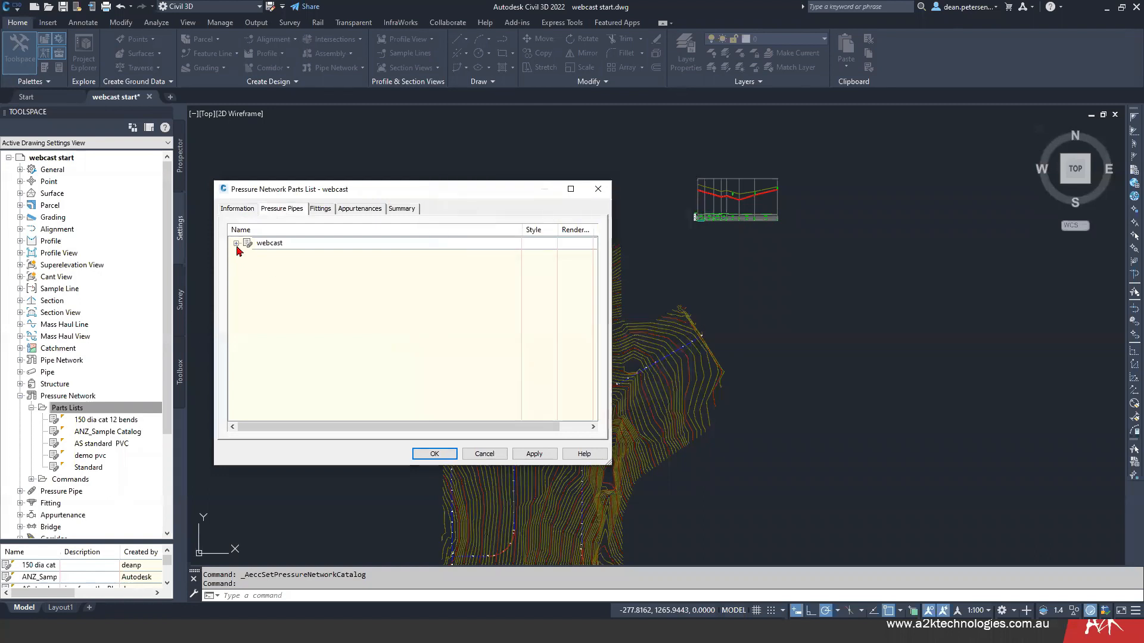
- Add all nominal diameter sizes of pressure pipe to the unknown material in the webcast parts list
click(235, 243)
click(292, 255)
right_click(292, 255)
click(331, 262)
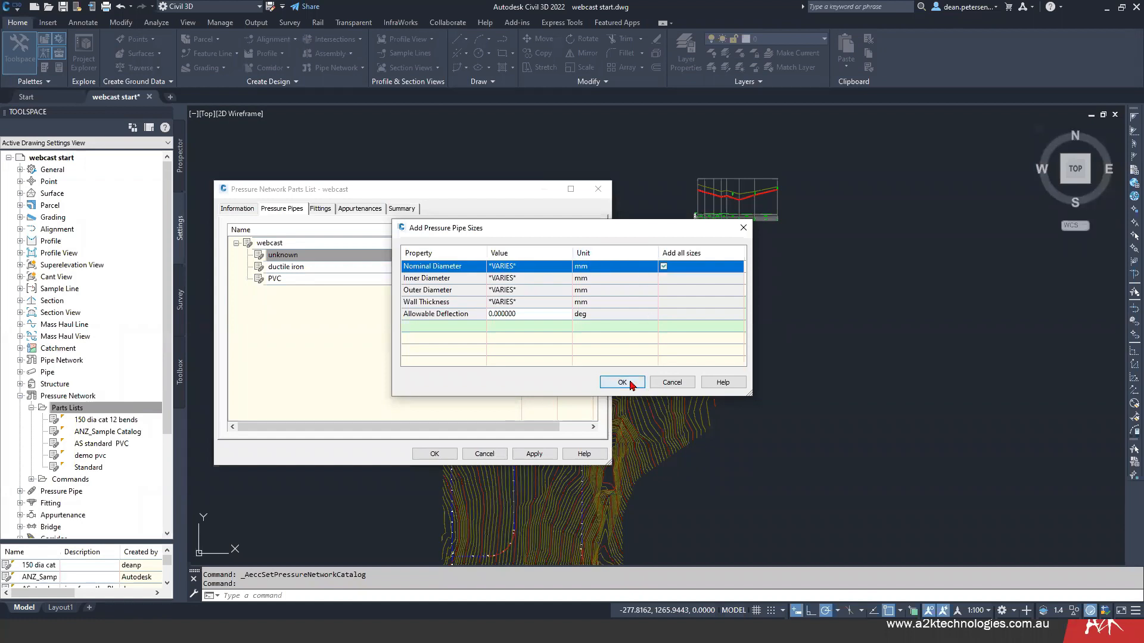
click(622, 382)
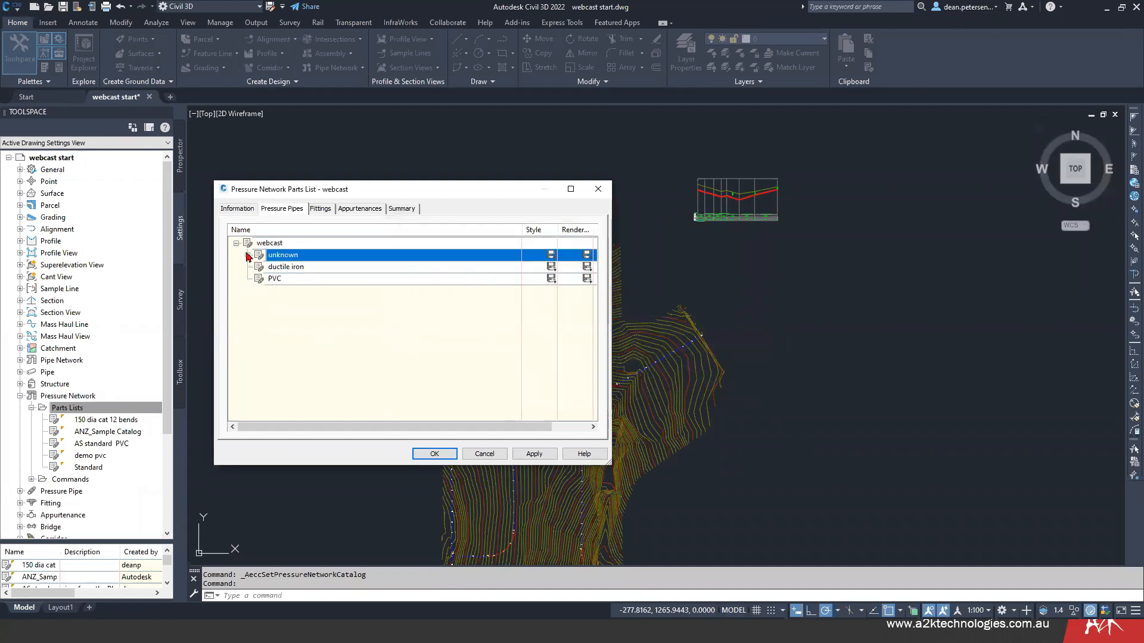
- Examine the pipe sizes listed under the unknown material
click(247, 255)
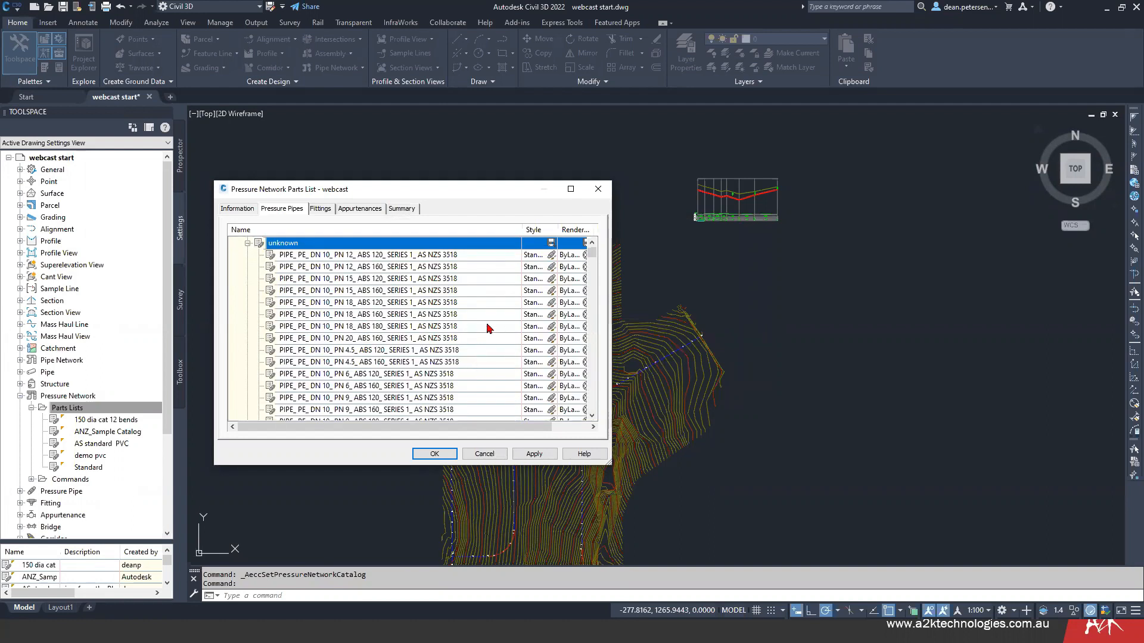
scroll(371, 327, down, 5)
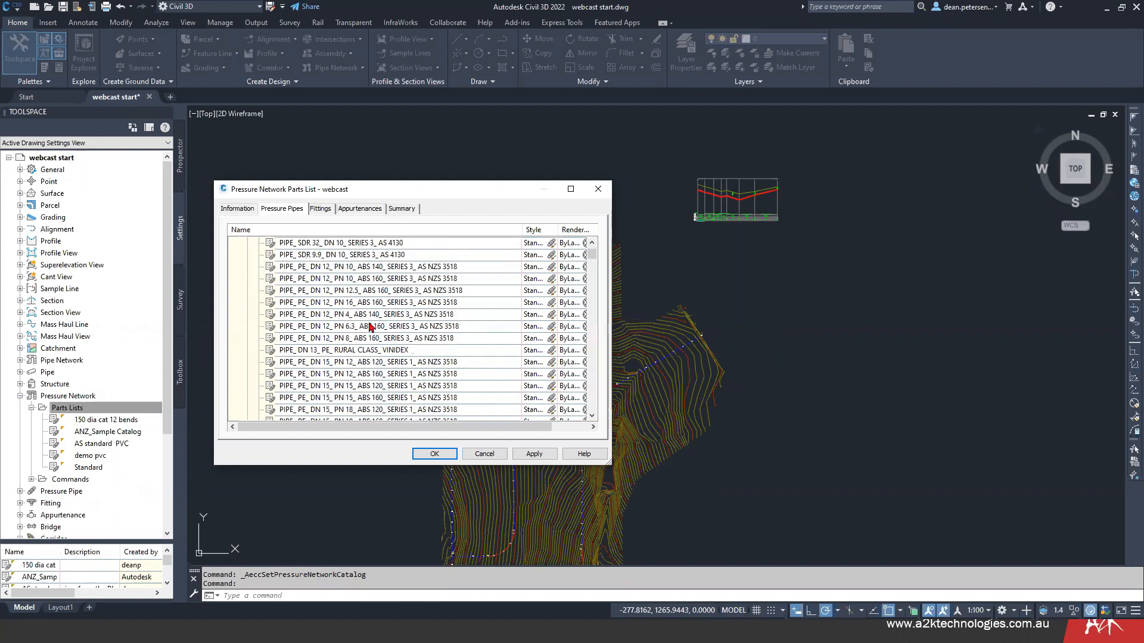
scroll(468, 338, down, 2)
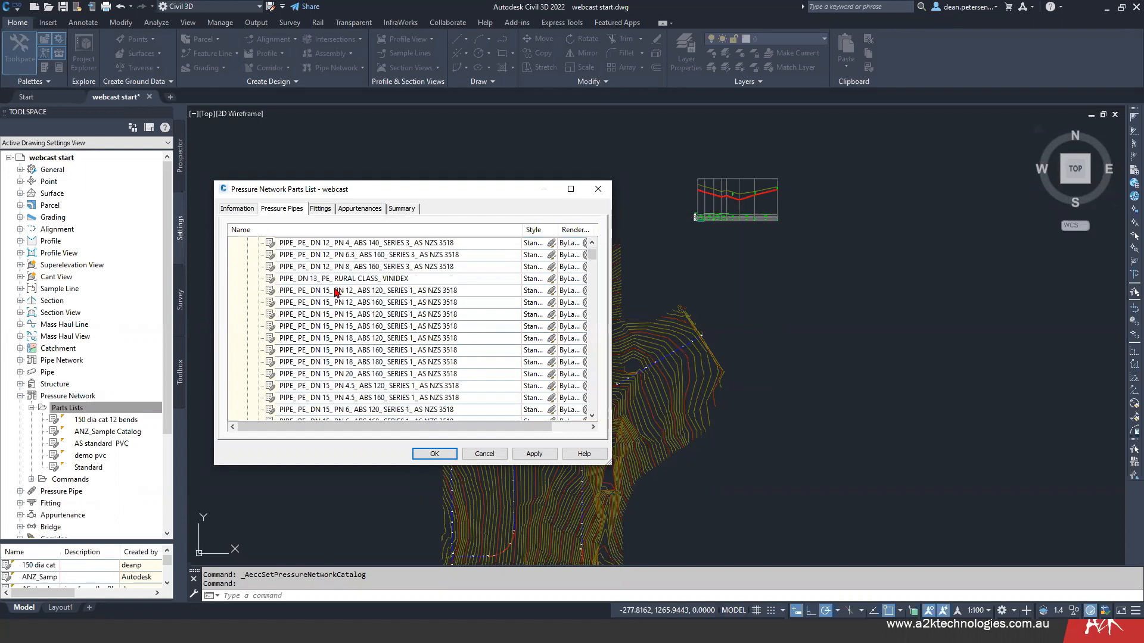
scroll(481, 349, down, 5)
scroll(481, 348, down, 1)
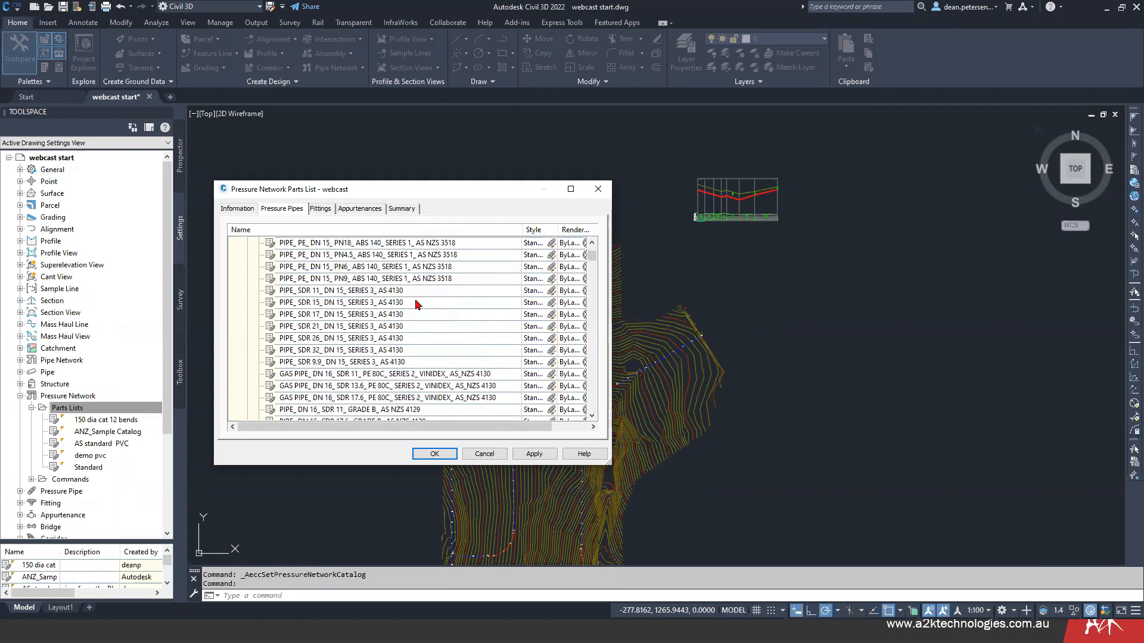
scroll(463, 320, down, 3)
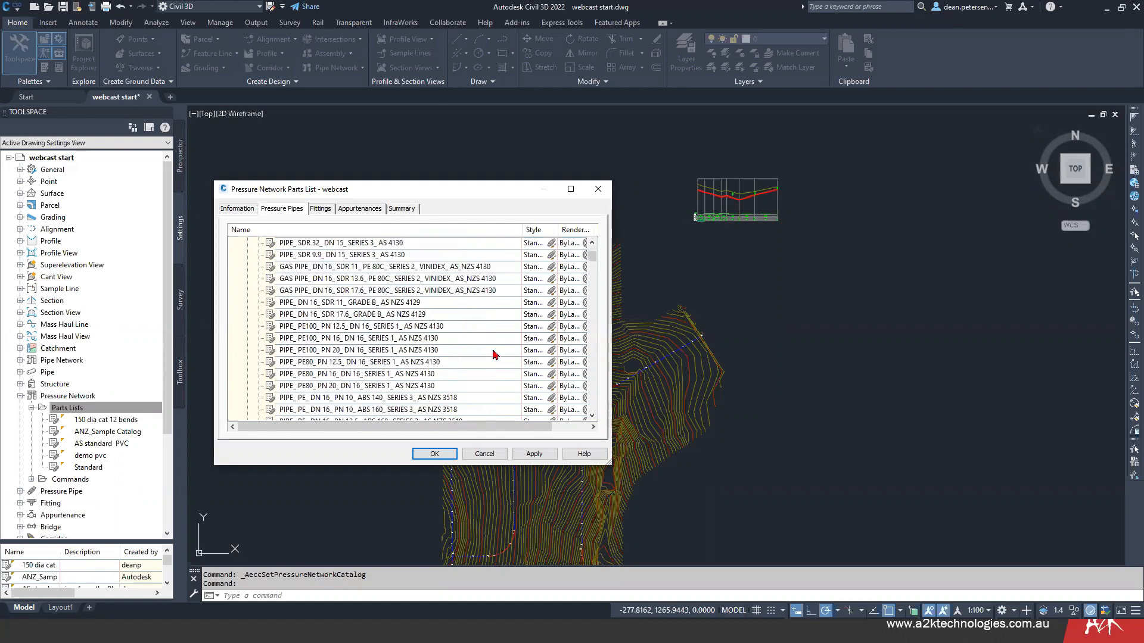
scroll(493, 355, down, 6)
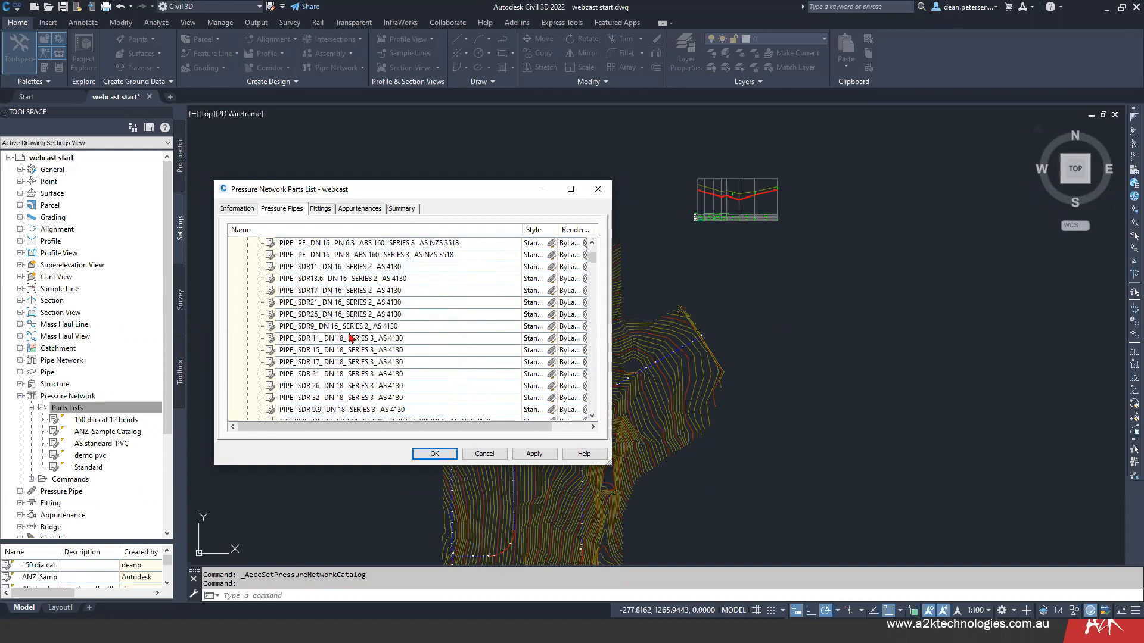
scroll(322, 322, down, 4)
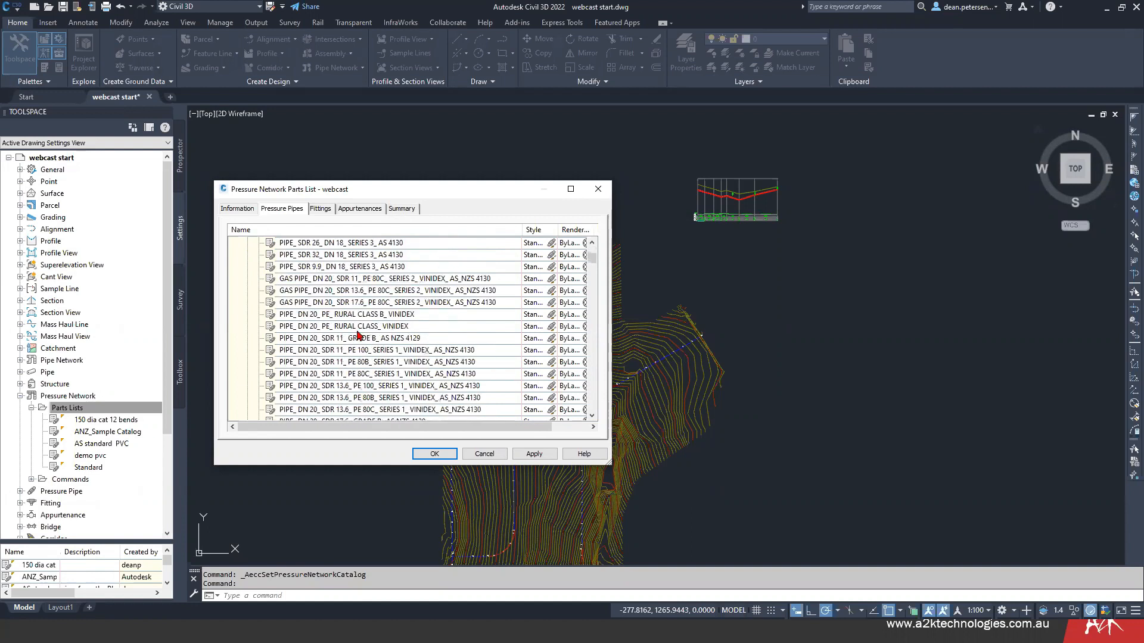
- Look through the unknown material's pipes from DN 20 up to the DN 300 entries
scroll(358, 336, down, 7)
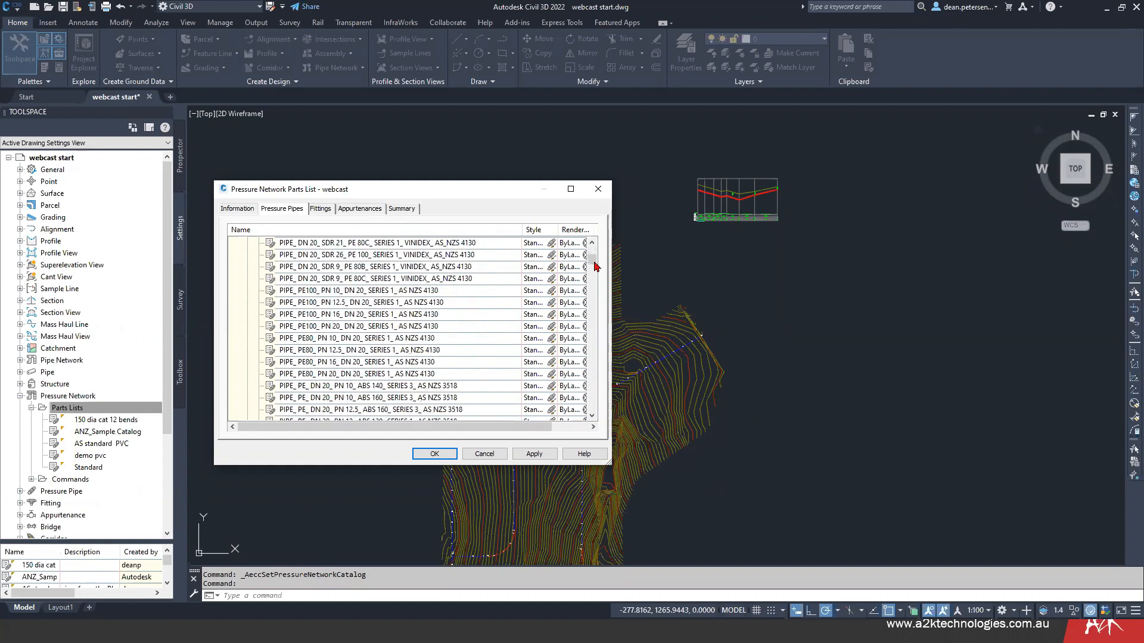
drag(594, 280, 595, 360)
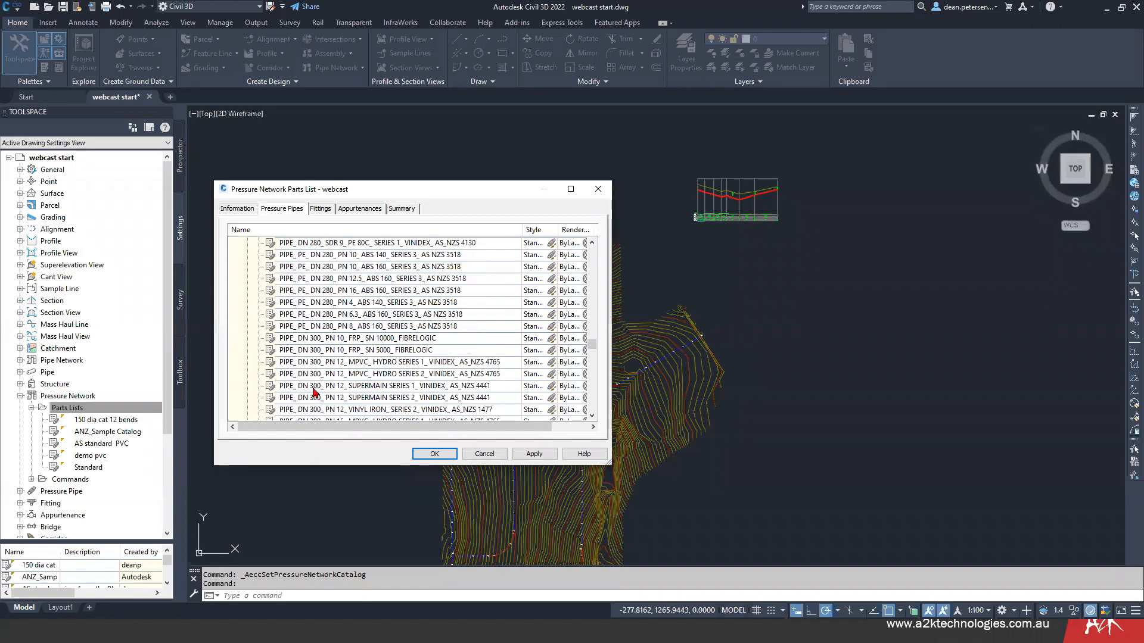
scroll(431, 366, down, 1)
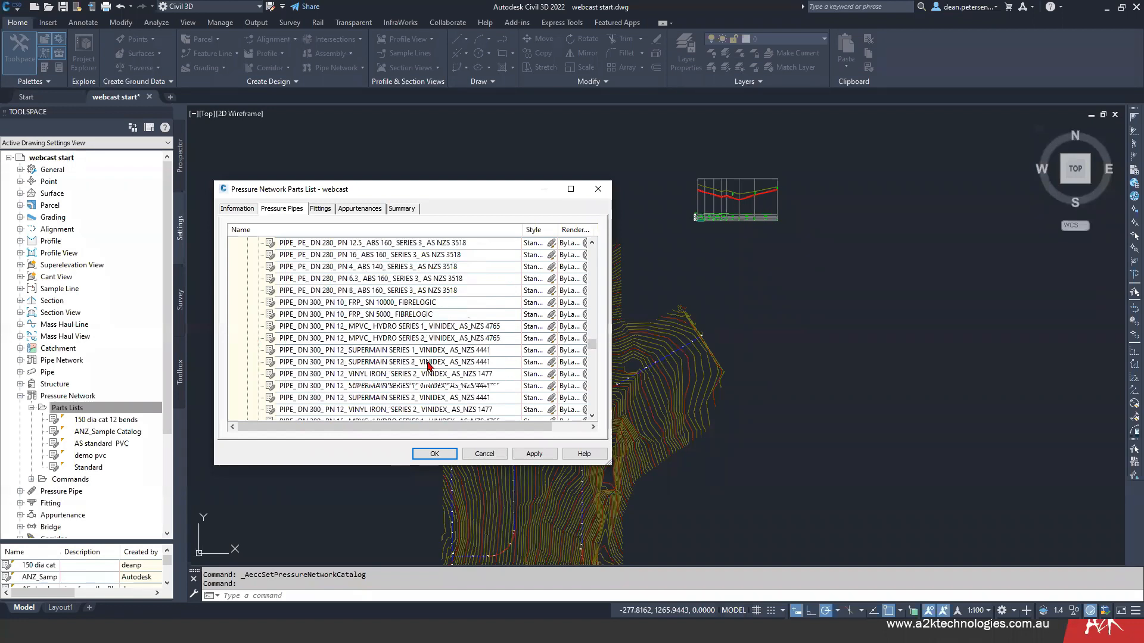
scroll(429, 364, down, 2)
scroll(397, 358, down, 5)
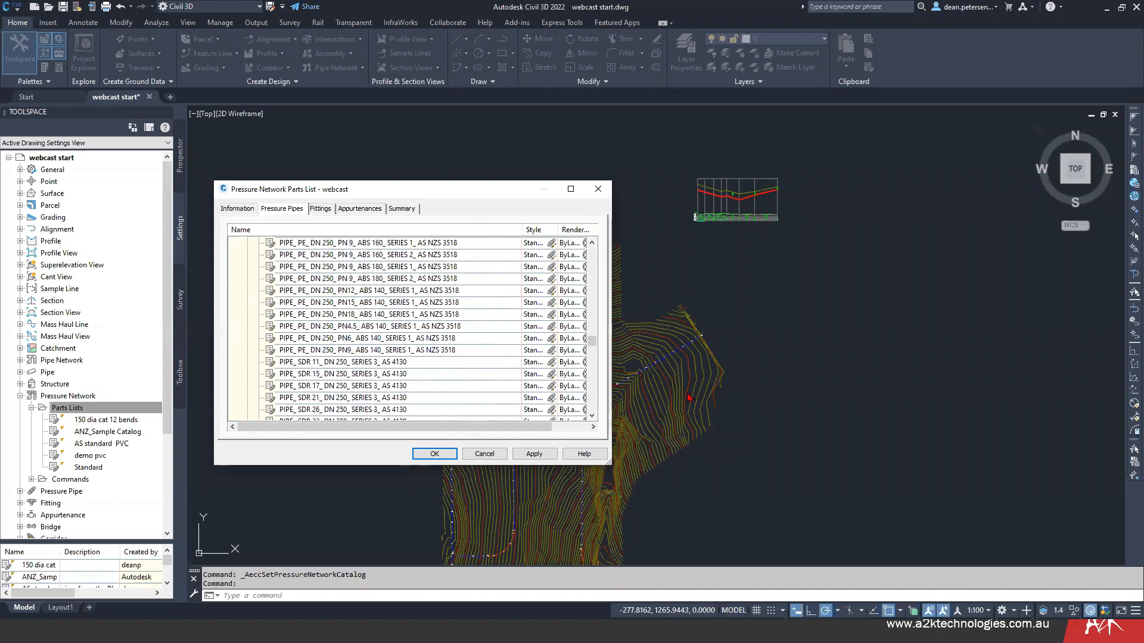
drag(592, 342, 593, 247)
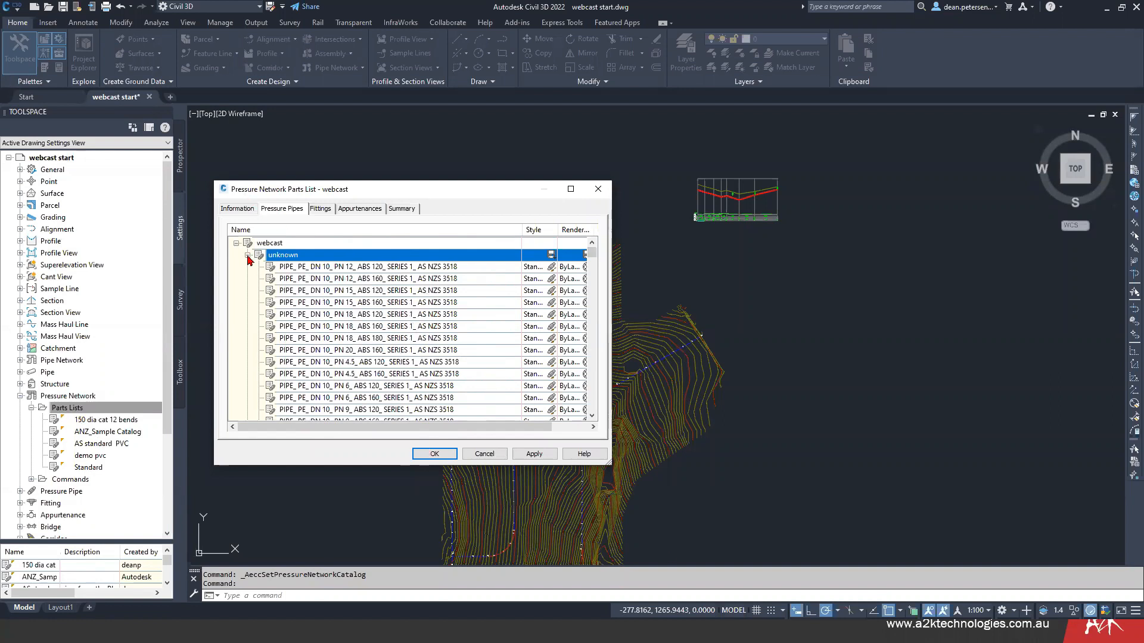
- Delete the unknown and ductile iron materials from the webcast parts list
double_click(276, 255)
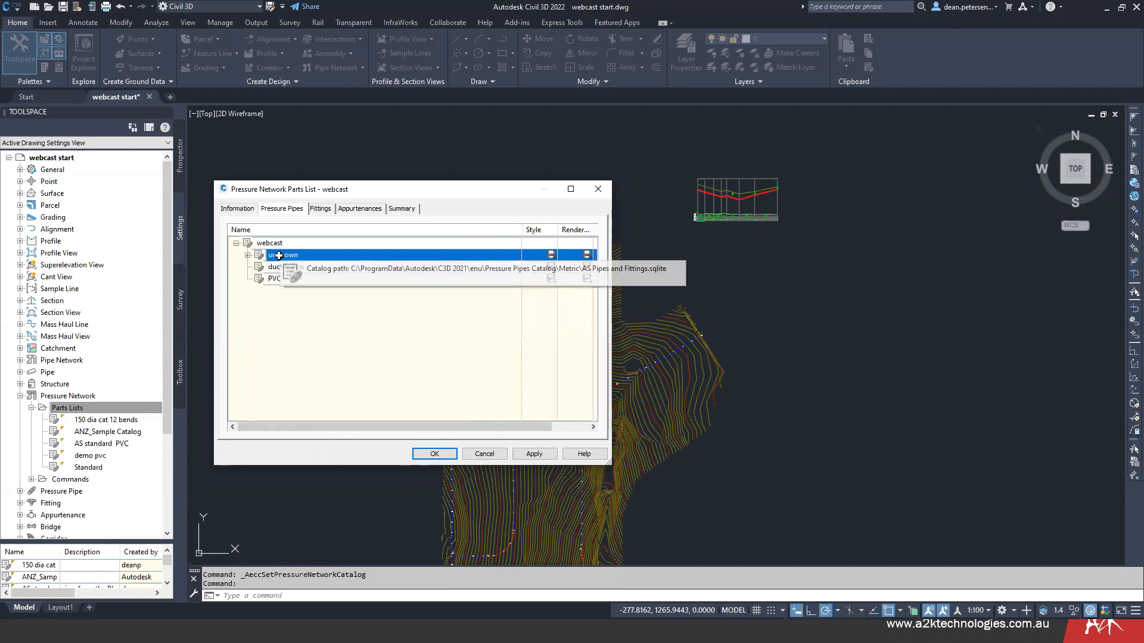
right_click(278, 255)
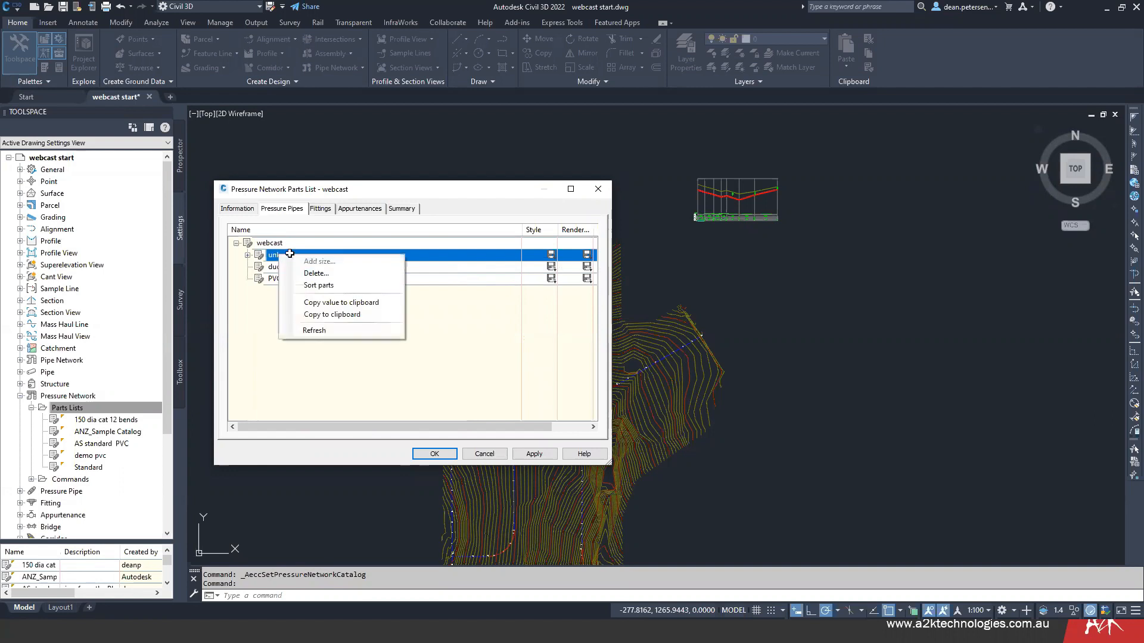
click(306, 274)
click(428, 355)
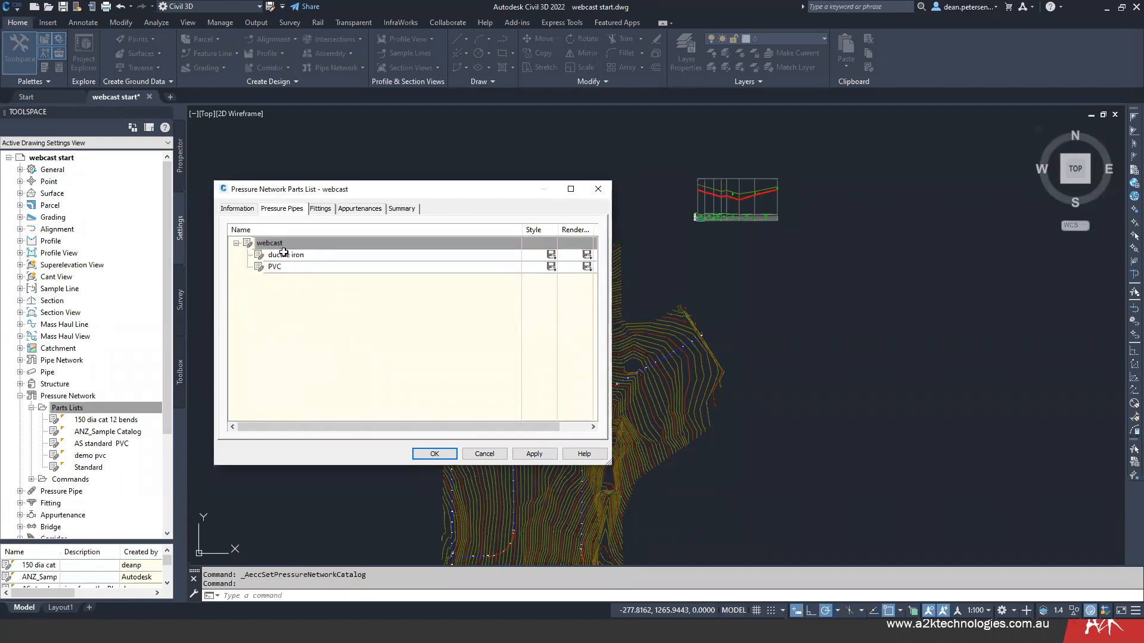
right_click(283, 254)
click(316, 272)
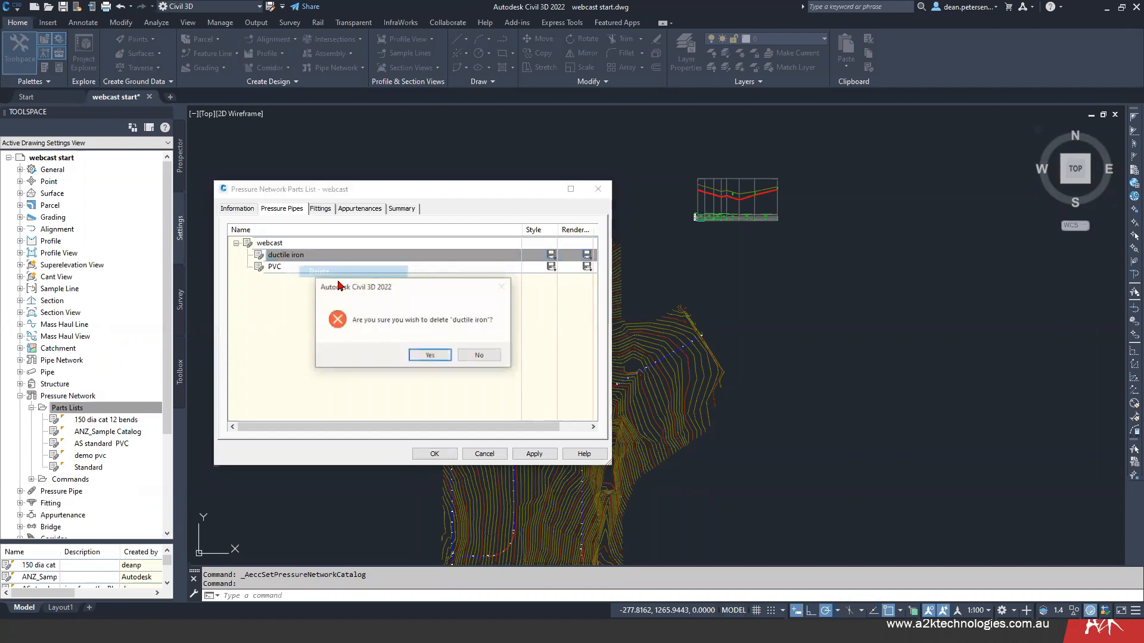
click(429, 356)
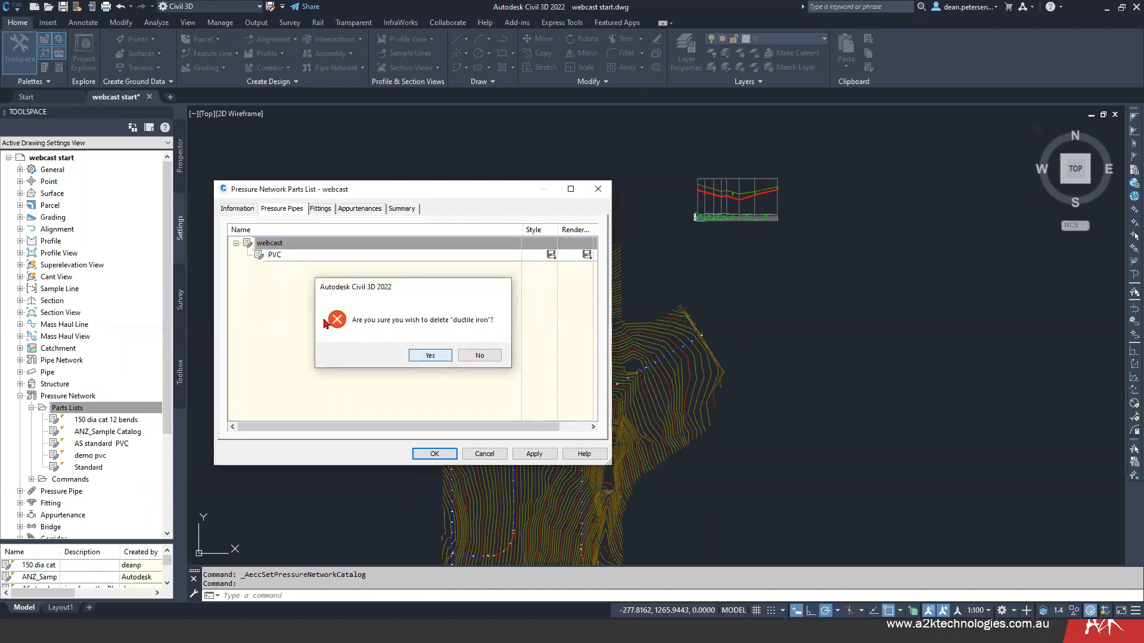
- Add all nominal diameter sizes of pressure pipe to the PVC material and expand its size list
click(312, 256)
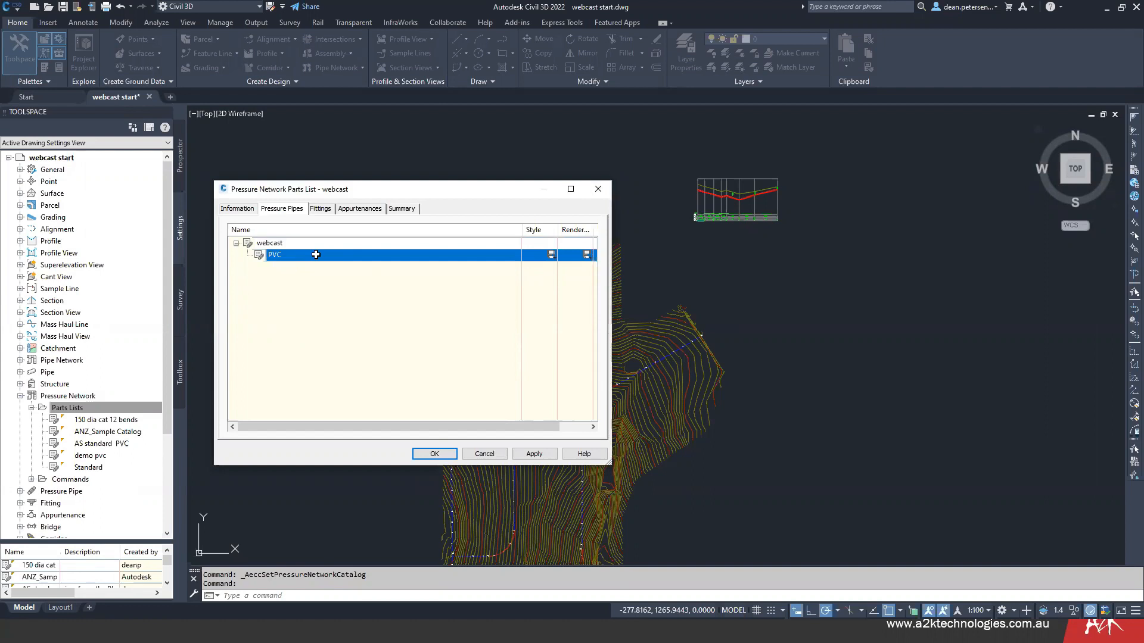
right_click(321, 257)
click(334, 261)
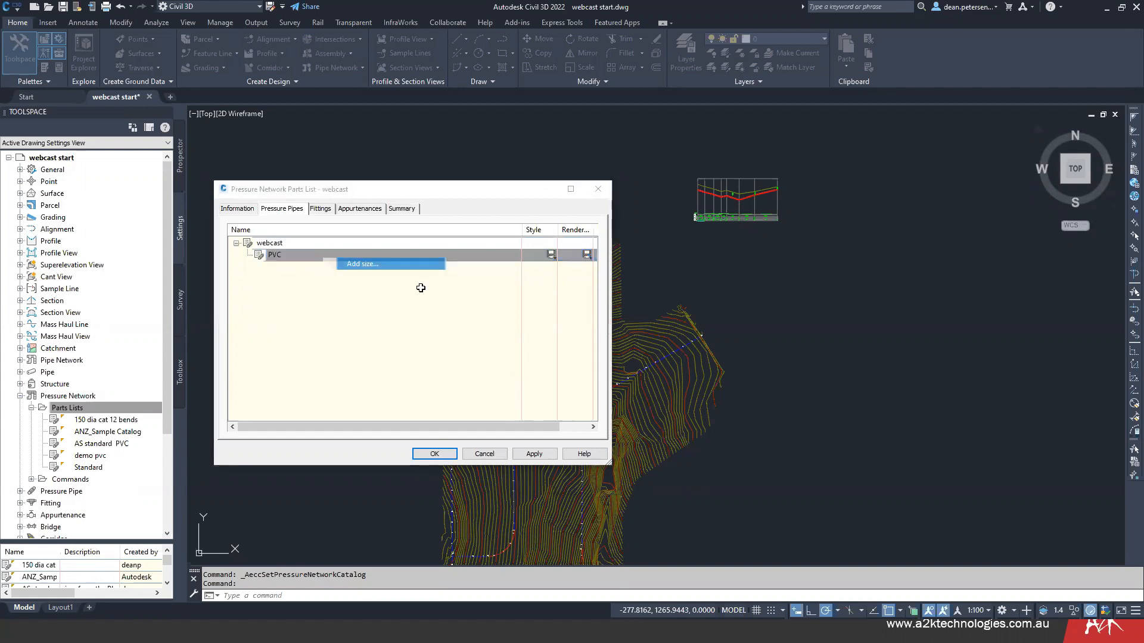
click(663, 266)
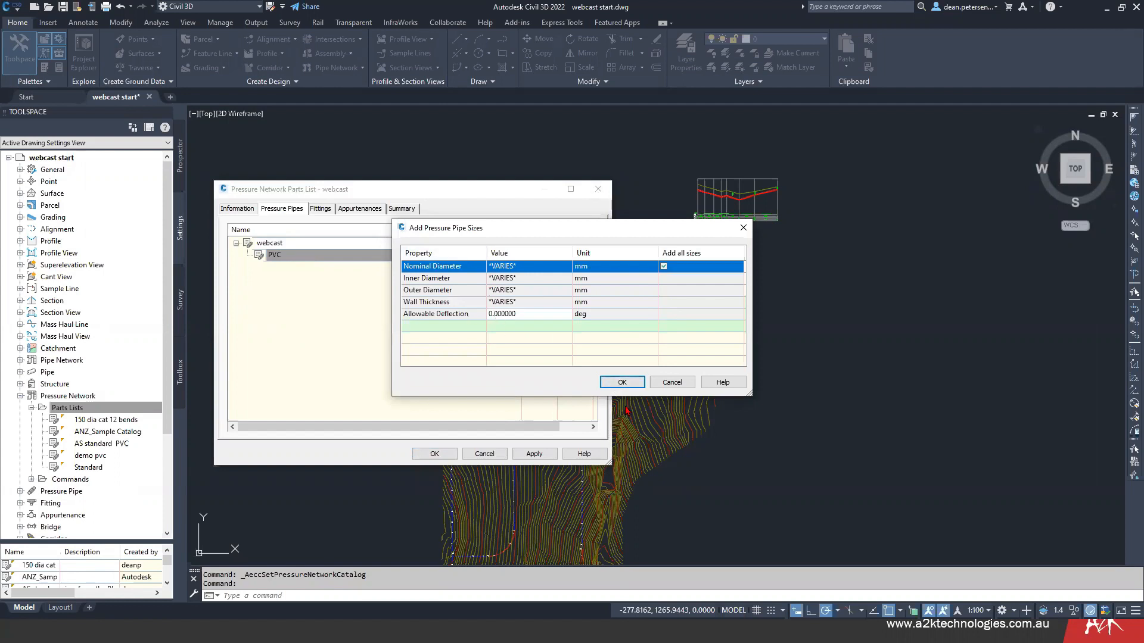
click(622, 382)
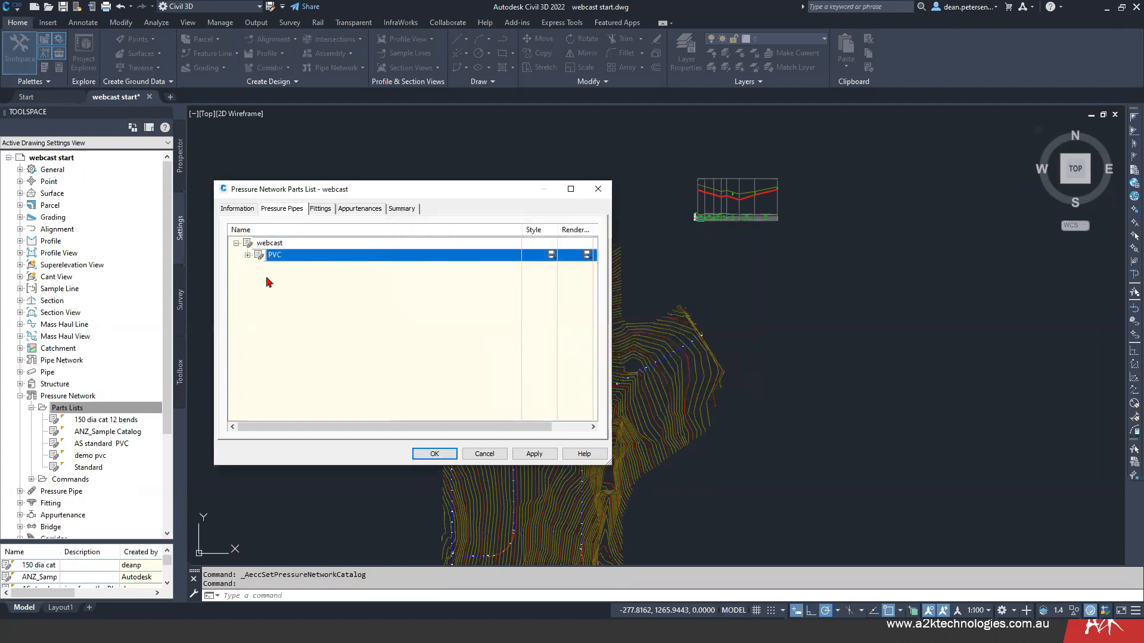
click(247, 255)
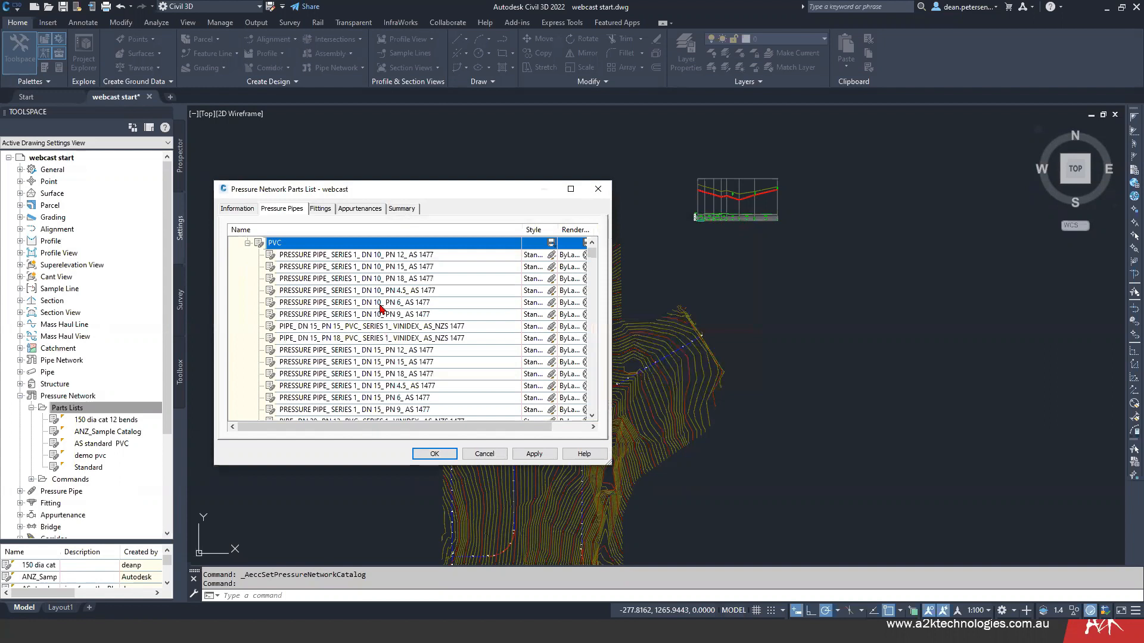
- Rename the Series 1, DN 10, PN 18 pressure pipe under PVC as text
click(393, 255)
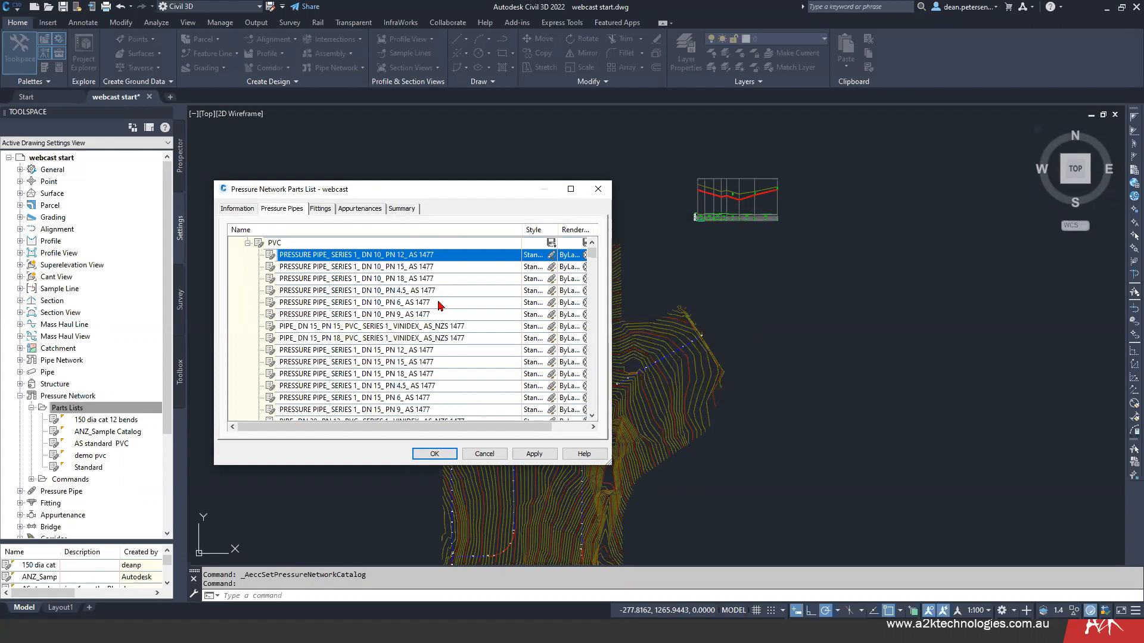
click(343, 279)
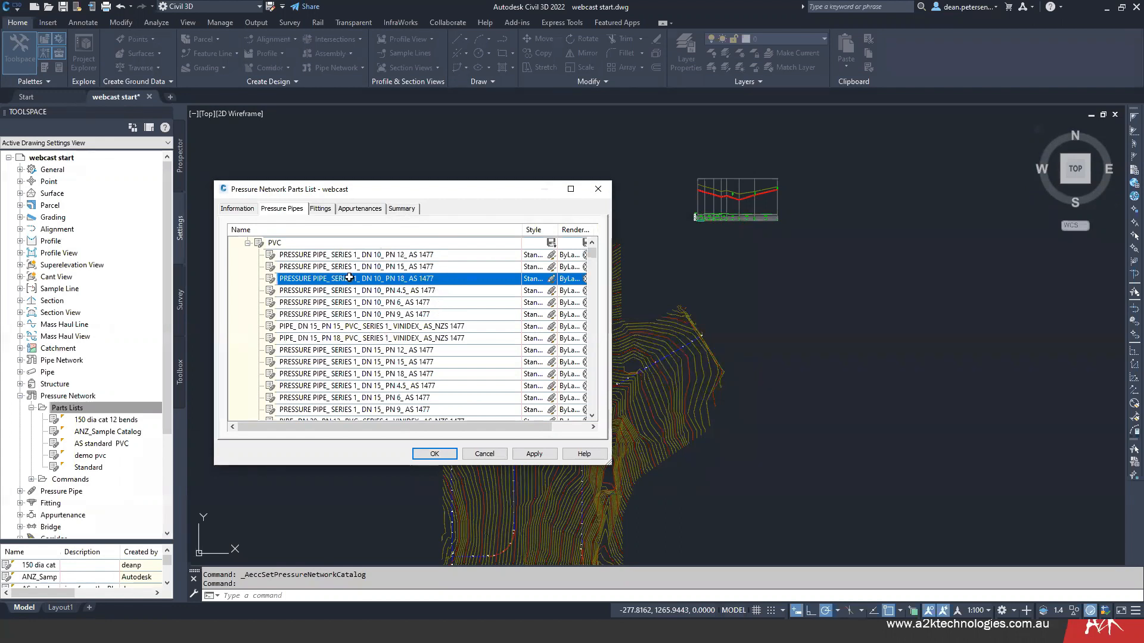
click(446, 281)
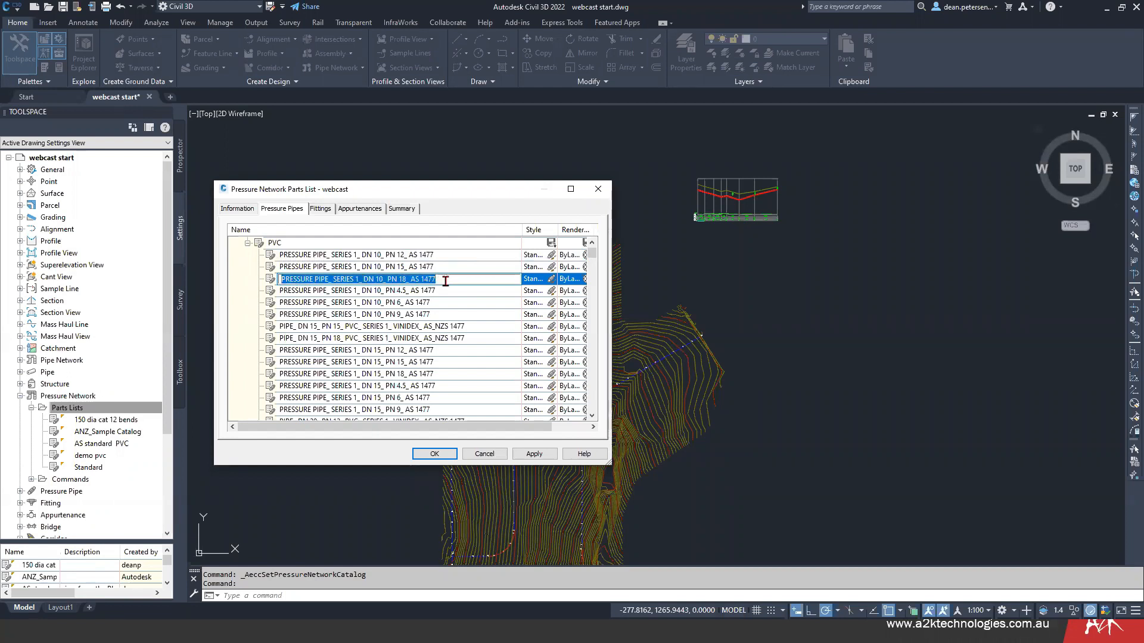
text(test)
key(BackSpace)
key(BackSpace)
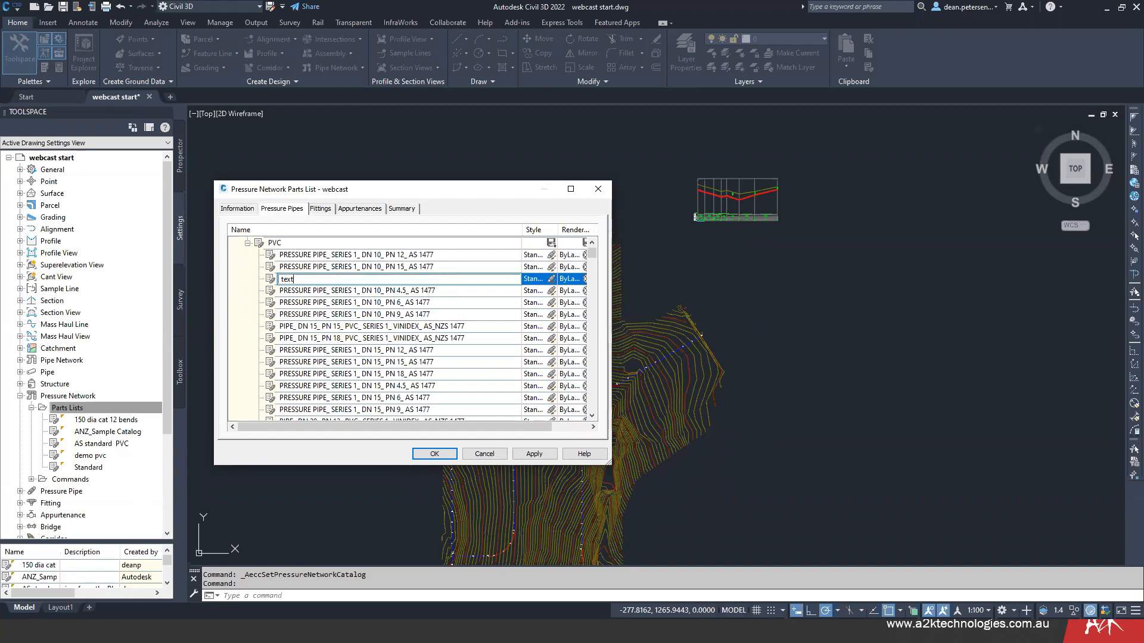
click(458, 292)
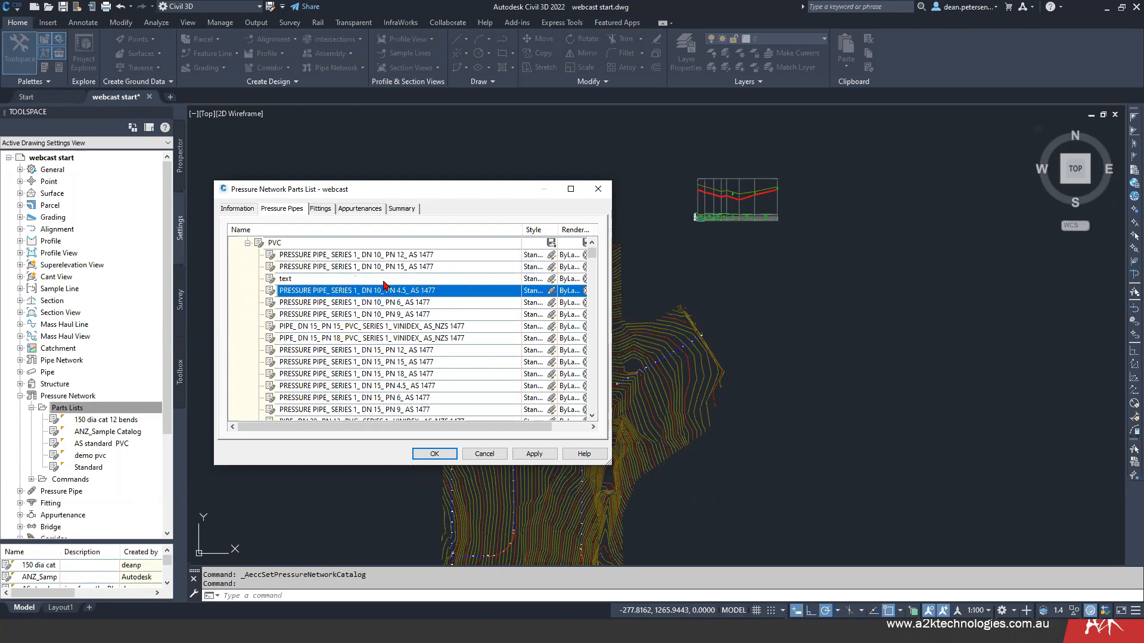
click(292, 278)
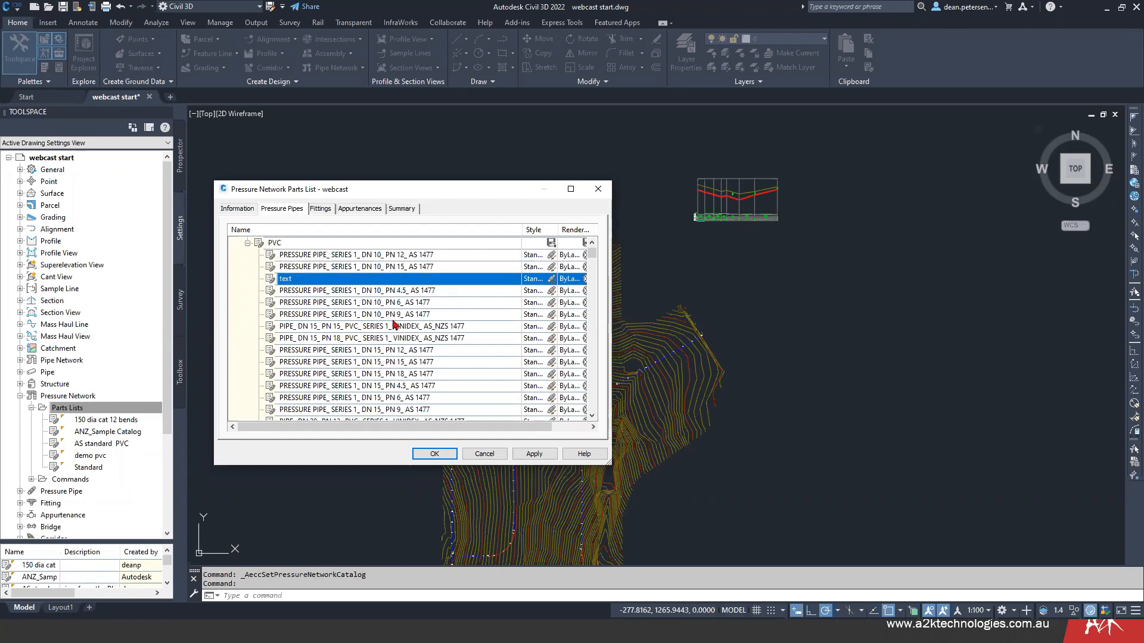
- Delete all PVC pipes smaller than DN 150, from the first DN 10 entry through the last DN 125 entry
click(475, 255)
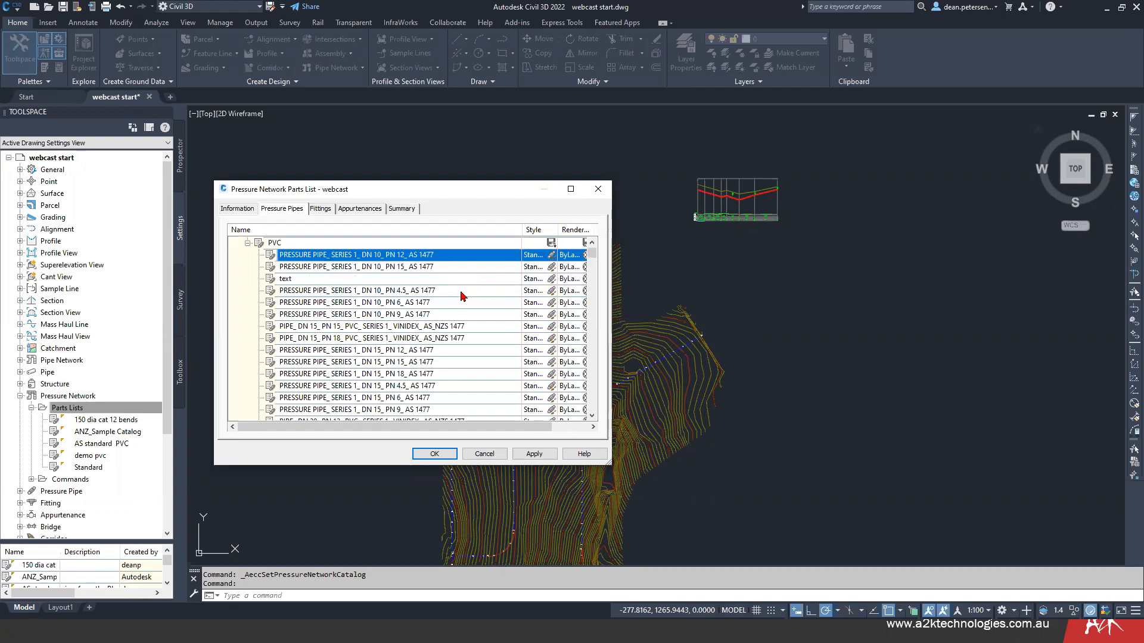
drag(595, 256, 594, 320)
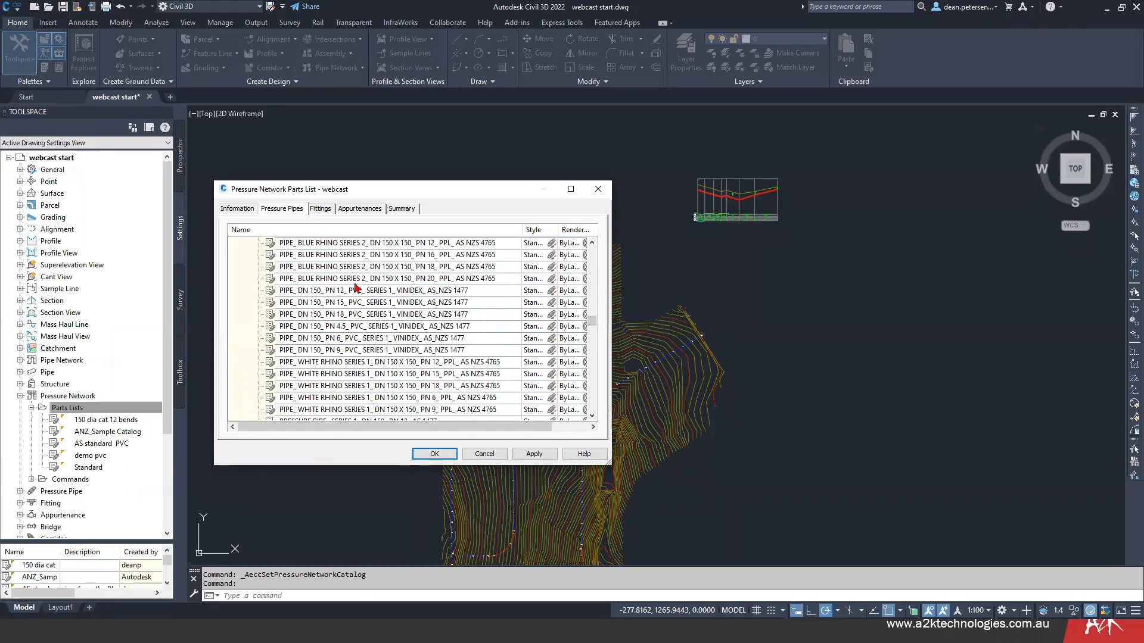
scroll(374, 287, up, 3)
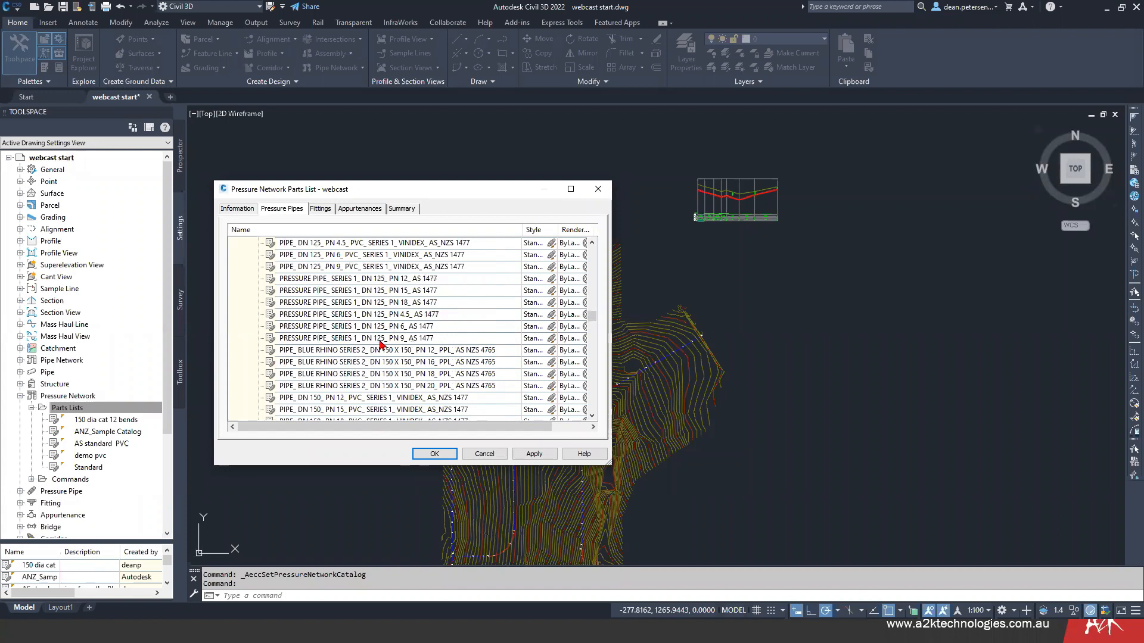
scroll(382, 343, up, 12)
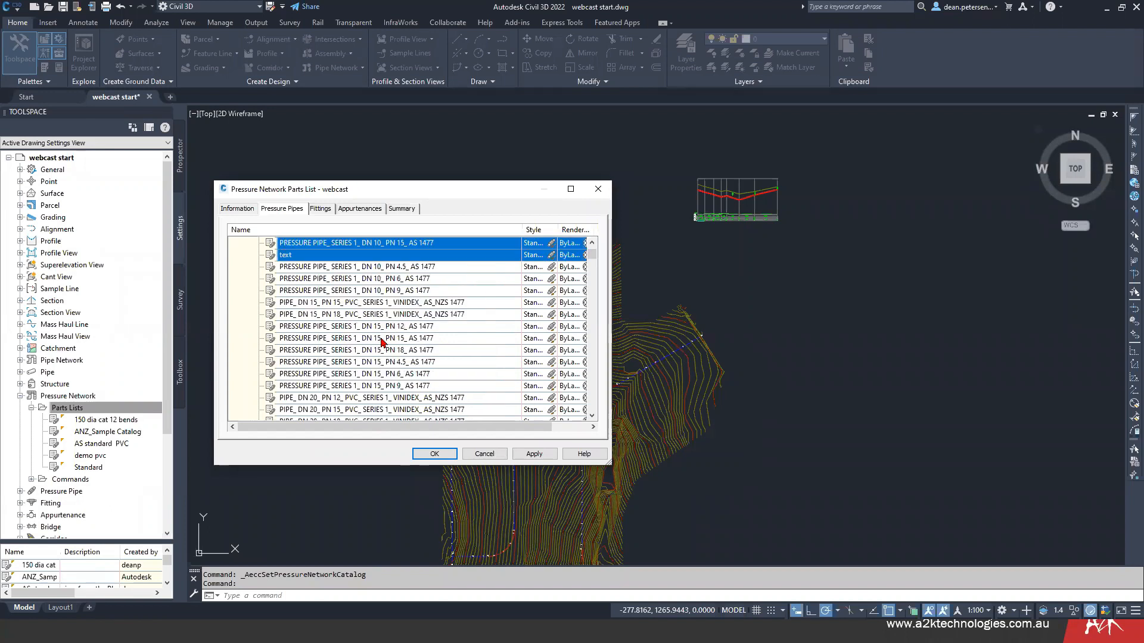
scroll(438, 348, down, 9)
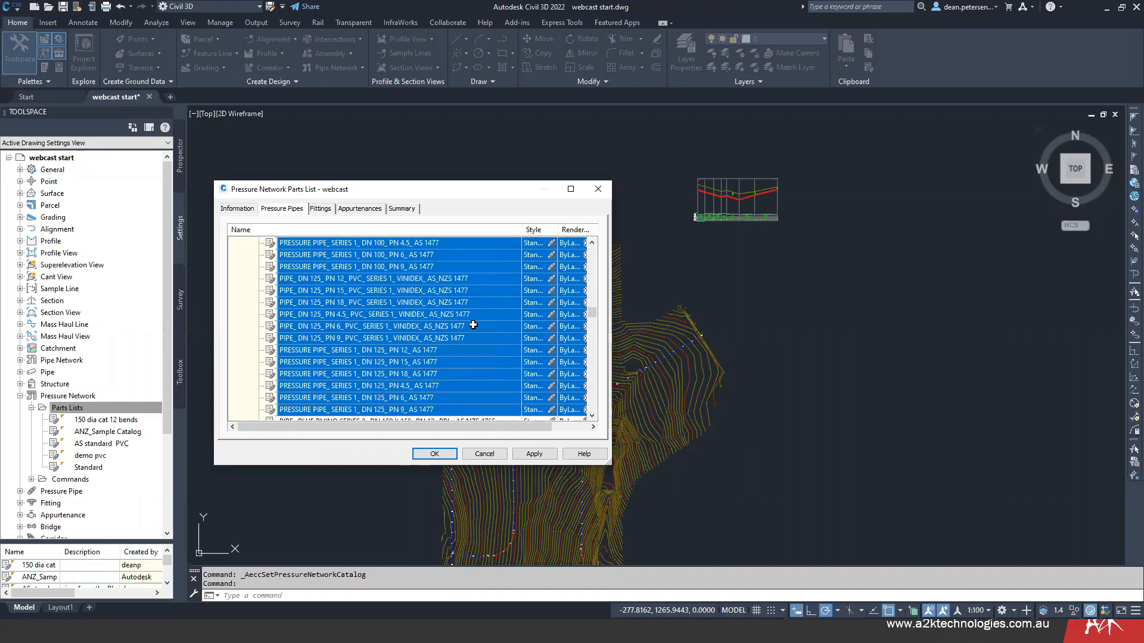
right_click(473, 325)
click(498, 333)
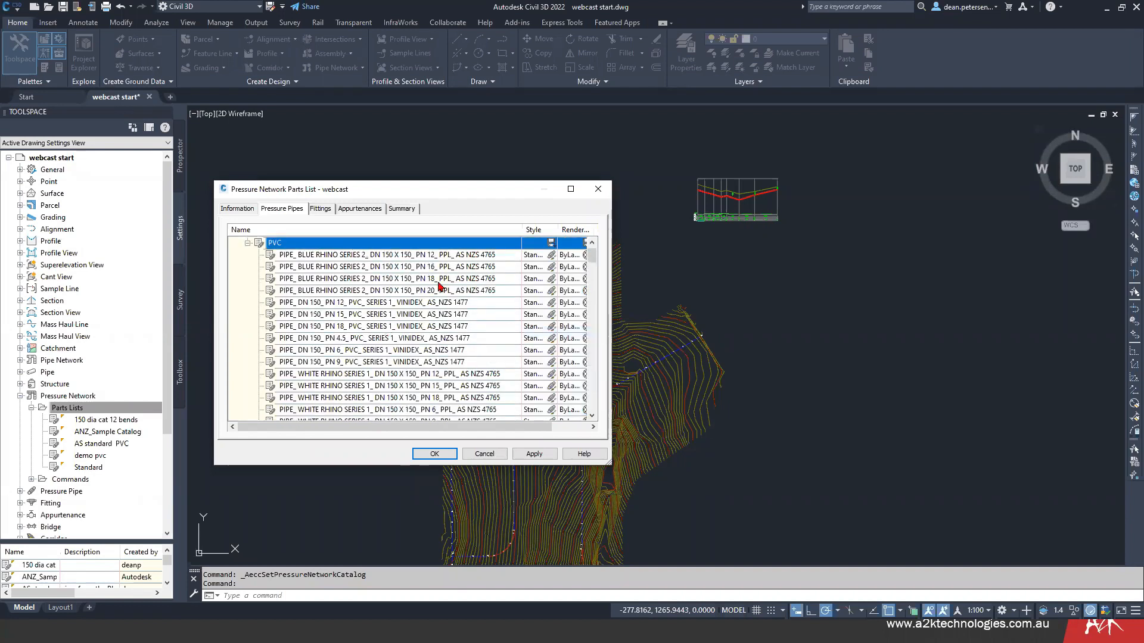
- Delete all PVC pipes larger than DN 150, from DN 155 through DN 500, and check the DN 150 pipes that are left
drag(593, 260, 594, 278)
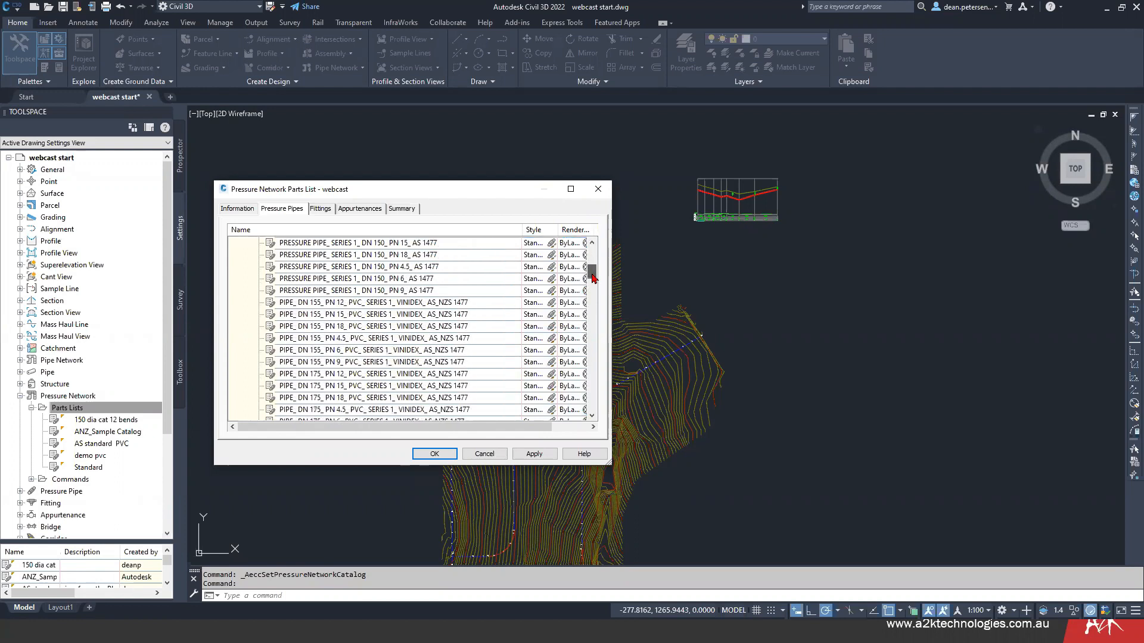
click(486, 302)
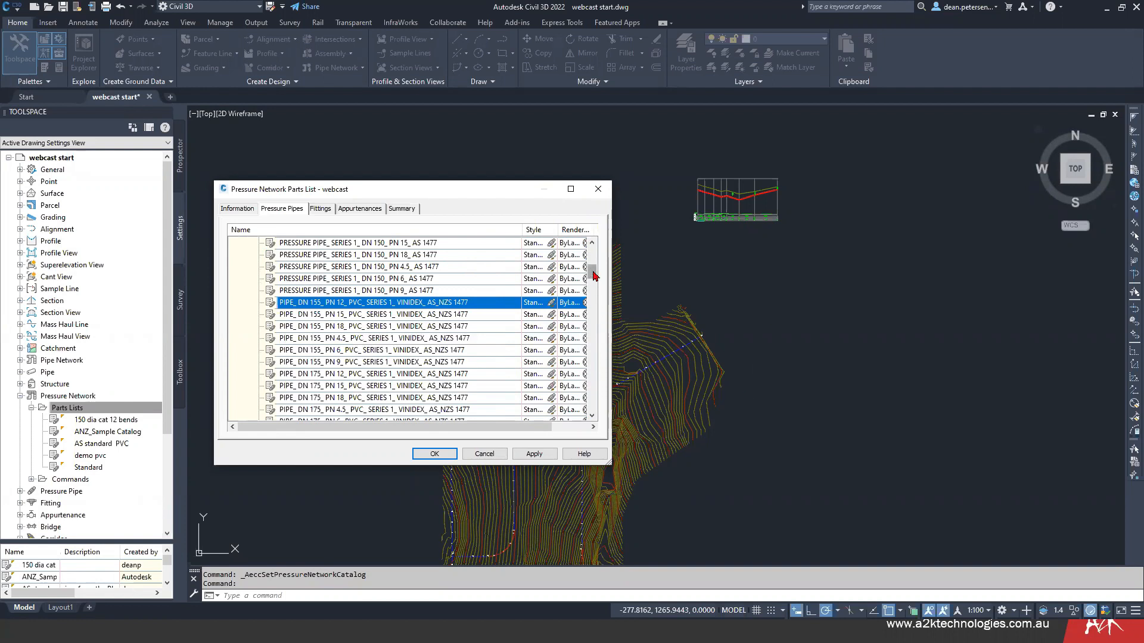
drag(594, 275, 591, 403)
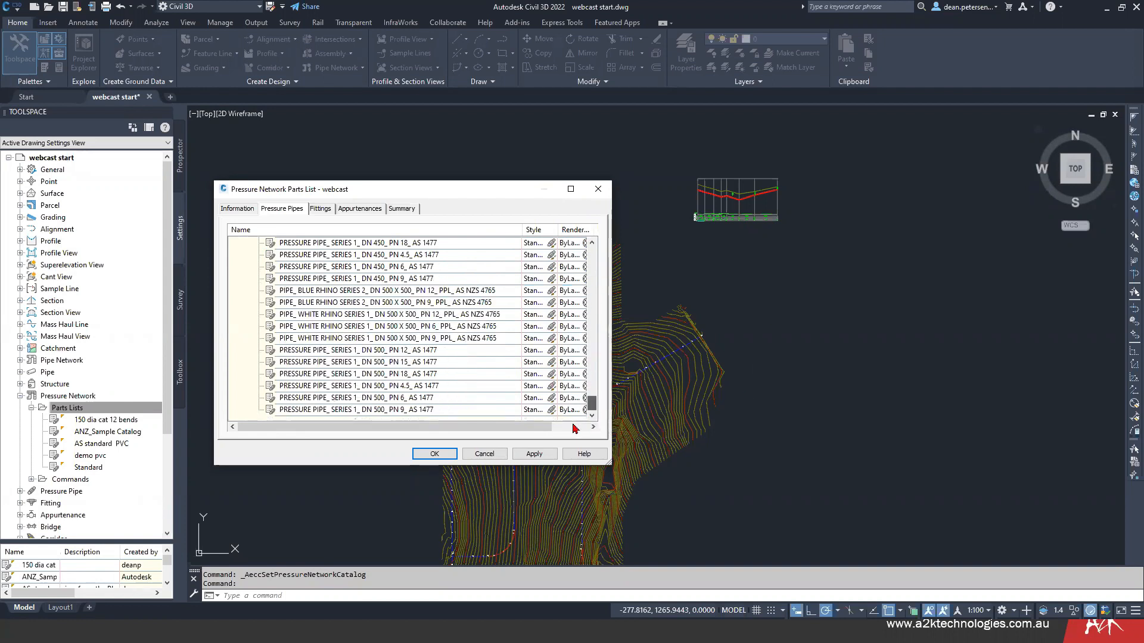
shift+click(441, 412)
scroll(443, 397, up, 5)
scroll(443, 398, down, 5)
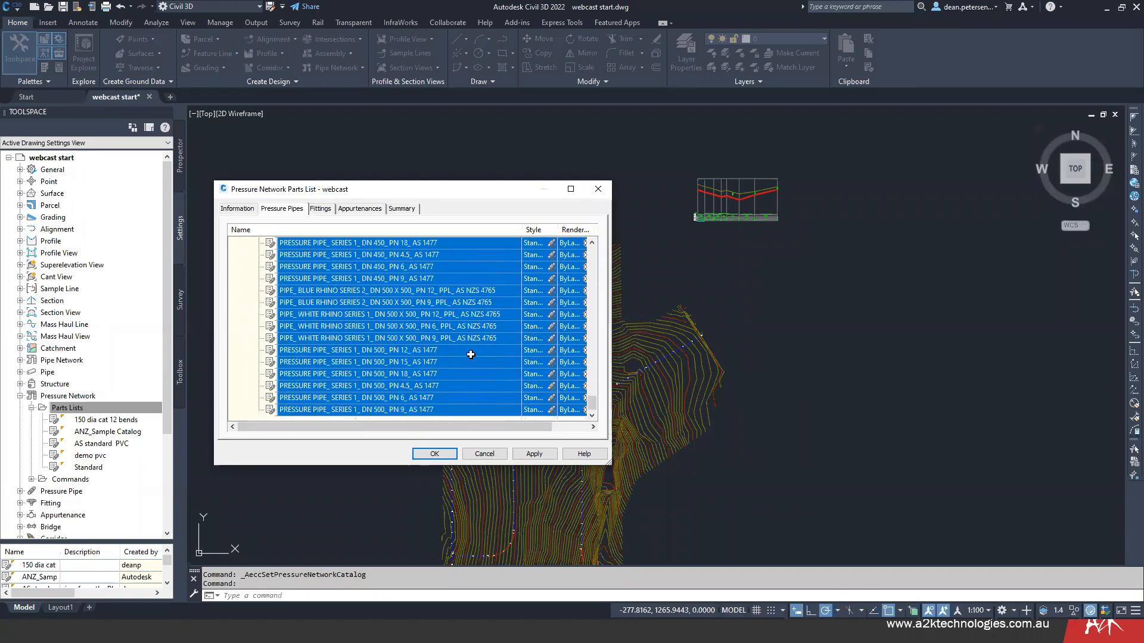
right_click(471, 354)
click(492, 363)
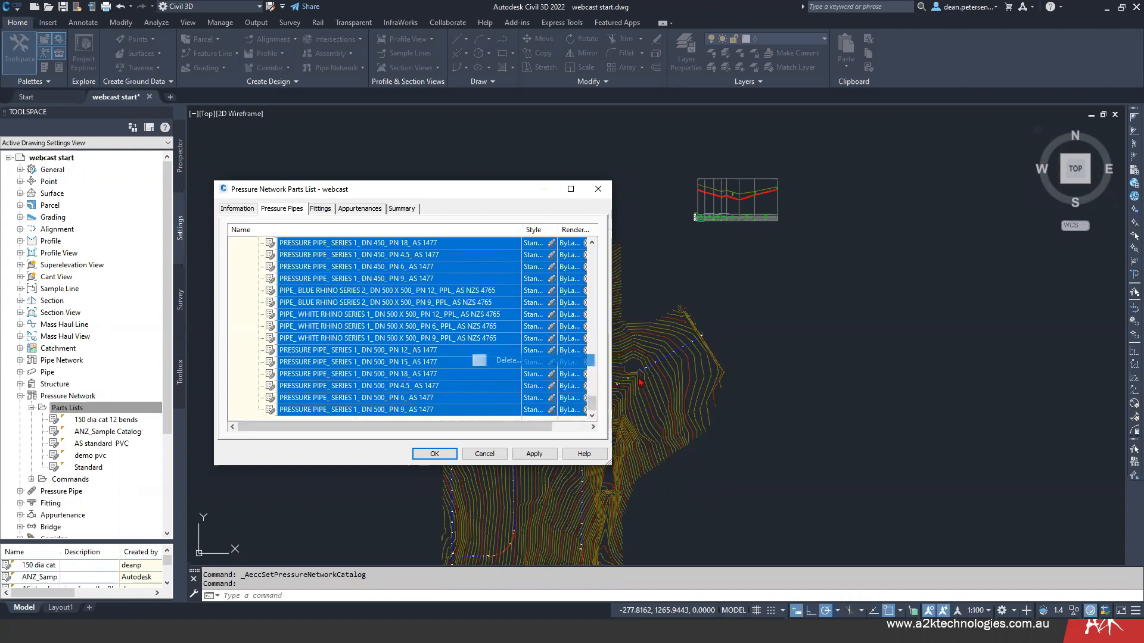
mouse_move(595, 273)
mouse_down()
mouse_move(596, 364)
mouse_move(595, 262)
mouse_up()
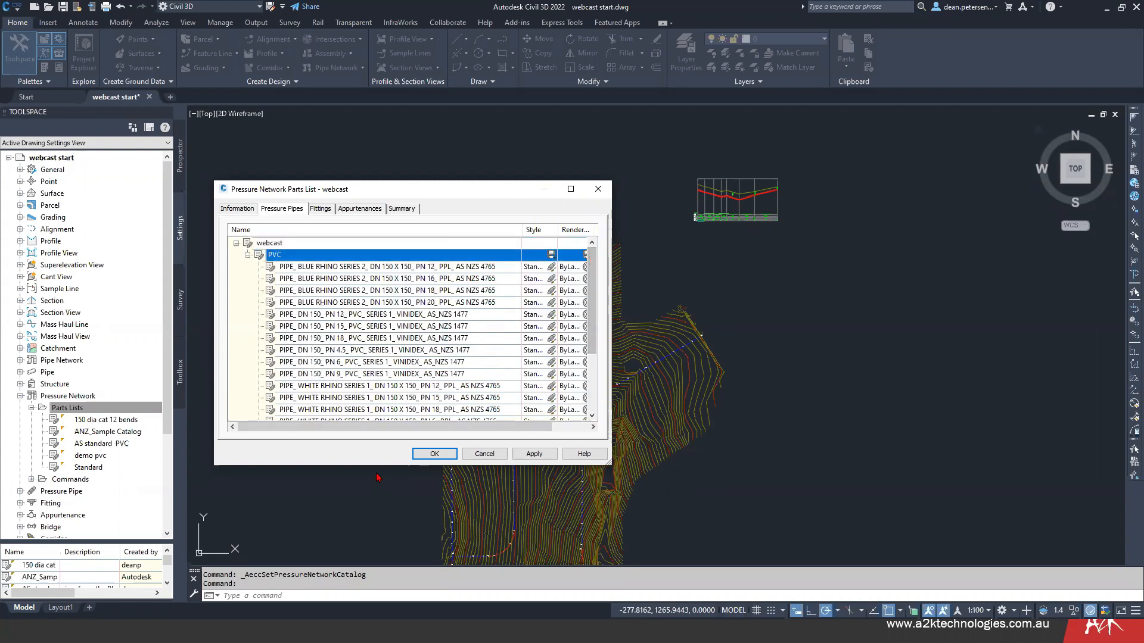
drag(594, 291, 603, 368)
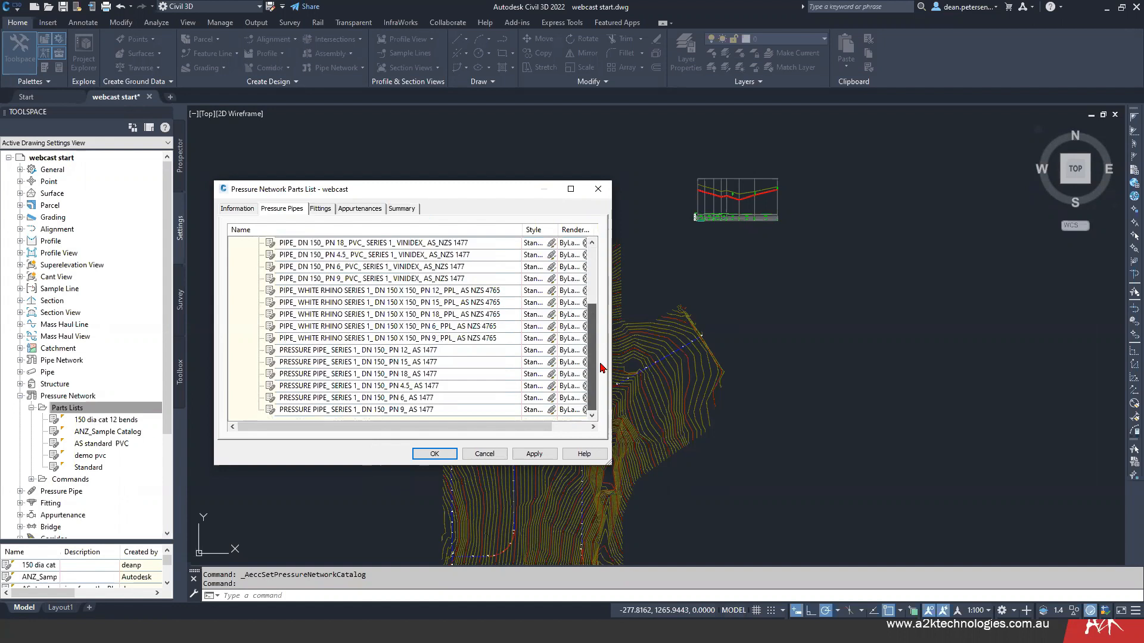
drag(602, 350, 590, 298)
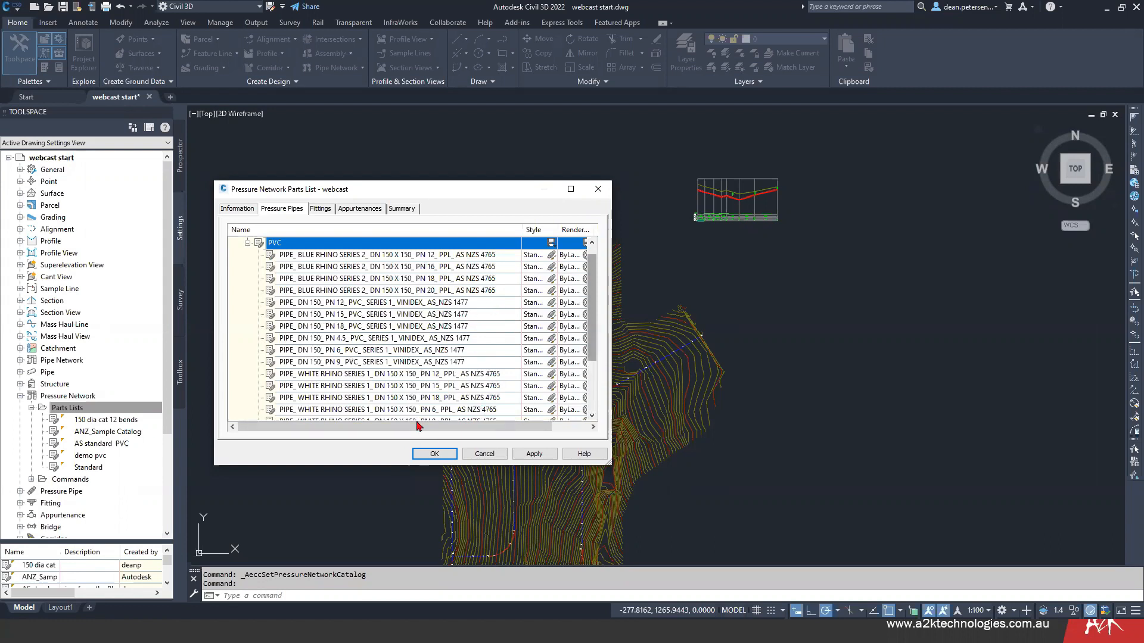
- Add the PVC Elbow, Cap, Tee and Coupling families from the AS Pipes and Fittings catalog to the parts list's fittings
drag(596, 277, 595, 329)
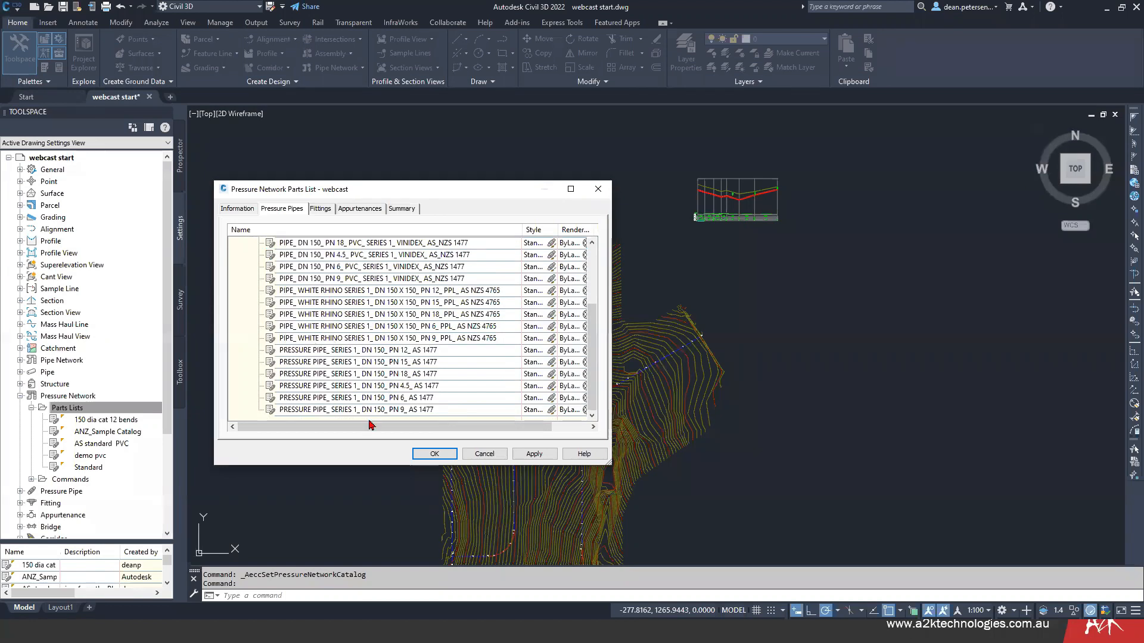
click(321, 208)
click(285, 242)
right_click(285, 242)
click(317, 250)
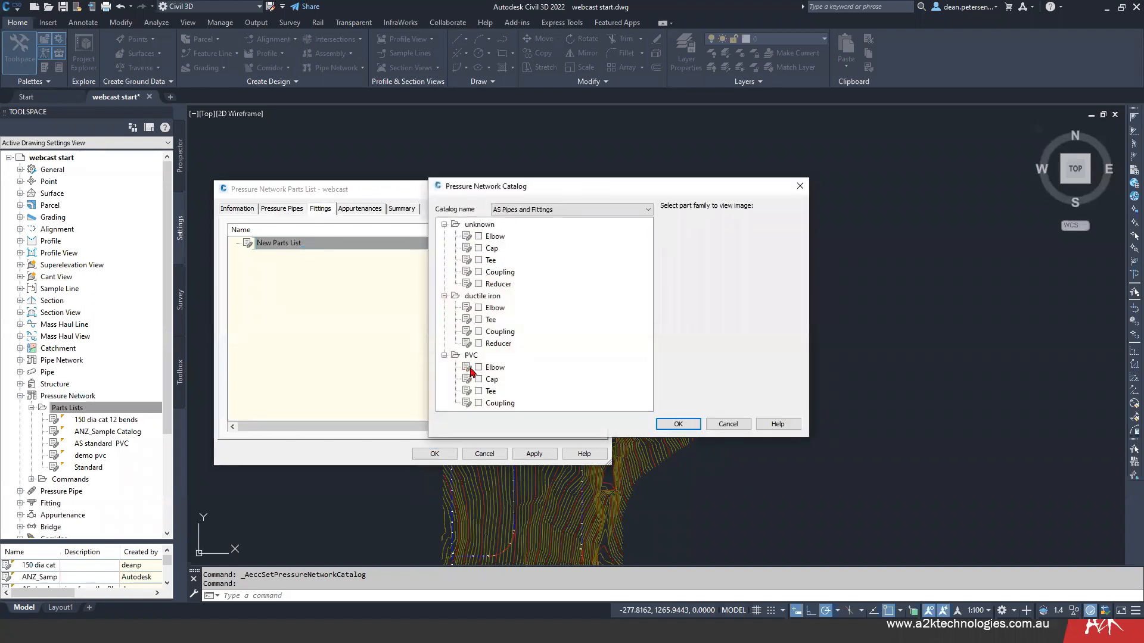
click(479, 368)
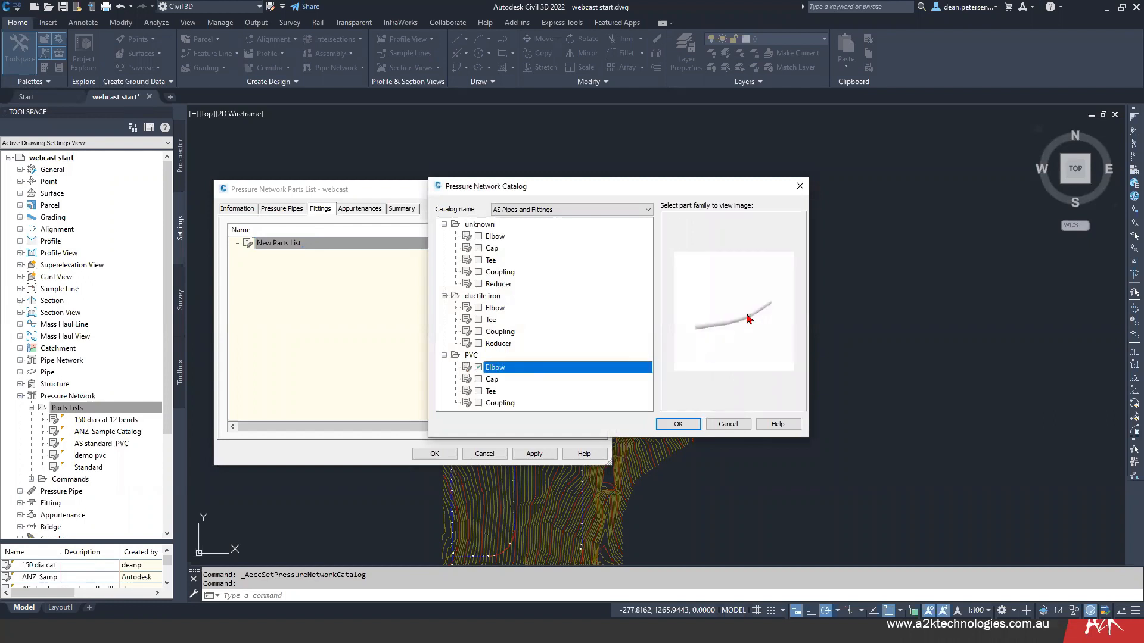
click(479, 380)
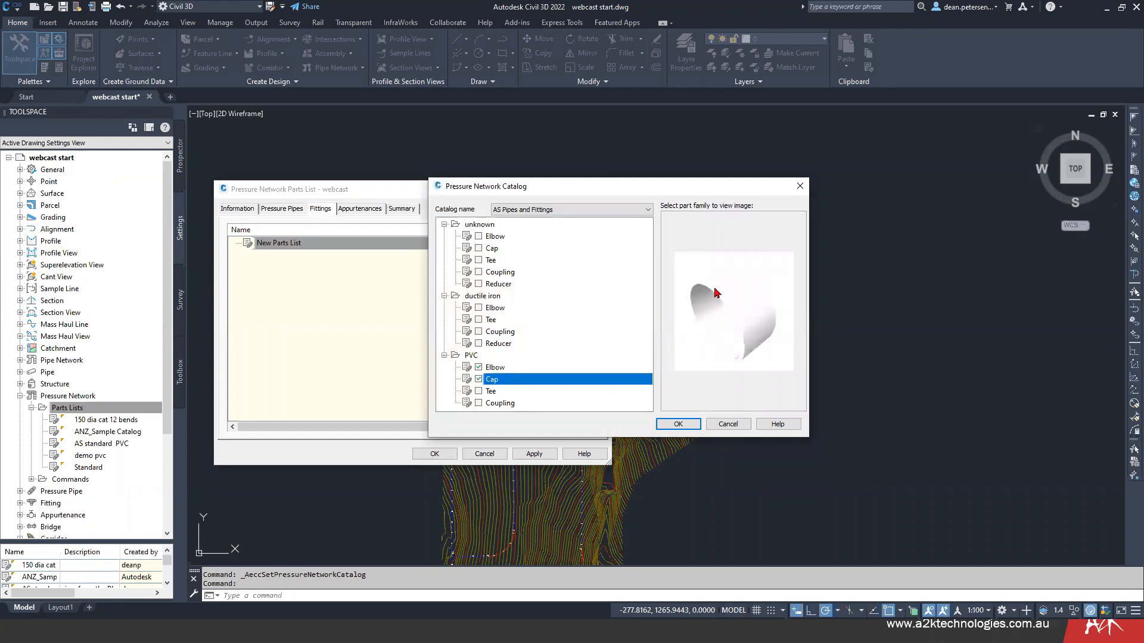
click(479, 390)
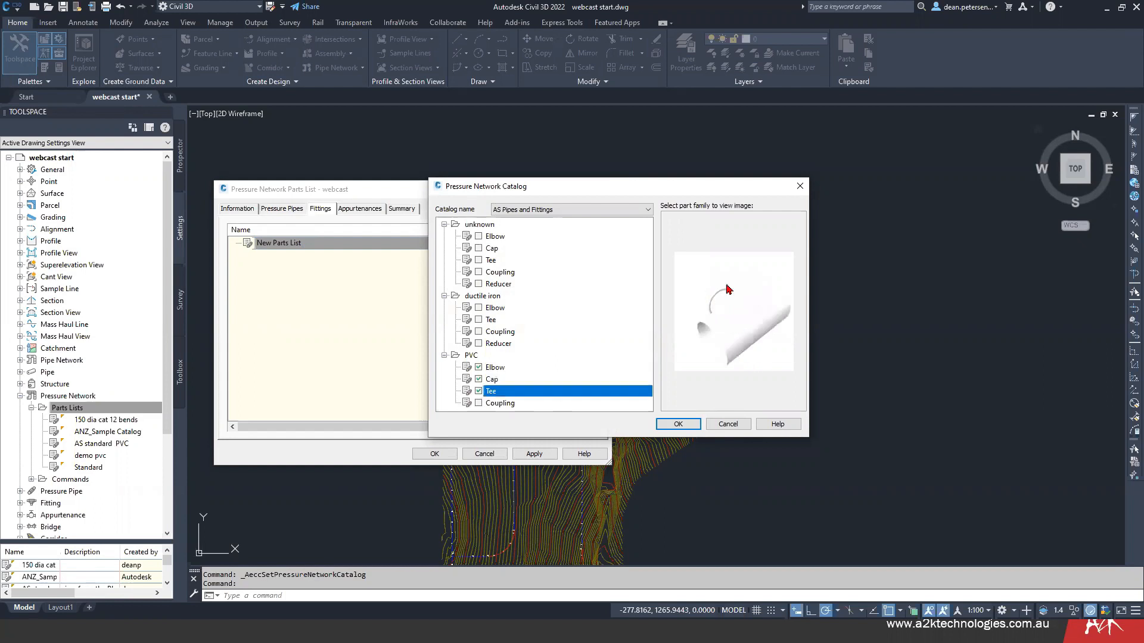
click(478, 403)
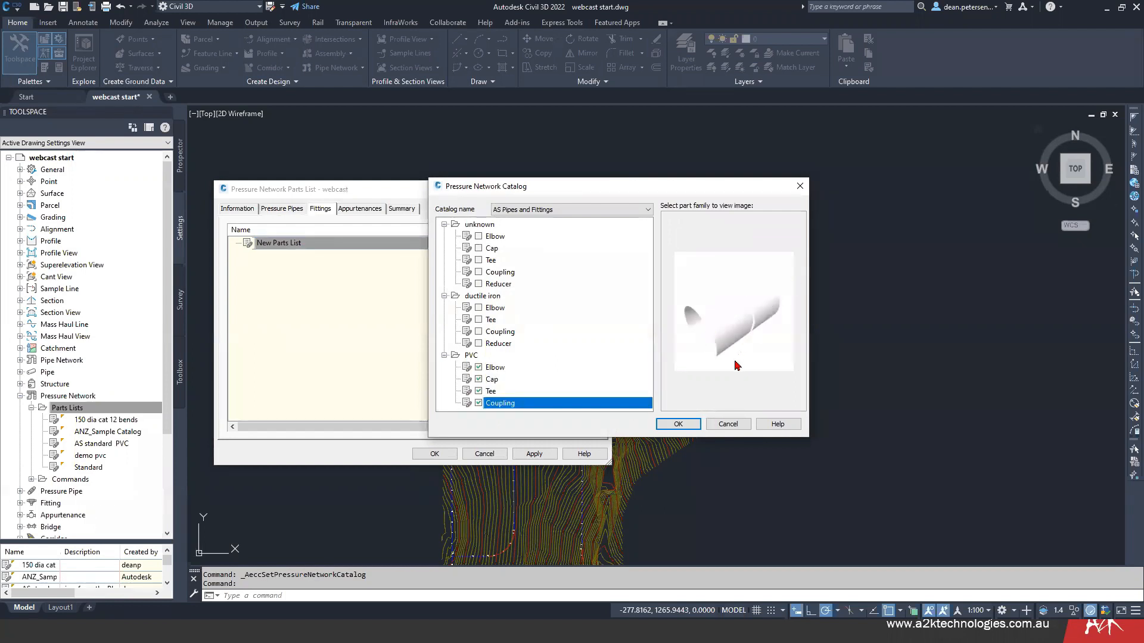
click(680, 424)
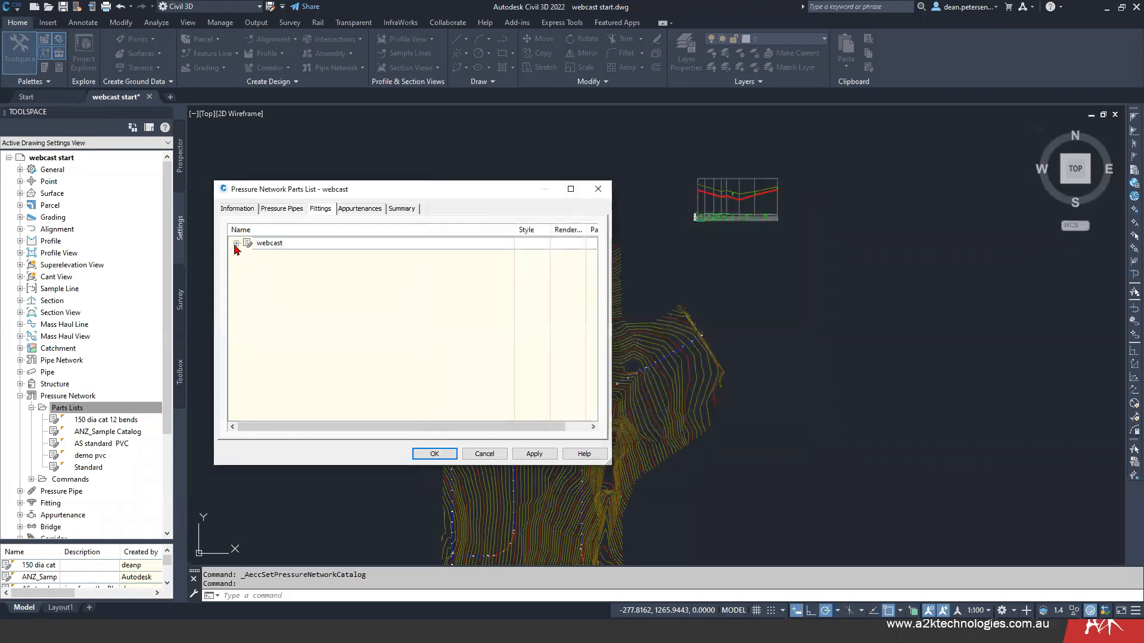
- Add all nominal diameter sizes to the PVC Elbow and PVC Cap fittings of the webcast parts list
click(236, 243)
right_click(294, 255)
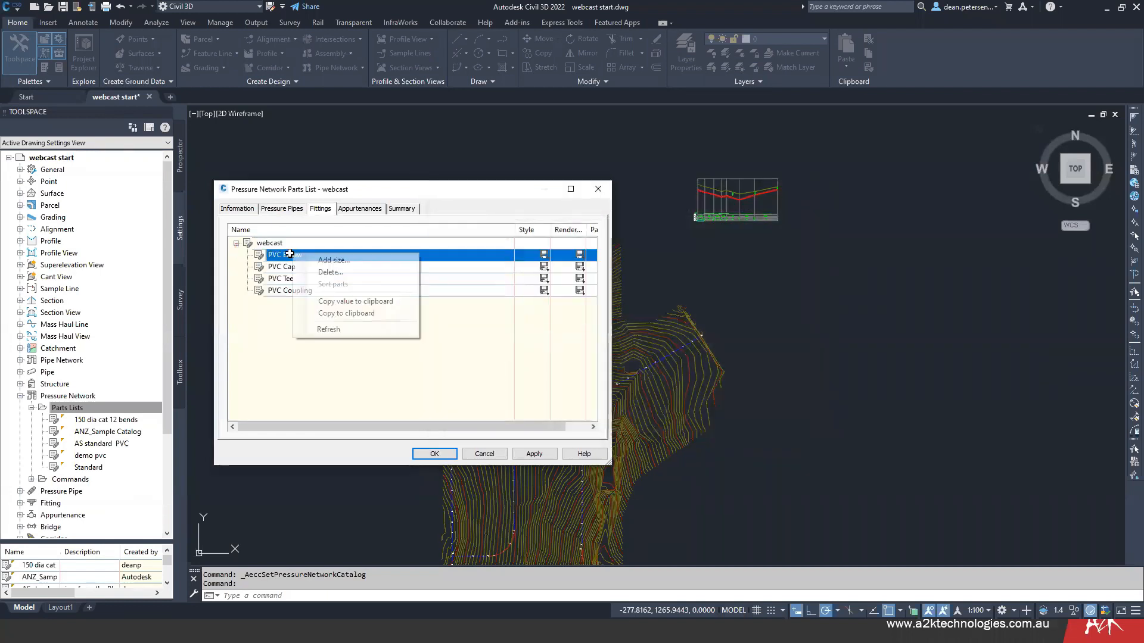
click(319, 260)
click(663, 278)
click(620, 384)
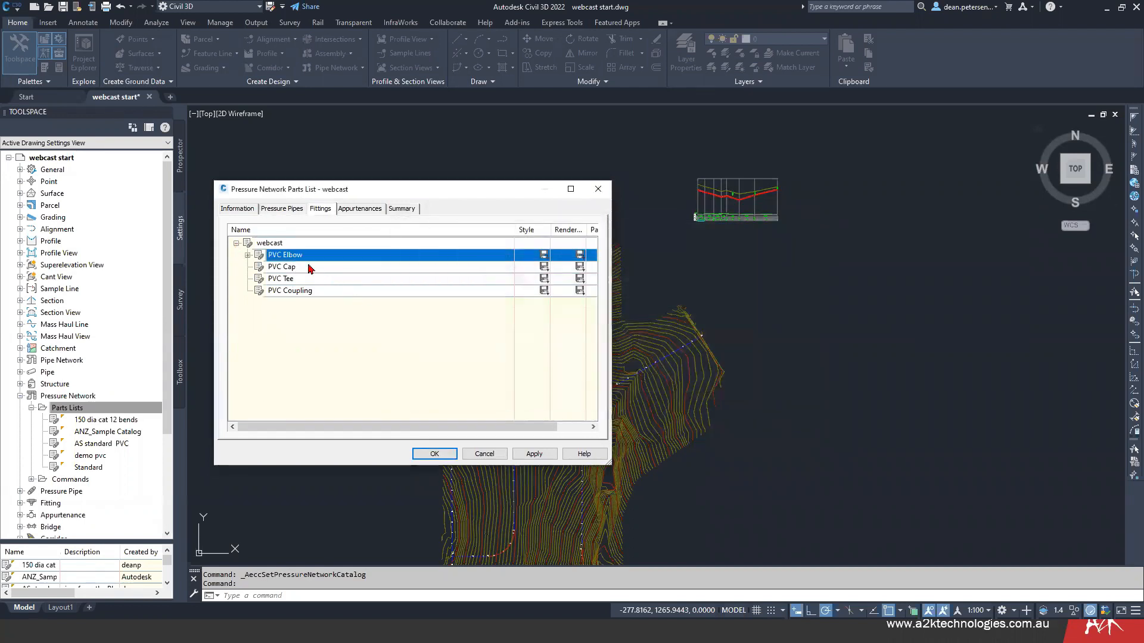
click(347, 273)
click(659, 267)
click(622, 382)
- Add all nominal diameter sizes to the PVC Tee and PVC Coupling fittings
right_click(307, 280)
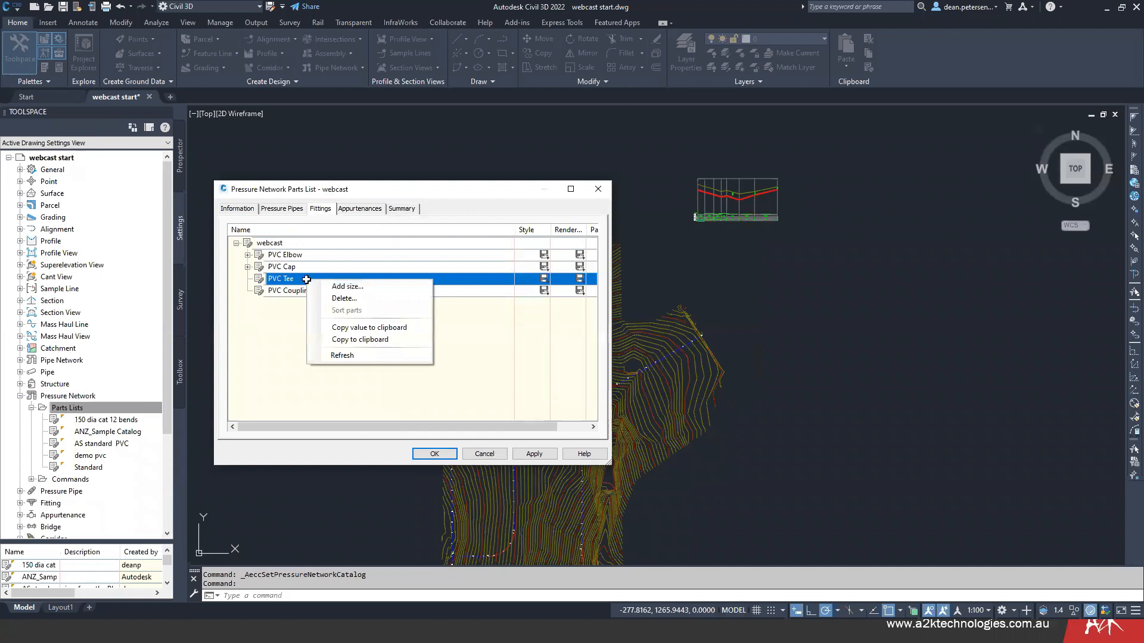
click(340, 285)
click(663, 266)
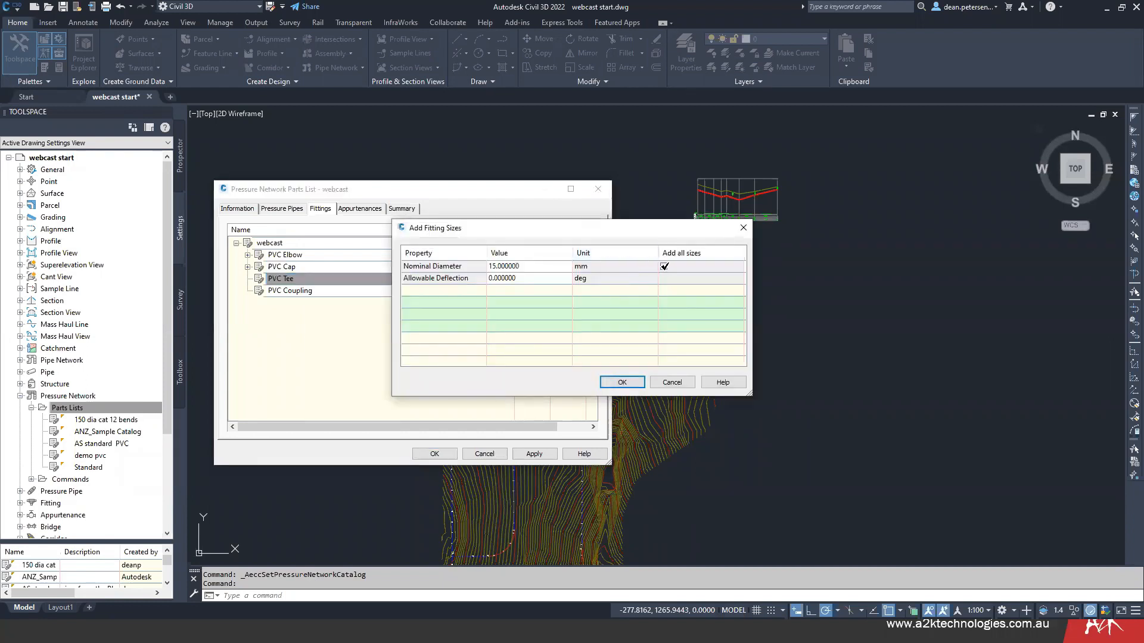
click(622, 382)
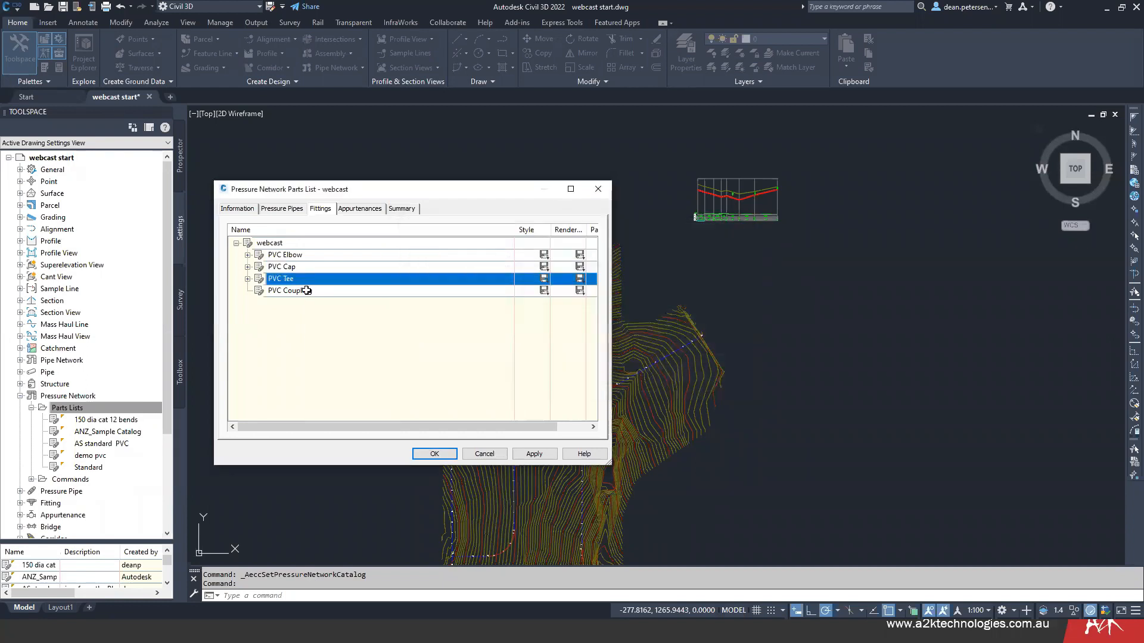
right_click(308, 293)
click(357, 296)
click(663, 266)
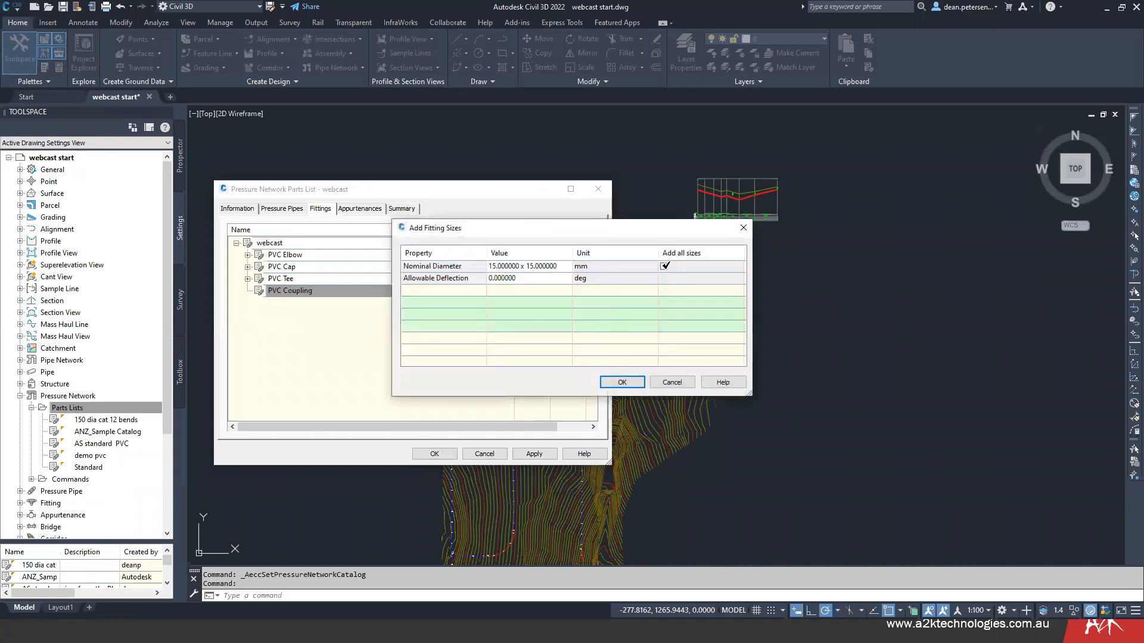
click(622, 382)
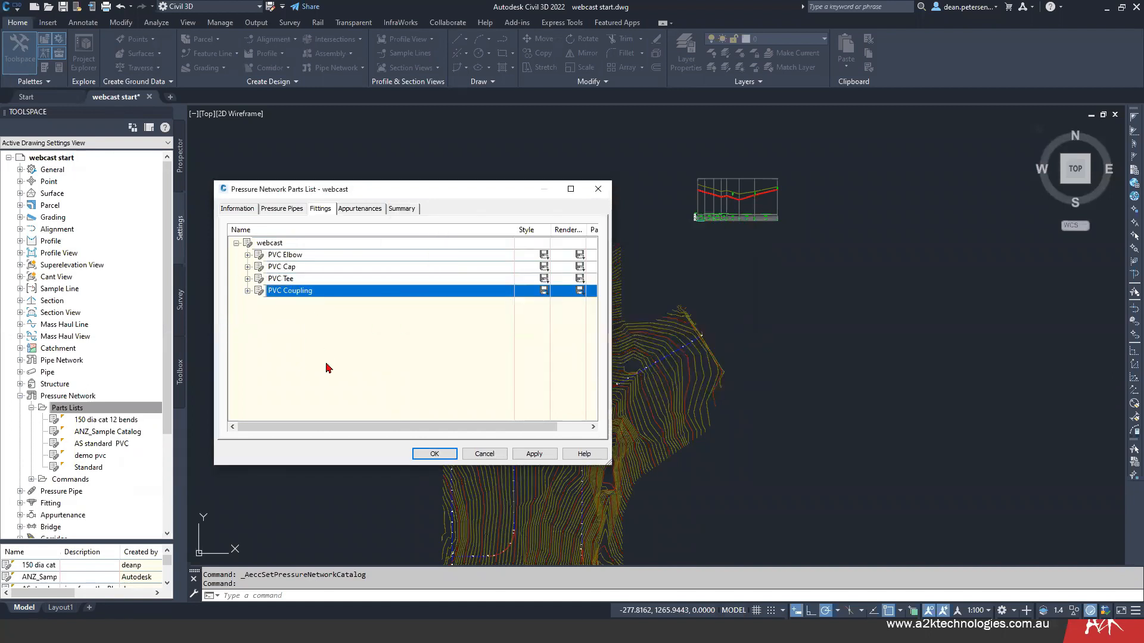
- Expand the PVC Elbow fittings and examine the bend and elbow sizes around DN 150
click(247, 256)
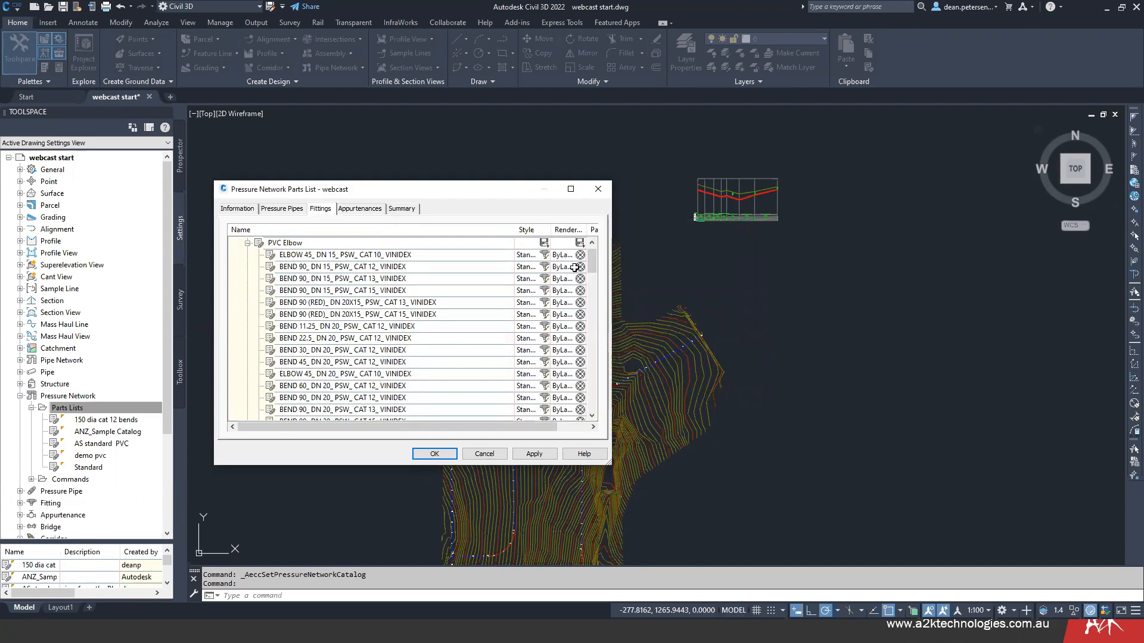
drag(593, 263, 600, 388)
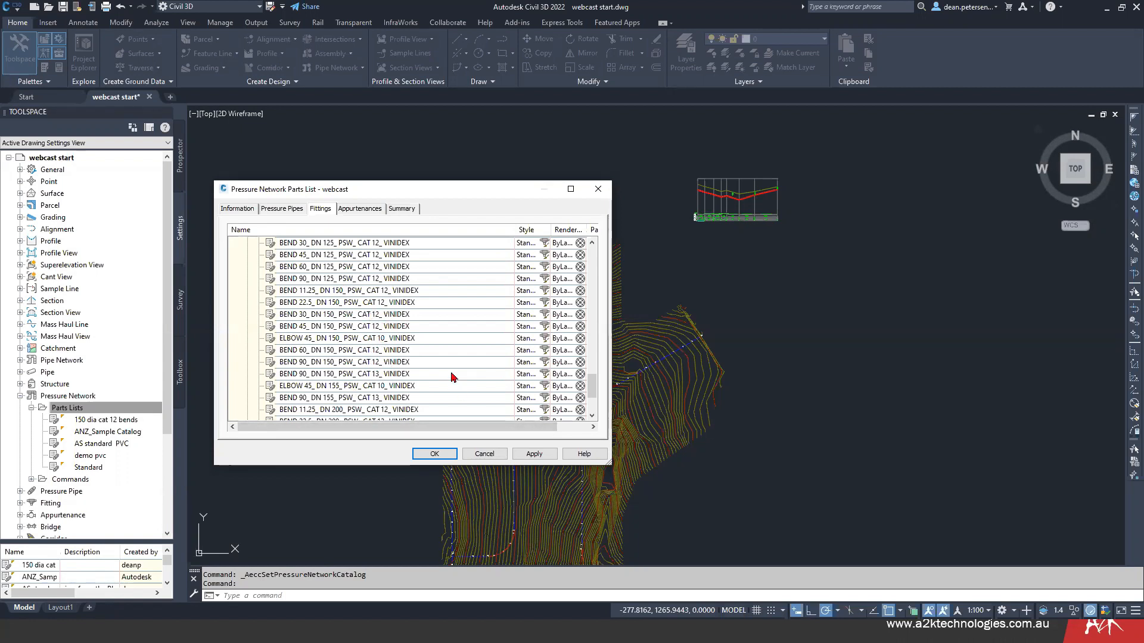
scroll(411, 364, down, 3)
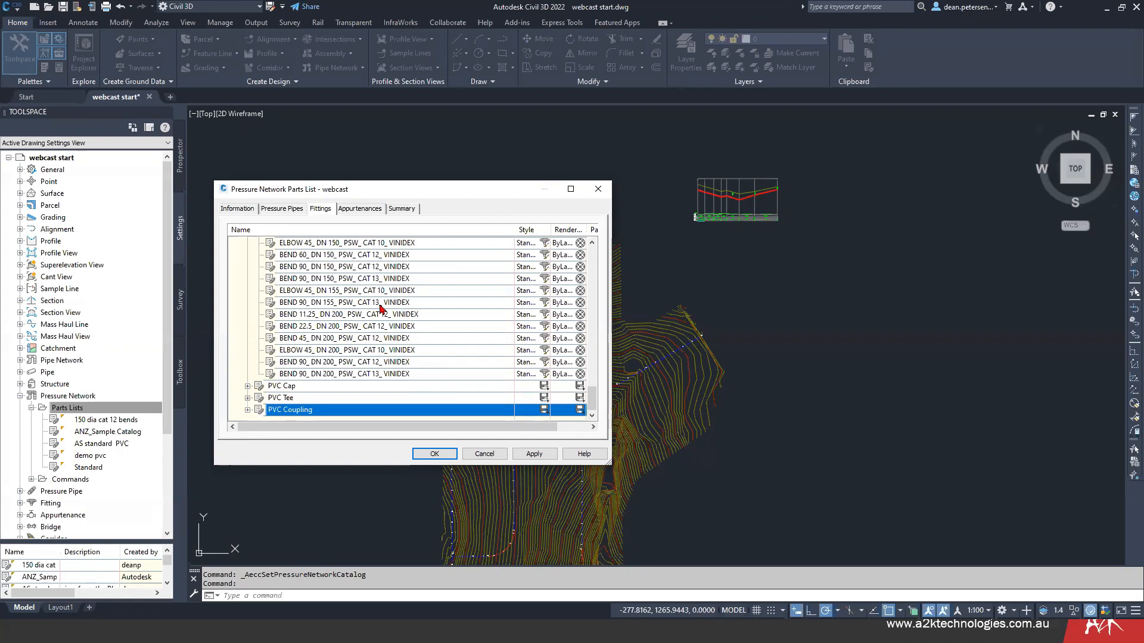
scroll(386, 340, up, 4)
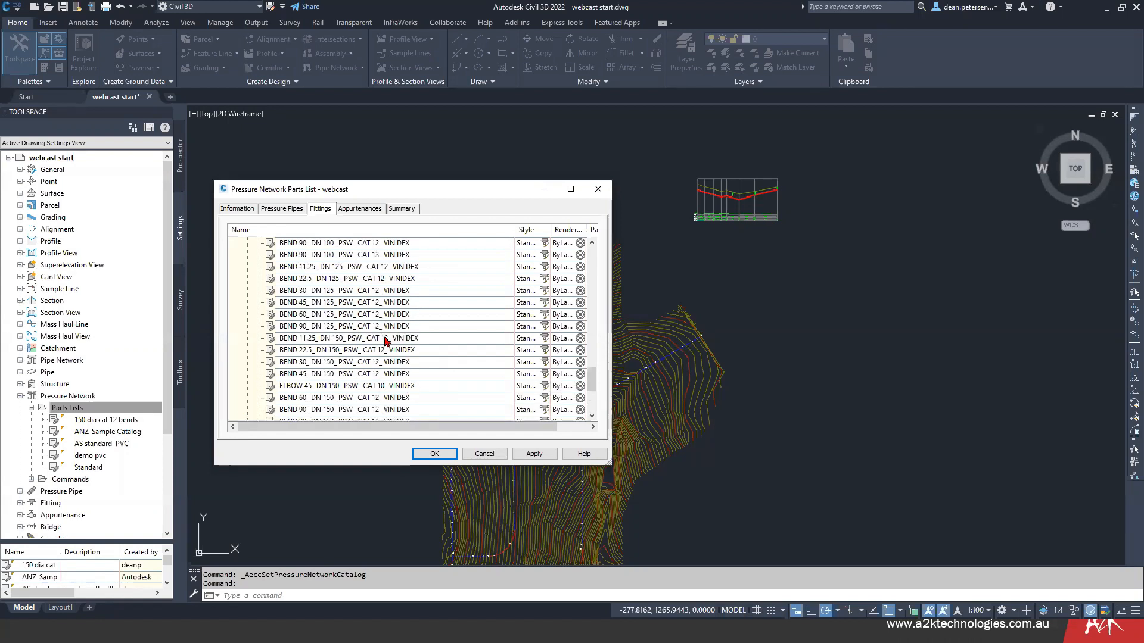
- Check the parts list's appurtenances and catalog information, and save the webcast parts list
click(357, 210)
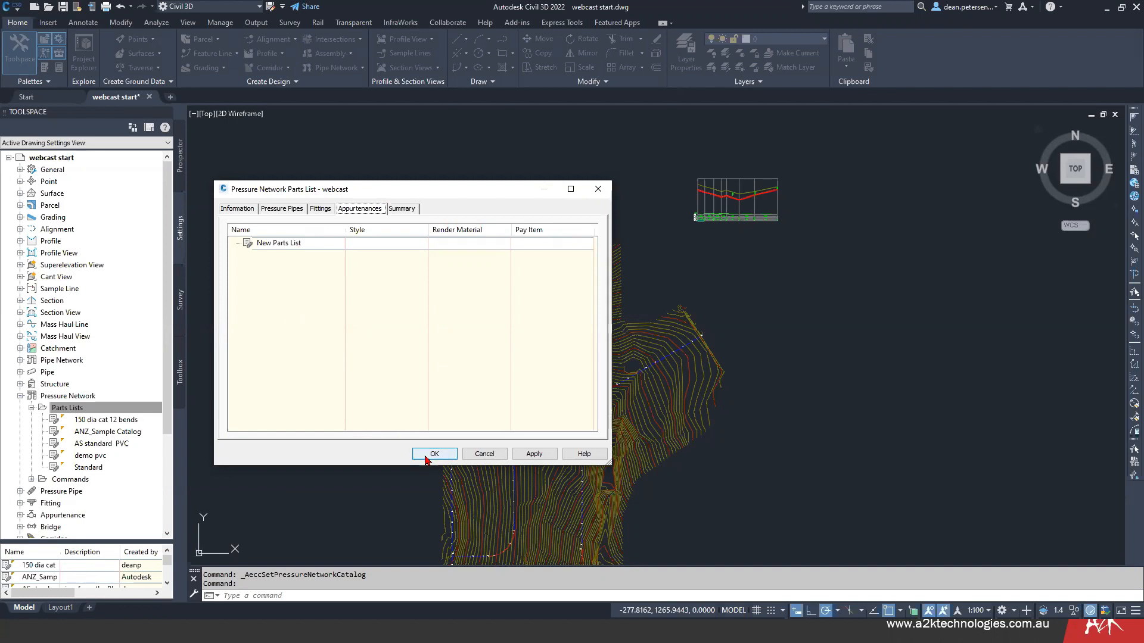
click(237, 208)
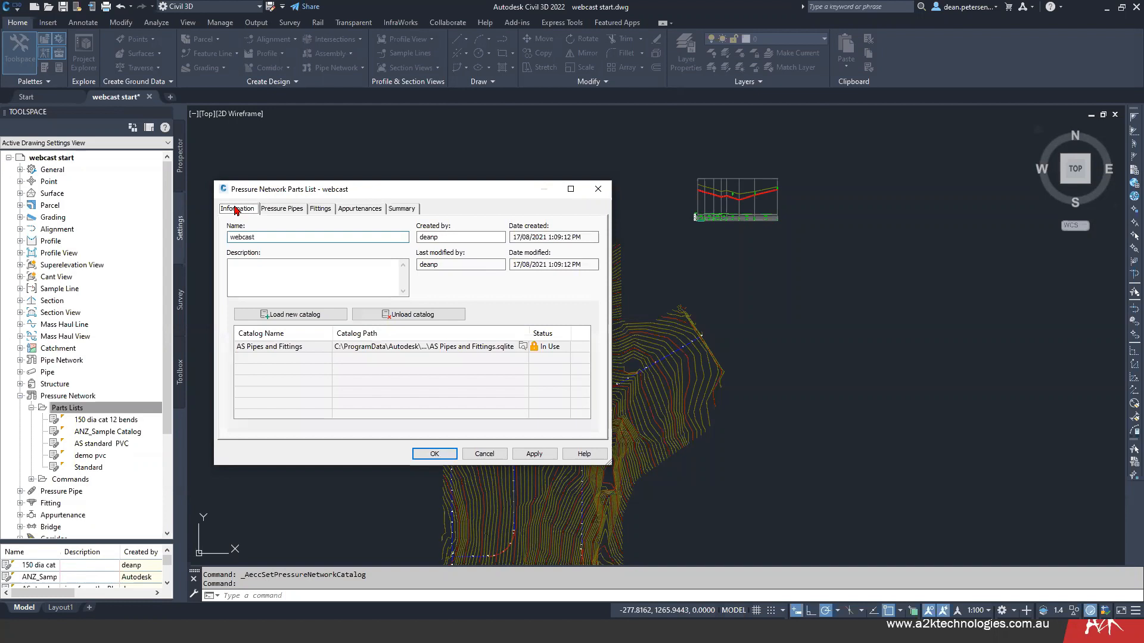
click(435, 455)
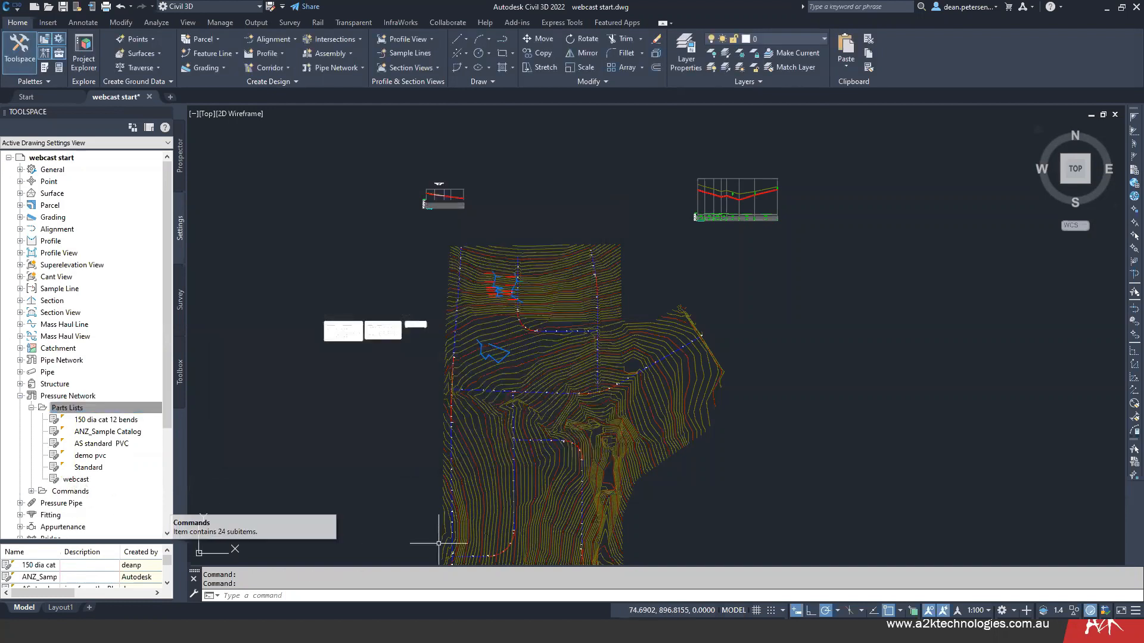
- Reopen the webcast parts list and check the commands available for the PVC Elbow and PVC Tee fittings
mouse_move(352, 437)
middle_down()
mouse_move(391, 416)
mouse_move(373, 432)
middle_up()
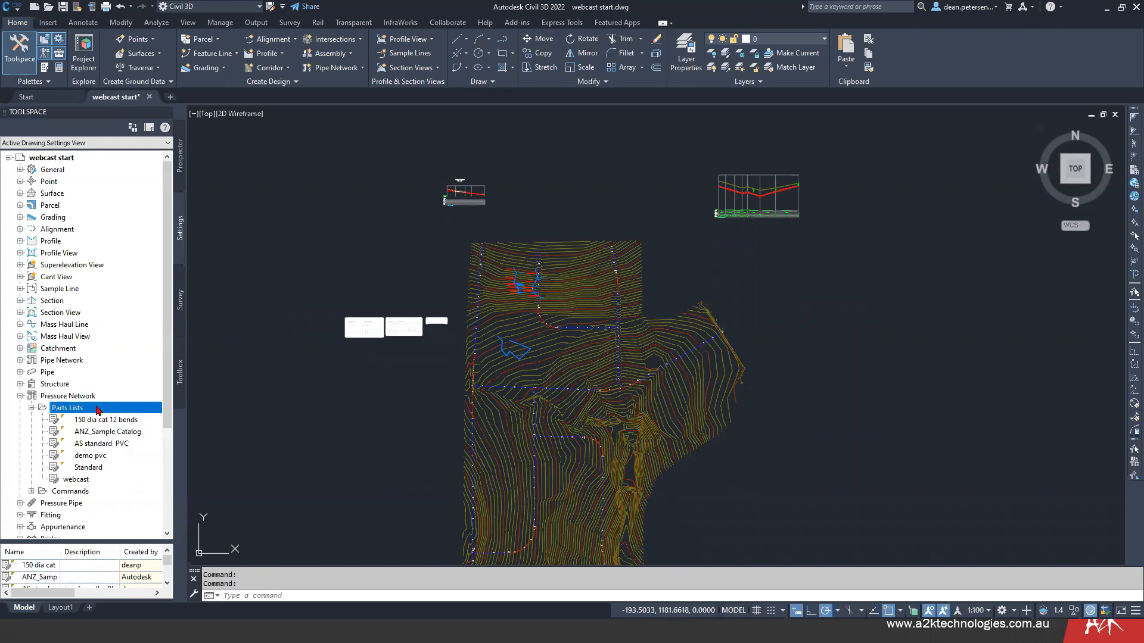
double_click(77, 480)
click(298, 239)
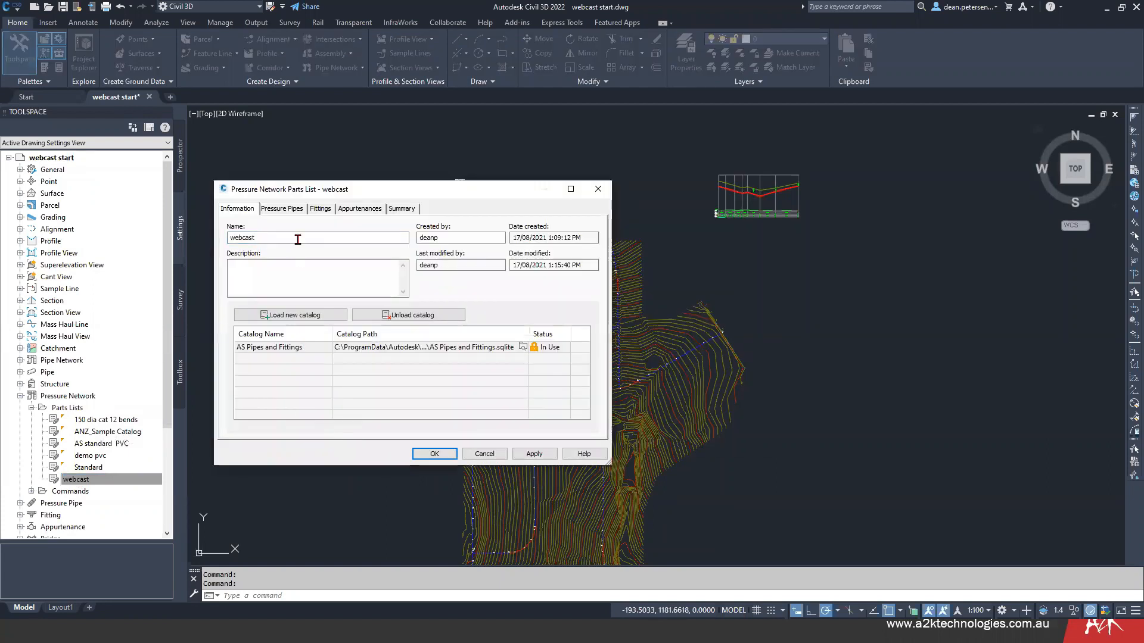
click(320, 209)
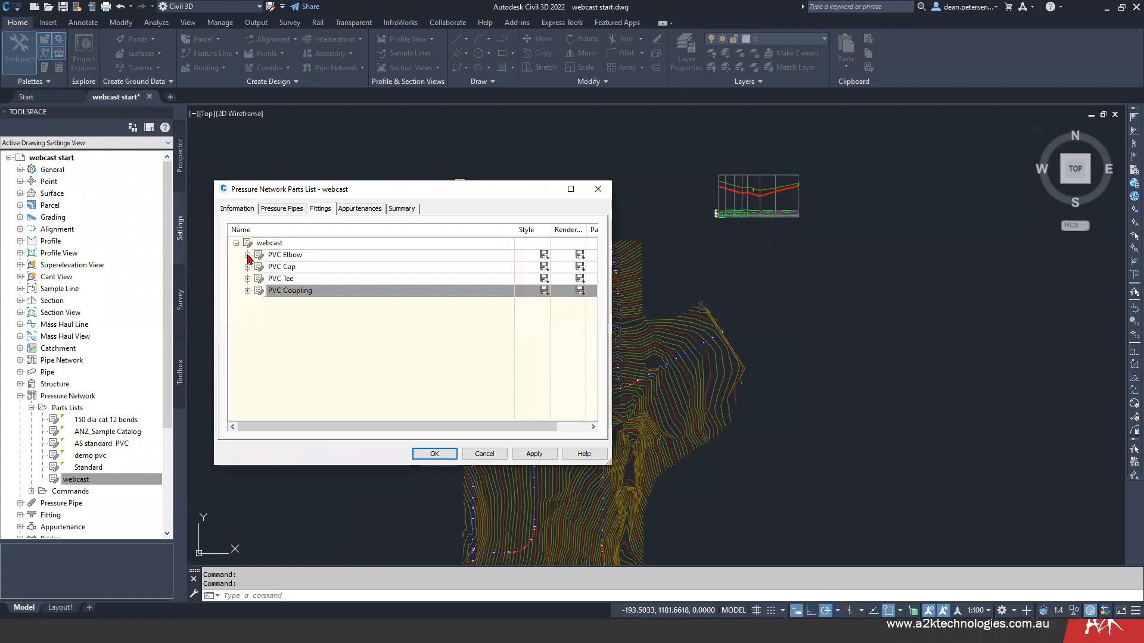
right_click(290, 256)
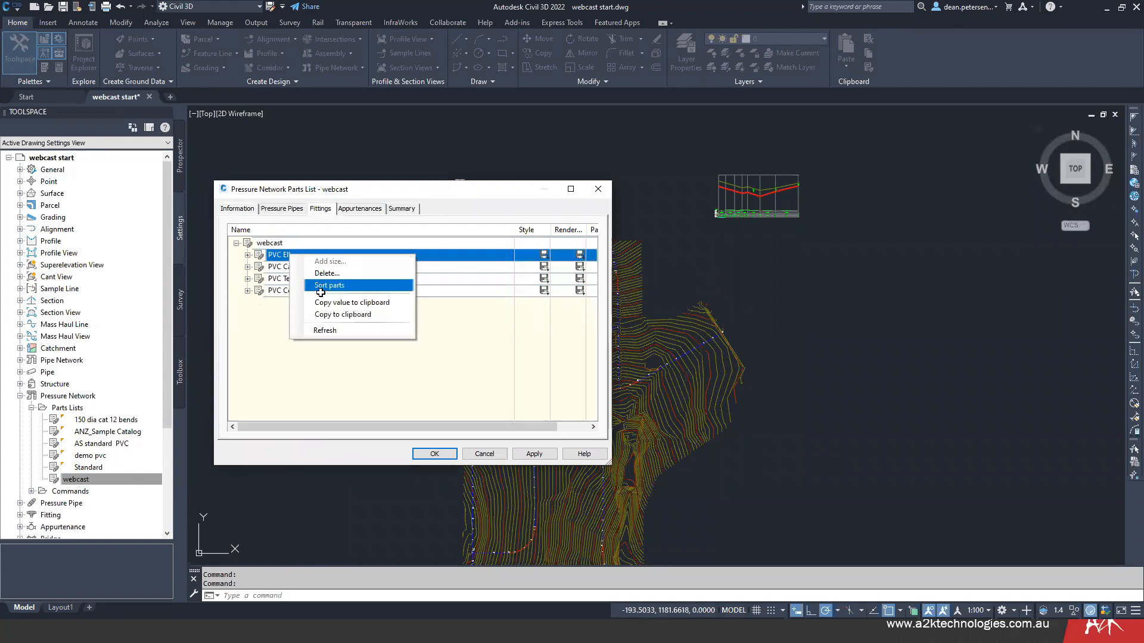
click(270, 345)
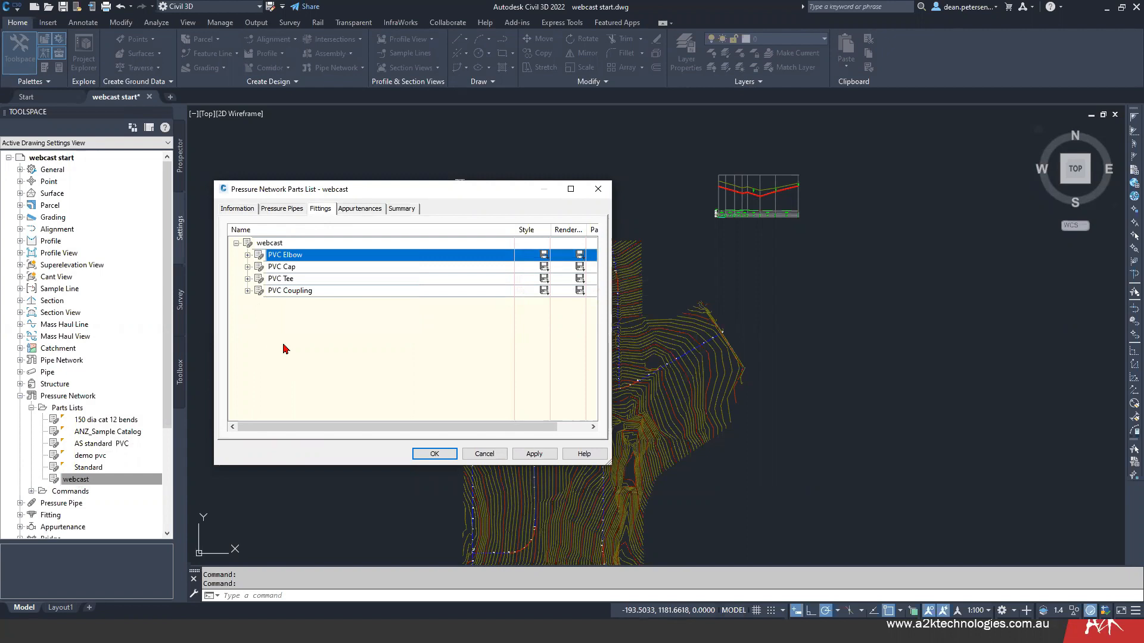
right_click(282, 278)
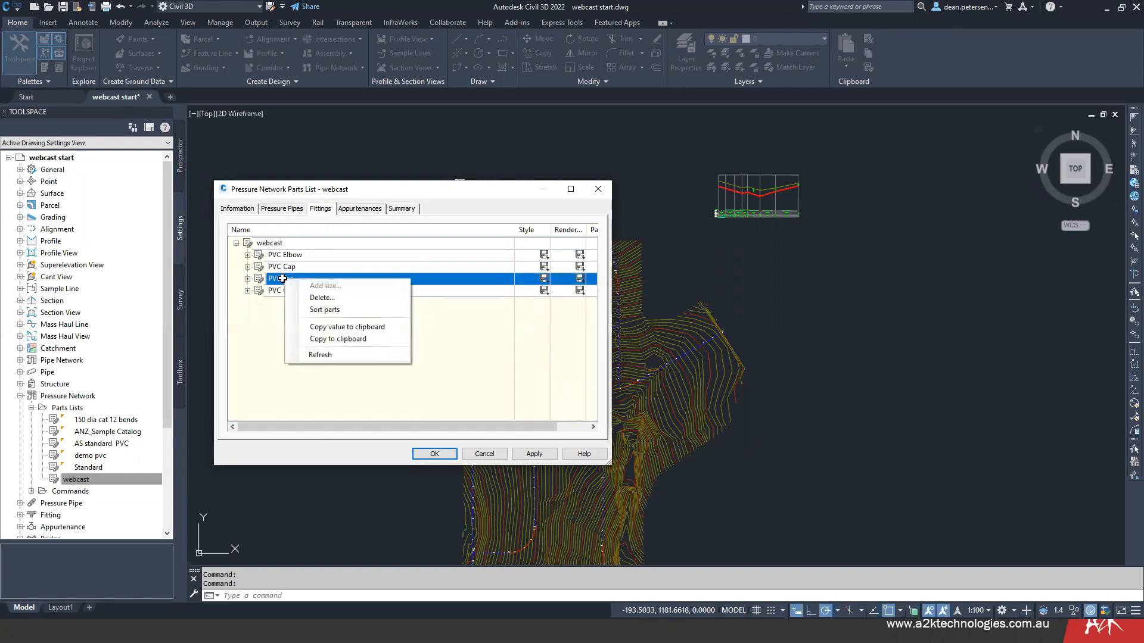
- Delete the two DN 15 tees, PPL X PSW CAT 19 and PPL X THDF CAT 21, from the PVC Tee fittings
click(248, 278)
click(351, 254)
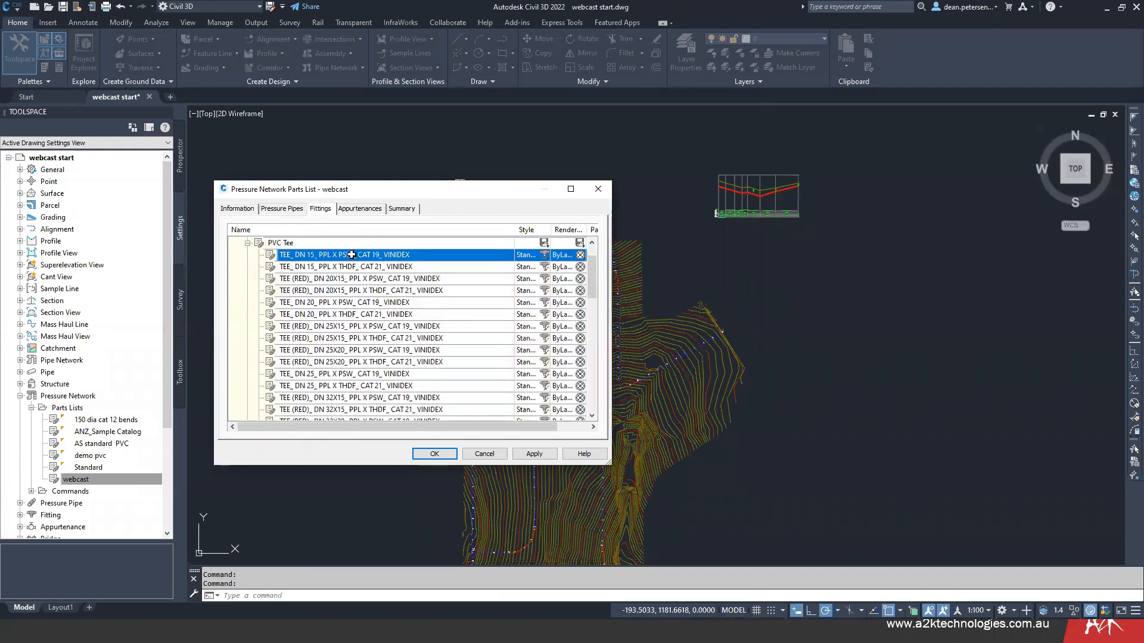
click(351, 254)
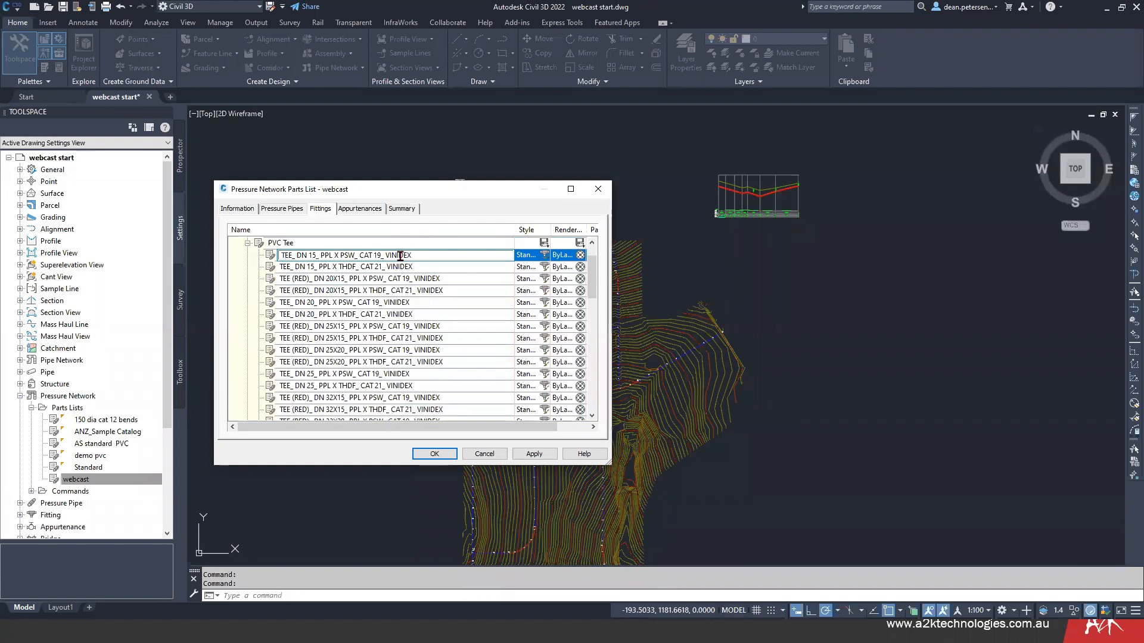
click(448, 266)
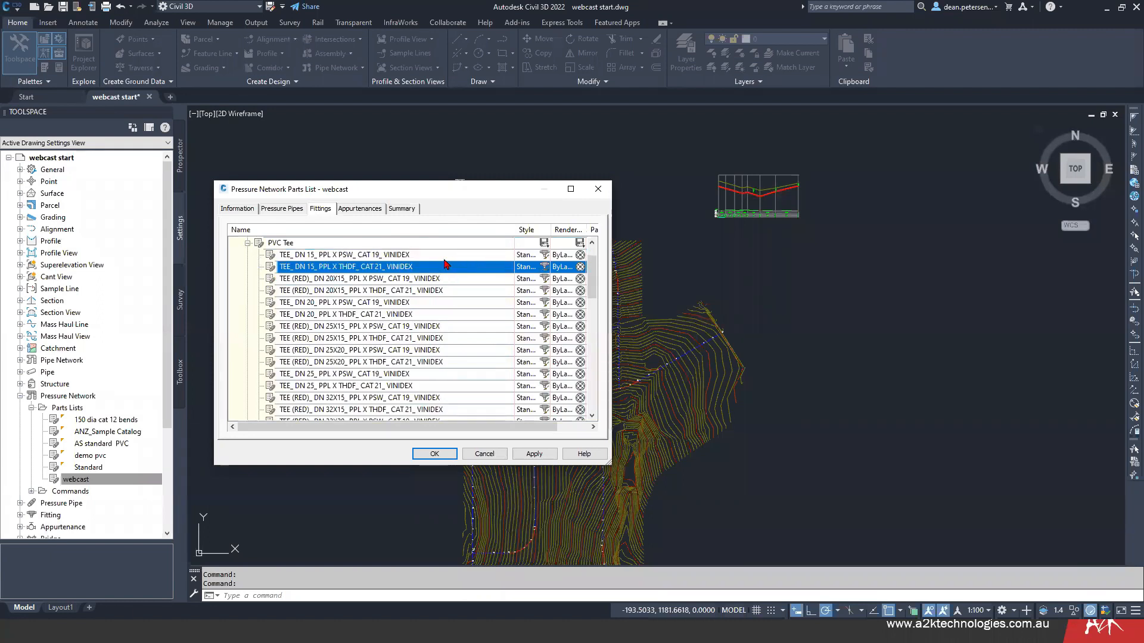
shift+click(447, 256)
right_click(446, 256)
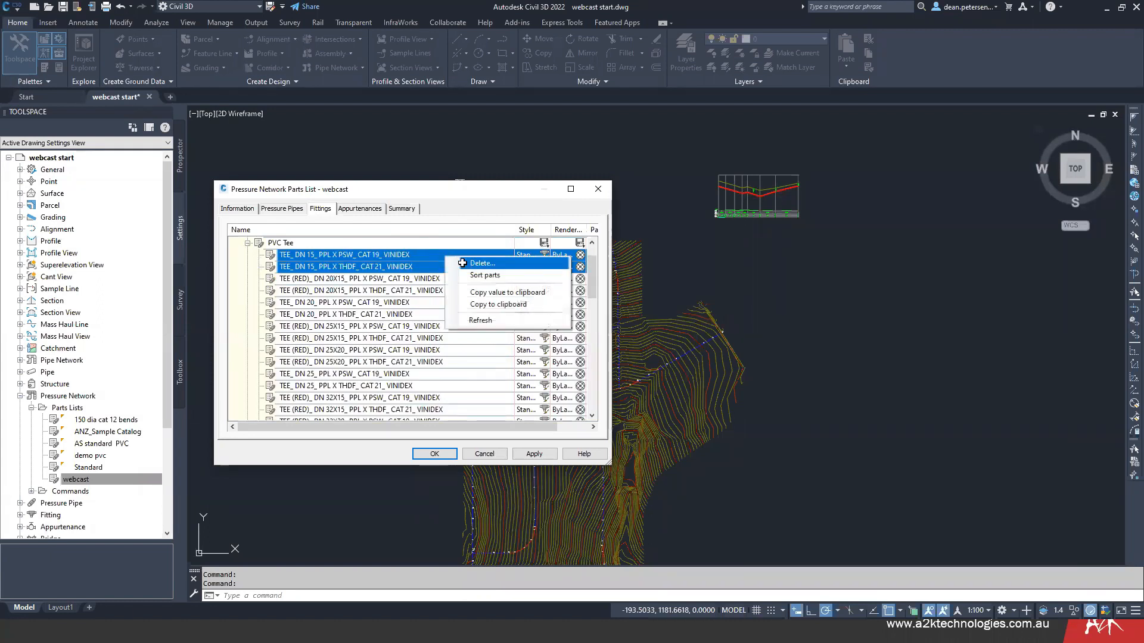
click(462, 263)
- Add a fitting size to PVC Tee with nominal diameter 15 mm and an allowable deflection of 1.5 degrees
right_click(295, 242)
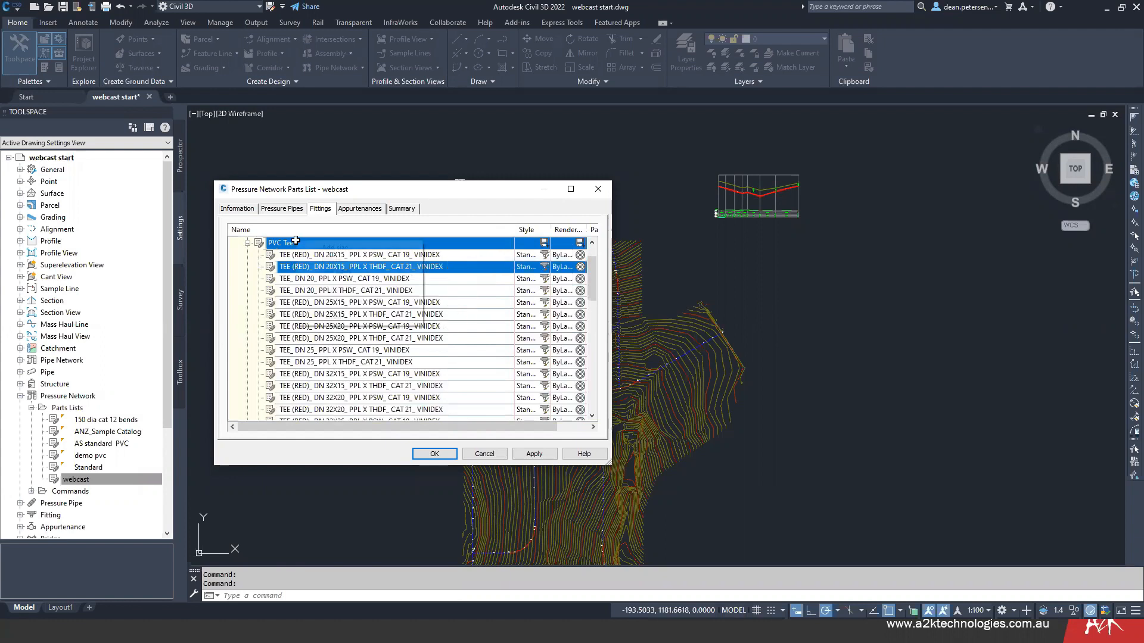
click(327, 247)
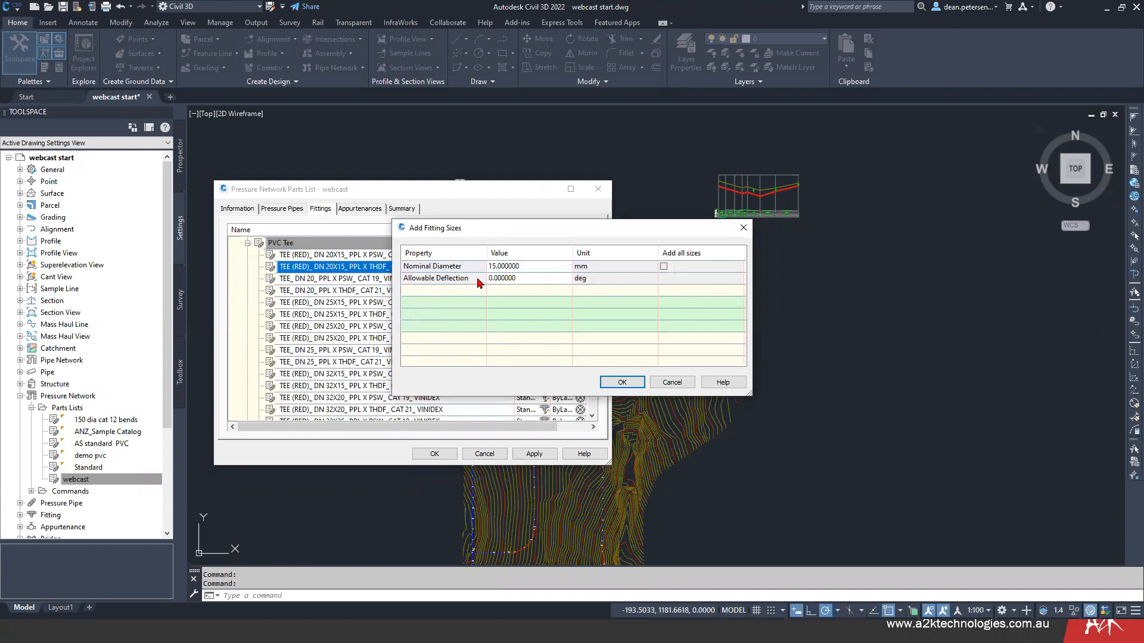
click(522, 278)
drag(521, 278, 492, 279)
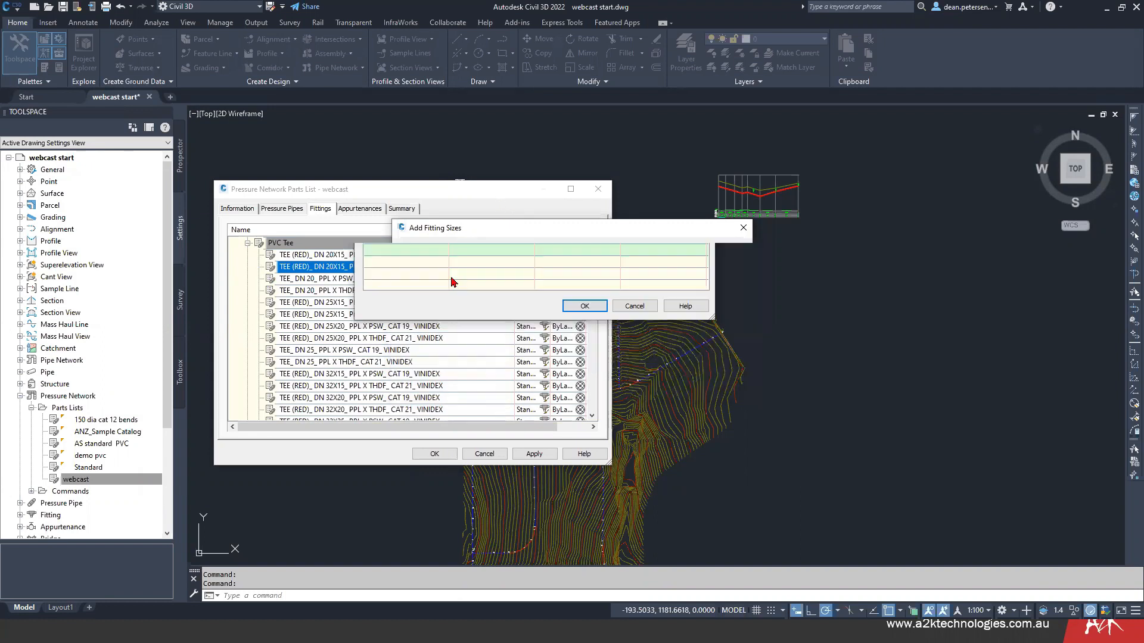
drag(513, 233, 476, 156)
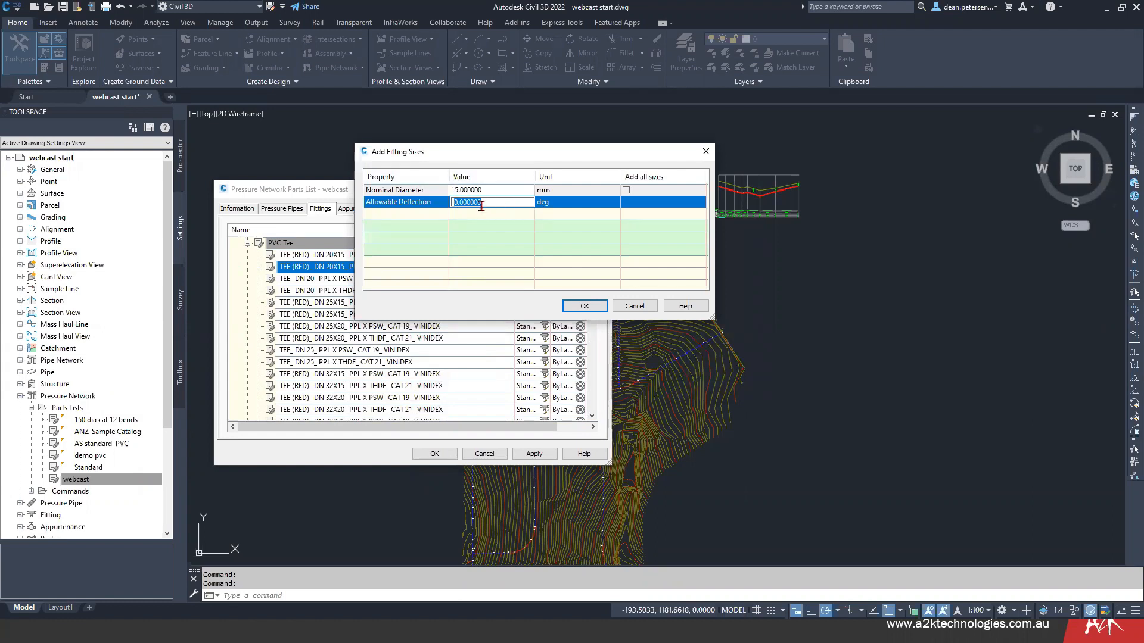
text(1.58)
key(BackSpace)
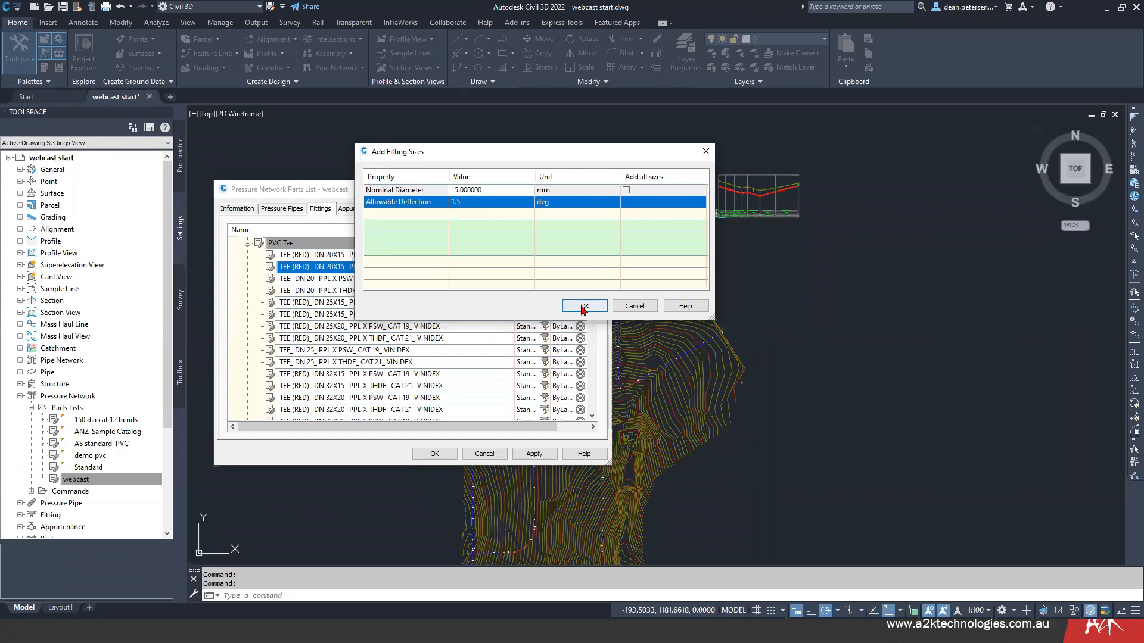
click(582, 306)
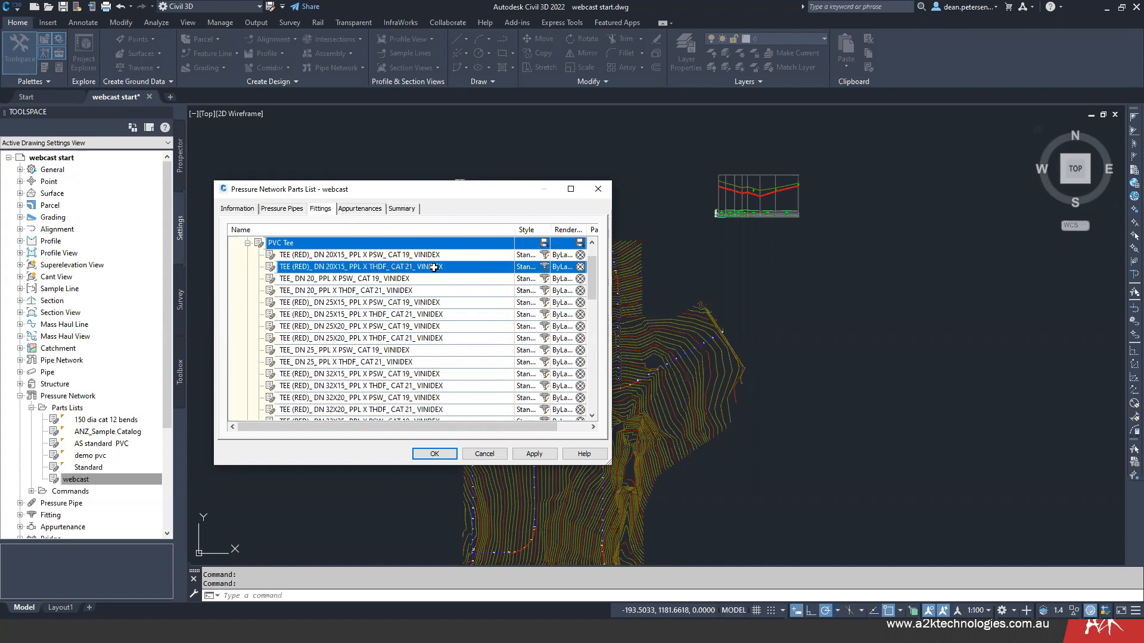
- Check the nominal diameter and allowable deflection of the two DN 20X15 reducing tees, CAT 21 and CAT 19
shift+click(454, 255)
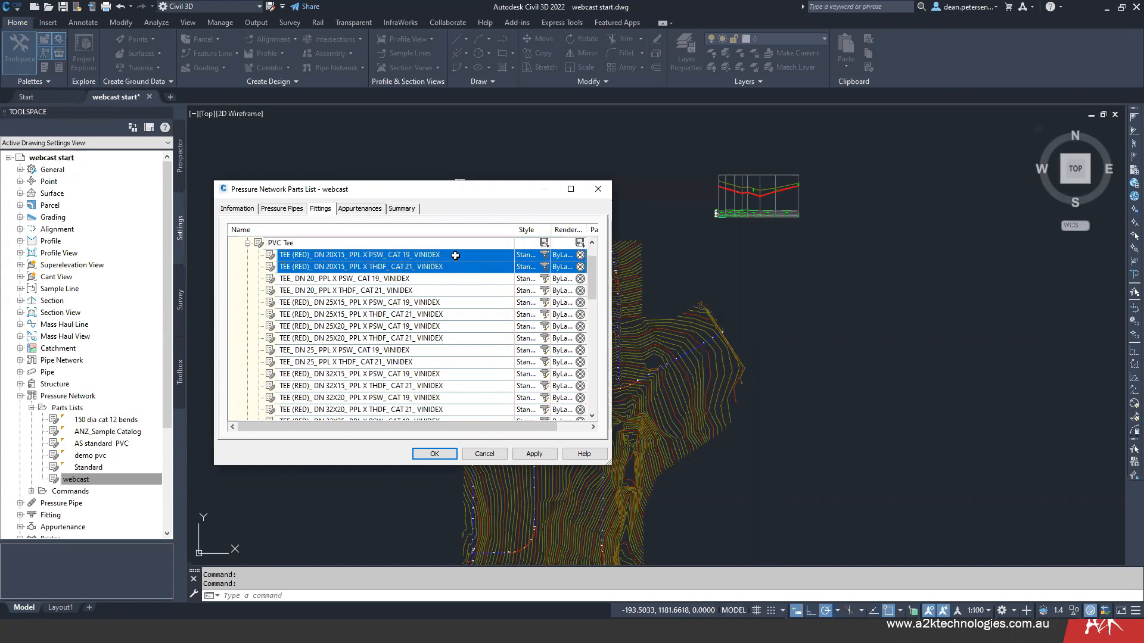
click(453, 255)
click(458, 269)
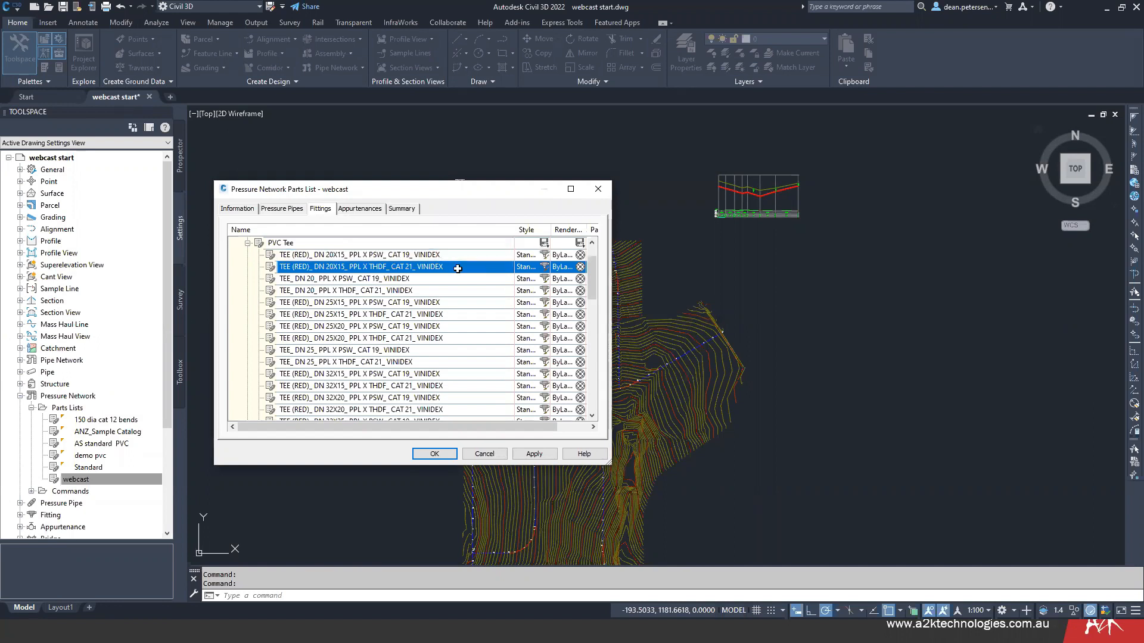
click(454, 253)
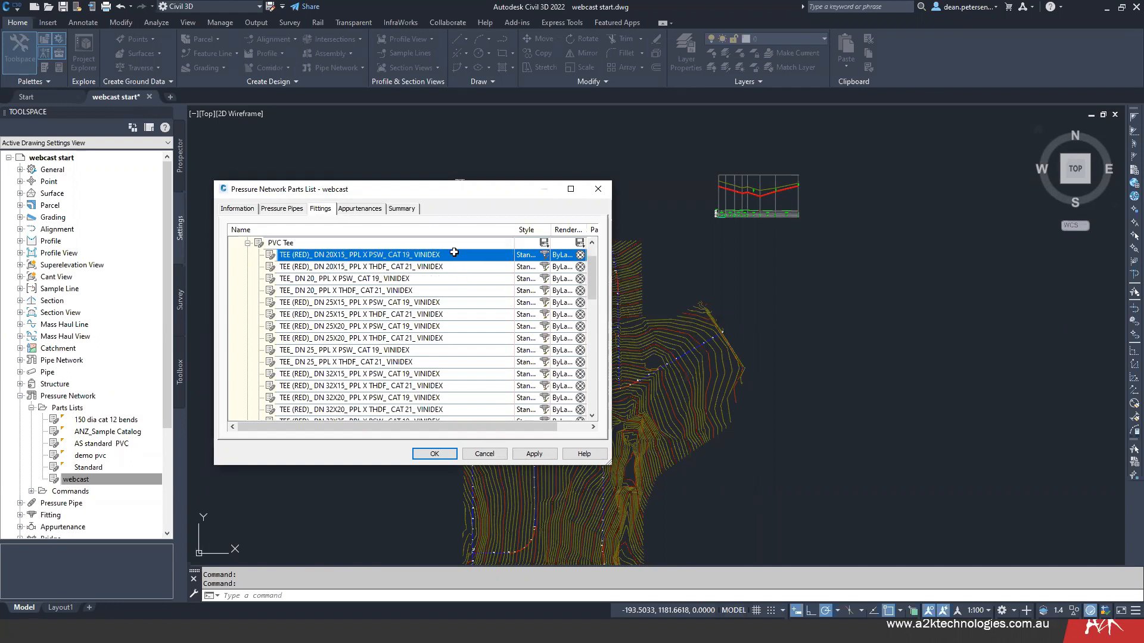
click(359, 266)
right_click(359, 267)
click(386, 287)
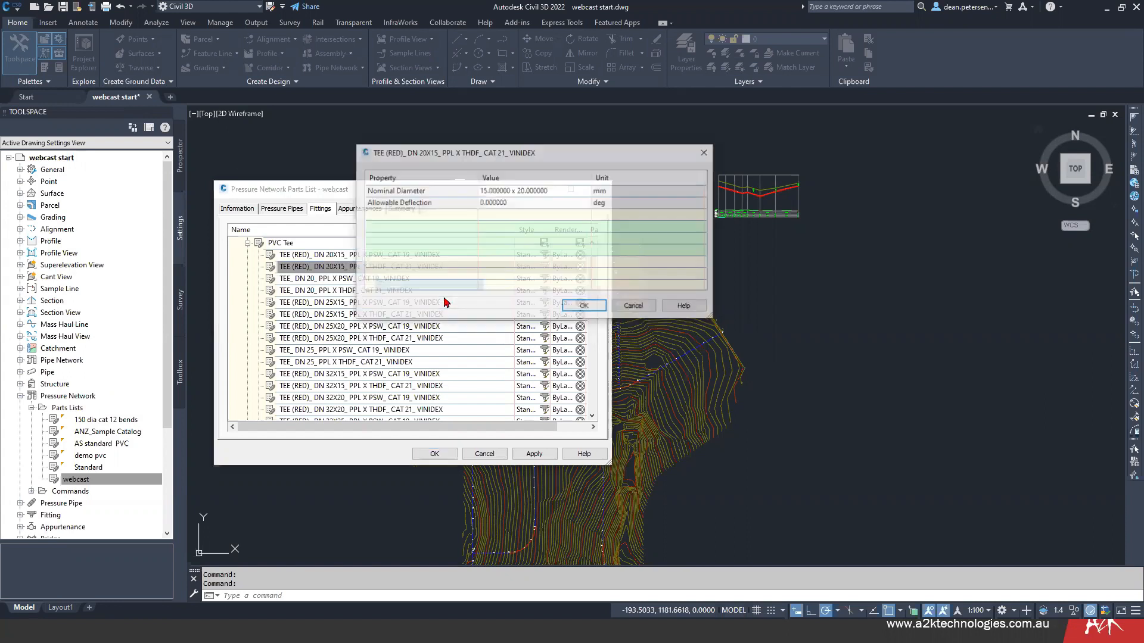
click(631, 310)
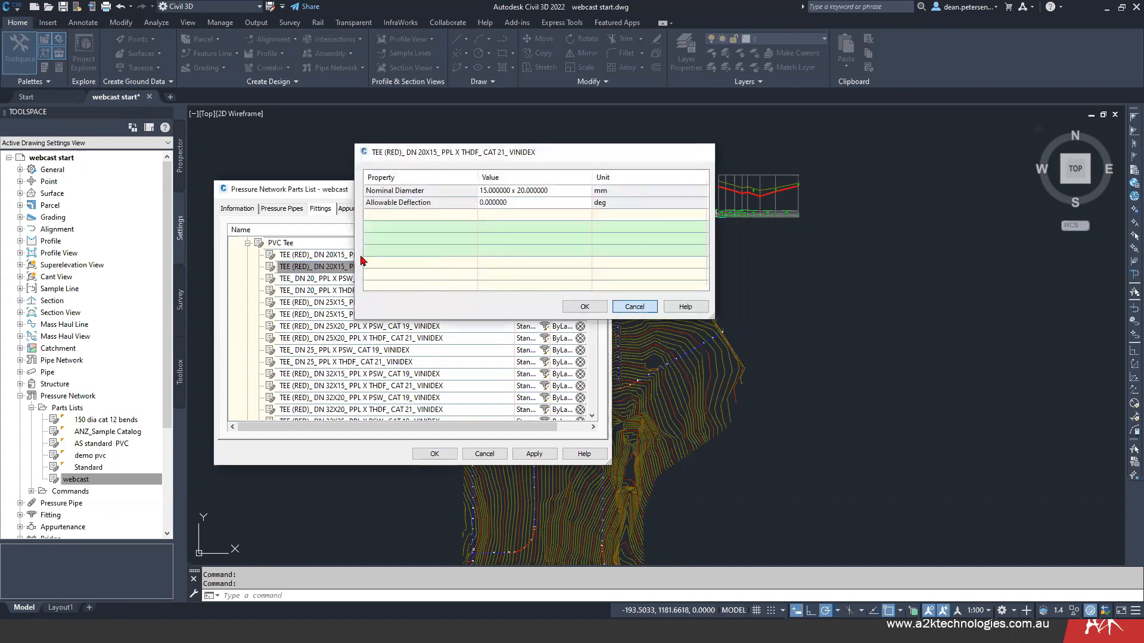
right_click(361, 255)
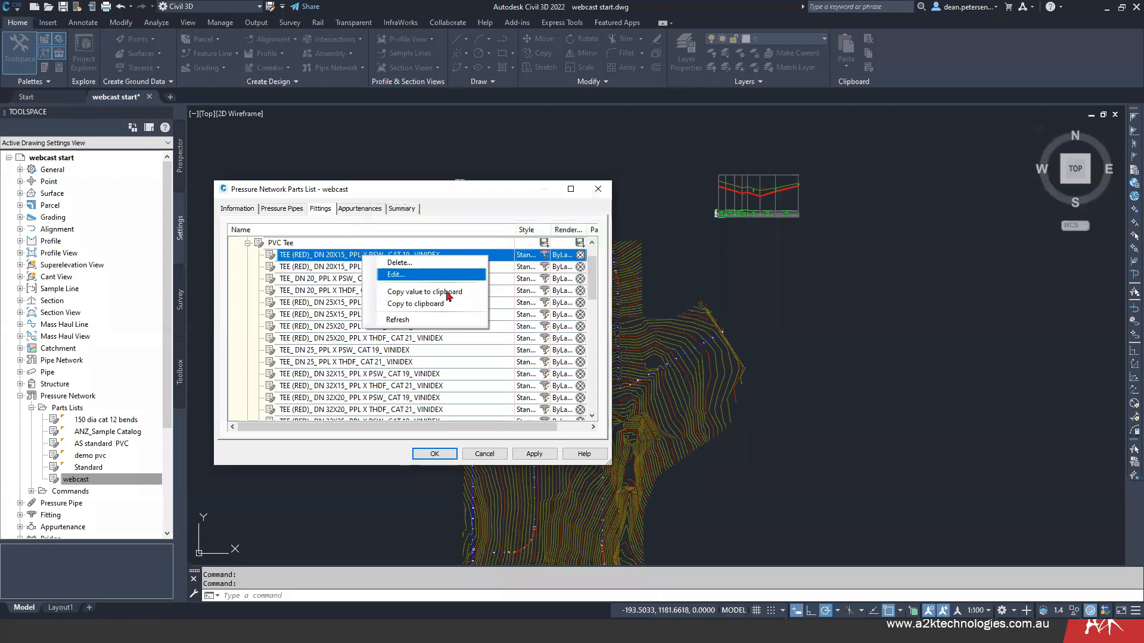
click(383, 275)
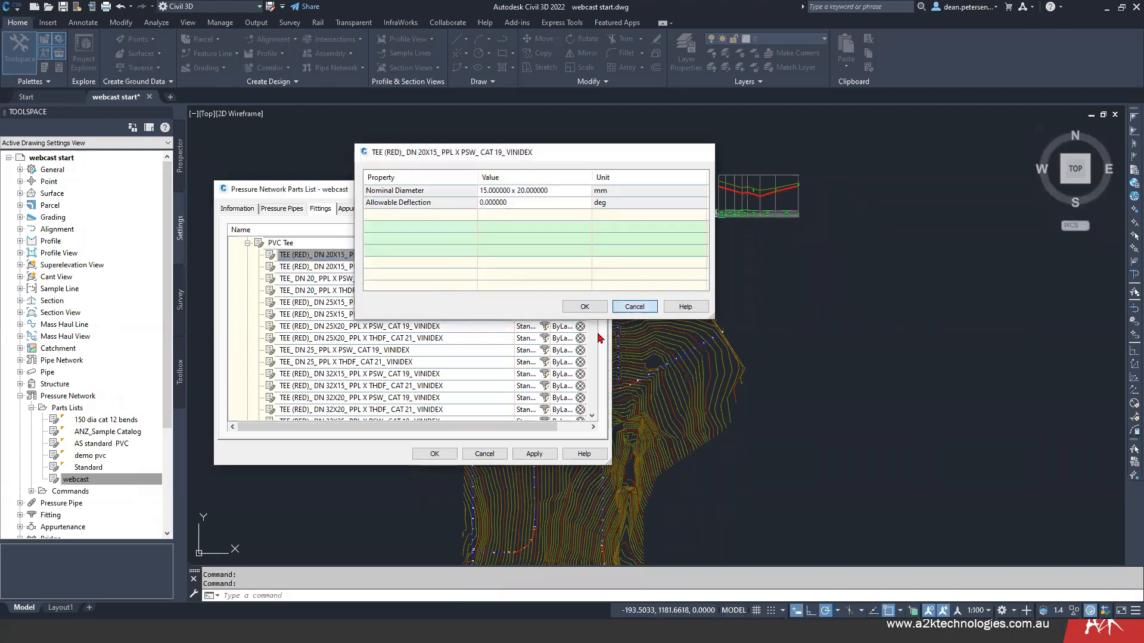
click(633, 307)
- Check the allowable deflection of the DN 15 PPL X PSW CAT 19 tee at the end of the PVC Tee fittings
drag(595, 276, 597, 420)
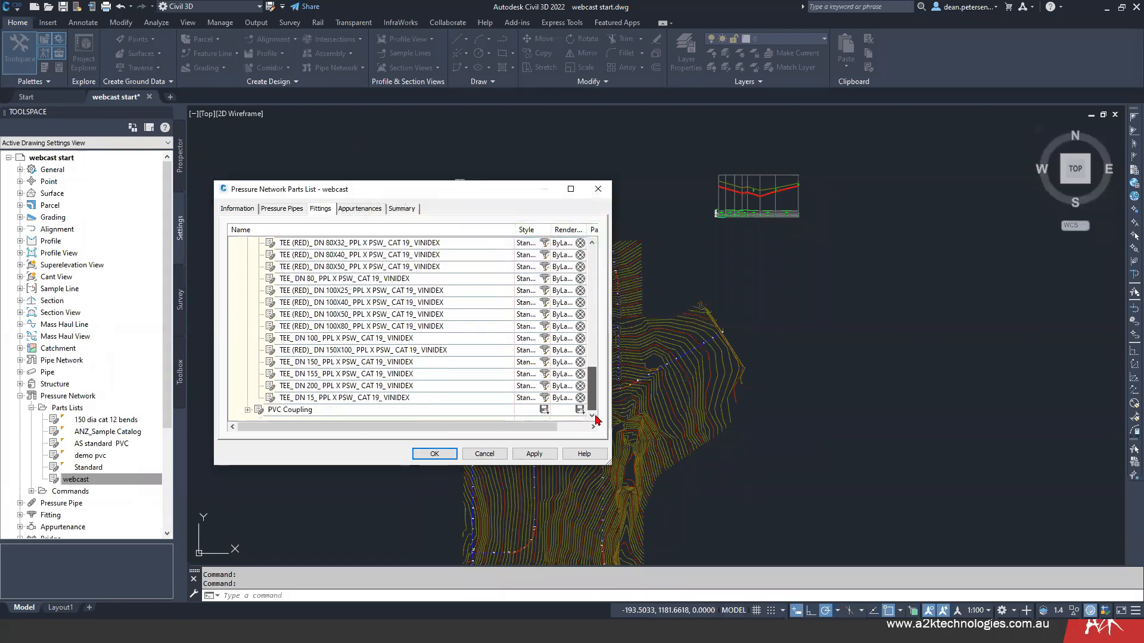
click(353, 402)
right_click(353, 402)
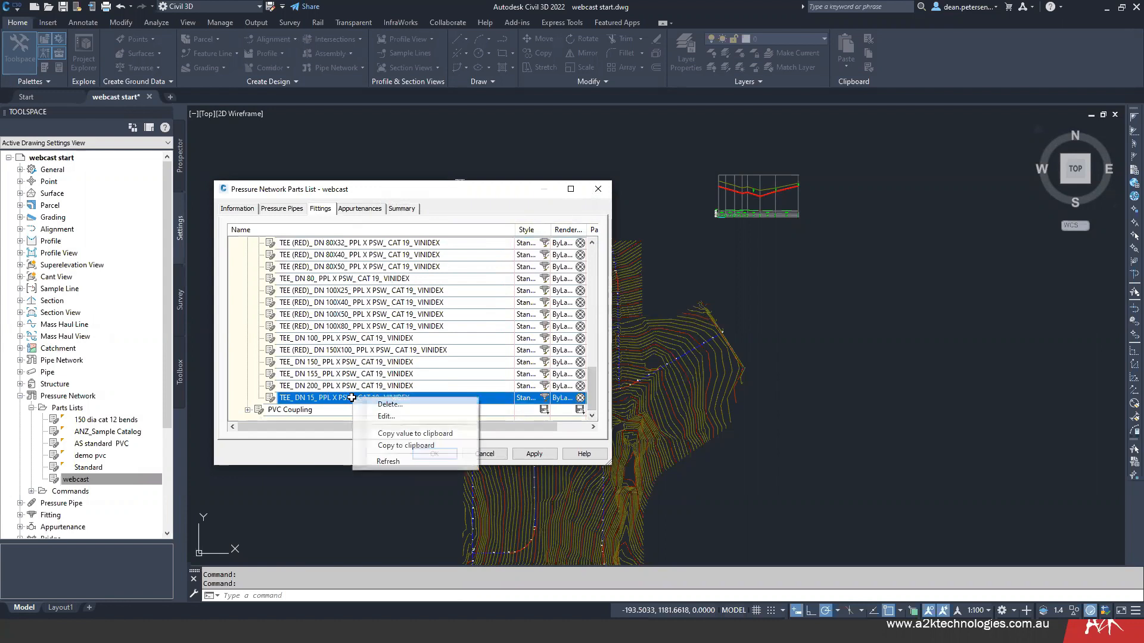
click(398, 417)
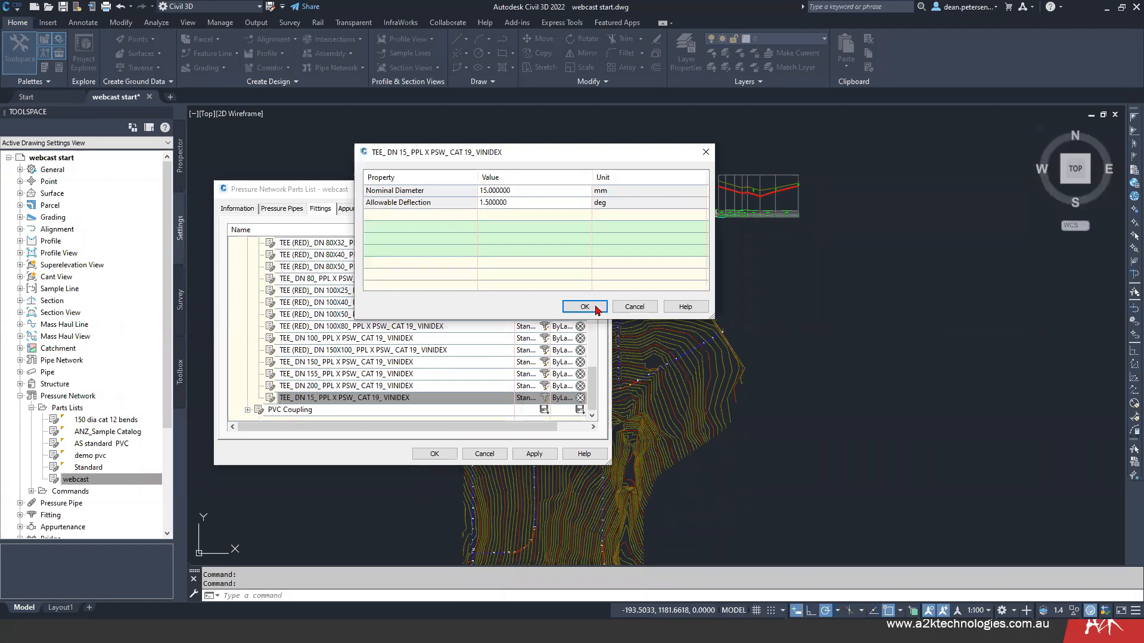
click(632, 307)
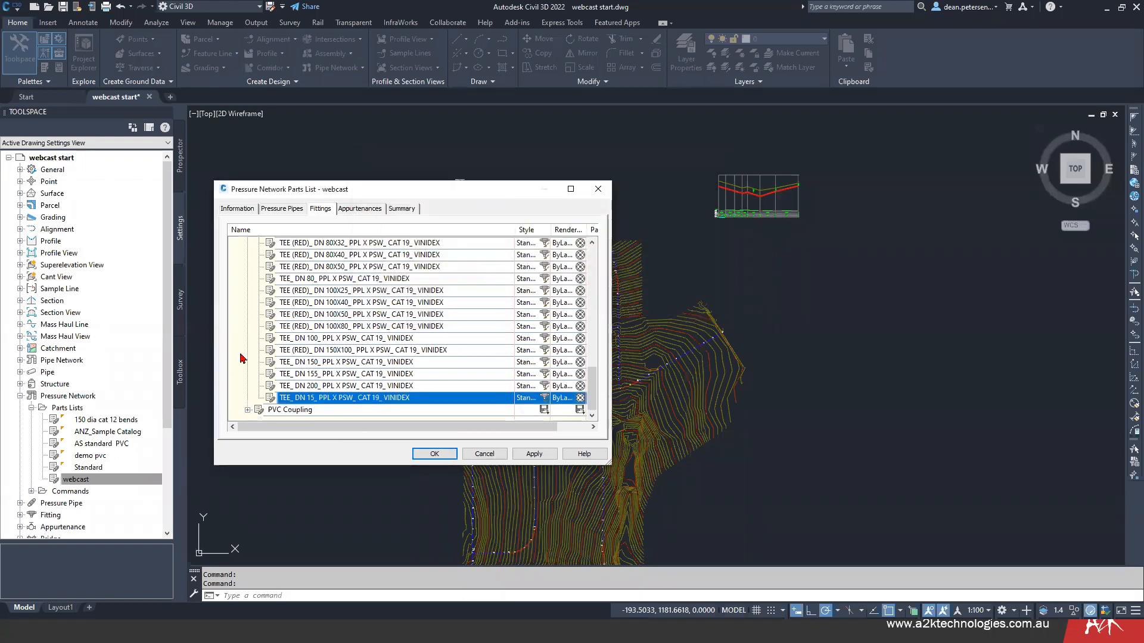
- Review the PVC pressure pipes in the webcast parts list and close it without saving the changes
click(290, 210)
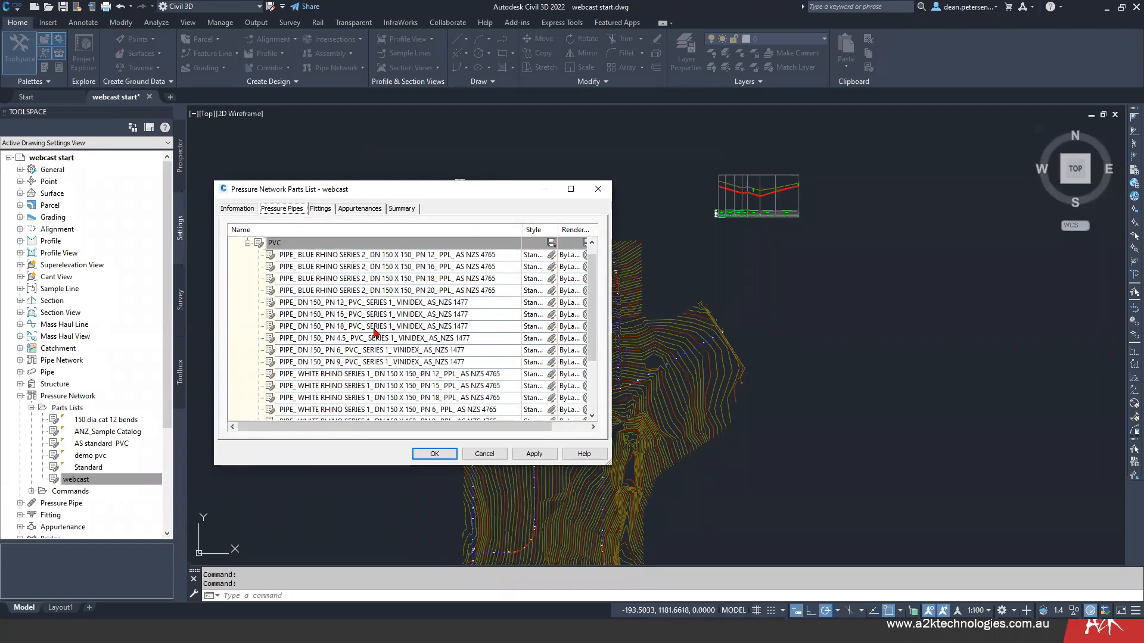
click(484, 454)
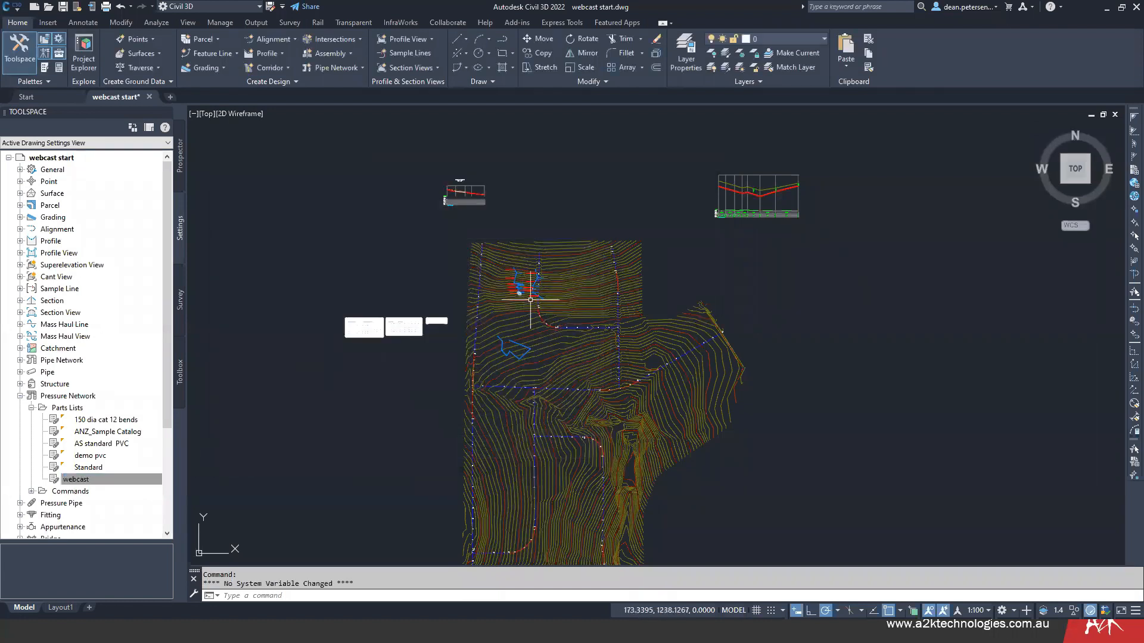
mouse_move(590, 286)
middle_down()
mouse_move(473, 266)
mouse_move(506, 263)
middle_up()
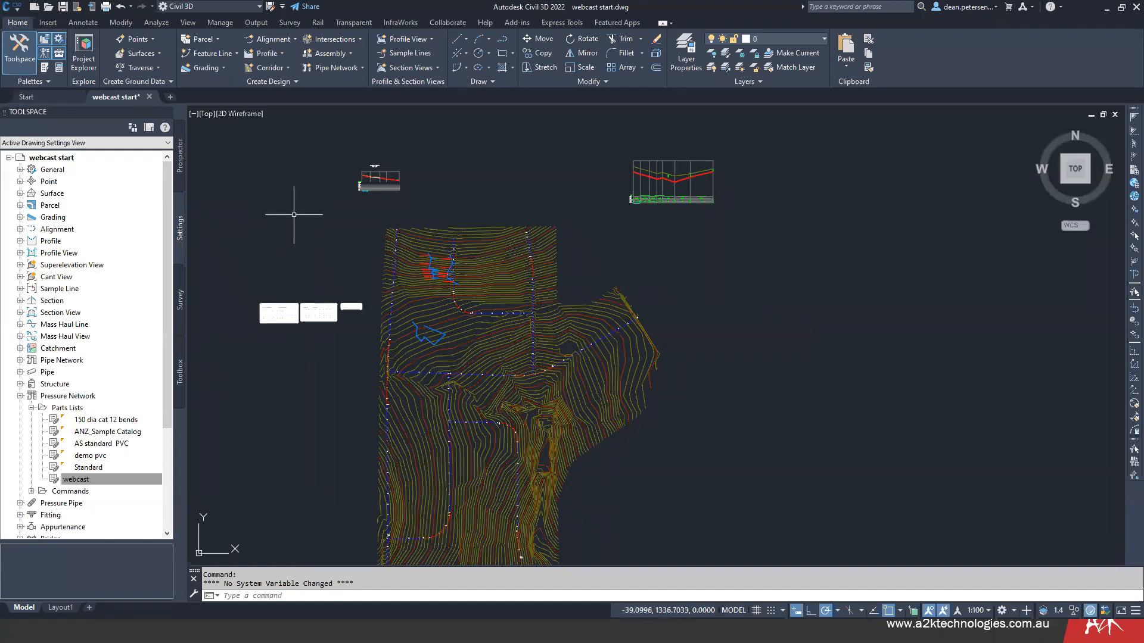
mouse_move(293, 216)
middle_down()
mouse_move(334, 230)
mouse_move(347, 213)
middle_up()
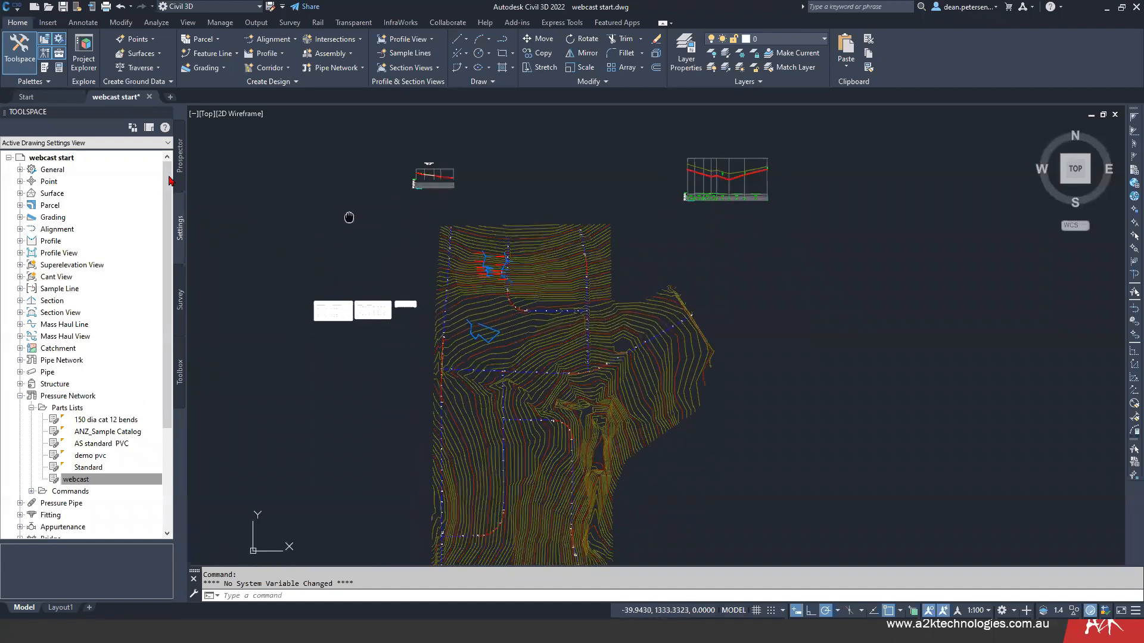
- Browse the drawing's pressure networks and inspect the contents of Pressure Network - (4)
click(180, 158)
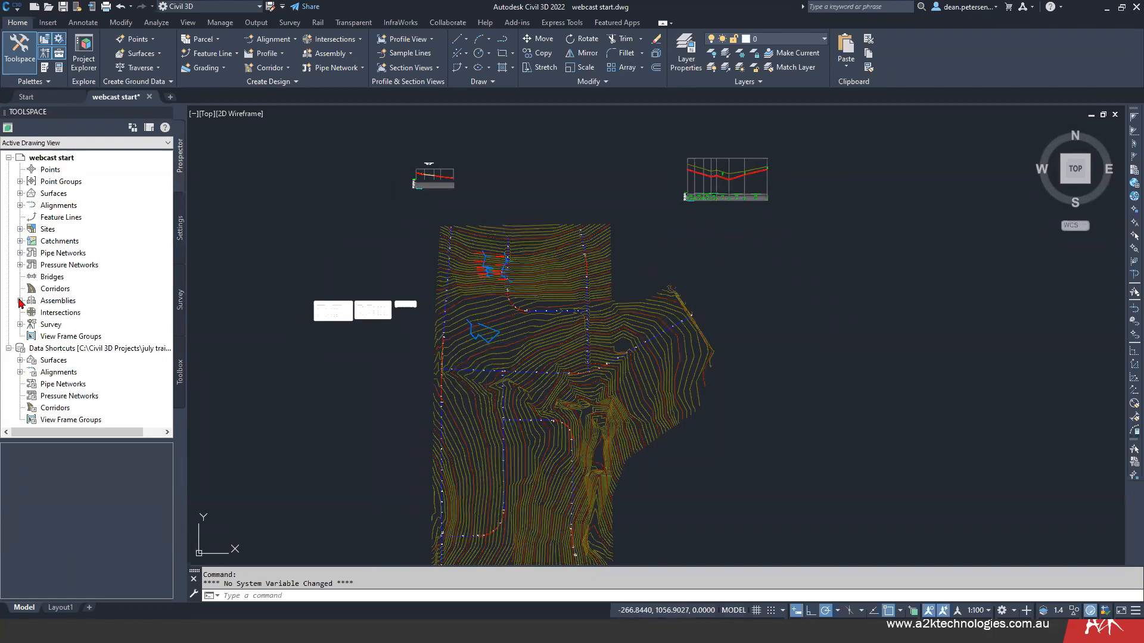
click(20, 253)
click(20, 254)
click(19, 265)
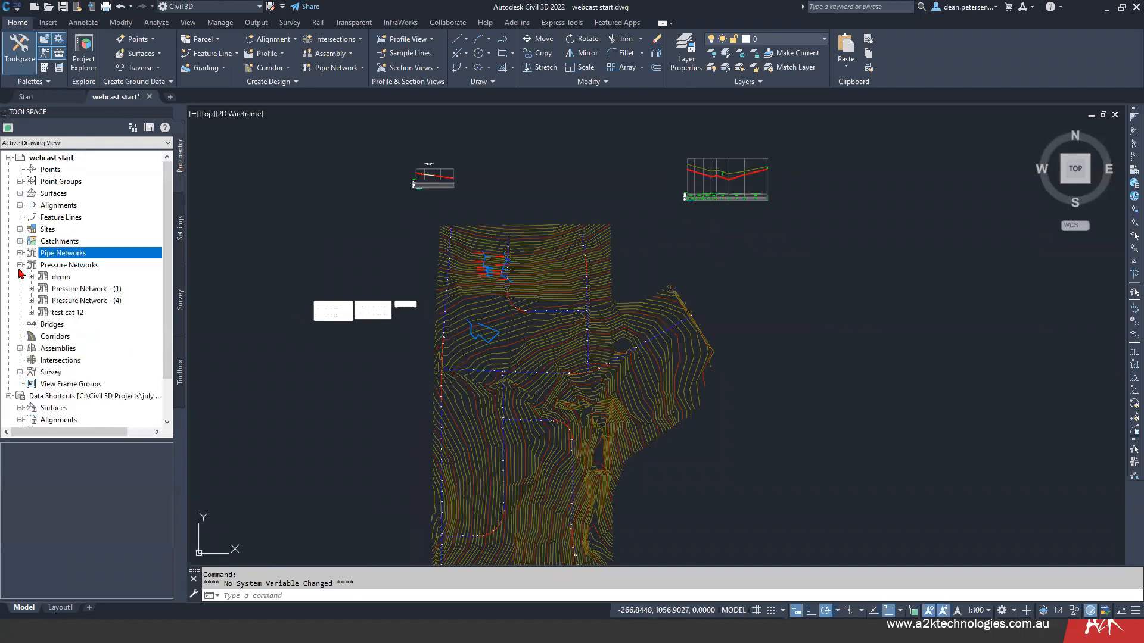
click(84, 301)
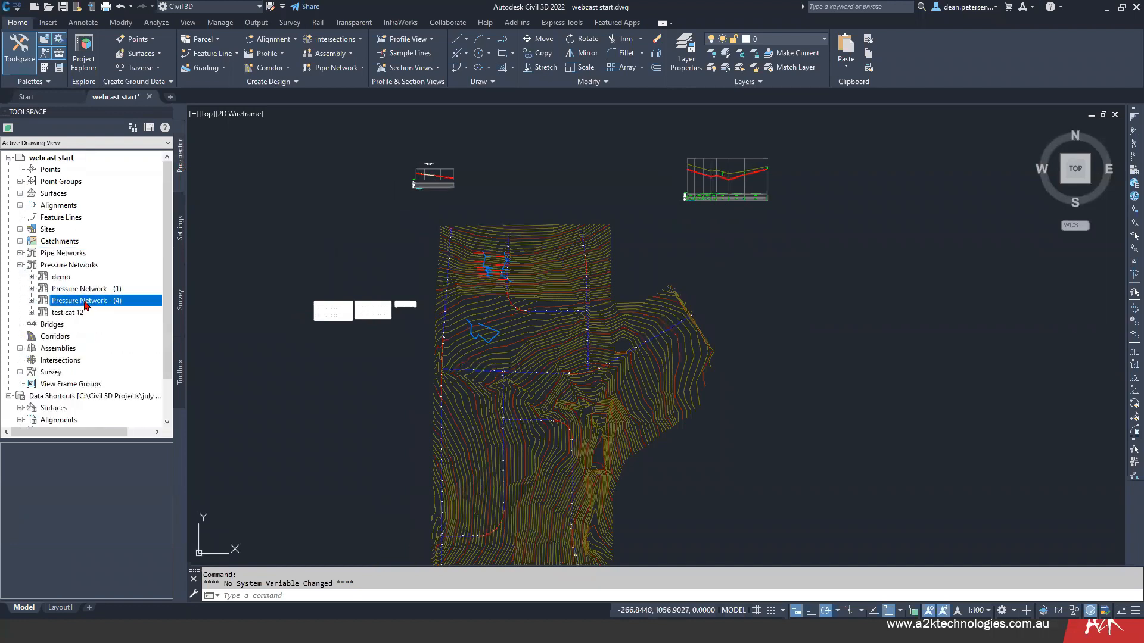
click(31, 301)
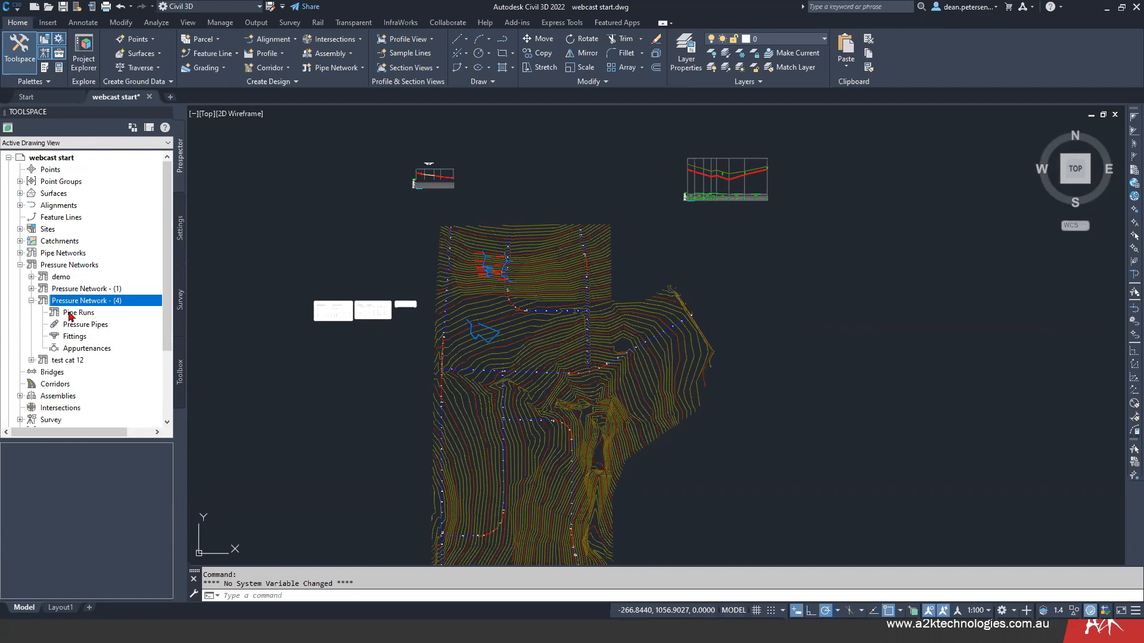
click(31, 301)
- List the pipe runs of Pressure Network - (1) and check the commands available for Pipe Run - (4)
click(31, 289)
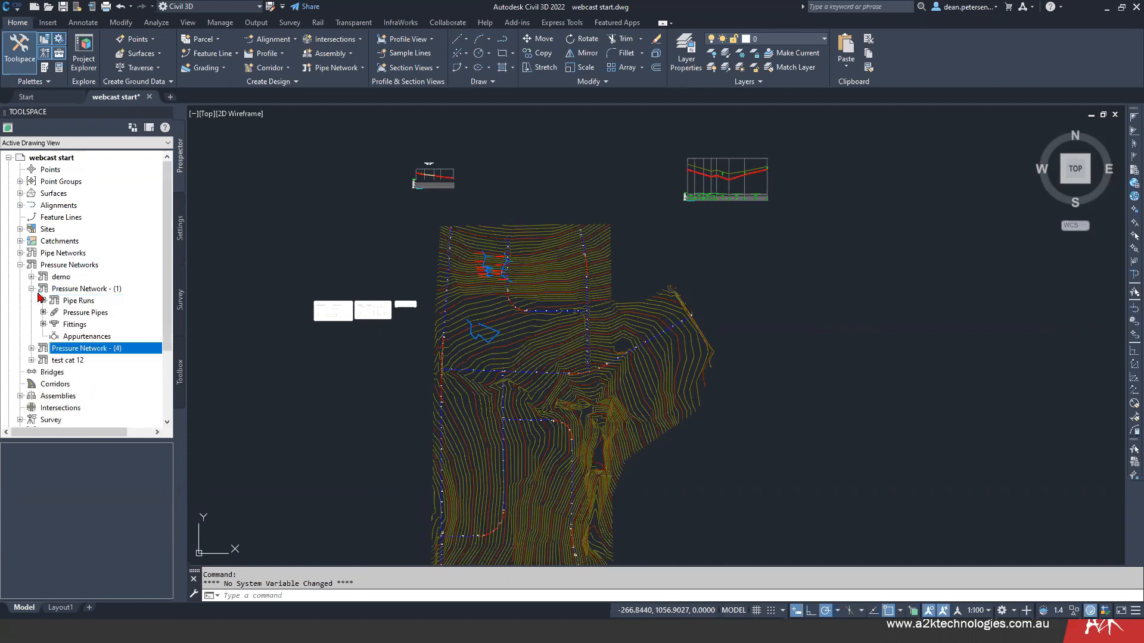
click(77, 301)
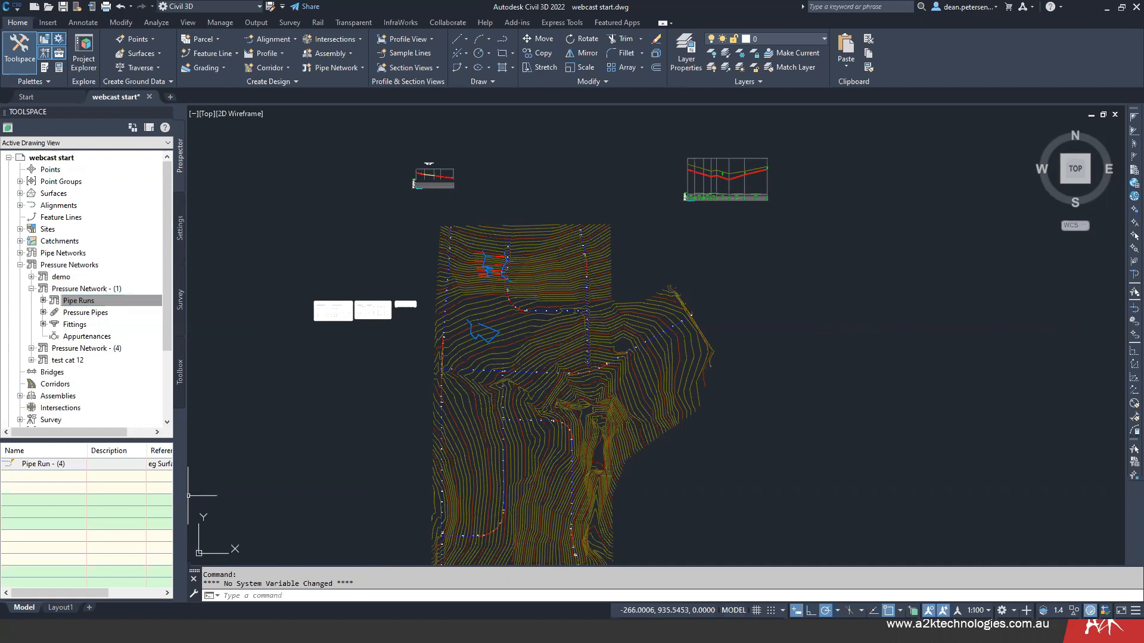
drag(185, 495, 280, 498)
right_click(70, 469)
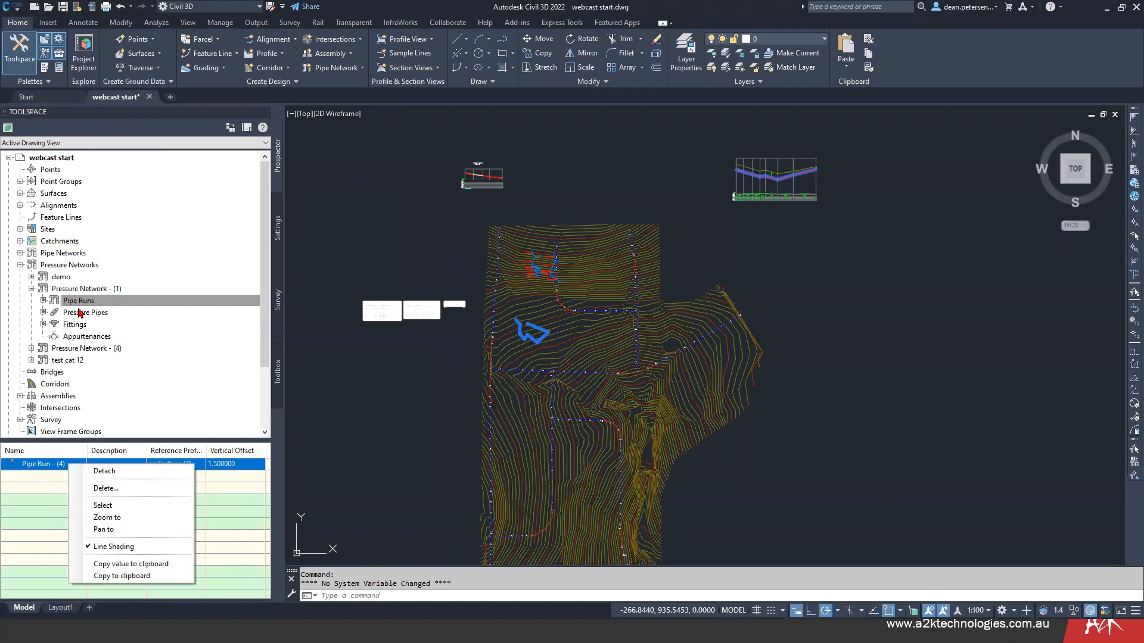
- Open Pressure Network - (1) for editing, examine the options for adding a new pipe run, and close the plan layout editor
right_click(86, 291)
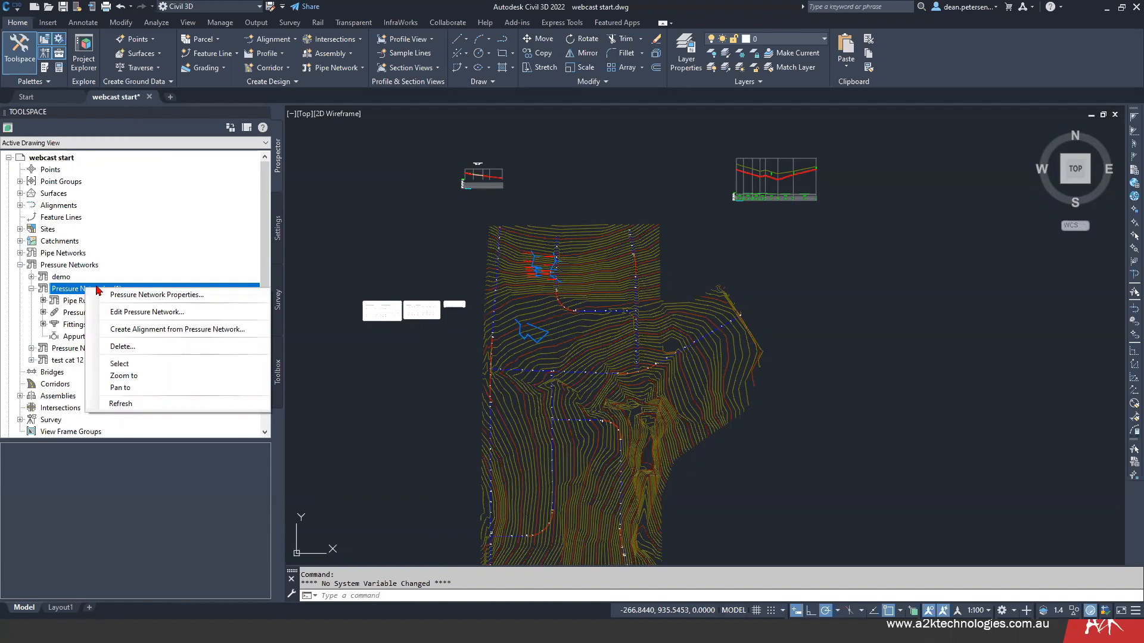
click(127, 315)
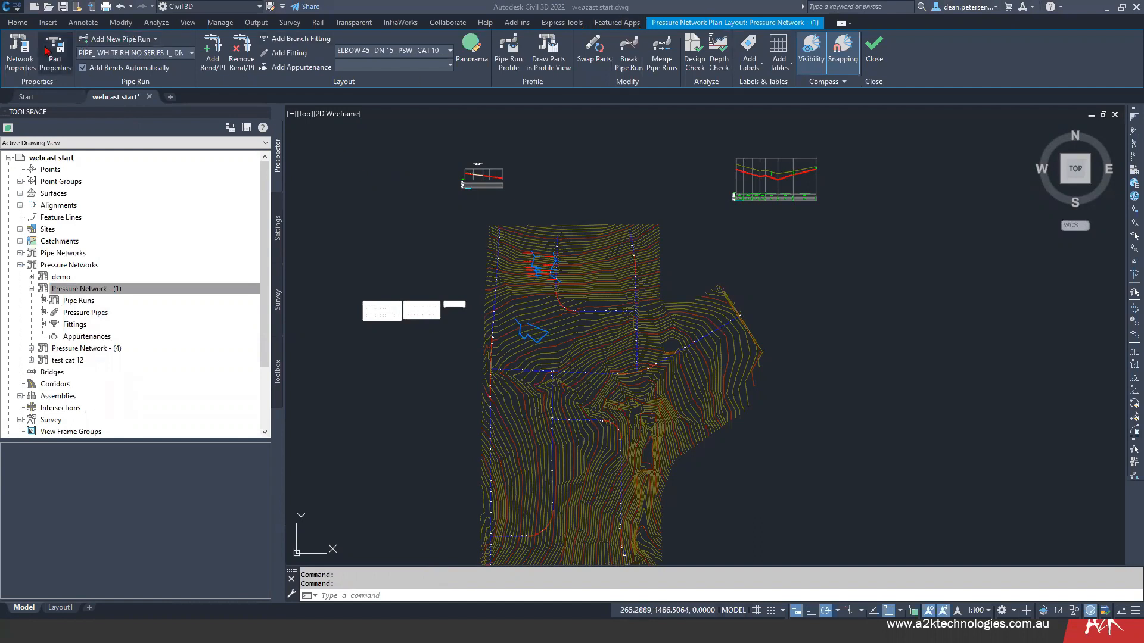
click(156, 39)
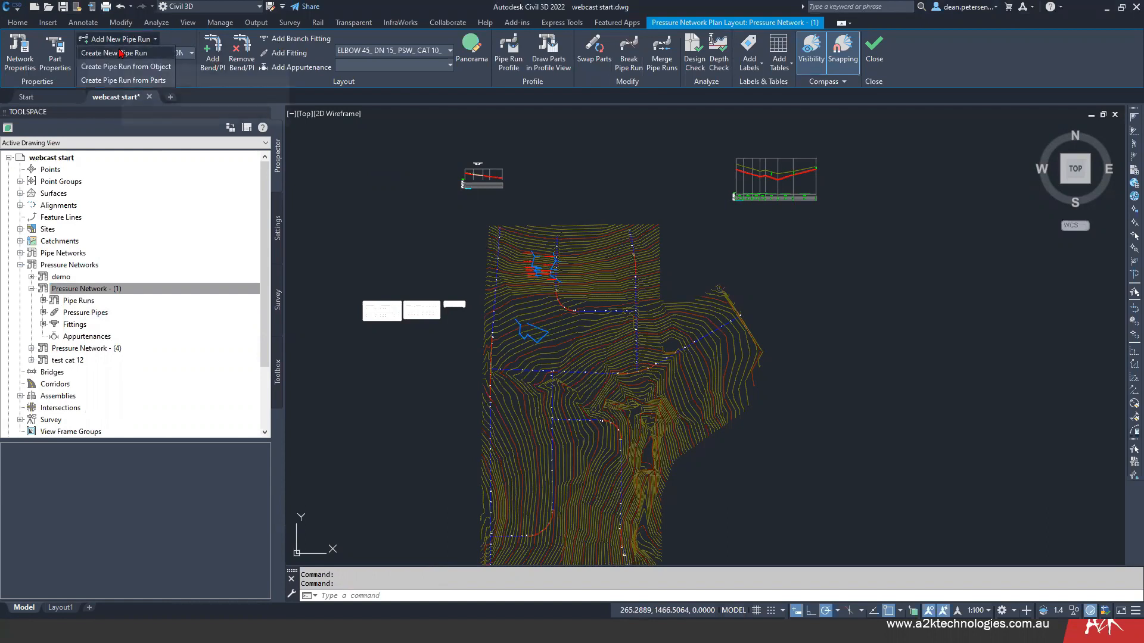
click(393, 251)
key(Escape)
key(Escape)
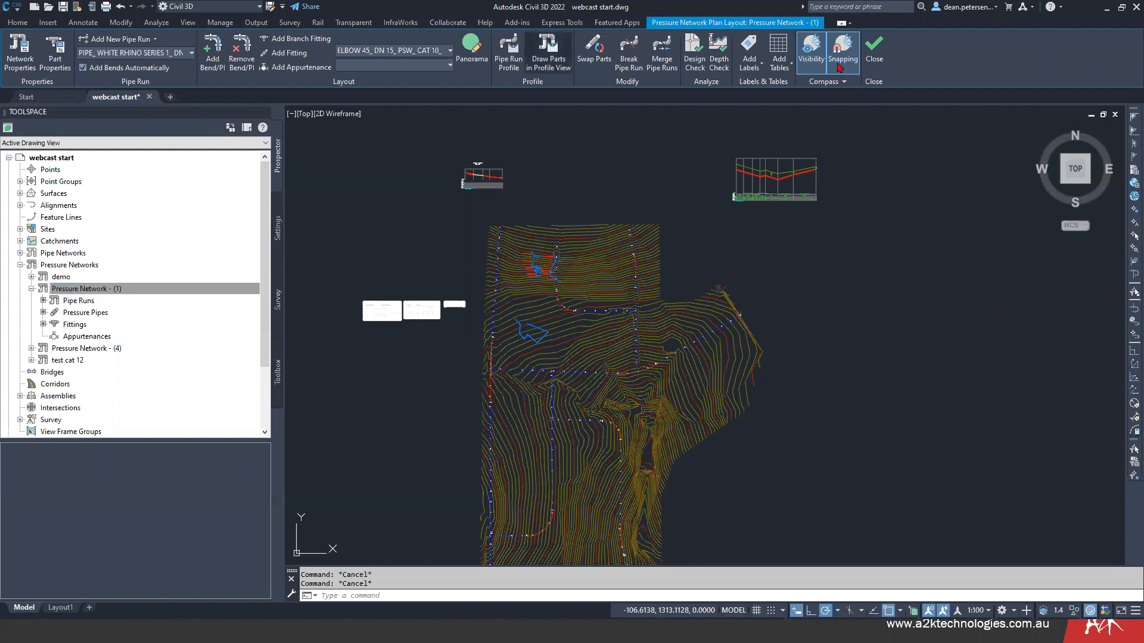
click(875, 49)
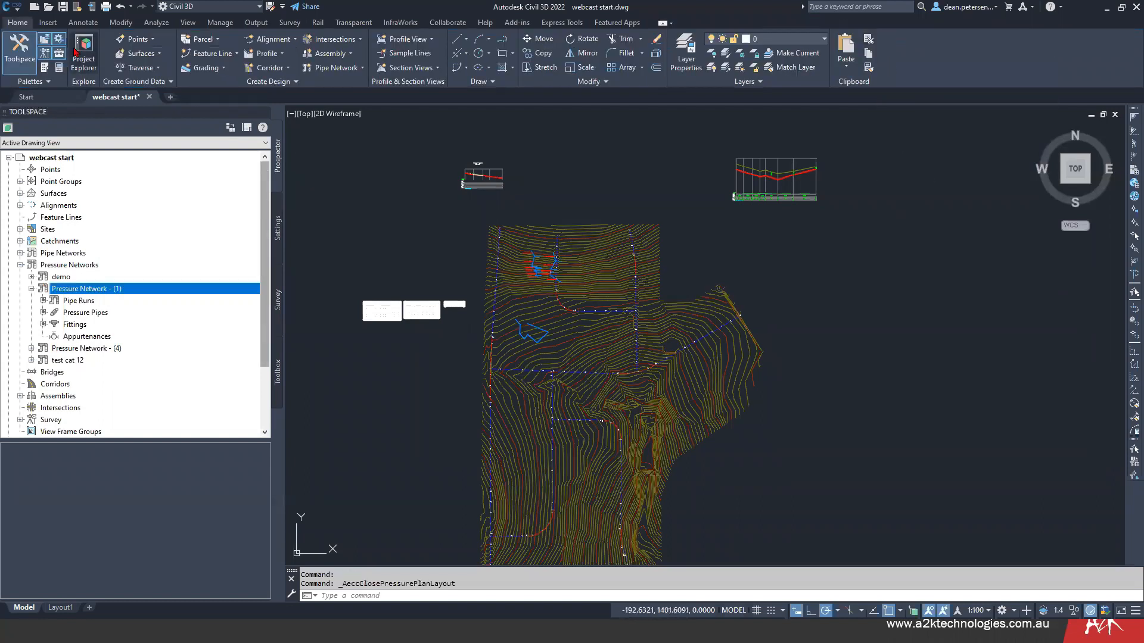
- Start a new pressure network with the creation tools, naming the network webcast and its pipe run dean street
click(289, 82)
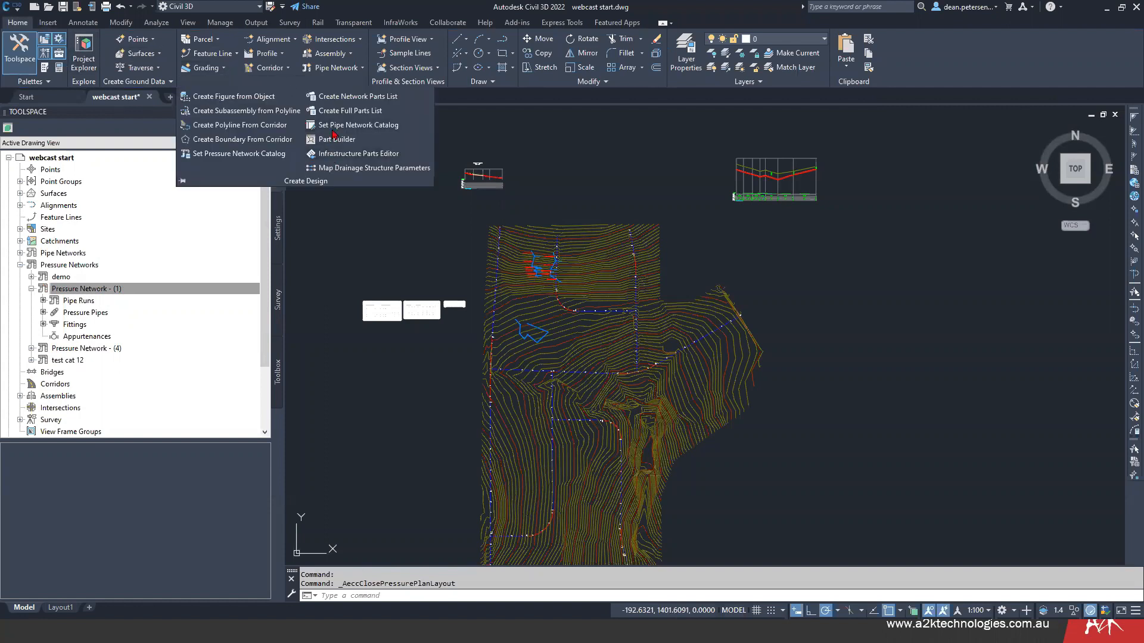
click(328, 72)
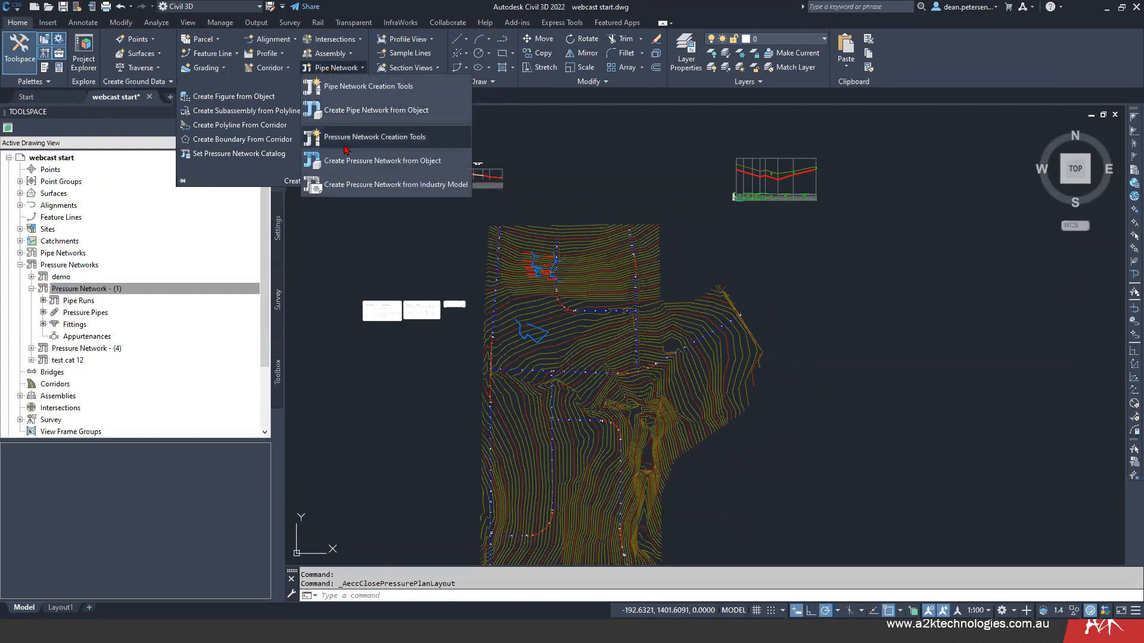
click(380, 140)
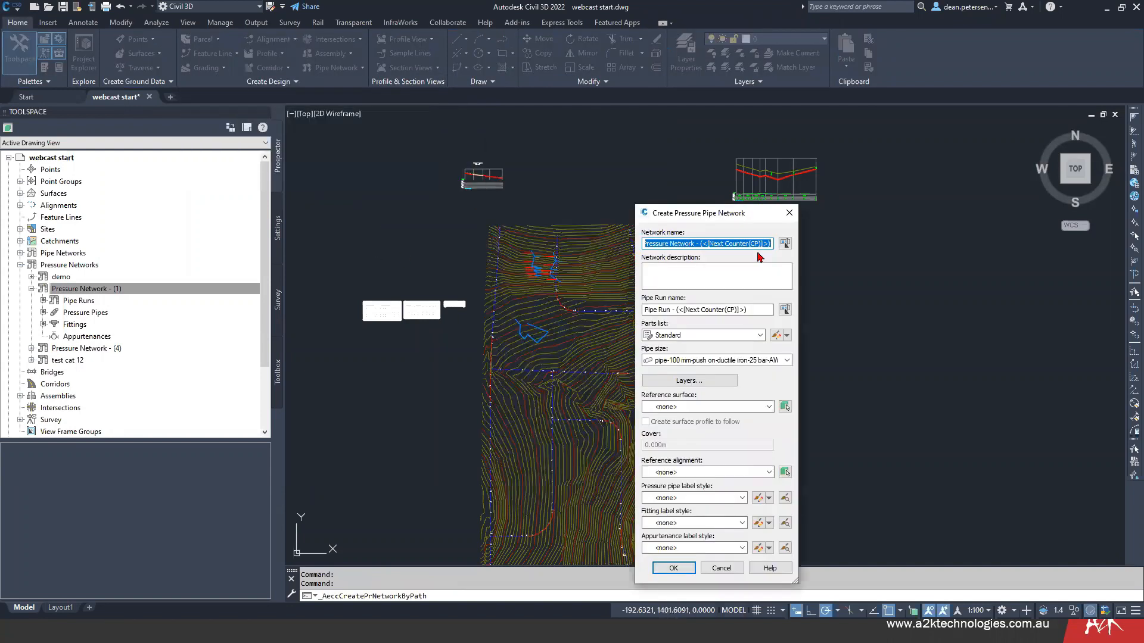
text(webcast)
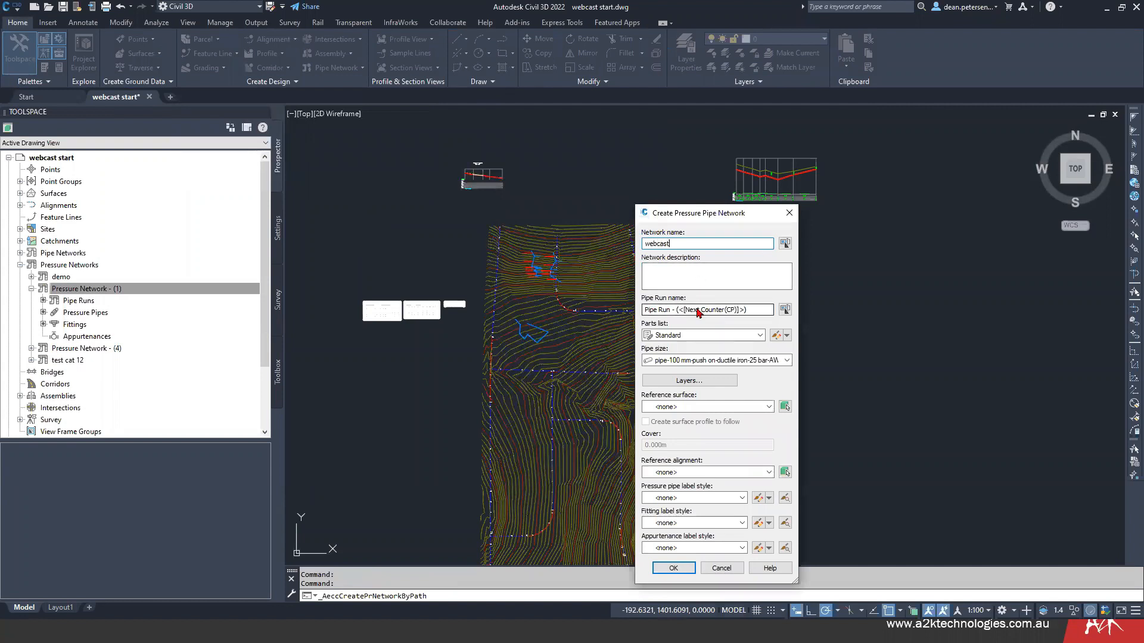
drag(709, 216, 873, 218)
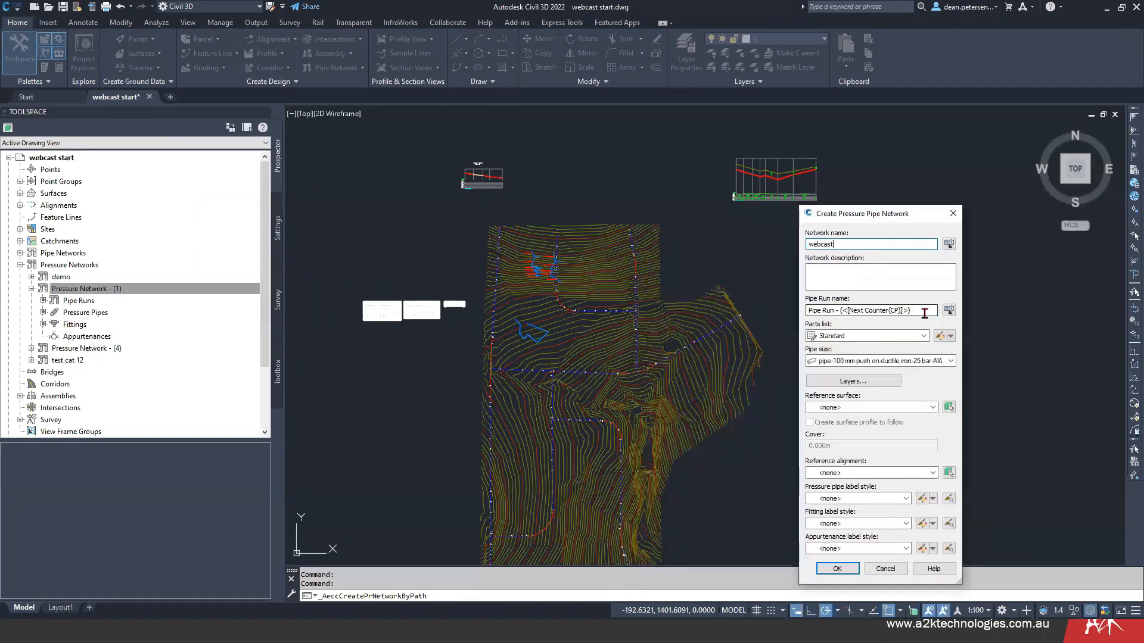
drag(920, 310, 788, 311)
text(dean street)
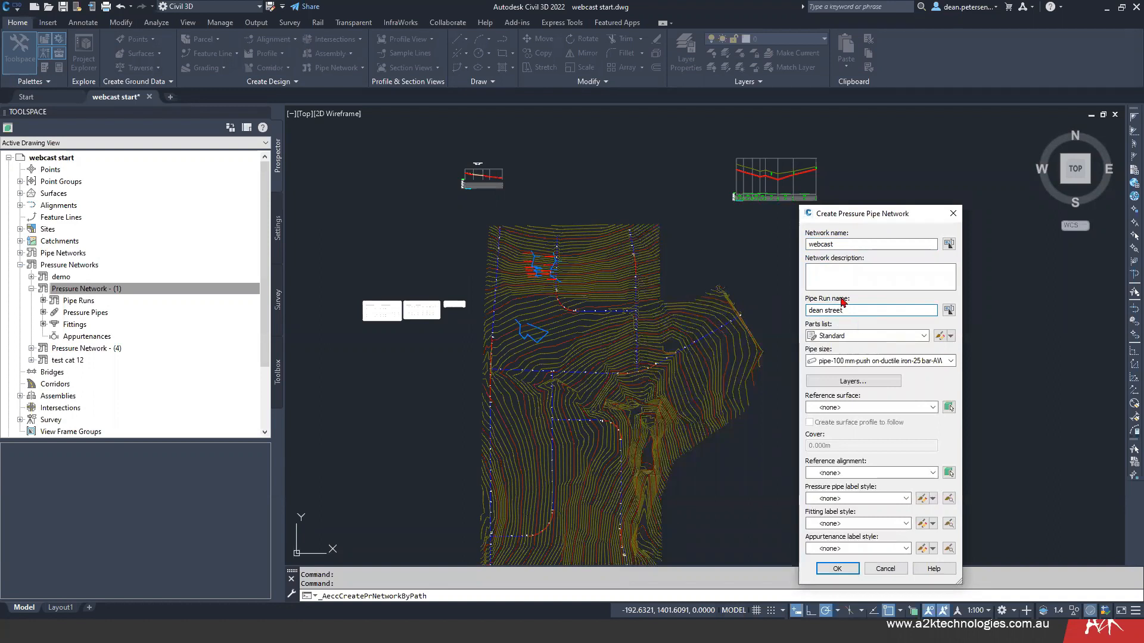
- Assign the webcast parts list and choose the pipe size PIPE_ WHITE RHINO SERIES 1_ DN 150 X 150_ PN 12_ PPL_ AS NZS 4765
click(859, 336)
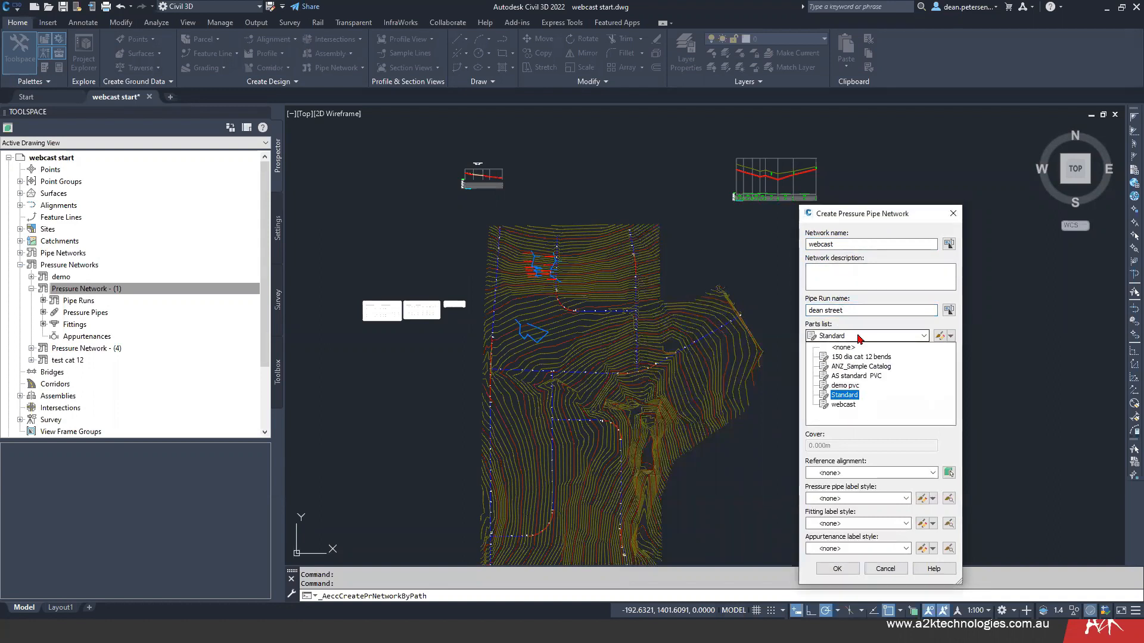
click(844, 405)
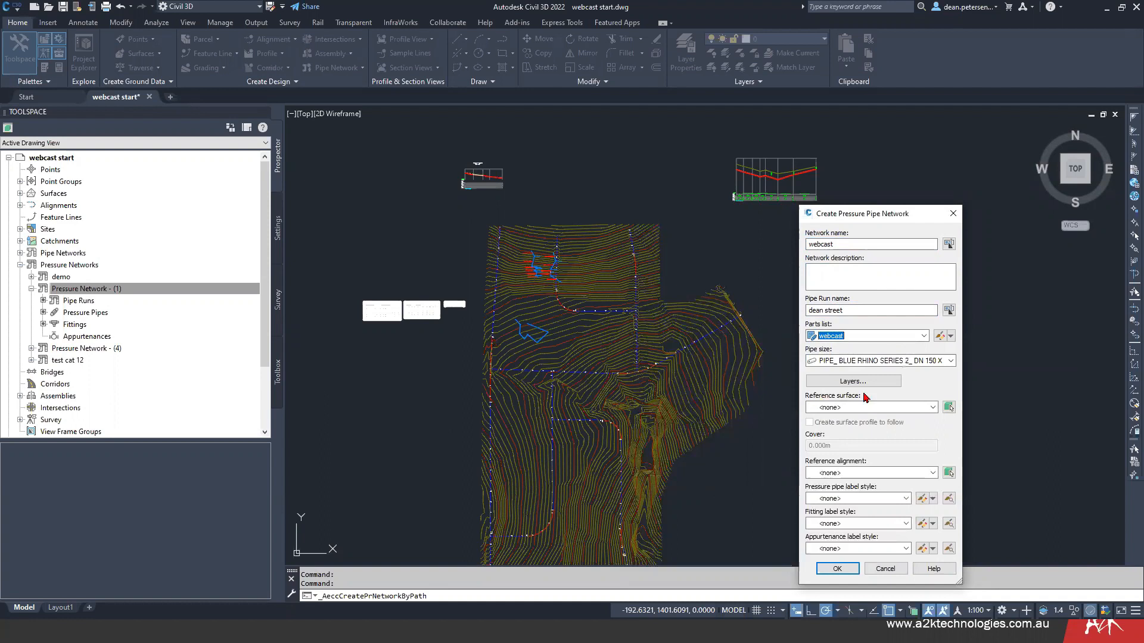
click(951, 362)
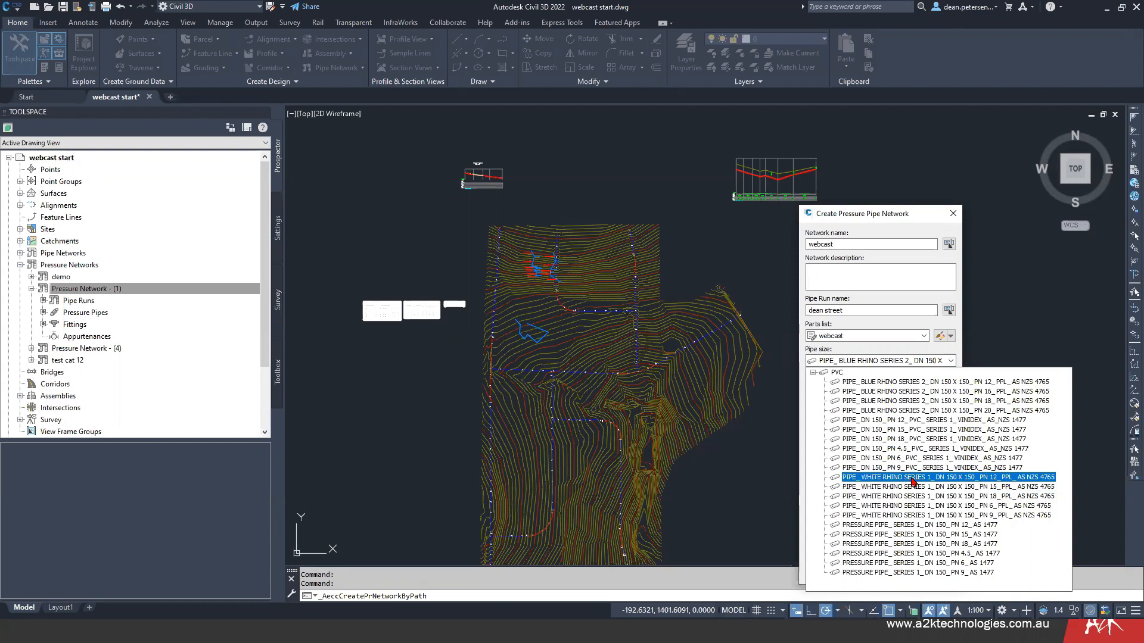
click(948, 479)
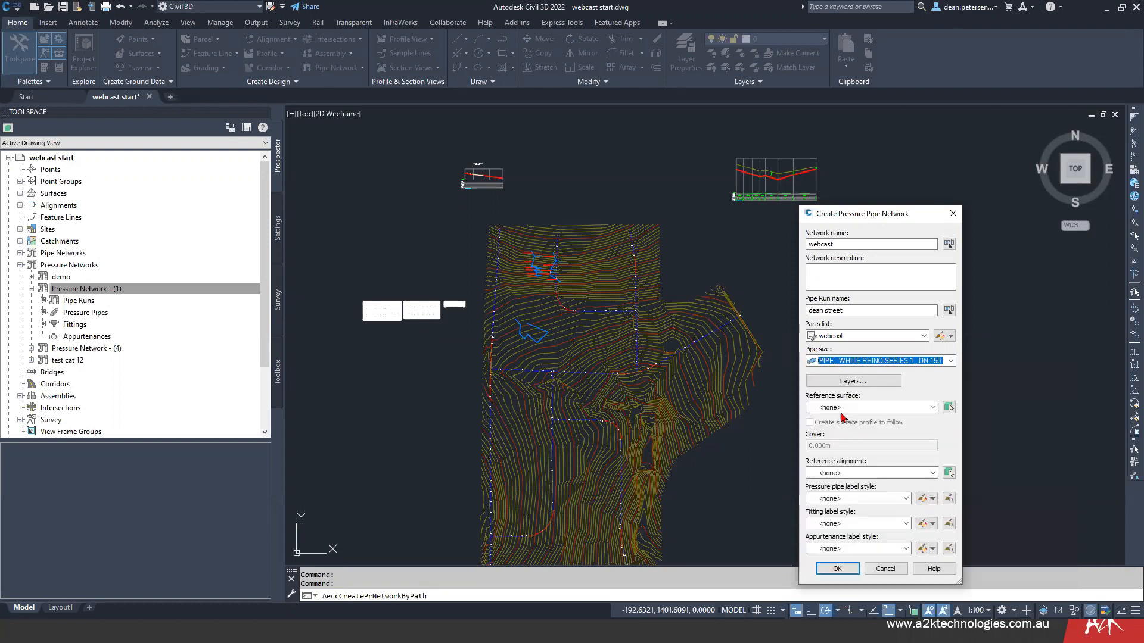
- Reference the eg surface and create a surface profile to follow with a cover of 0.7 m
click(933, 408)
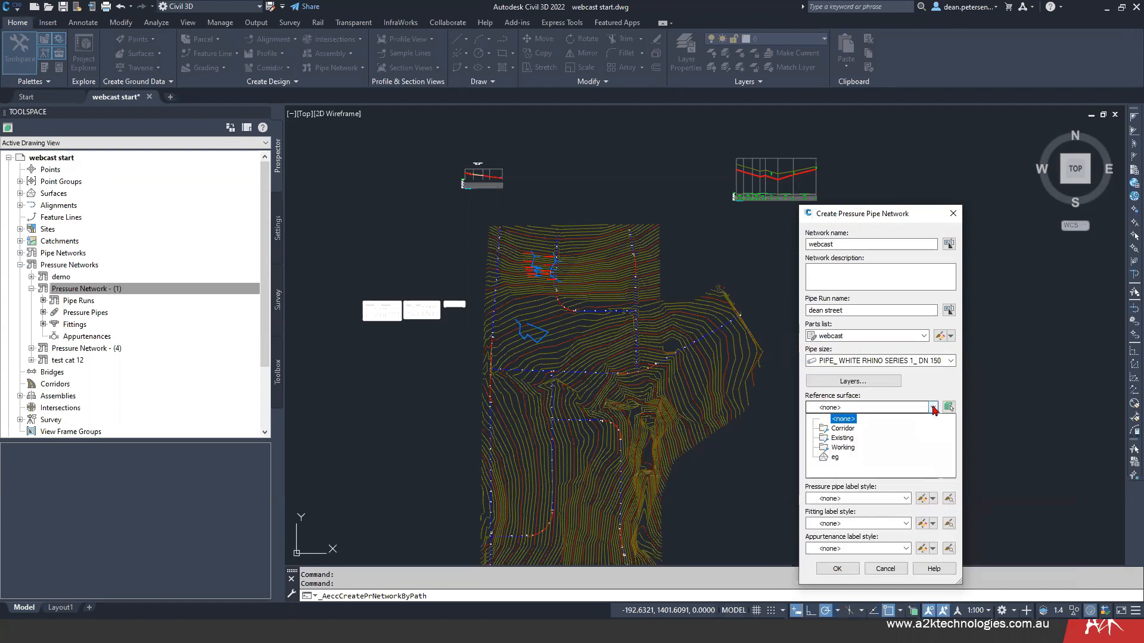
click(835, 457)
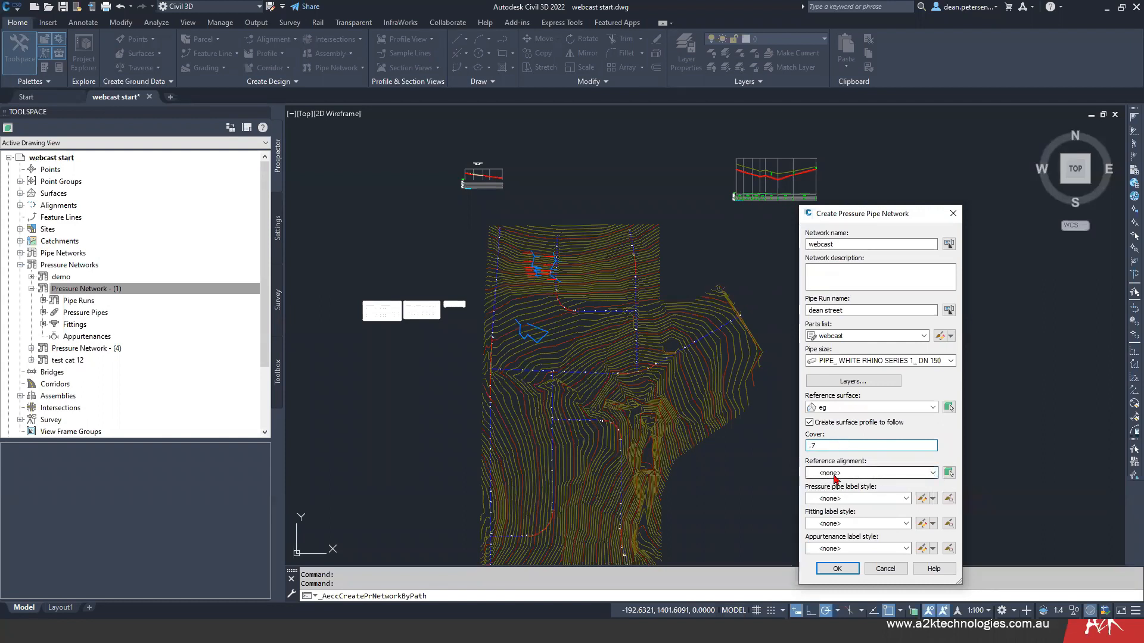
- Set the new network's pressure pipe label style to A2K - pipe description
click(906, 499)
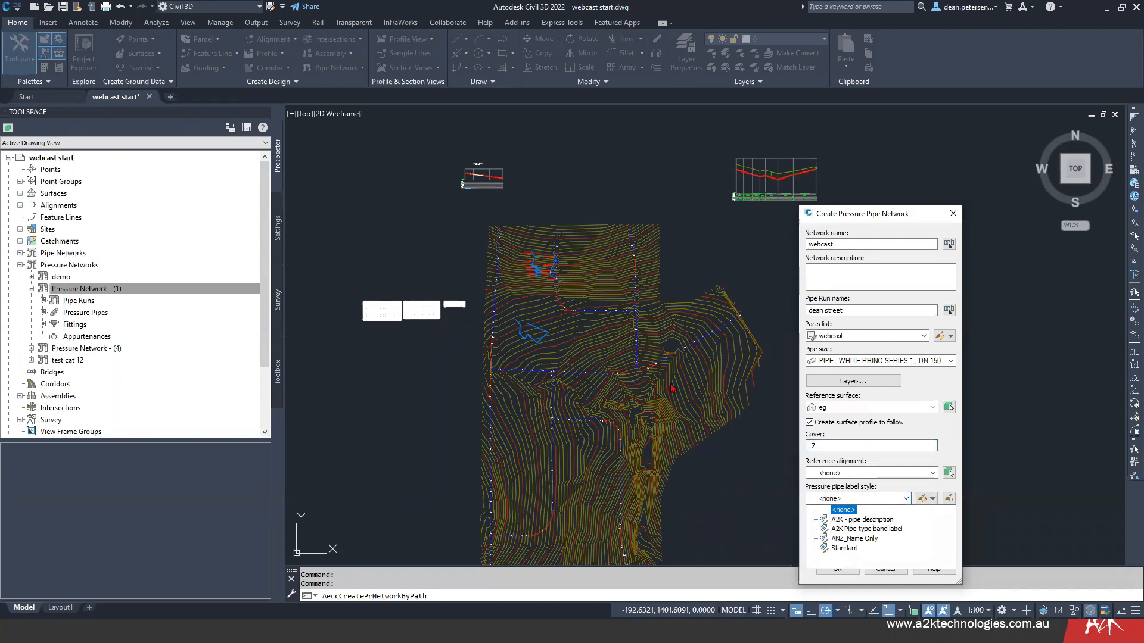
click(874, 521)
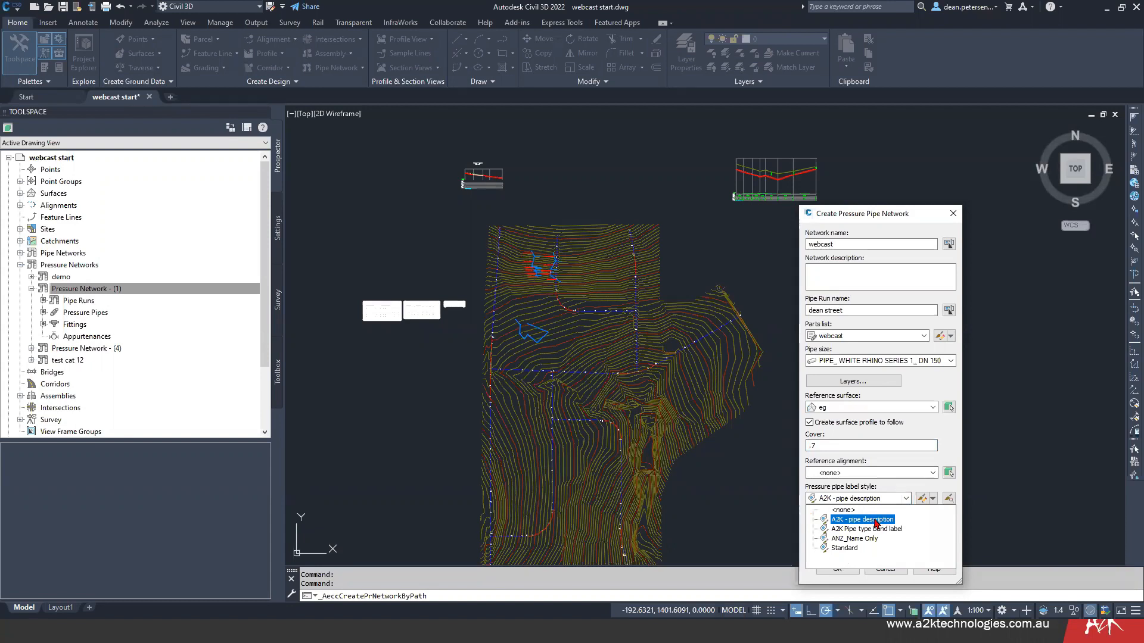
click(884, 529)
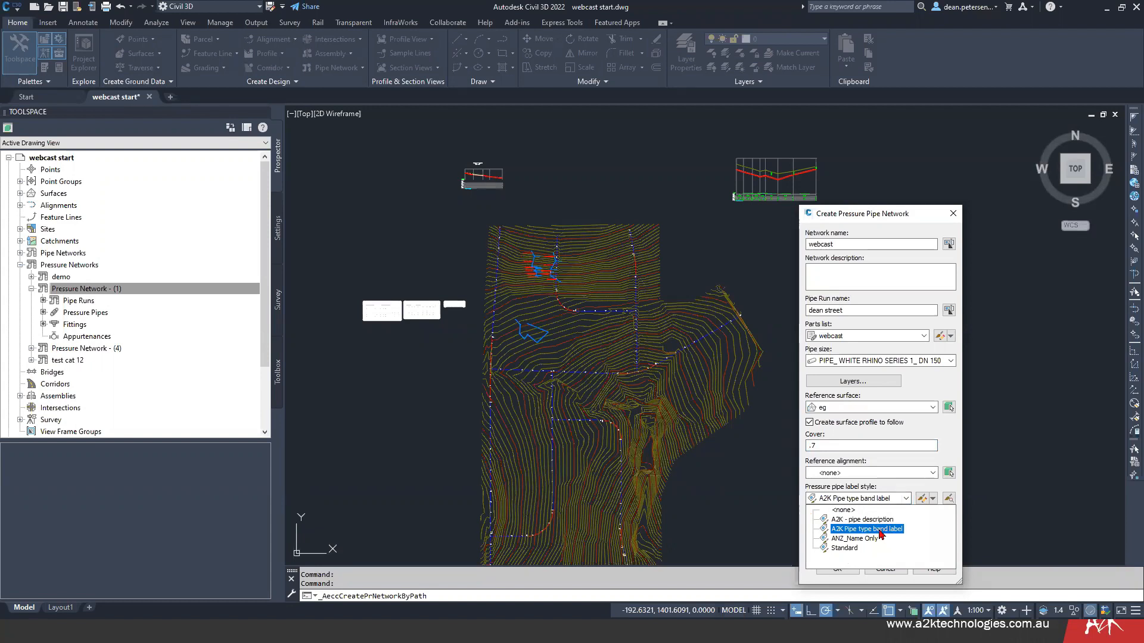
click(880, 522)
click(880, 530)
click(875, 520)
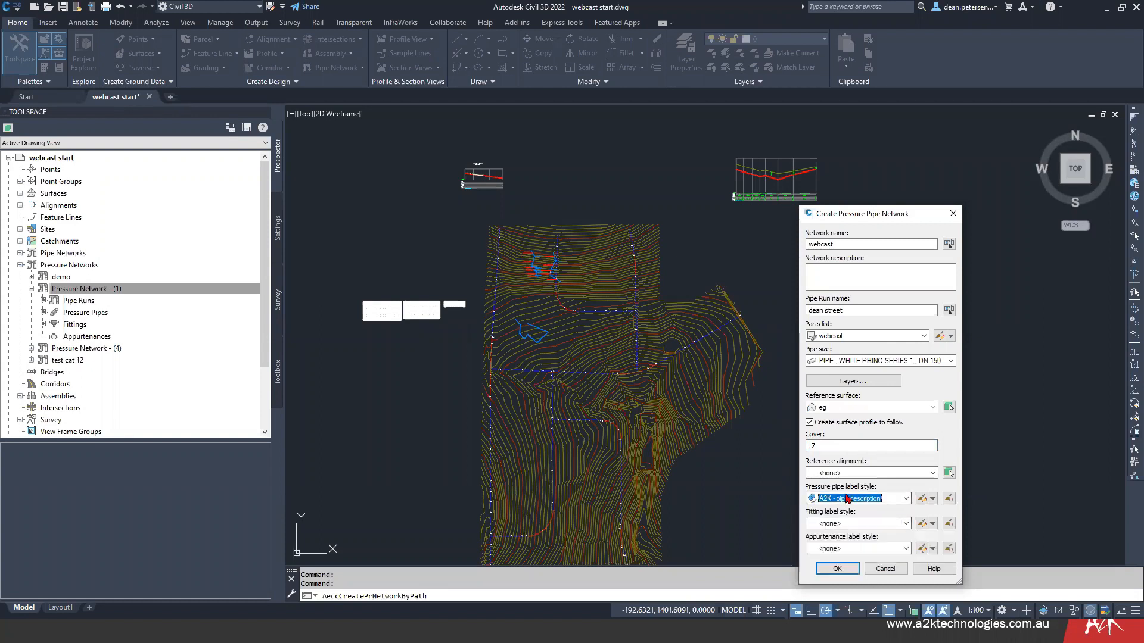
- Set the fitting labels to A2K fitting description and the appurtenance labels to A2K - Appertanance description, and confirm the new network
click(903, 525)
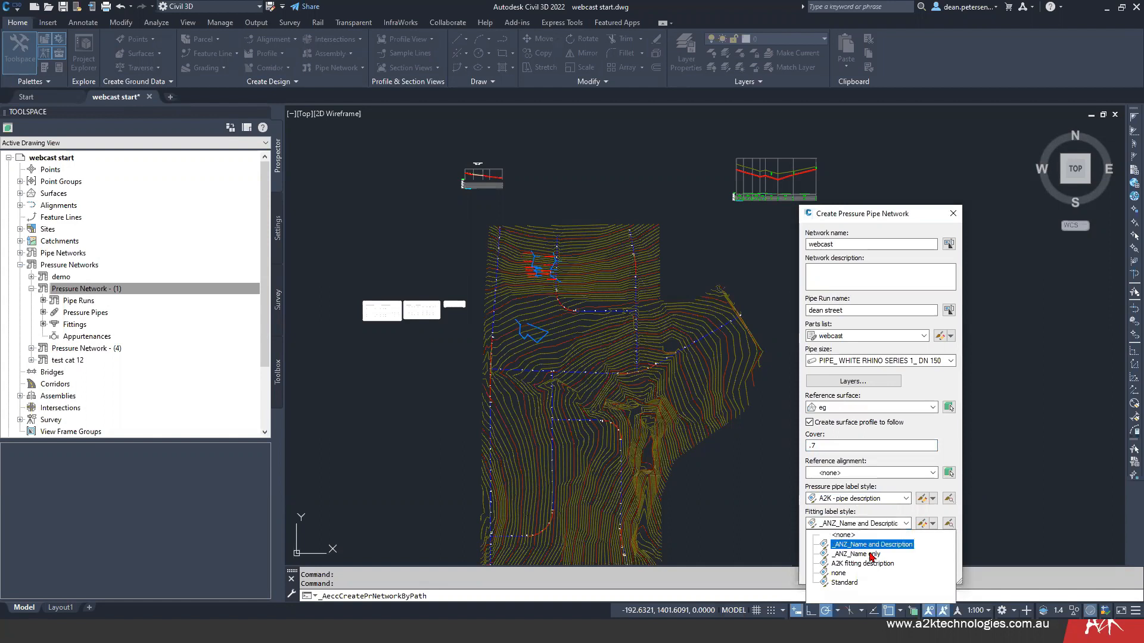
click(863, 563)
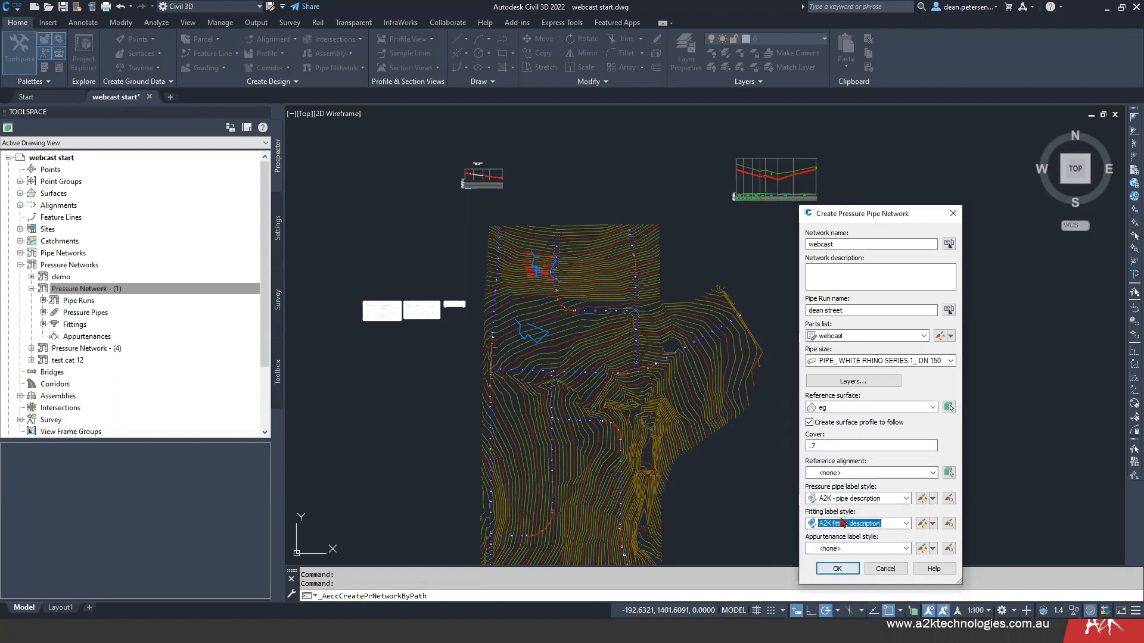
click(909, 550)
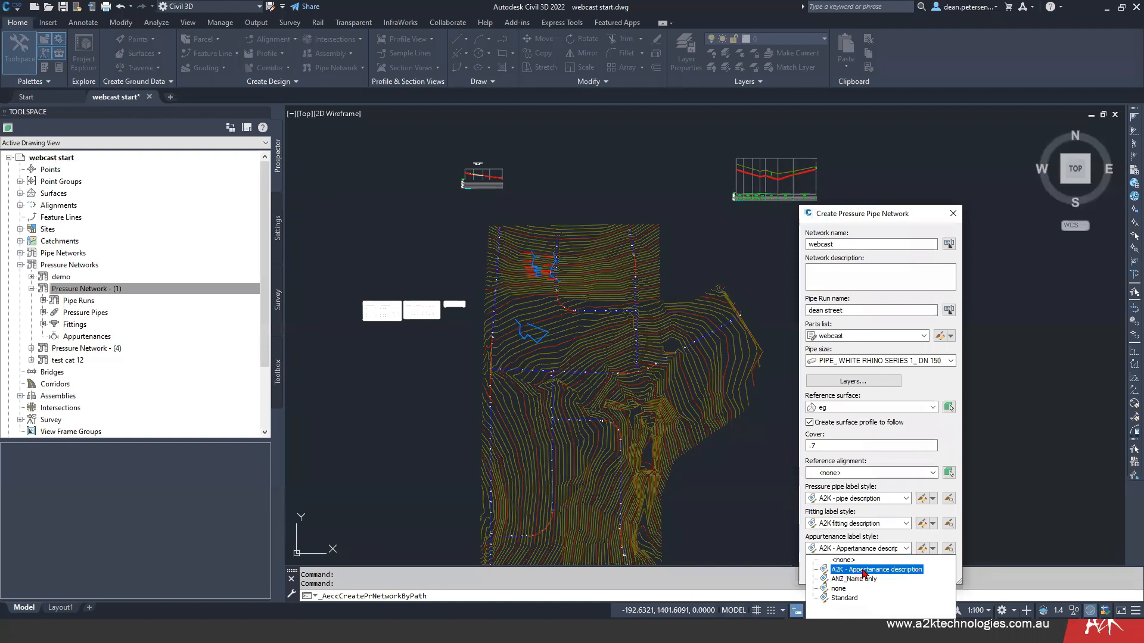
click(867, 573)
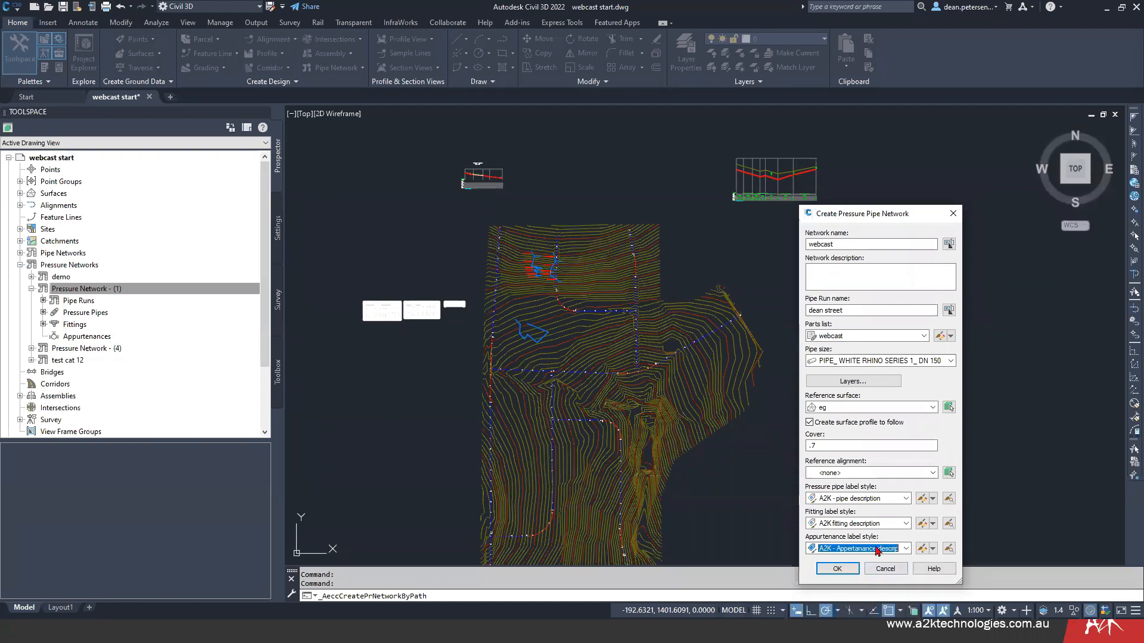
click(837, 569)
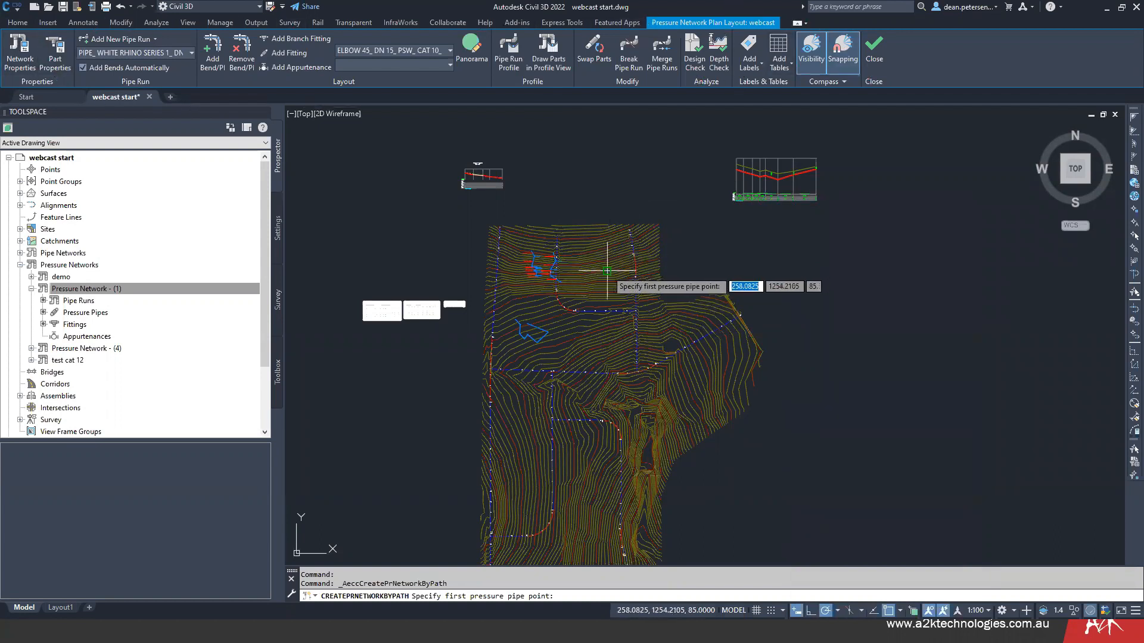
middle_drag(595, 262, 581, 345)
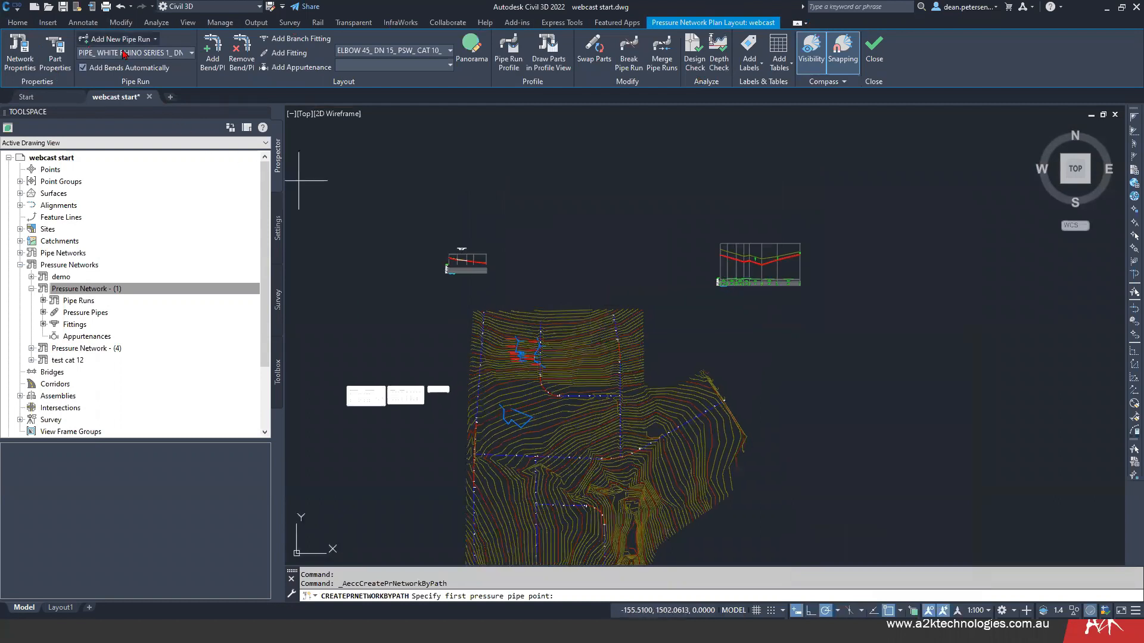
click(191, 54)
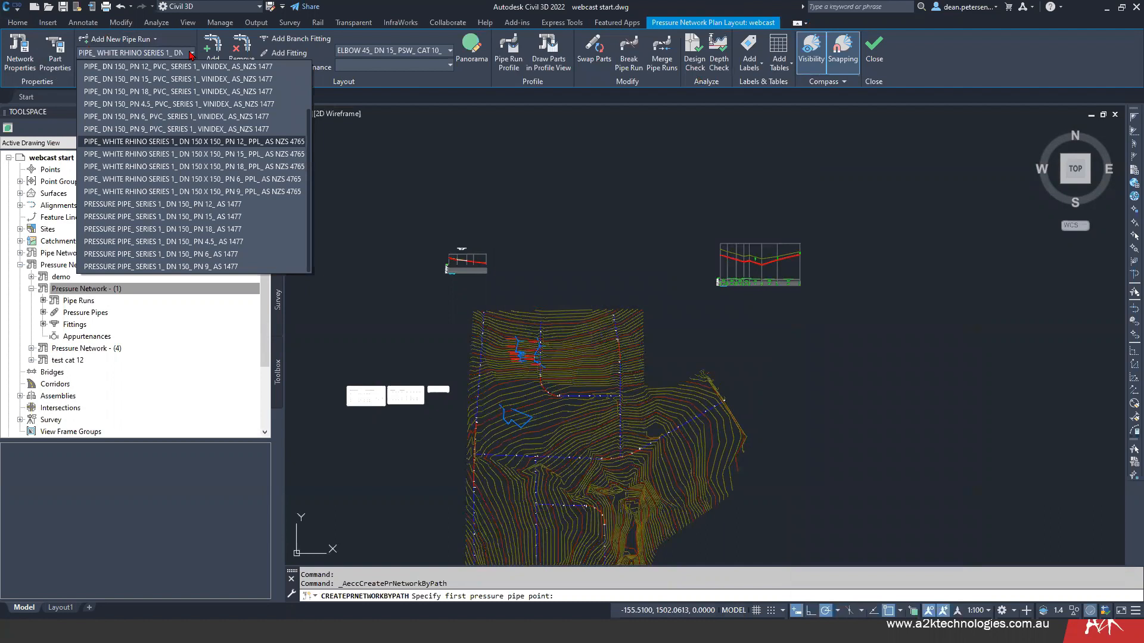
click(191, 53)
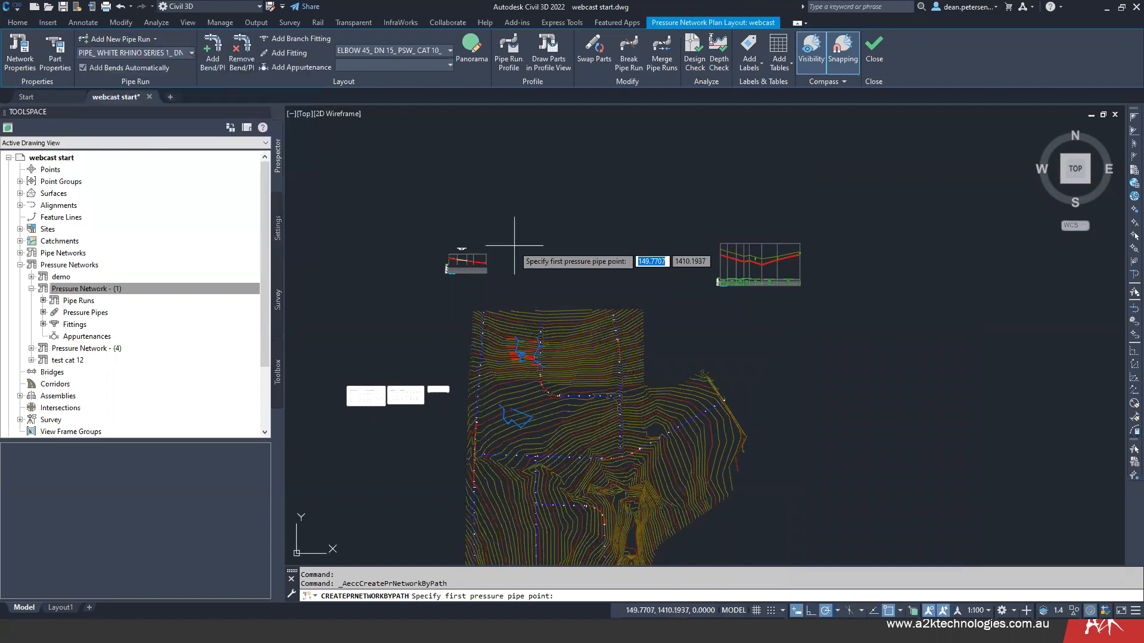
- Turn off polar tracking and object snap before placing the first pipe point
scroll(631, 352, up, 10)
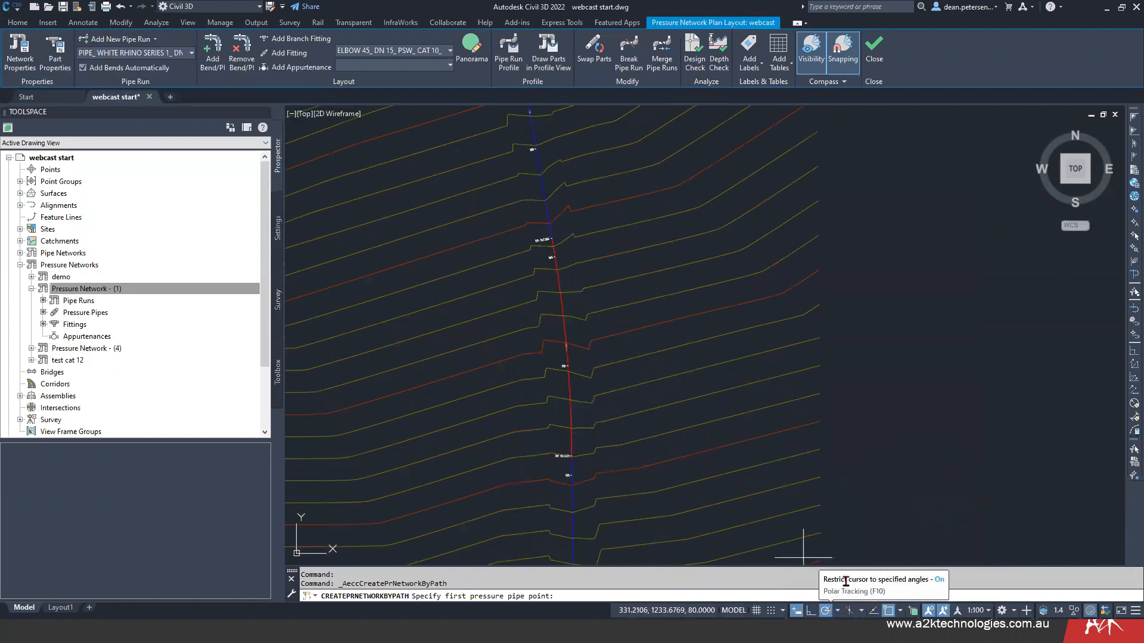
key(F10)
click(889, 617)
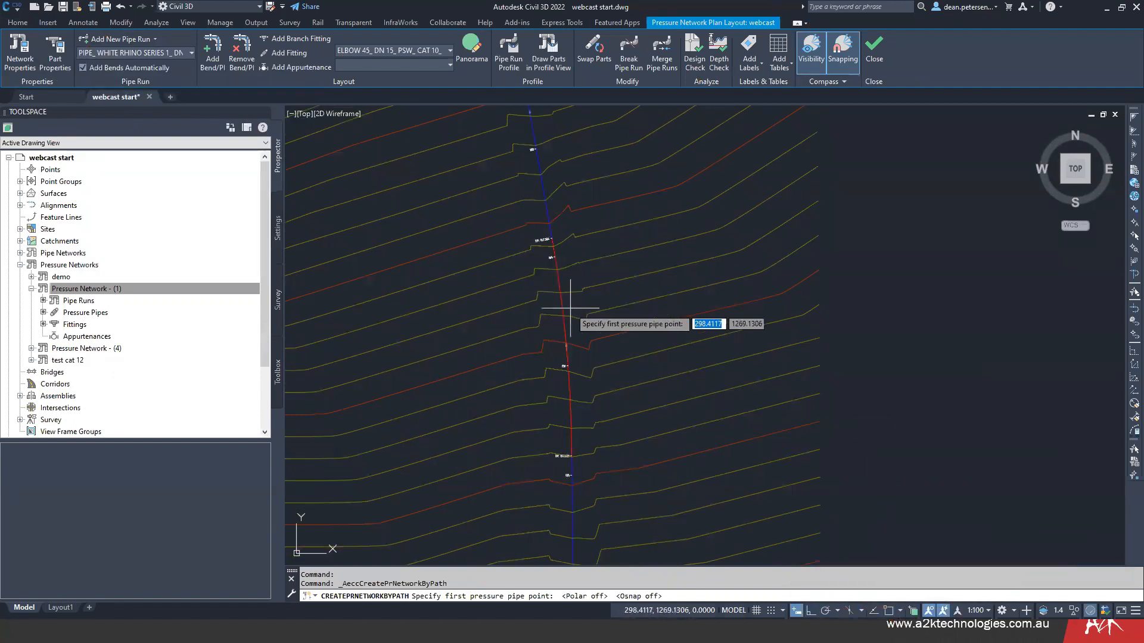
- Draw the first two pipe segments beside the northeastern road alignment, crossing it with a 60° deflection at the second point
scroll(572, 322, down, 3)
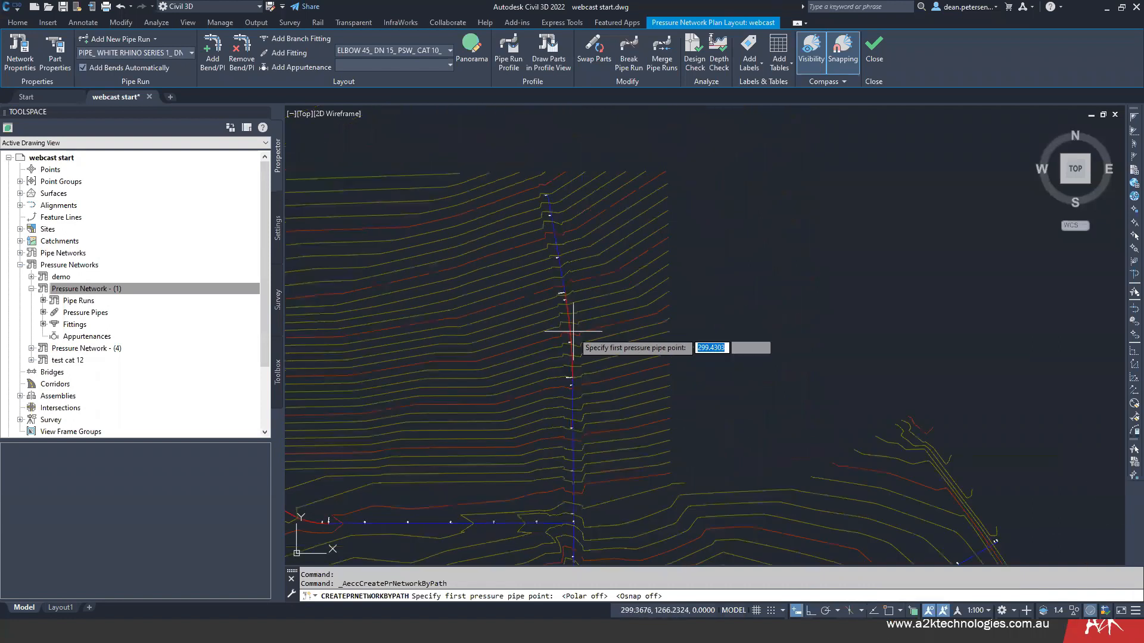
scroll(573, 331, down, 2)
scroll(595, 232, up, 5)
click(600, 222)
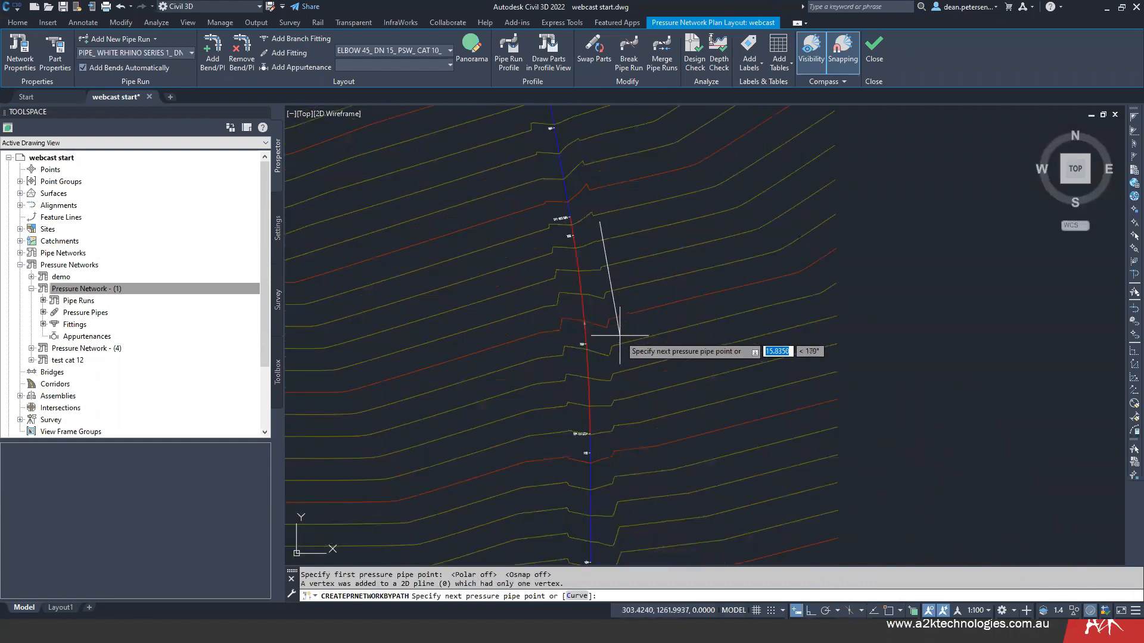
click(617, 383)
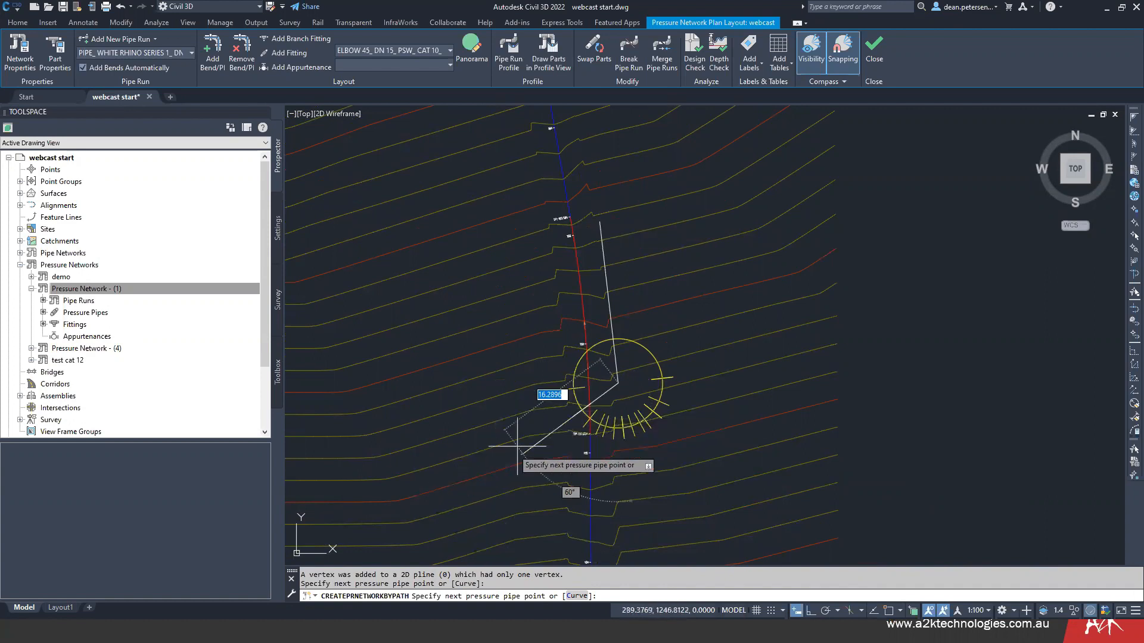
scroll(407, 508, down, 3)
mouse_move(408, 508)
middle_down()
mouse_move(495, 356)
mouse_move(550, 307)
middle_up()
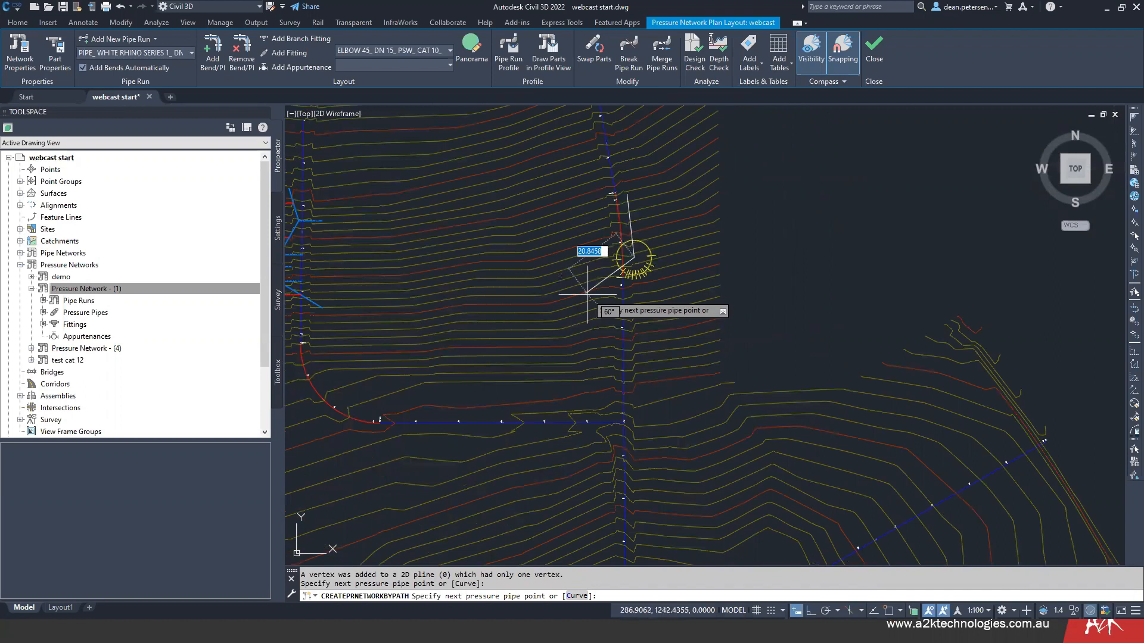
click(602, 283)
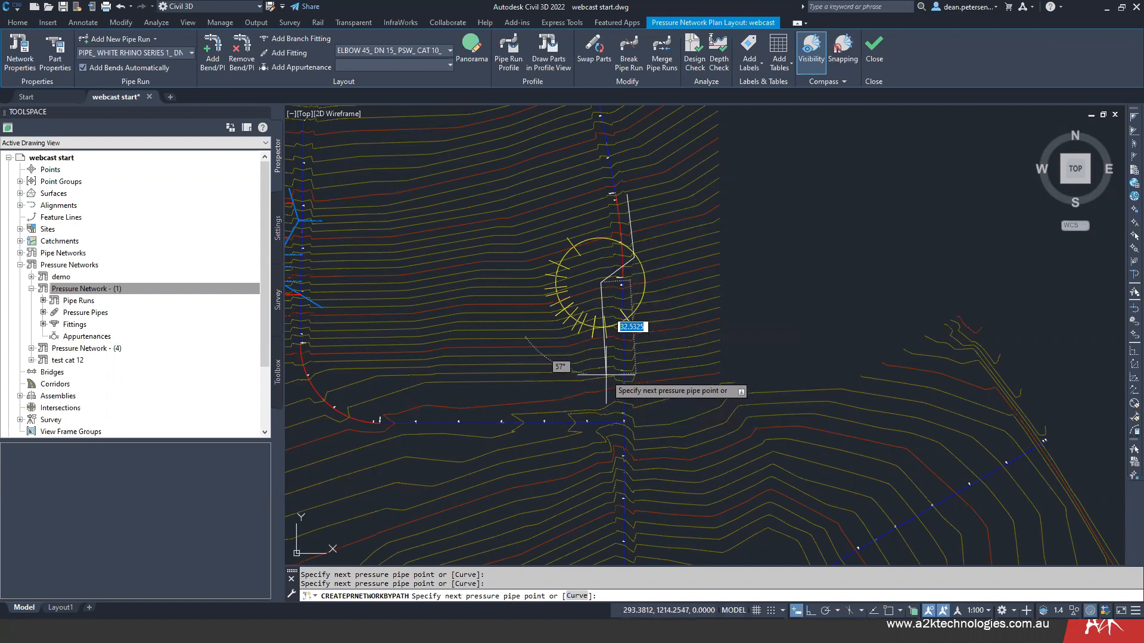
- Switch the compass visibility off and on again, and re-enable compass snapping
click(811, 50)
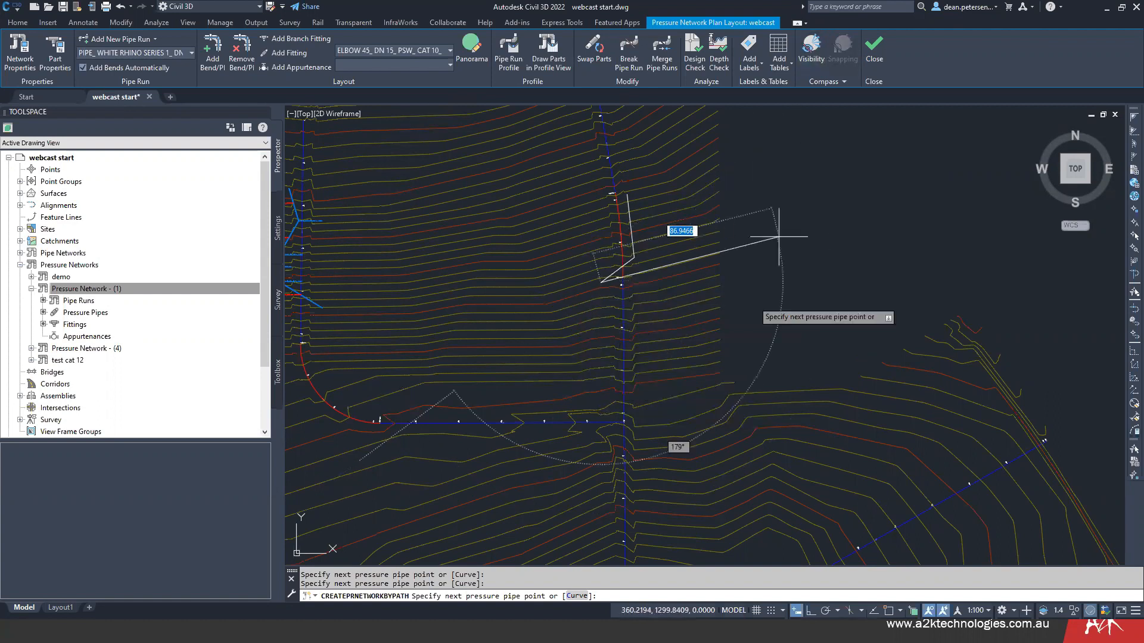
click(812, 50)
click(843, 52)
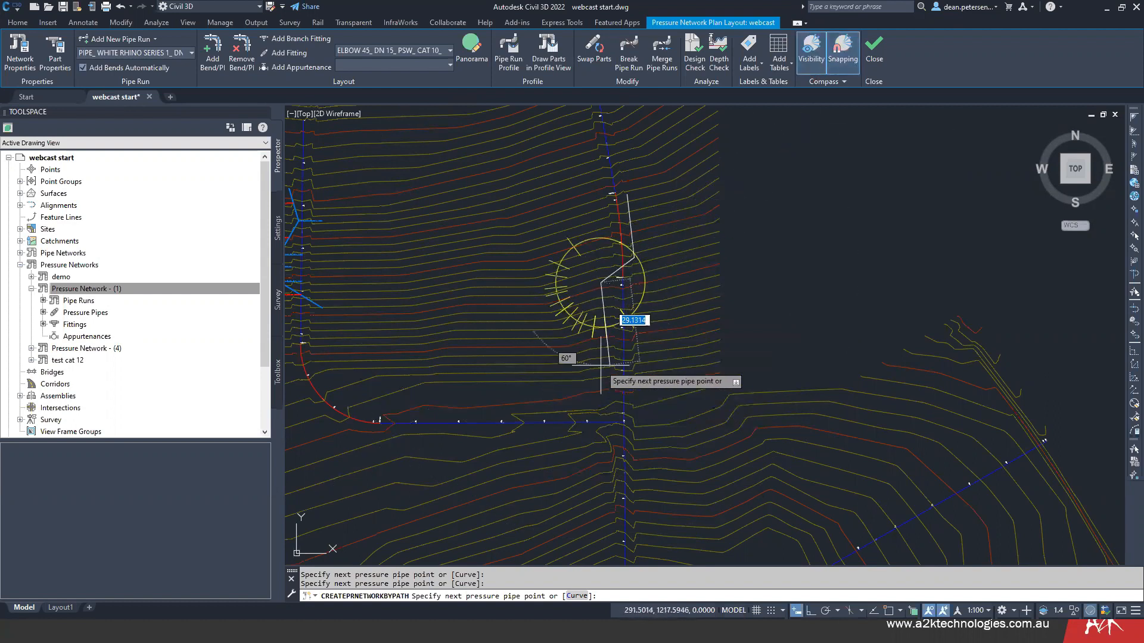
- Add a third pipe segment running south along the west side of the alignment at a 60° deflection
scroll(606, 359, up, 4)
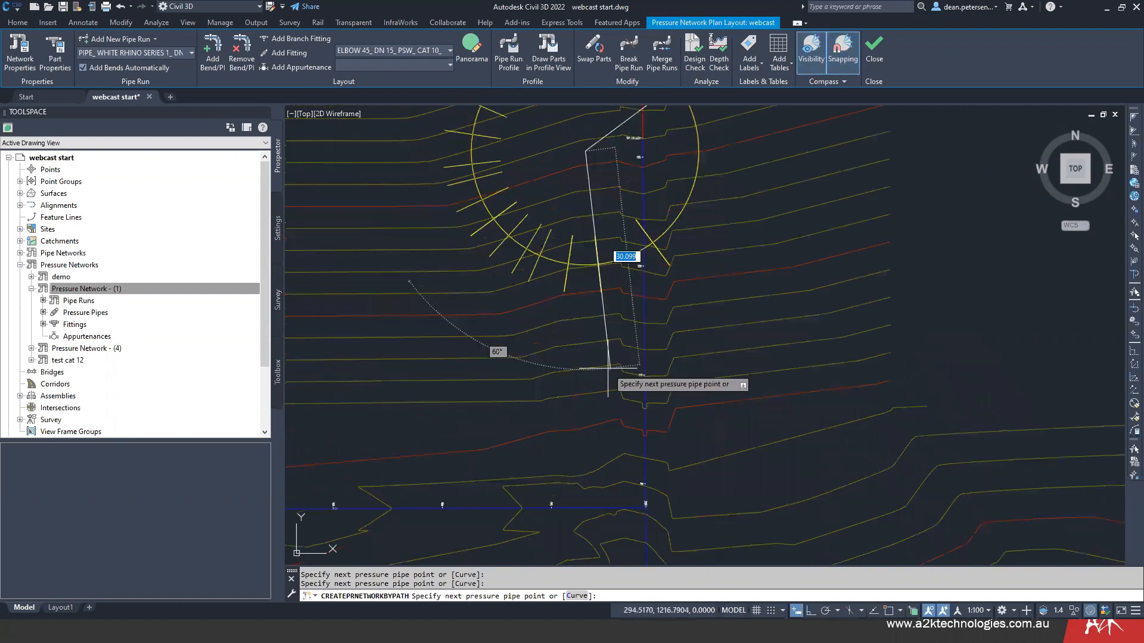
click(611, 398)
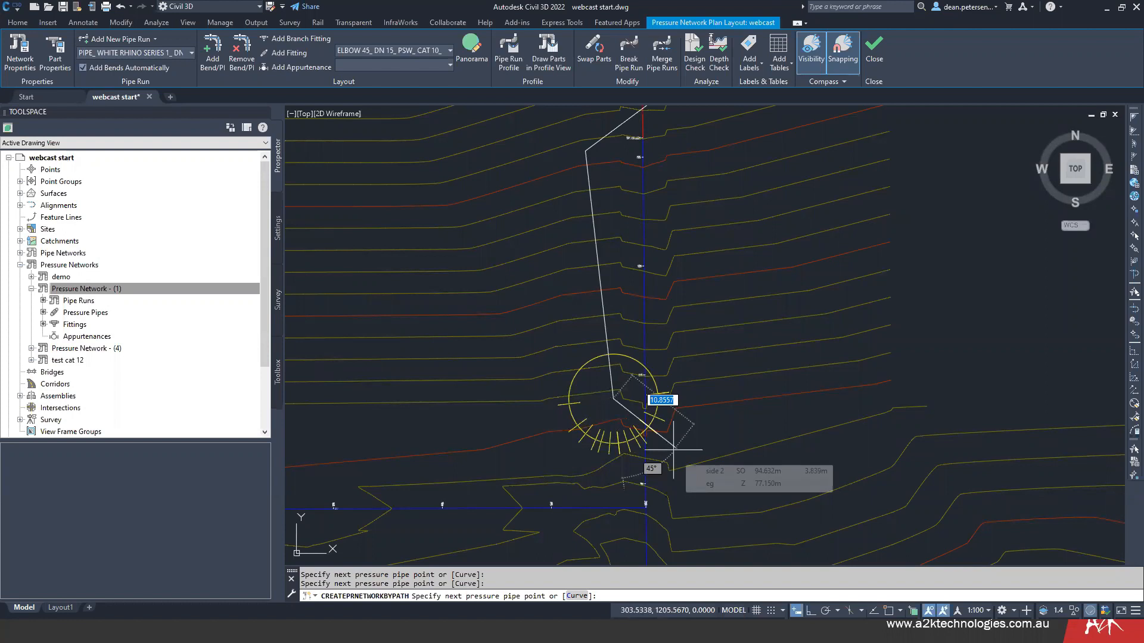
- Add three pipe segments: cross to the alignment's east side at 45°, turn back south at 45°, and bend slightly for about 14 m
click(676, 453)
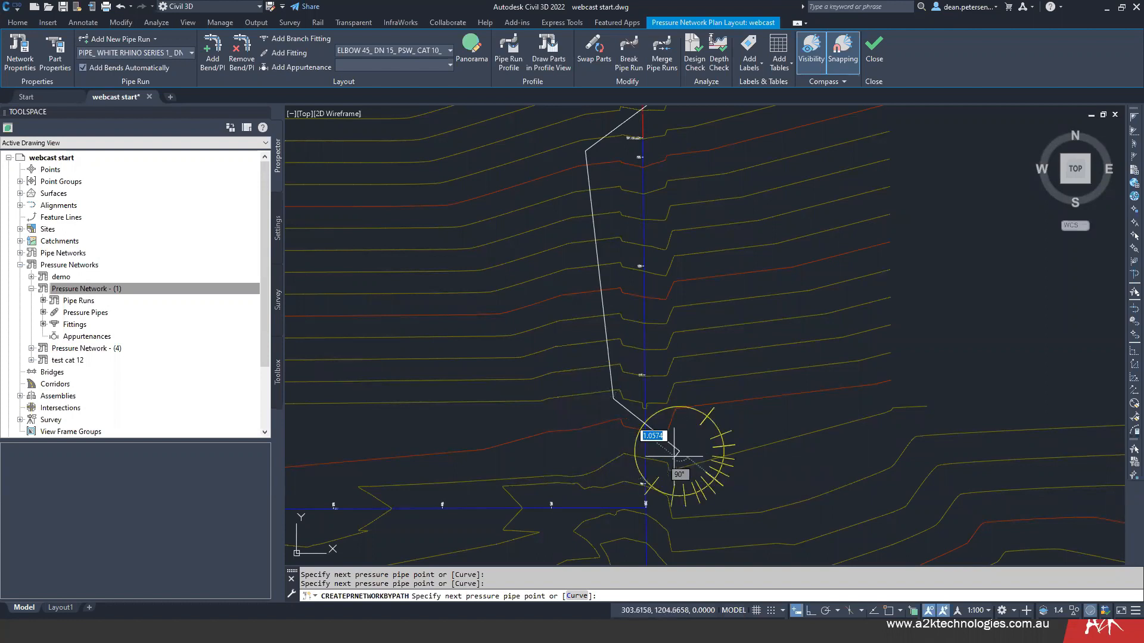
middle_drag(669, 478, 654, 355)
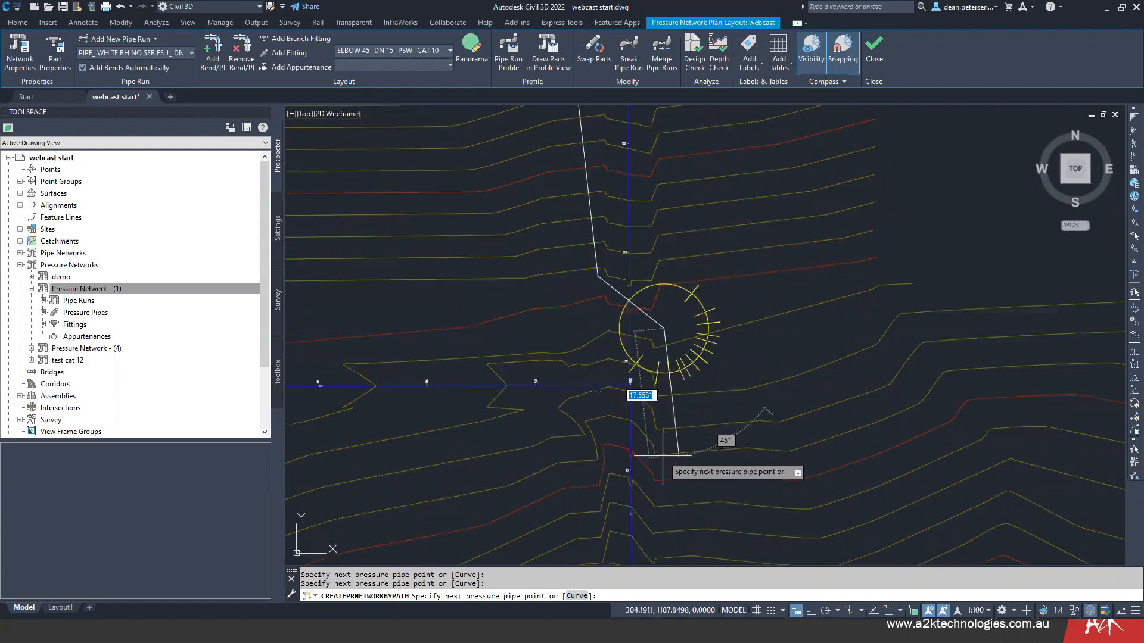
mouse_move(666, 430)
middle_down()
mouse_move(639, 372)
mouse_move(645, 390)
middle_up()
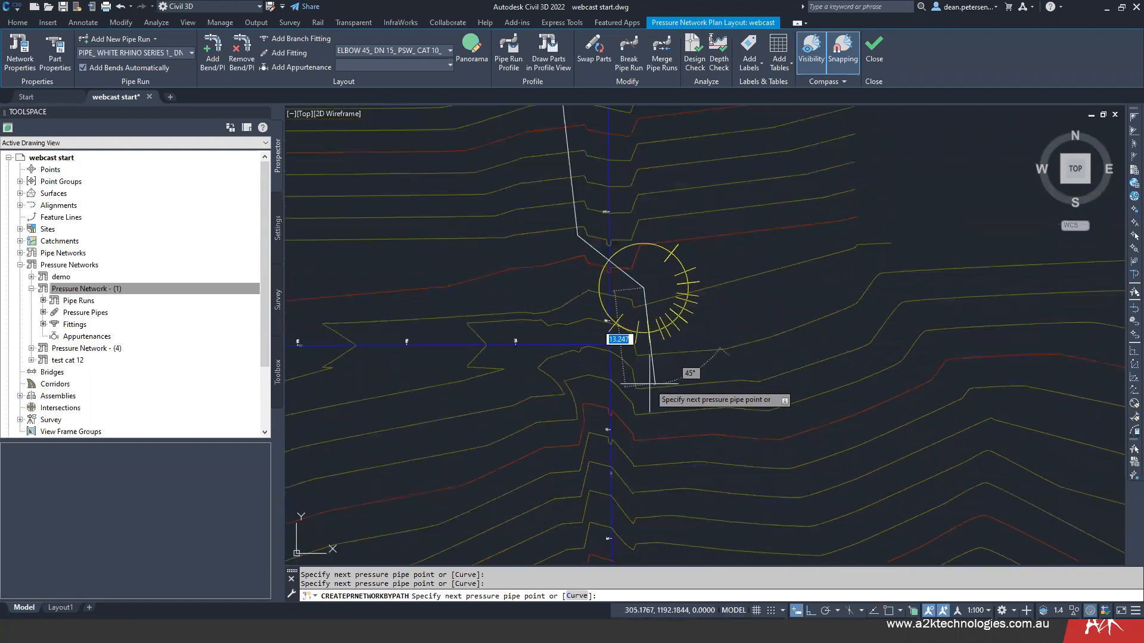
click(651, 374)
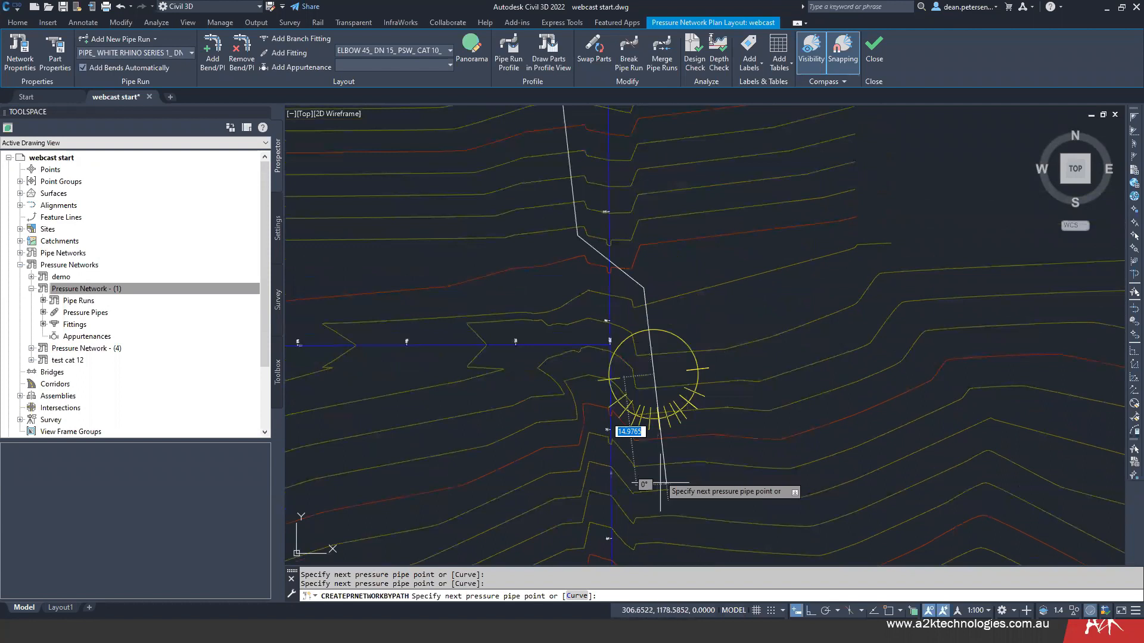
middle_drag(657, 512, 621, 322)
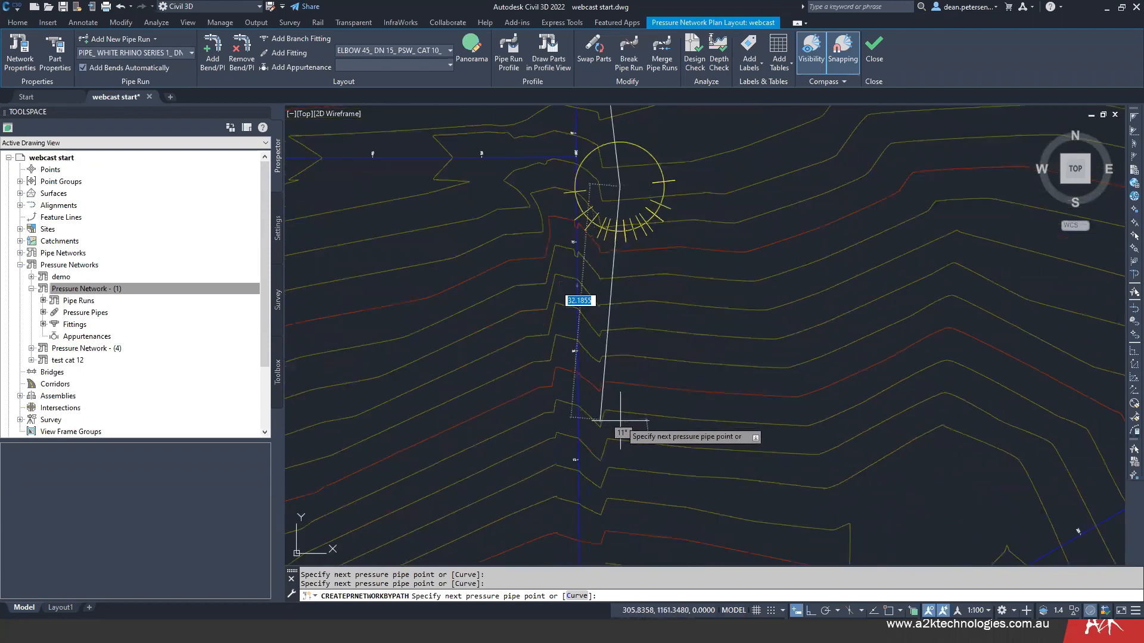
click(613, 289)
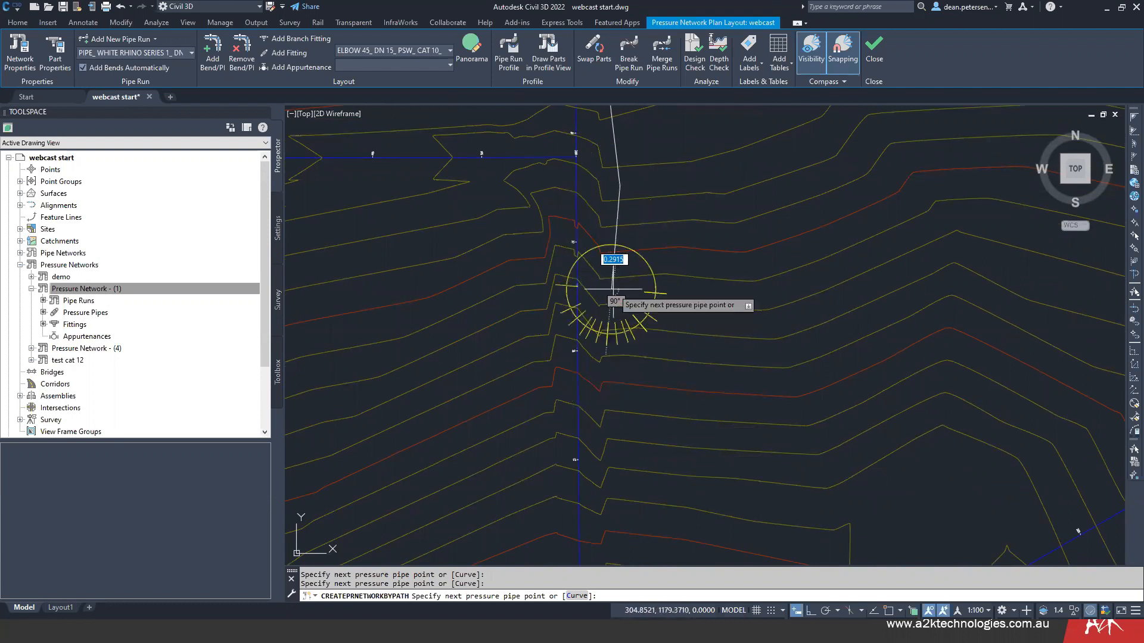
scroll(598, 456, down, 2)
middle_drag(605, 383, 606, 423)
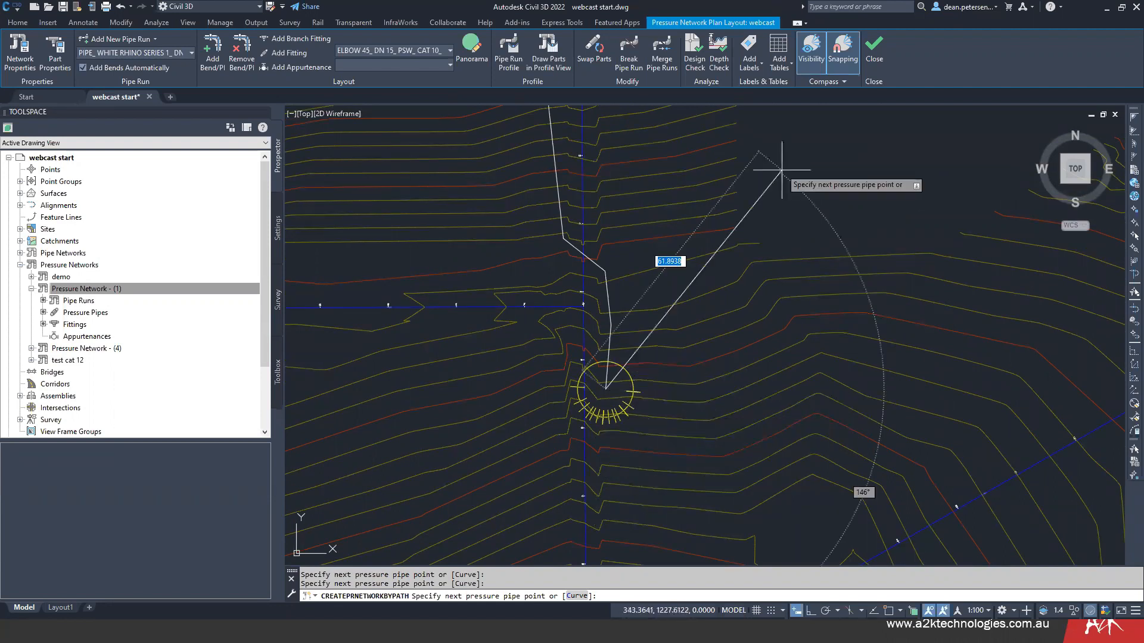
- Turn off compass snapping, add a last pipe segment about 26 m due east, and finish the pipe run
click(842, 46)
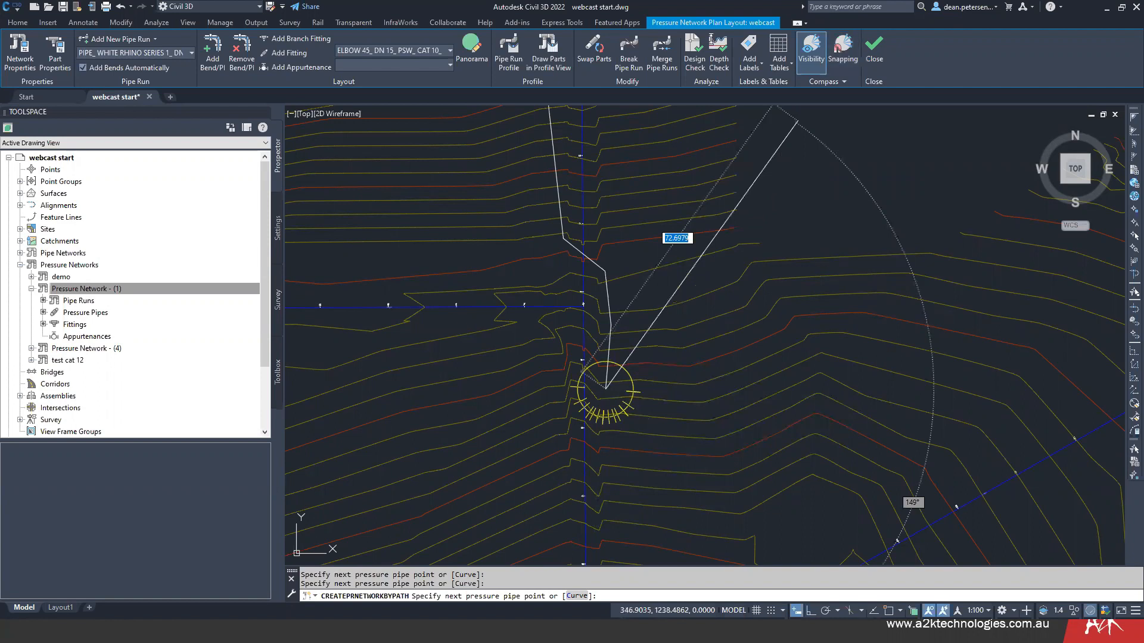
click(727, 388)
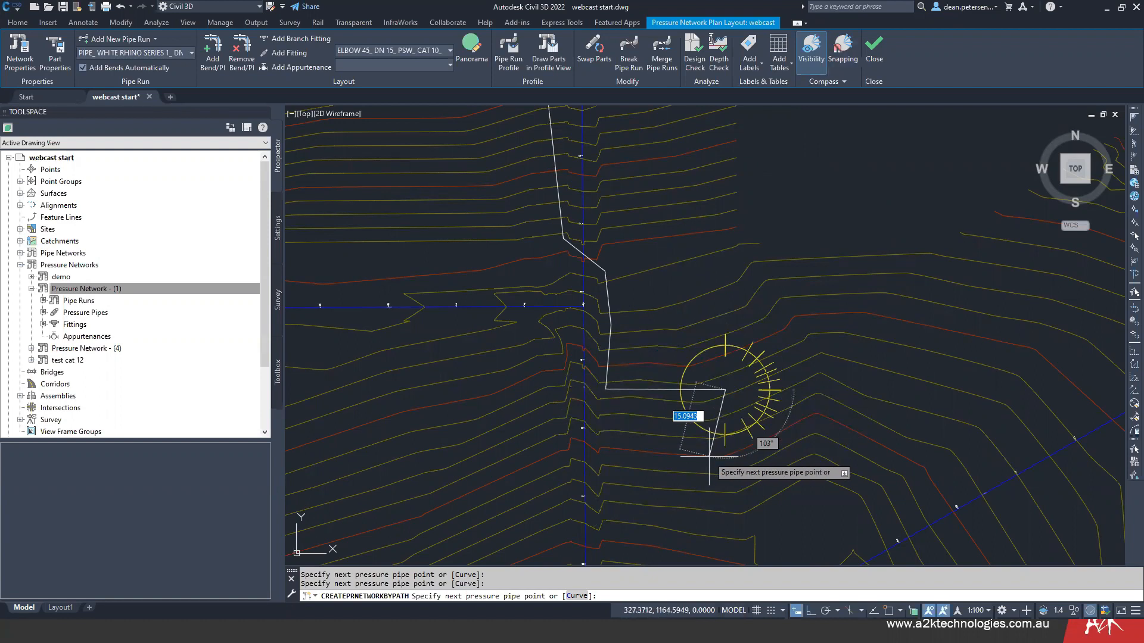
key(Return)
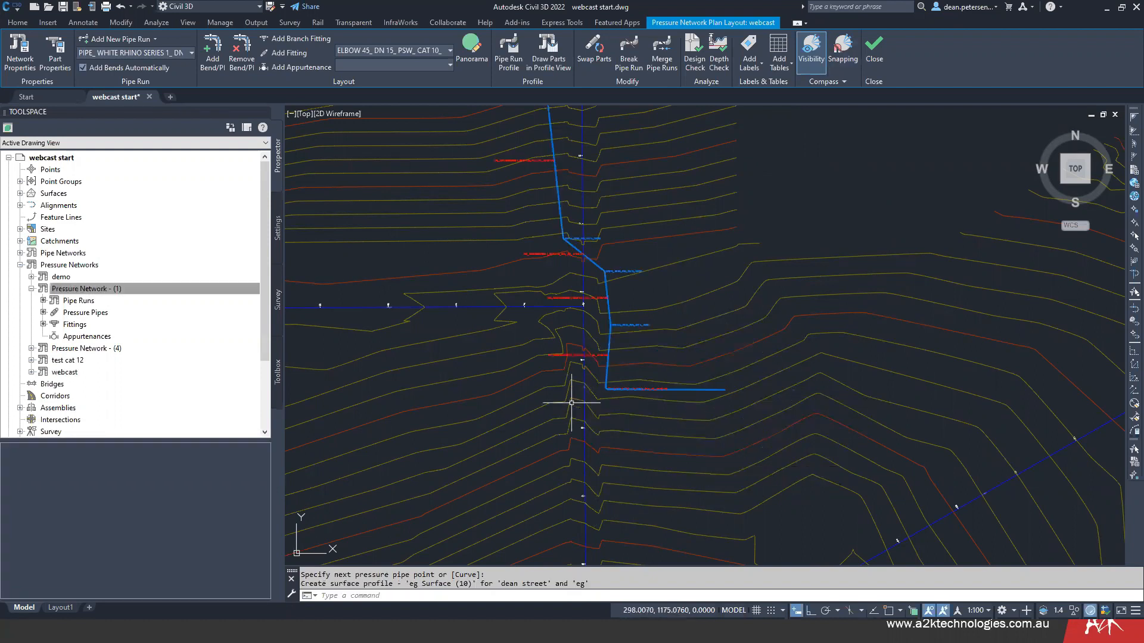
- Examine the bend fittings and their labels along the new pipe run
scroll(584, 341, up, 10)
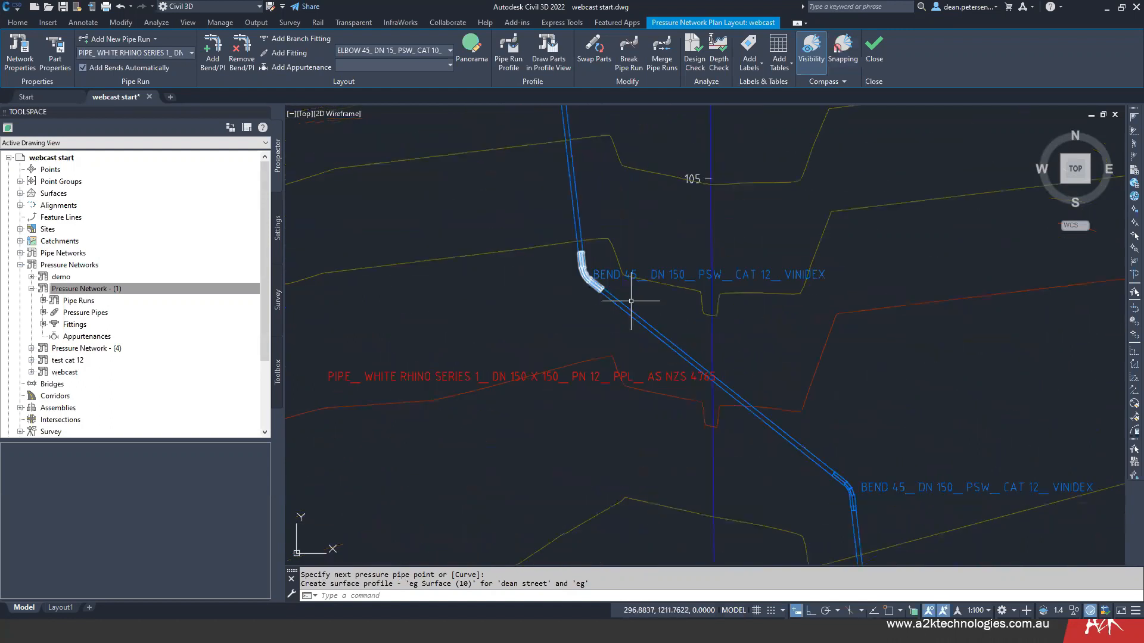
scroll(536, 280, down, 10)
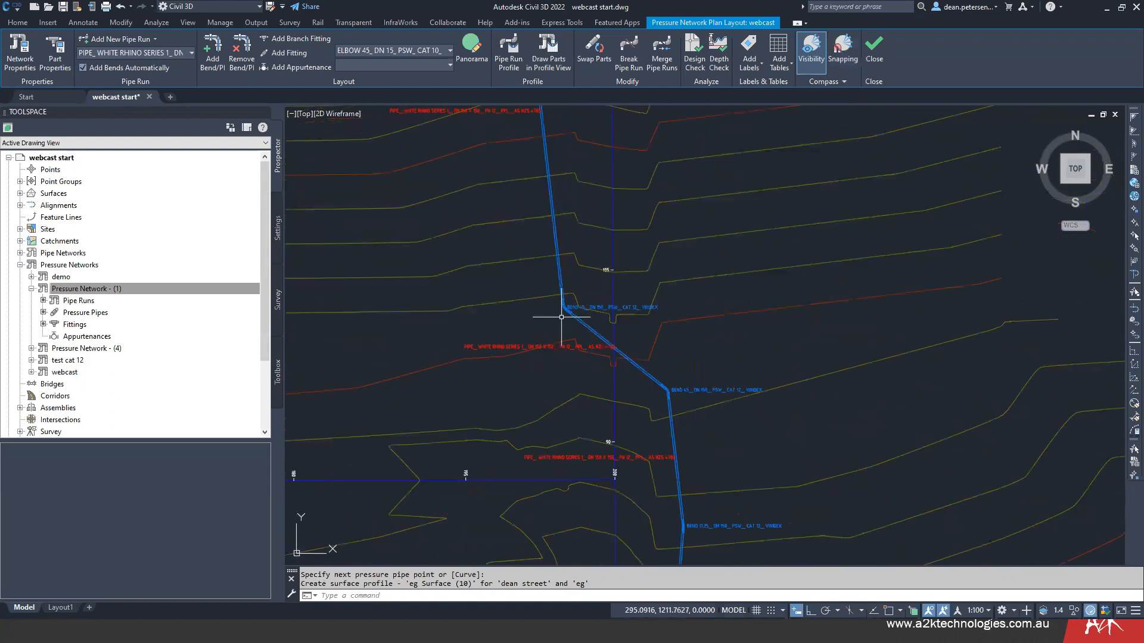
scroll(658, 293, up, 5)
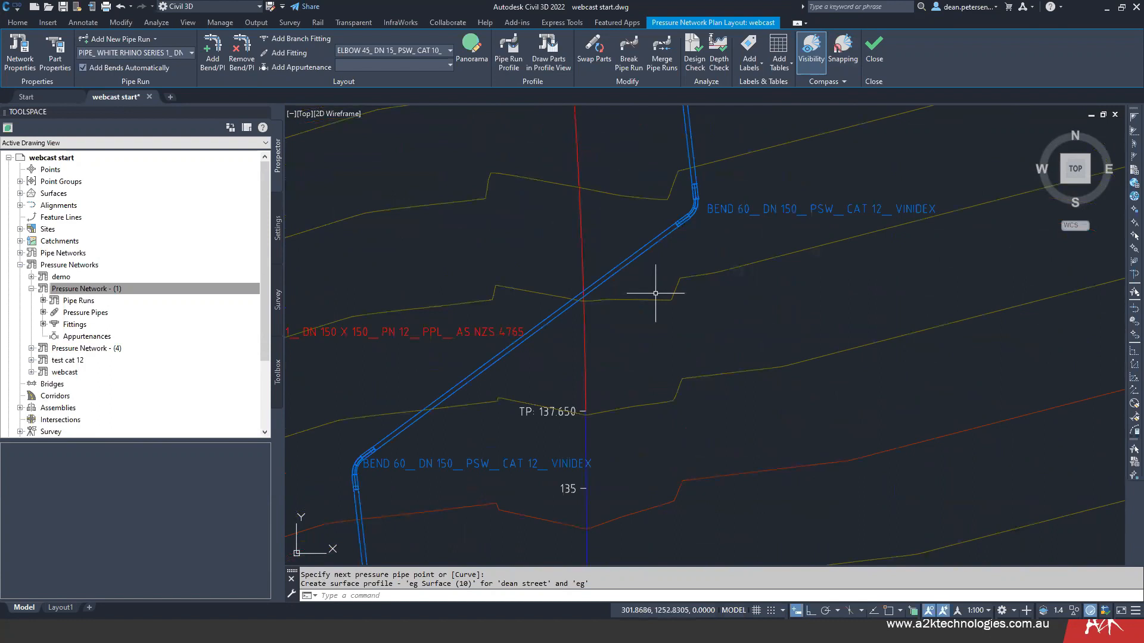
scroll(642, 342, down, 2)
middle_drag(638, 365, 668, 207)
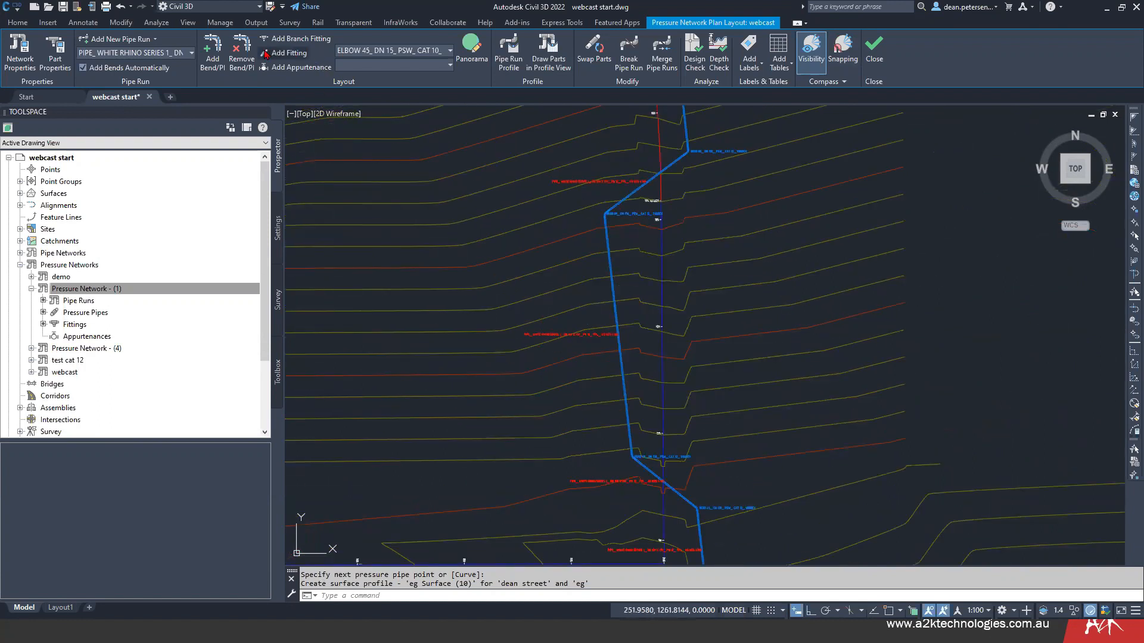
- Choose TEE (RED)_ DN 150X100_ PPL X PSW_ CAT 19_ VINIDEX as the fitting to insert
click(413, 54)
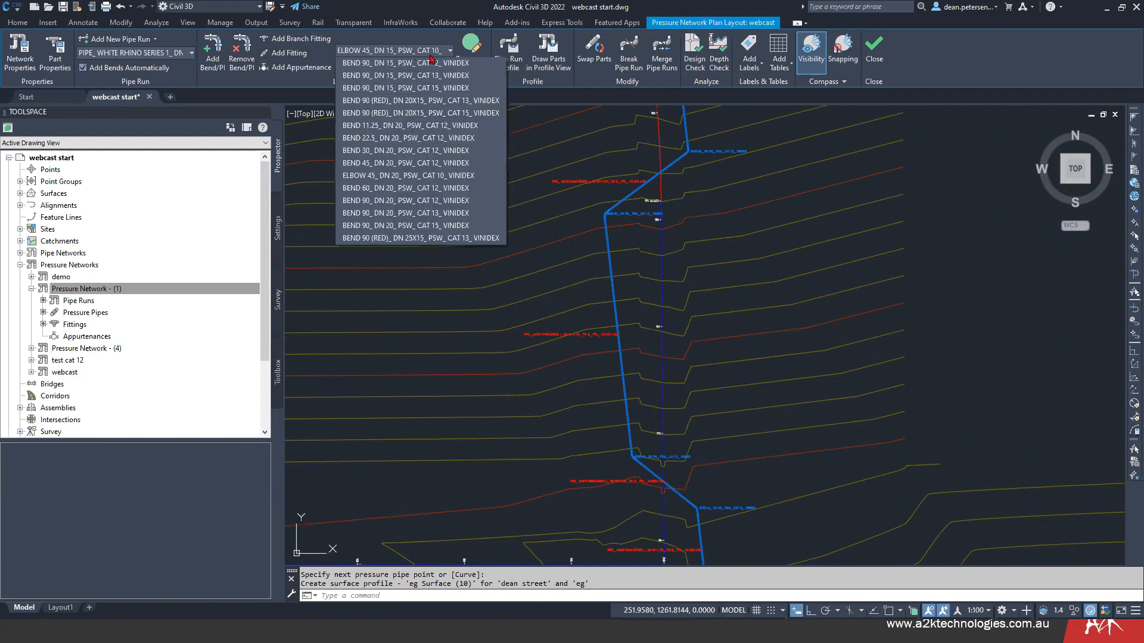
drag(505, 68, 516, 277)
scroll(526, 235, up, 2)
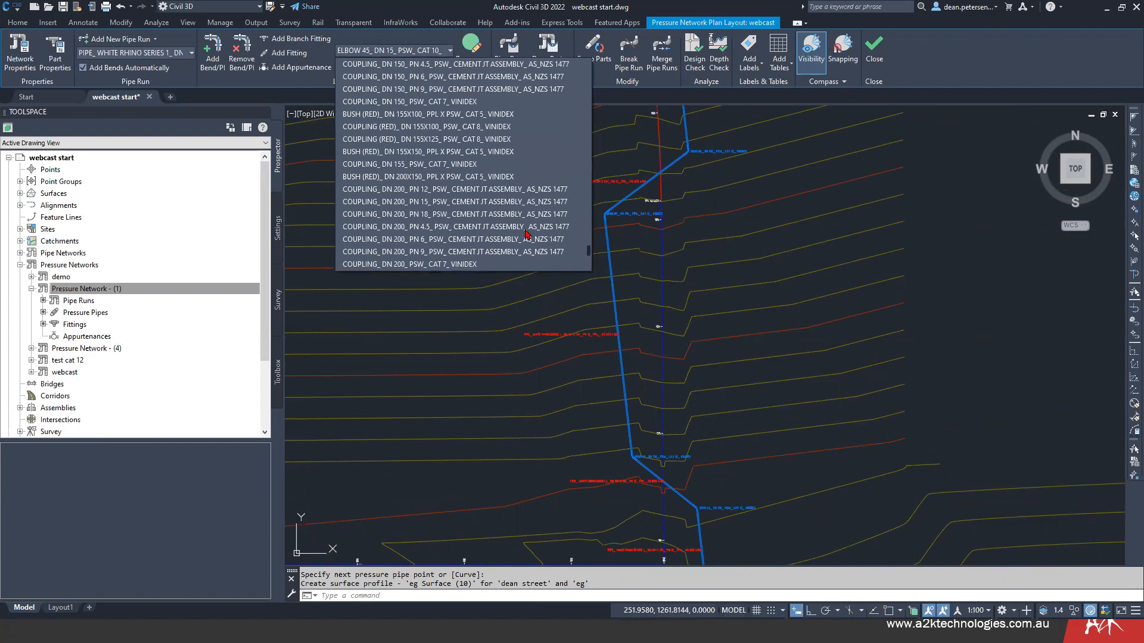
scroll(527, 234, up, 5)
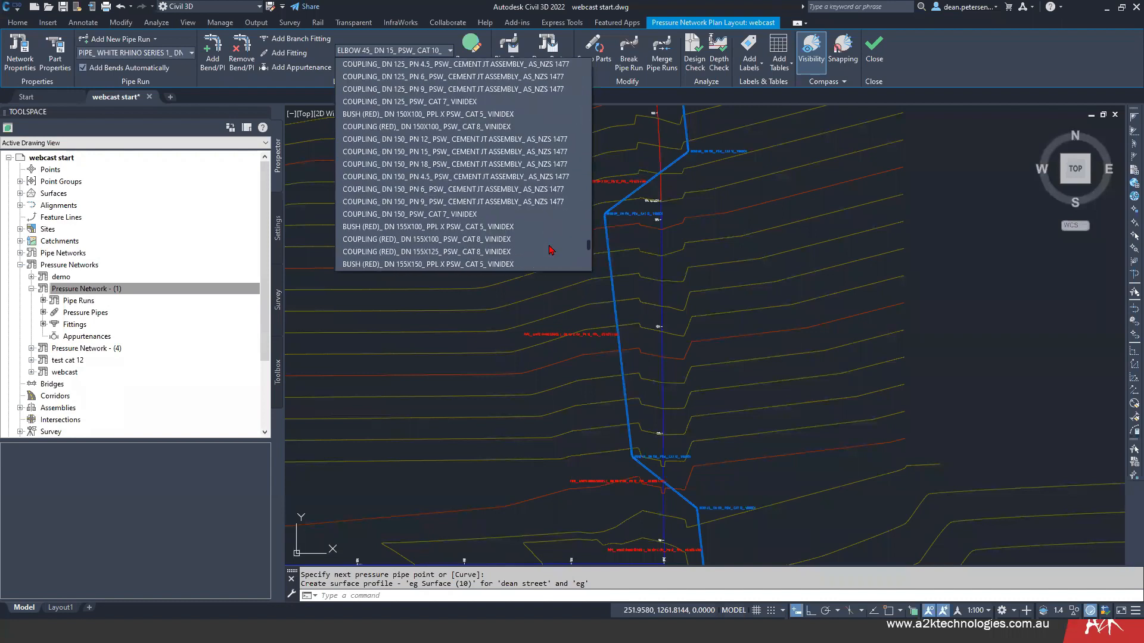
scroll(550, 251, down, 10)
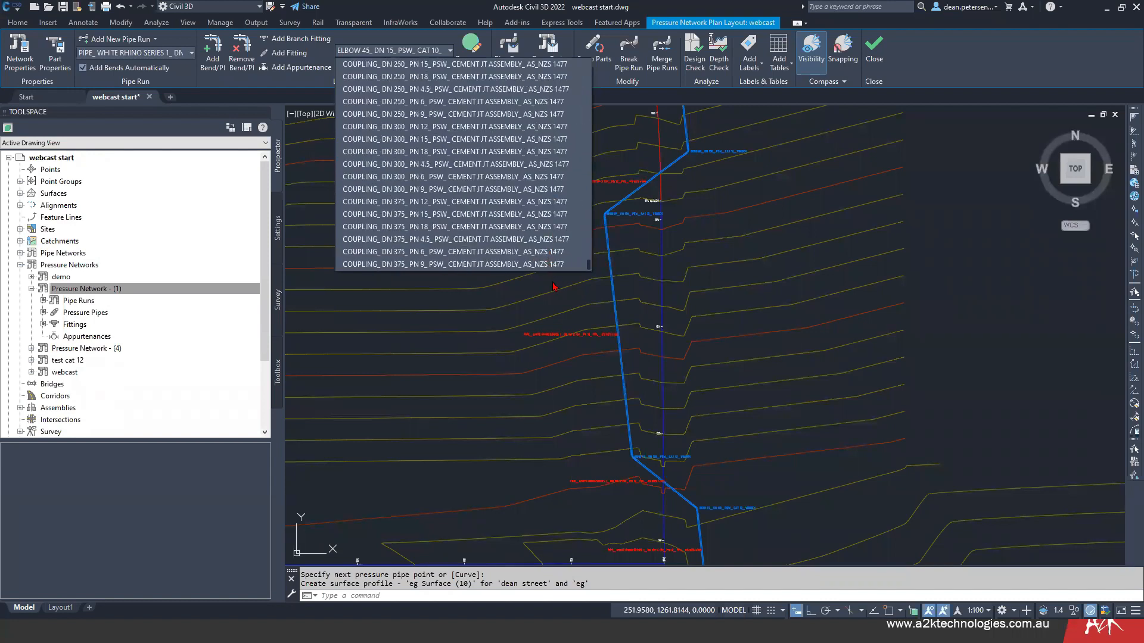
scroll(569, 245, up, 10)
scroll(569, 225, up, 12)
scroll(571, 191, up, 15)
scroll(577, 169, up, 7)
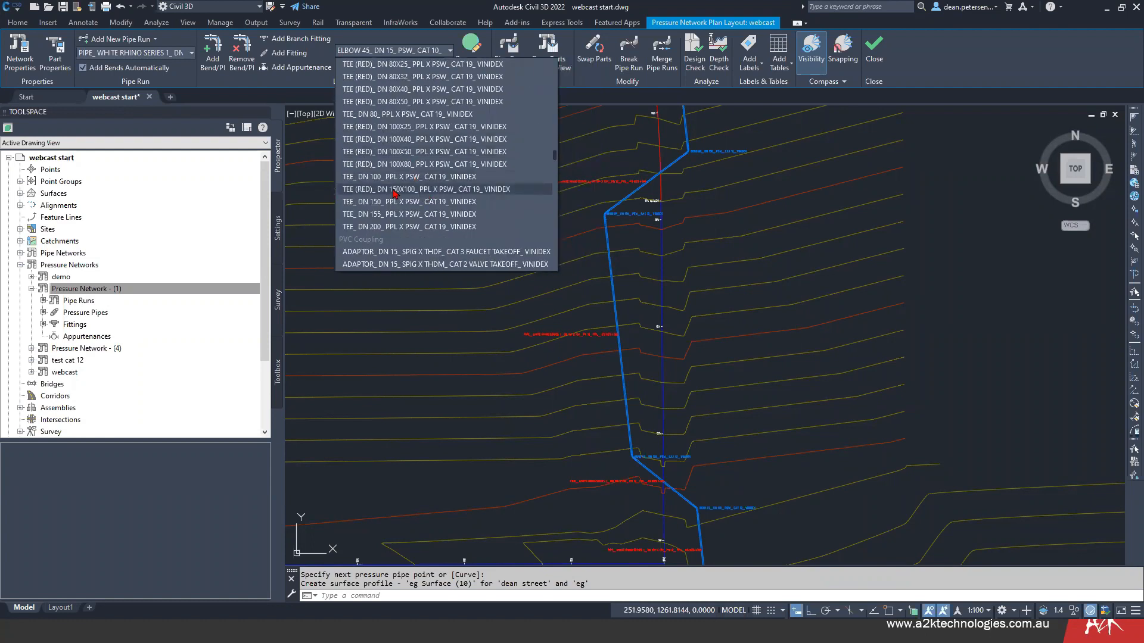
click(434, 190)
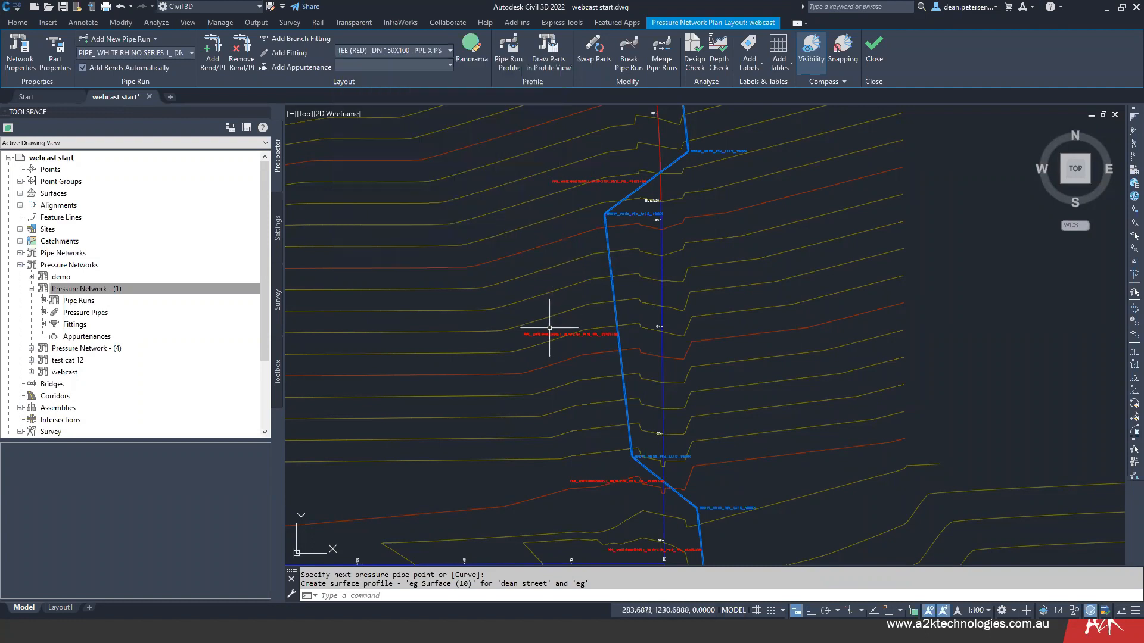
- Add the reducing tee fitting on the pipe just south of the 60° bend on the alignment's west side
click(287, 53)
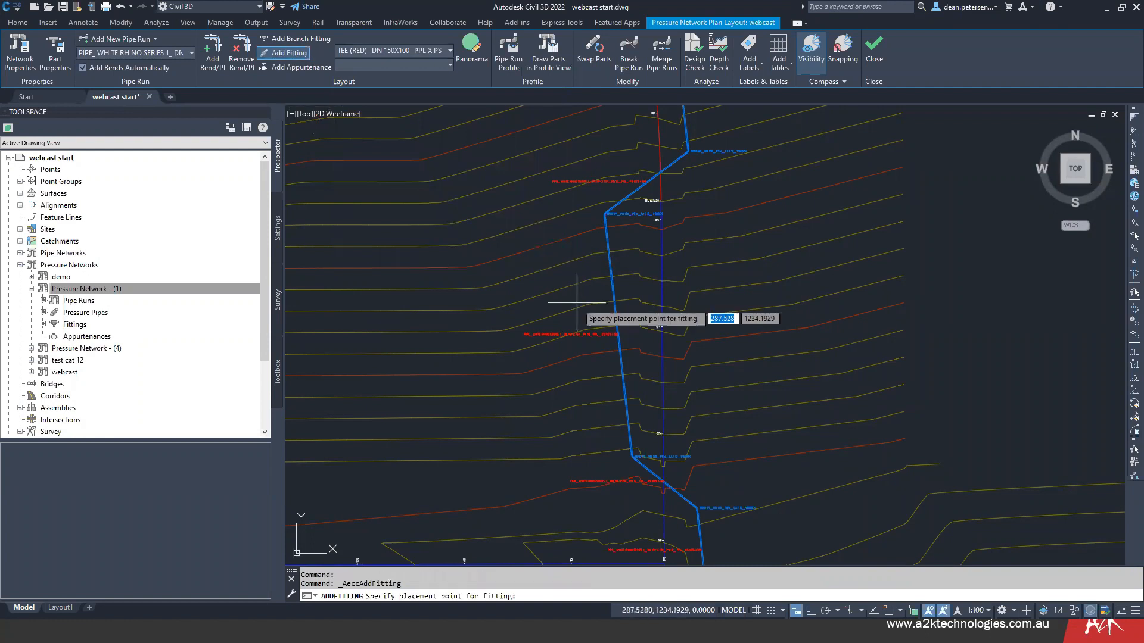
click(300, 39)
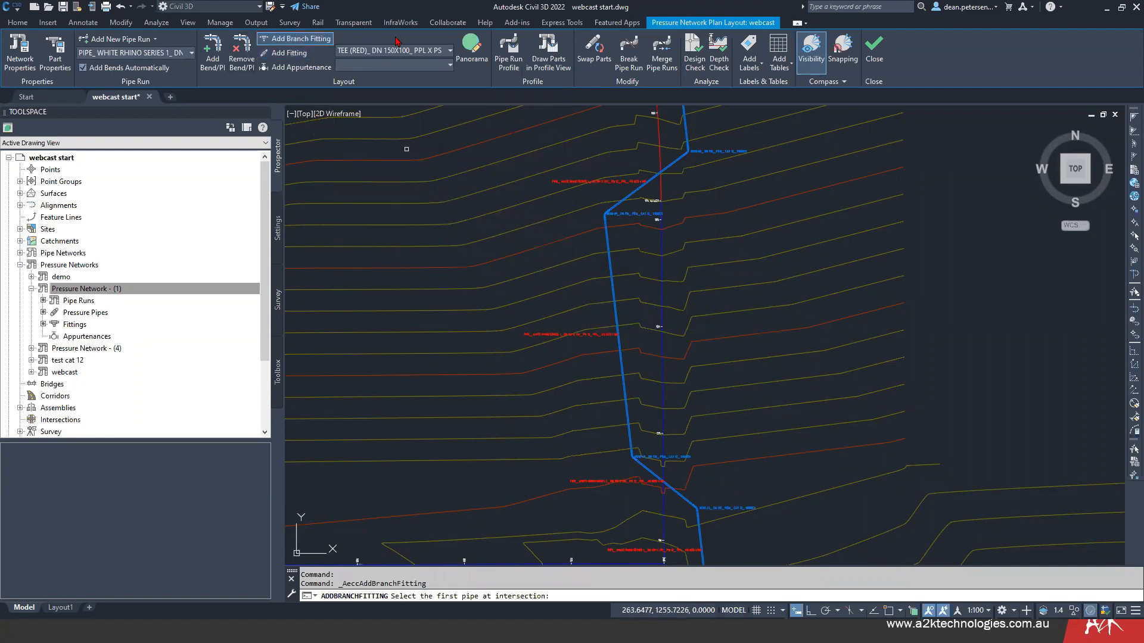
click(288, 53)
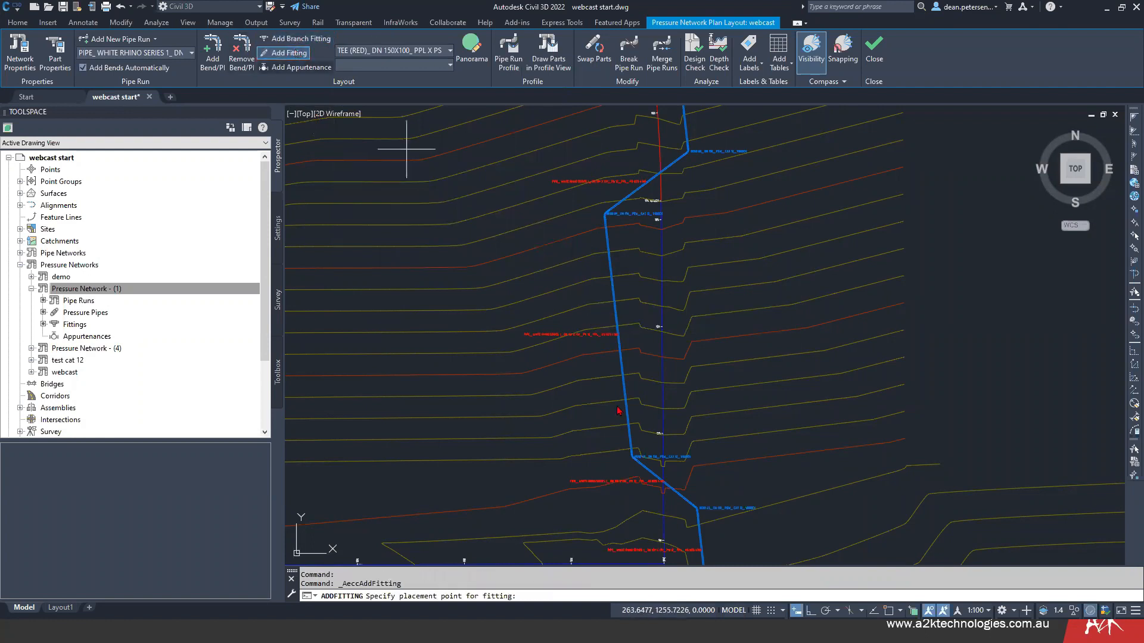
scroll(602, 298, up, 6)
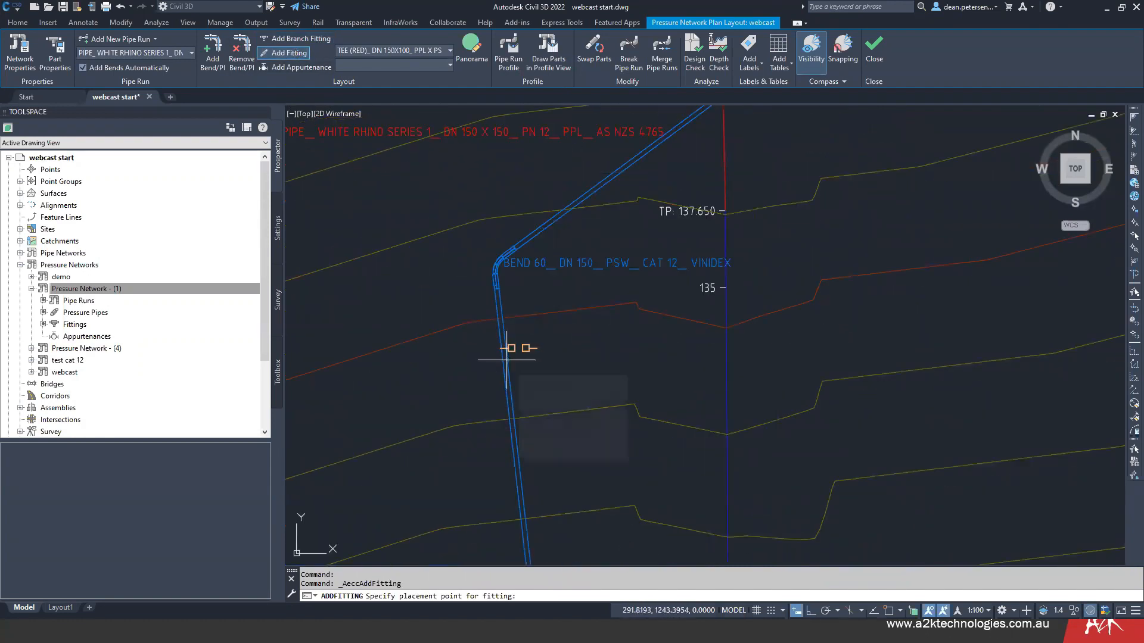
click(506, 360)
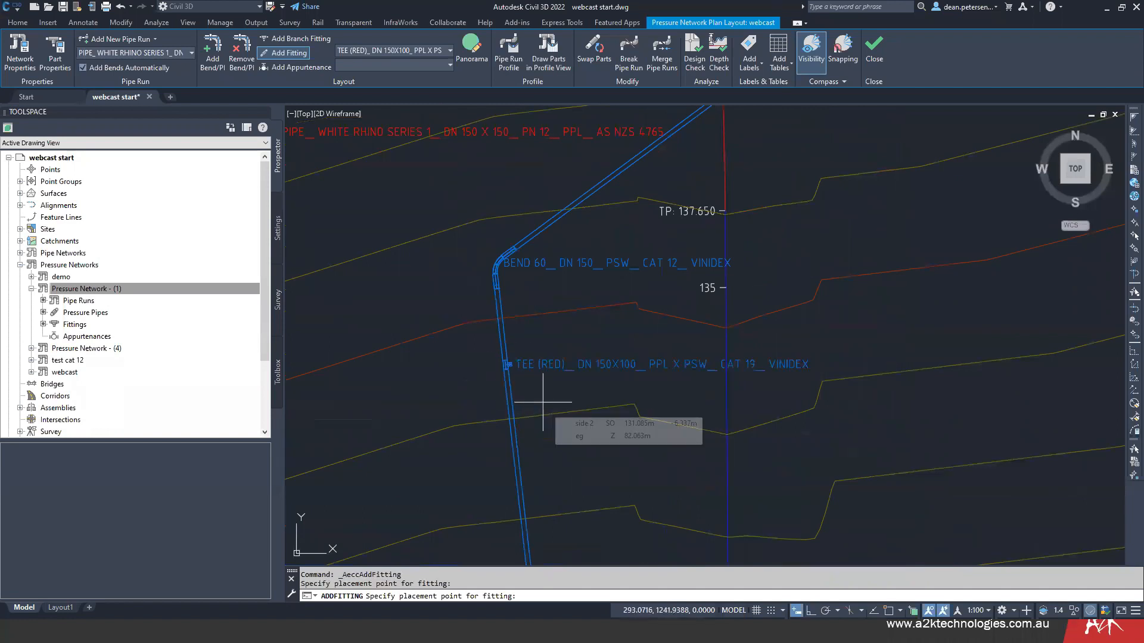
key(Escape)
- Flip the new reducing tee so its branch faces west, and clear the selection
scroll(502, 370, up, 3)
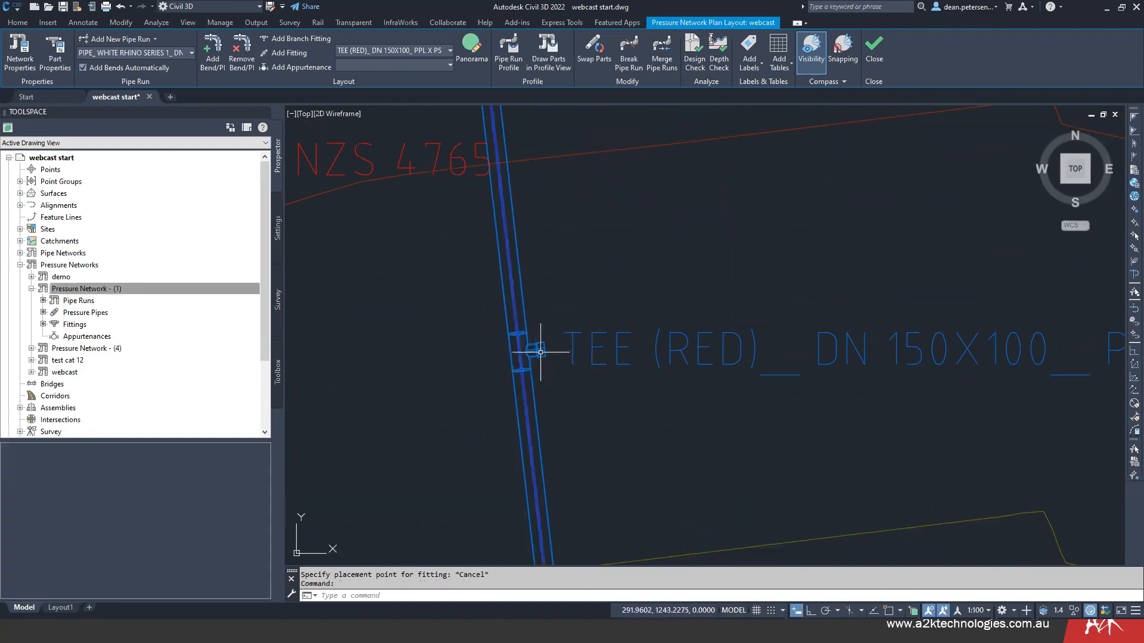
click(540, 353)
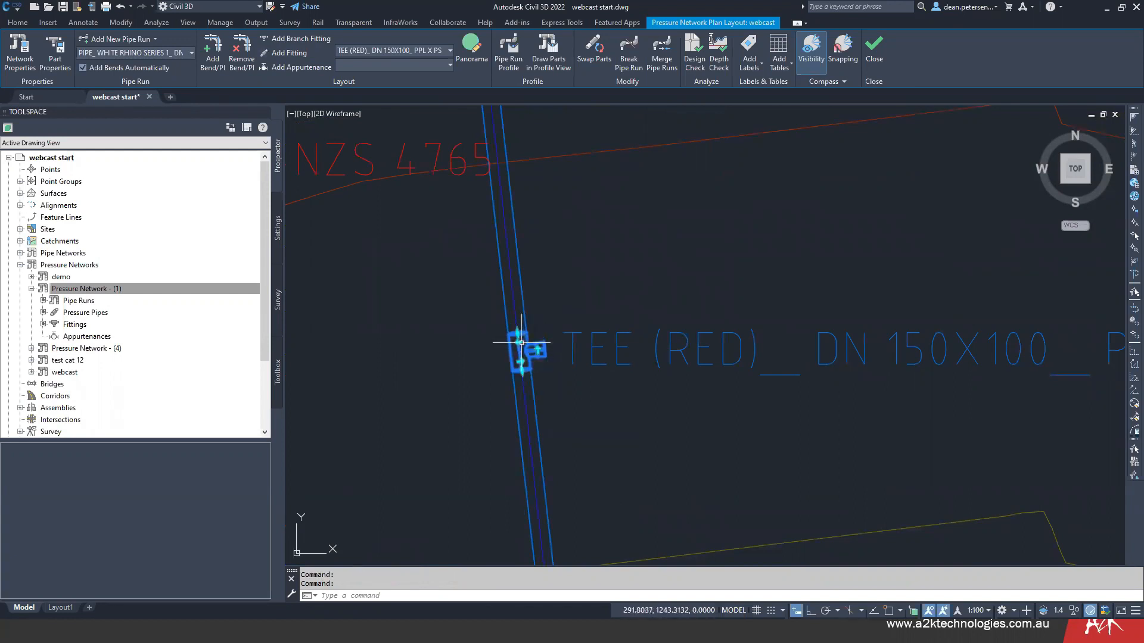
click(519, 342)
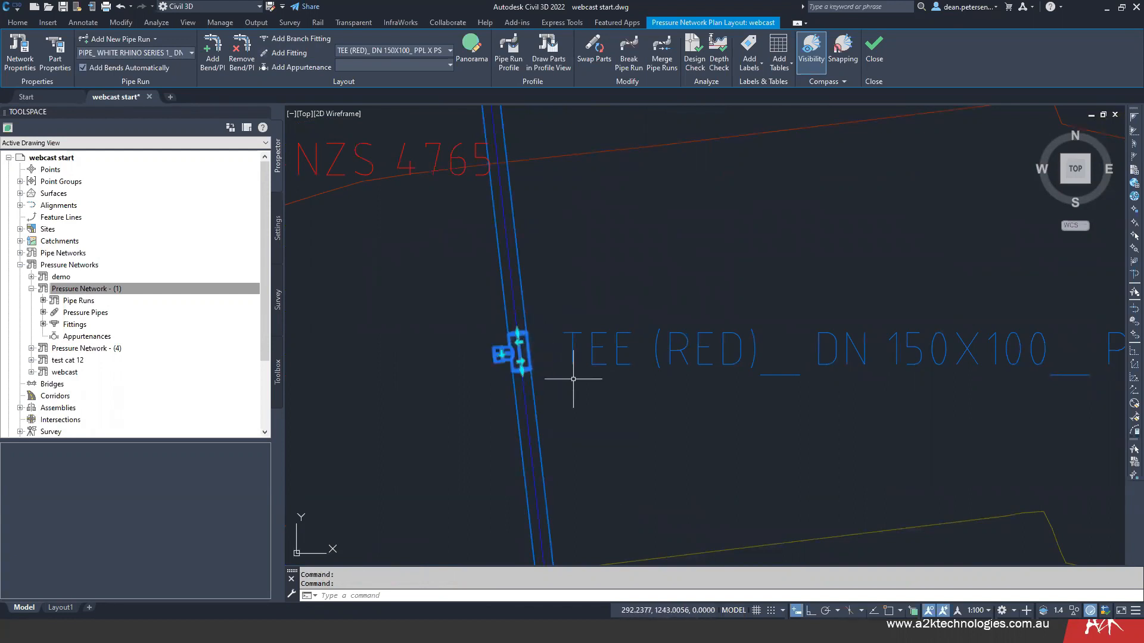
key(Escape)
- Select the pipe run and move its northern 60° bend, east of the alignment, slightly south
scroll(555, 346, down, 3)
middle_drag(549, 310, 544, 524)
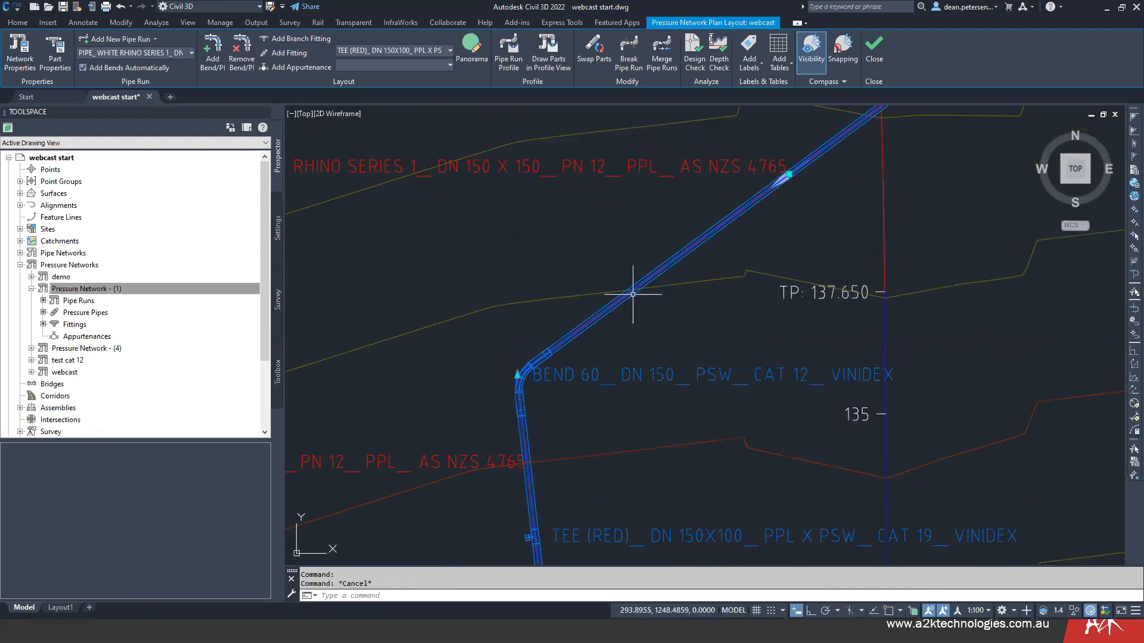
scroll(527, 405, down, 4)
middle_drag(684, 319, 602, 428)
scroll(620, 396, up, 4)
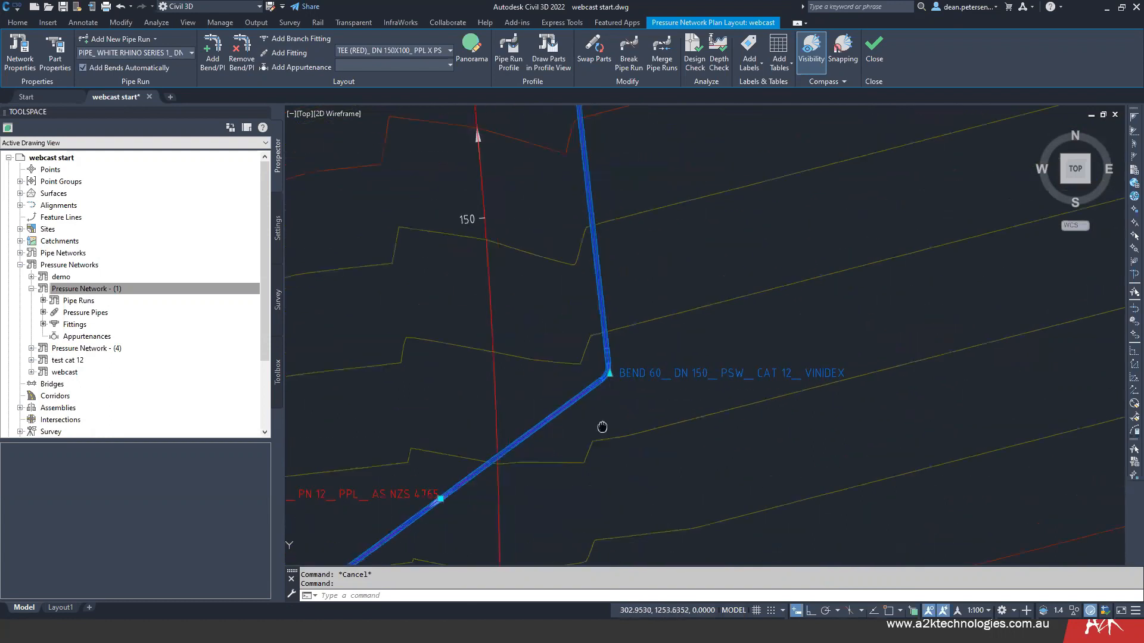
scroll(600, 374, down, 2)
scroll(600, 374, down, 2)
scroll(587, 376, up, 5)
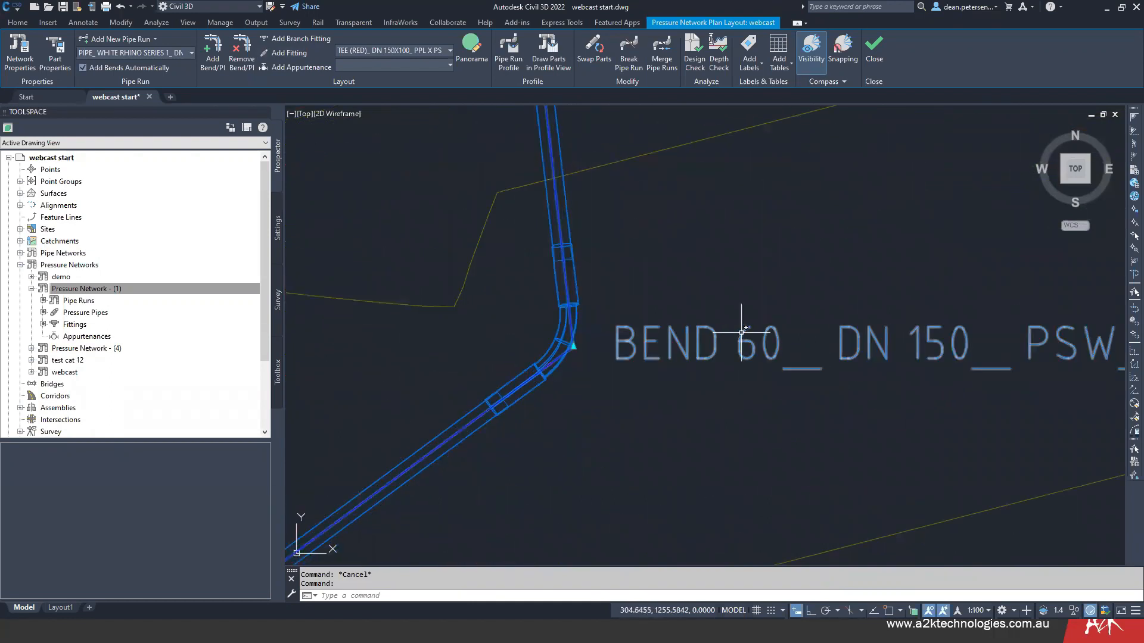
click(573, 345)
click(589, 461)
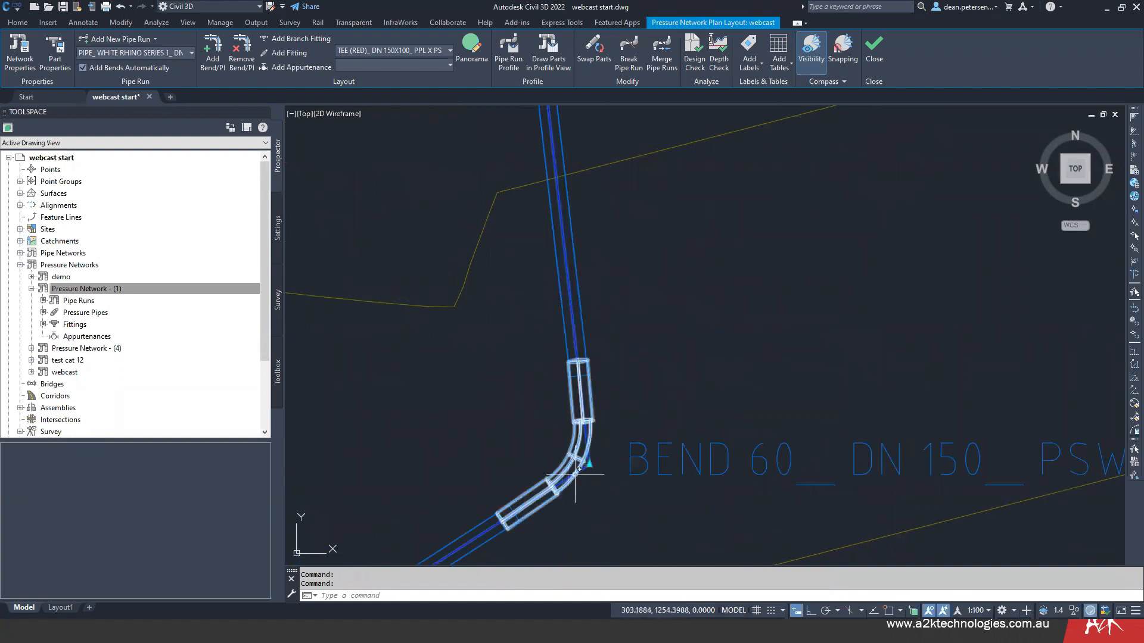
- Examine closely how the adjoining pipes connect to both ends of the moved 60° bend
scroll(493, 437, down, 3)
middle_drag(493, 436, 492, 242)
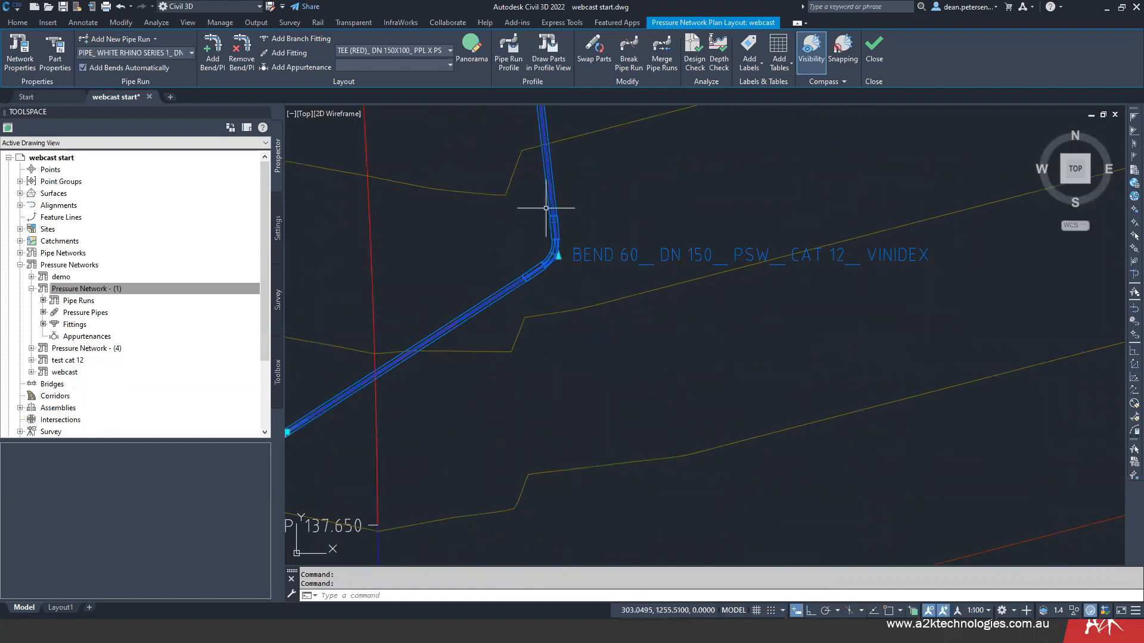
scroll(531, 256, up, 2)
scroll(531, 278, up, 4)
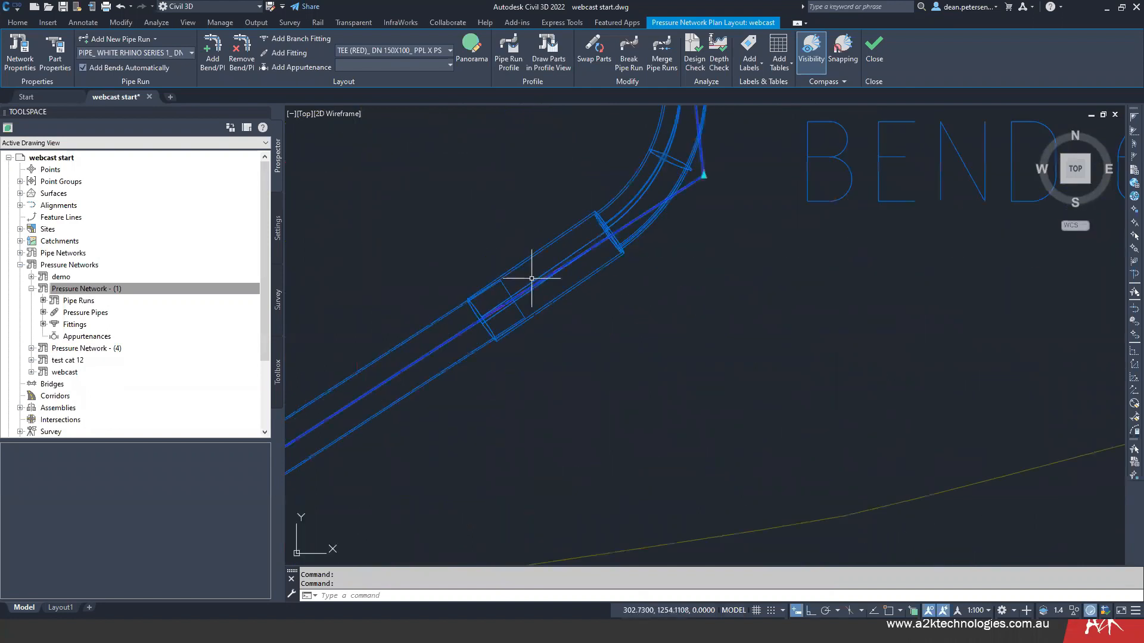
middle_drag(523, 292, 430, 586)
scroll(618, 362, up, 5)
scroll(652, 367, down, 2)
mouse_move(490, 380)
middle_down()
mouse_move(478, 563)
mouse_move(508, 497)
middle_up()
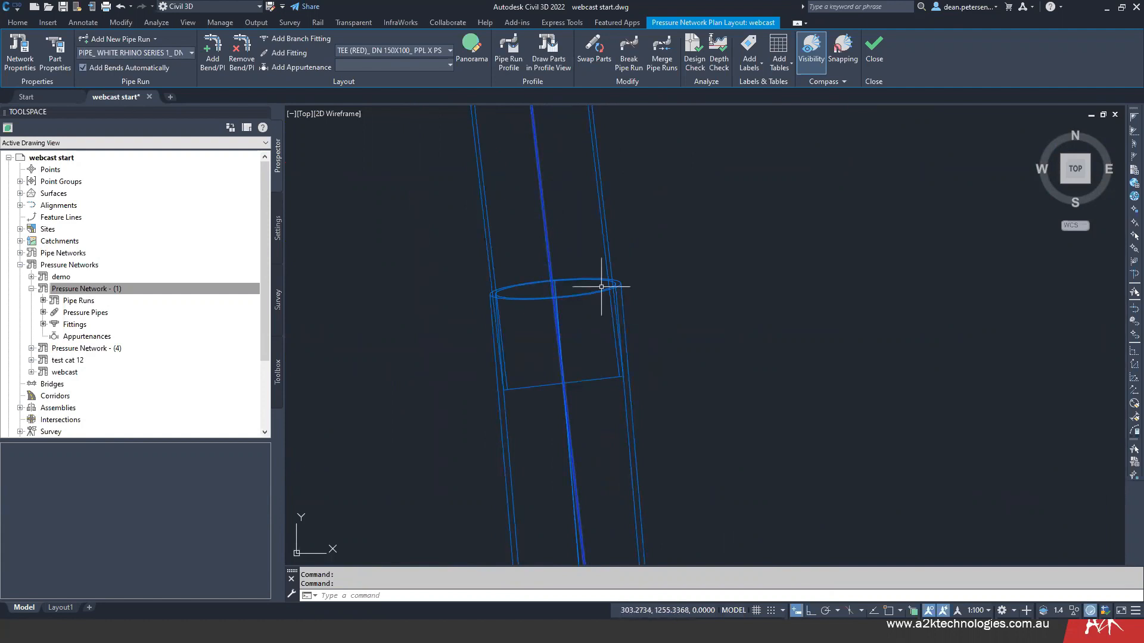
- Move the 60° bend's PI about 6.4 units south so that the run's corner becomes a 90° bend
scroll(531, 310, up, 4)
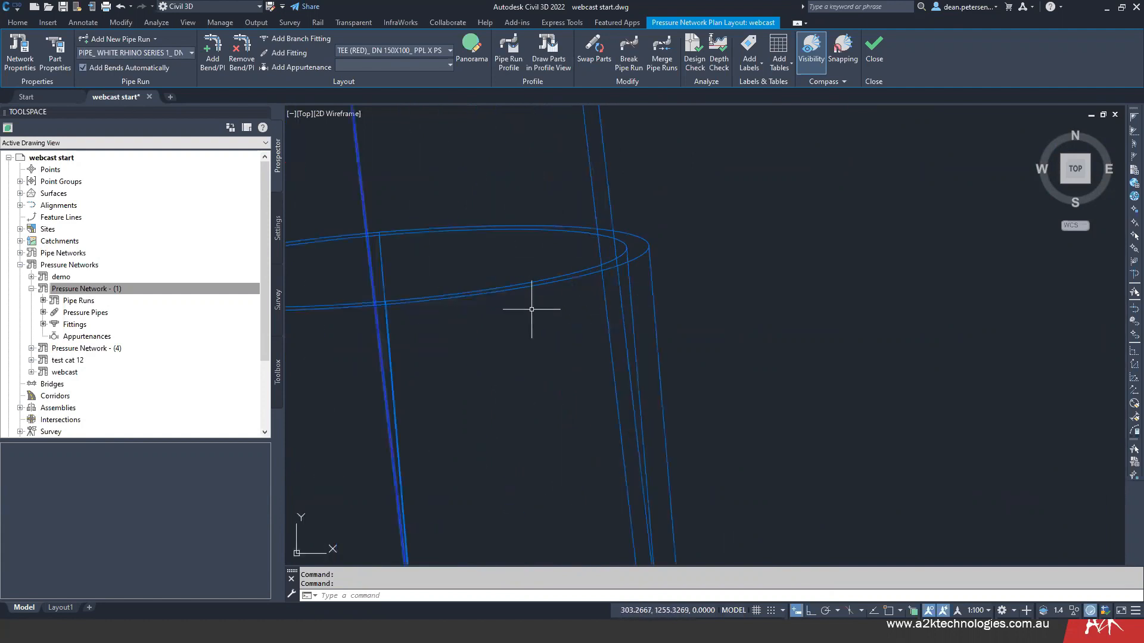
scroll(537, 332, down, 2)
scroll(537, 332, down, 2)
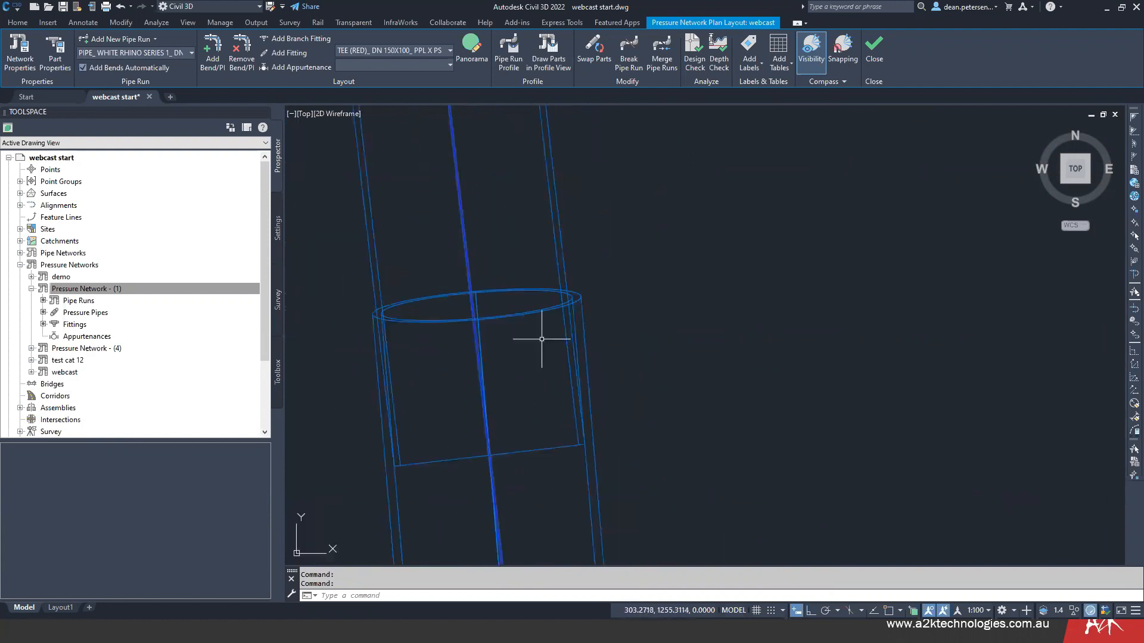
scroll(526, 391, down, 5)
middle_drag(477, 409, 485, 209)
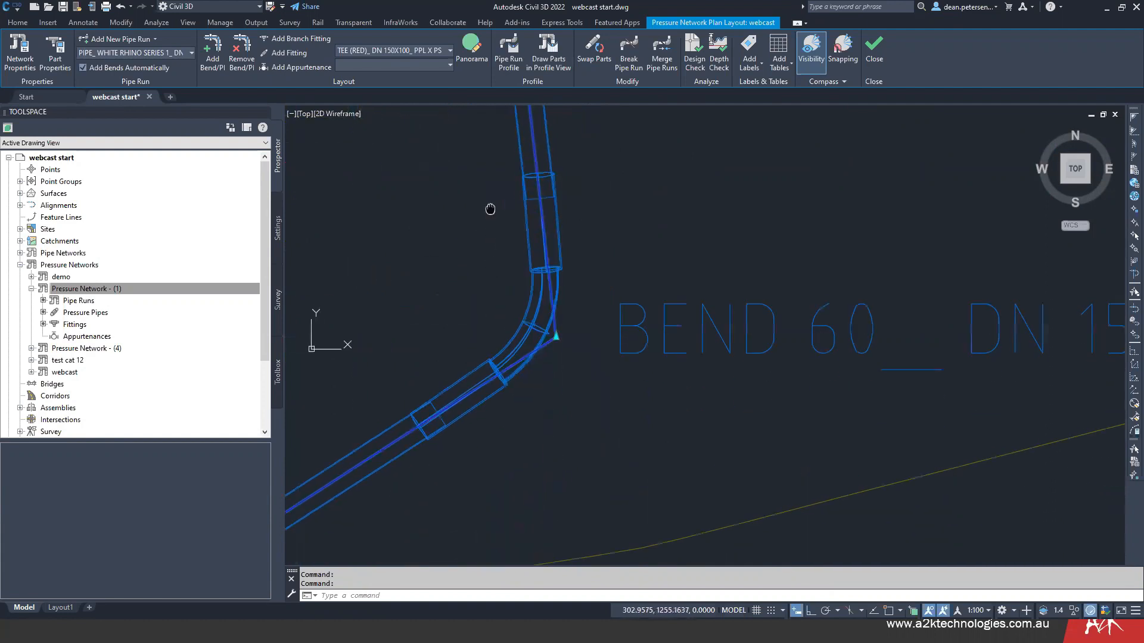
click(556, 334)
scroll(556, 417, down, 6)
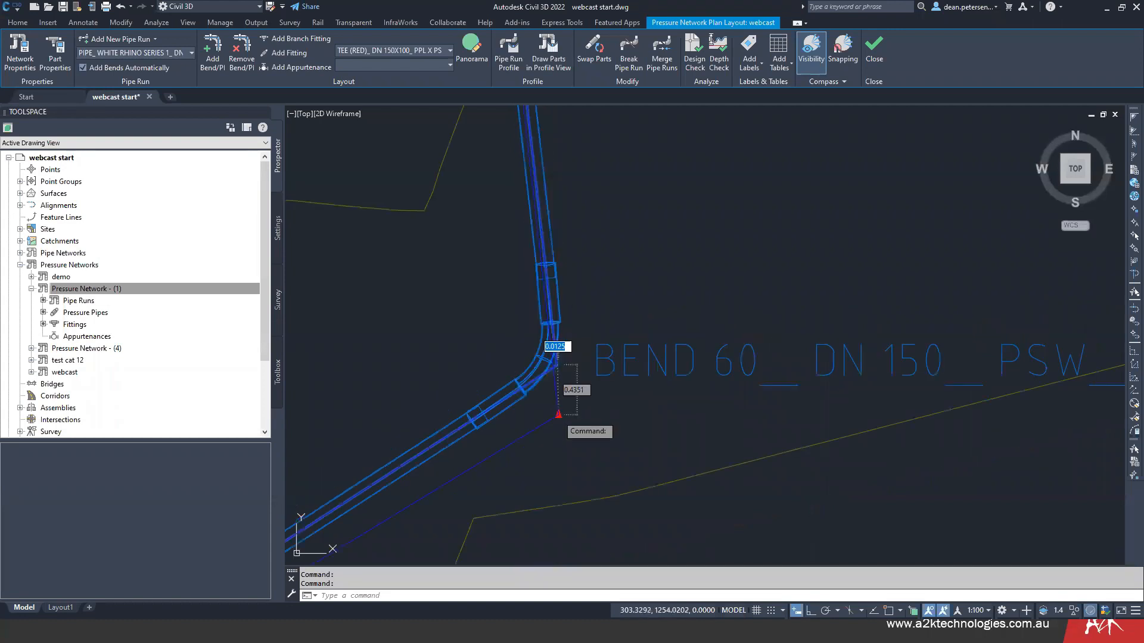
middle_drag(557, 421, 563, 240)
middle_drag(590, 458, 591, 379)
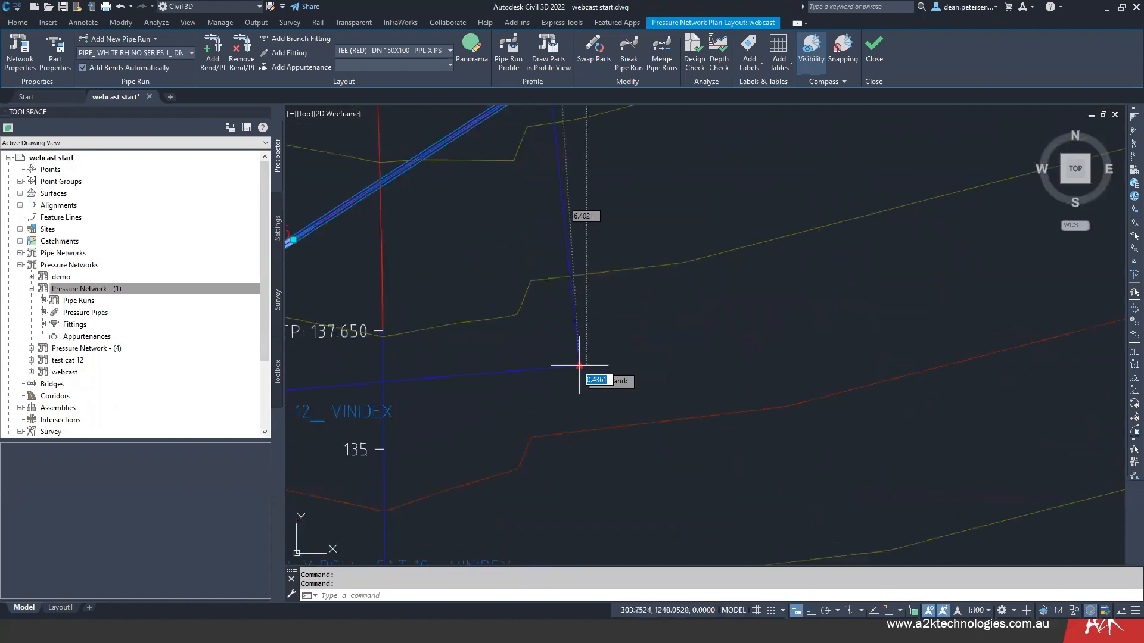
click(575, 353)
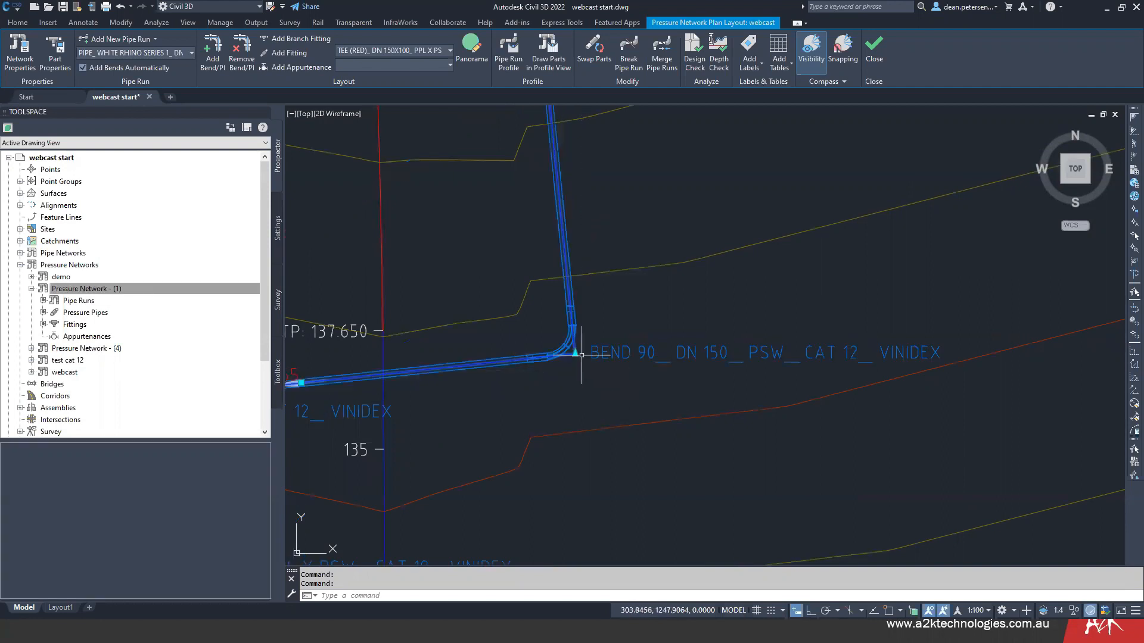
- Select the 90° DN 150 bend at the moved corner and start swapping it for another pressure part
scroll(581, 352, up, 5)
scroll(569, 359, down, 5)
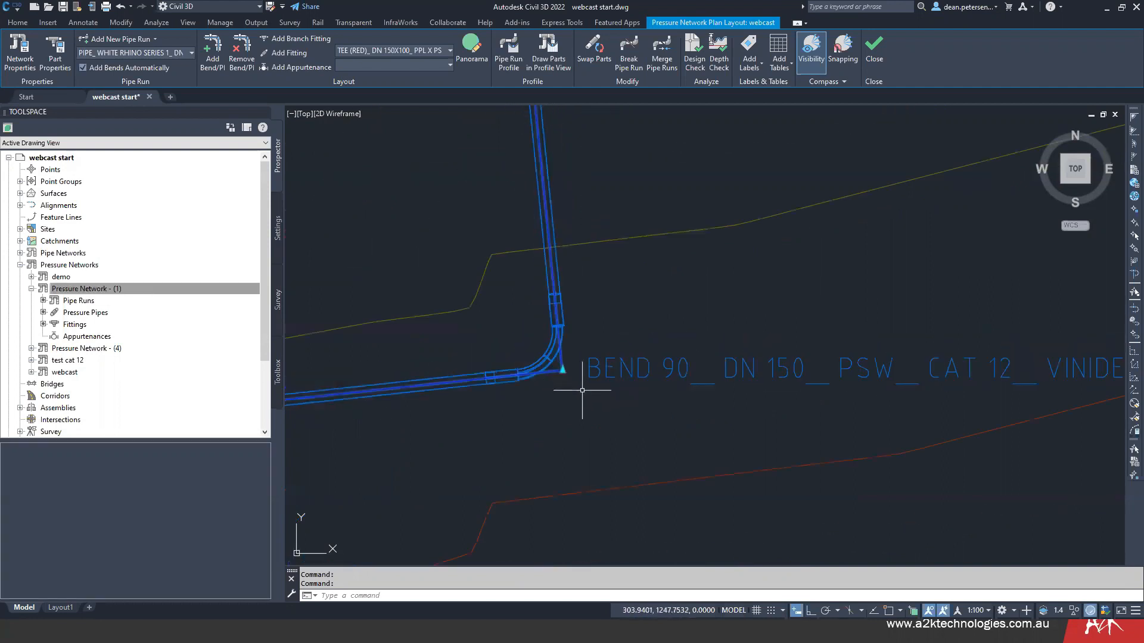
mouse_move(570, 358)
middle_down()
mouse_move(493, 295)
mouse_move(463, 328)
middle_up()
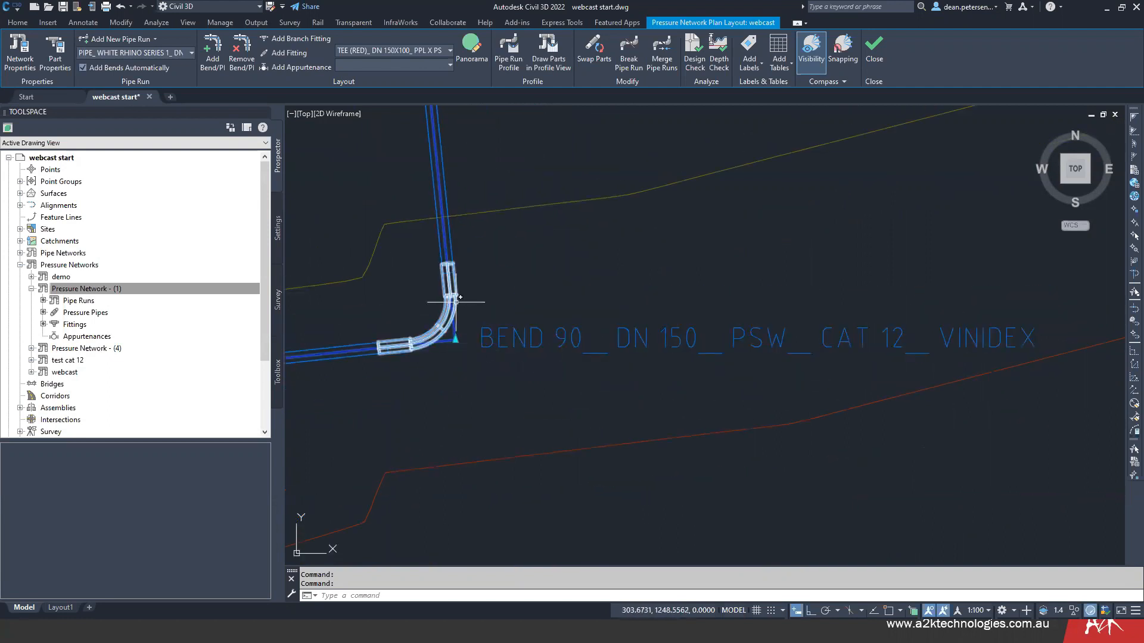
mouse_move(455, 301)
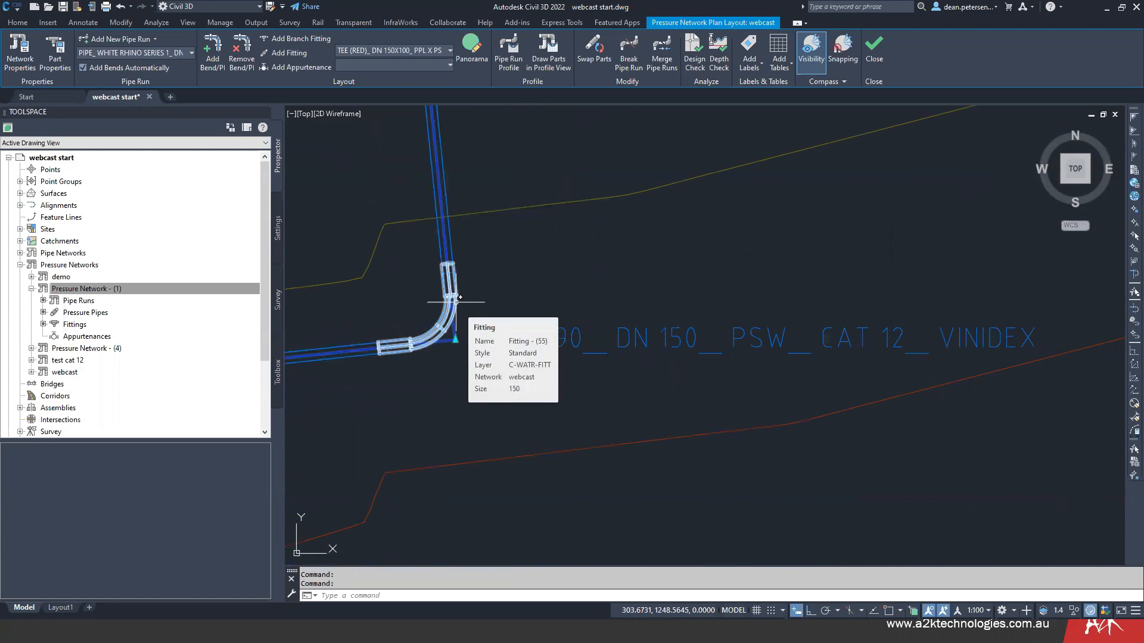
click(454, 304)
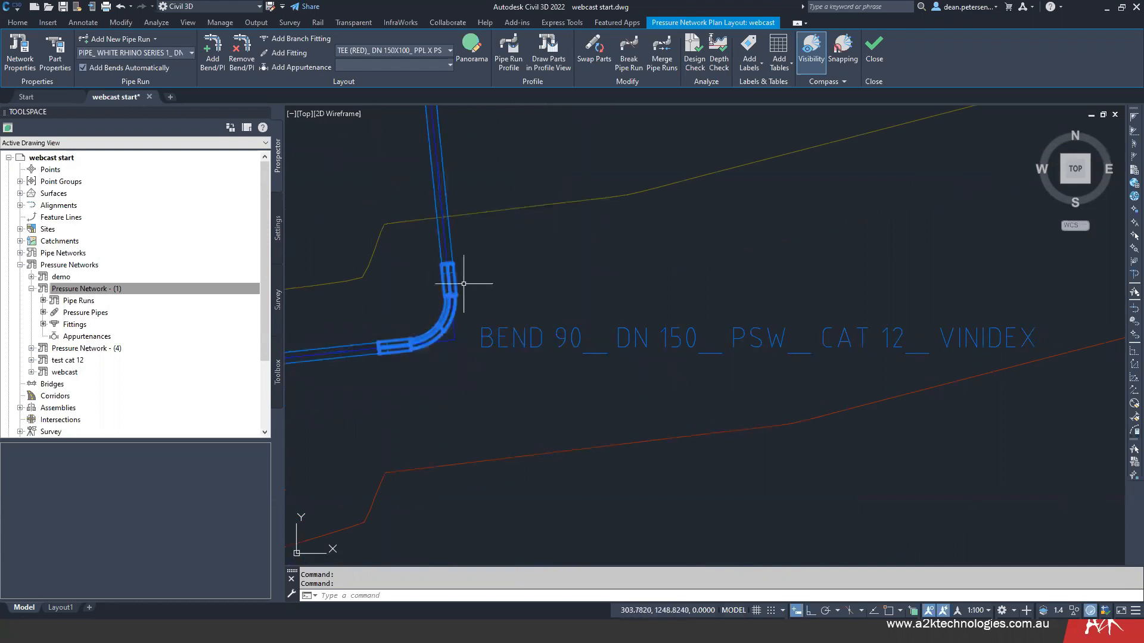
right_click(503, 290)
click(532, 467)
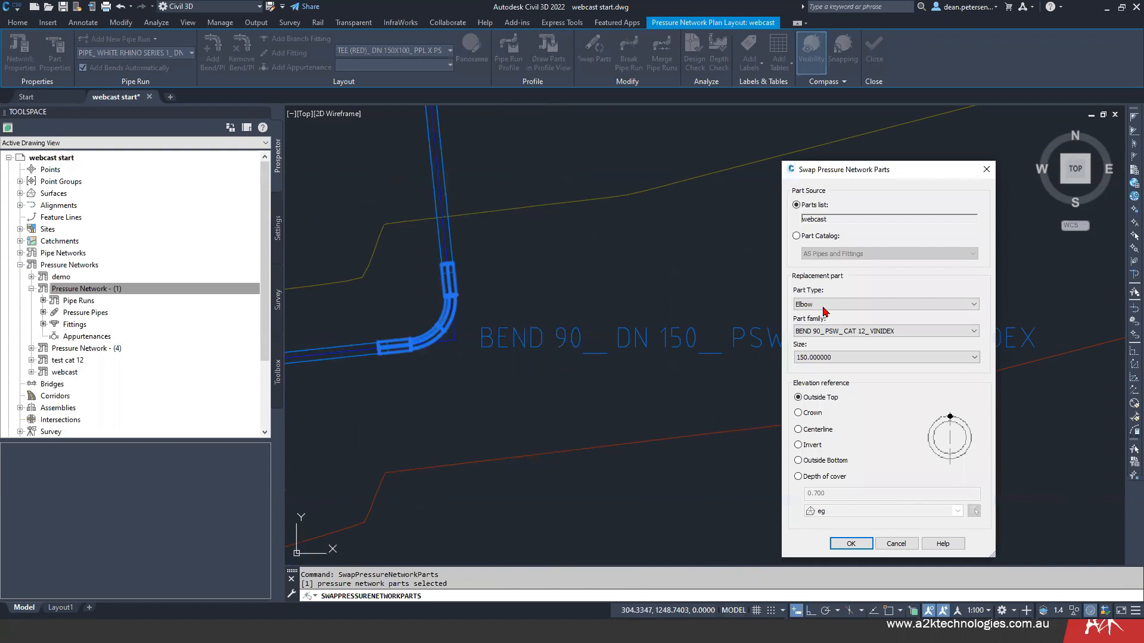
- Choose the BEND 90 (RED)_PSW_CAT 15_VINIDEX replacement family and check which sizes and other elbow families are offered
click(905, 338)
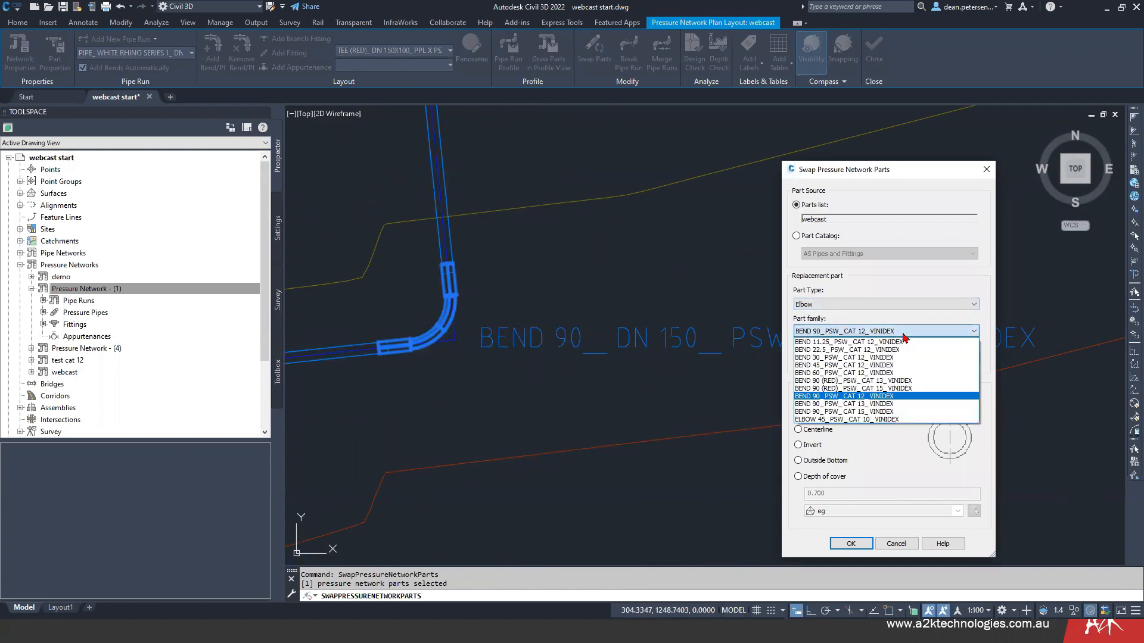
click(905, 389)
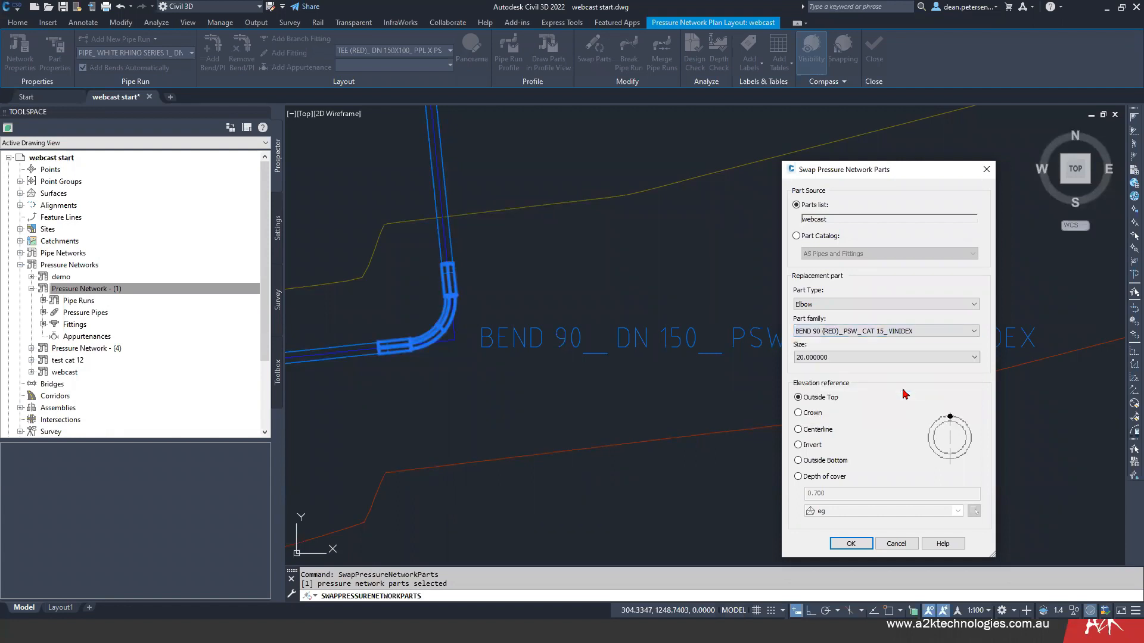
click(855, 361)
click(855, 367)
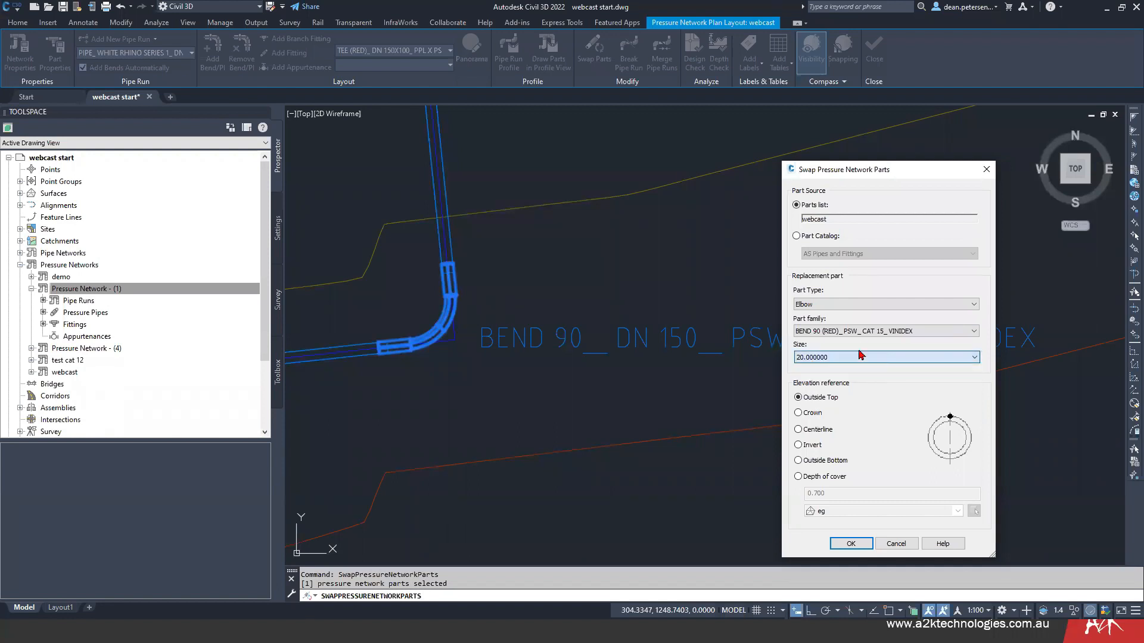
click(932, 333)
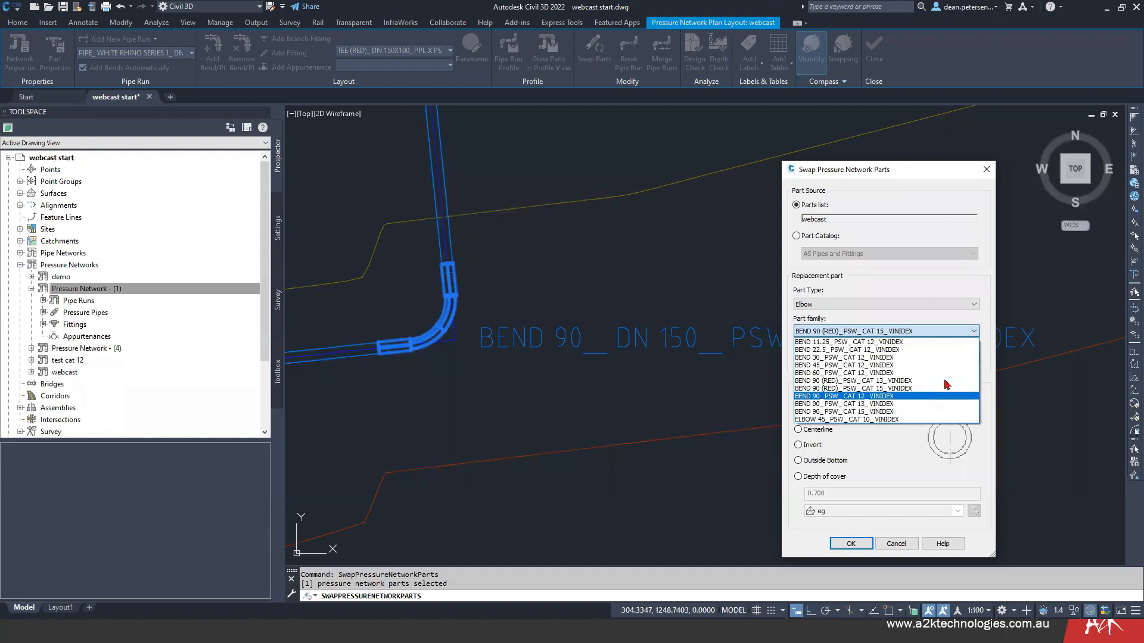
click(841, 309)
click(850, 357)
click(850, 365)
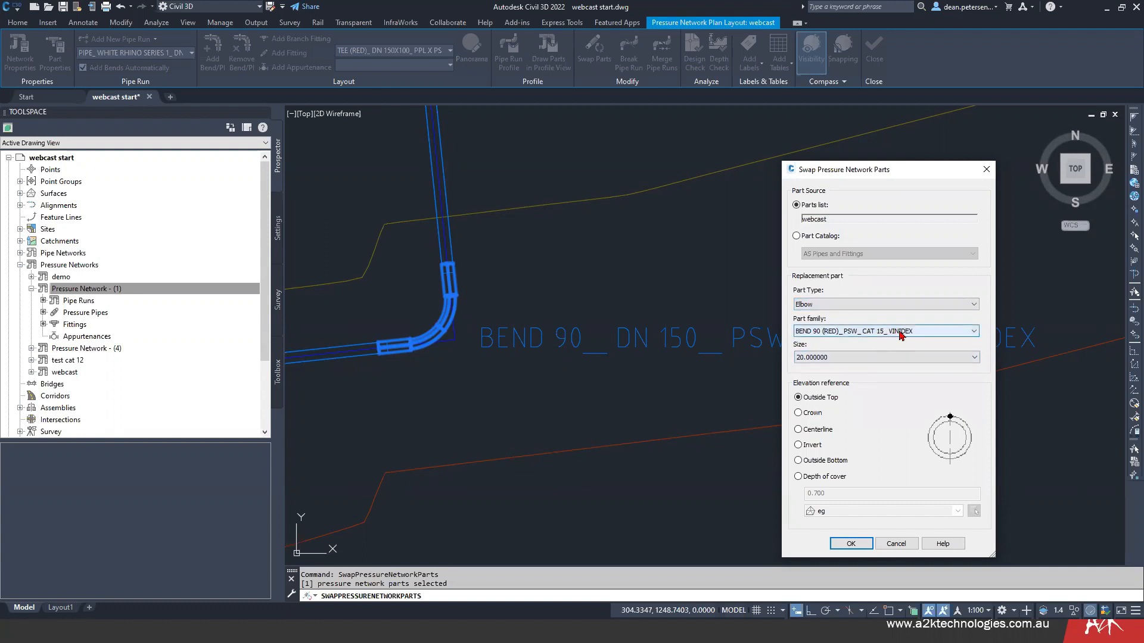
- Change the replacement family to BEND 90_PSW_CAT 15_VINIDEX and check its available sizes
click(923, 334)
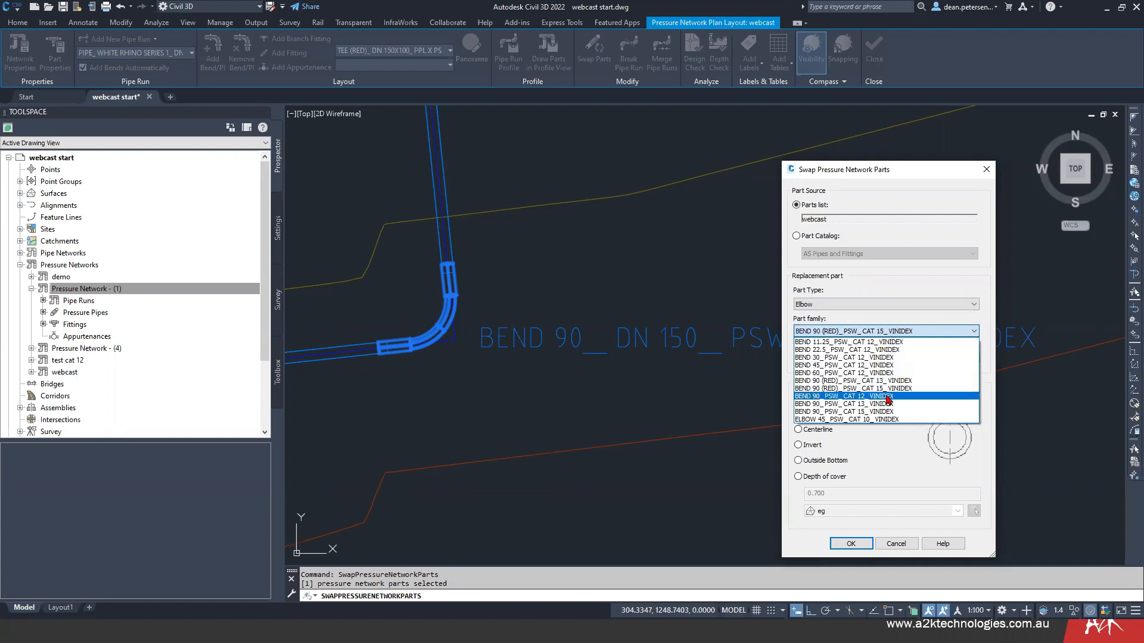
click(908, 415)
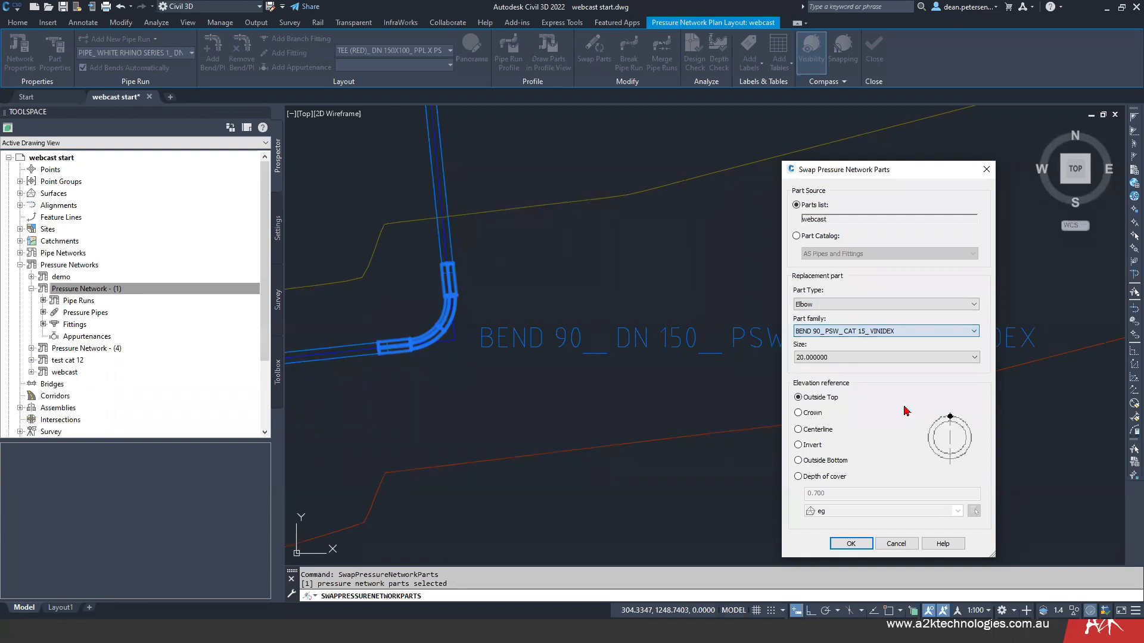
click(852, 358)
click(852, 358)
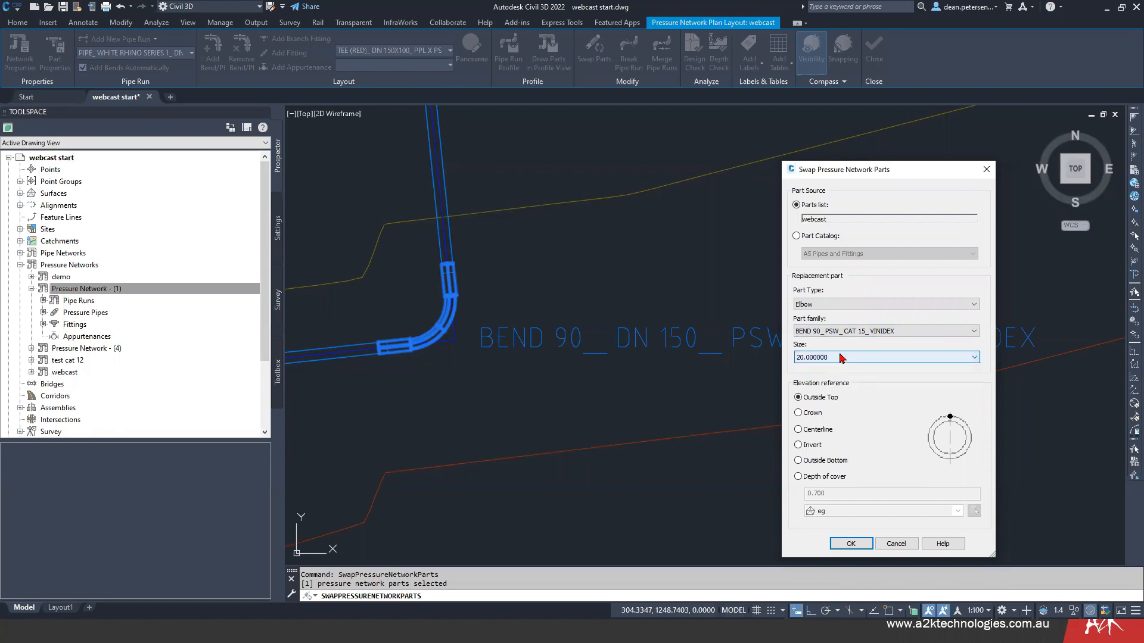
- Set the replacement part type to Coupling and review its part families and sizes
click(840, 305)
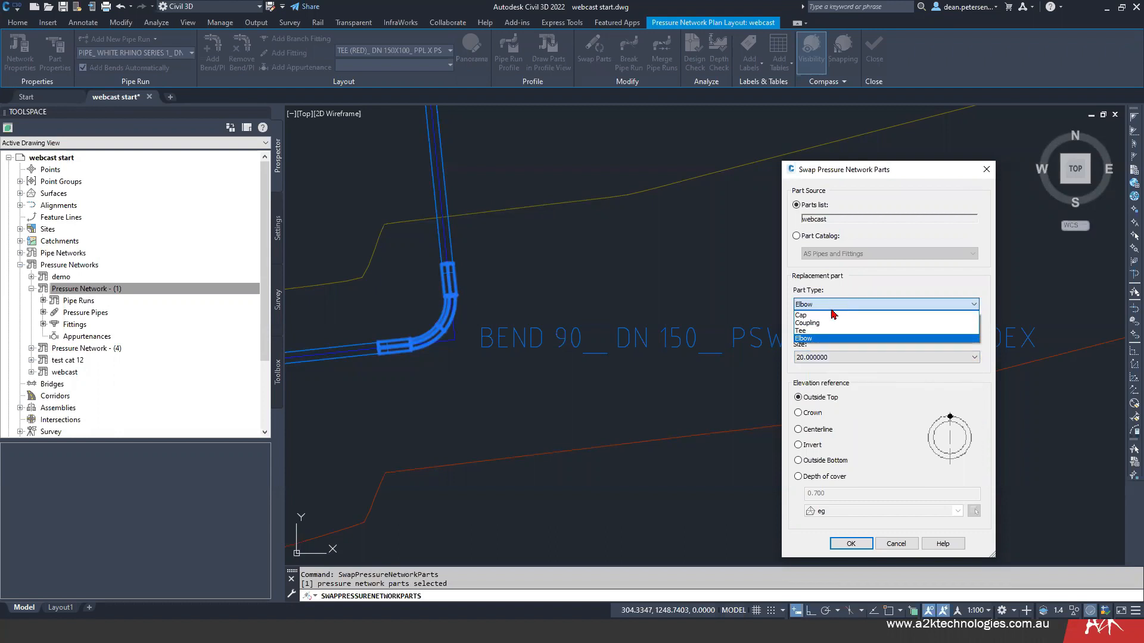
click(822, 323)
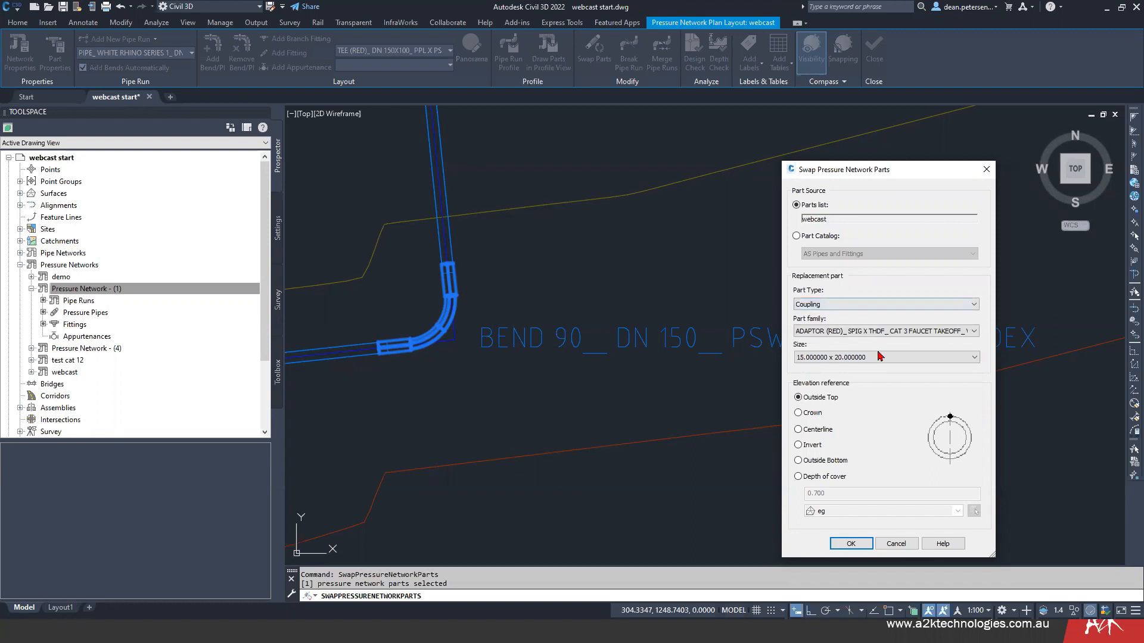
click(914, 332)
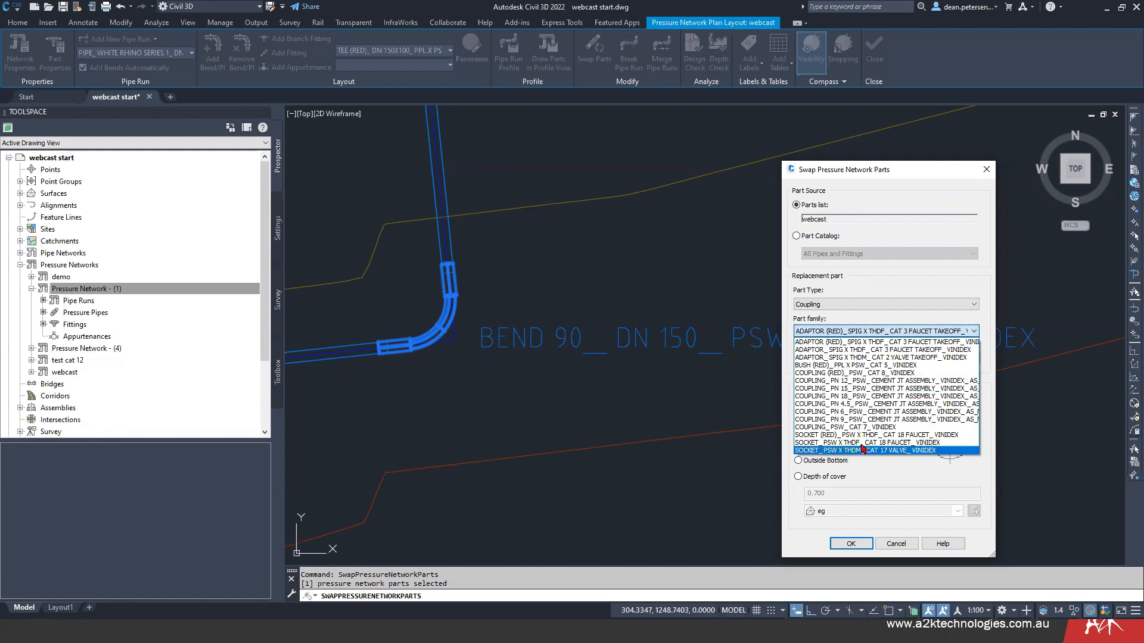
click(860, 328)
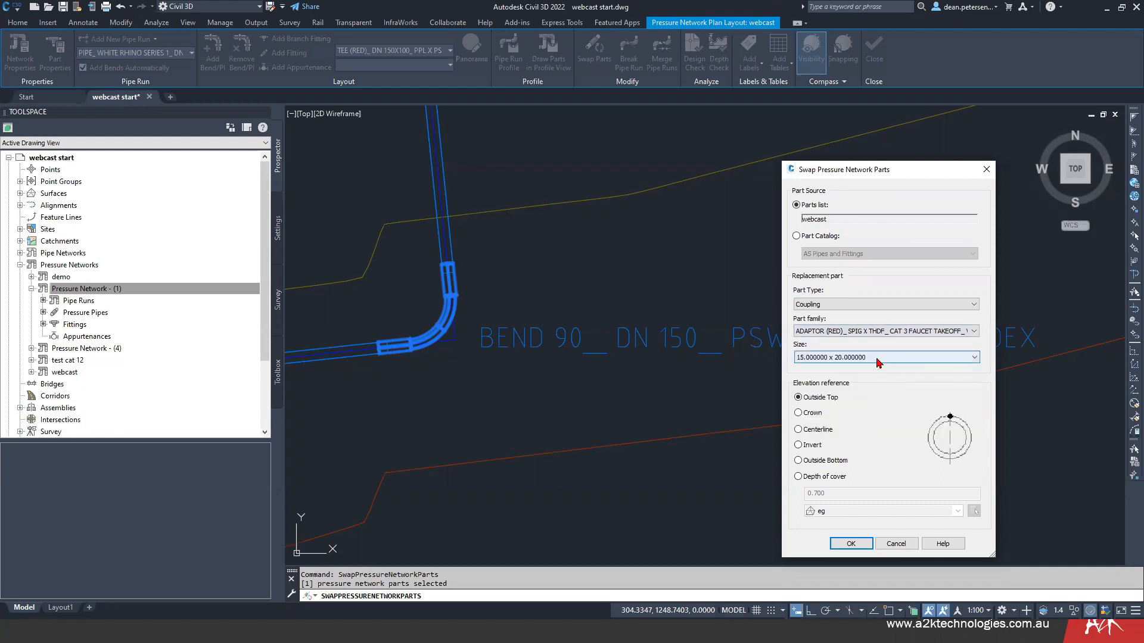
click(879, 359)
click(882, 359)
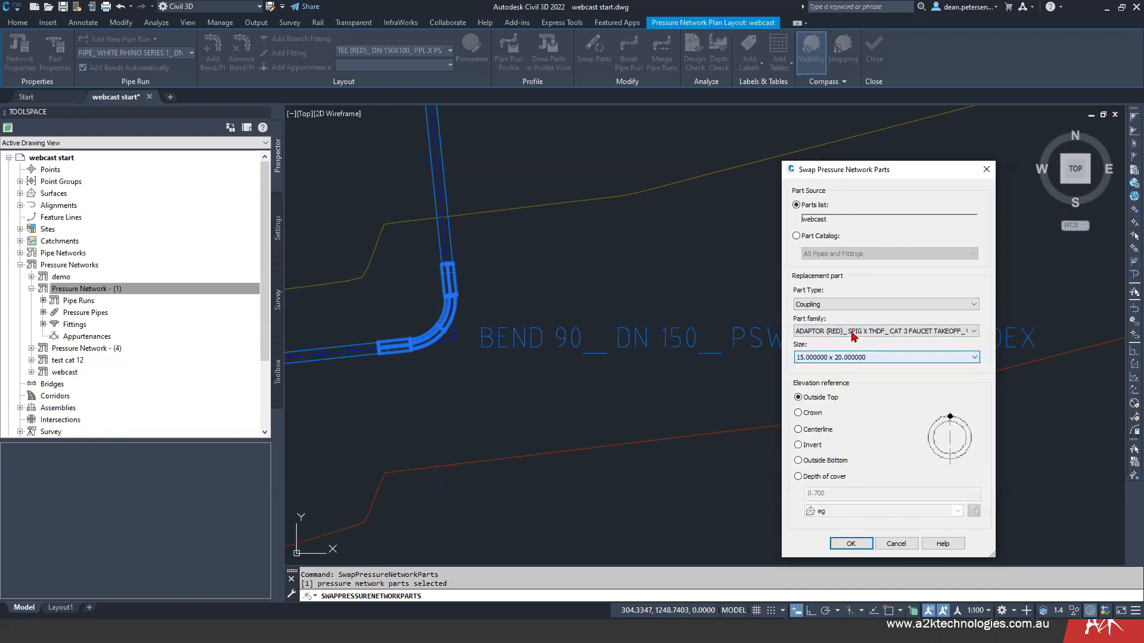
- Set the replacement part type back to Elbow, shift the swap dialog slightly, and list the elbow families
click(843, 305)
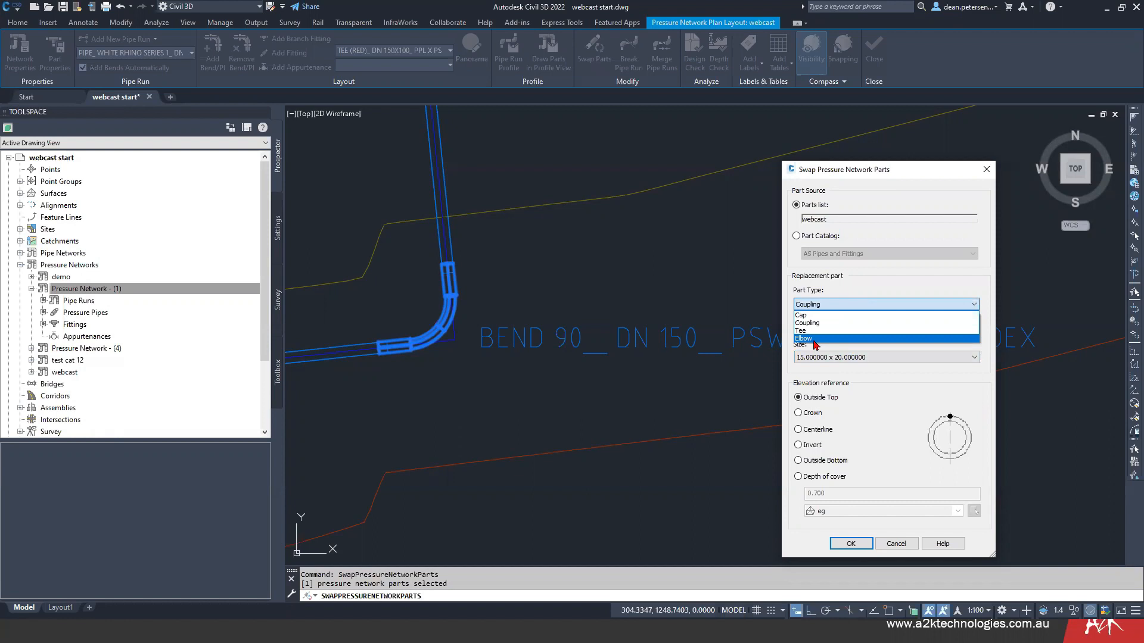
click(812, 338)
click(915, 332)
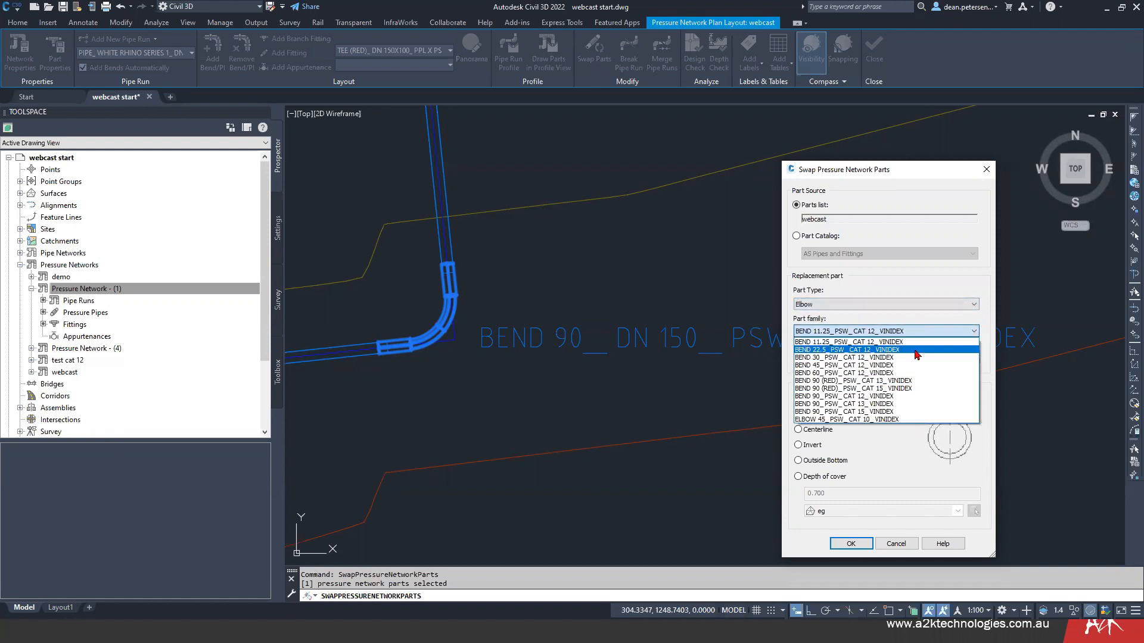
click(903, 173)
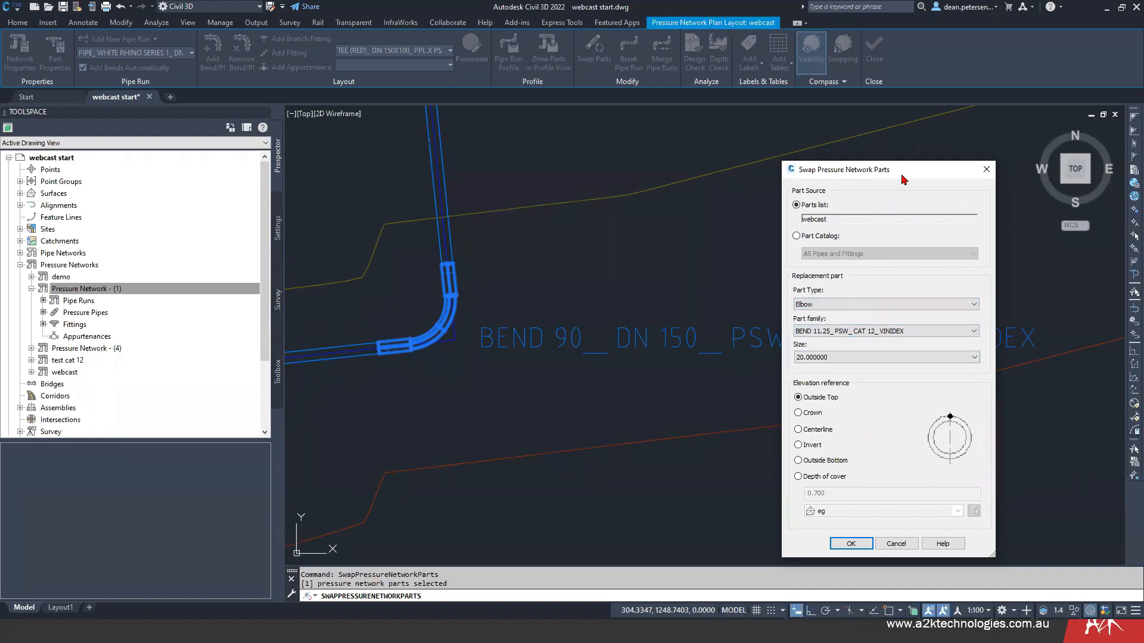
drag(902, 171, 876, 148)
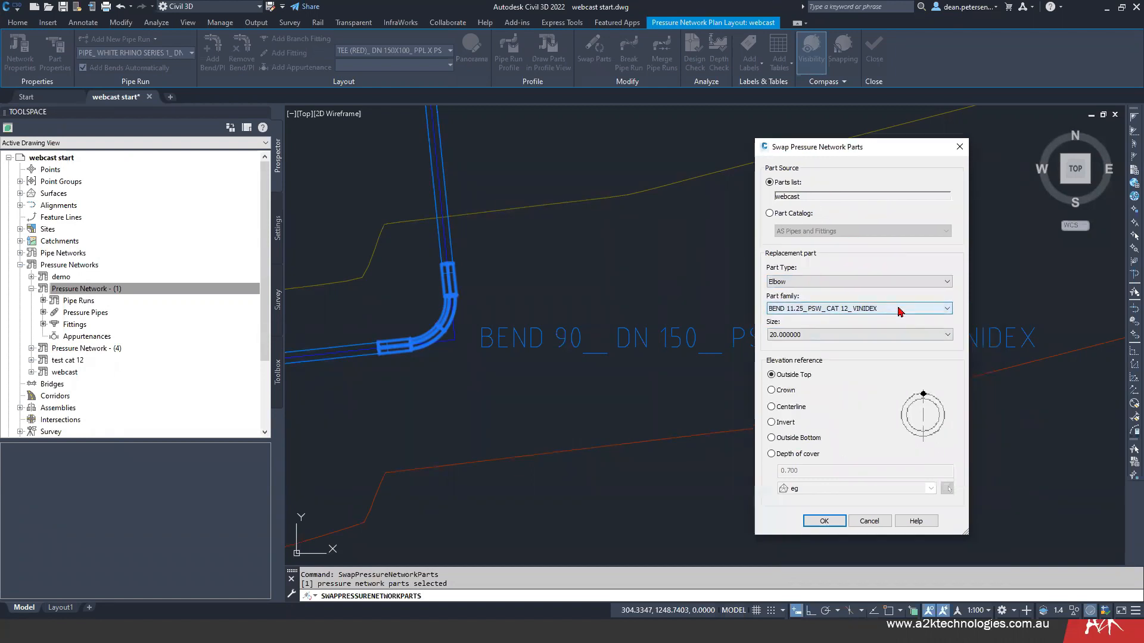
click(900, 311)
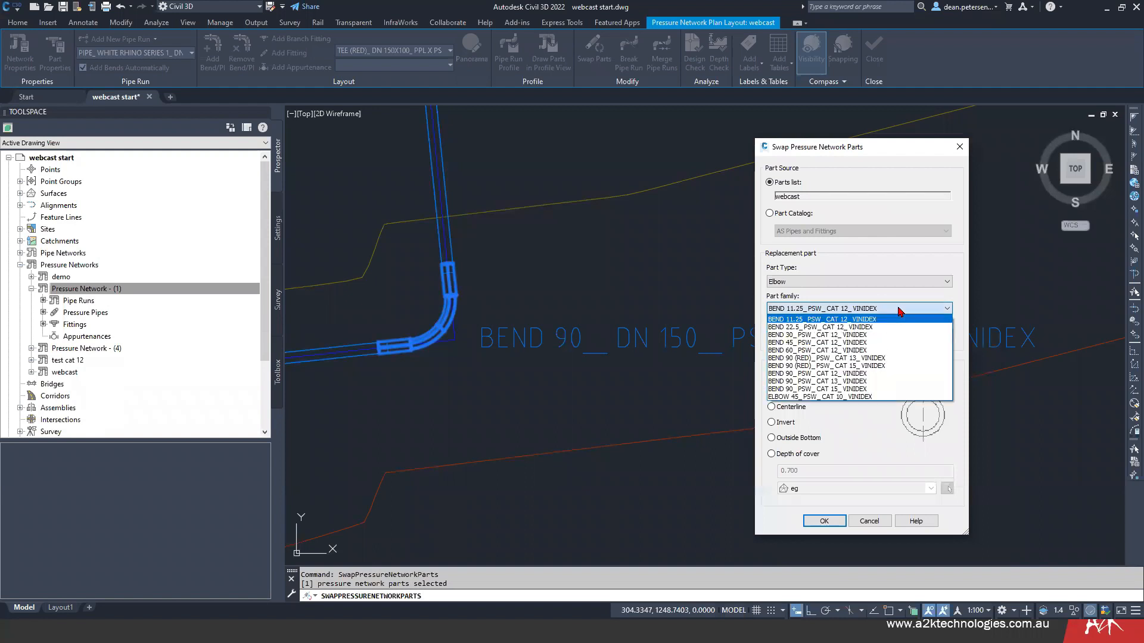
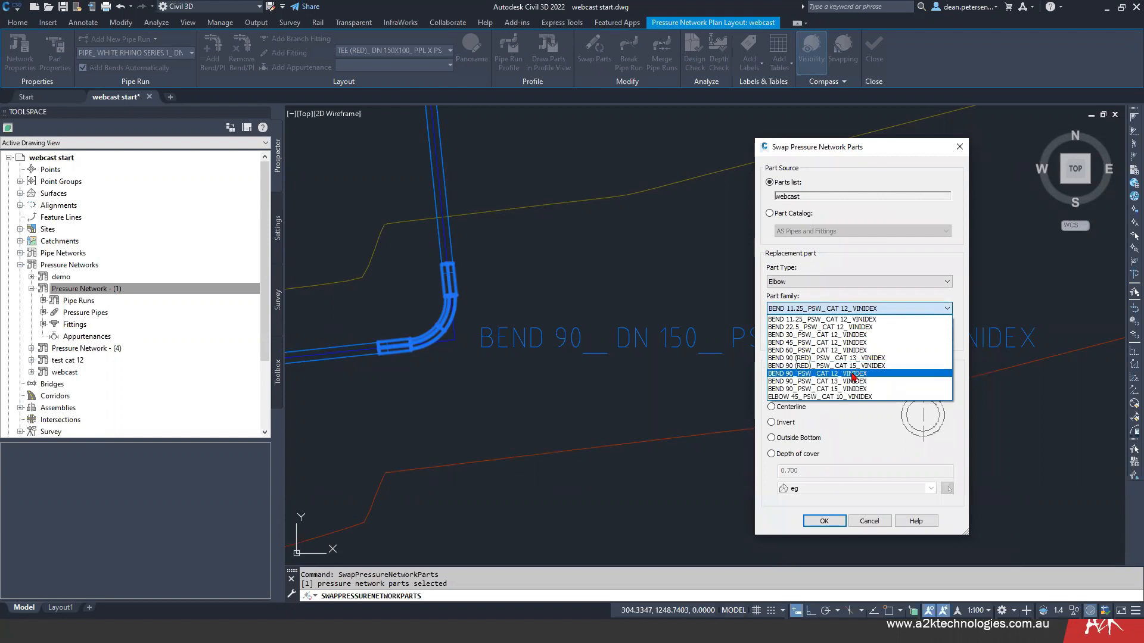
- Set the replacement family to BEND 90_PSW_CAT 12_VINIDEX with size 150
click(853, 374)
click(831, 334)
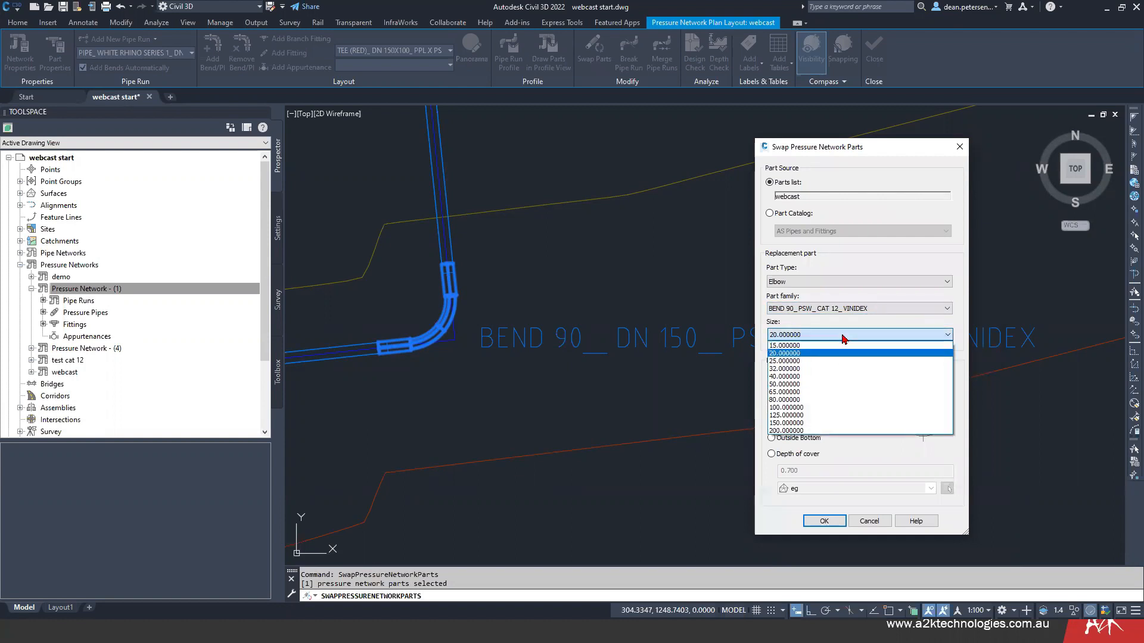
click(791, 424)
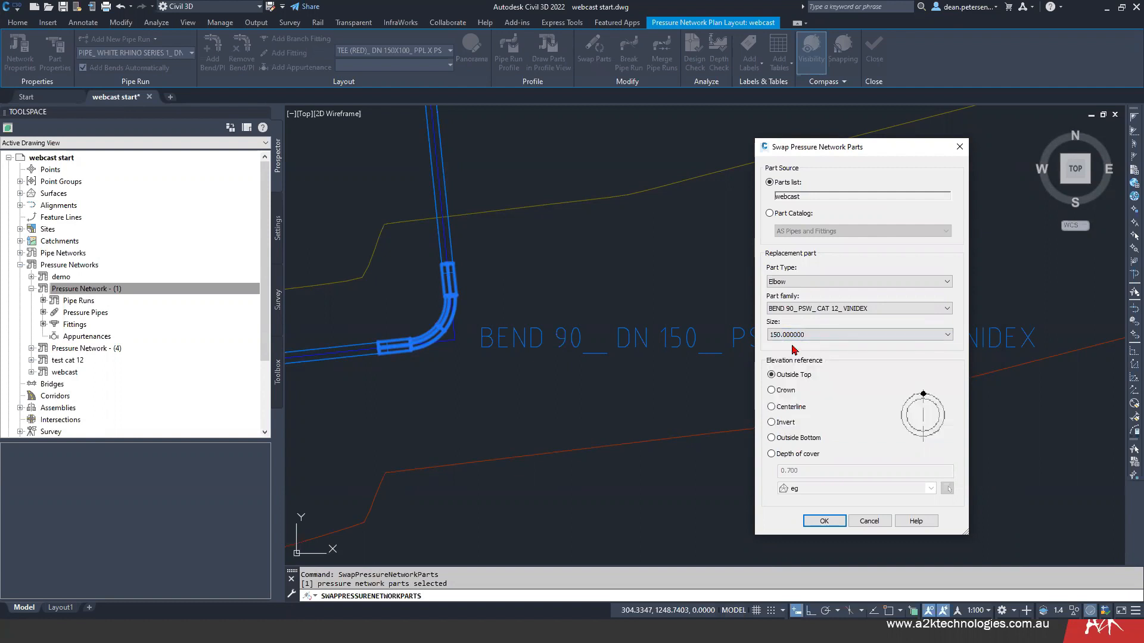
- Swap the selected bend for BEND 90_PSW_CAT 13_VINIDEX at size 150, using the centerline as elevation reference
click(878, 313)
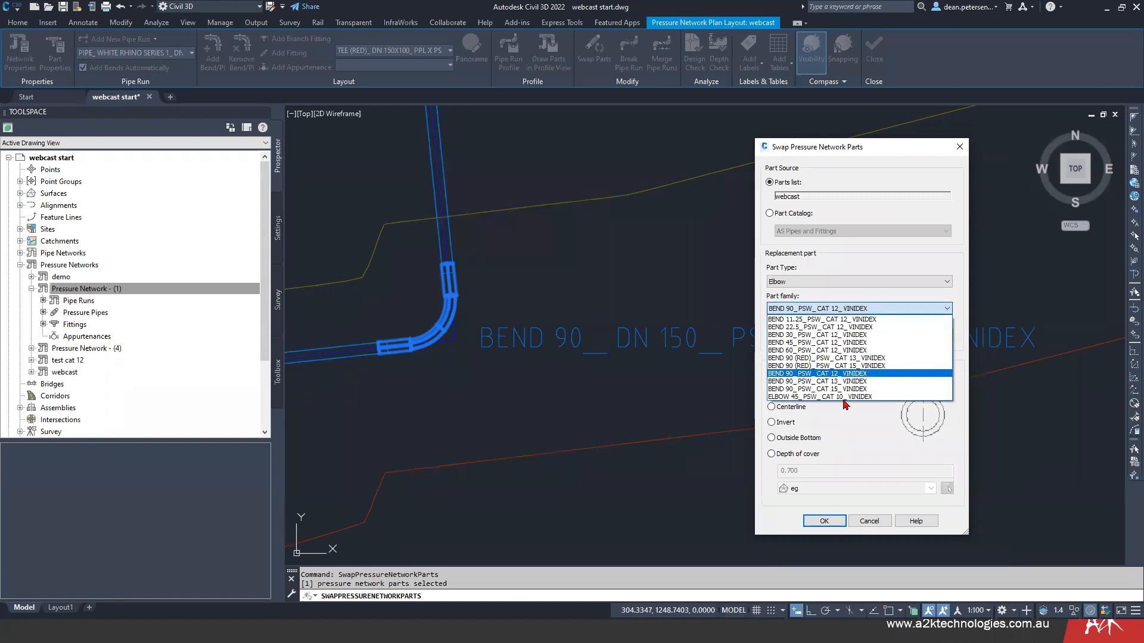
click(871, 381)
click(822, 336)
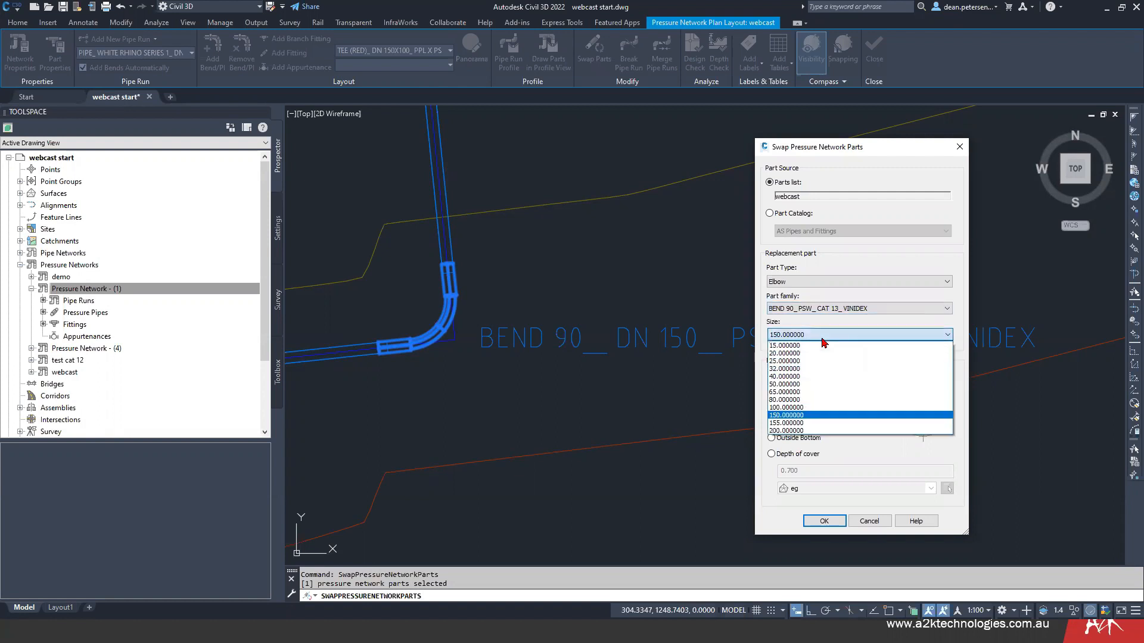
click(843, 308)
drag(835, 145, 162, 136)
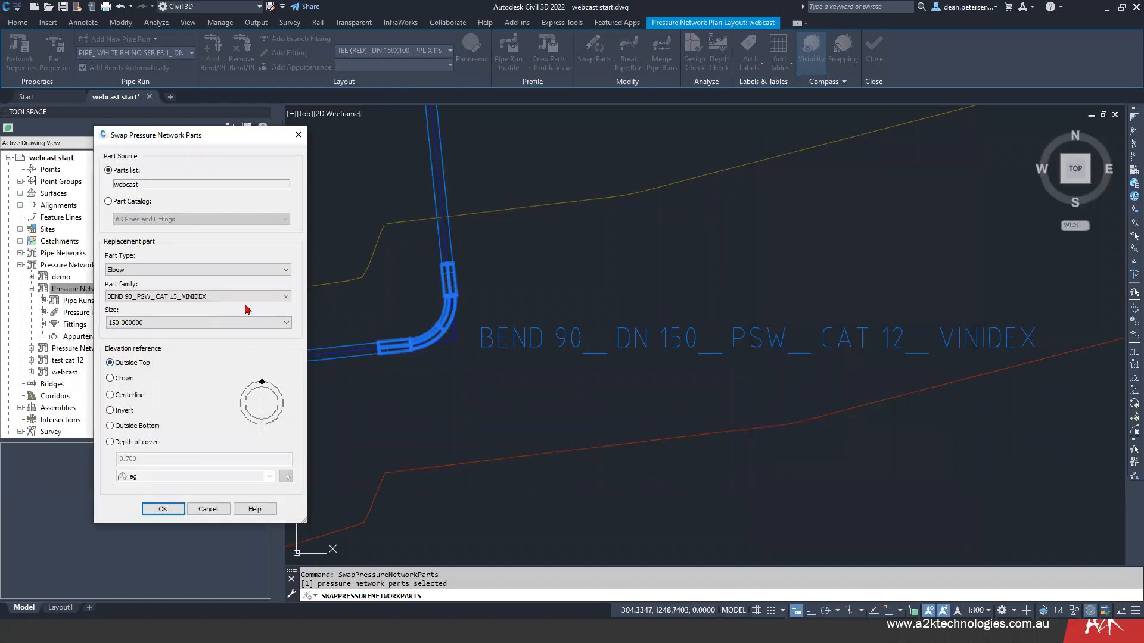
click(115, 396)
click(164, 513)
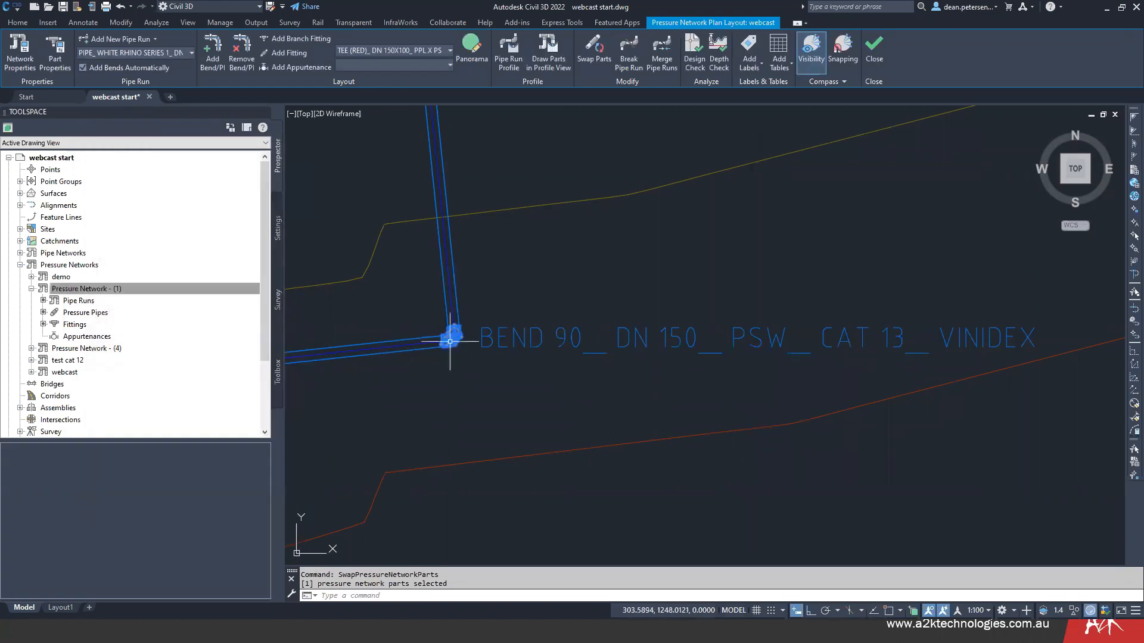
- Examine the swapped 90-degree bend up close and read the details of its warning marker
scroll(450, 335, up, 7)
key(Escape)
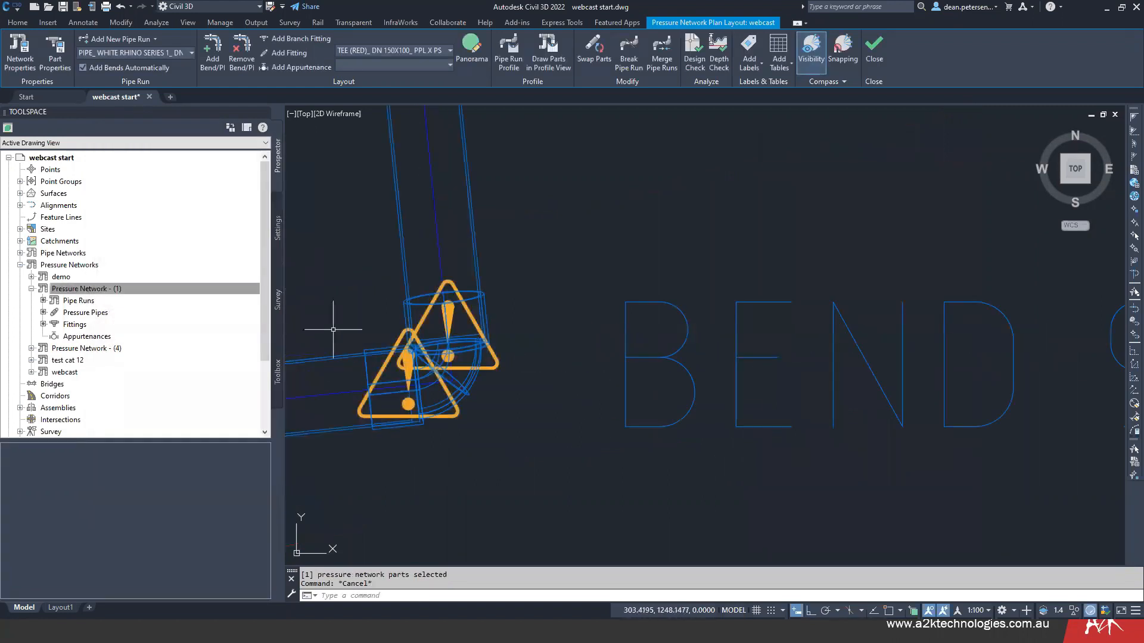
middle_drag(334, 325, 497, 387)
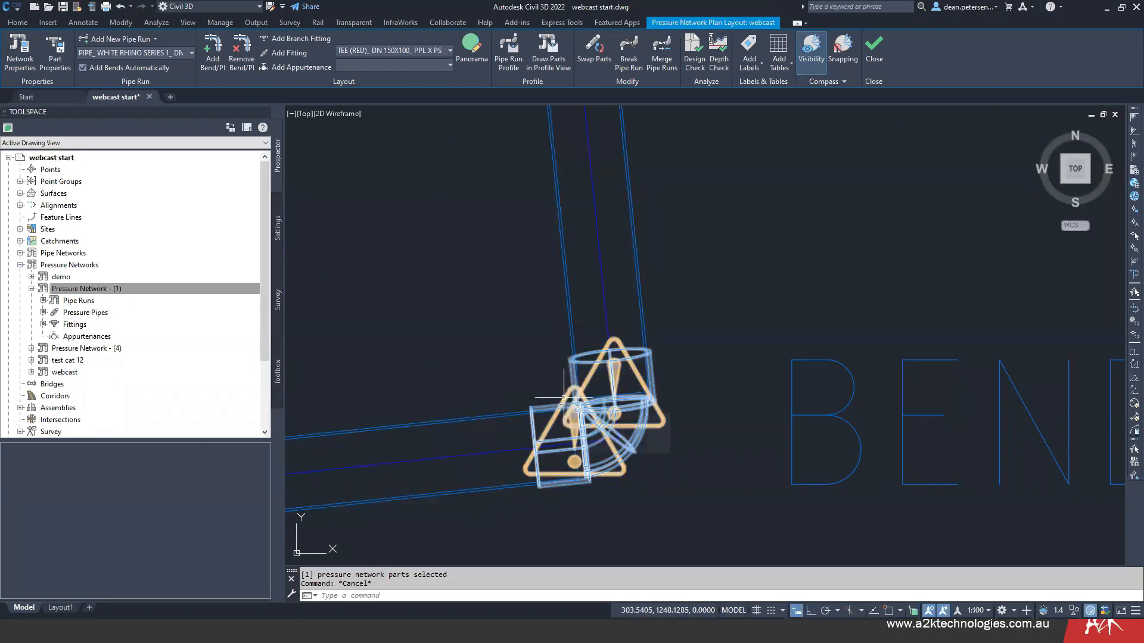
mouse_move(564, 397)
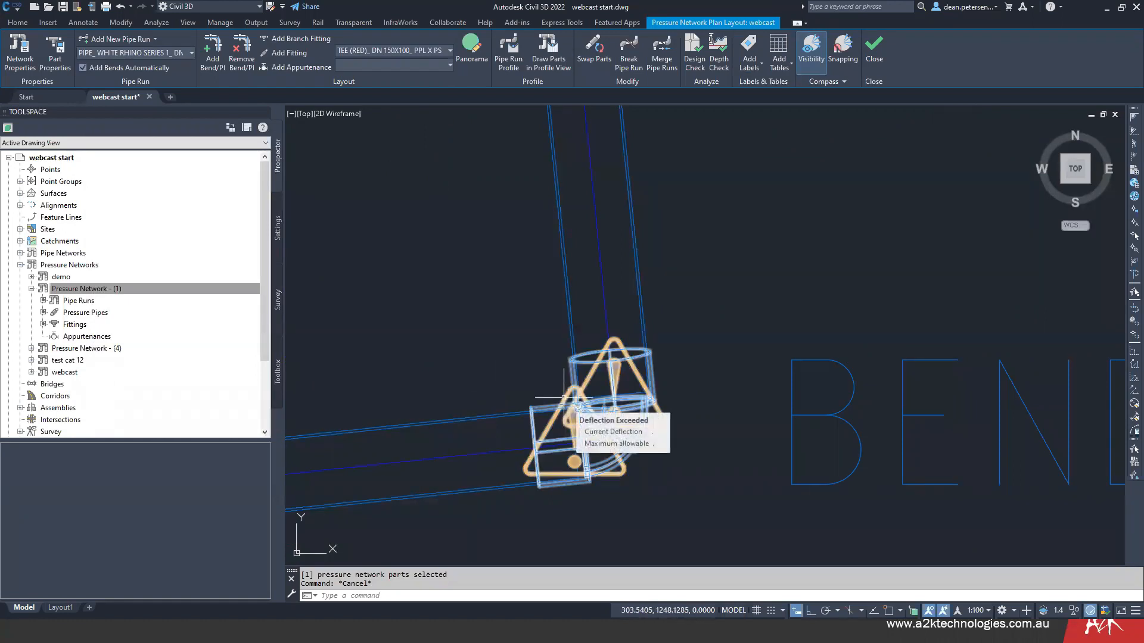
key(Escape)
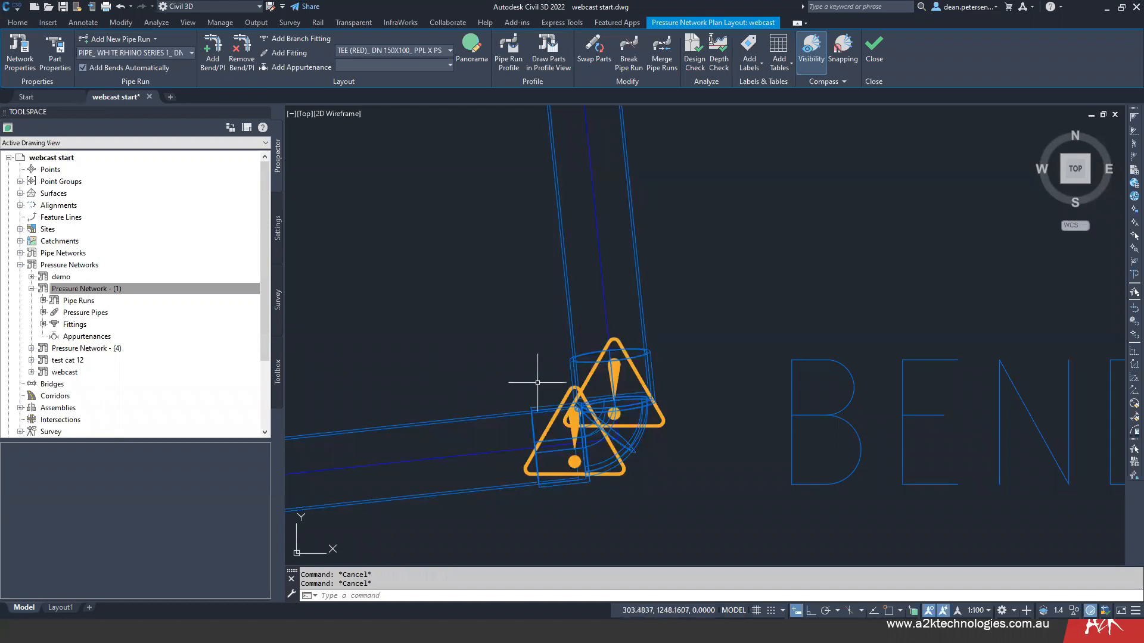
- Run a design check along the whole pipe run to its eastern end for deflection, diameter, open connections and radius of curvature
scroll(534, 367, down, 6)
mouse_move(486, 388)
middle_down()
mouse_move(587, 439)
mouse_move(606, 531)
middle_up()
scroll(620, 401, down, 4)
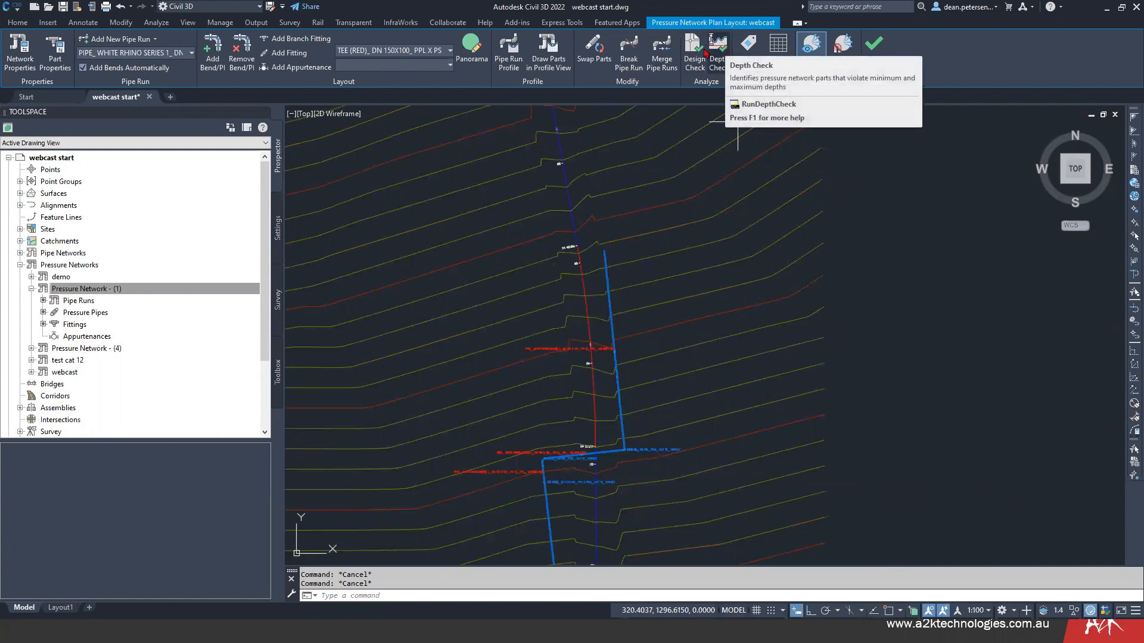
click(694, 50)
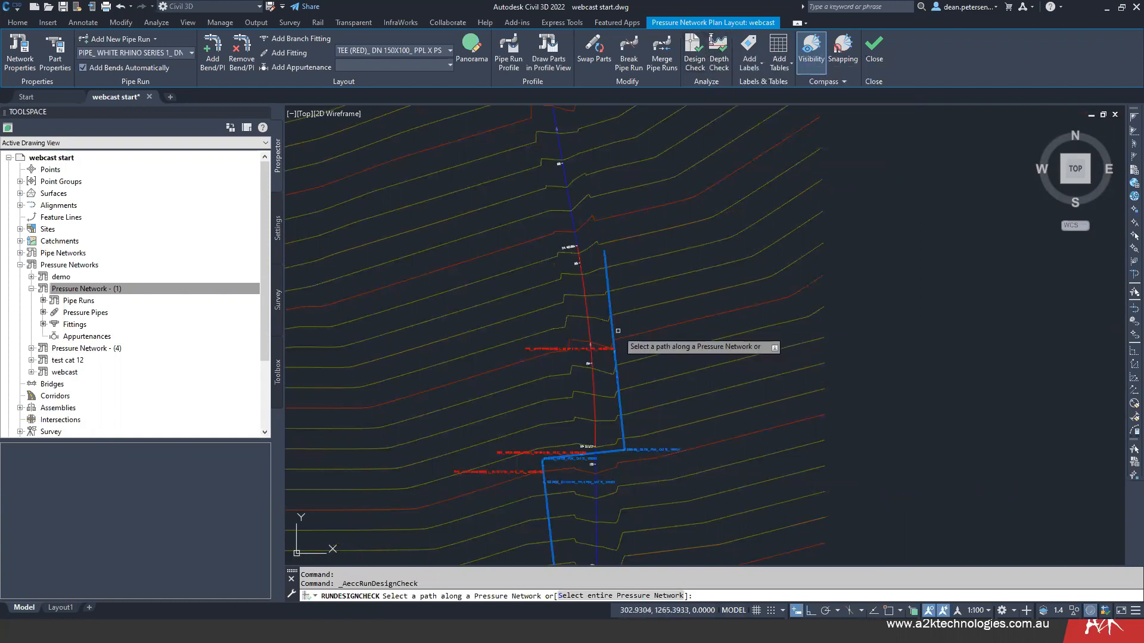
click(614, 322)
scroll(453, 354, down, 4)
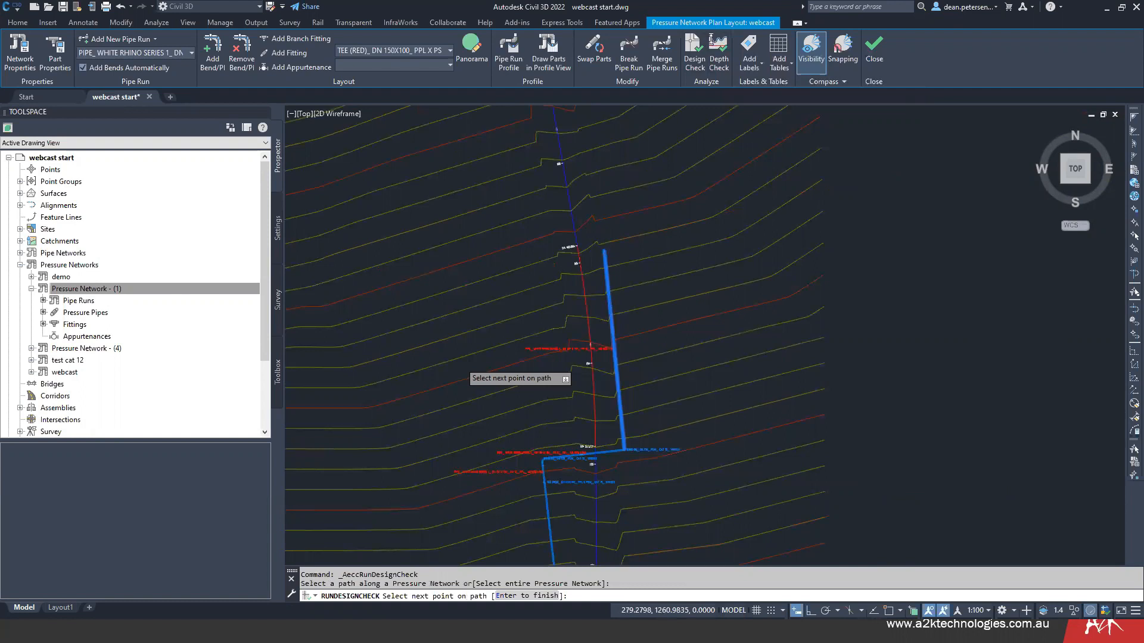
scroll(500, 351, up, 5)
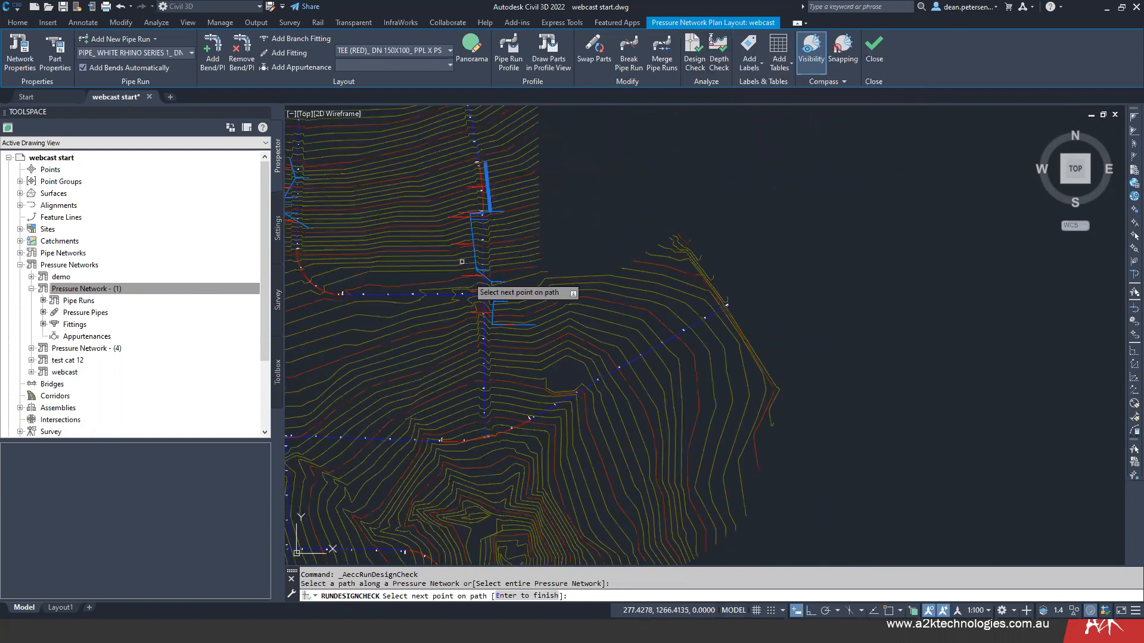
click(527, 312)
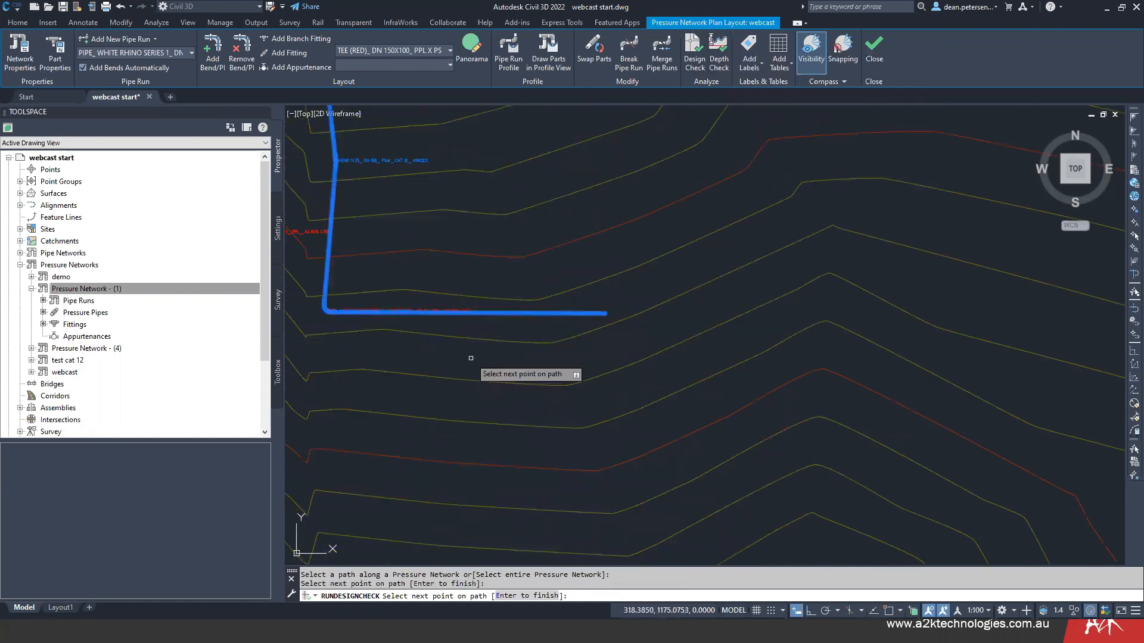
scroll(471, 359, down, 4)
scroll(471, 361, down, 3)
key(Return)
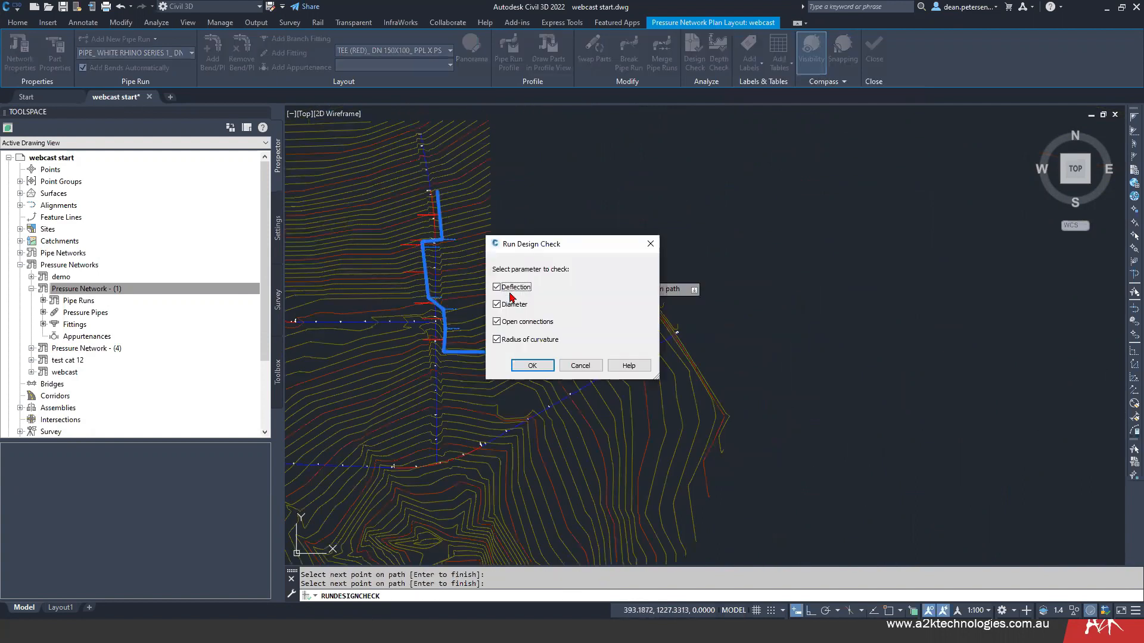
click(524, 365)
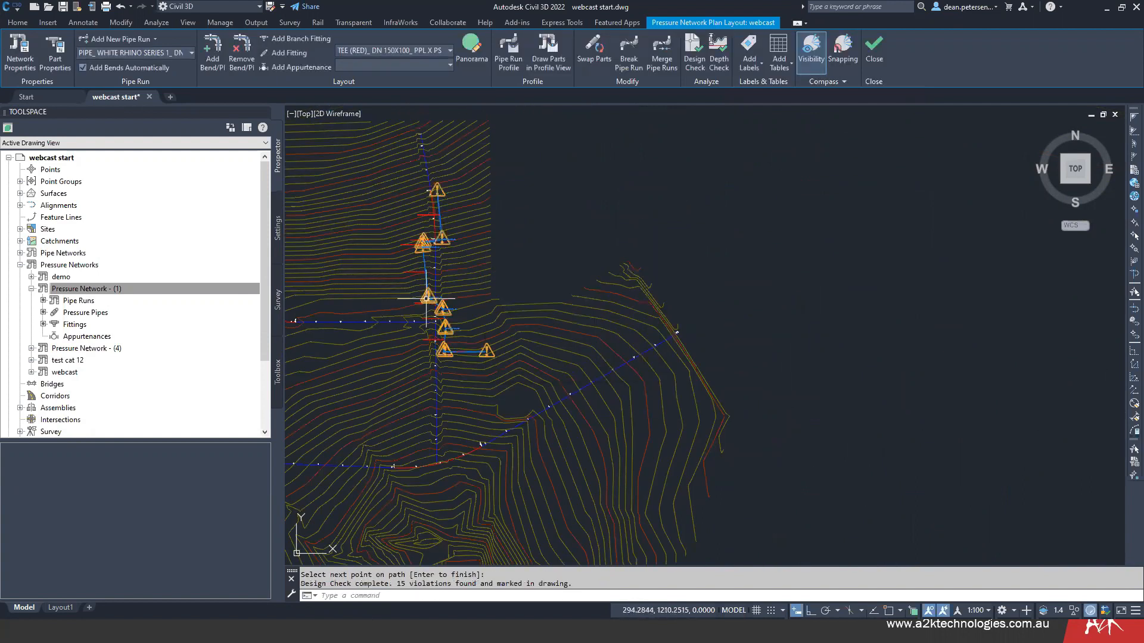
- Examine the design check markers at the 45-degree bends and along the run, reading one marker's deflection details
scroll(427, 298, up, 4)
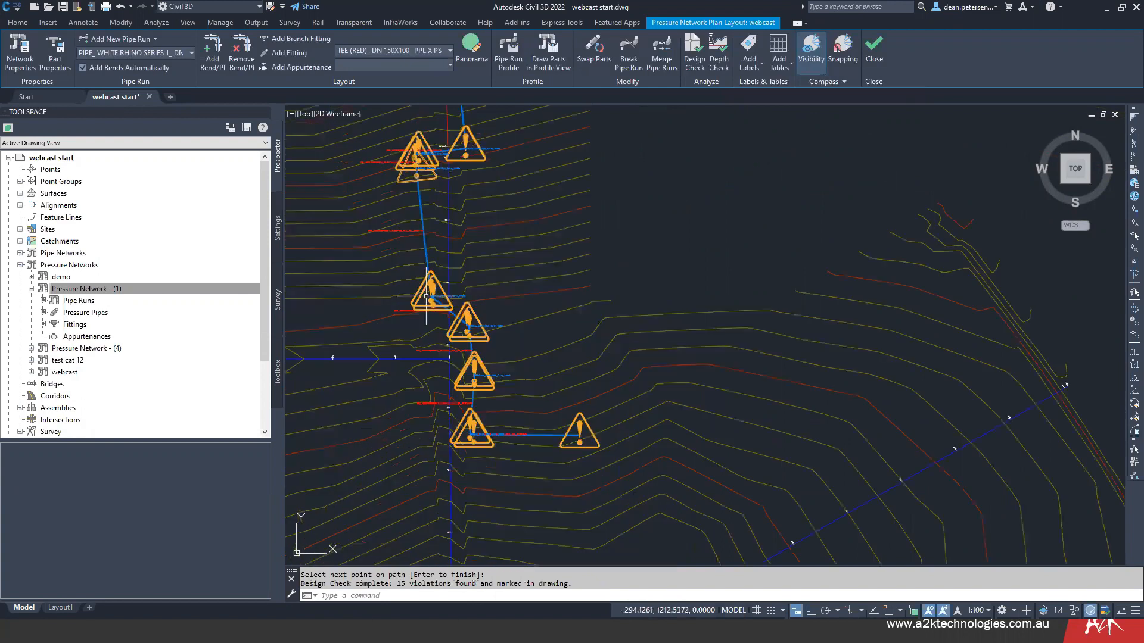
scroll(426, 296, up, 8)
scroll(442, 275, up, 4)
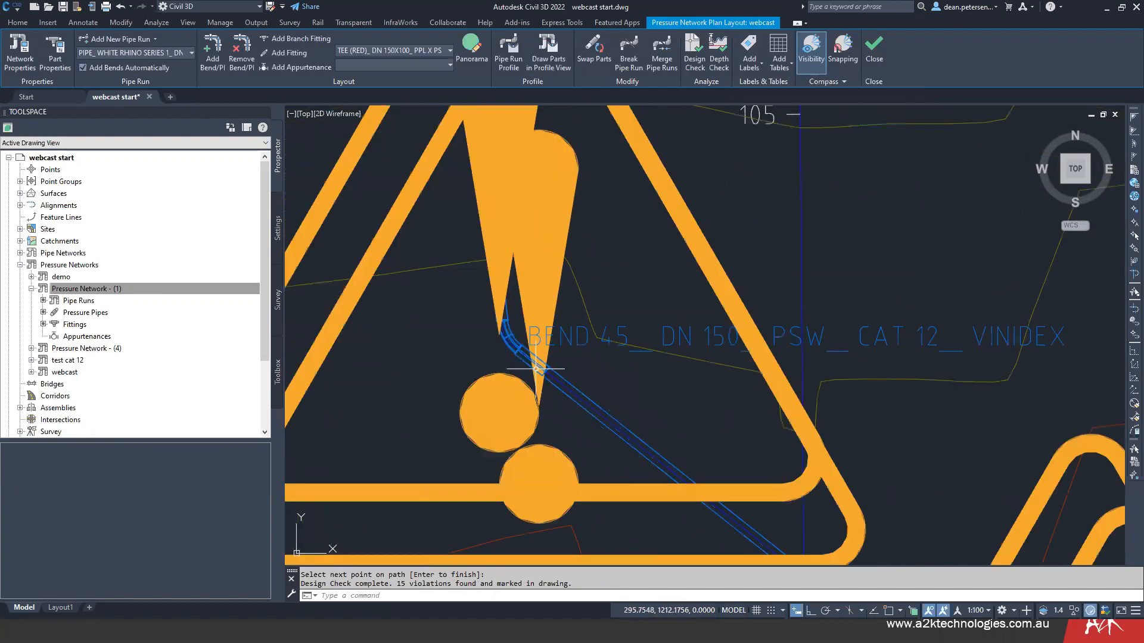
scroll(733, 364, down, 4)
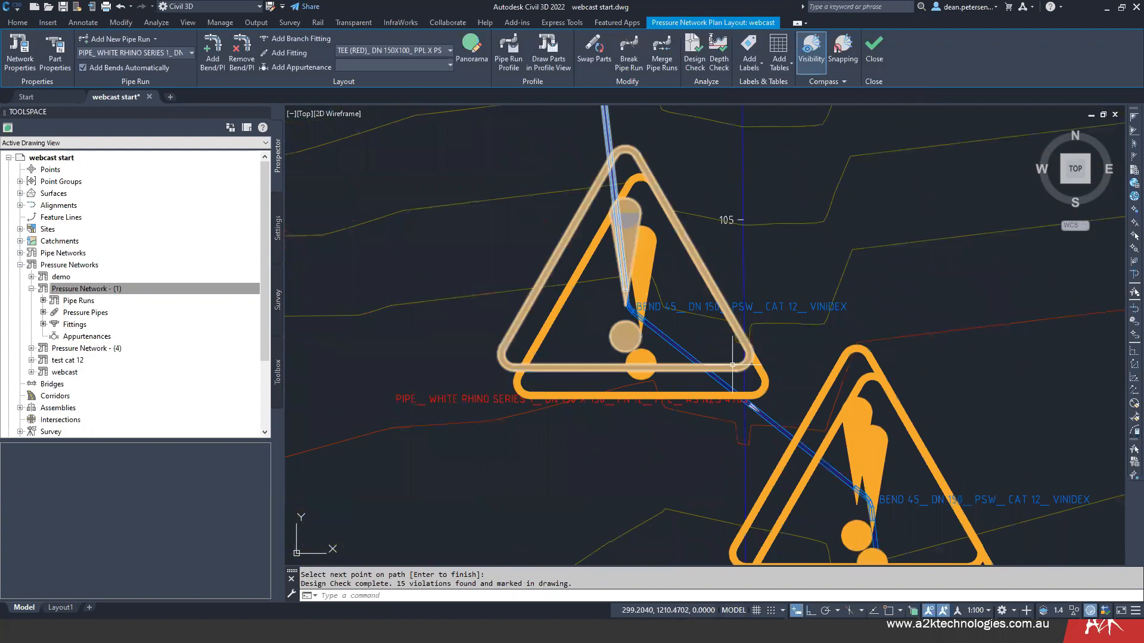
mouse_move(733, 364)
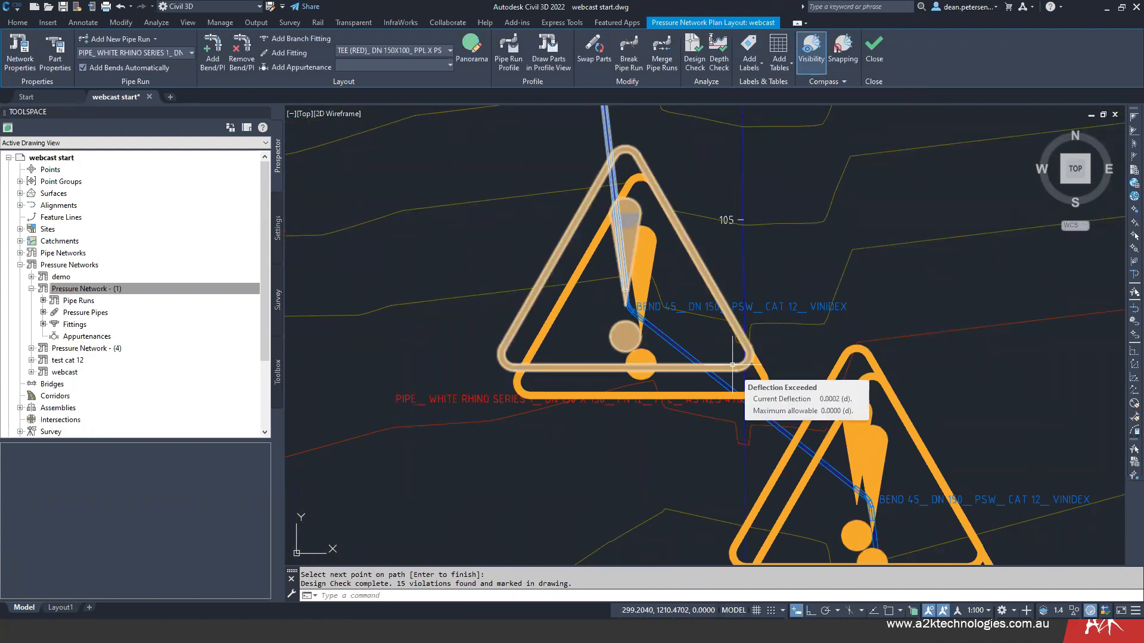
scroll(740, 426, down, 4)
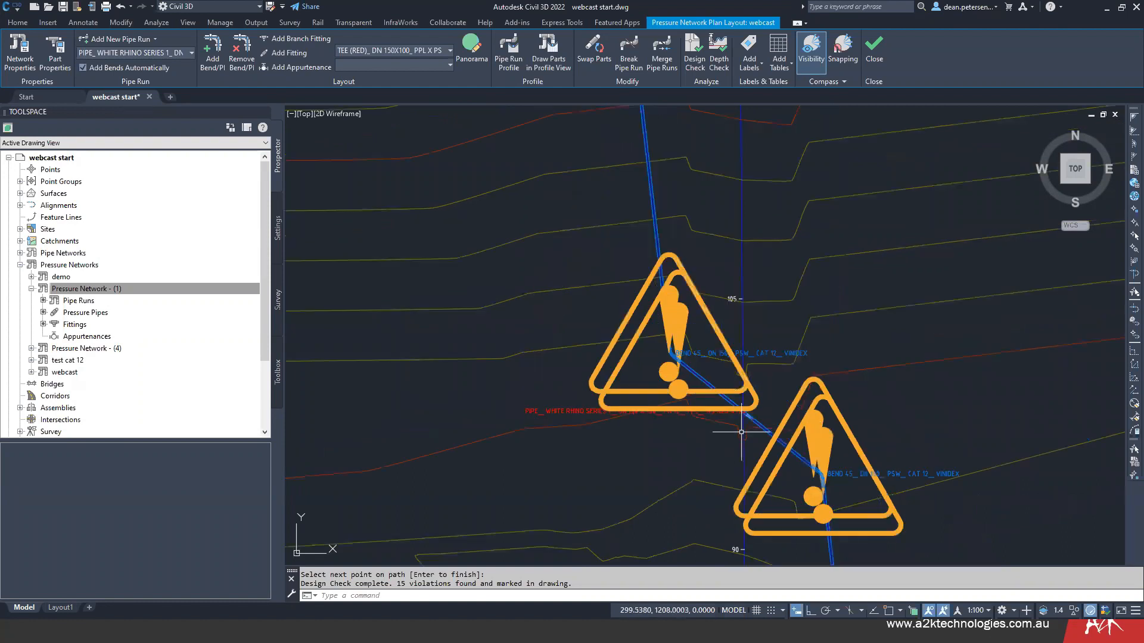
middle_drag(740, 434, 664, 404)
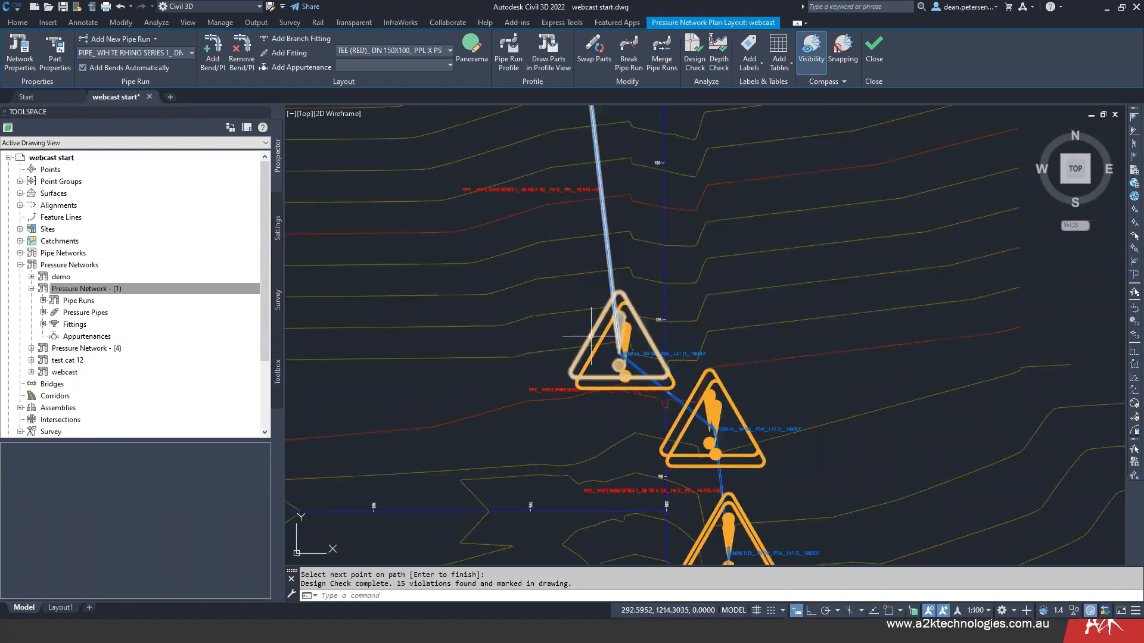
middle_drag(600, 280, 593, 402)
scroll(593, 402, down, 4)
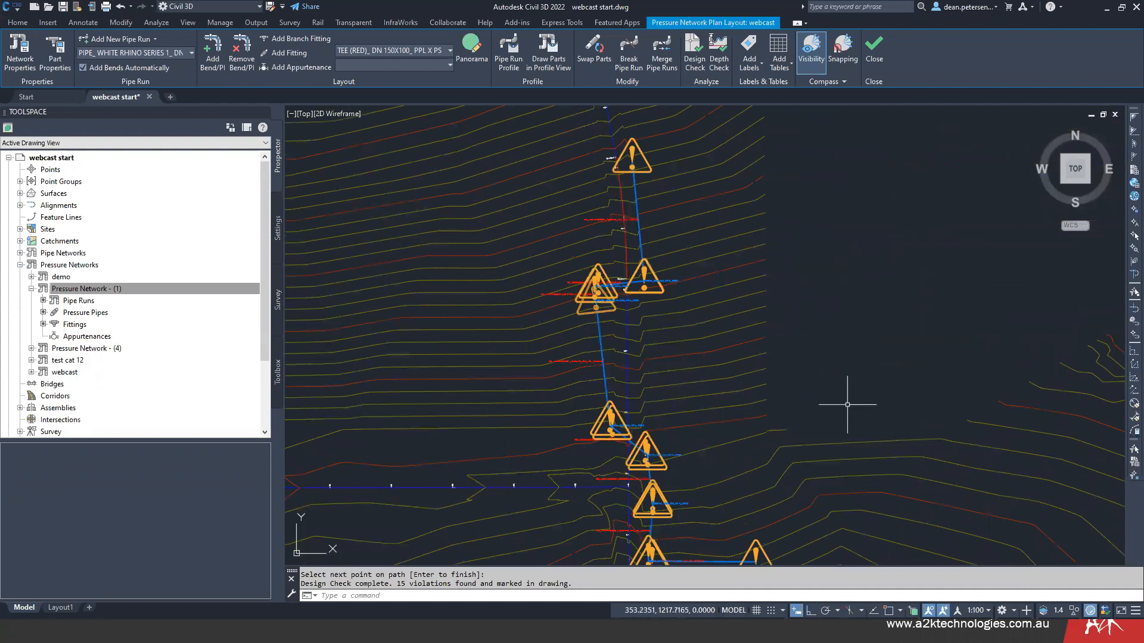
- Clear all pressure pipe warnings through the long pipe between the reducing tee and the 45-degree bend
scroll(624, 363, up, 2)
scroll(518, 332, up, 5)
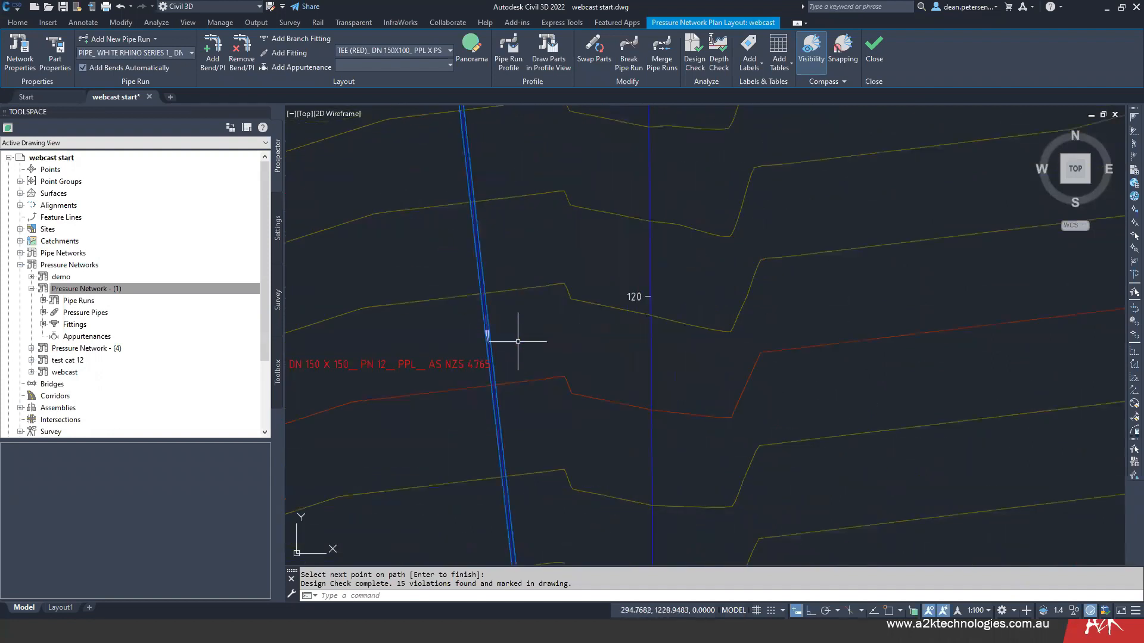
middle_drag(478, 309, 682, 391)
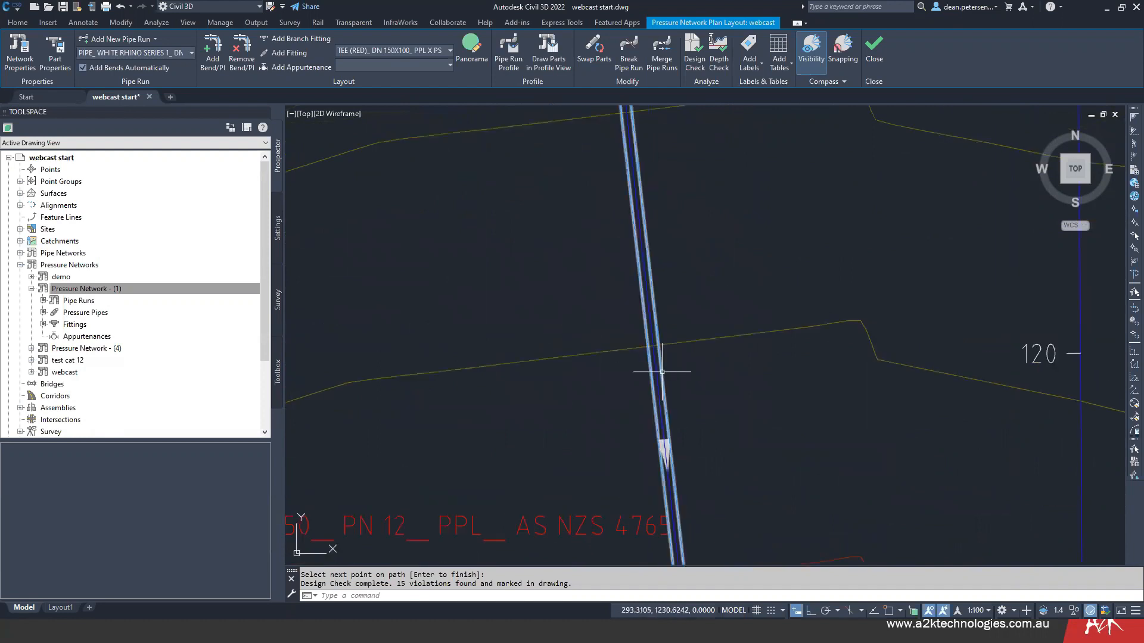
click(662, 372)
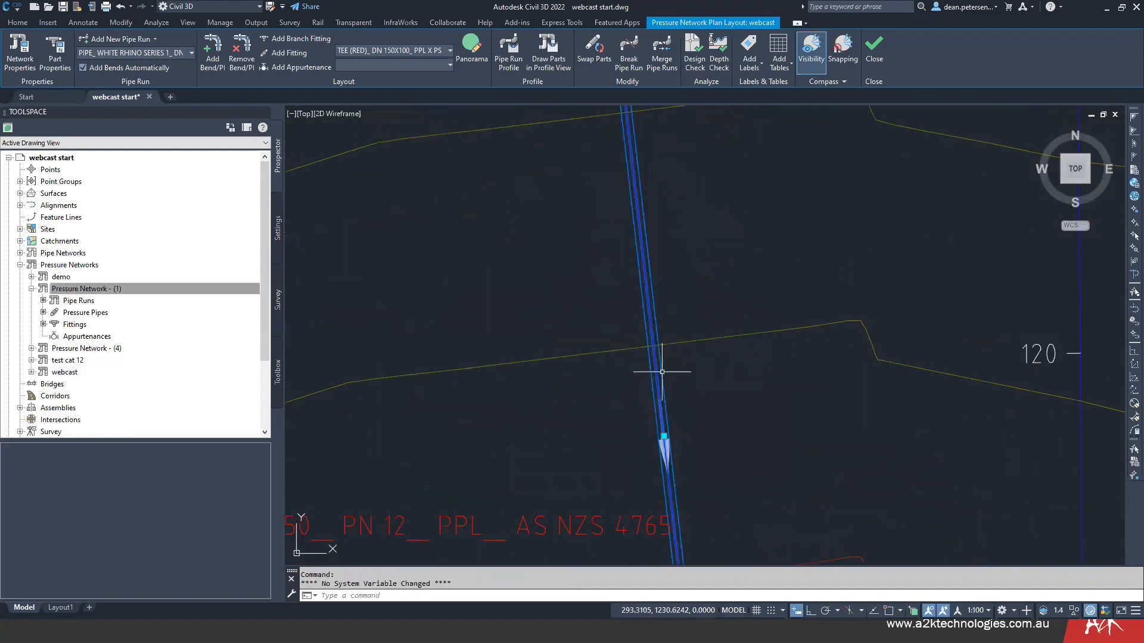
key(Escape)
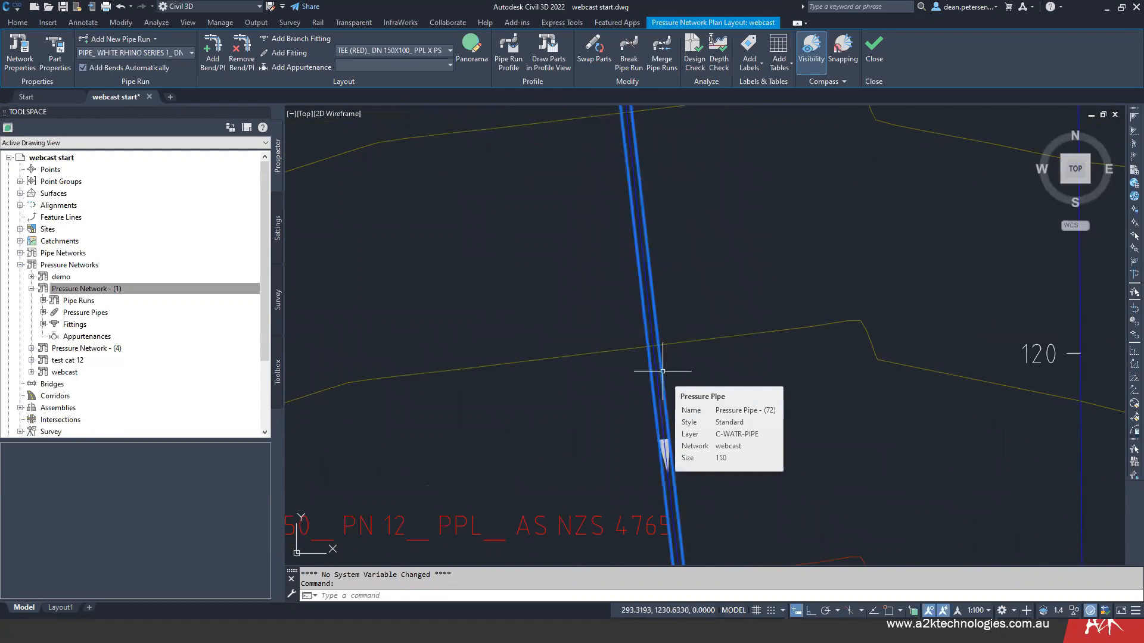
right_click(663, 377)
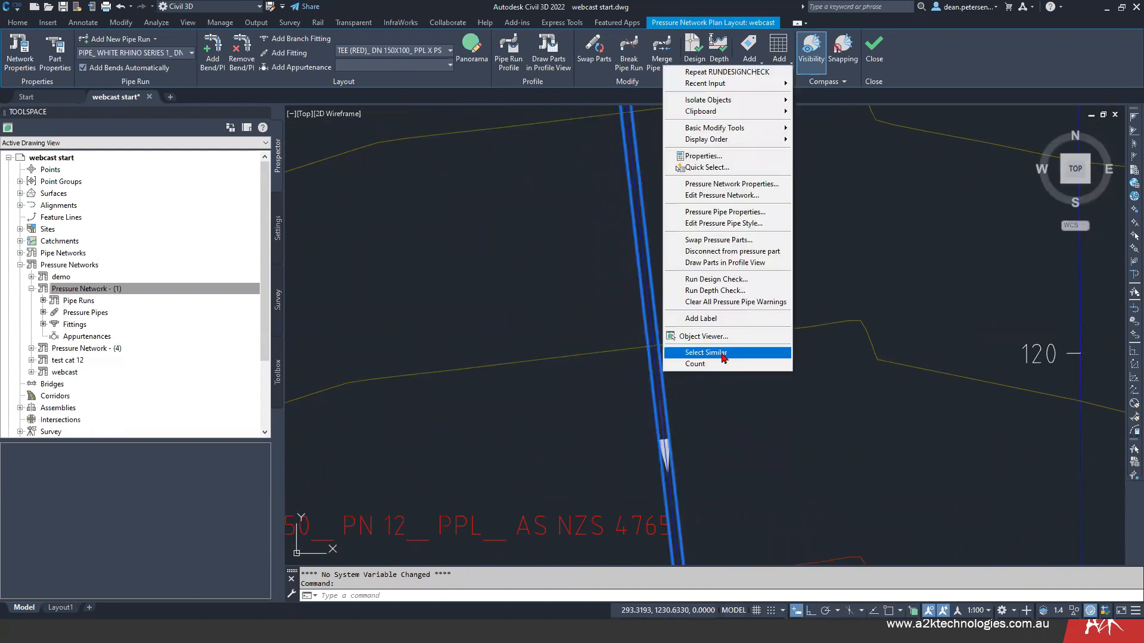
click(729, 303)
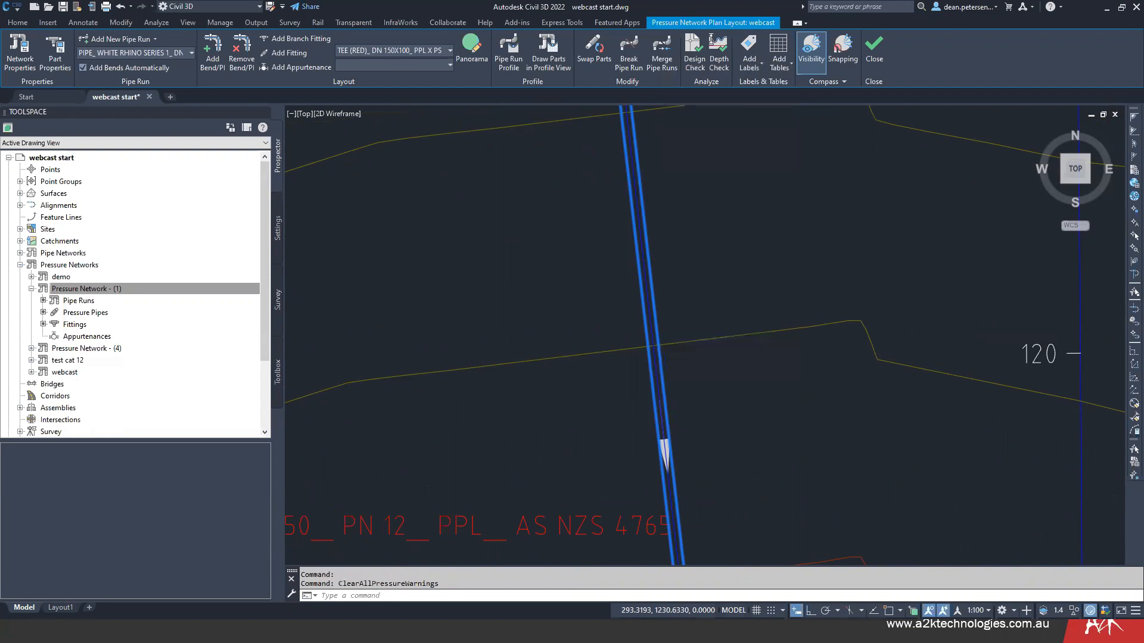
scroll(750, 281, down, 4)
scroll(750, 281, down, 3)
middle_drag(751, 283, 650, 385)
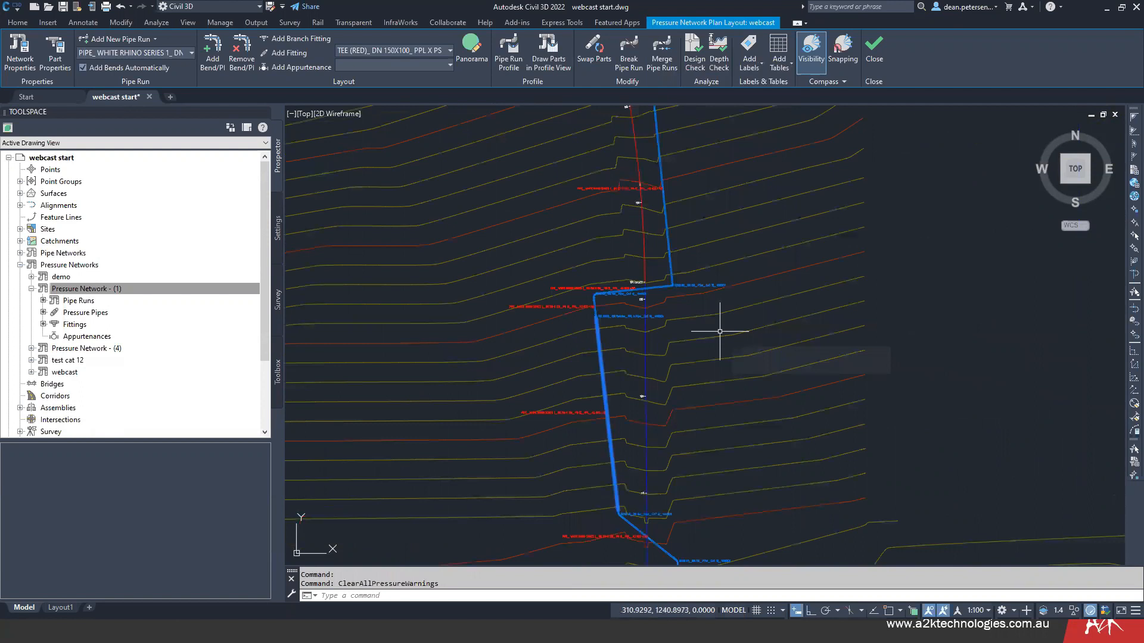
key(Escape)
- Inspect the CAT 13 90-degree bend and the pipe run continuing south of it
scroll(677, 294, up, 10)
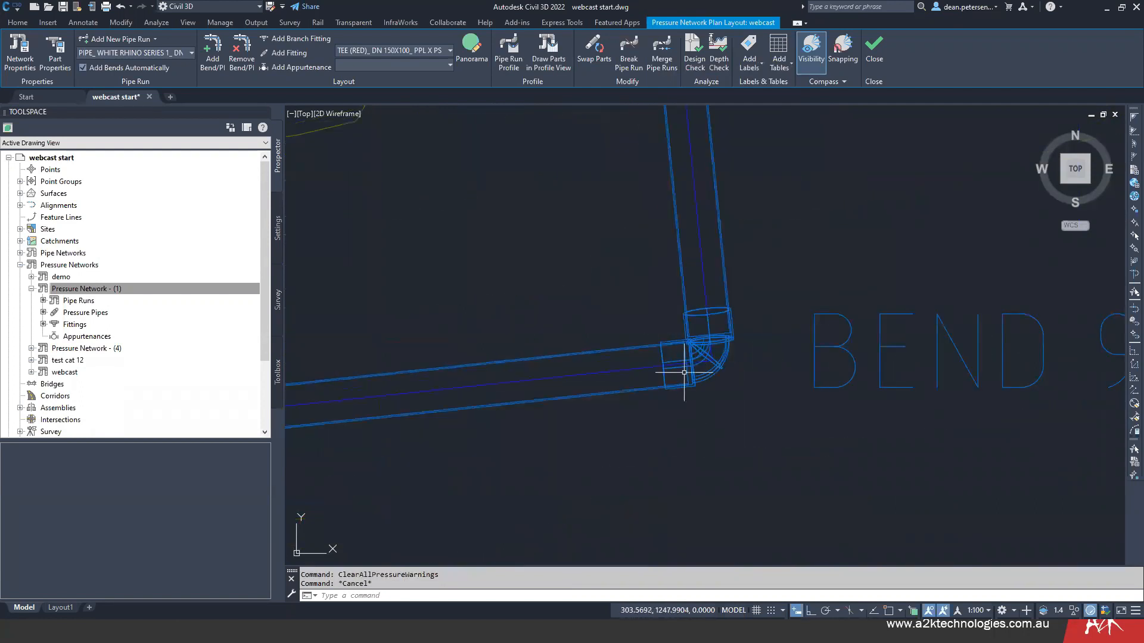
scroll(722, 403, down, 5)
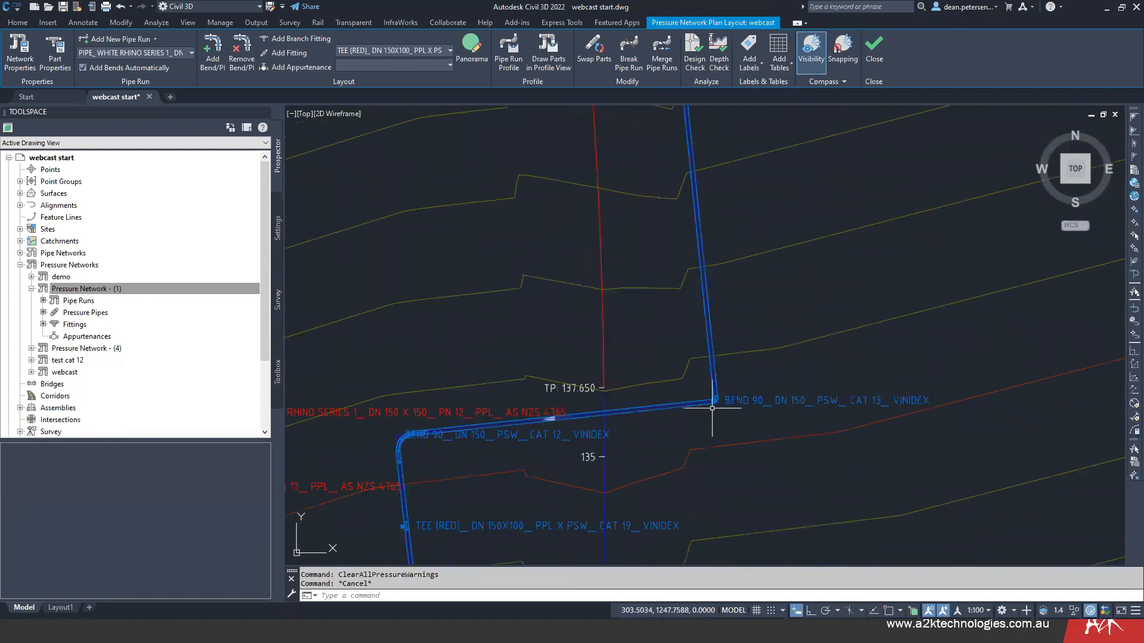
scroll(712, 408, down, 5)
middle_drag(710, 411, 685, 282)
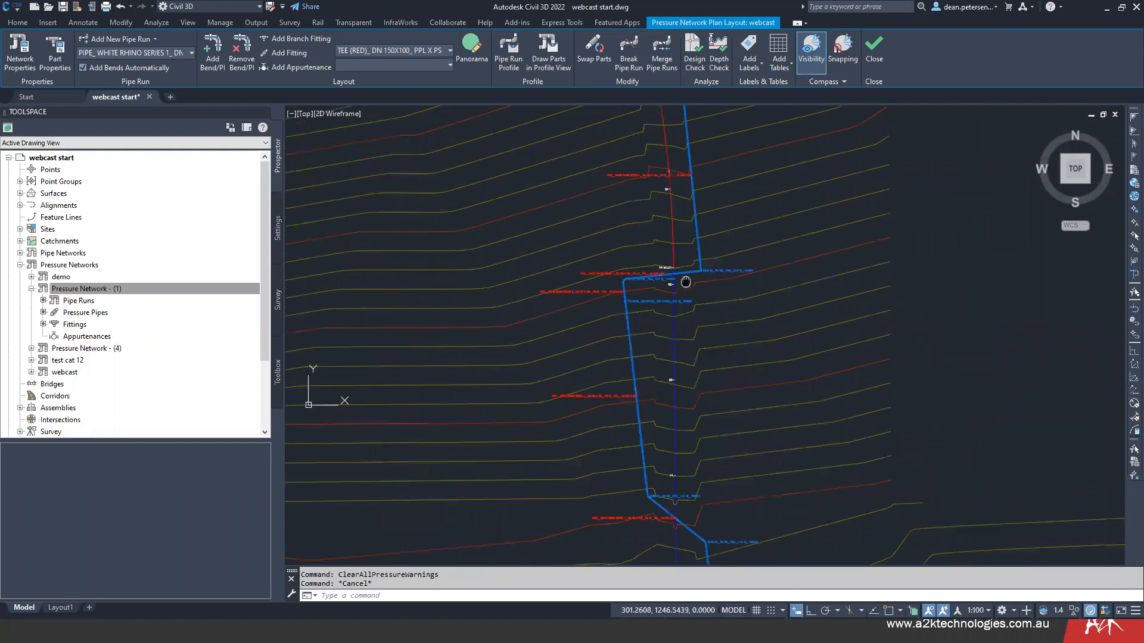
scroll(613, 388, up, 2)
scroll(646, 397, up, 4)
scroll(646, 397, down, 4)
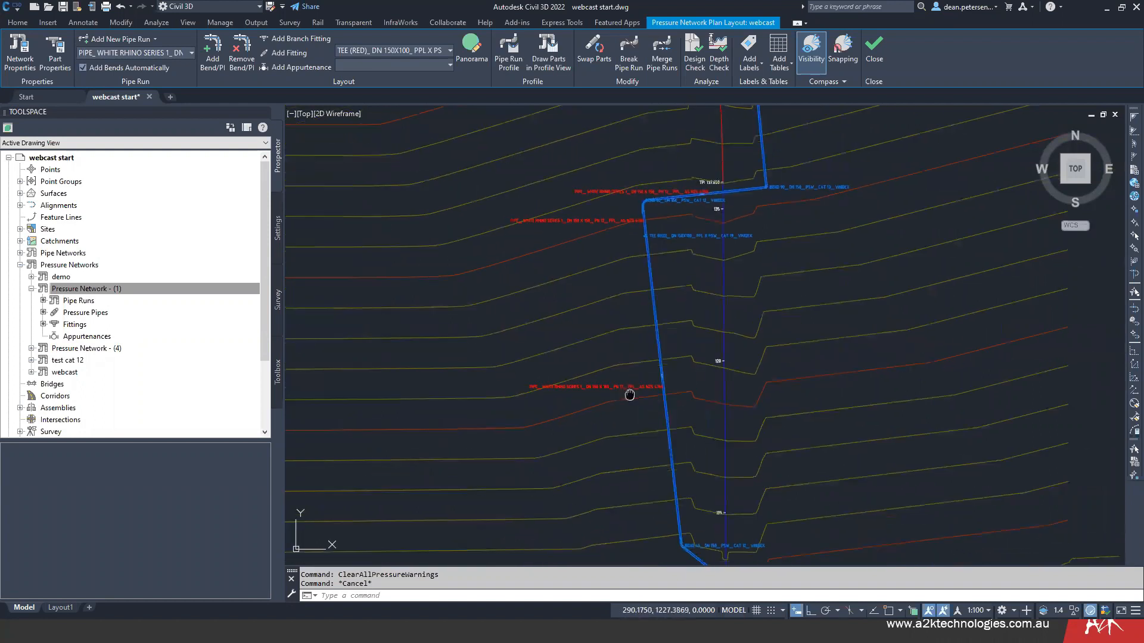
- Examine the reducing tee, the overall pipe run and the eastern CAT 12 90-degree bend in plan
scroll(638, 278, up, 8)
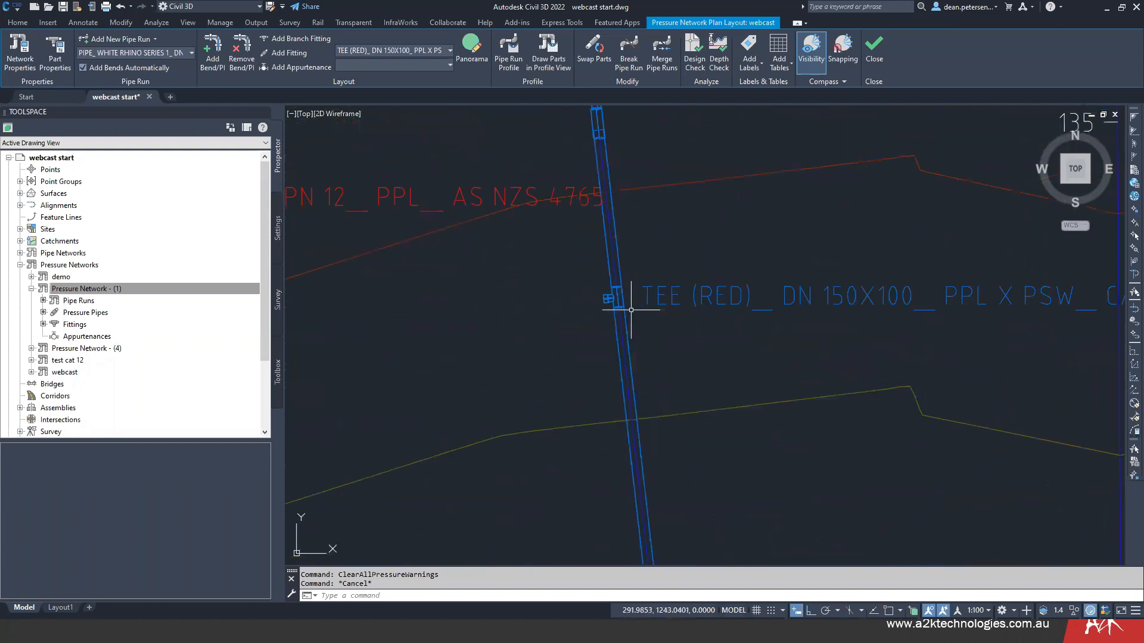
scroll(524, 326, down, 7)
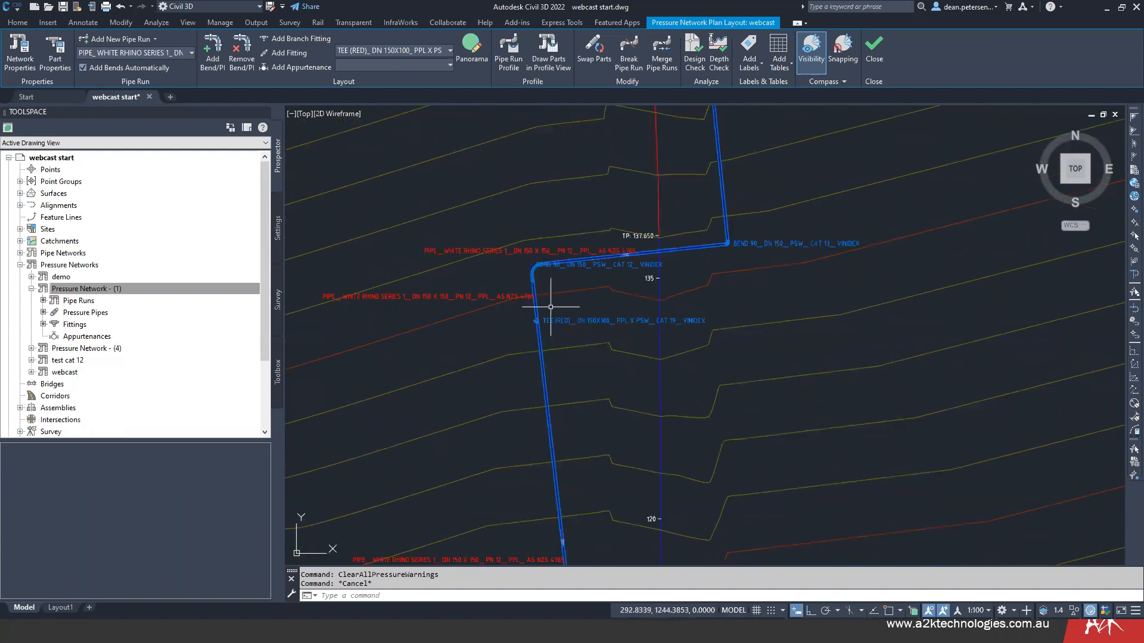
scroll(467, 334, down, 2)
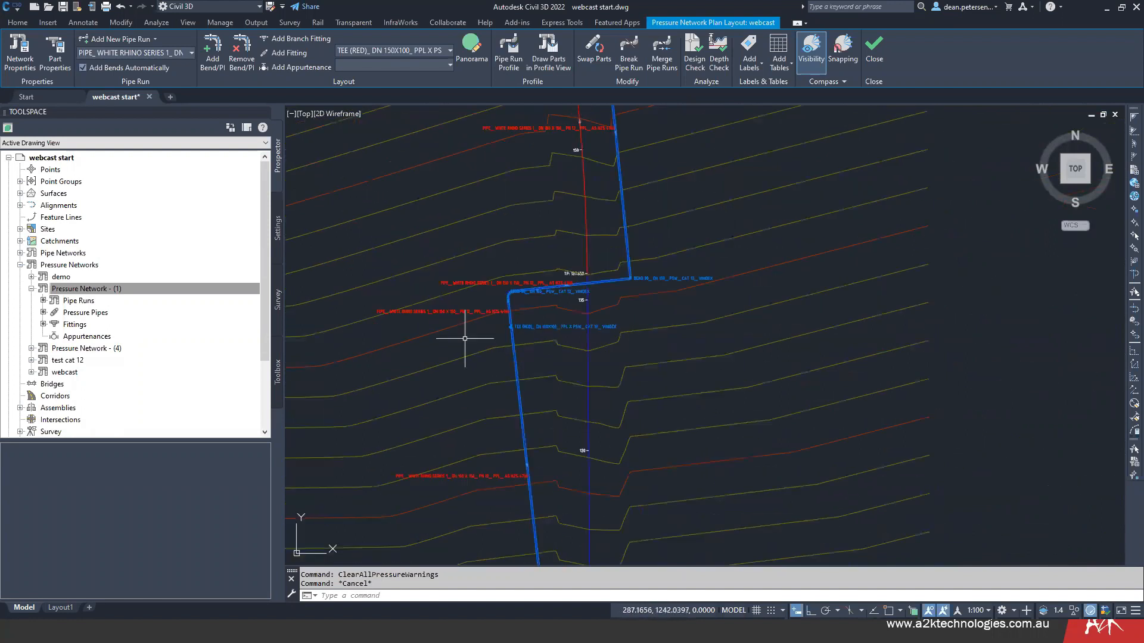
middle_drag(465, 339, 674, 301)
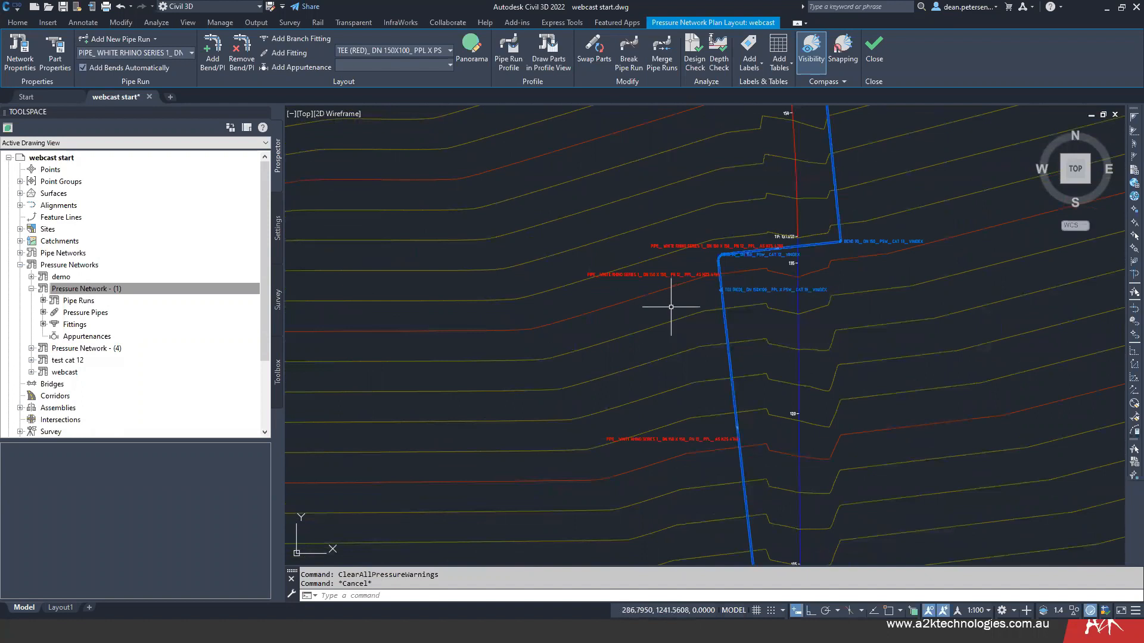
scroll(671, 308, down, 2)
scroll(671, 307, down, 2)
middle_drag(644, 331, 653, 253)
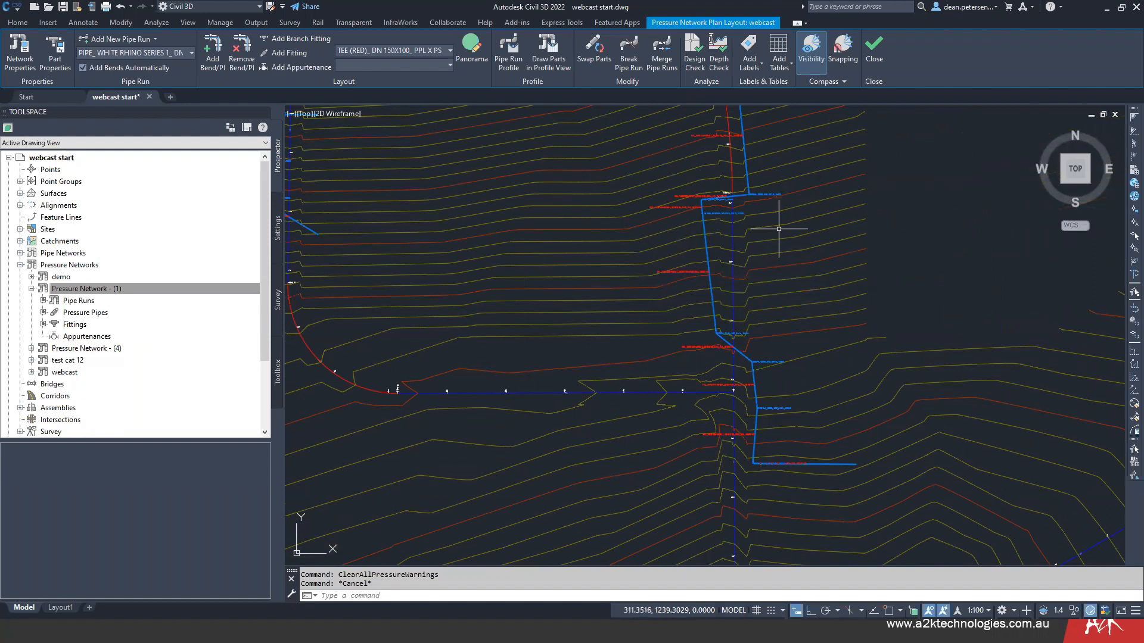
scroll(690, 342, up, 8)
scroll(689, 342, up, 3)
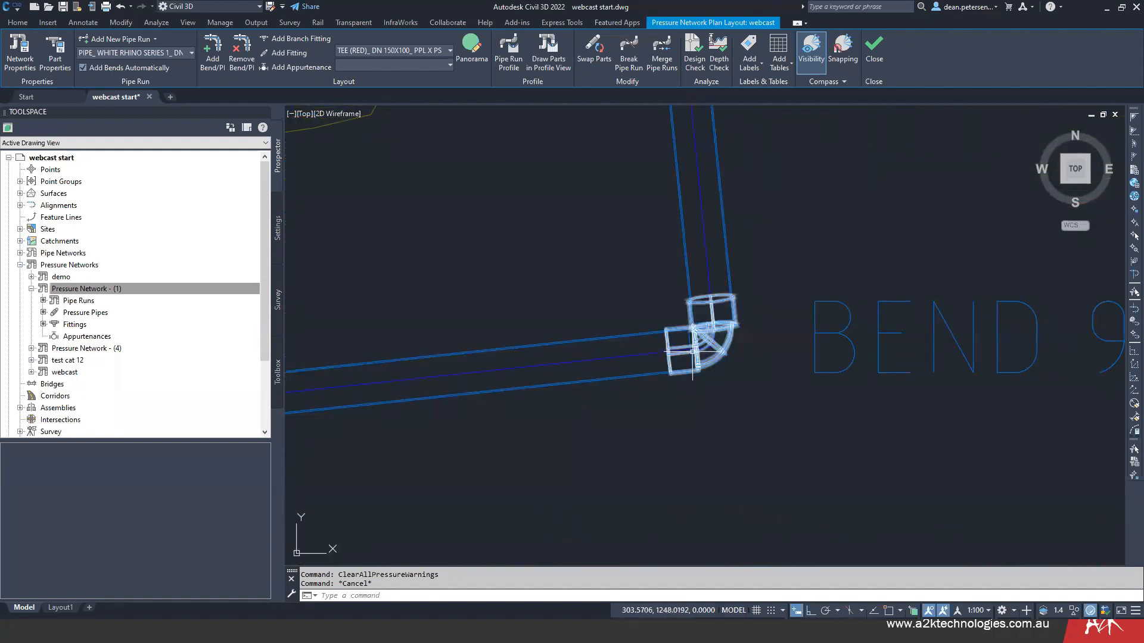
- Move the PI of the 45-degree bend south of the reducing tee about 0.97 m north along the pipe run
scroll(606, 350, down, 10)
mouse_move(451, 410)
middle_down()
mouse_move(557, 212)
mouse_move(600, 60)
middle_up()
scroll(485, 329, down, 2)
middle_drag(481, 333, 490, 173)
scroll(510, 314, up, 8)
click(562, 242)
click(566, 393)
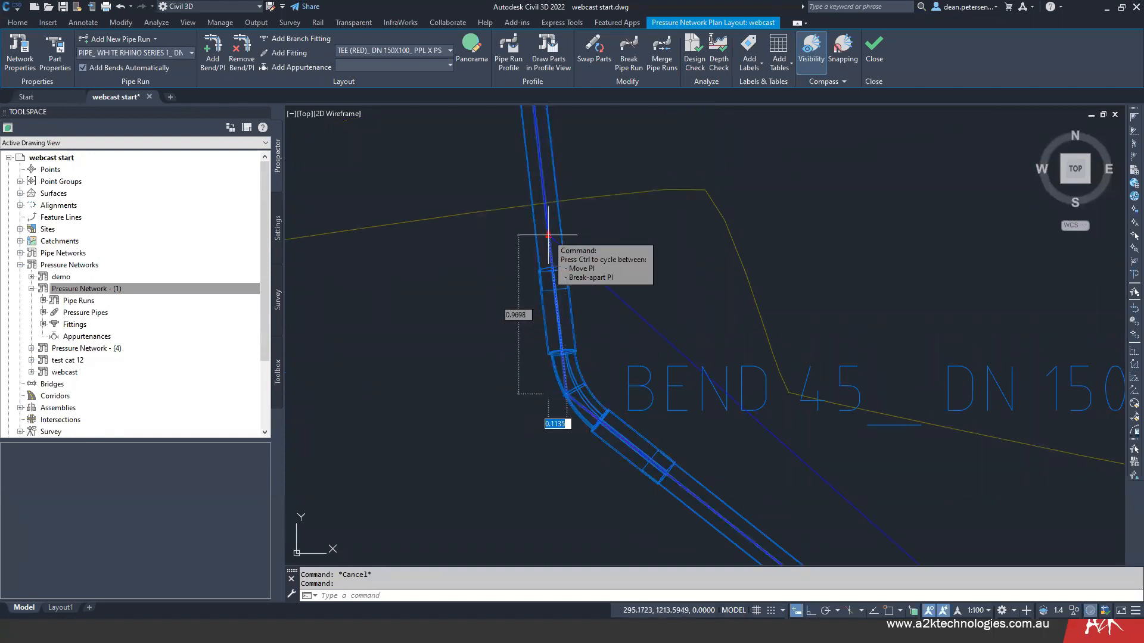
click(547, 238)
scroll(534, 269, down, 5)
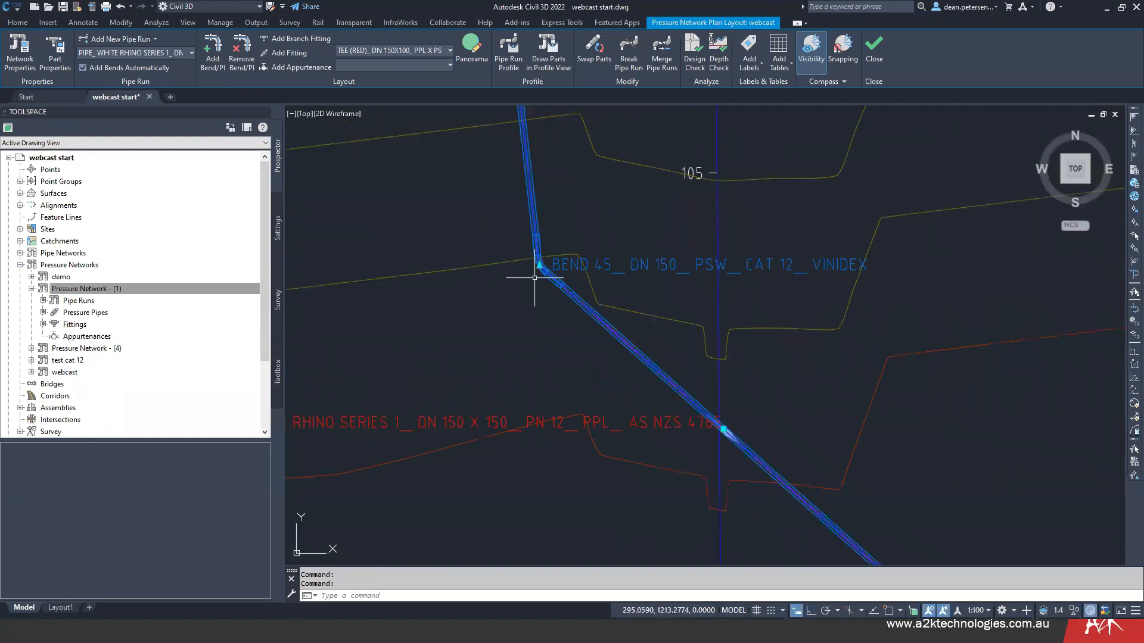
scroll(521, 287, down, 4)
key(Escape)
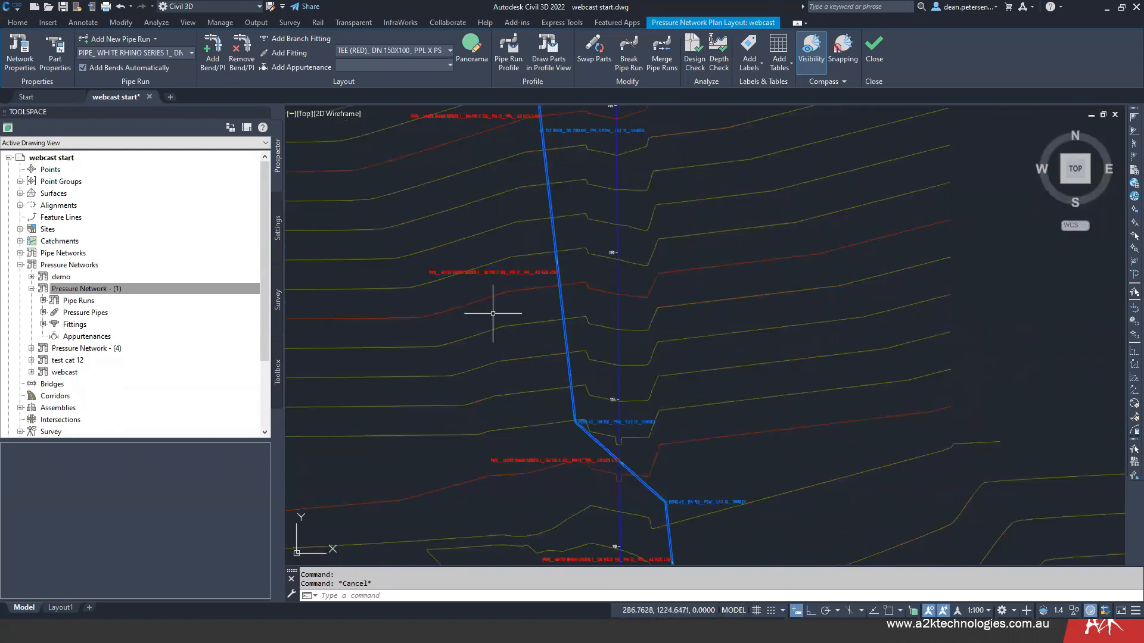
- Check which appurtenances the network's current parts list offers for placement on the pipe run
middle_drag(484, 318, 505, 438)
middle_drag(510, 280, 504, 334)
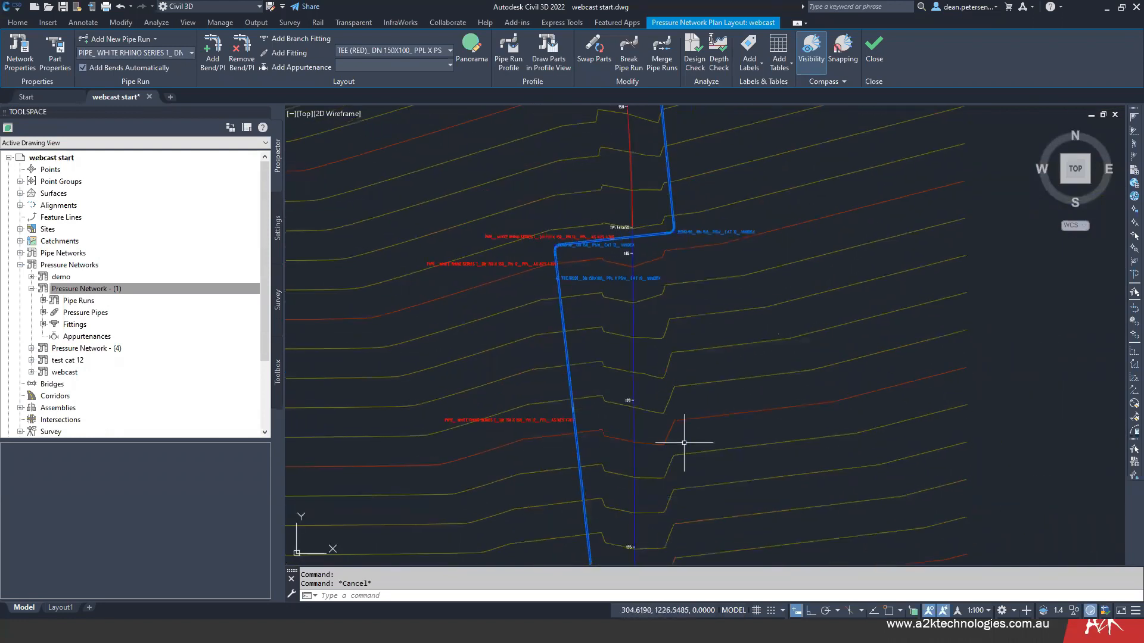
mouse_move(718, 382)
middle_down()
mouse_move(702, 457)
mouse_move(685, 235)
middle_up()
scroll(702, 457, down, 2)
middle_drag(434, 256, 443, 273)
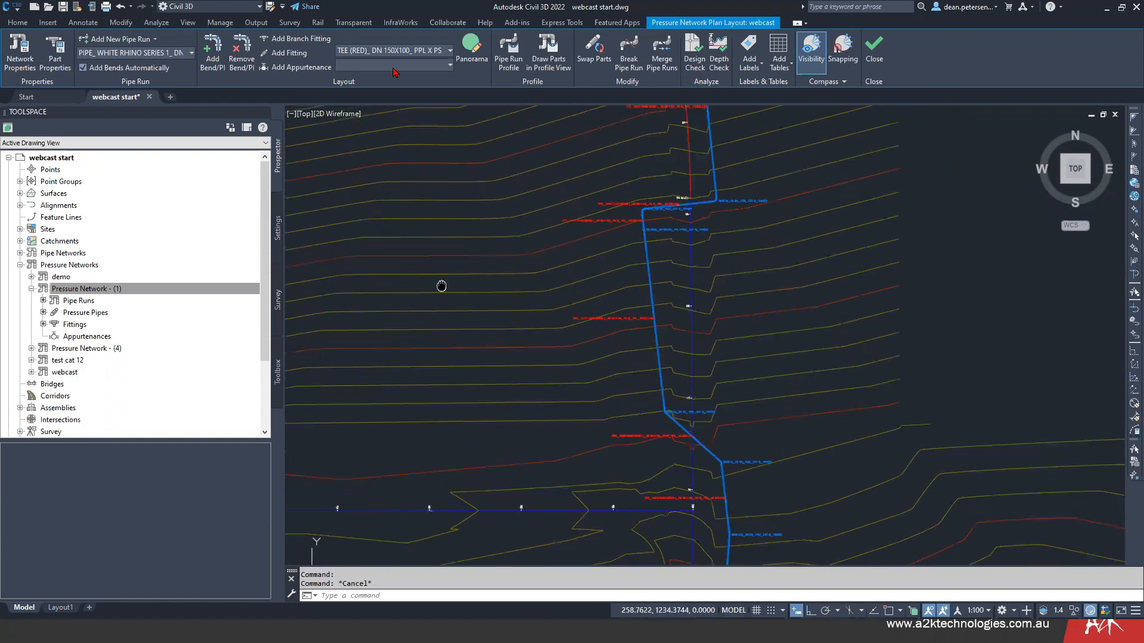
click(450, 66)
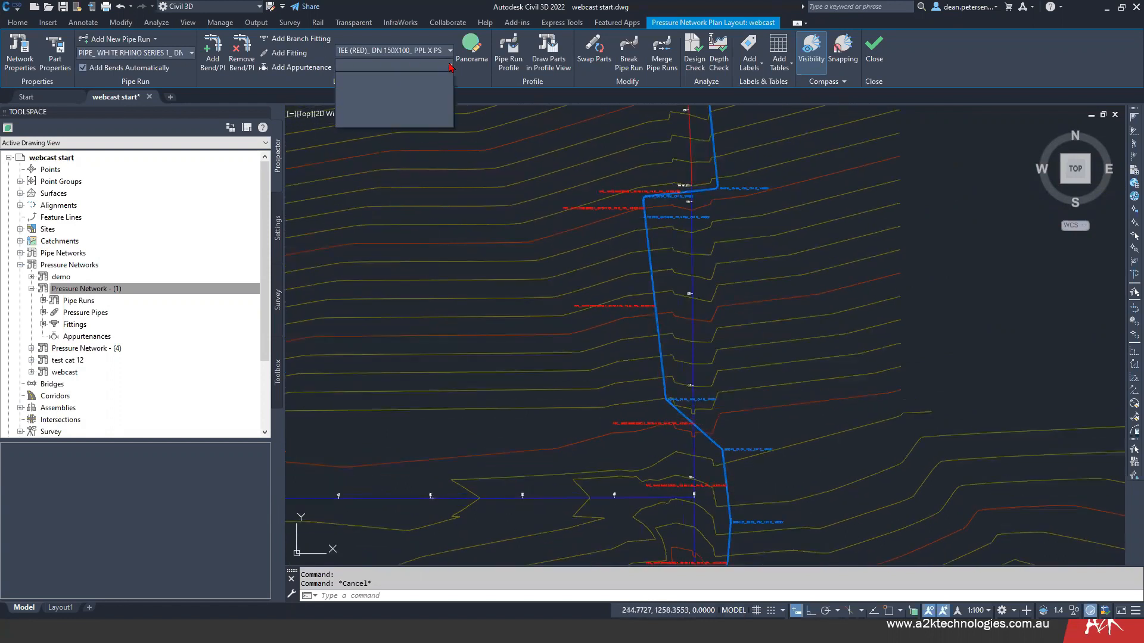
click(446, 250)
middle_drag(442, 247, 436, 244)
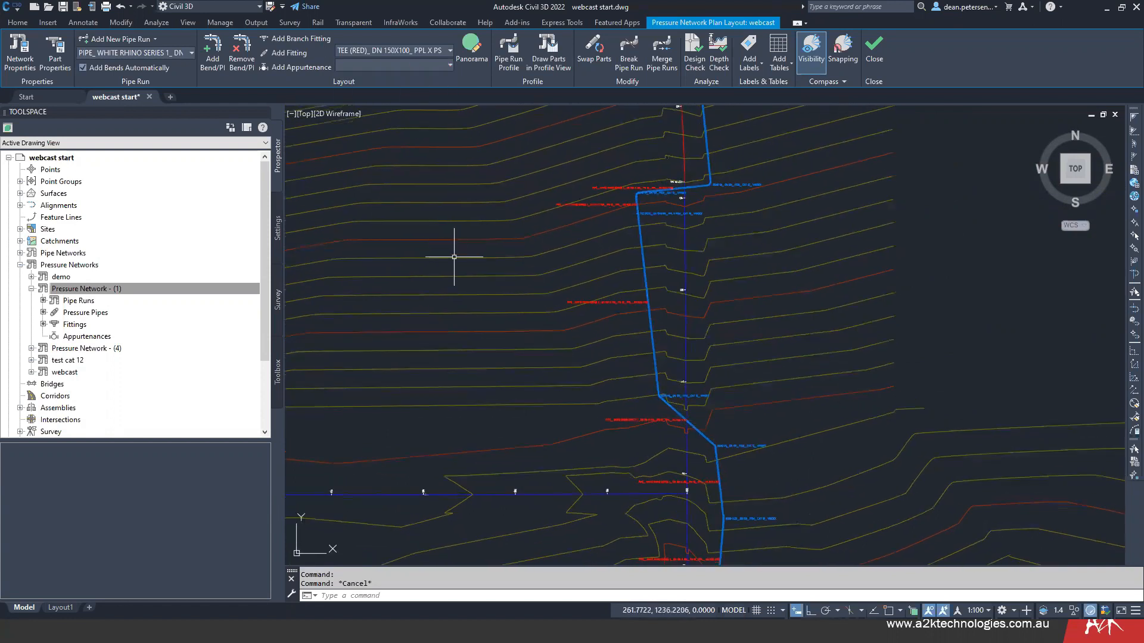
- Set the webcast network's pressure parts list to ANZ_Sample Catalog in the pressure network properties
click(18, 51)
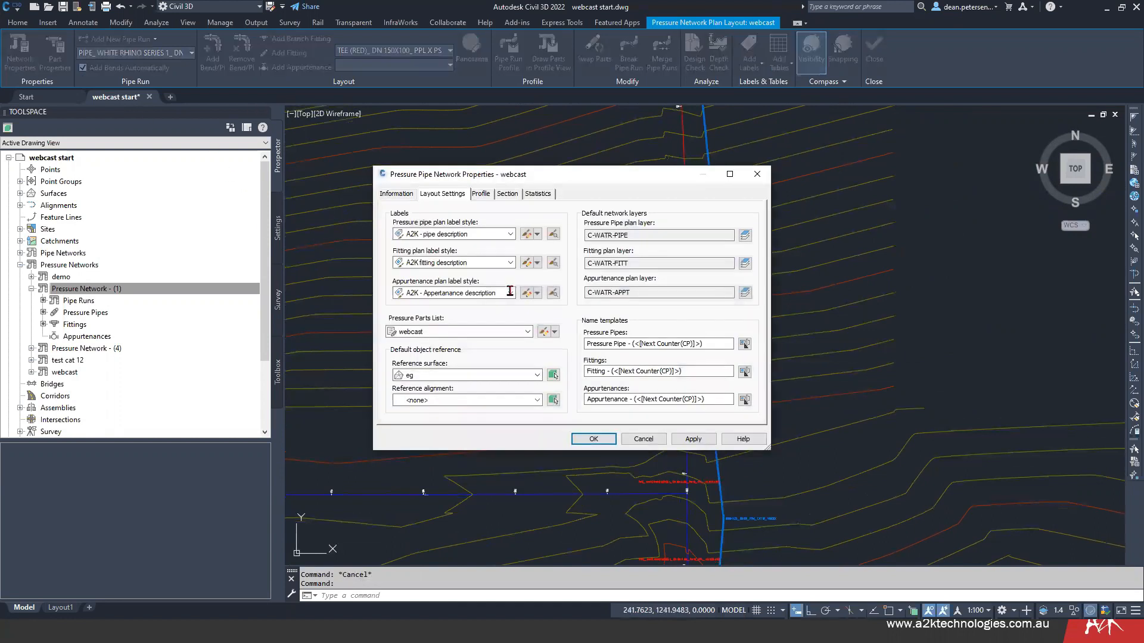
drag(453, 174, 283, 169)
click(227, 189)
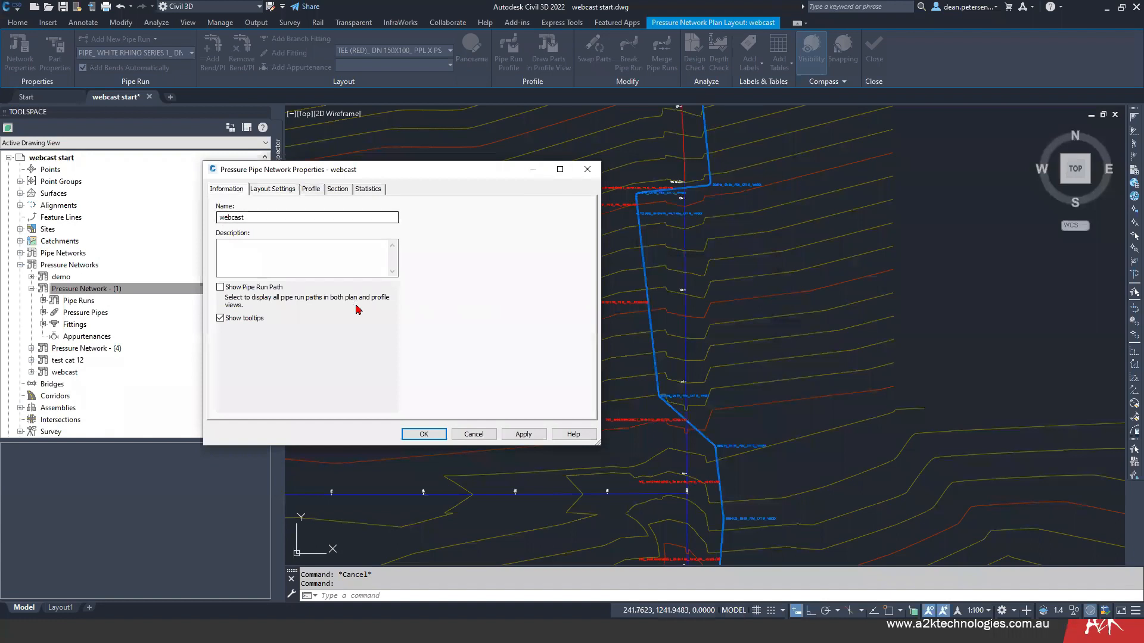
click(272, 190)
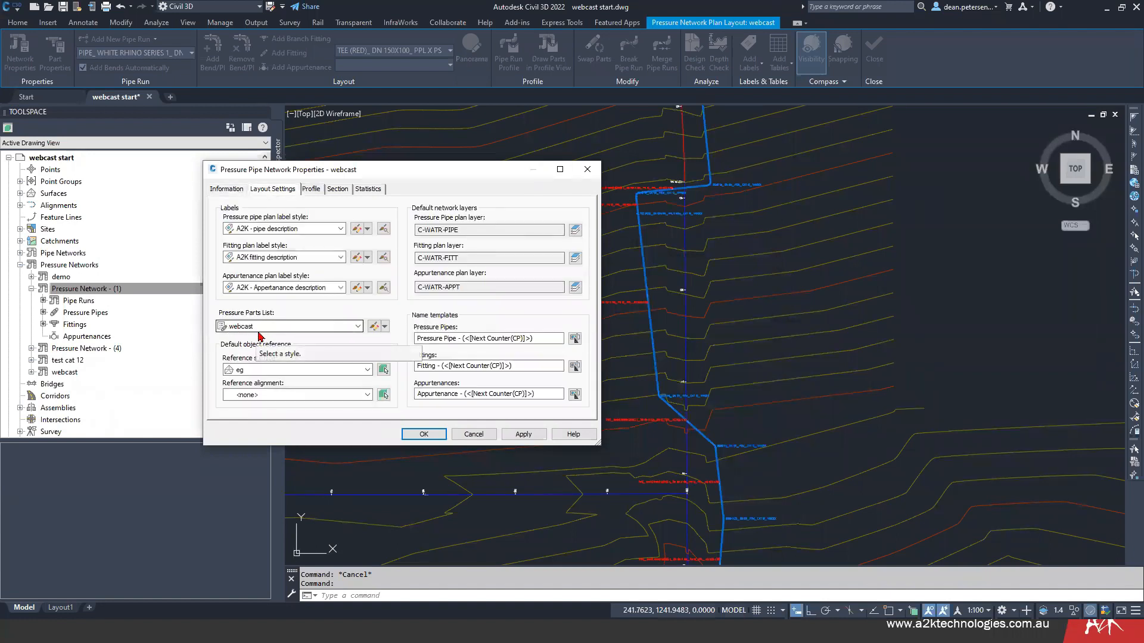
click(356, 327)
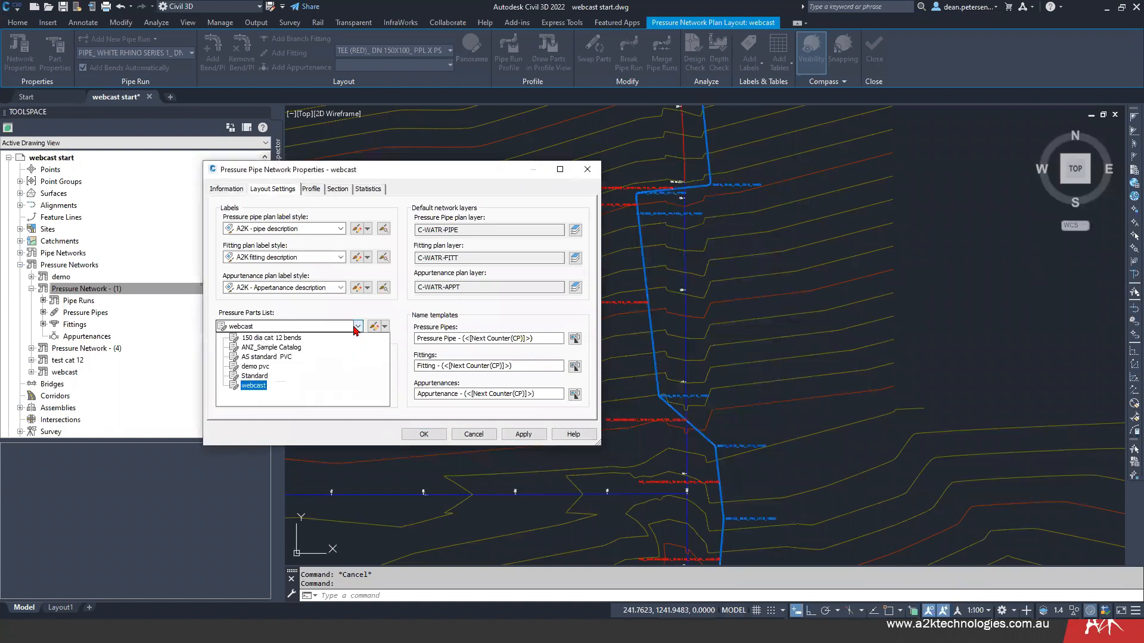
click(276, 352)
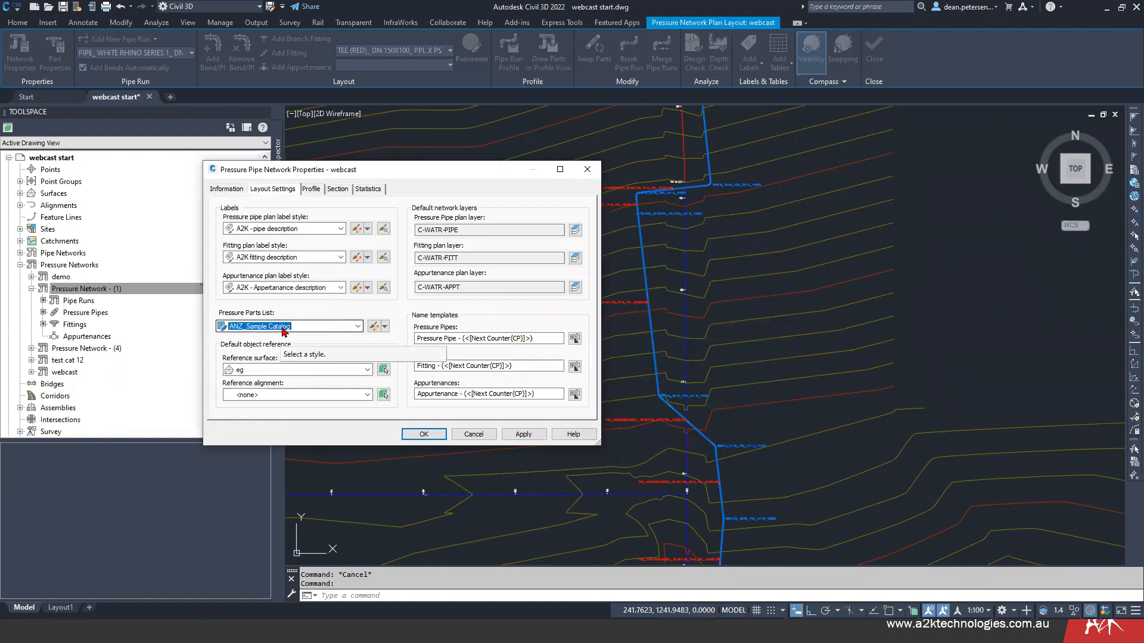
click(423, 434)
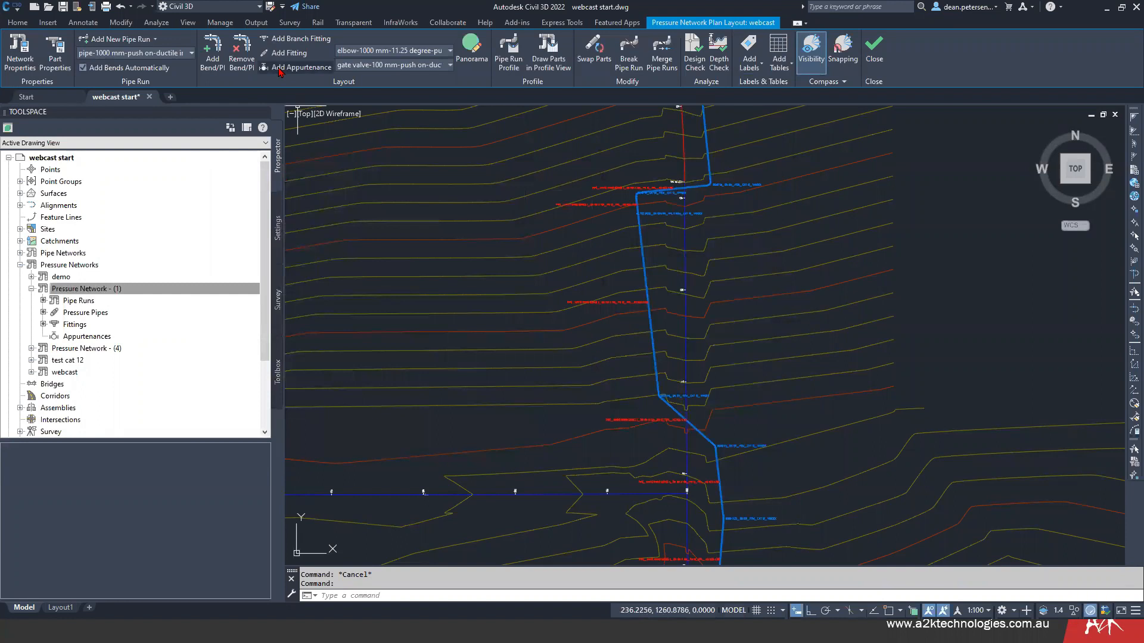
- Add a gate valve-150 mm-push on-ductile iron-16 bar on the pipe between the 11.25-degree bend and the southern 90-degree bend
click(451, 66)
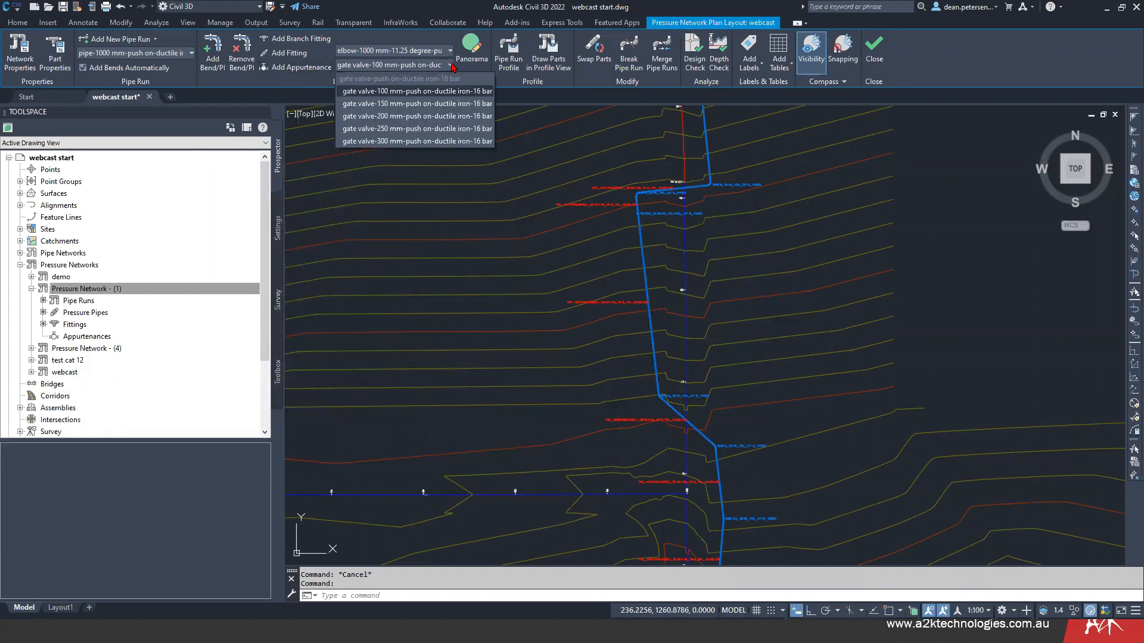
click(411, 105)
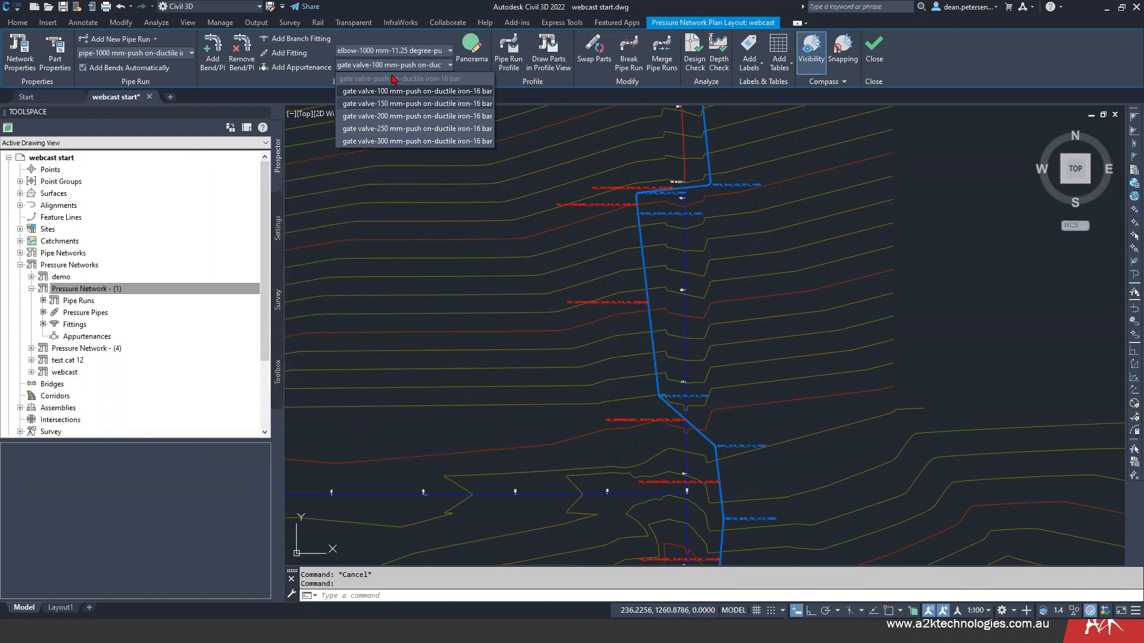
click(286, 67)
mouse_move(592, 409)
middle_down()
mouse_move(502, 283)
mouse_move(475, 220)
middle_up()
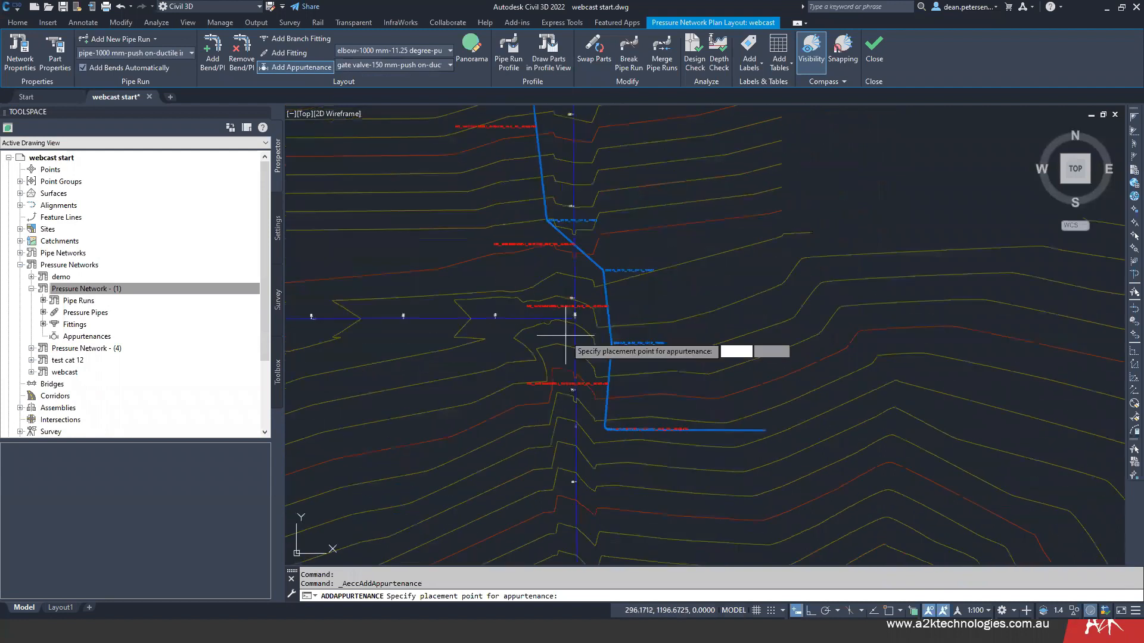
scroll(601, 396, up, 5)
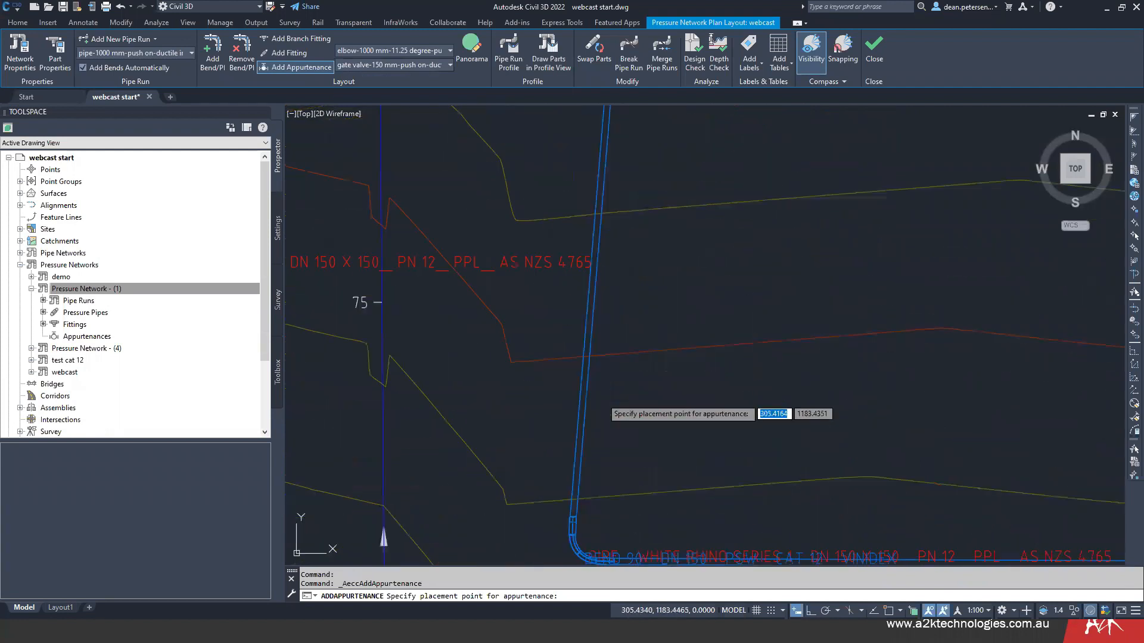
click(592, 295)
key(Escape)
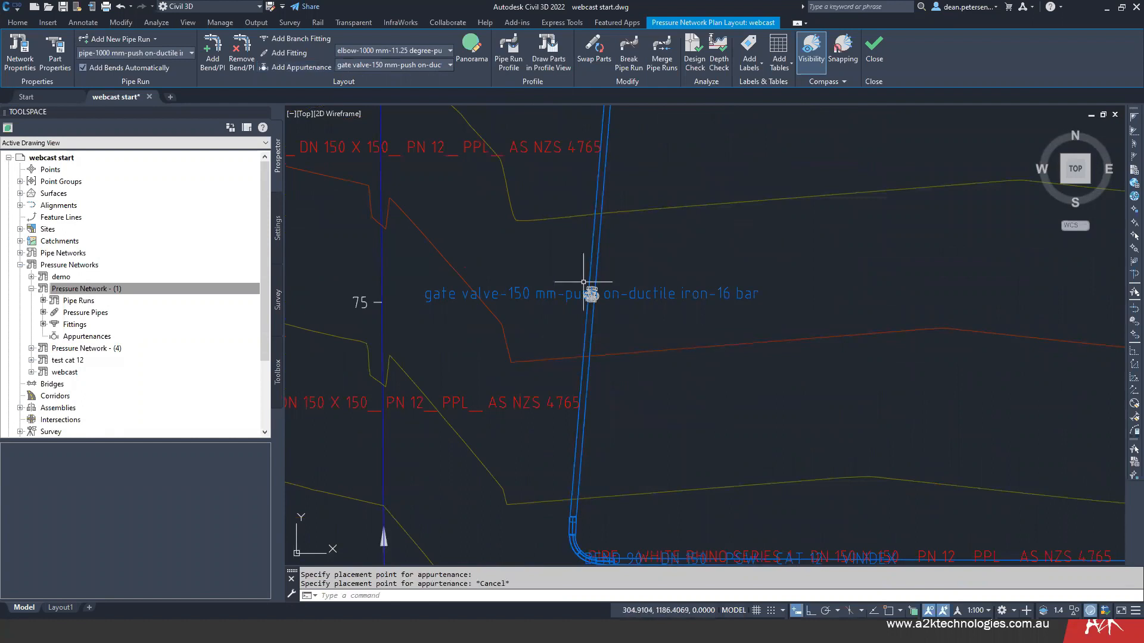
- View the gate valve with its adjoining pipes and bends in the Object Viewer, orbited to a 3D angle
scroll(583, 281, up, 6)
scroll(562, 281, down, 3)
scroll(546, 319, down, 6)
click(506, 161)
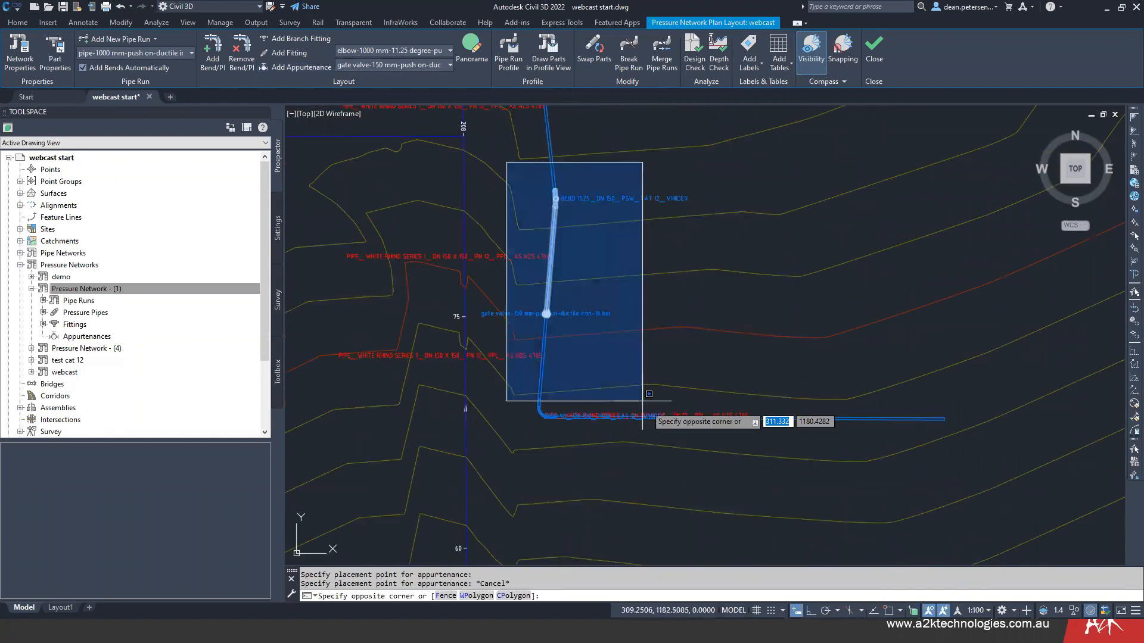
click(1025, 488)
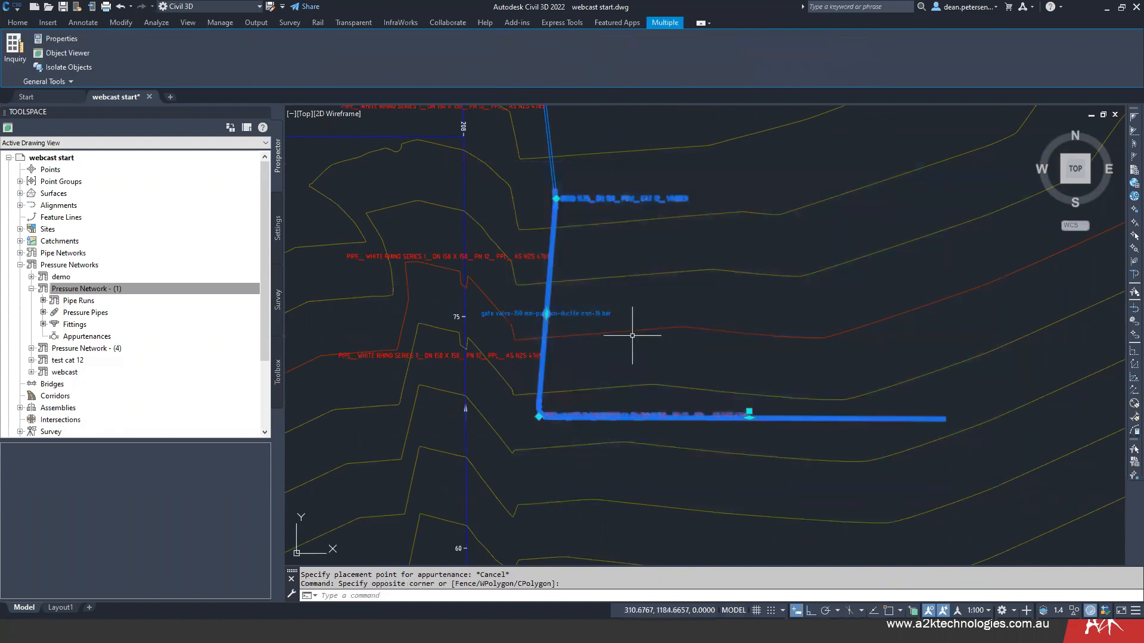
right_click(671, 346)
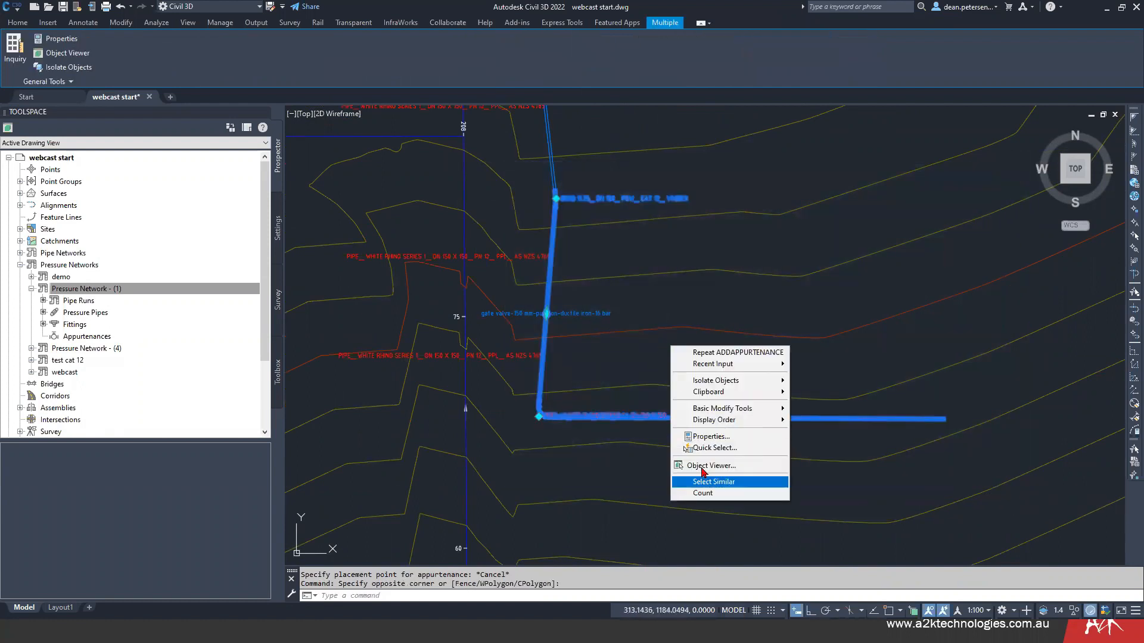
shift+middle_drag(633, 390, 566, 413)
drag(380, 449, 555, 442)
- Inspect the gate valve and the 90-degree bend up close in 3D, then close the Object Viewer and clear the selection
scroll(556, 441, up, 4)
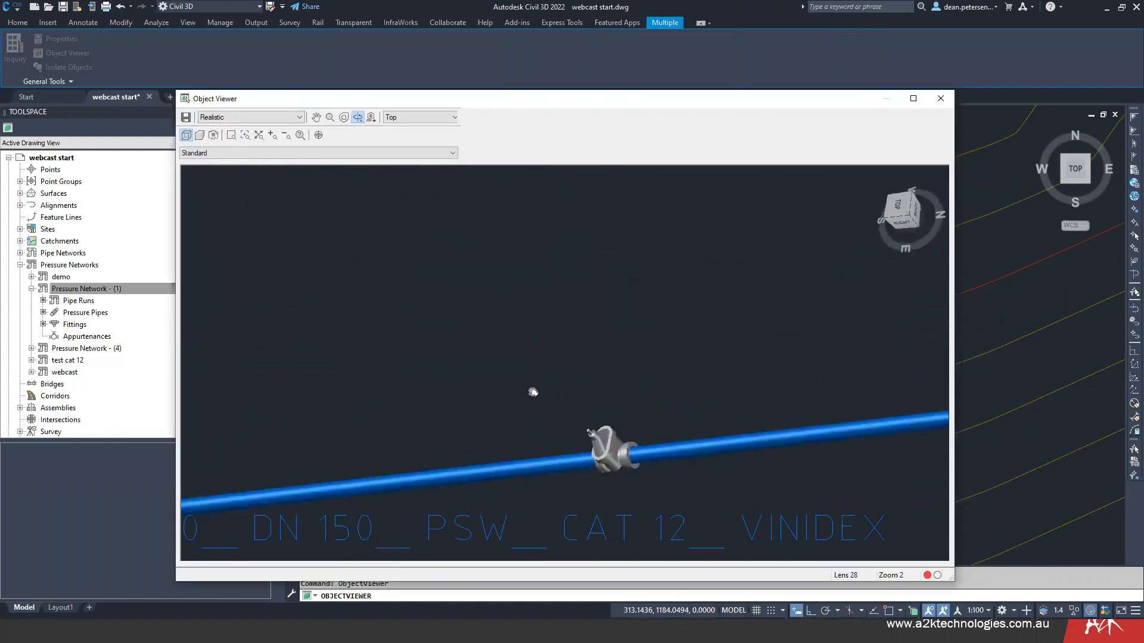
scroll(581, 465, down, 4)
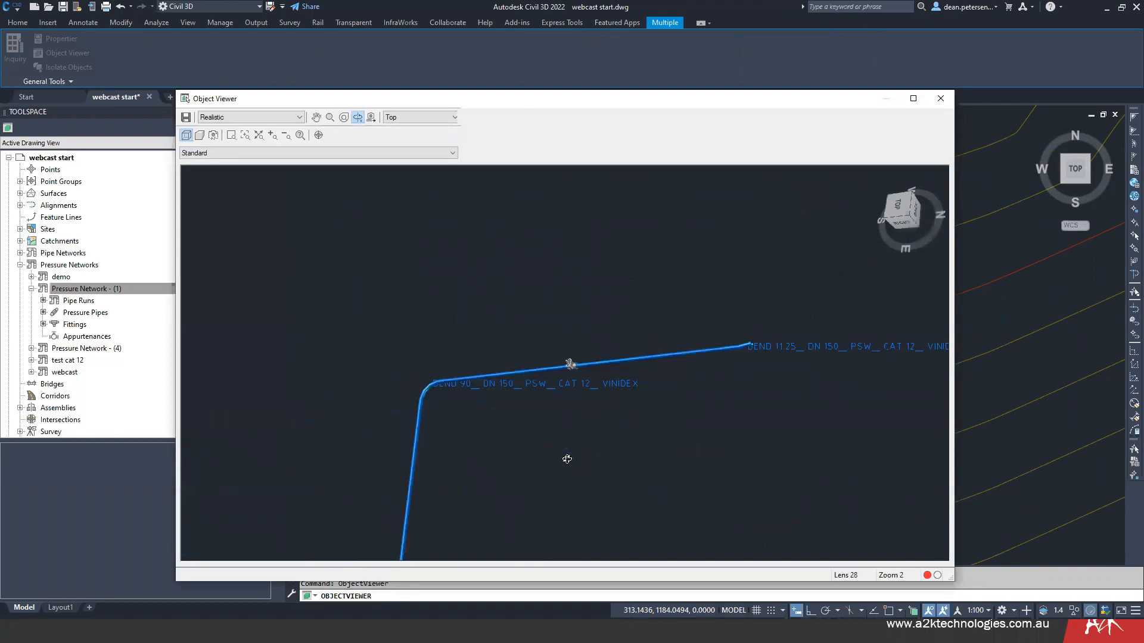
scroll(475, 383, up, 4)
scroll(380, 417, down, 4)
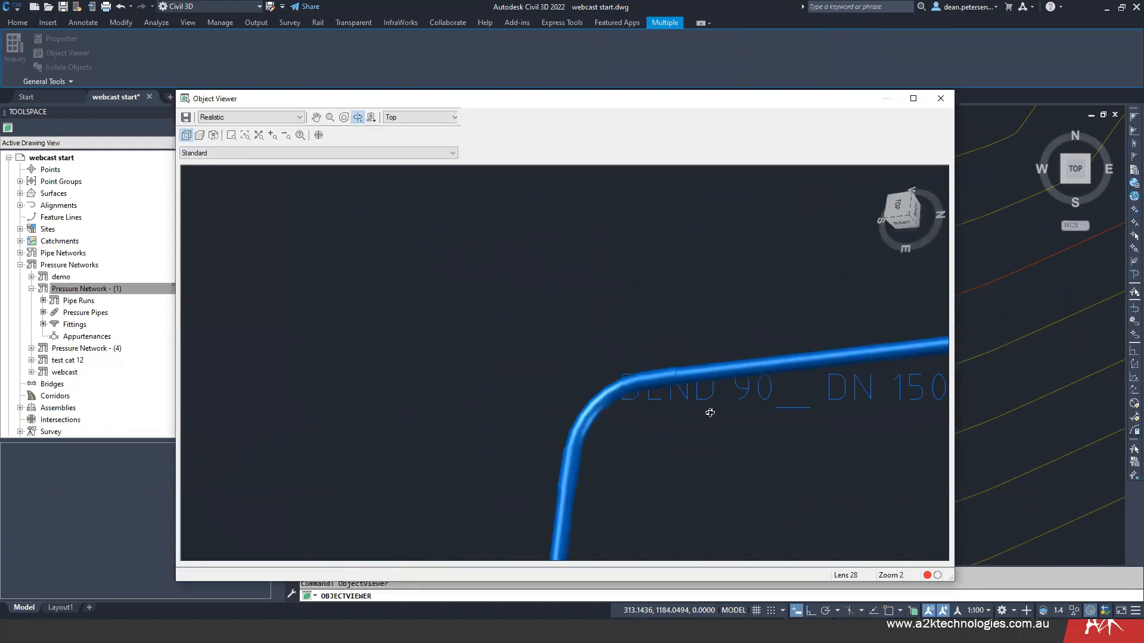
scroll(615, 439, down, 2)
scroll(596, 440, down, 2)
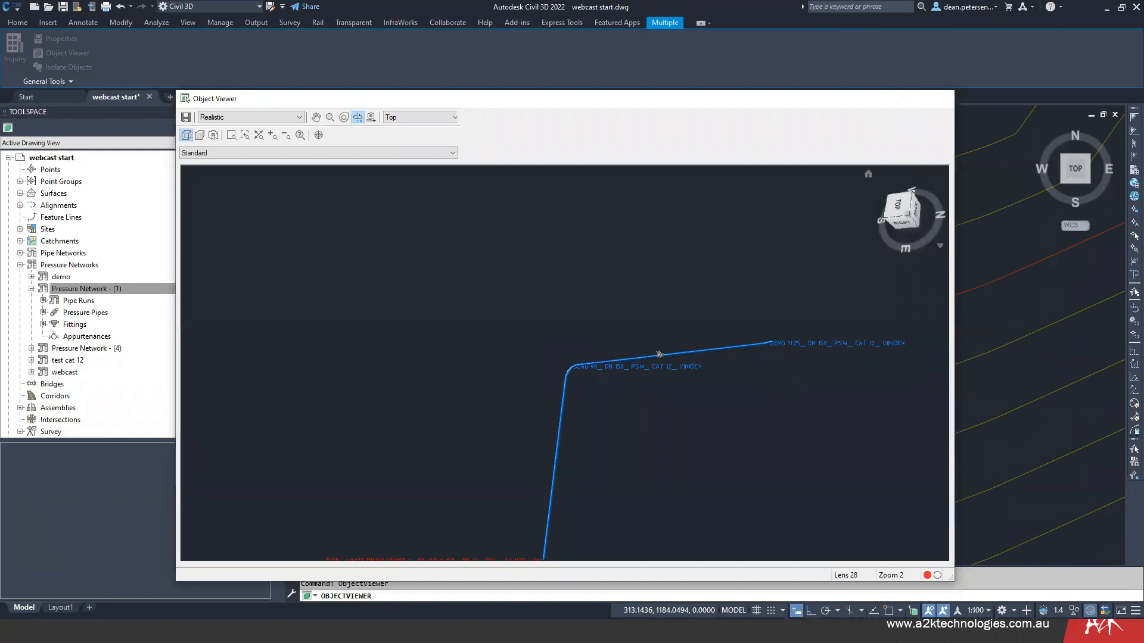
click(941, 98)
key(Escape)
- Look over the existing profile view and the webcast network's pipe run in plan, leaving nothing selected
scroll(608, 332, down, 4)
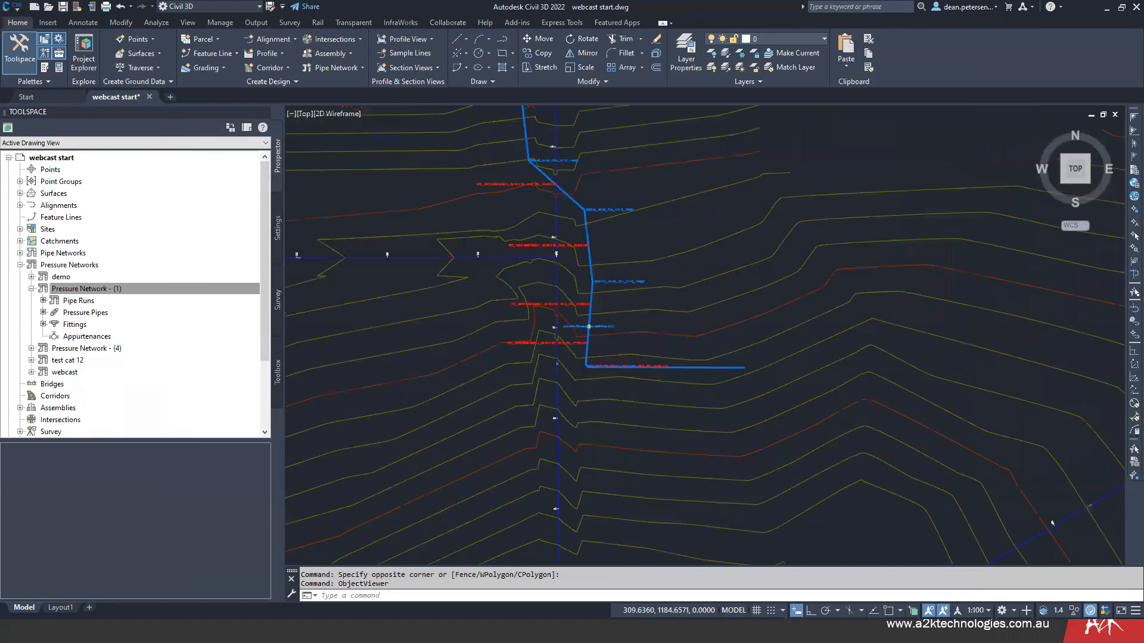
scroll(618, 367, down, 5)
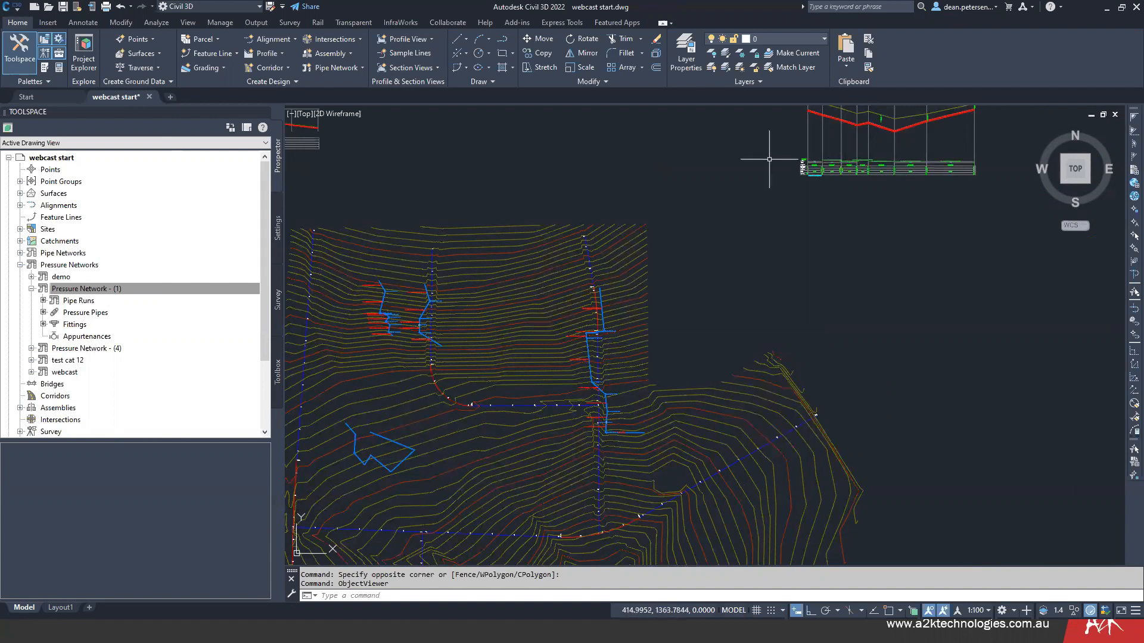
middle_drag(831, 199, 810, 315)
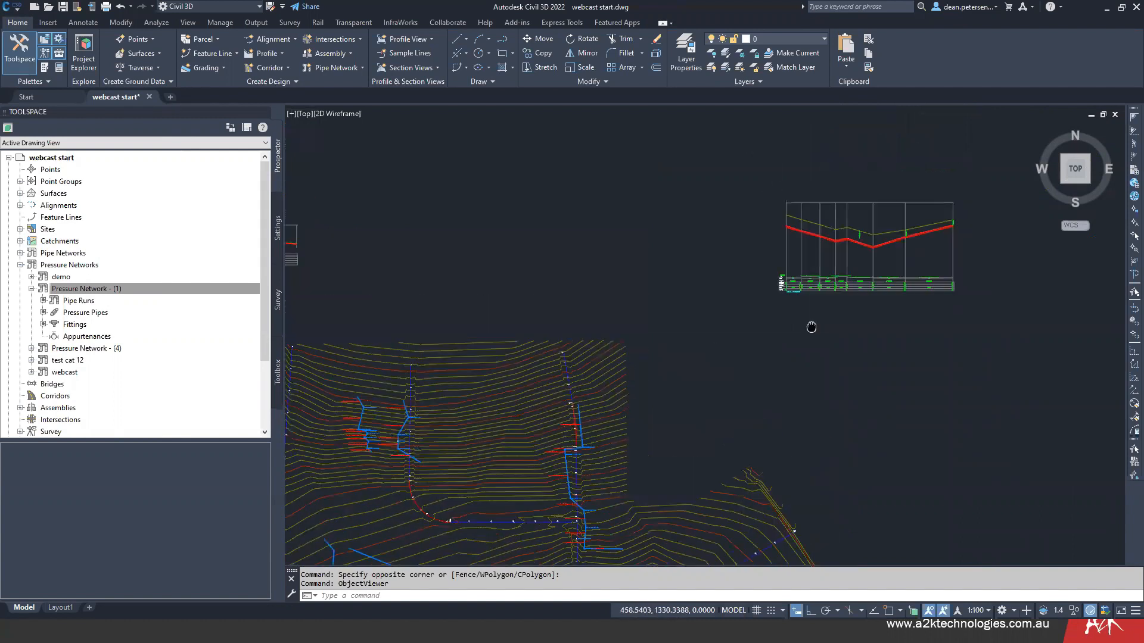
middle_drag(631, 396, 623, 274)
middle_drag(705, 273, 700, 289)
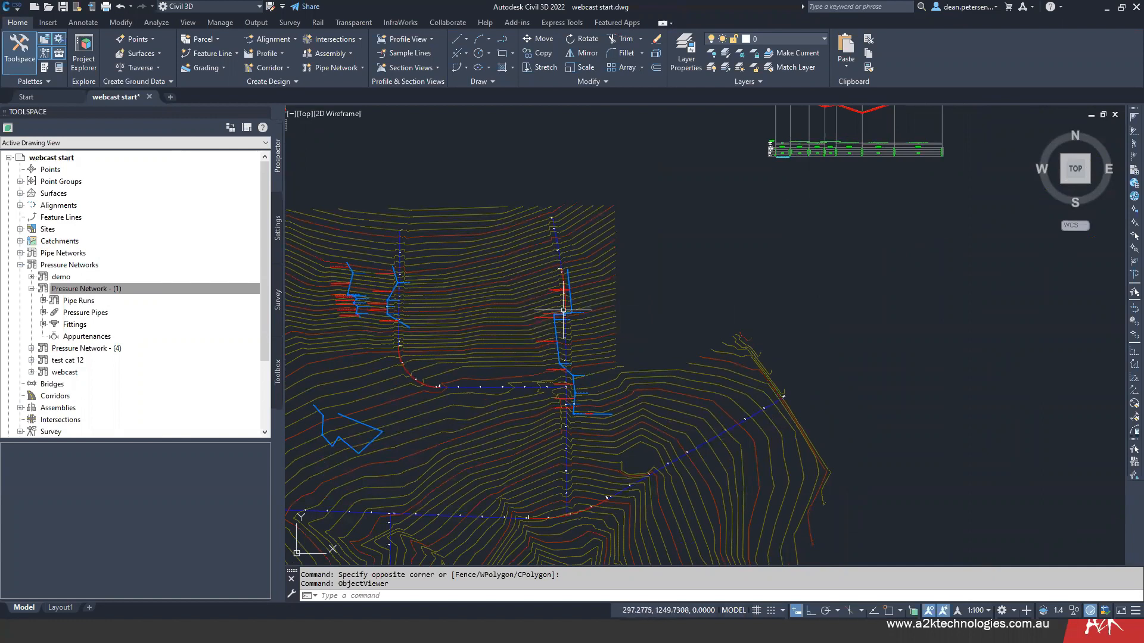
scroll(575, 293, up, 5)
click(548, 268)
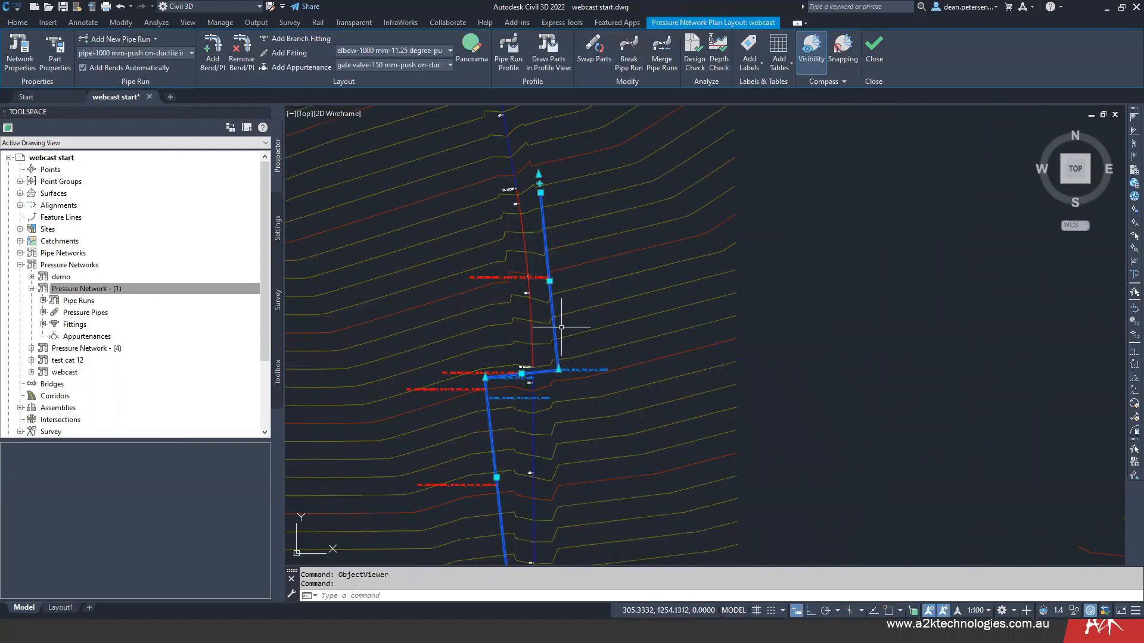
key(Escape)
middle_drag(420, 324, 449, 283)
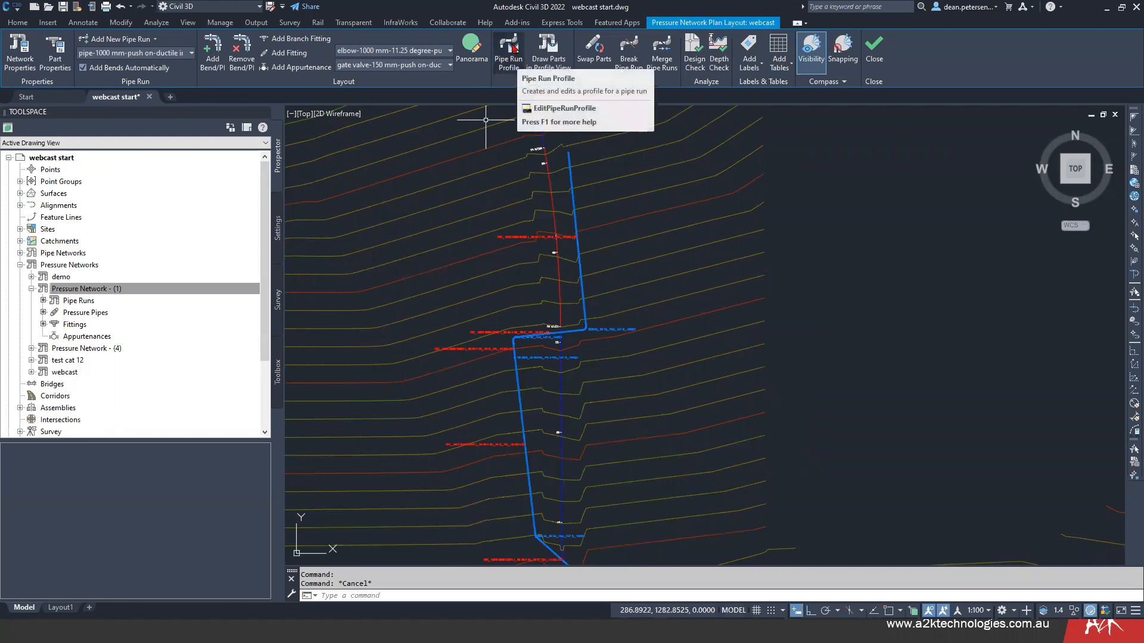
- Configure the dean street pipe run profile with a reference created from surface eg, a 0.700 m offset distance, and a new profile view
click(509, 51)
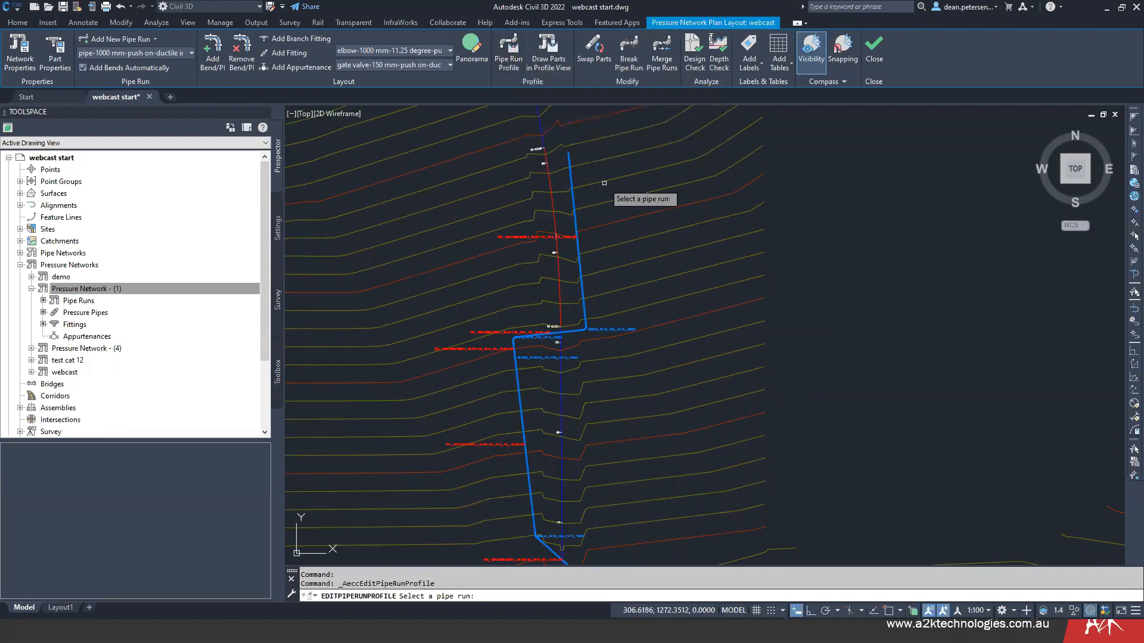
click(572, 169)
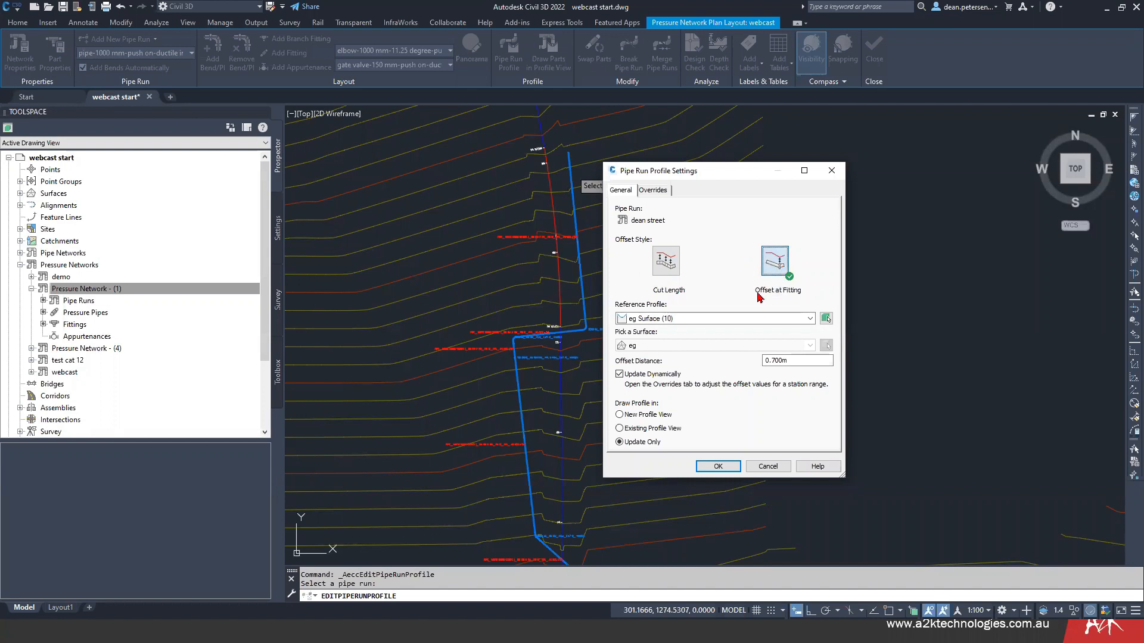
click(809, 320)
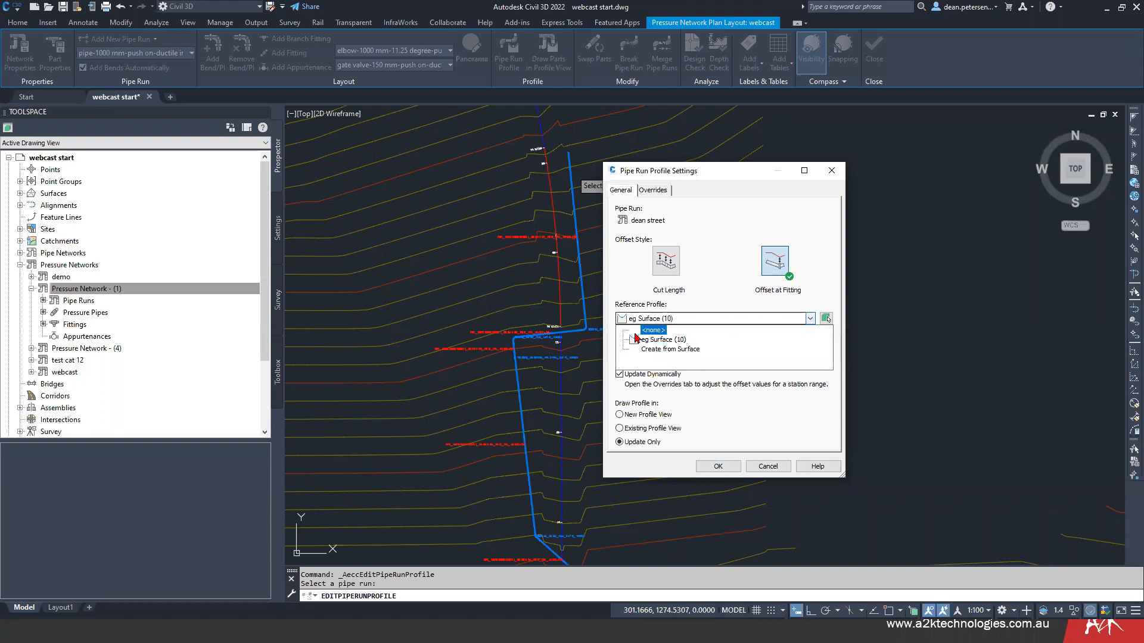
click(658, 350)
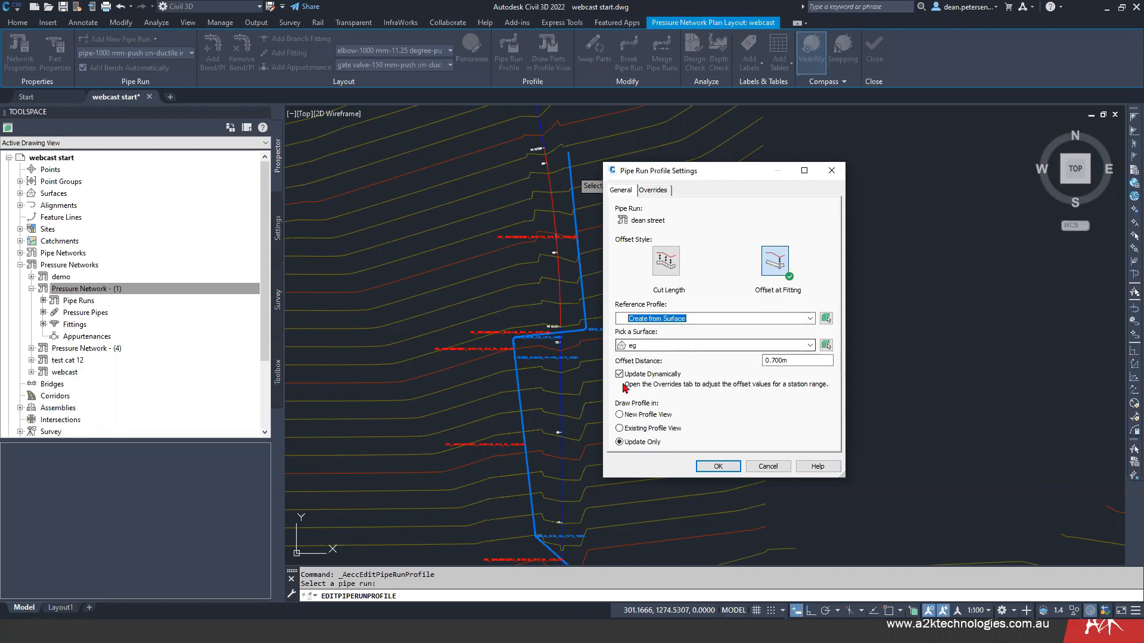
drag(792, 360, 767, 360)
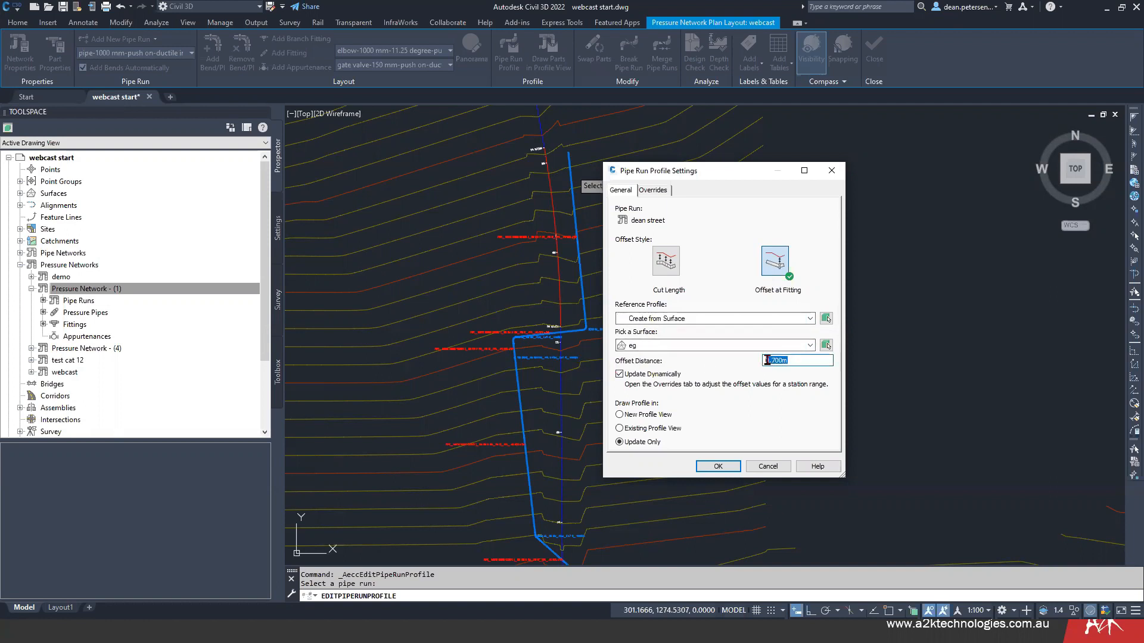
click(800, 361)
click(621, 415)
click(653, 191)
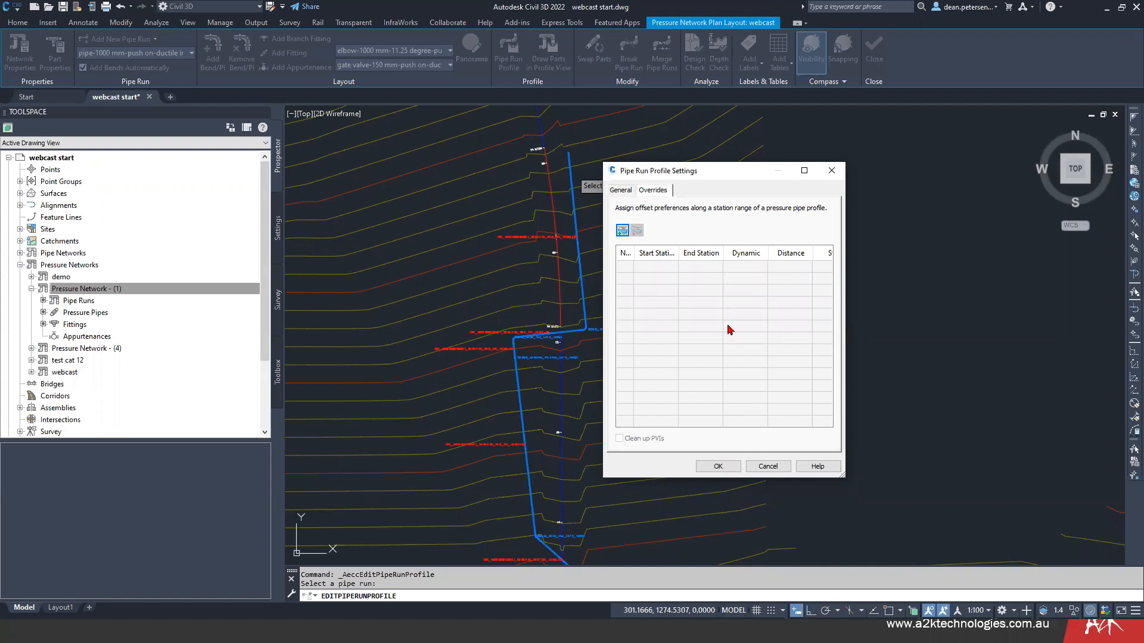
click(621, 191)
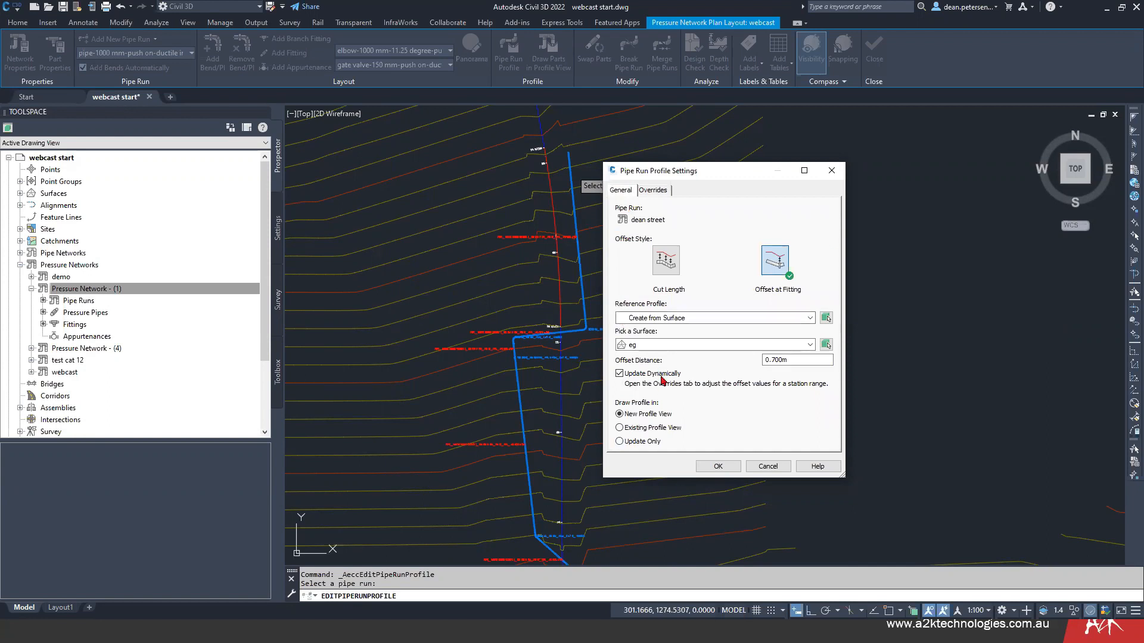
click(718, 468)
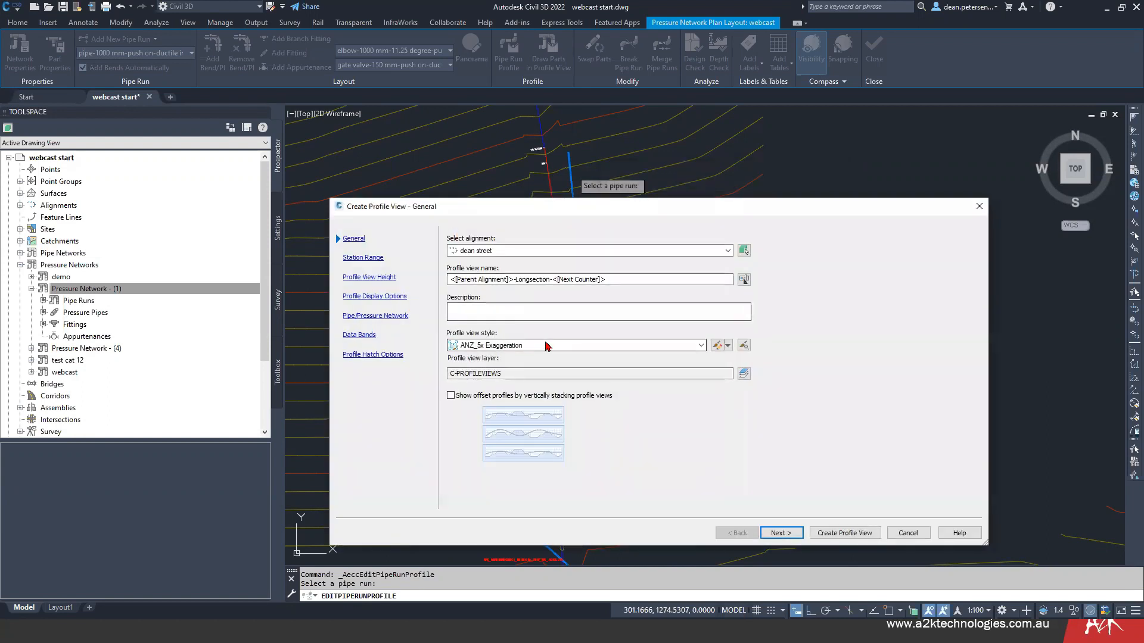
- Set the profile view style to ANZ_Pipe 5x Exaggeration and accept the station range, height, profile display and pressure network settings
click(547, 346)
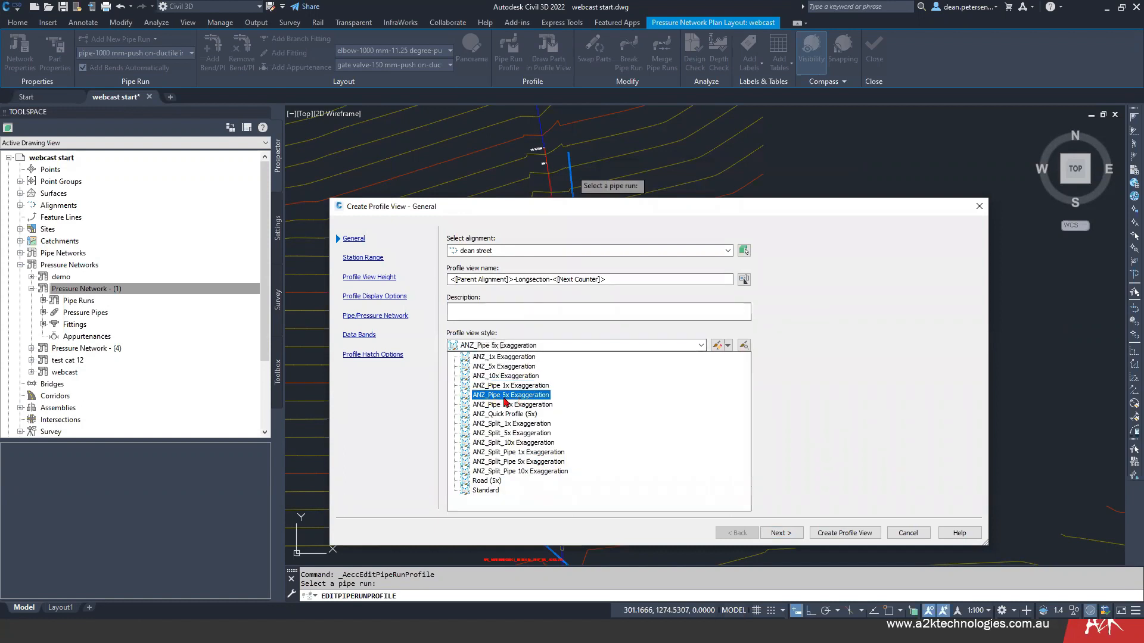
click(532, 395)
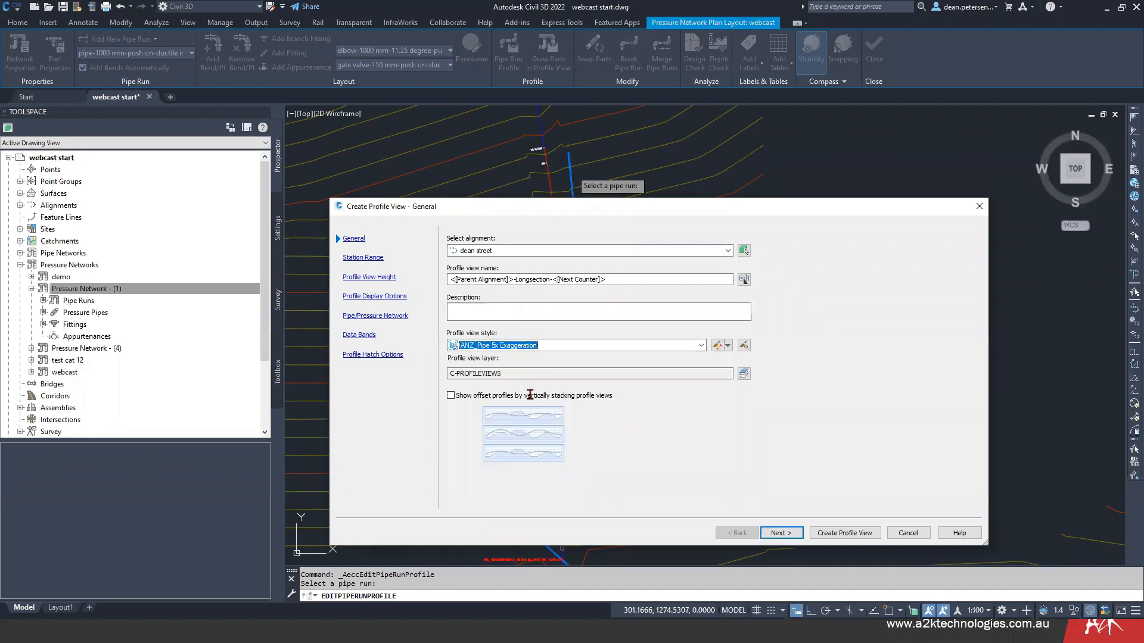
click(778, 533)
click(780, 534)
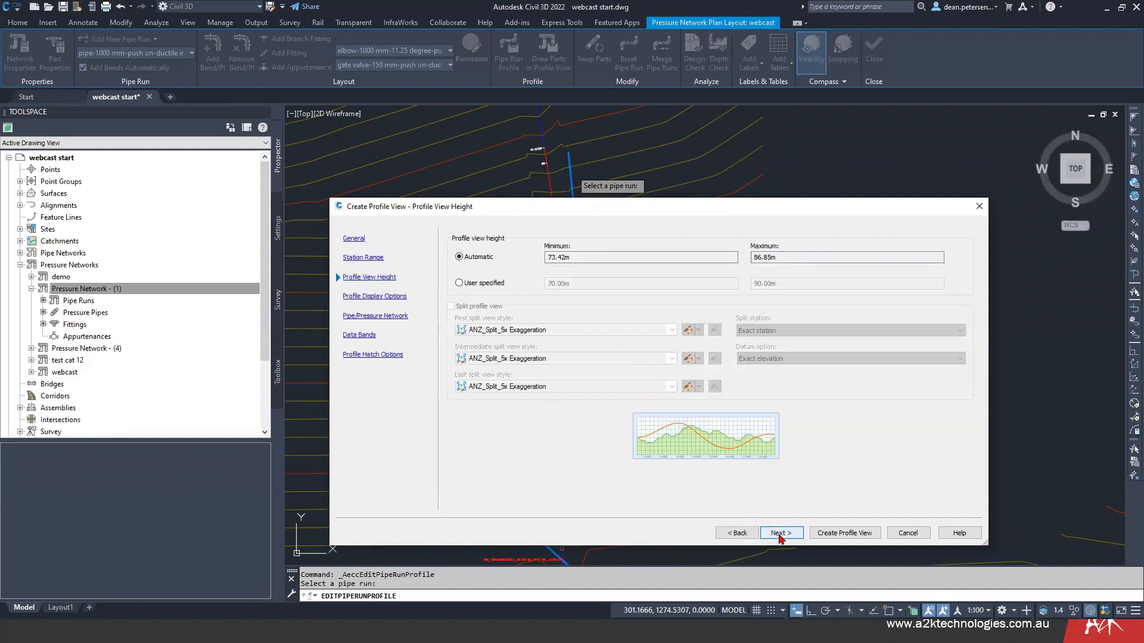
click(780, 534)
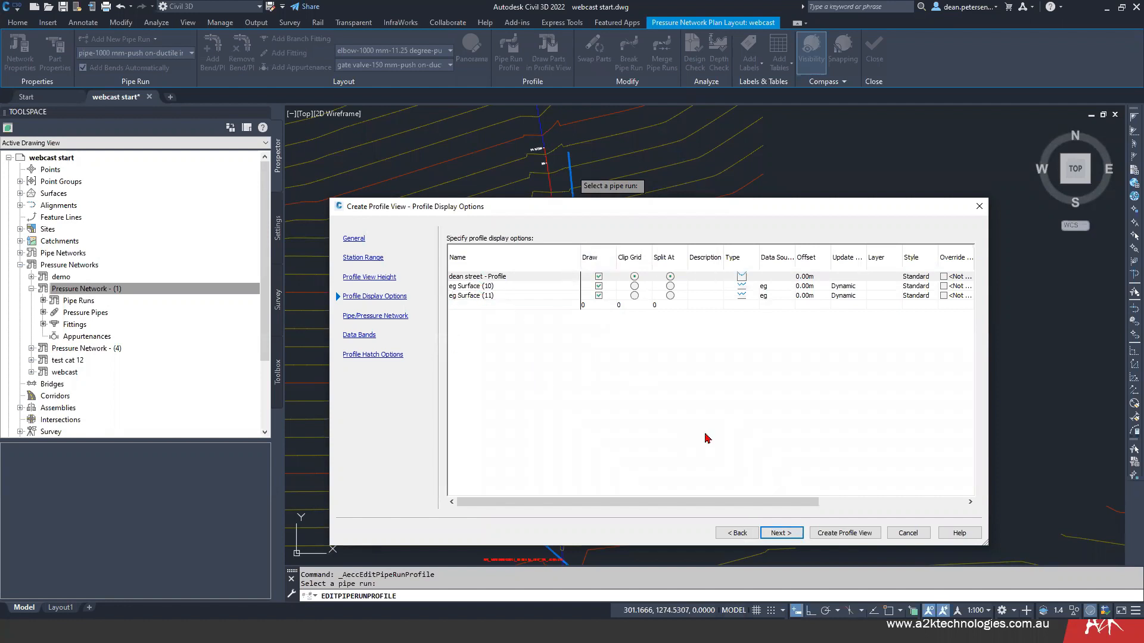
click(787, 533)
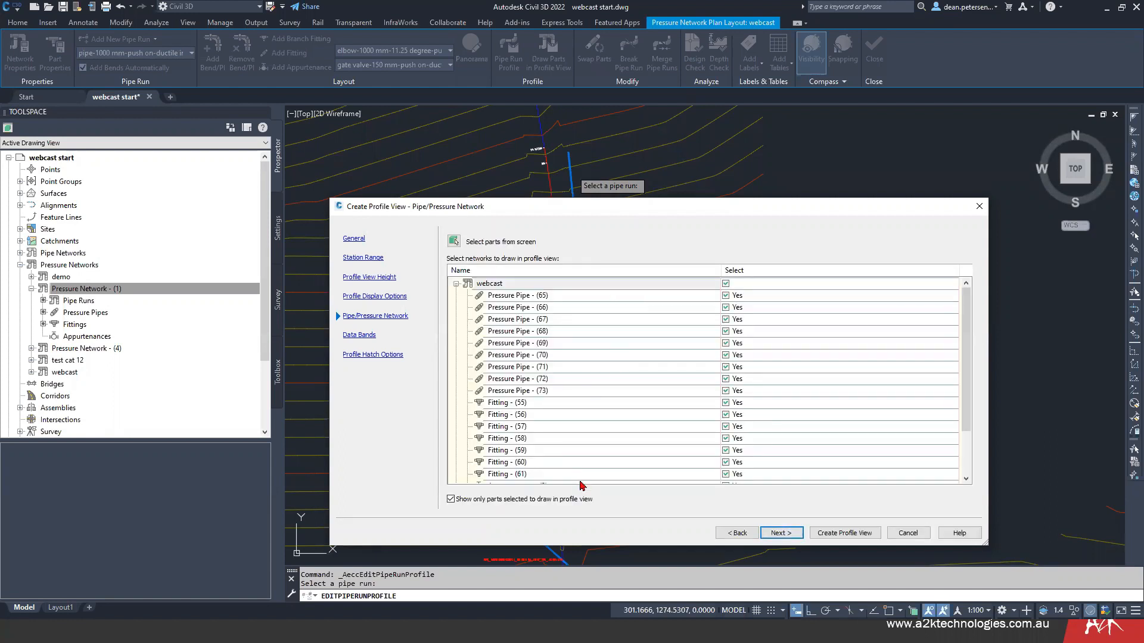
click(785, 534)
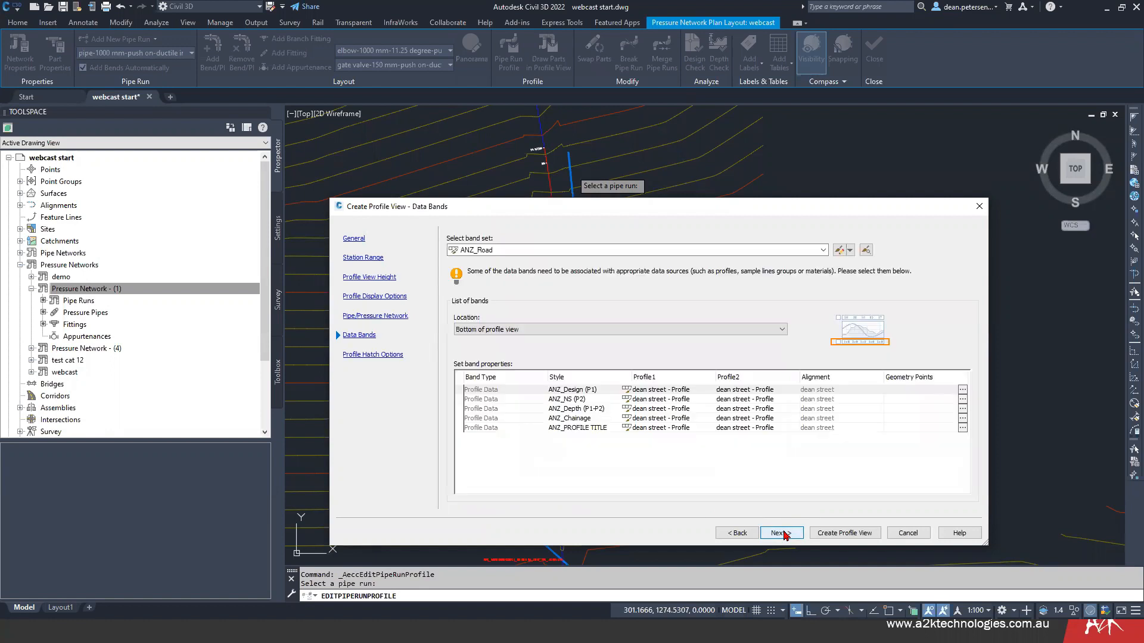
- Choose the A2K Pressure Pipes band set and place the profile view in the empty area east of the plan, below the existing one
click(516, 250)
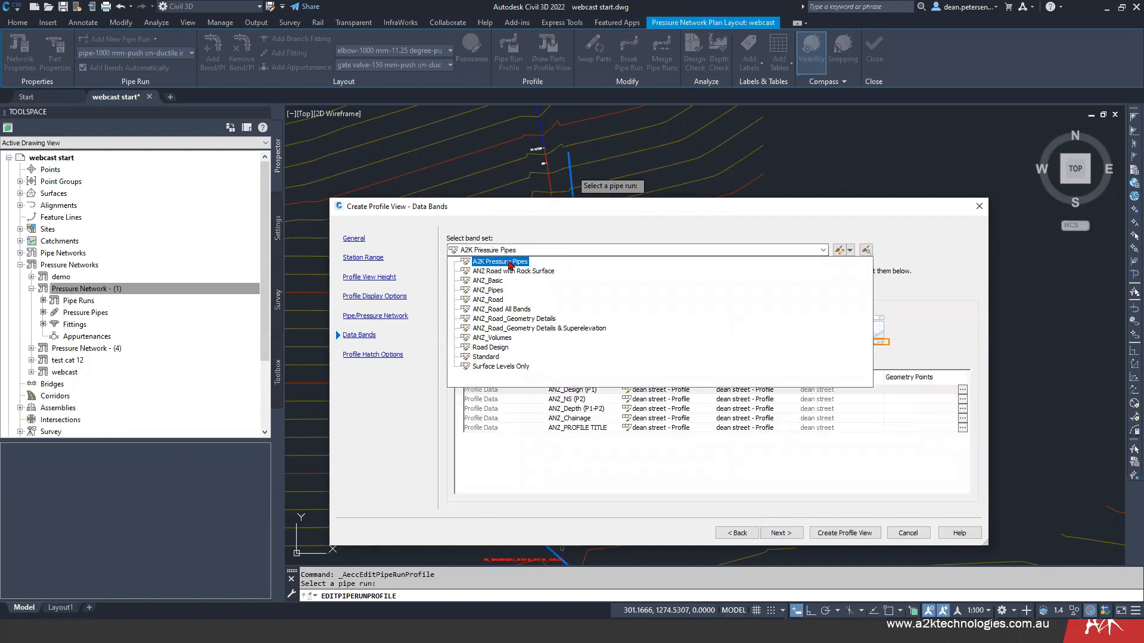
click(478, 261)
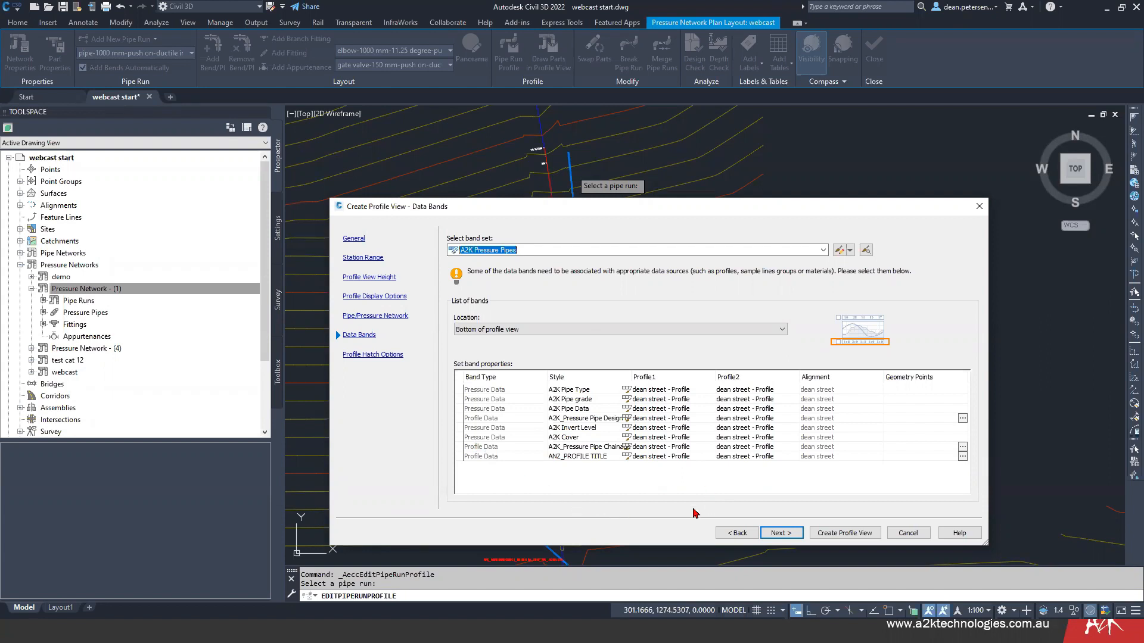
click(785, 534)
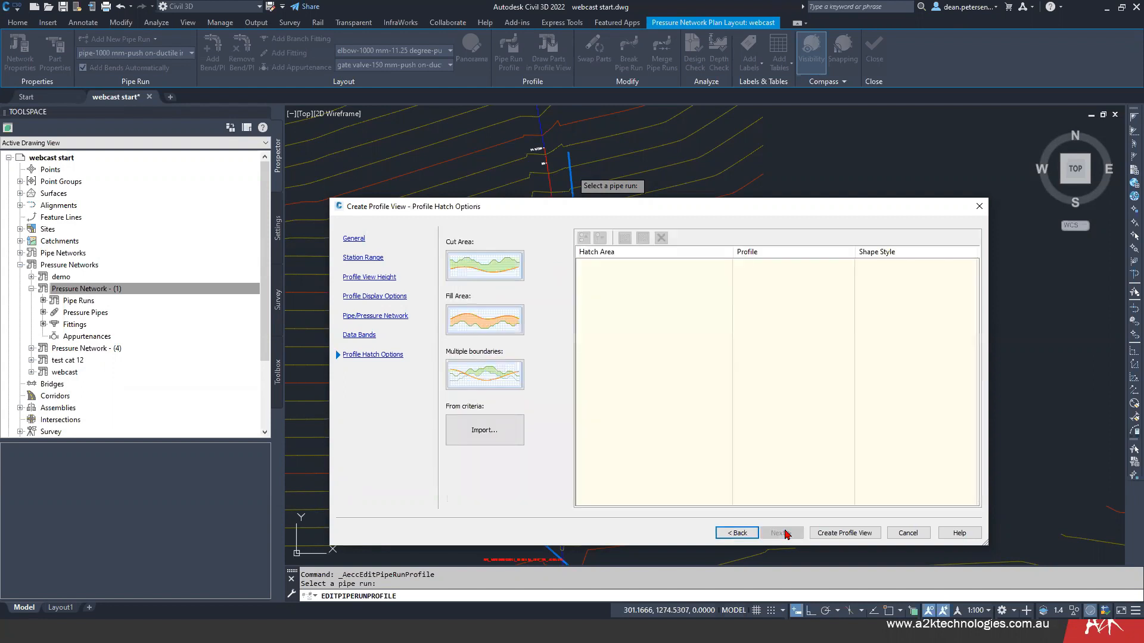
click(841, 533)
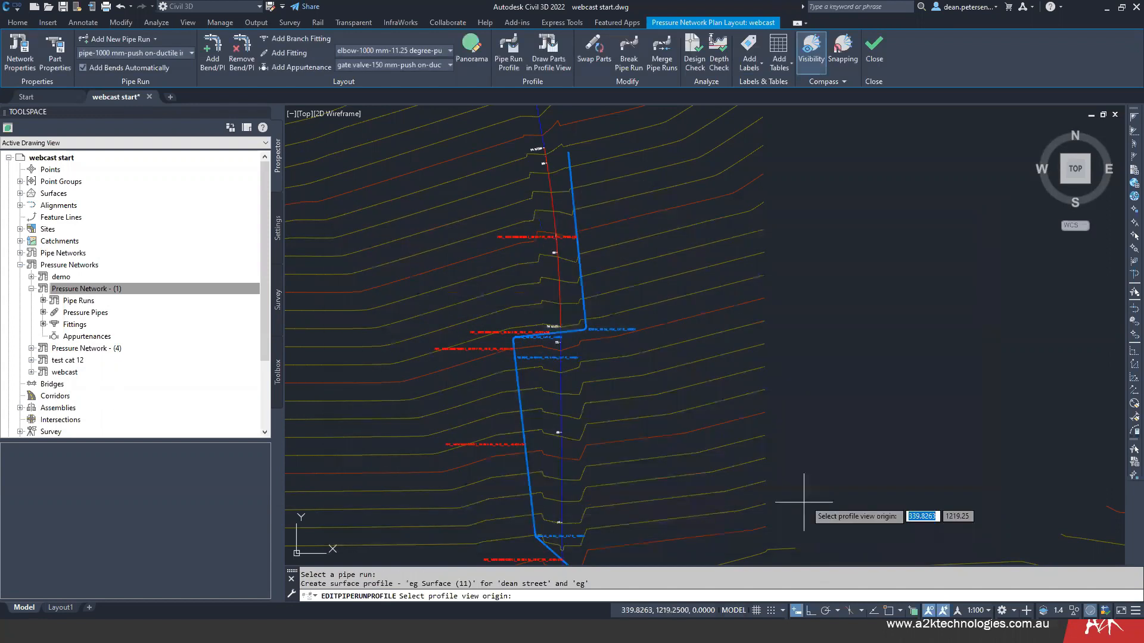
scroll(893, 396, down, 4)
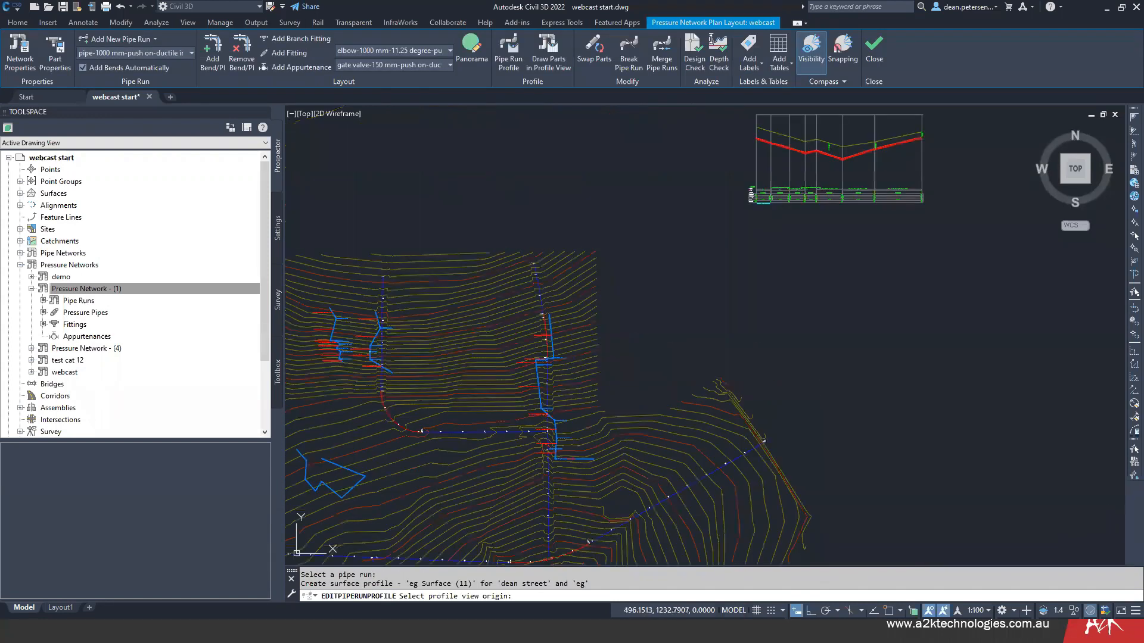
click(836, 380)
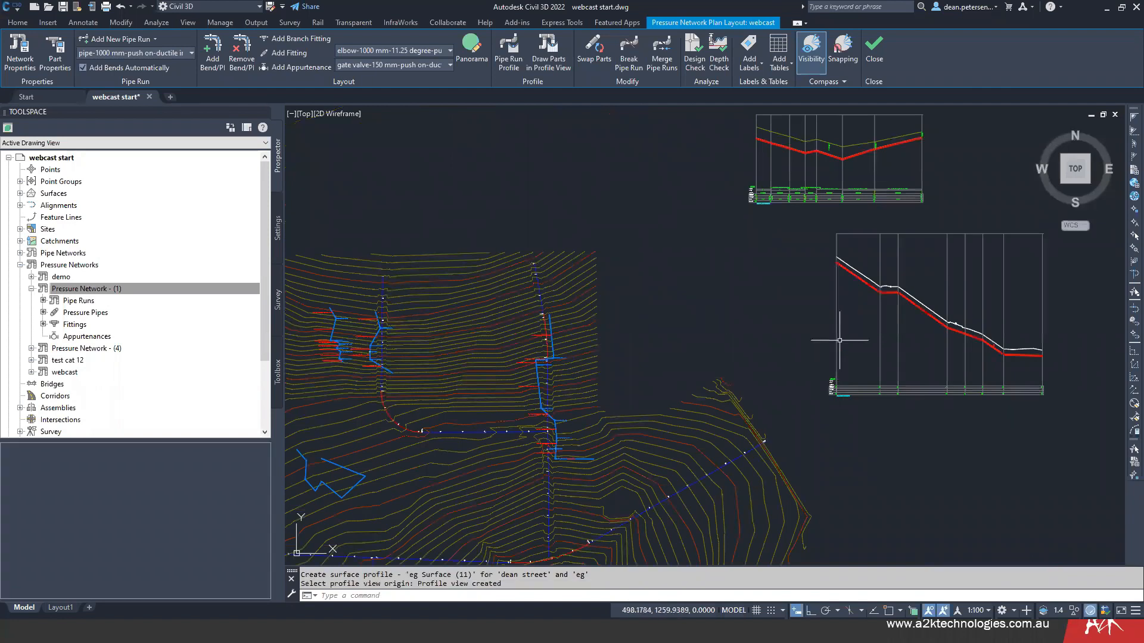
- Examine the pipes, bends and gate valve against the surface line along the new dean street profile view
scroll(891, 301, up, 7)
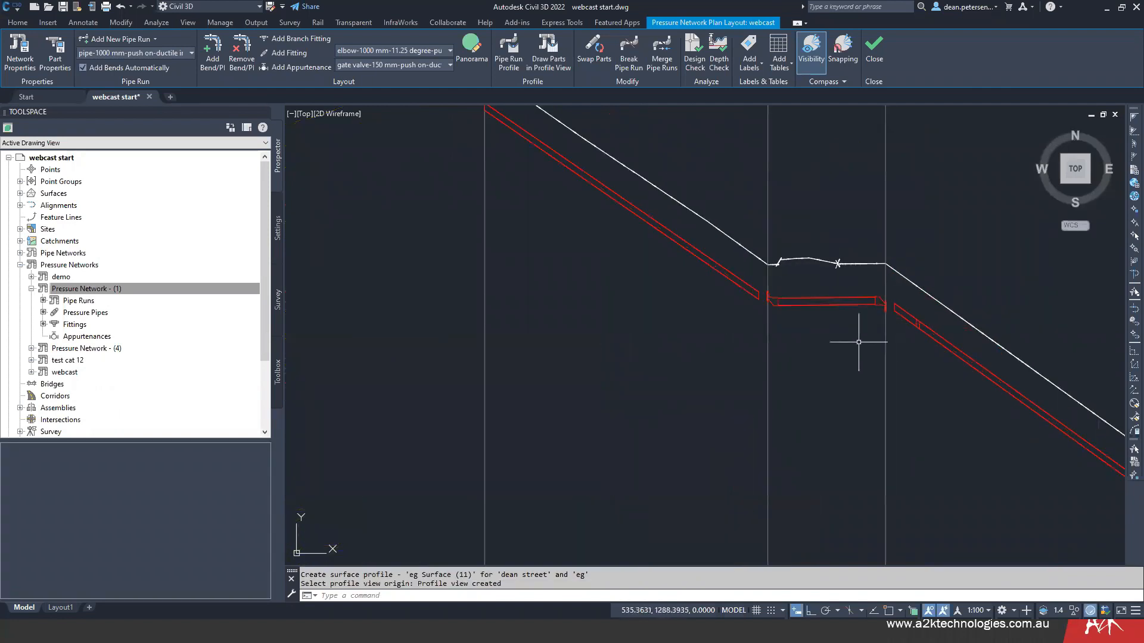
scroll(848, 347, down, 2)
middle_drag(848, 347, 598, 259)
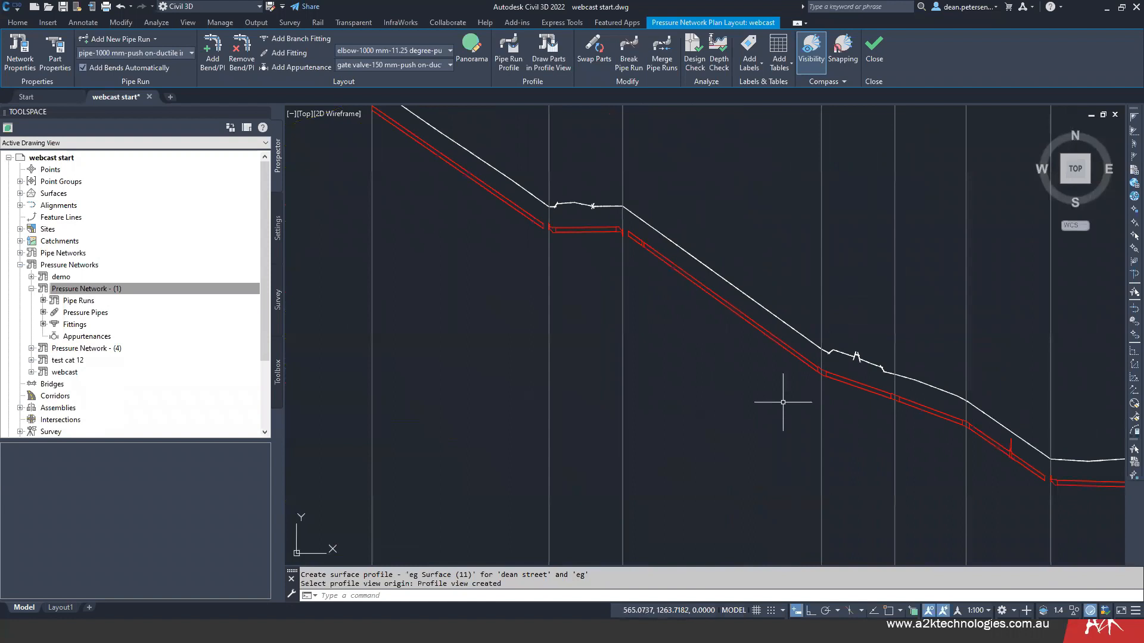
scroll(834, 411, up, 1)
scroll(894, 383, up, 3)
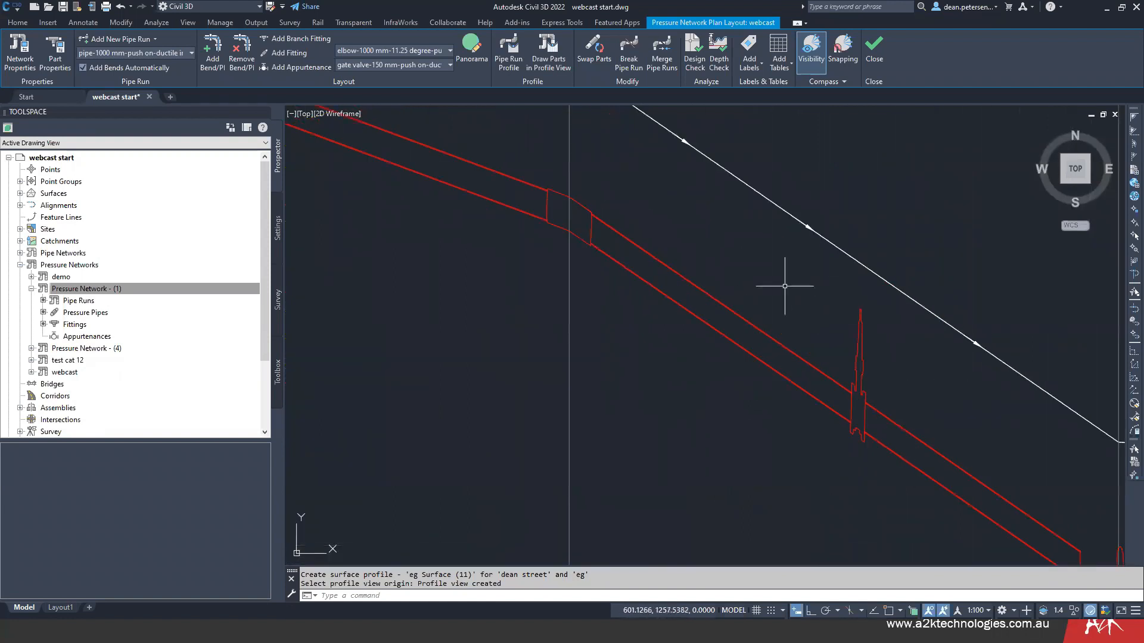
scroll(775, 451, down, 3)
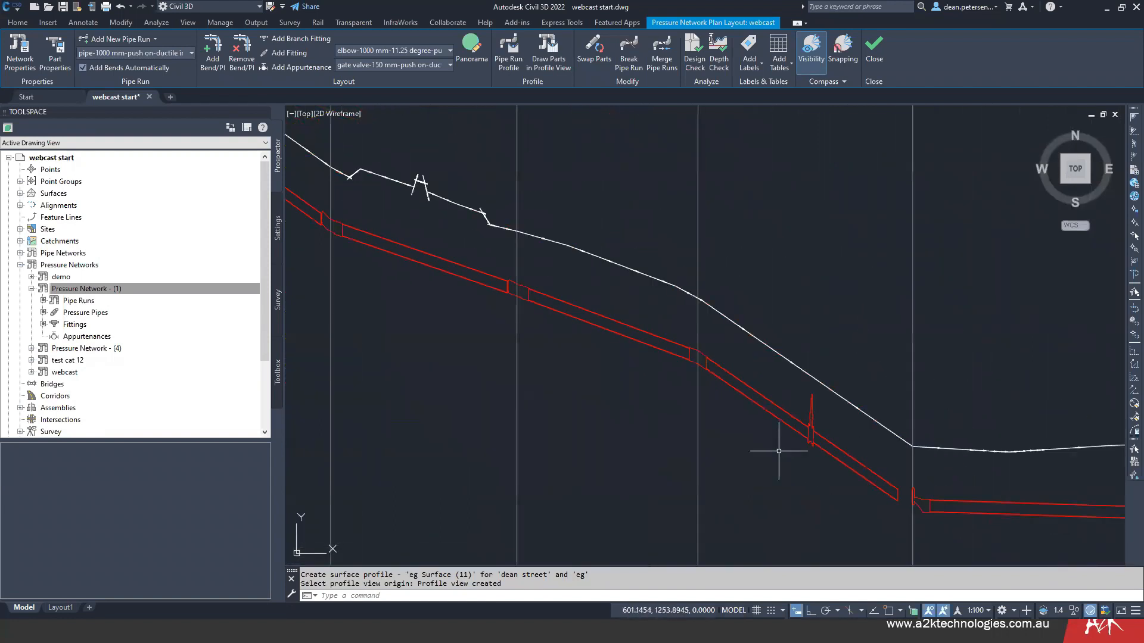
scroll(715, 464, up, 2)
scroll(715, 468, down, 3)
scroll(761, 470, up, 3)
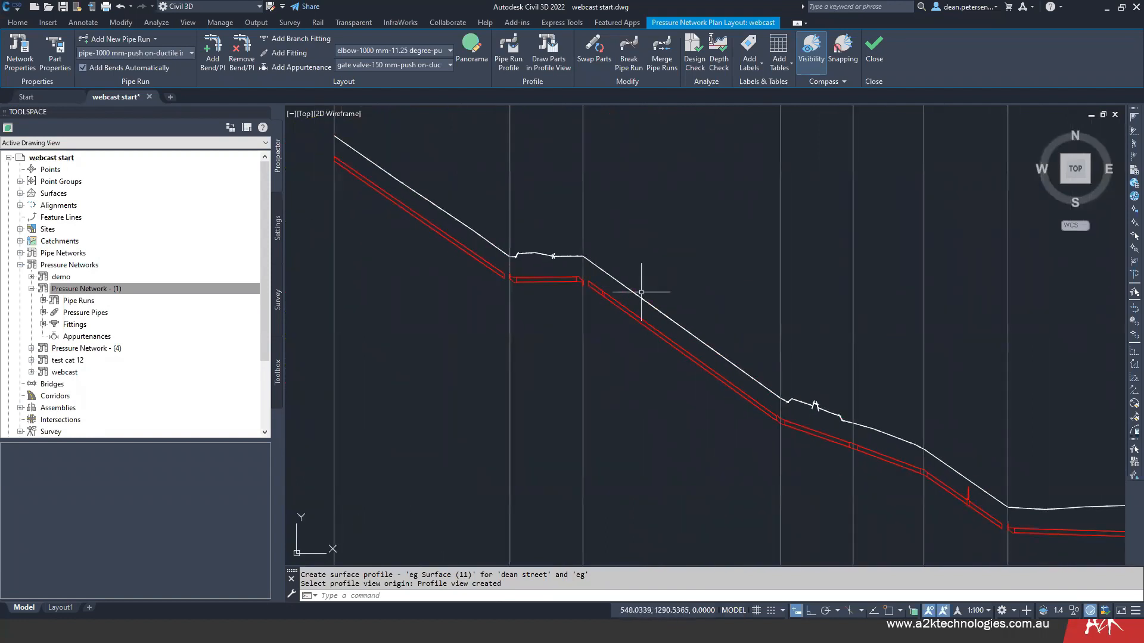
middle_drag(505, 320, 572, 339)
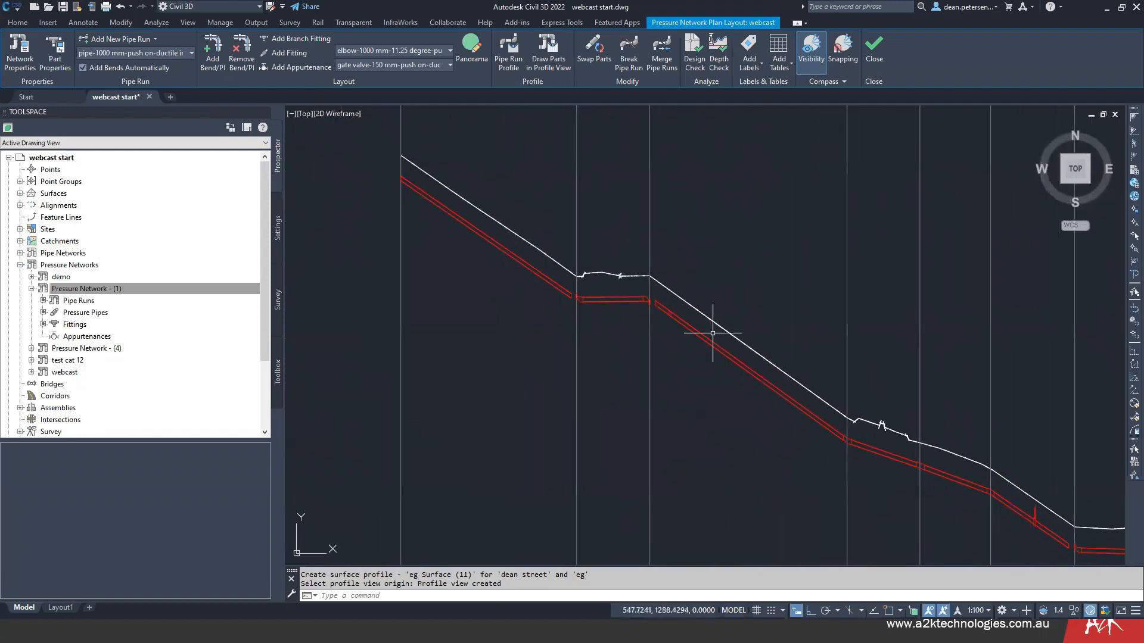
scroll(871, 459, down, 2)
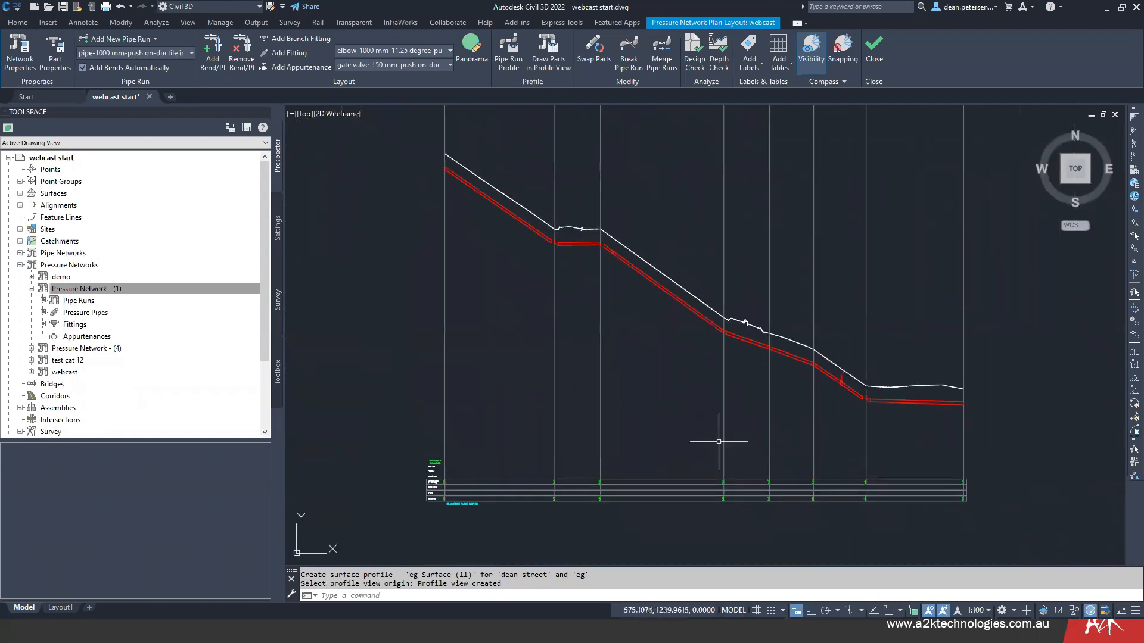
- In the new dean street profile view's band properties, set the data source of A2K Pipe Type, A2K Pipe grade and A2K Pipe Data to webcast
mouse_move(574, 470)
middle_down()
mouse_move(649, 436)
mouse_move(656, 488)
mouse_move(641, 387)
middle_up()
click(597, 453)
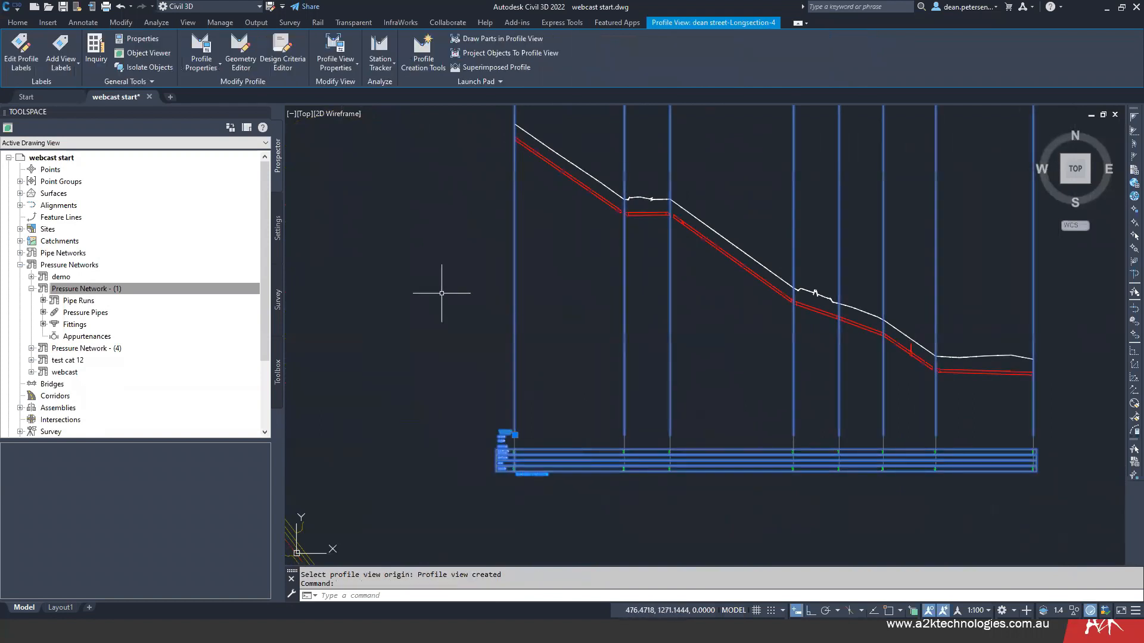
click(333, 54)
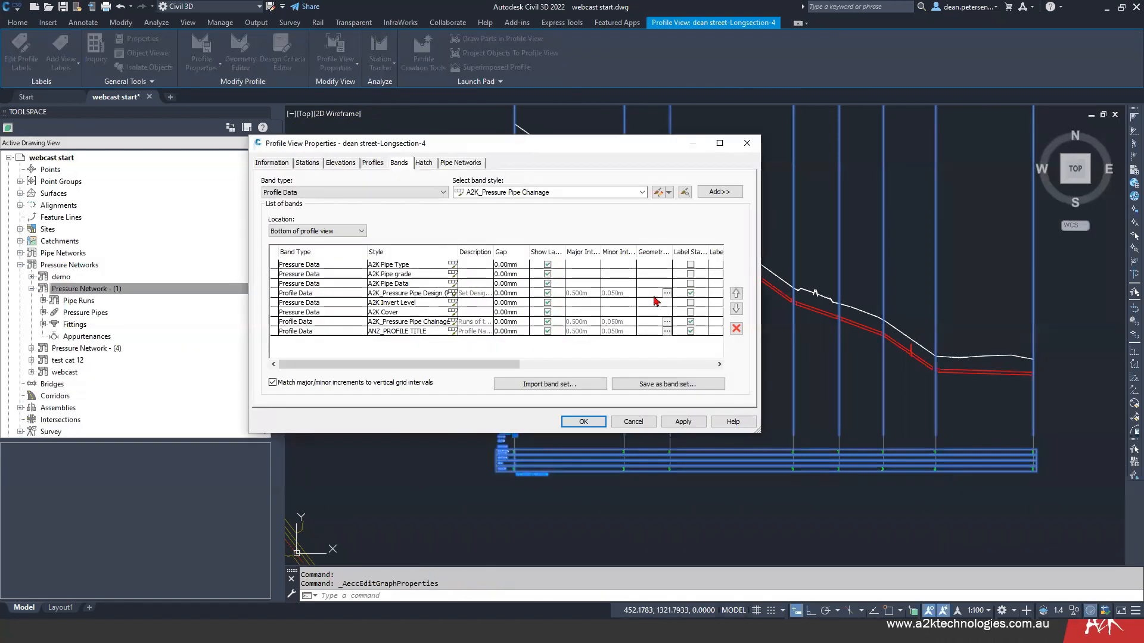
drag(547, 364, 716, 364)
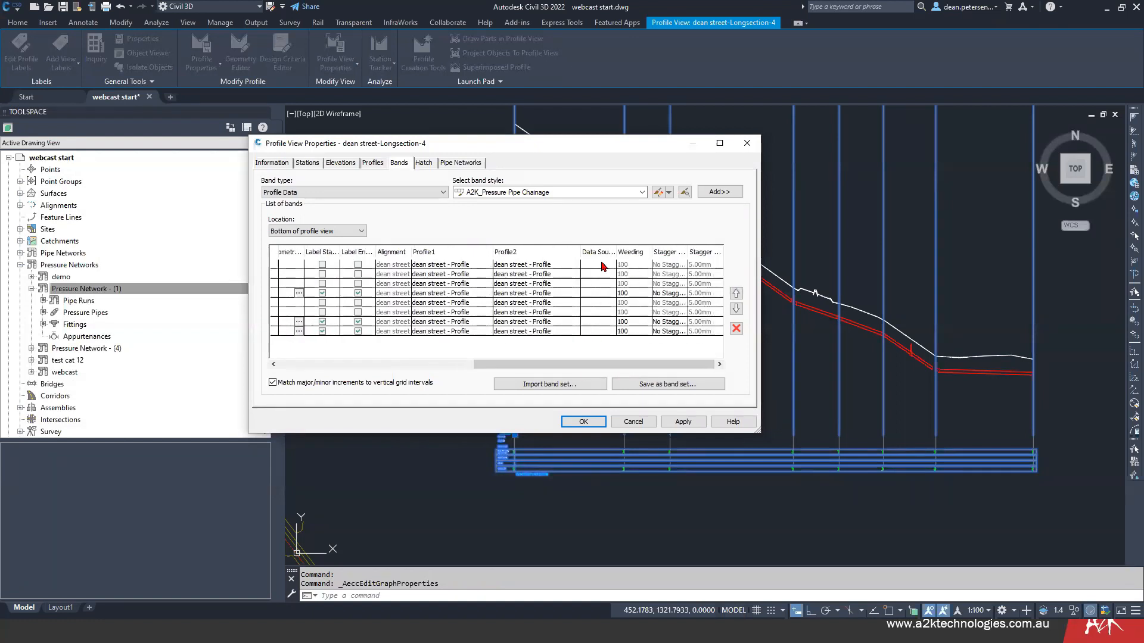
click(604, 266)
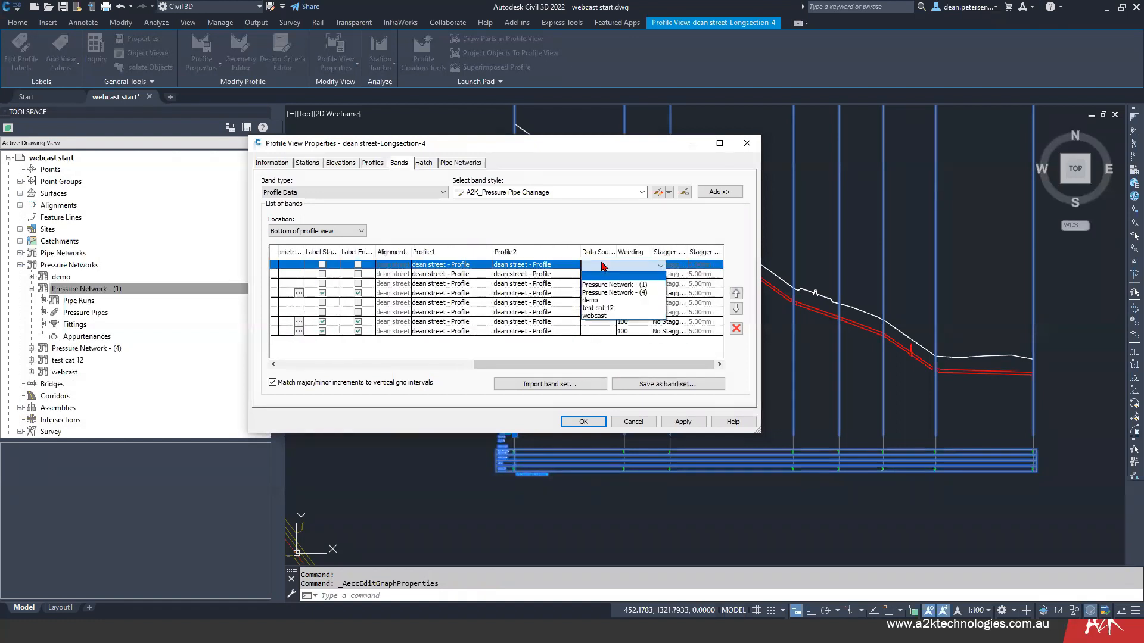
click(597, 314)
click(596, 276)
click(596, 325)
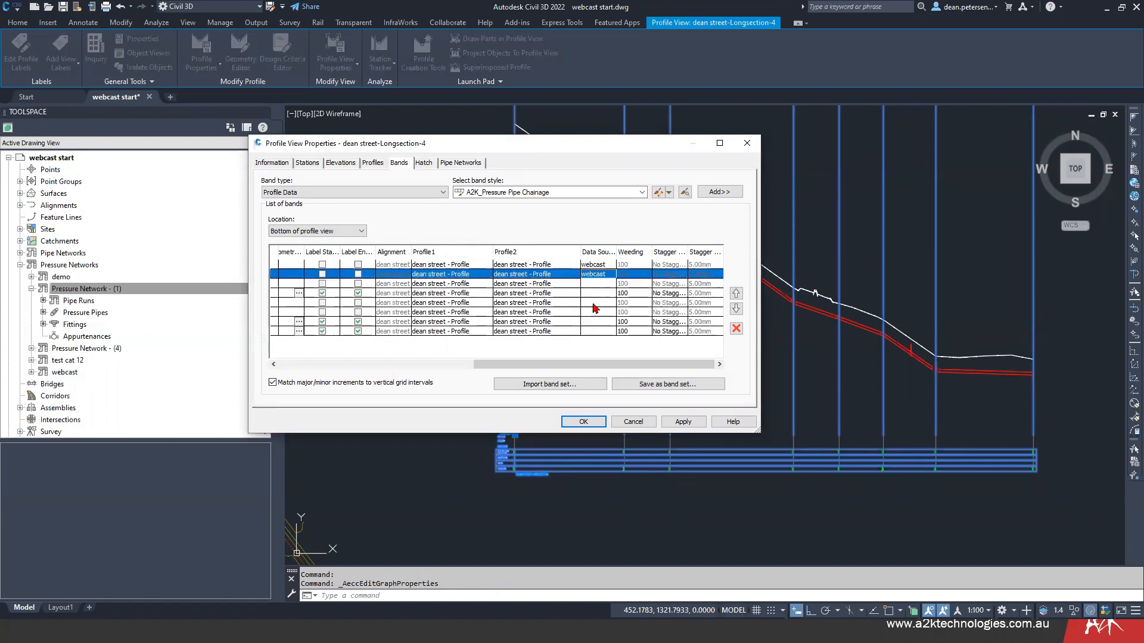
click(589, 284)
click(594, 336)
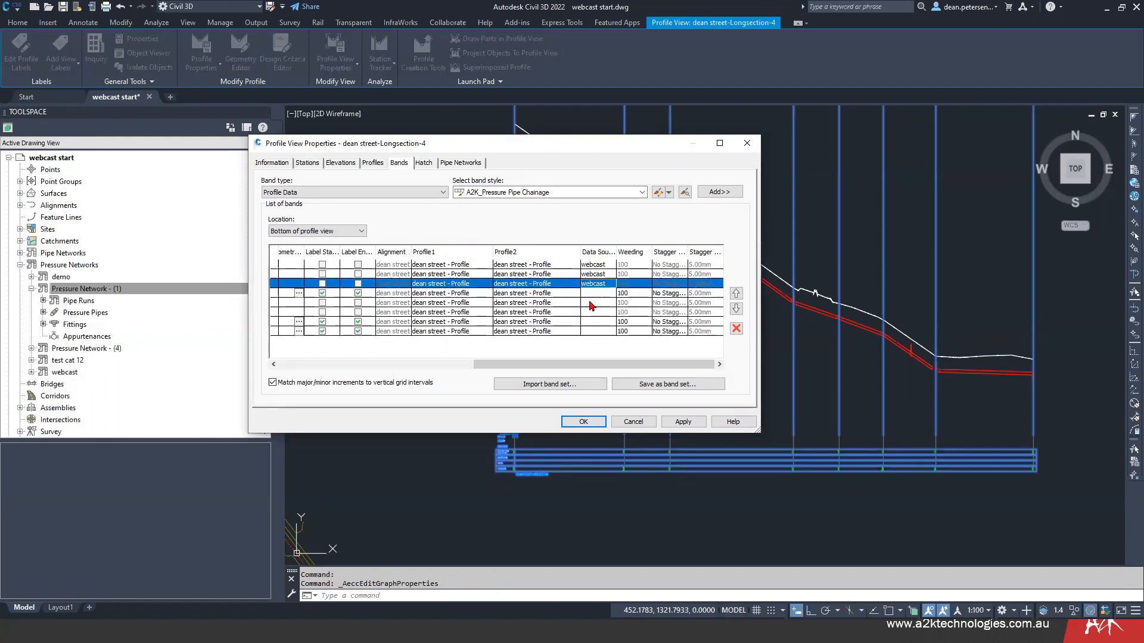
- Set the data source of the A2K Invert Level and A2K Cover bands to webcast and accept the profile view properties
click(590, 303)
click(592, 305)
click(594, 353)
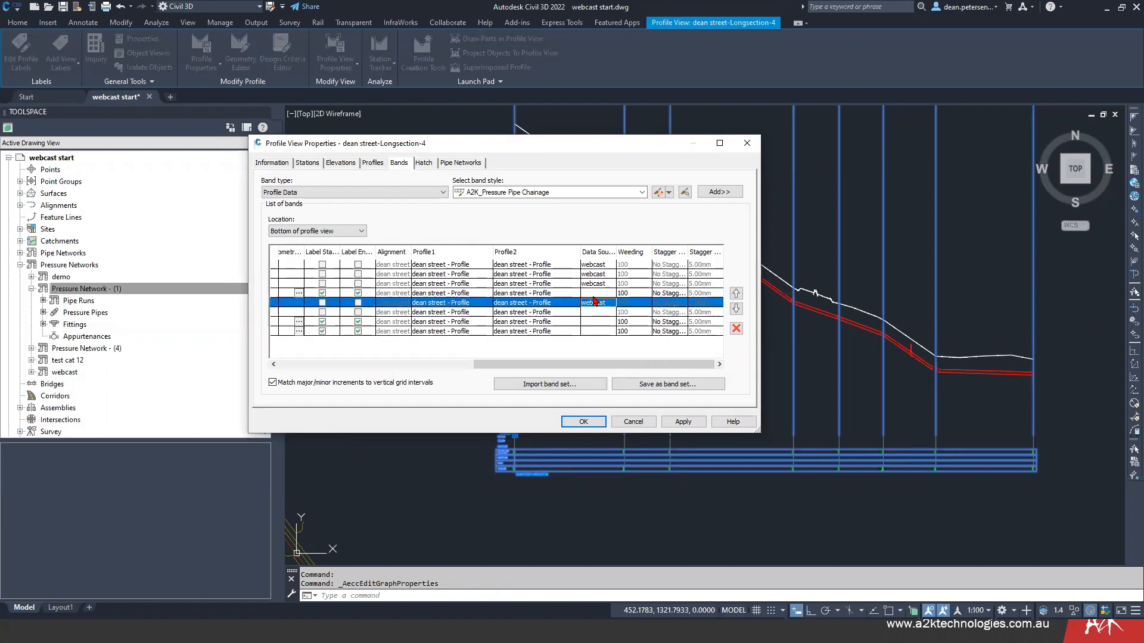
click(593, 296)
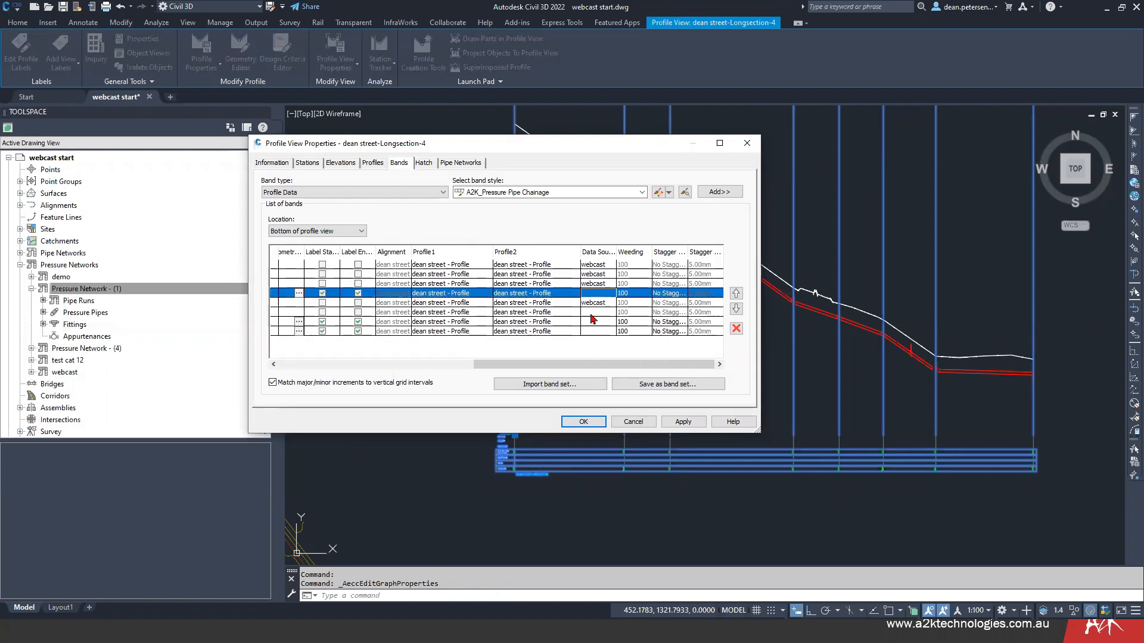
click(593, 313)
click(593, 313)
click(594, 362)
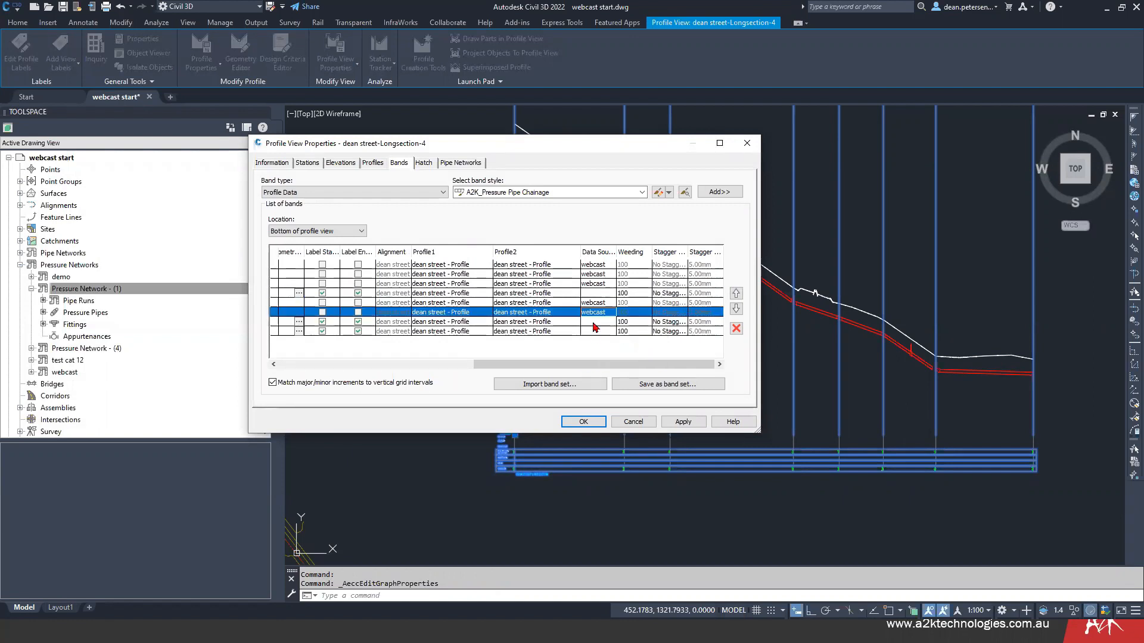
click(595, 323)
click(594, 335)
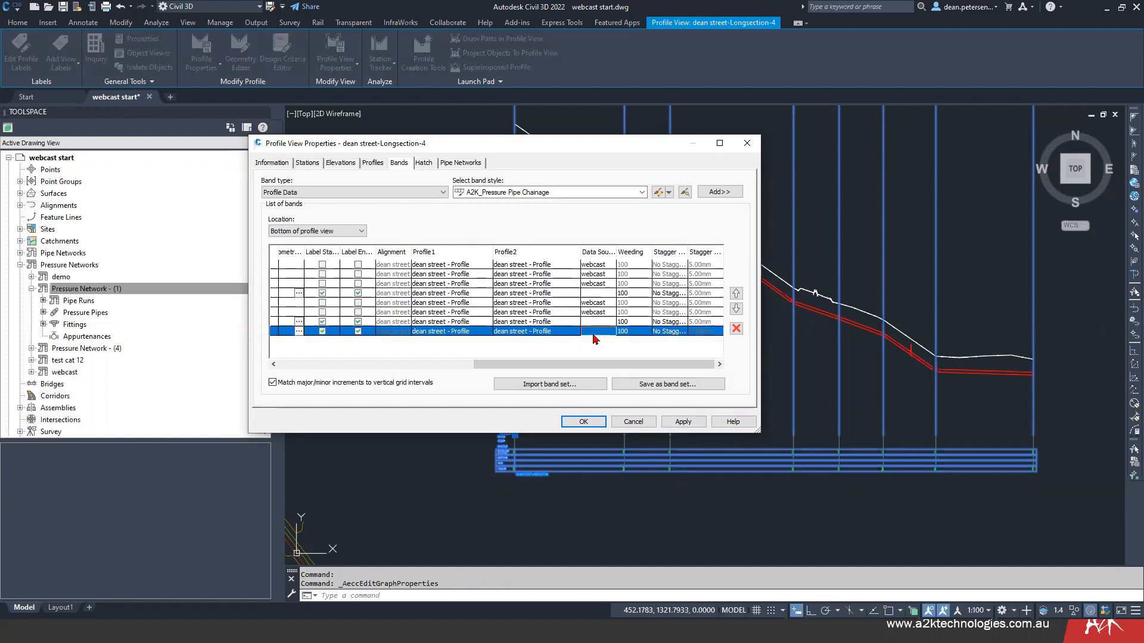
click(584, 422)
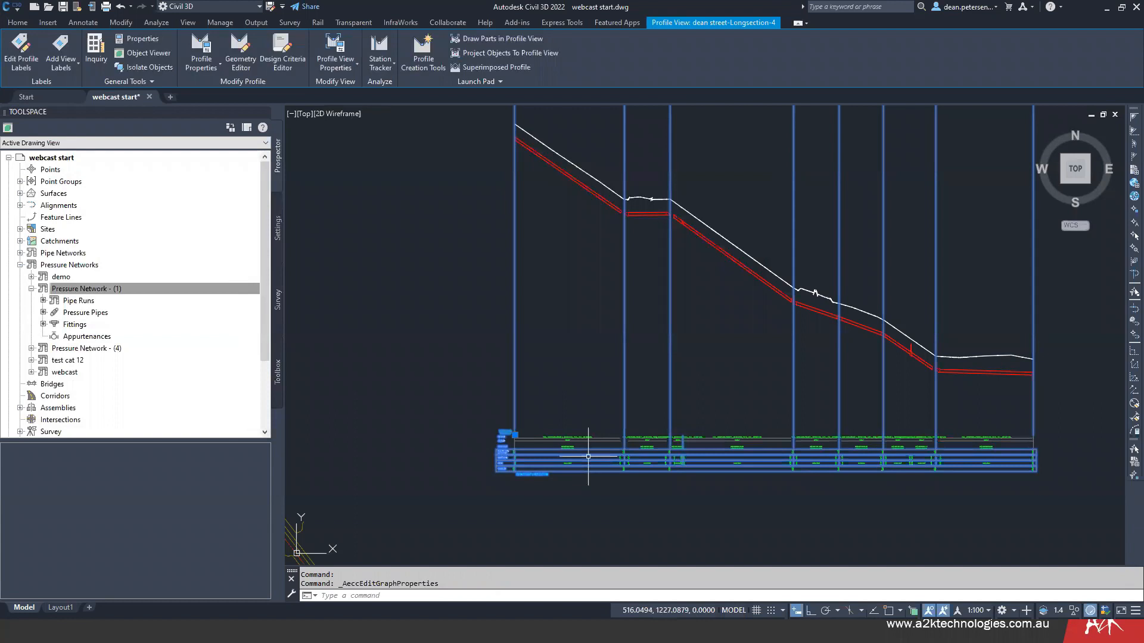
- Examine the pipe type, grade, length, level and cover labels in the data bands below the dean street profile, including the overlapping type labels
scroll(568, 457, up, 5)
scroll(568, 457, down, 4)
middle_drag(568, 457, 719, 380)
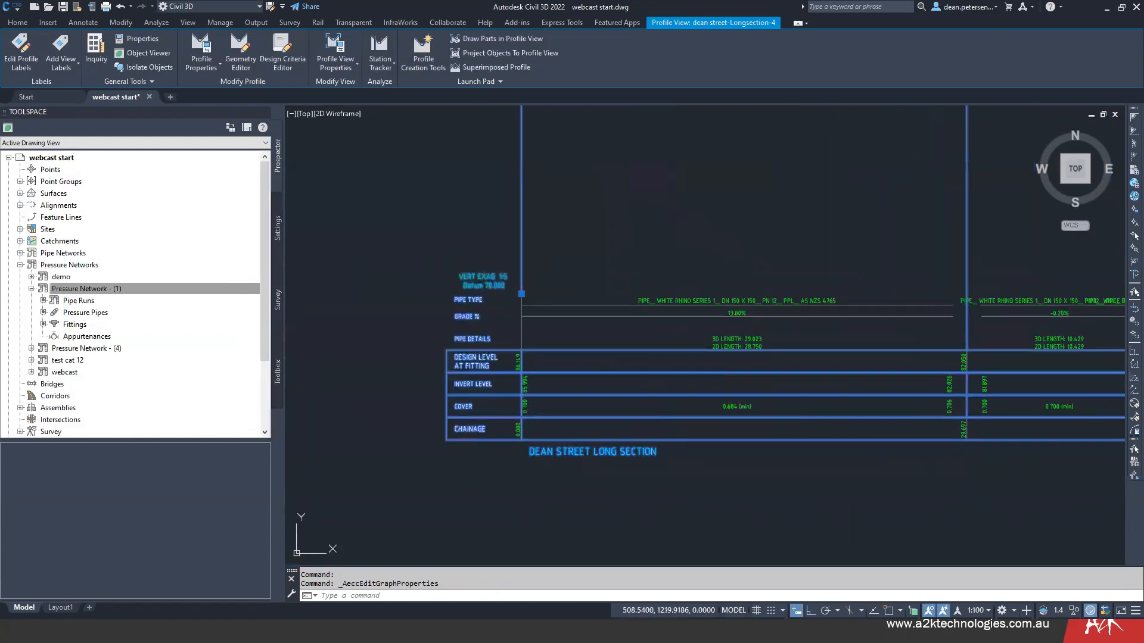
key(Escape)
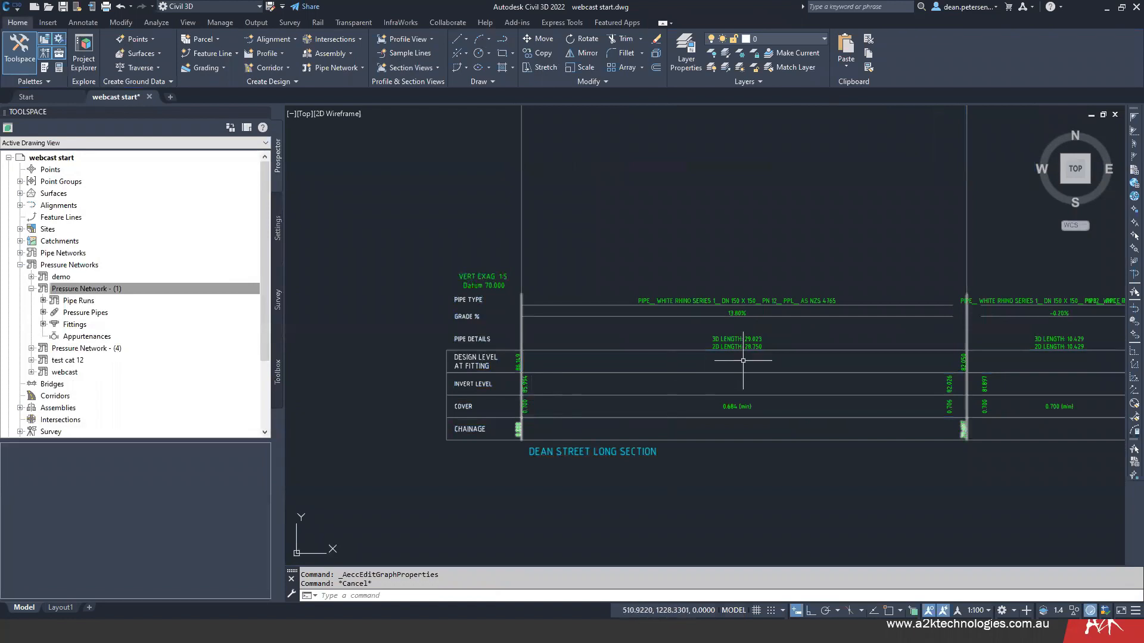
middle_drag(691, 340, 635, 347)
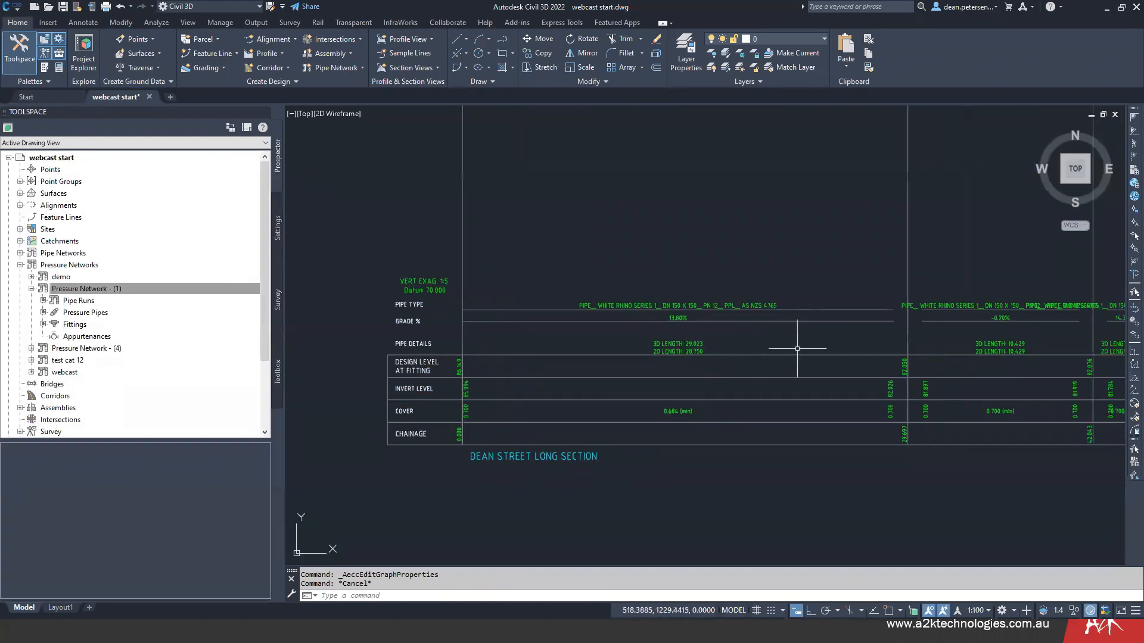
middle_drag(797, 348, 625, 353)
middle_drag(754, 359, 547, 373)
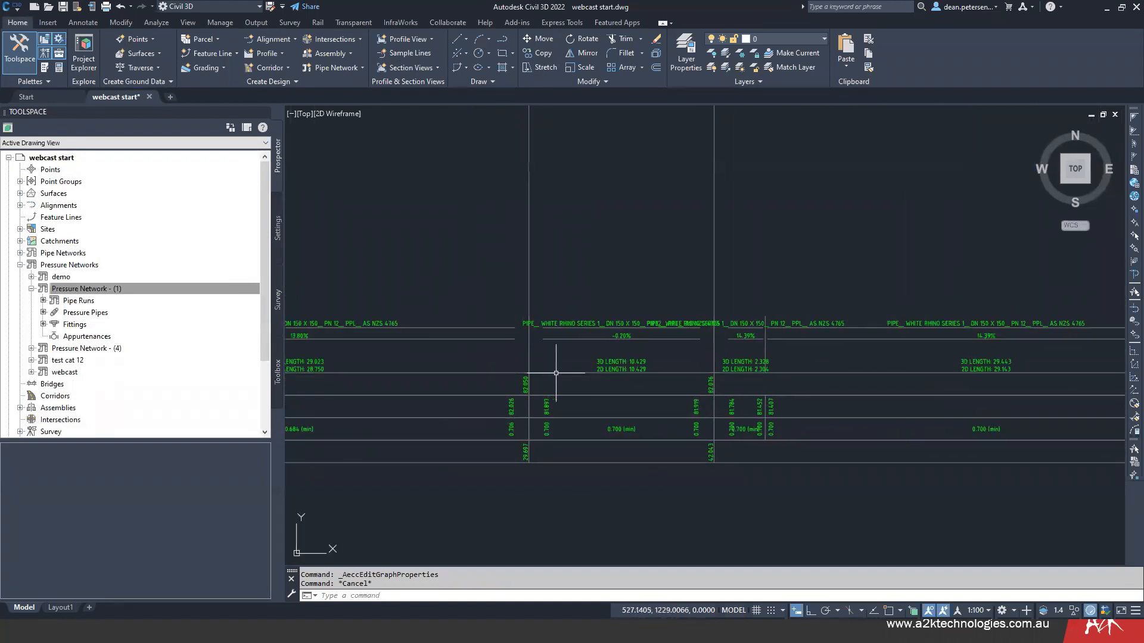
scroll(692, 328, up, 6)
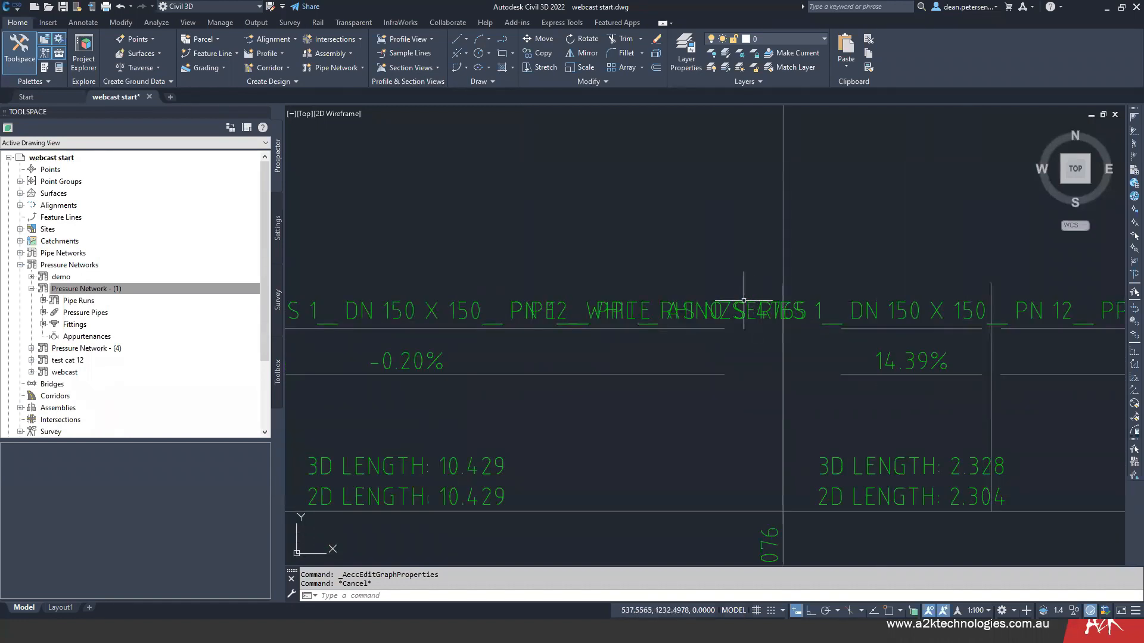
scroll(631, 332, up, 2)
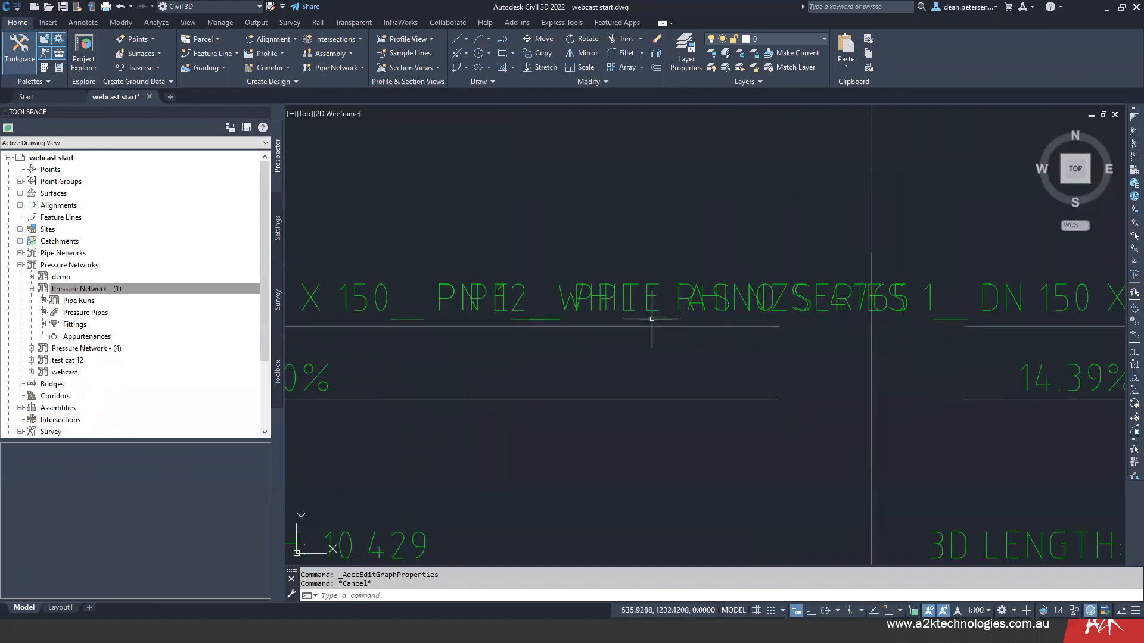
- Try to move the pipe type band's label point at the fitting at chainage 42.043 upward, and undo the move
click(711, 356)
scroll(710, 356, down, 5)
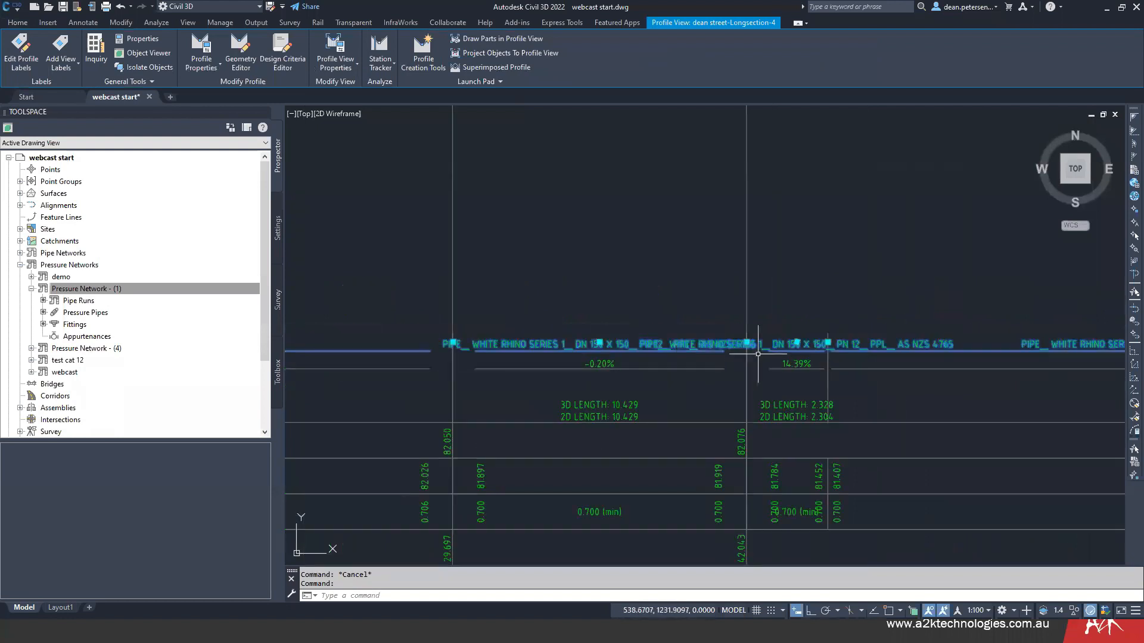
click(747, 344)
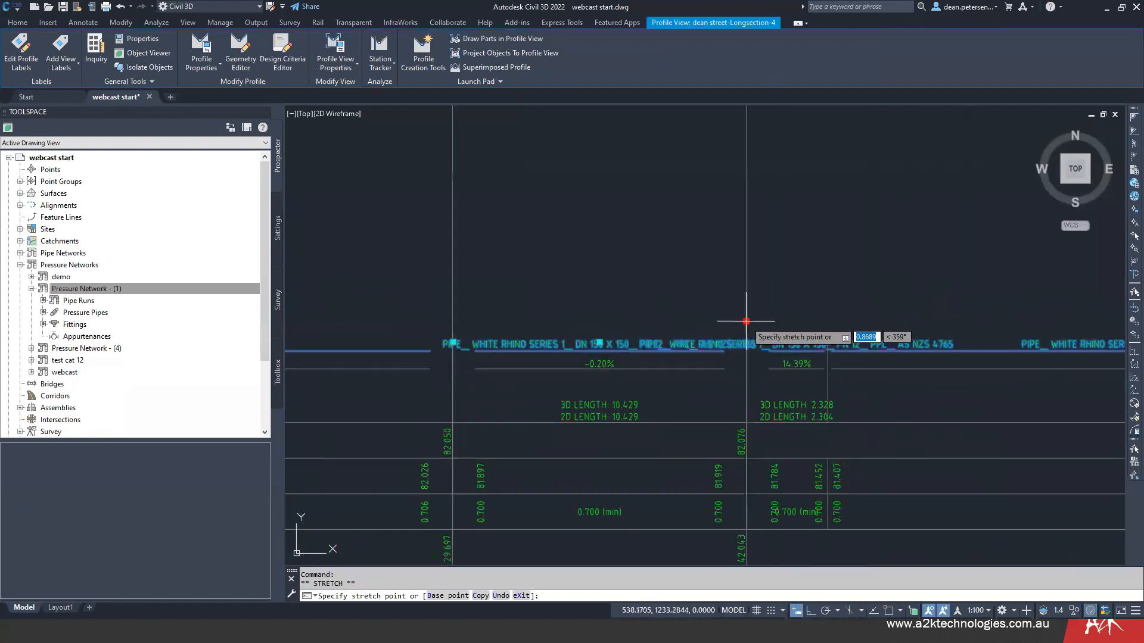
click(748, 319)
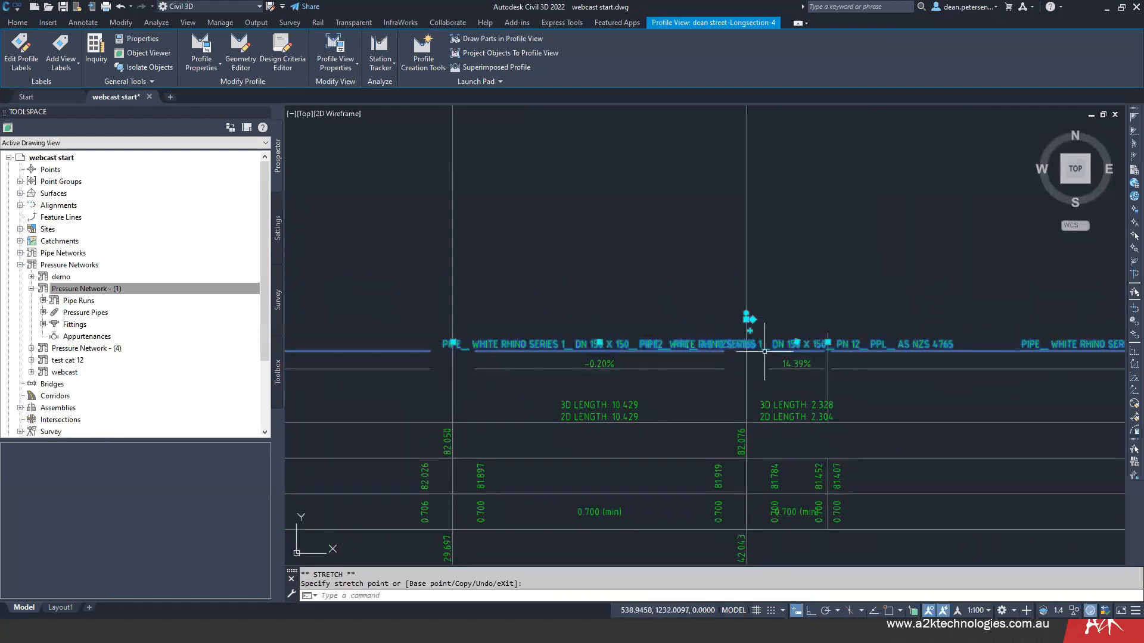
text(u)
key(Return)
click(694, 306)
click(680, 299)
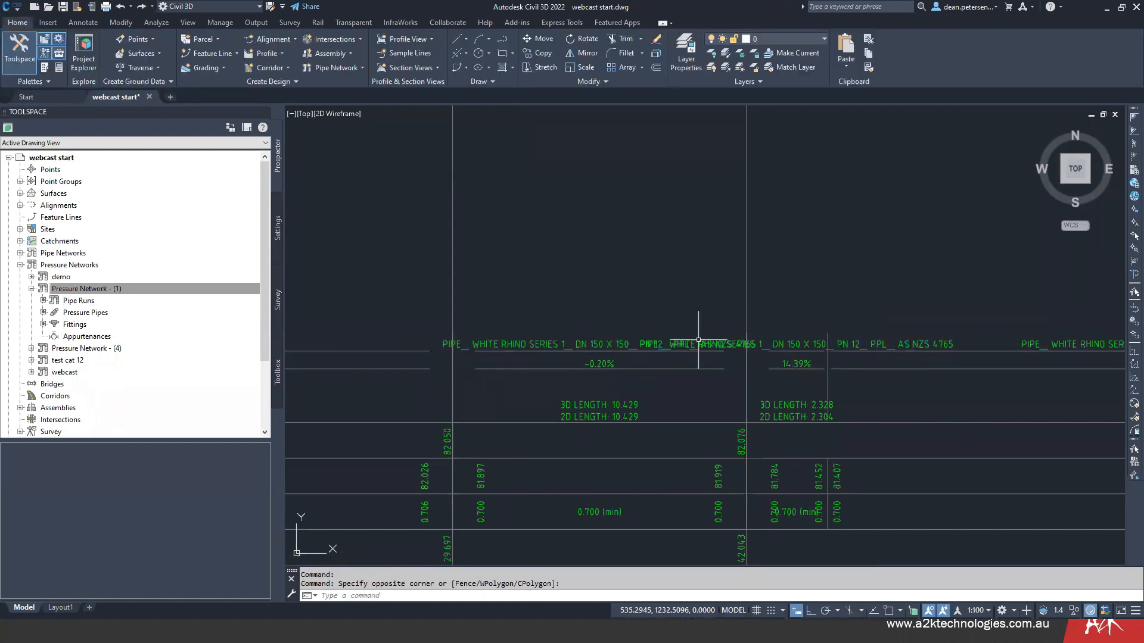
- Move the overlapping pipe type label of the short 14.39% pipe above its neighbour and erase that single label
click(788, 344)
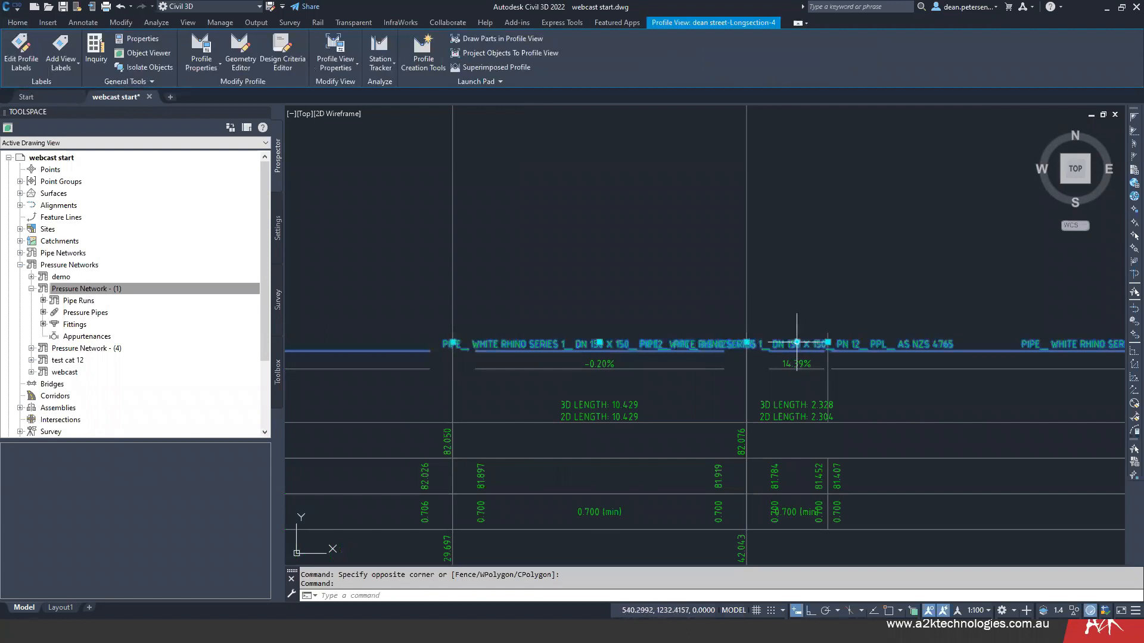
click(790, 344)
click(799, 329)
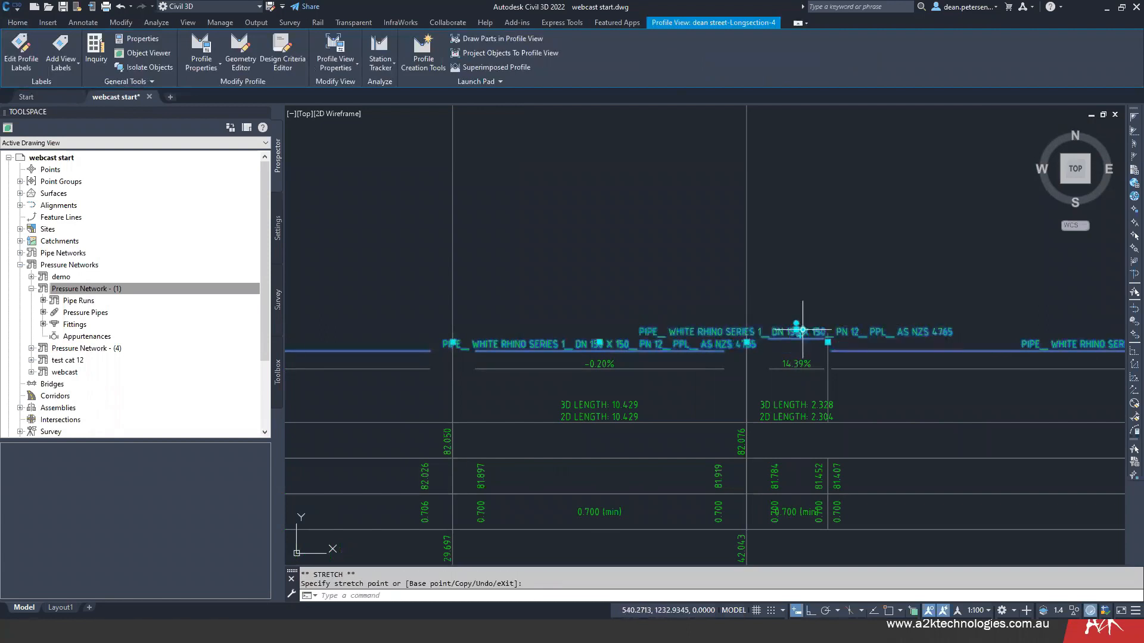
middle_drag(684, 381, 789, 394)
mouse_move(670, 287)
middle_down()
mouse_move(553, 282)
mouse_move(454, 258)
middle_up()
key(Escape)
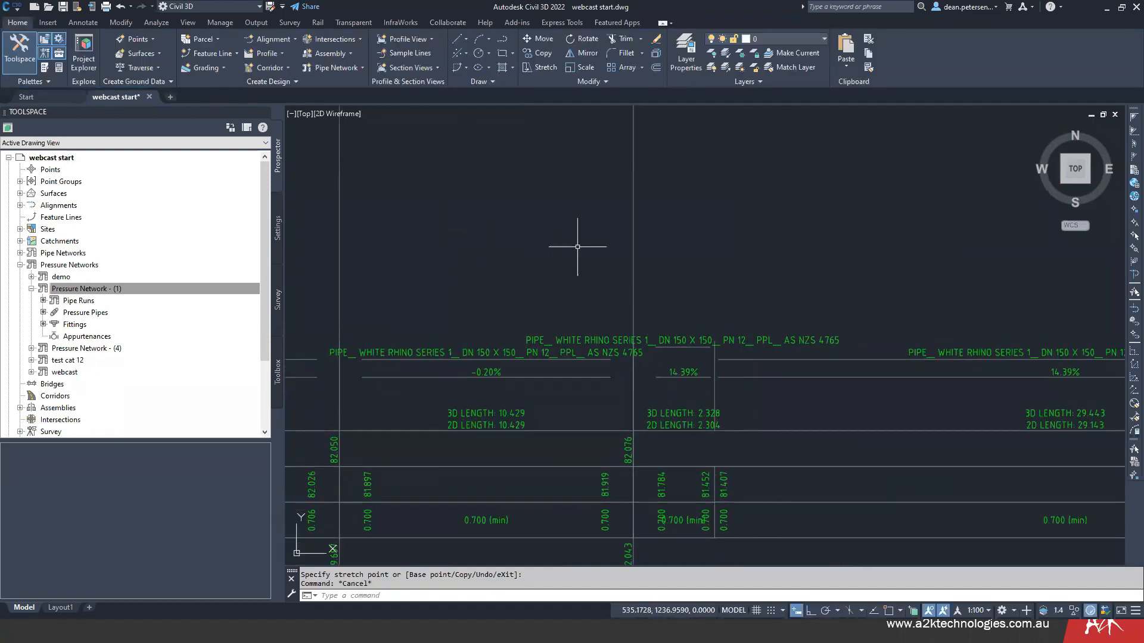
click(731, 338)
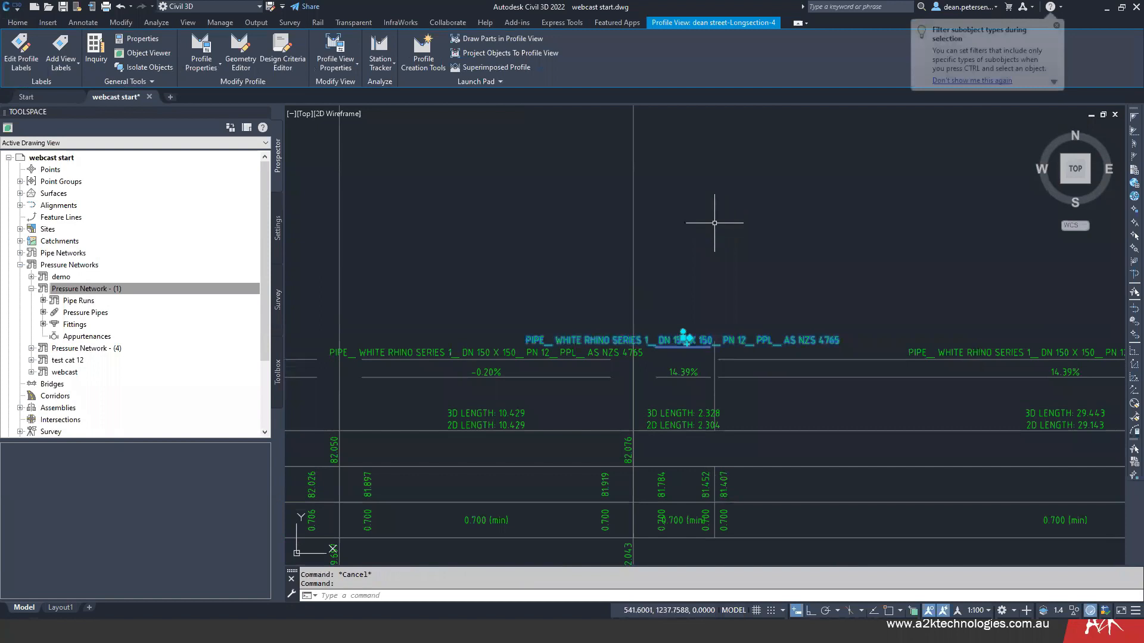
key(Delete)
- Examine the remaining overlapping pipe type labels and the profile around the gate valve on the steep pipe near the run's end
middle_drag(665, 252, 612, 230)
scroll(607, 244, down, 3)
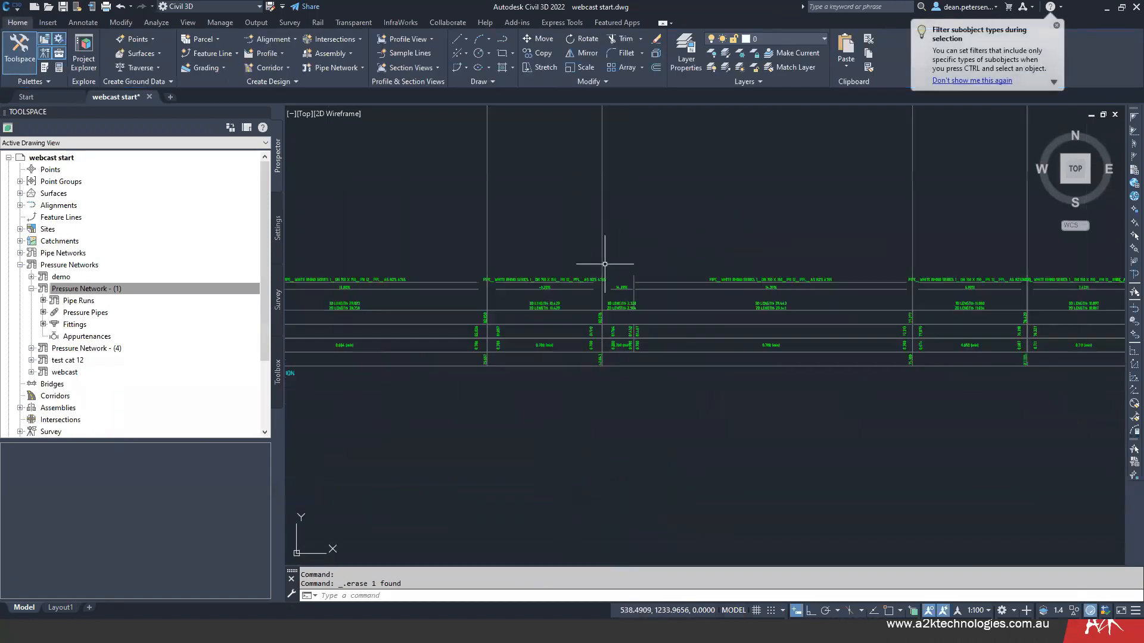
scroll(755, 317, down, 1)
middle_drag(787, 327, 745, 322)
middle_drag(886, 331, 671, 341)
middle_drag(707, 259, 711, 429)
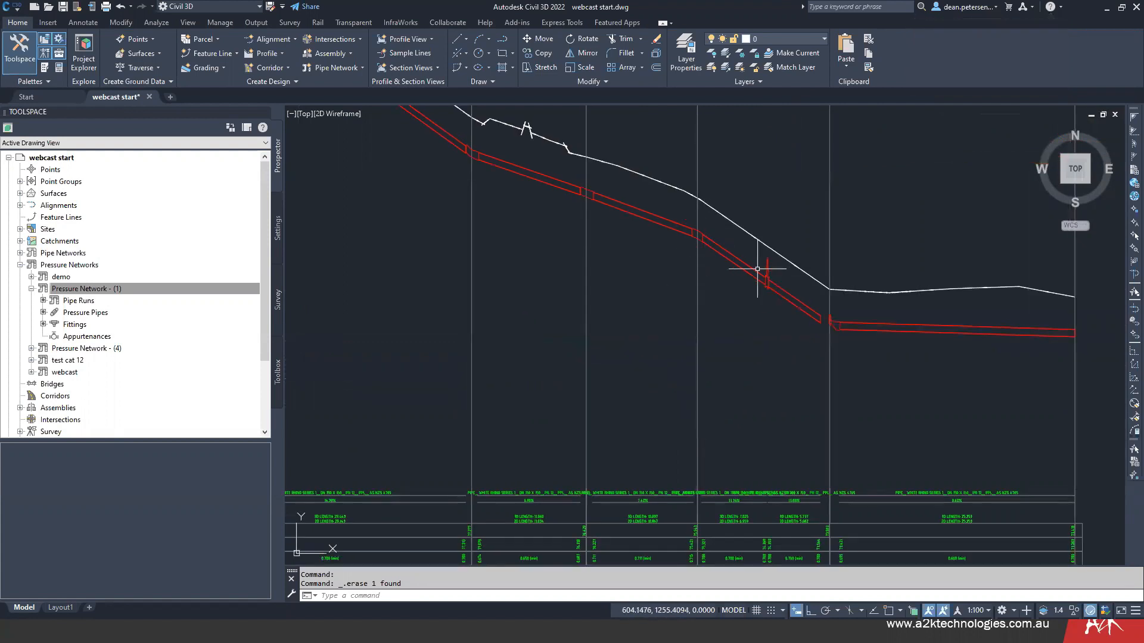
scroll(714, 505, up, 4)
scroll(715, 505, up, 2)
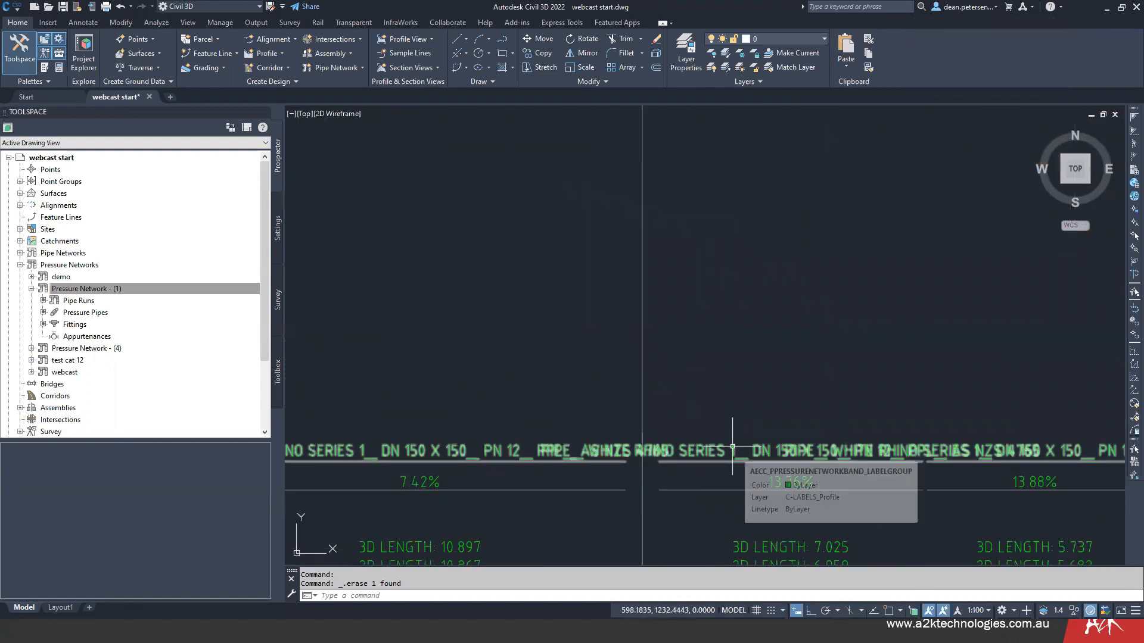
scroll(724, 380, down, 3)
mouse_move(628, 312)
middle_down()
mouse_move(666, 256)
mouse_move(685, 250)
middle_up()
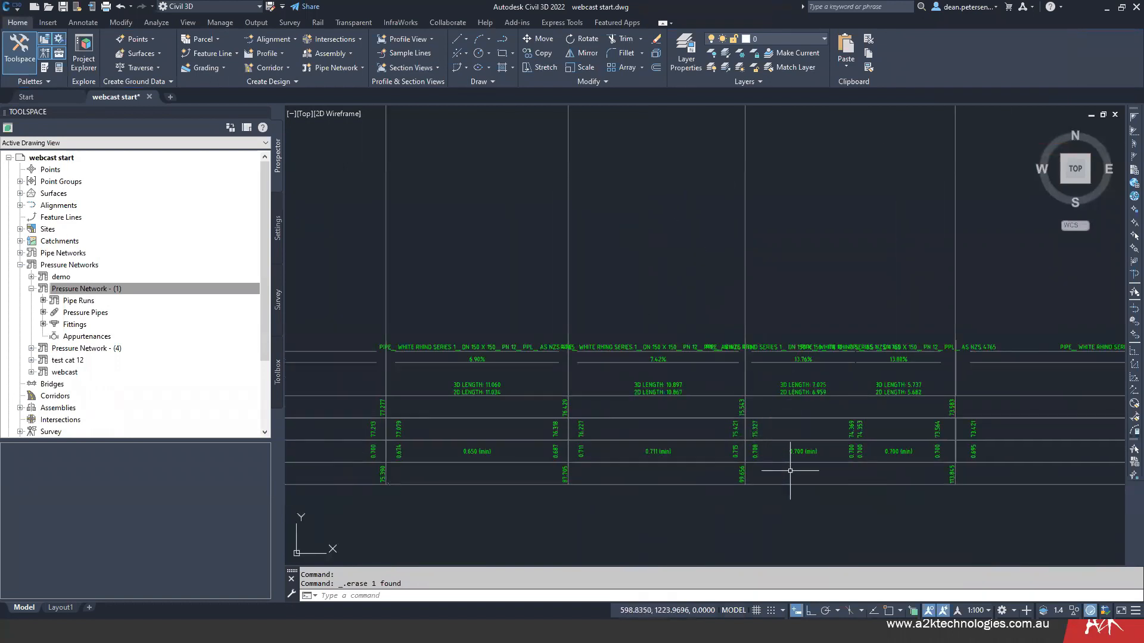
- Check the minimum cover values in the cover band against the pipes and surface line in the profile above
scroll(790, 470, up, 2)
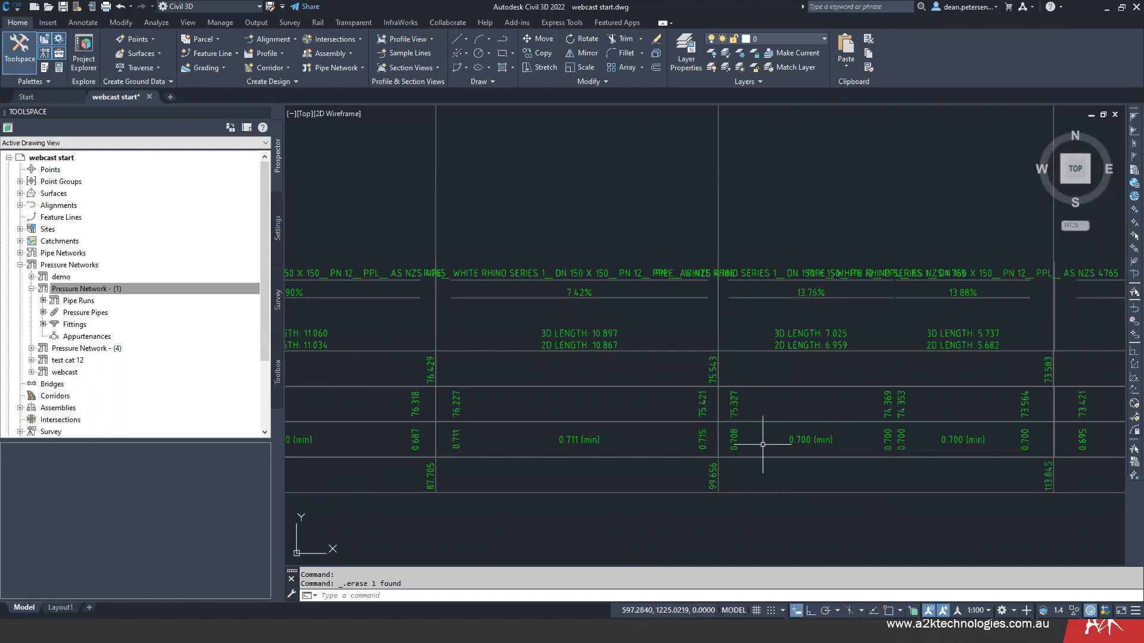
middle_drag(545, 454, 659, 429)
middle_drag(586, 429, 779, 422)
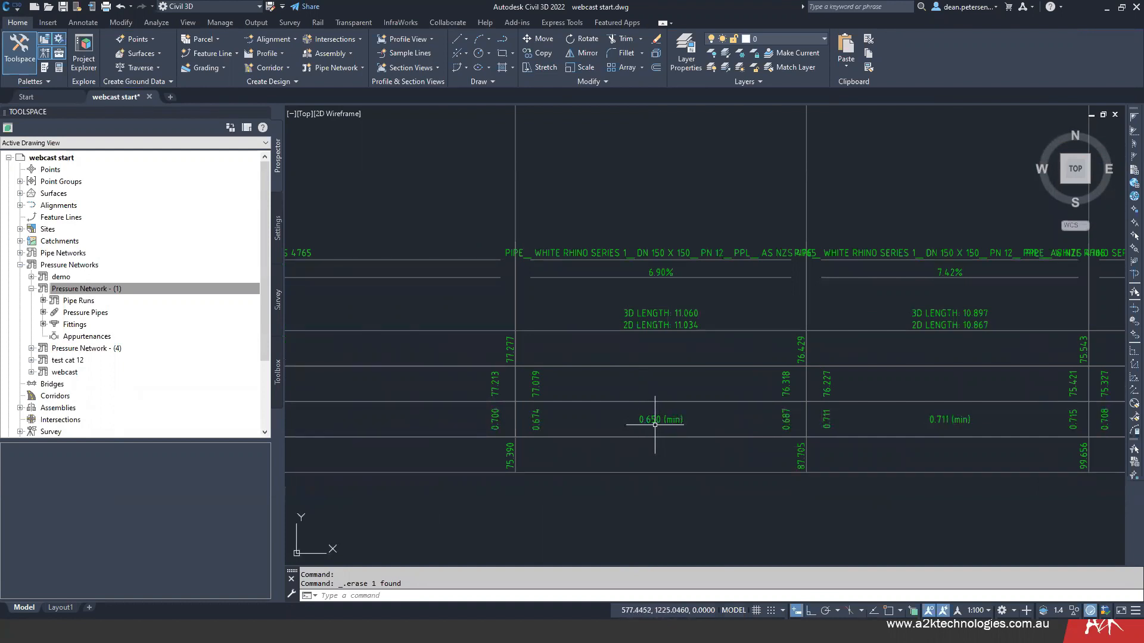
scroll(655, 422, down, 4)
middle_drag(653, 298, 662, 498)
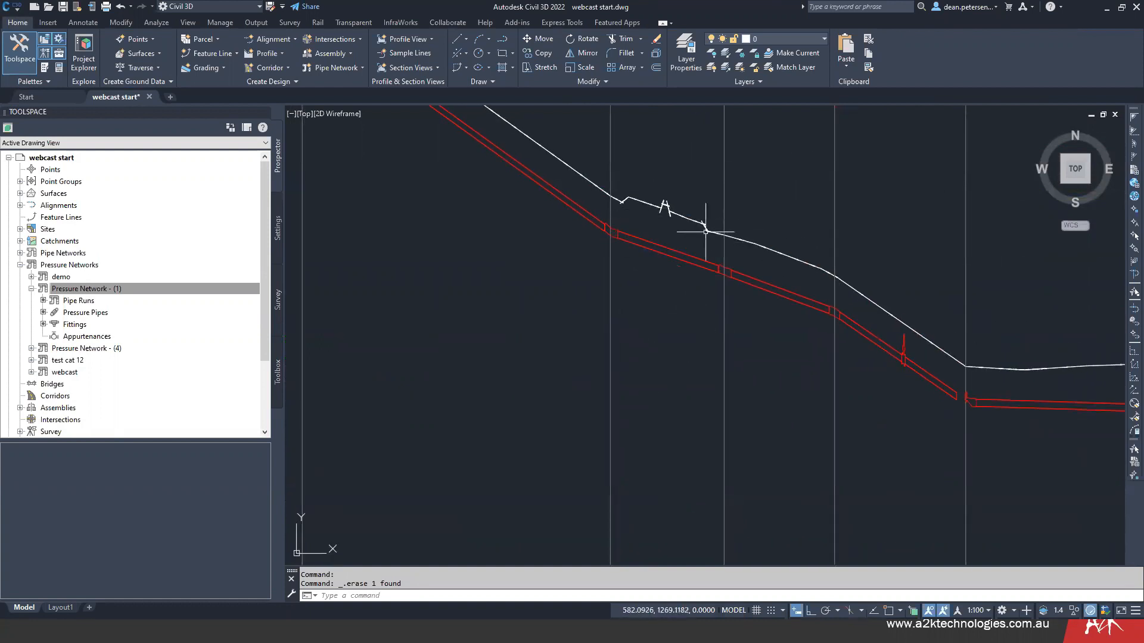
middle_drag(681, 356, 588, 10)
middle_drag(588, 252, 664, 557)
middle_drag(659, 301, 697, 385)
scroll(476, 299, down, 4)
middle_drag(669, 312, 734, 309)
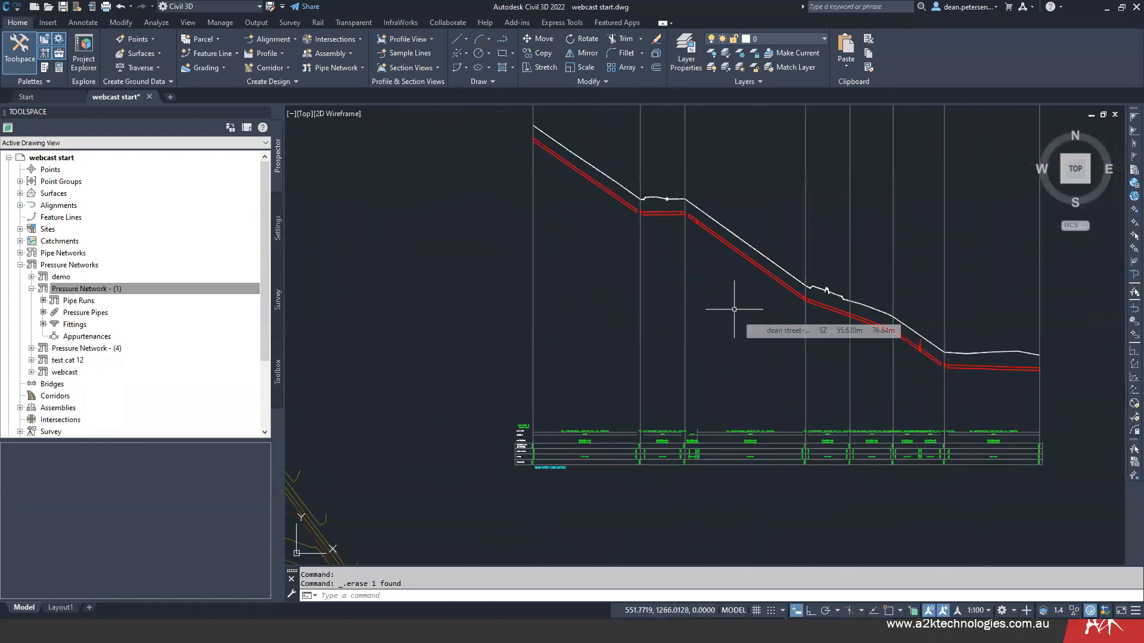
- Select the dean street pipe run profile and examine its points and the bends at both ends of the nearly level pipe
scroll(765, 303, up, 5)
middle_drag(768, 302, 684, 317)
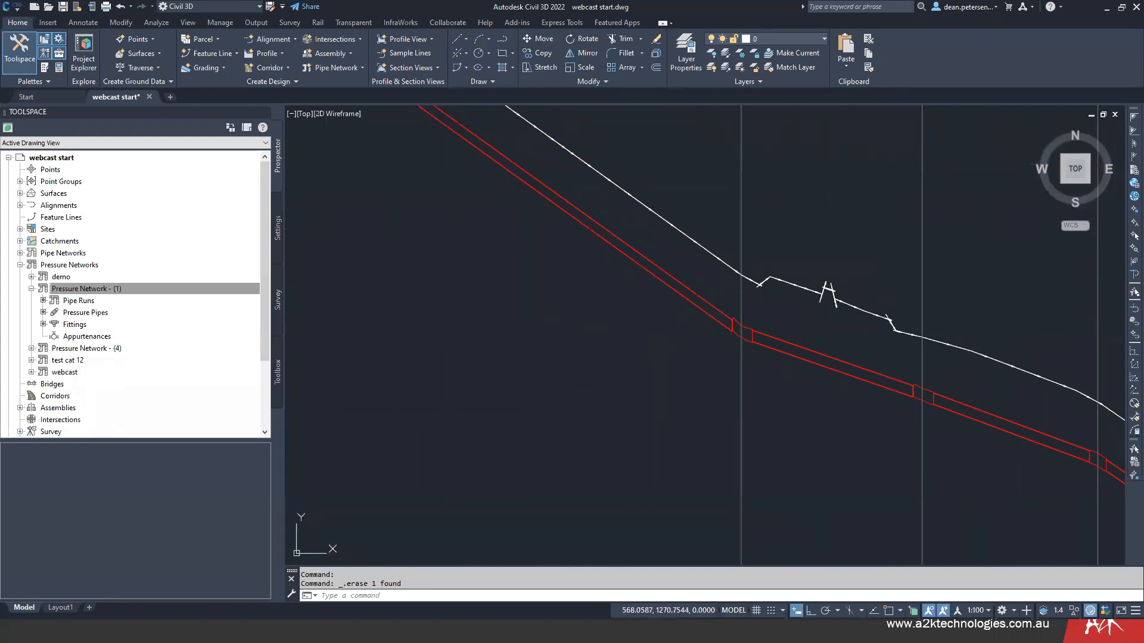
click(715, 308)
middle_drag(596, 276, 814, 575)
mouse_move(520, 307)
middle_down()
mouse_move(607, 332)
mouse_move(670, 324)
mouse_move(689, 294)
middle_up()
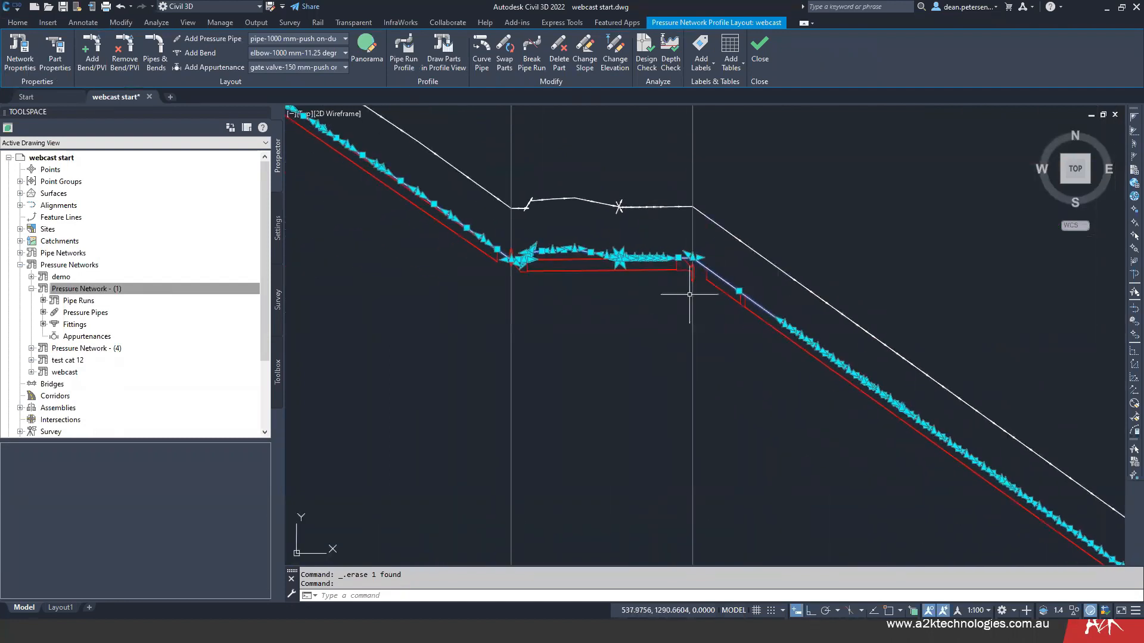
scroll(689, 253, up, 6)
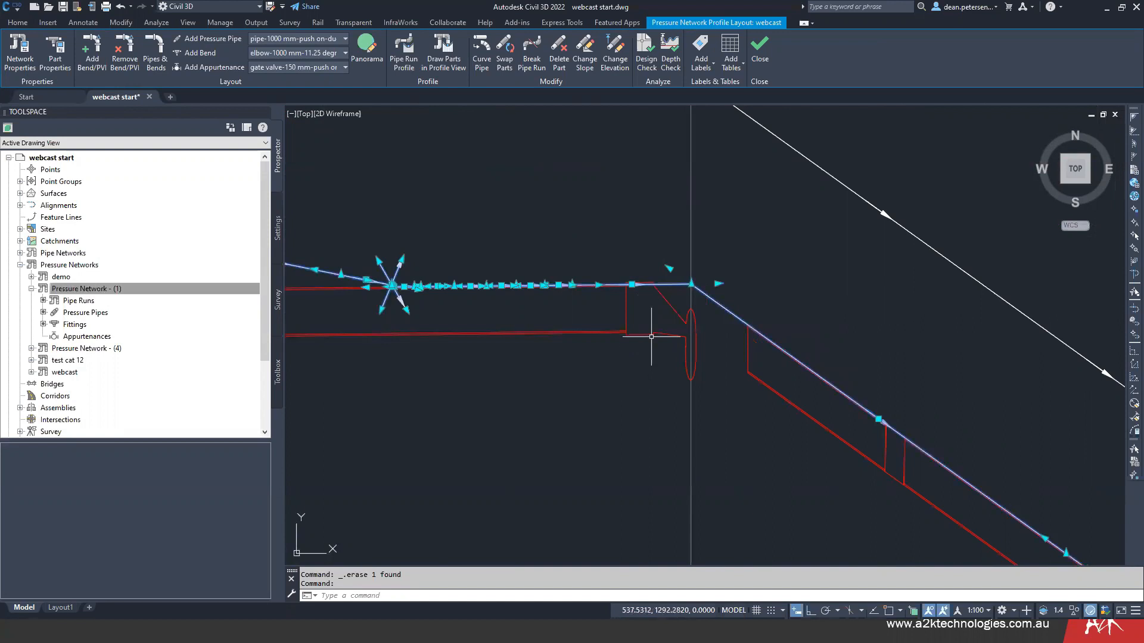
scroll(651, 336, down, 3)
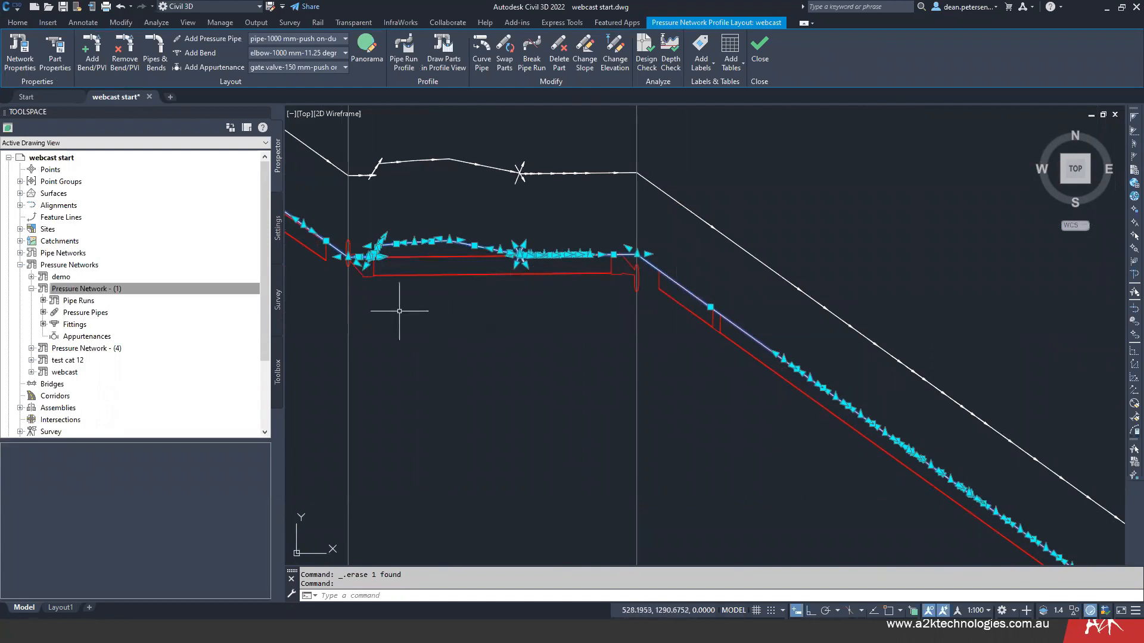
- Locate the matching 90° DN 150 bend in plan, select its pipe run and examine the fitting's geometry
scroll(578, 314, down, 5)
scroll(514, 363, down, 2)
middle_drag(515, 364, 850, 242)
middle_drag(424, 392, 504, 100)
middle_drag(549, 328, 649, 223)
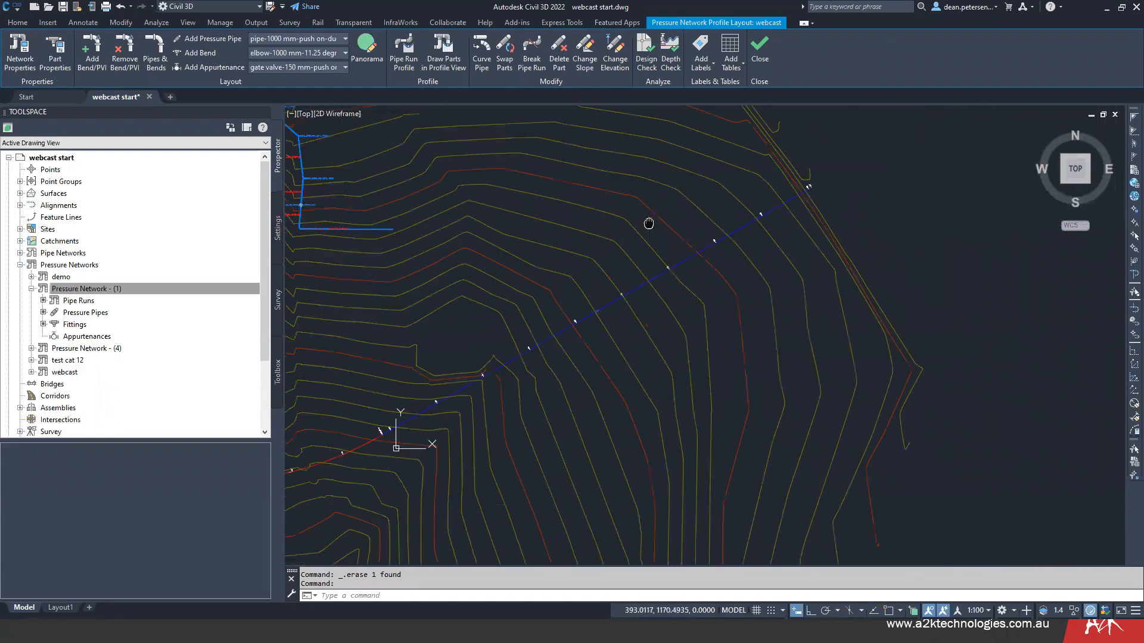
scroll(479, 308, down, 6)
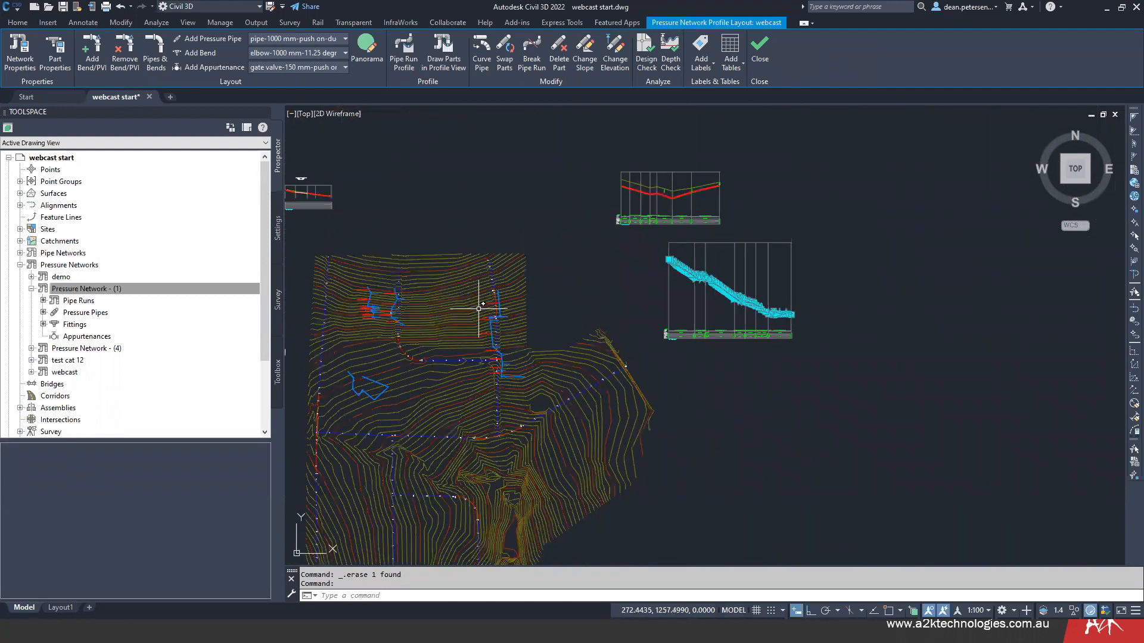
scroll(479, 308, up, 10)
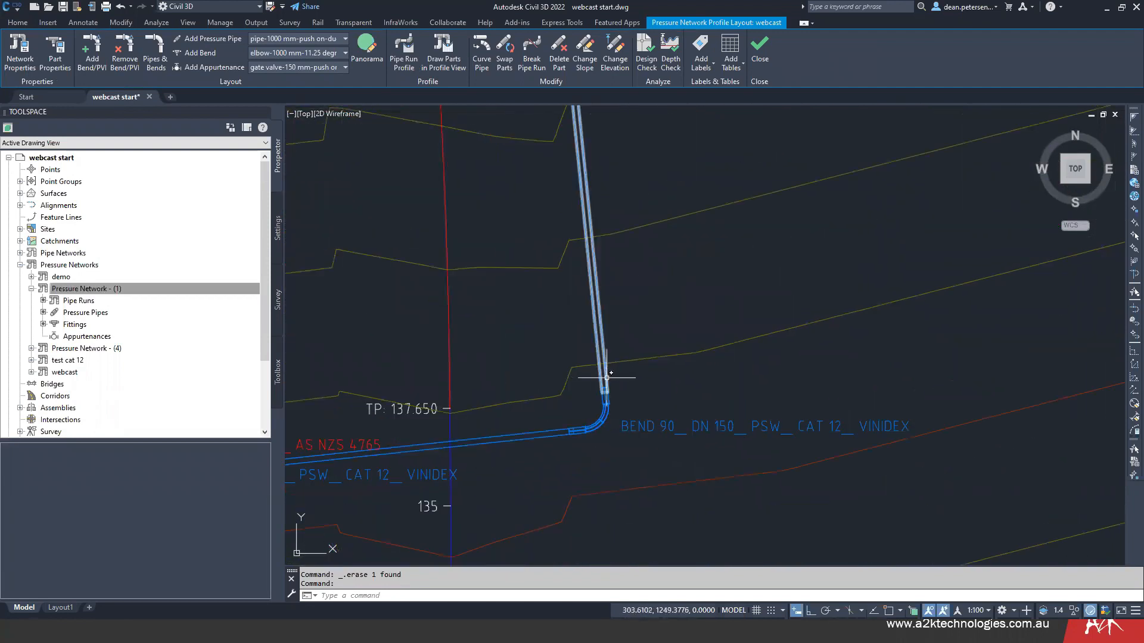
click(606, 377)
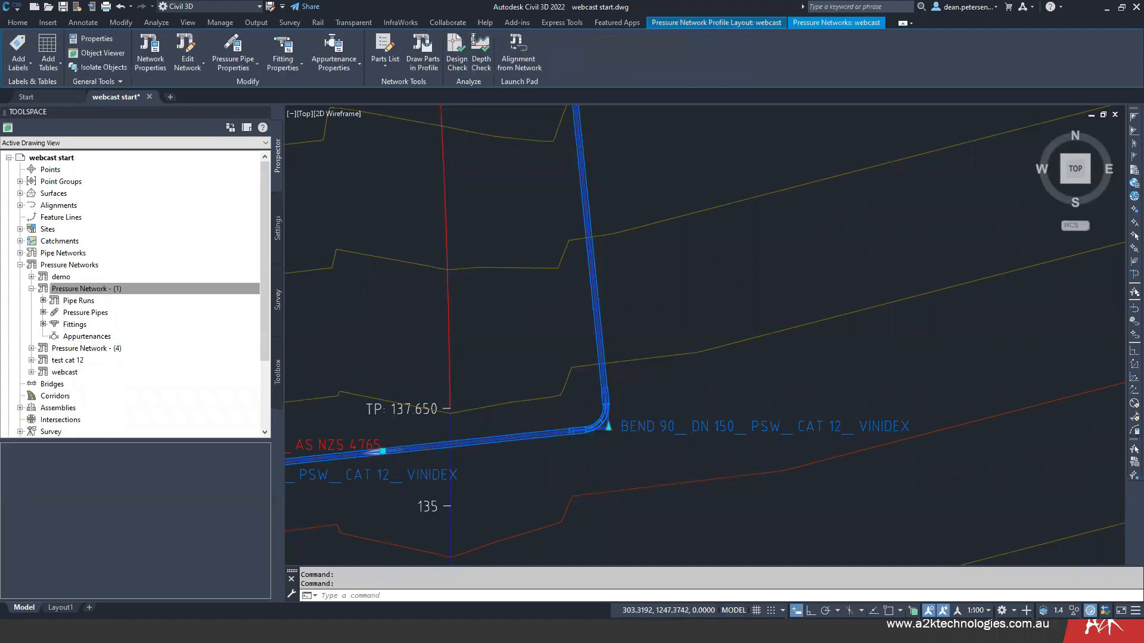
scroll(591, 447, up, 2)
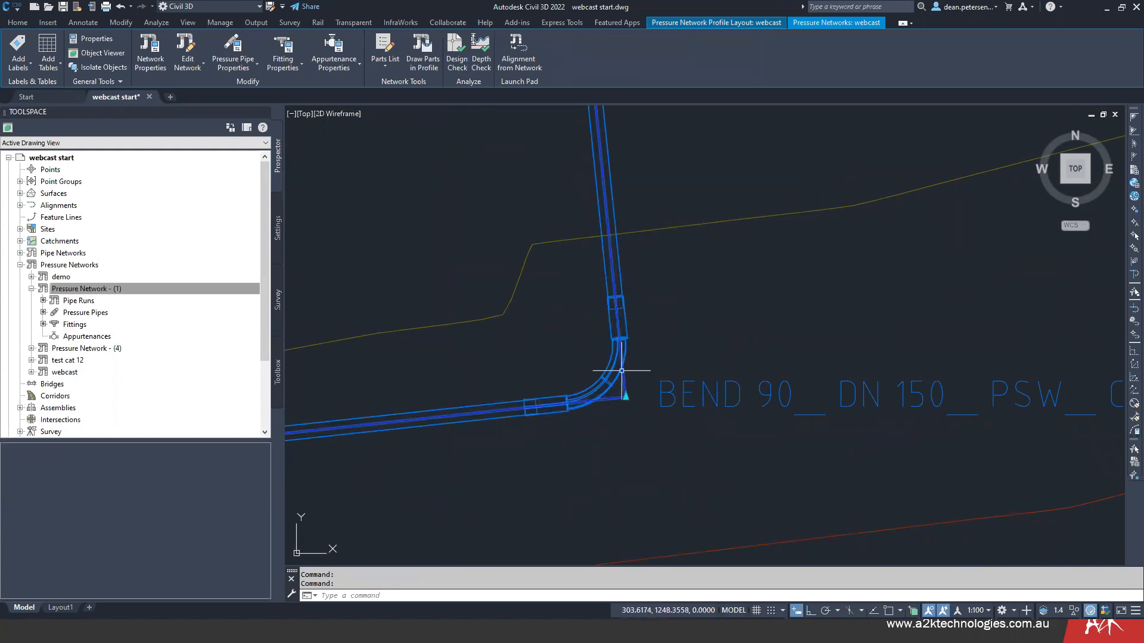
- With Ortho on, lower the pipe run profile point at the downhill end of the nearly level pipe straight down
scroll(667, 362, down, 3)
scroll(662, 365, down, 2)
scroll(685, 364, down, 3)
middle_drag(703, 365, 490, 328)
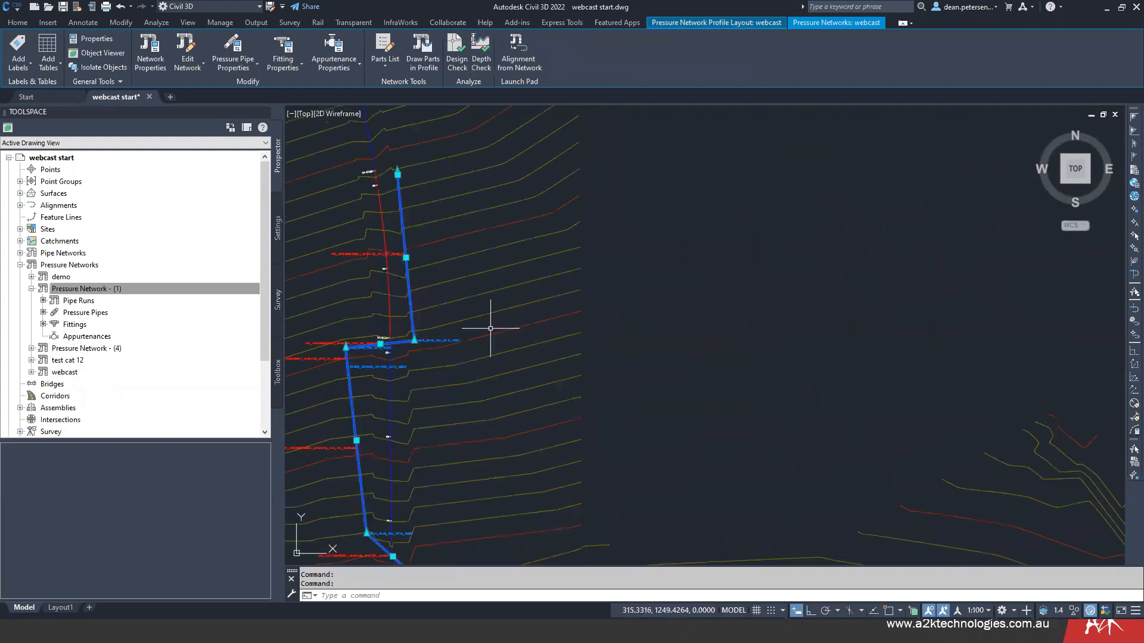
scroll(635, 338, down, 6)
middle_drag(636, 339, 567, 342)
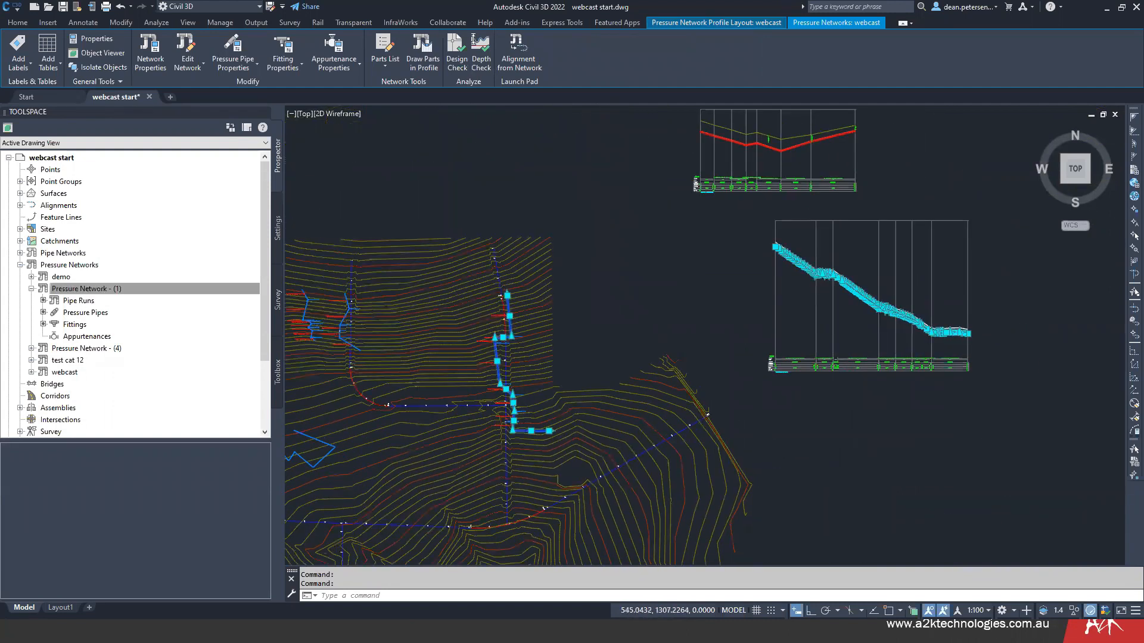
scroll(835, 263, up, 8)
key(Escape)
scroll(808, 353, up, 4)
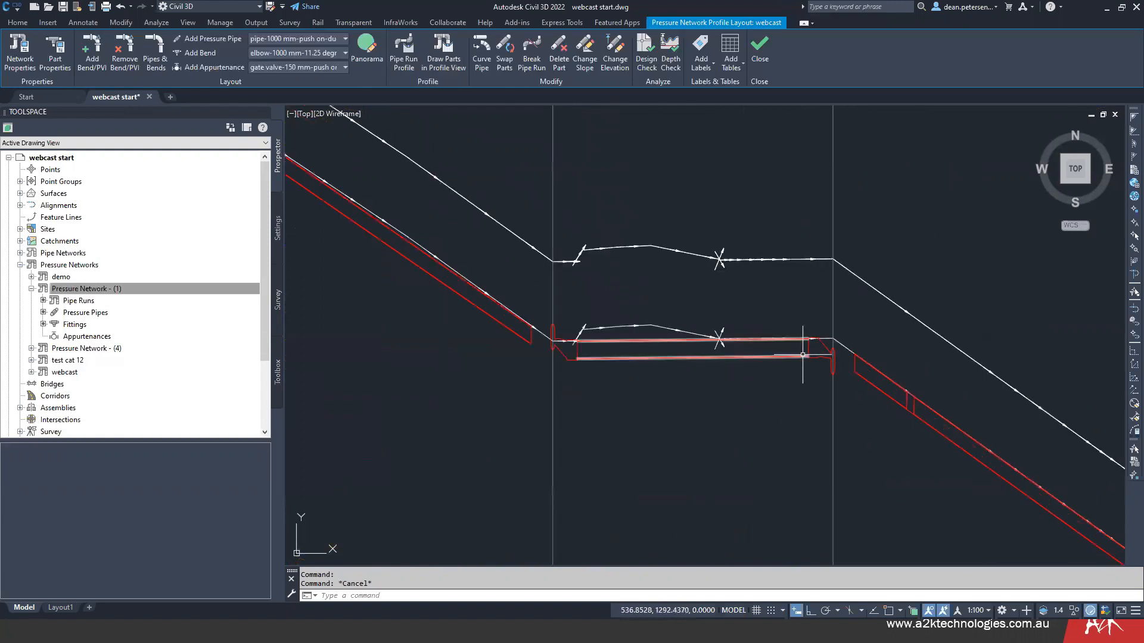
click(802, 357)
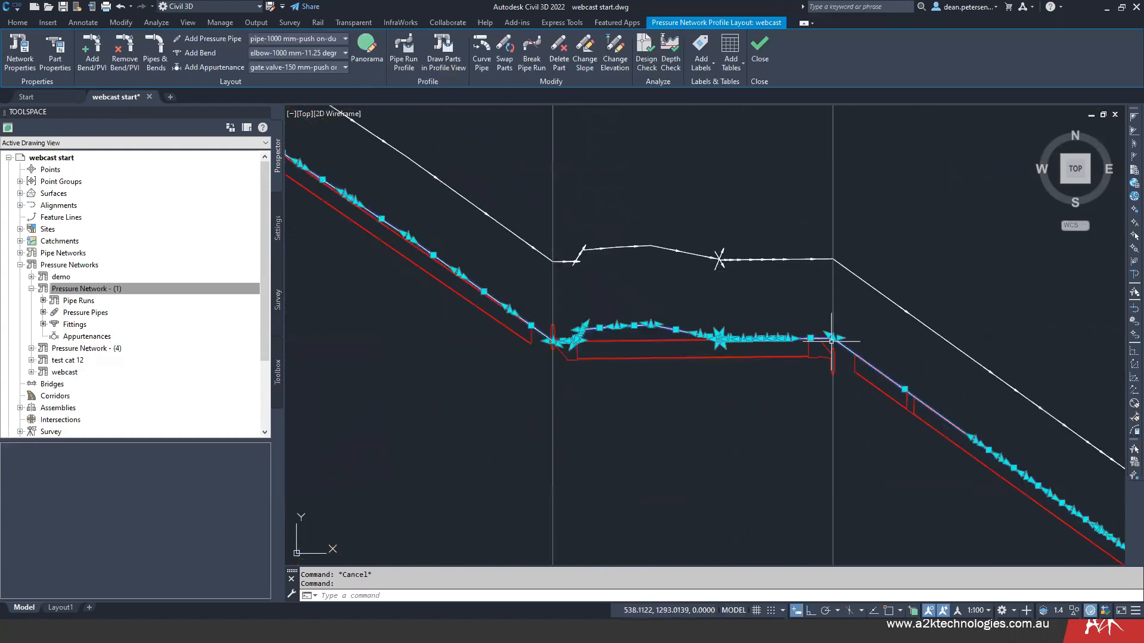
click(830, 346)
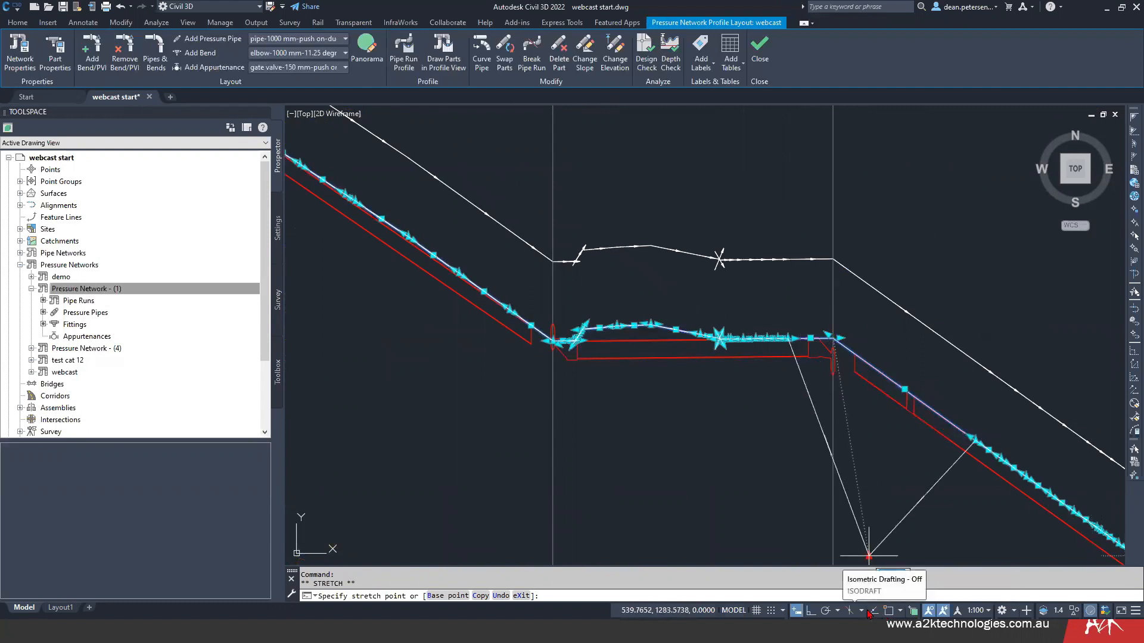
click(811, 612)
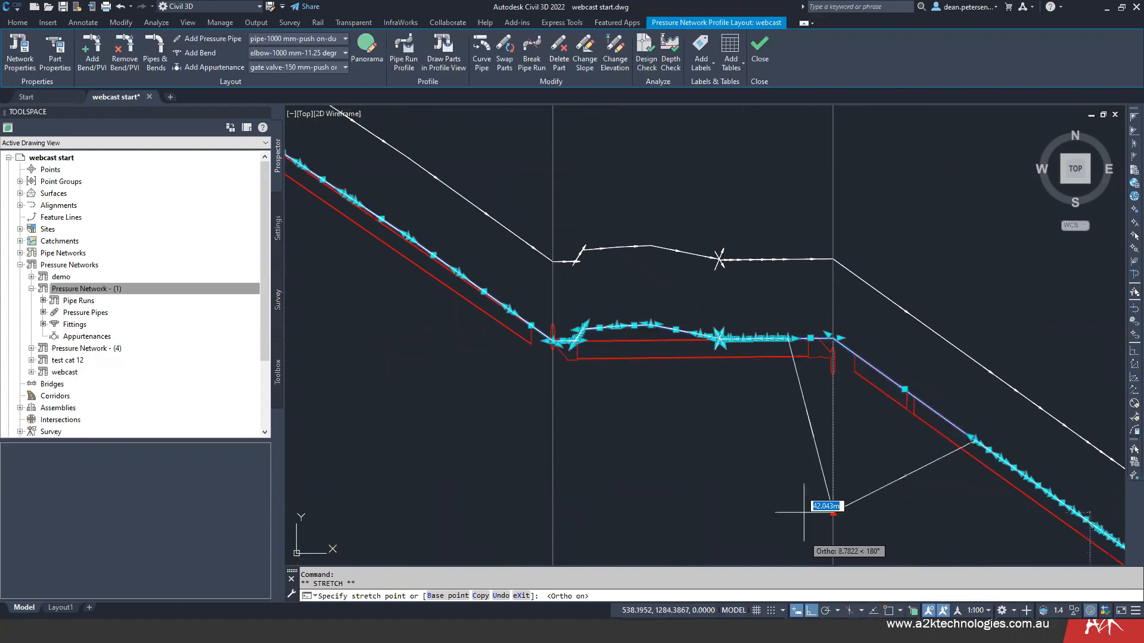
click(822, 405)
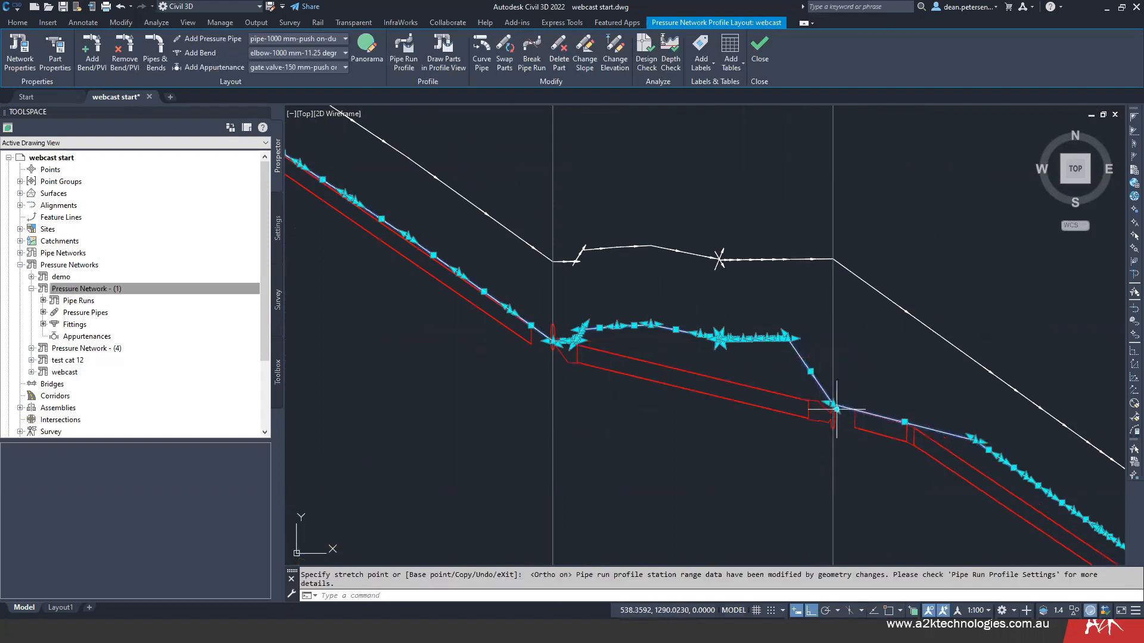
- Lower the pipe run profile point at the uphill end of the same pipe straight down beneath the bend
scroll(743, 340, up, 6)
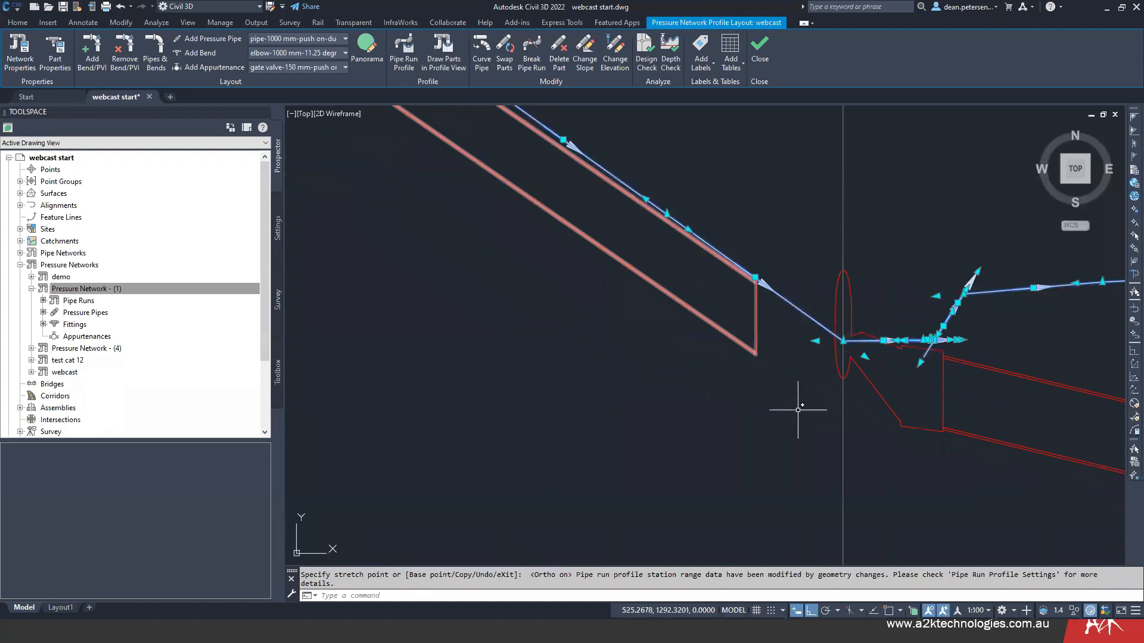
click(843, 341)
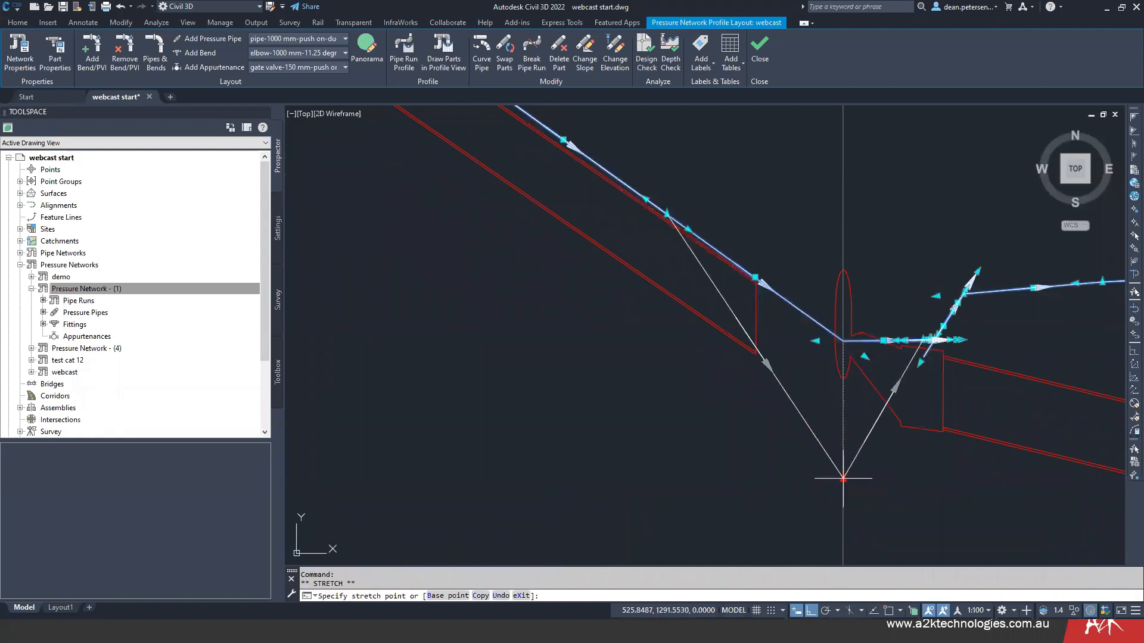
click(843, 479)
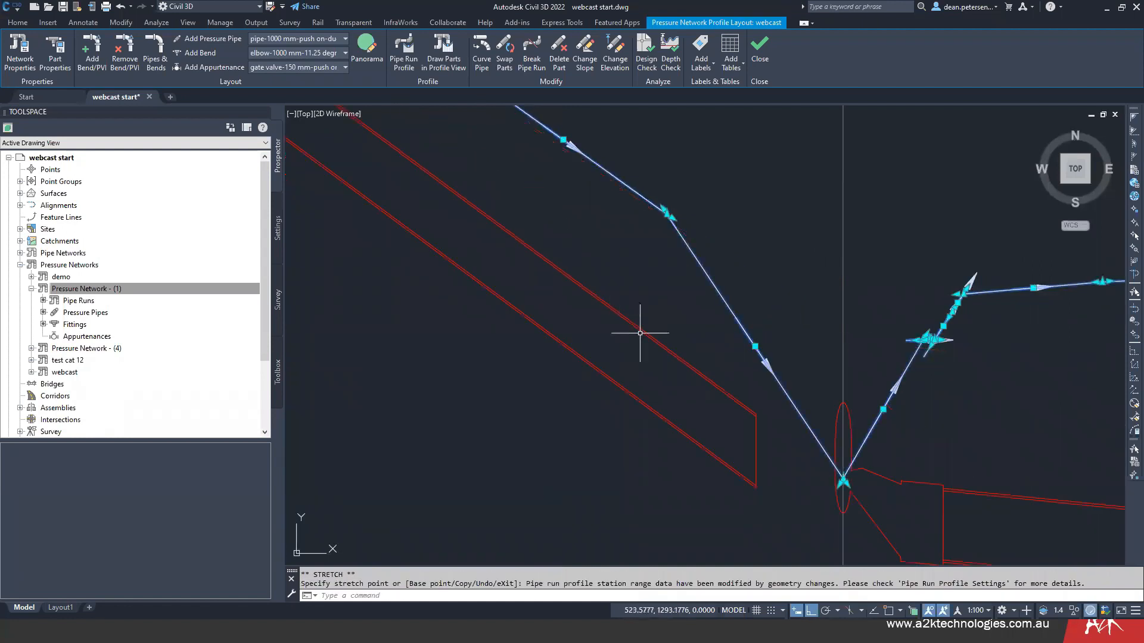
- Check the invert level, cover and pipe length values in the data bands beneath the lowered pipe against the profile
scroll(743, 357, down, 3)
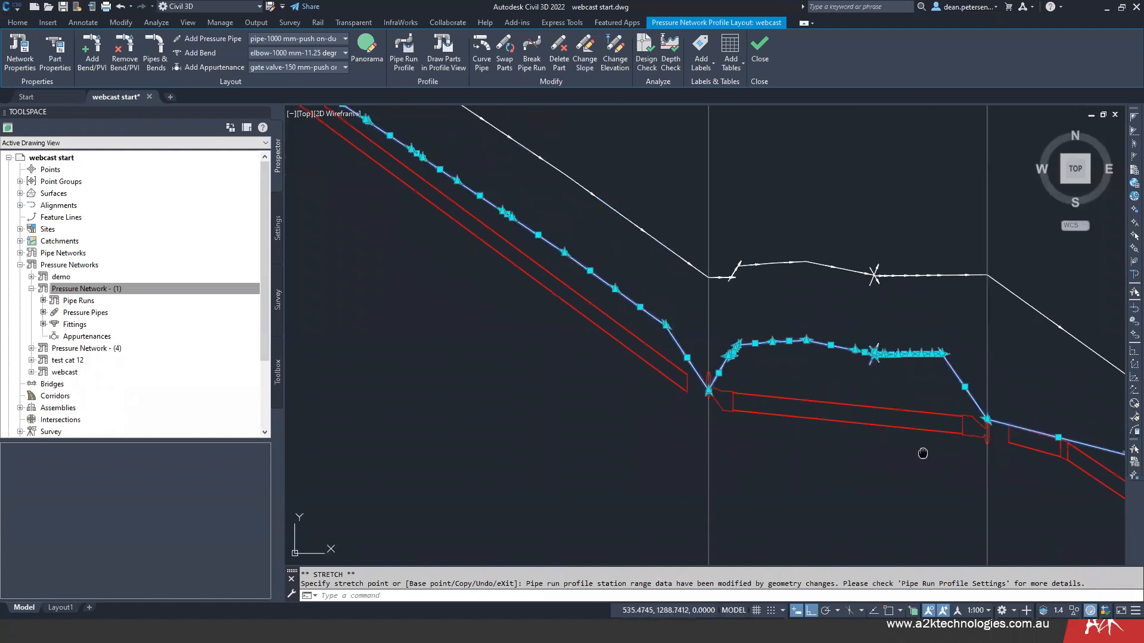
middle_drag(922, 454, 794, 366)
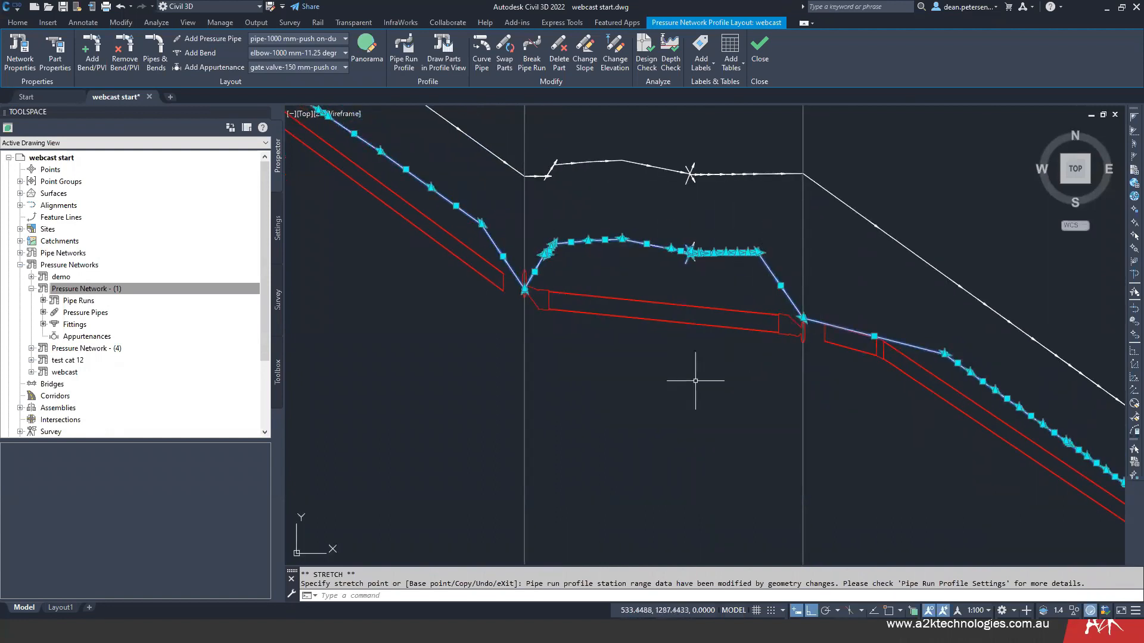
scroll(678, 404, down, 3)
middle_drag(677, 404, 671, 261)
scroll(669, 281, down, 3)
middle_drag(667, 355, 671, 284)
scroll(673, 348, up, 6)
scroll(678, 356, up, 2)
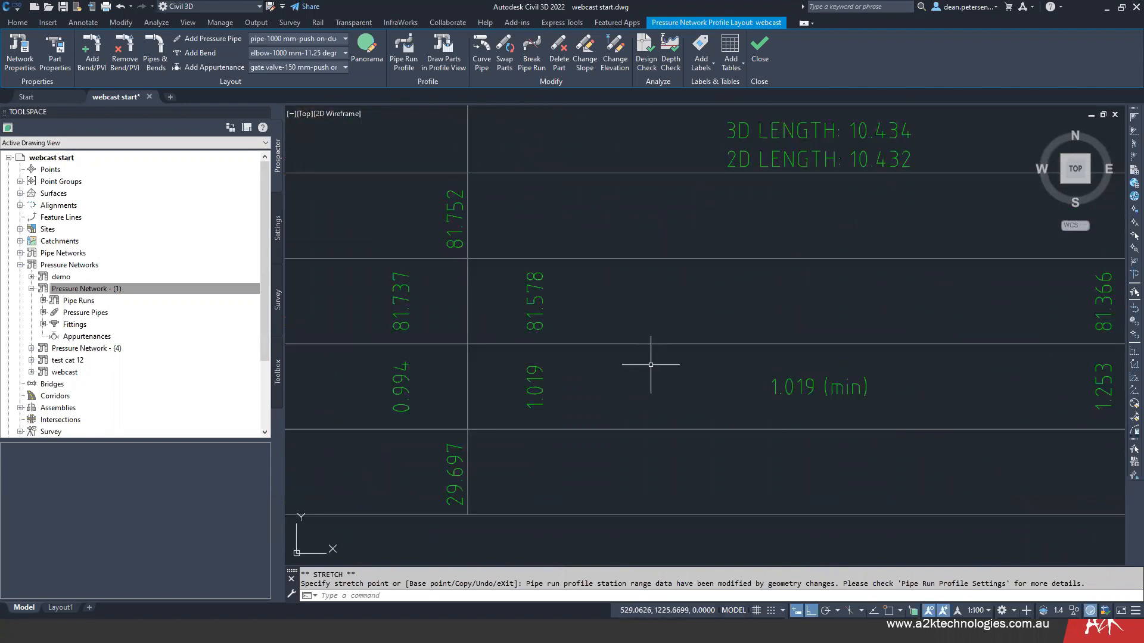
scroll(689, 378, down, 6)
mouse_move(718, 376)
middle_down()
mouse_move(733, 519)
mouse_move(722, 537)
mouse_move(770, 562)
mouse_move(768, 640)
middle_up()
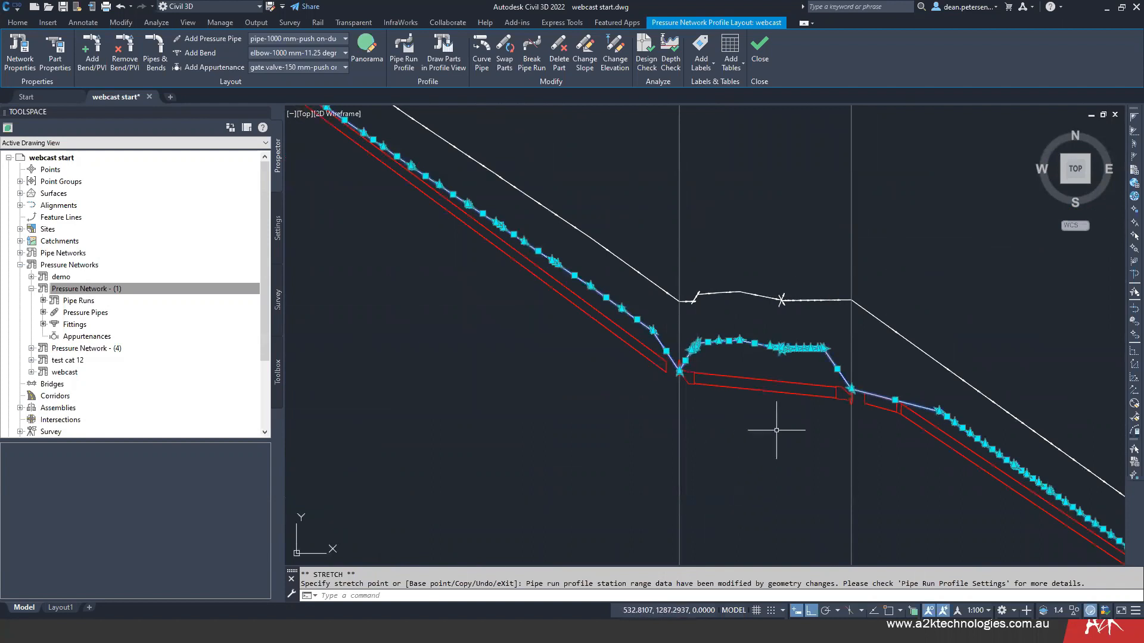
- Deselect the pipe run profile and save the webcast start drawing
scroll(776, 431, down, 6)
middle_drag(777, 430, 590, 444)
middle_drag(493, 439, 574, 260)
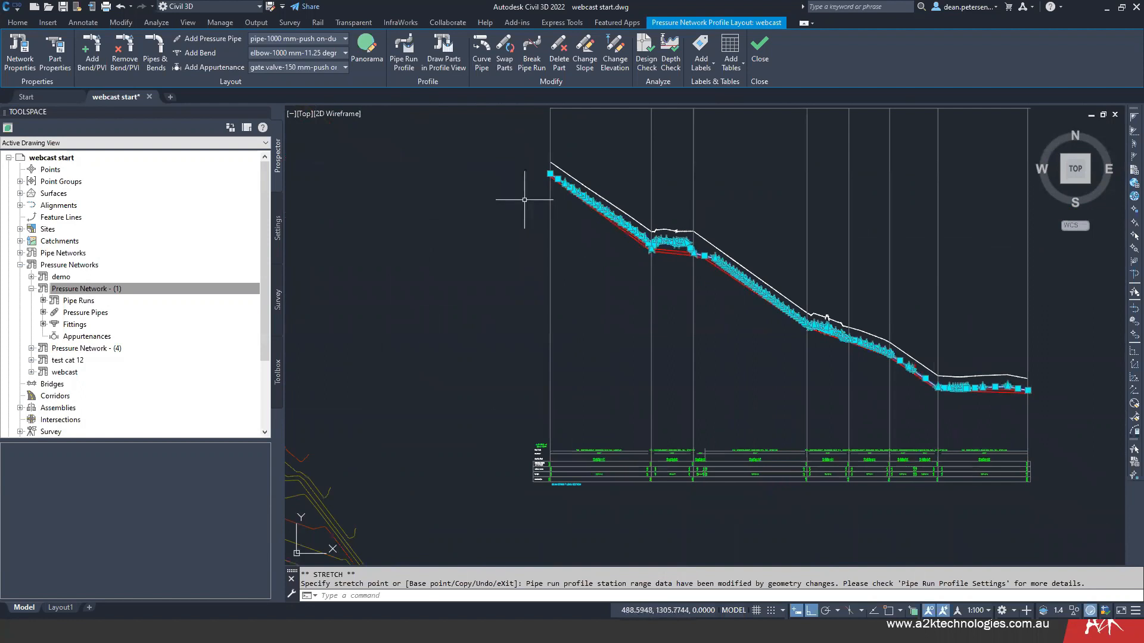
middle_drag(468, 322, 785, 303)
scroll(647, 309, down, 3)
scroll(647, 309, down, 2)
key(Escape)
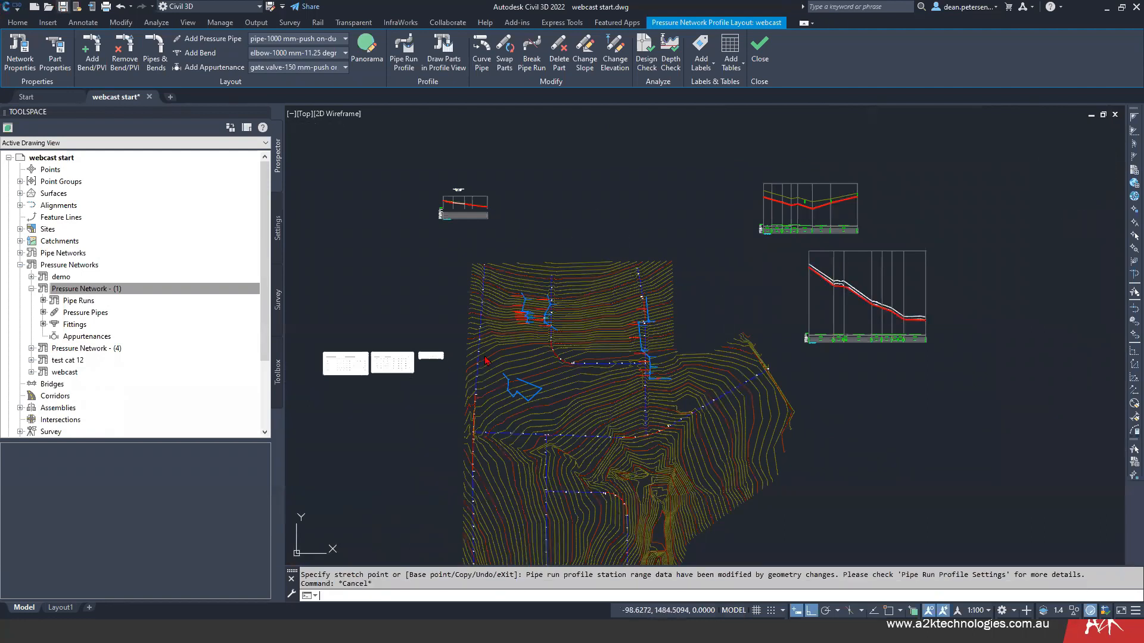
key(ctrl+s)
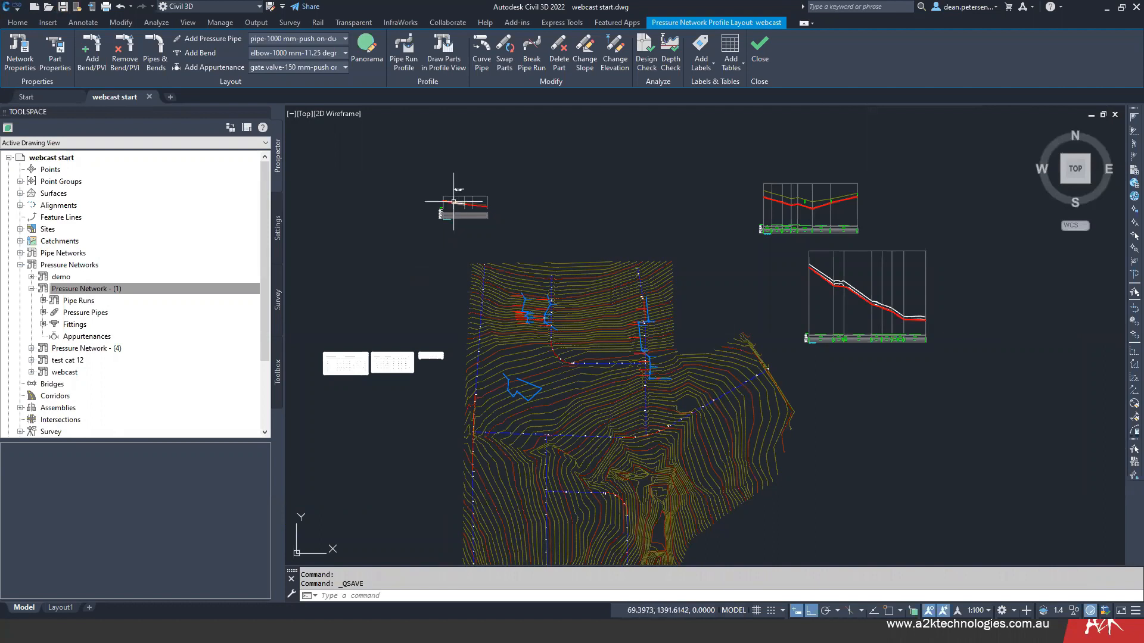
- Examine the sketch with 45° and 135° bend angles above the Pipe Run - (8) long section, selecting its polyline
scroll(454, 202, up, 10)
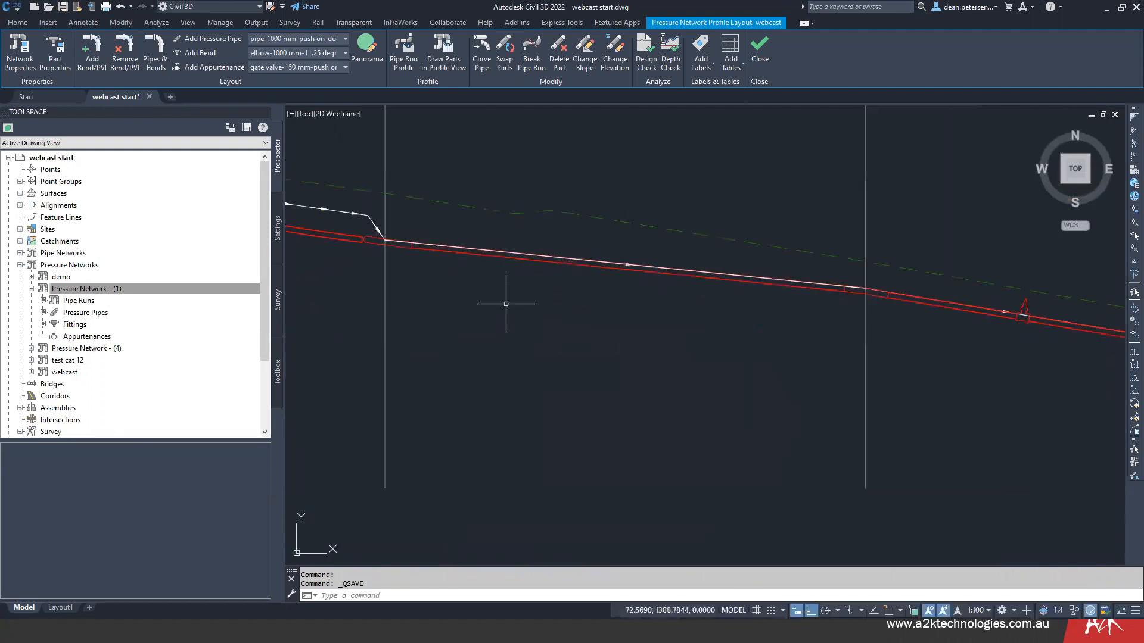
scroll(564, 292, down, 5)
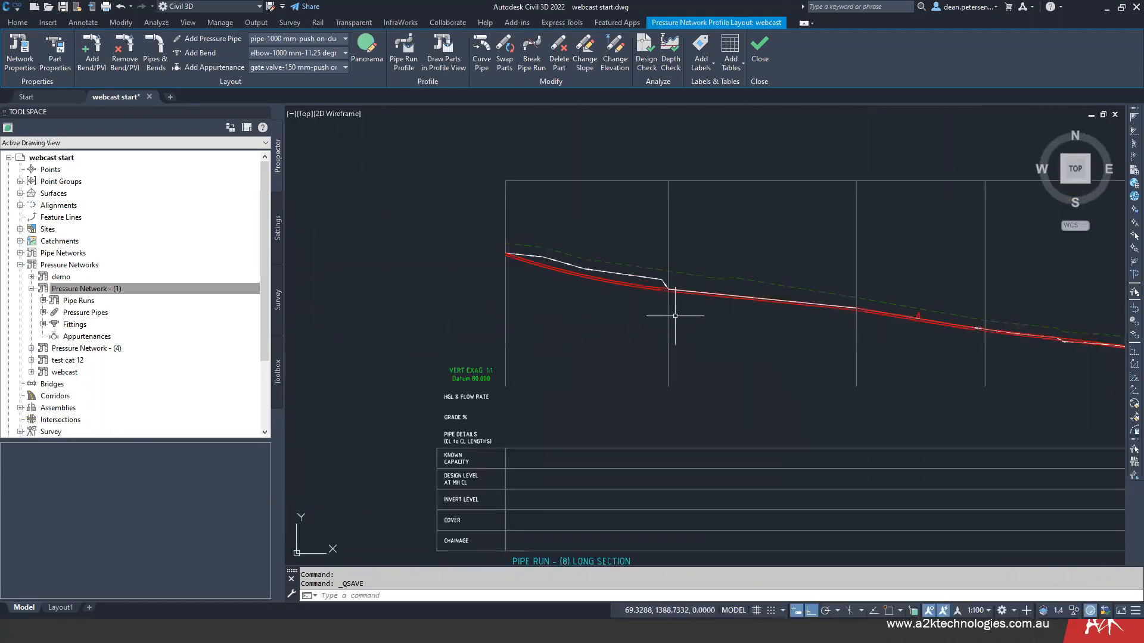
scroll(676, 316, down, 2)
scroll(616, 236, up, 6)
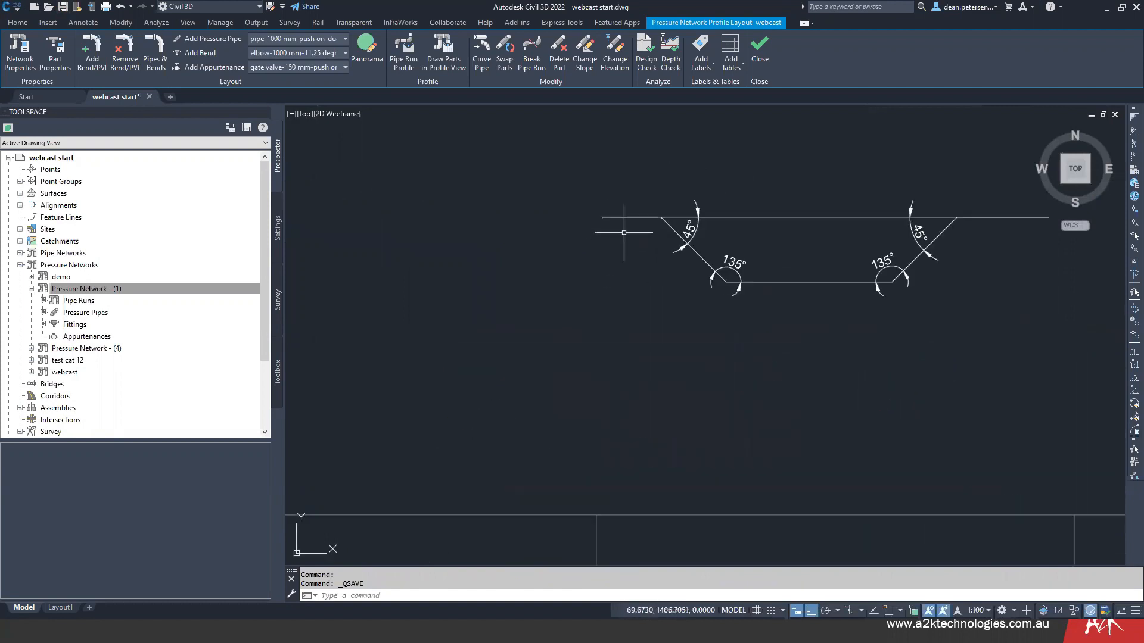
click(693, 247)
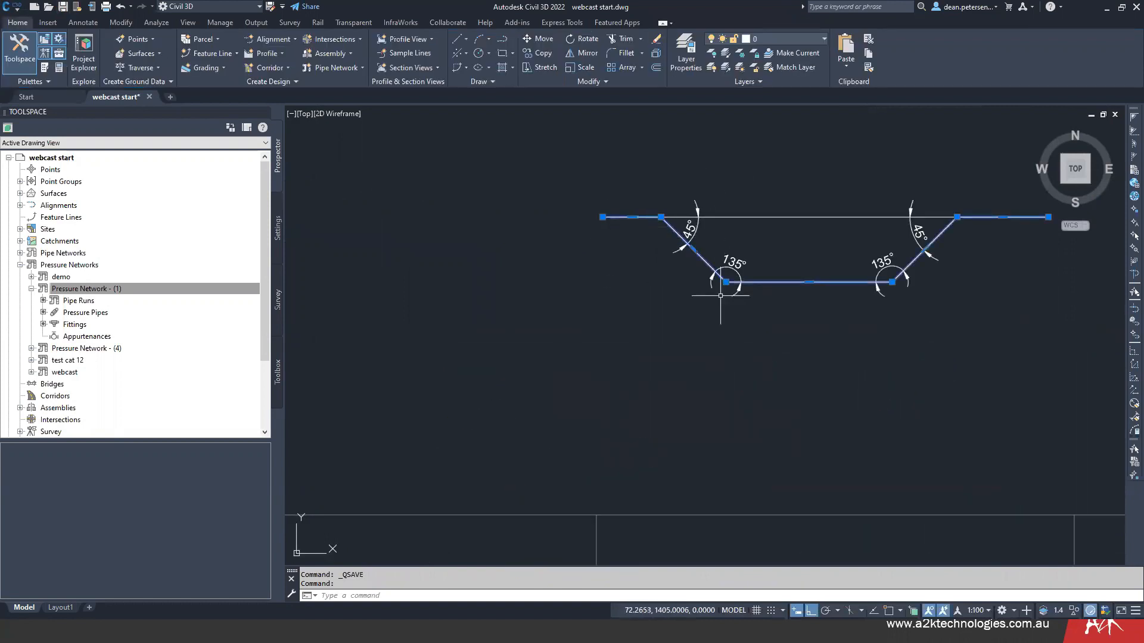
scroll(629, 288, down, 3)
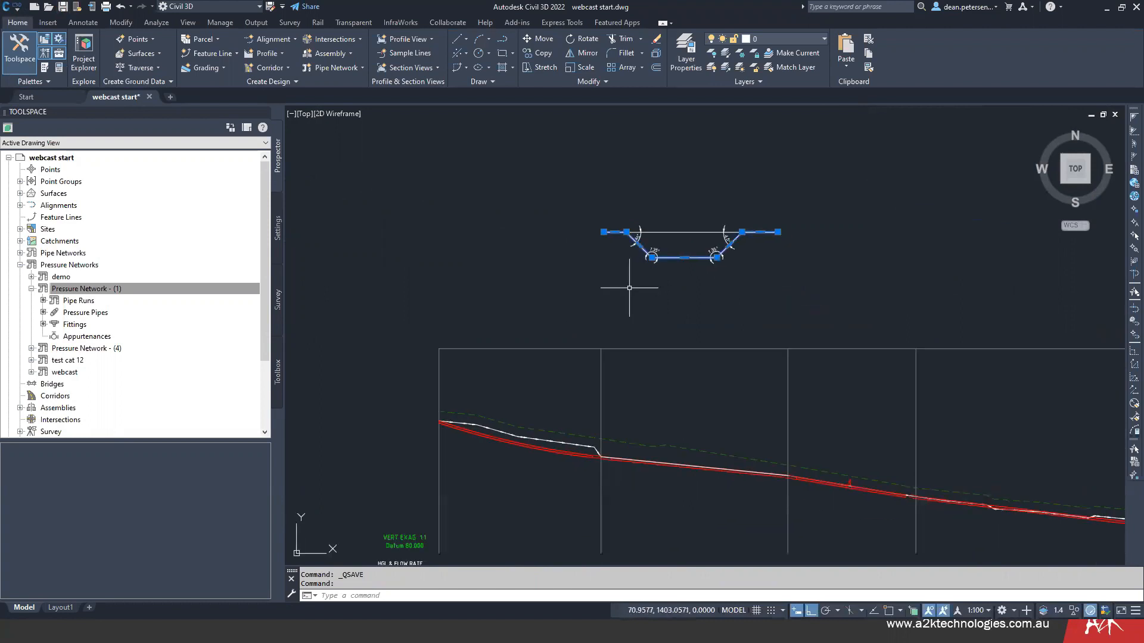
key(Escape)
- Select the Pipe Run - (8) profile in the long section and open its profile geometry for editing
middle_drag(533, 408, 526, 340)
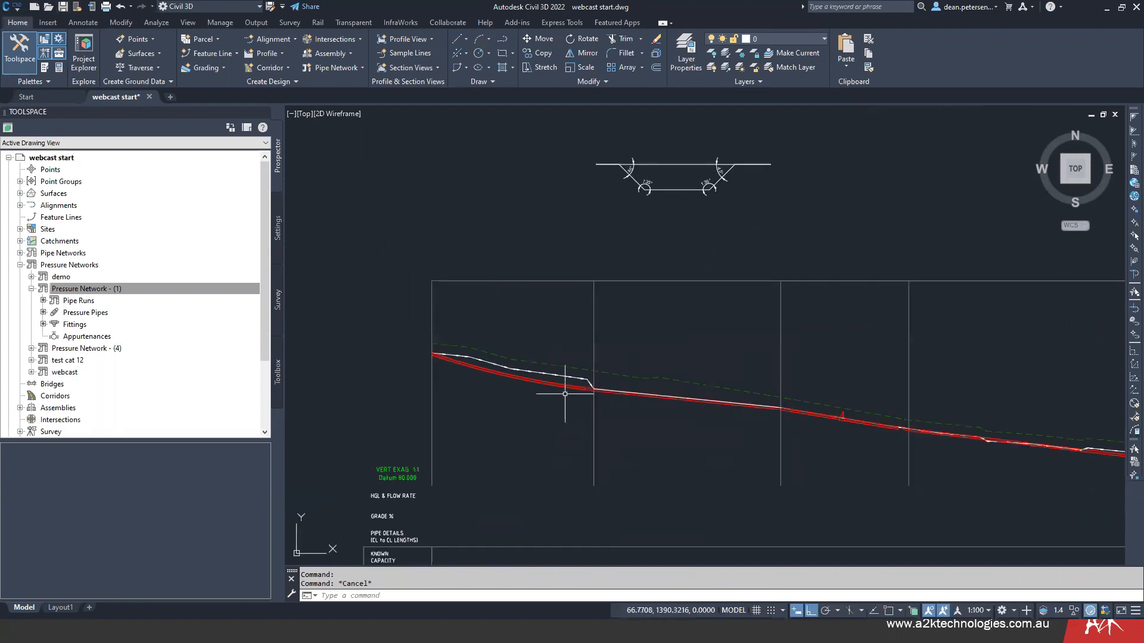
click(566, 391)
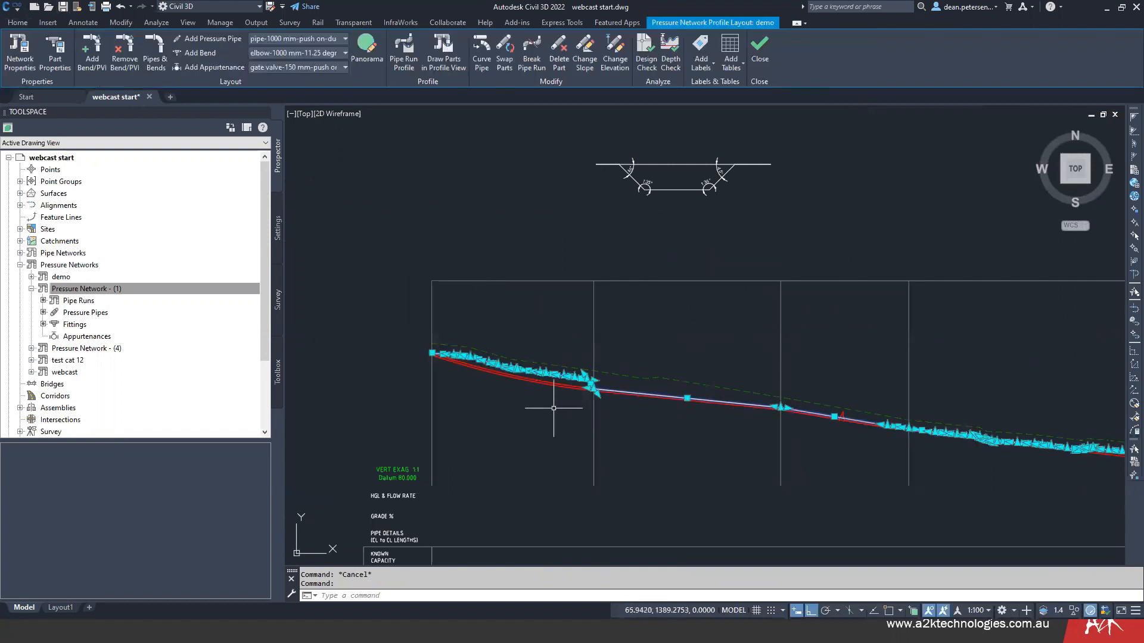
middle_drag(642, 421, 562, 385)
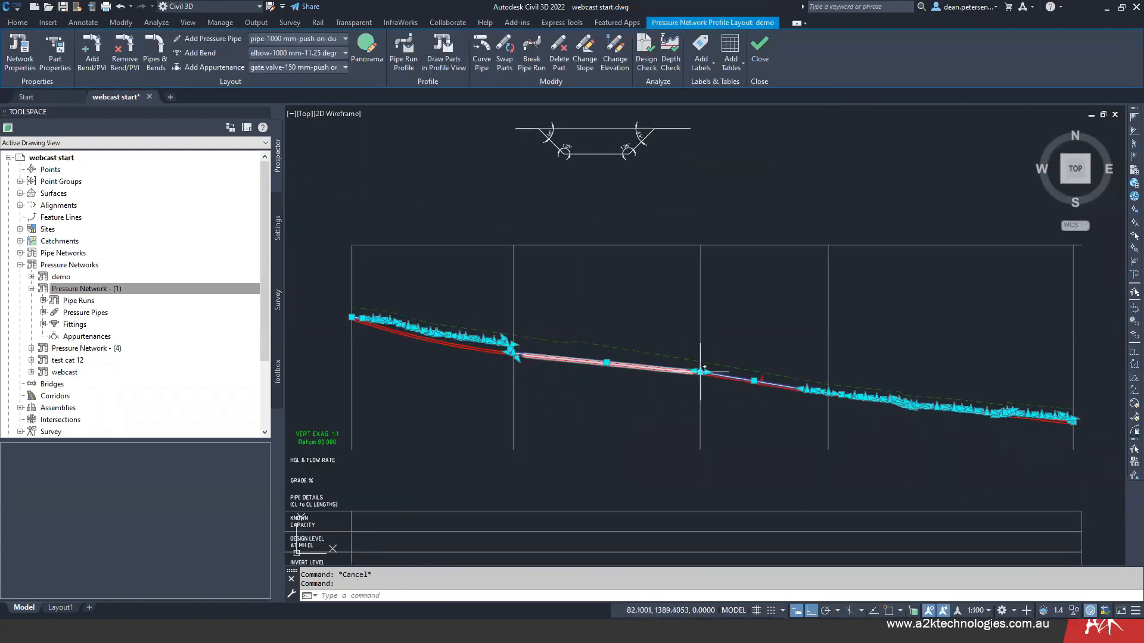
scroll(675, 362, up, 3)
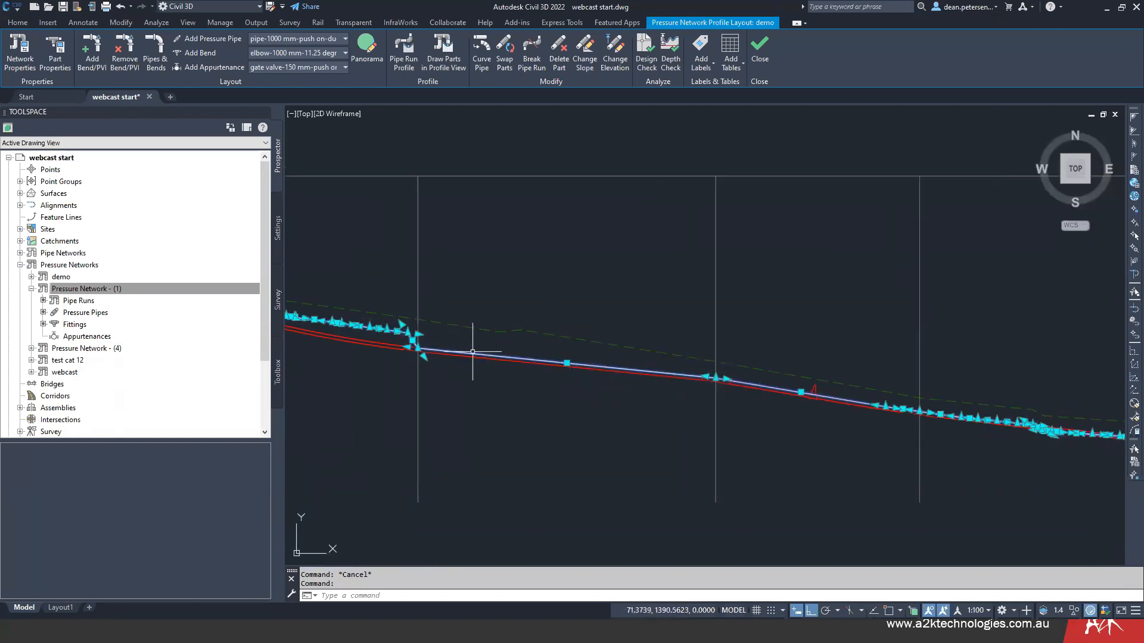
middle_drag(944, 362, 857, 310)
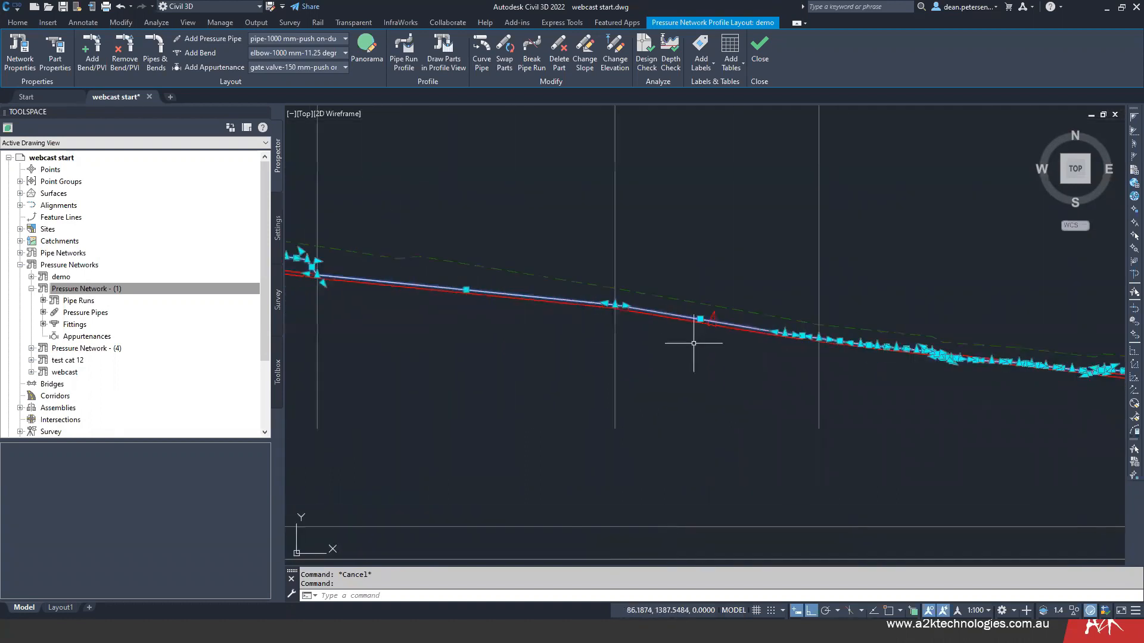
right_click(471, 206)
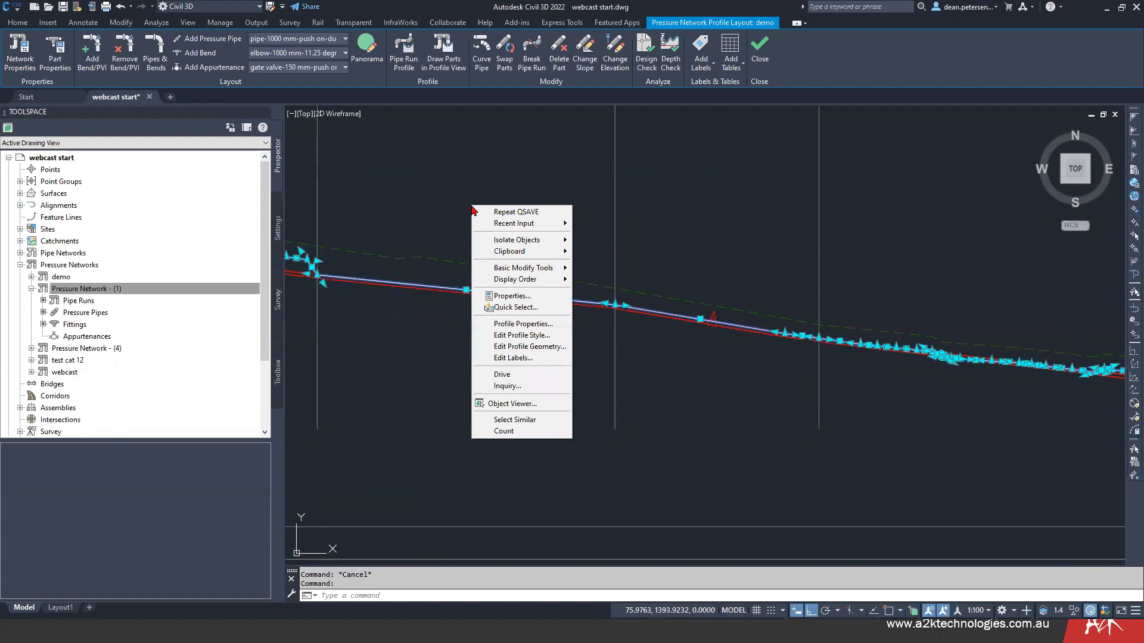
click(526, 346)
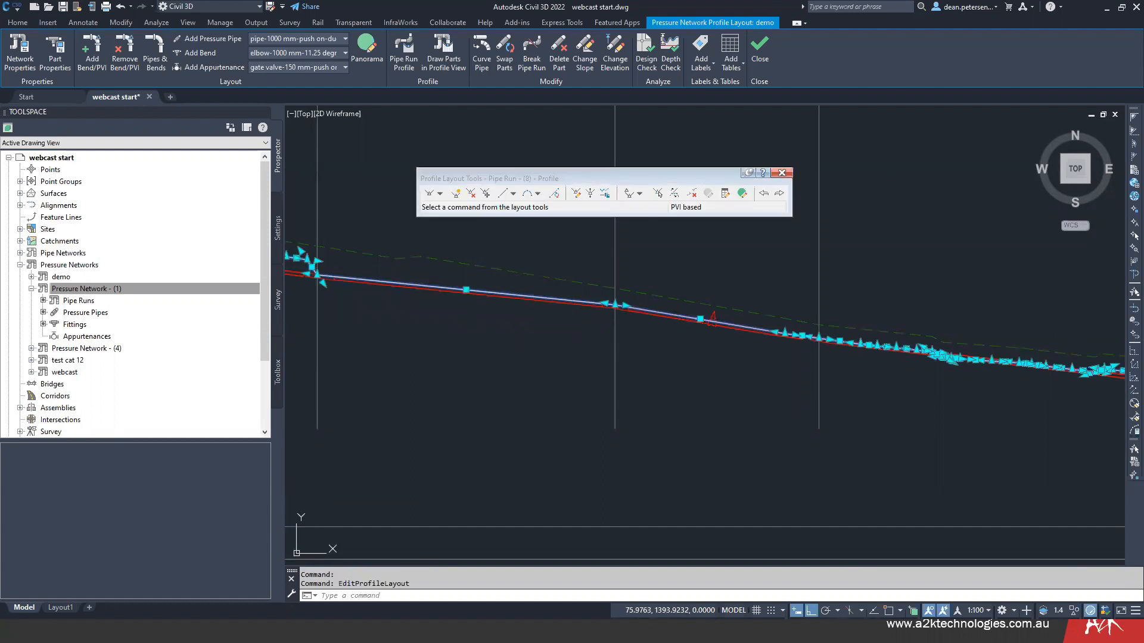
- Delete the surplus PVIs on either side of the bend downhill of the valve, and close the profile layout tools
click(470, 194)
scroll(822, 338, up, 3)
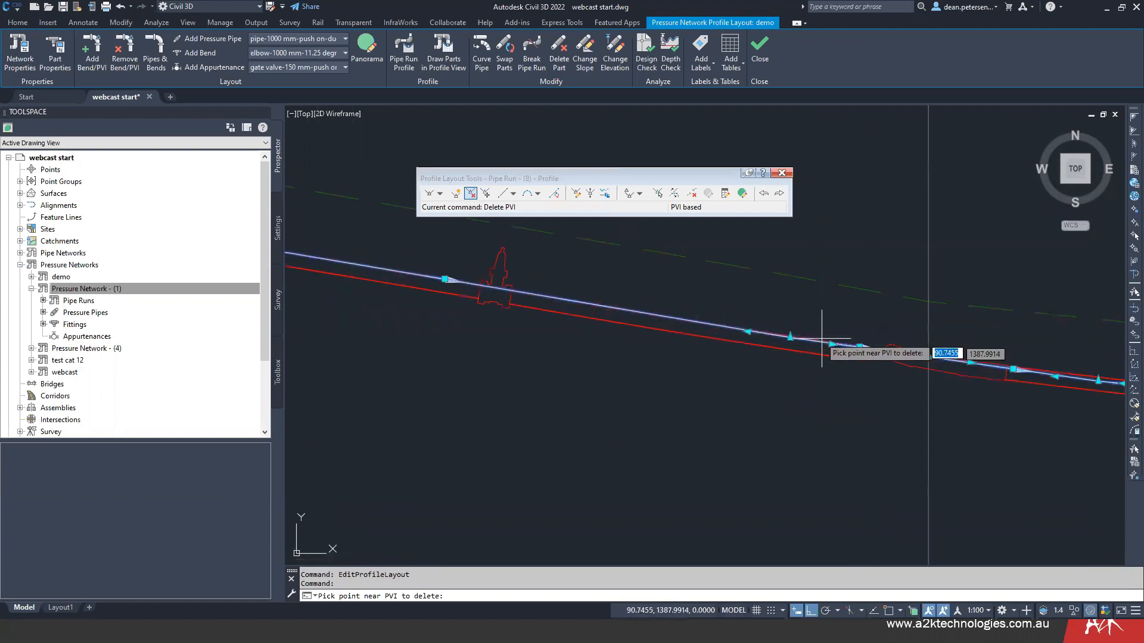
click(795, 319)
scroll(781, 410, down, 2)
middle_drag(767, 412, 520, 360)
click(731, 329)
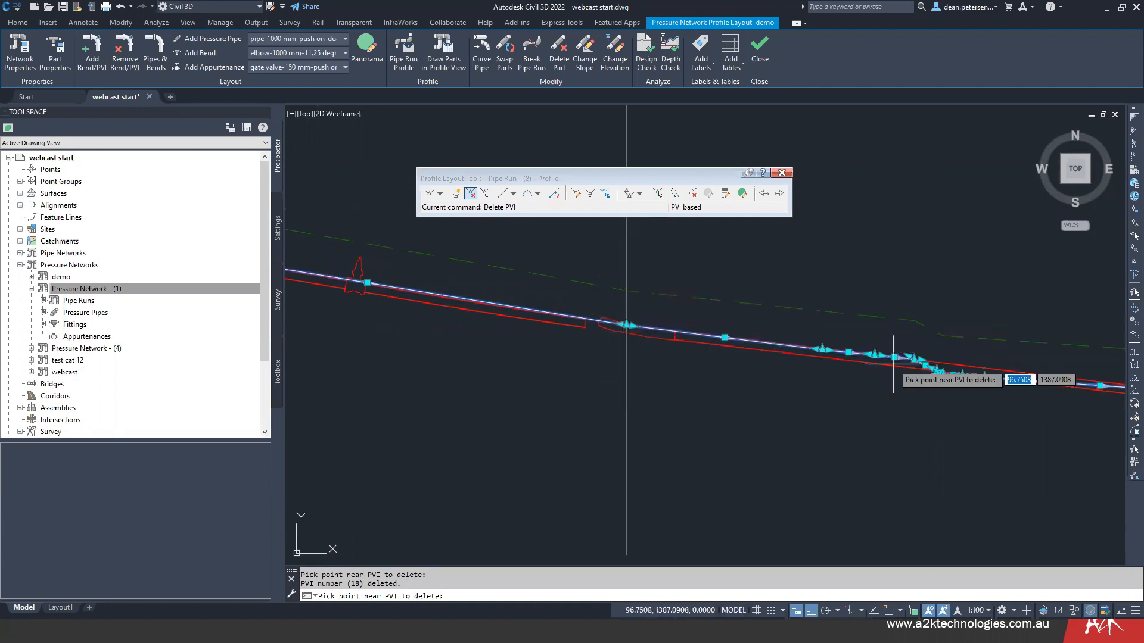
click(781, 174)
key(Escape)
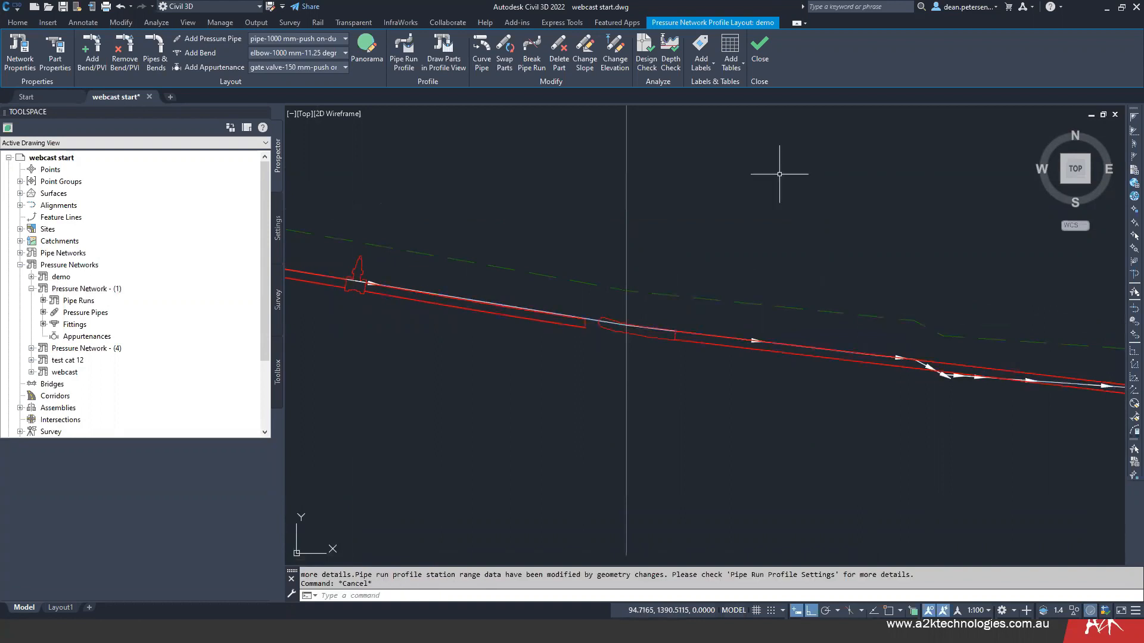
- Start aligning the bend sketch polyline, matching its uphill end to the pipe run profile just past the bend at the step down
scroll(596, 308, up, 4)
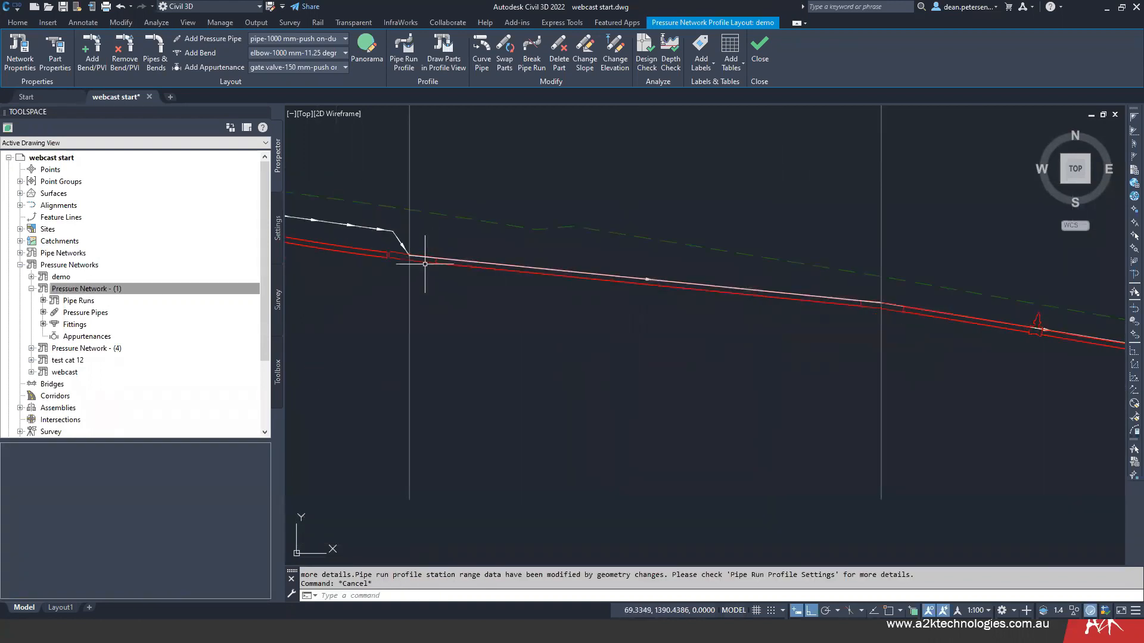
scroll(457, 226, down, 4)
click(539, 291)
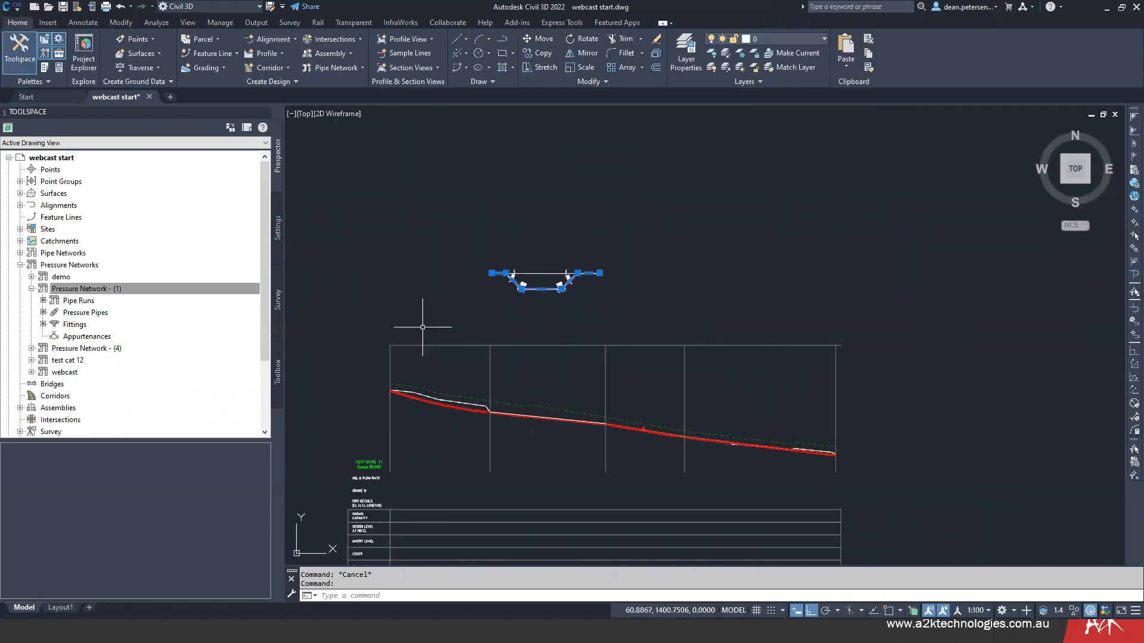
text(align)
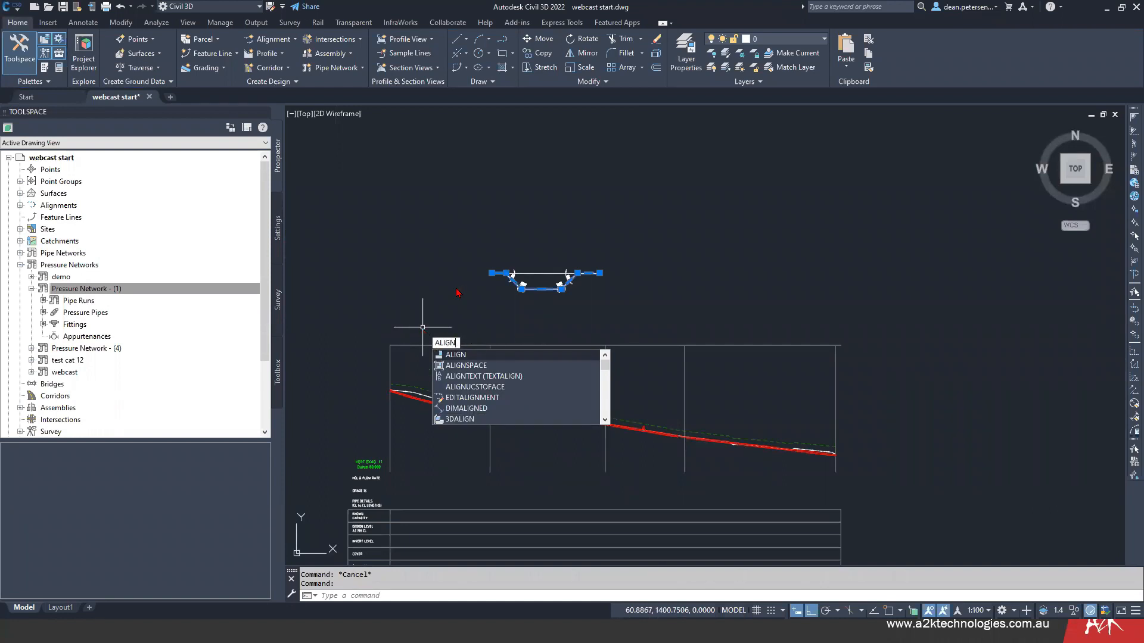
key(Return)
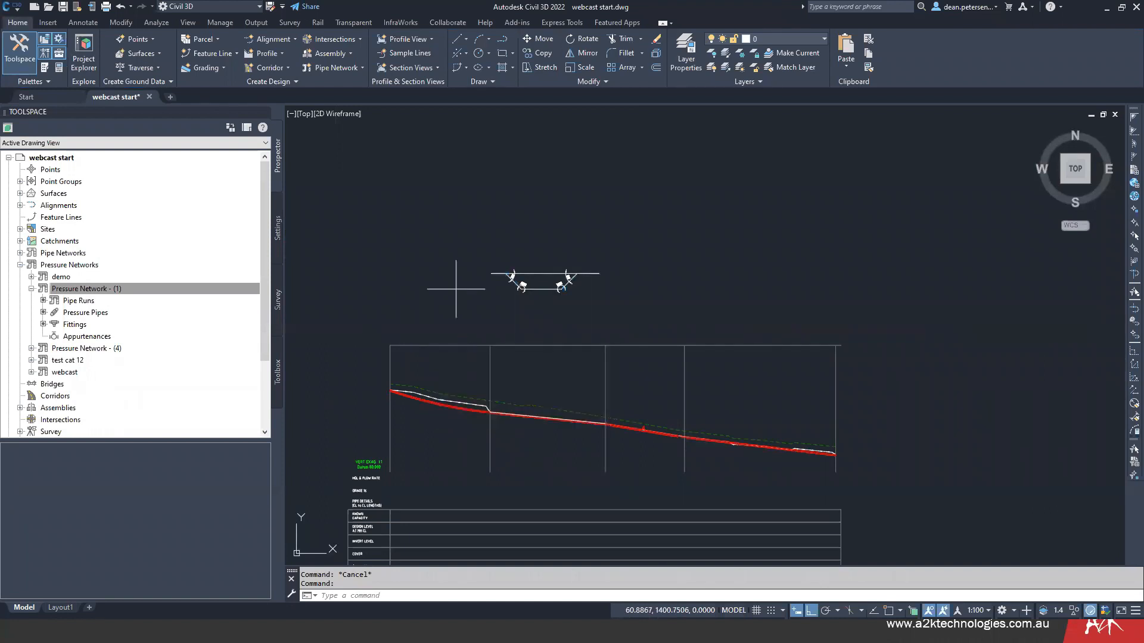
scroll(490, 274, up, 5)
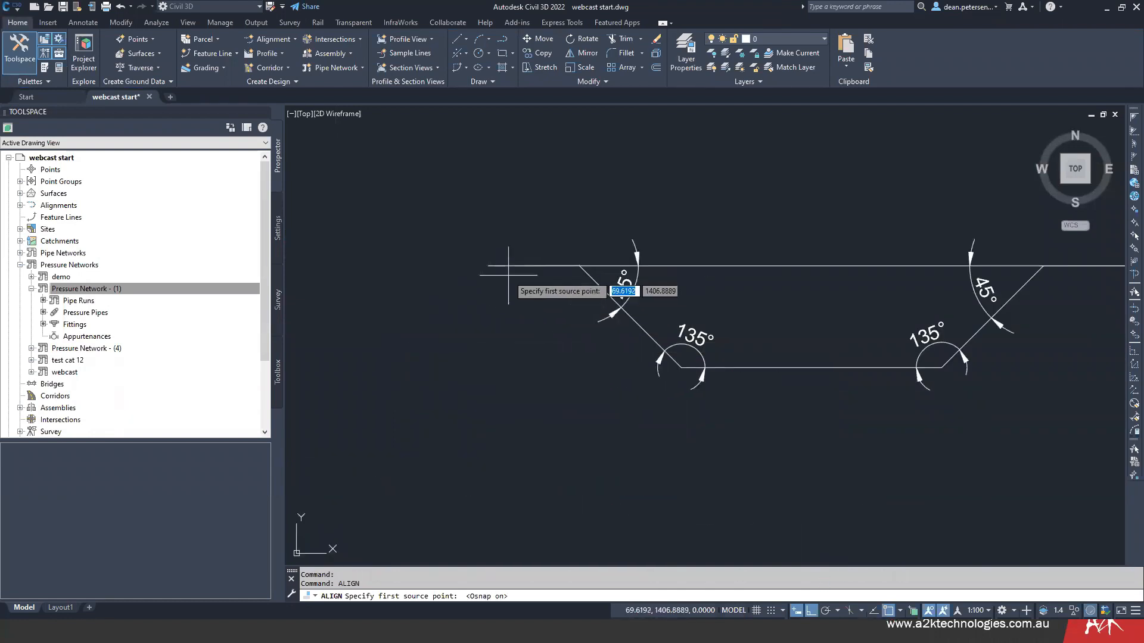
click(488, 266)
scroll(542, 408, down, 8)
middle_drag(547, 422, 542, 245)
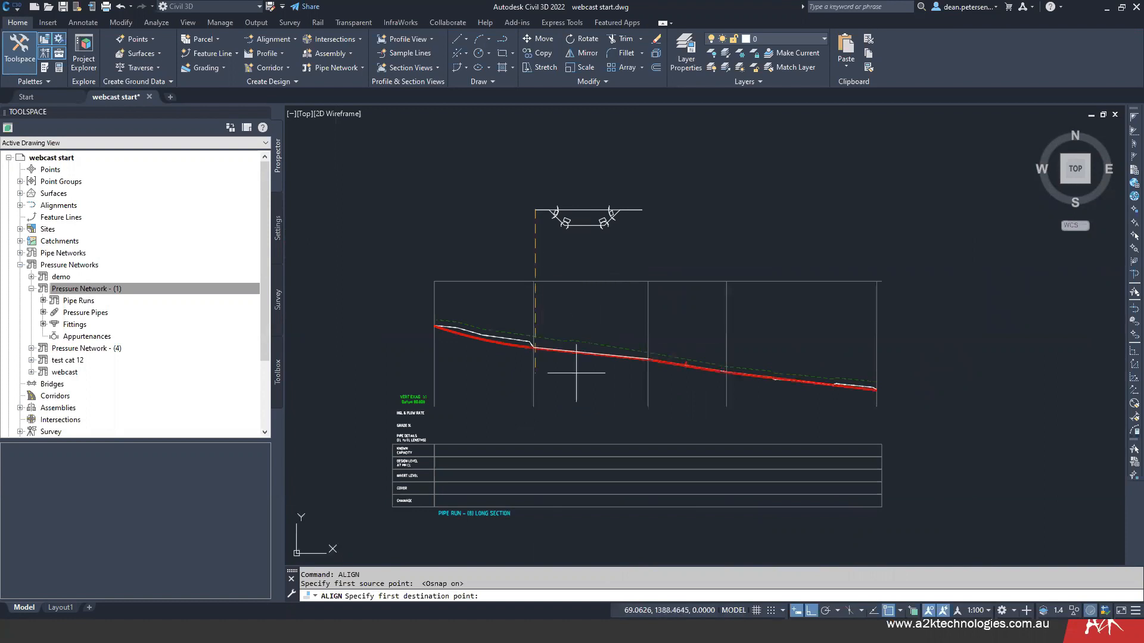
click(813, 611)
scroll(535, 351, up, 5)
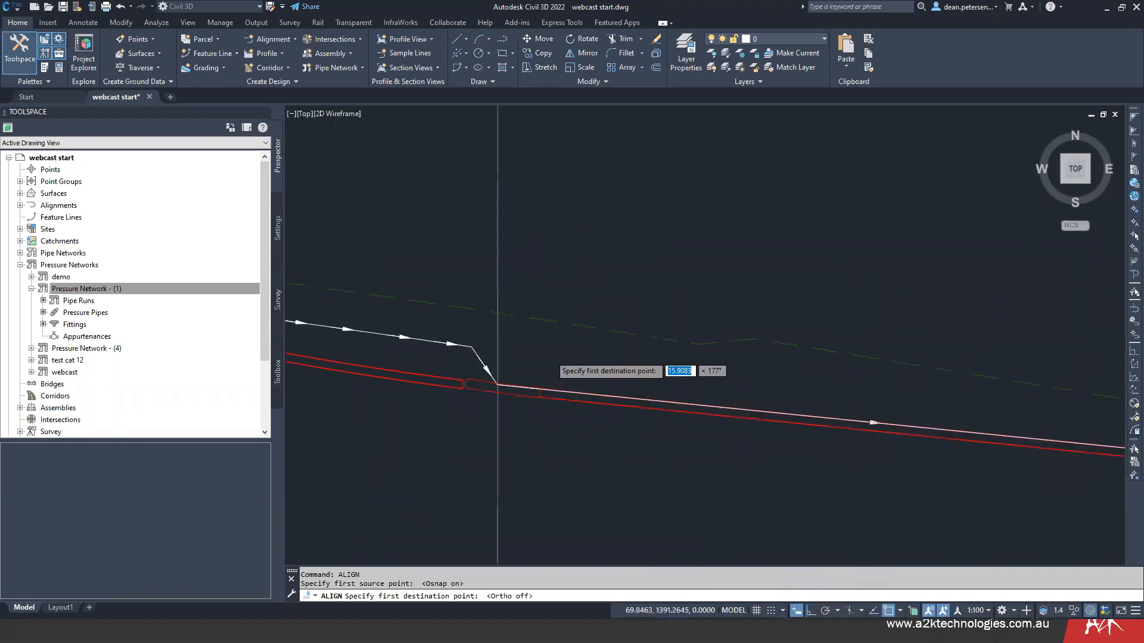
scroll(499, 404, up, 5)
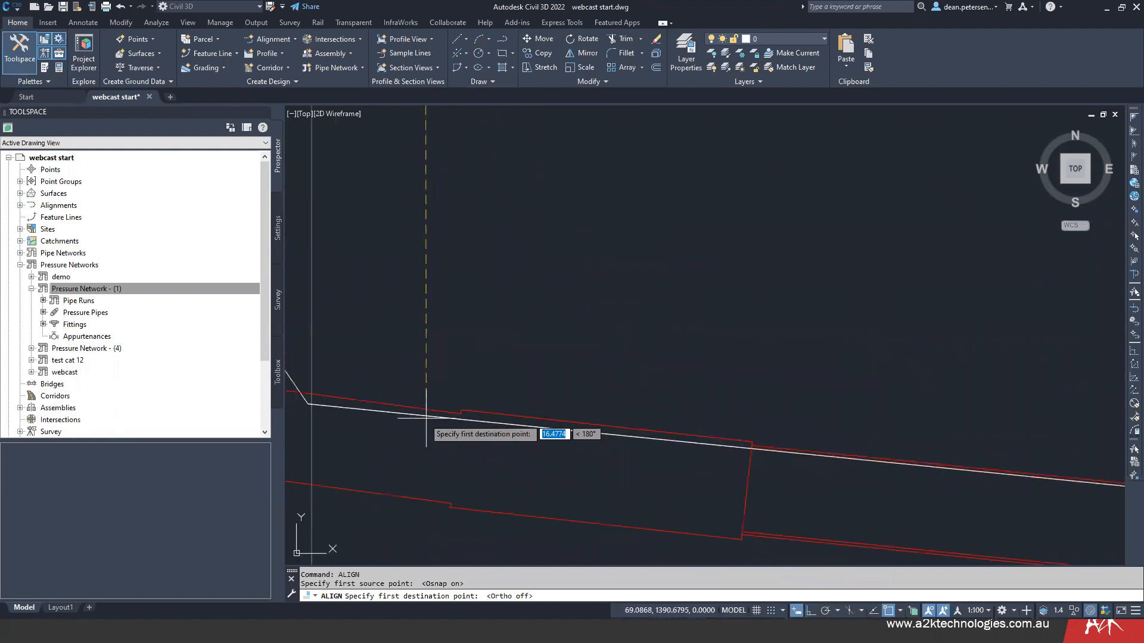
click(453, 419)
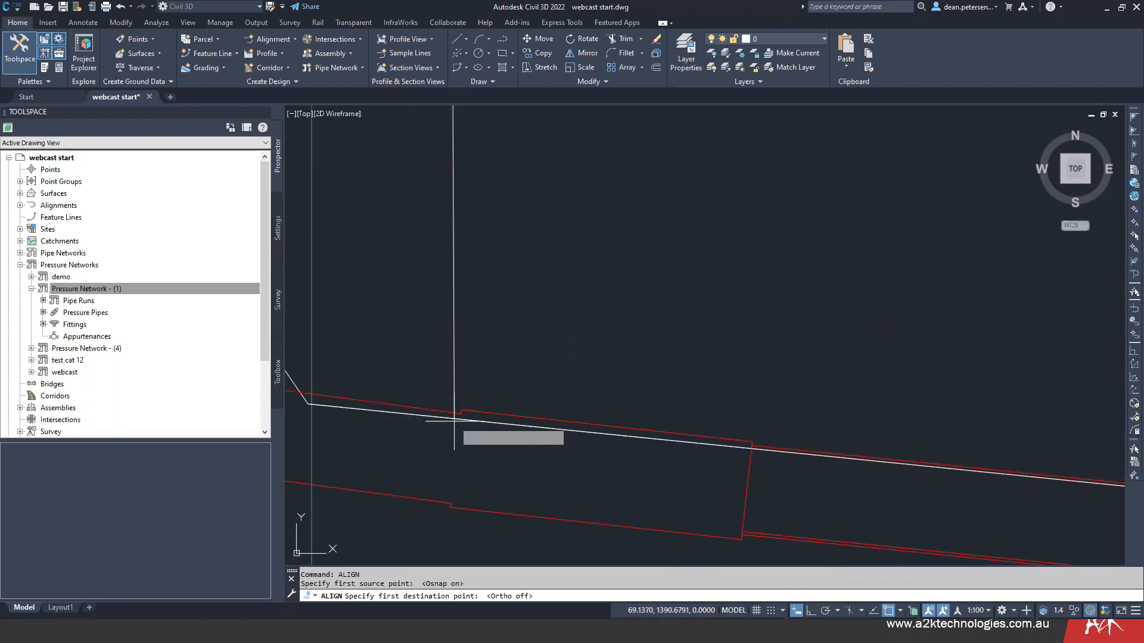
- Match the polyline's other end to the pipe run profile just before the next bend, and finish the alignment without scaling
scroll(524, 358, down, 3)
scroll(562, 320, down, 4)
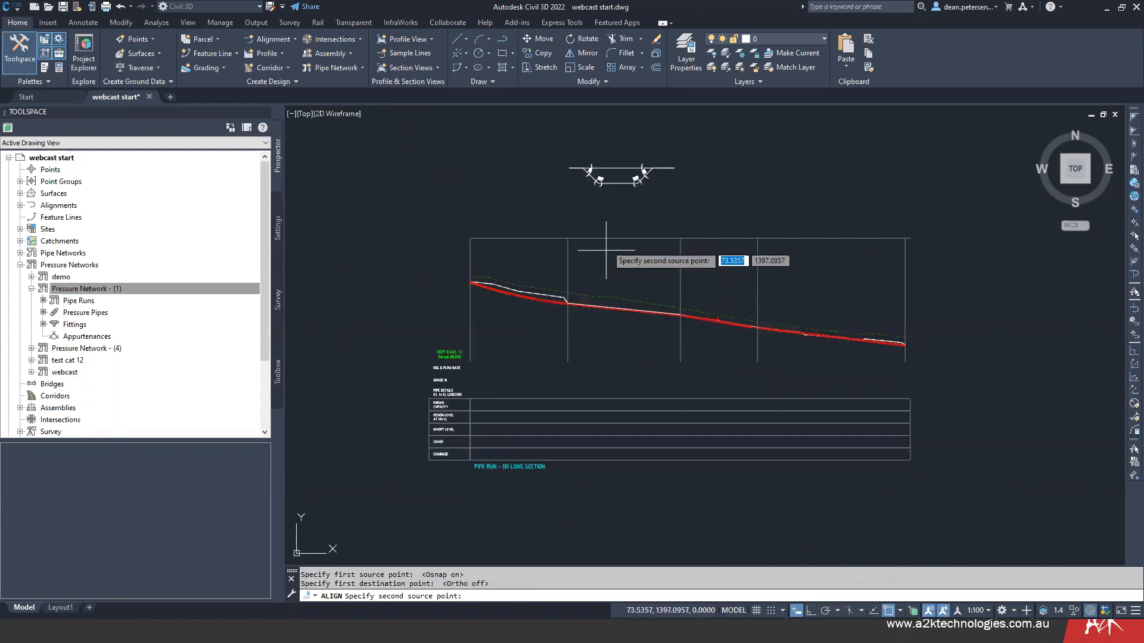
click(671, 169)
scroll(661, 321, up, 6)
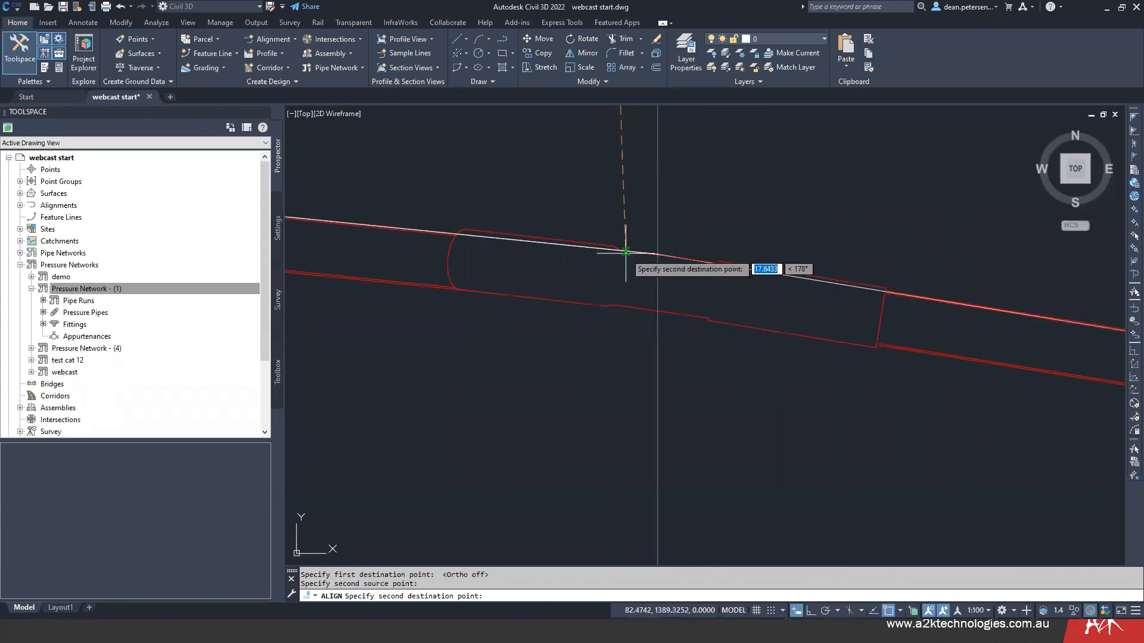
click(626, 252)
scroll(536, 385, down, 3)
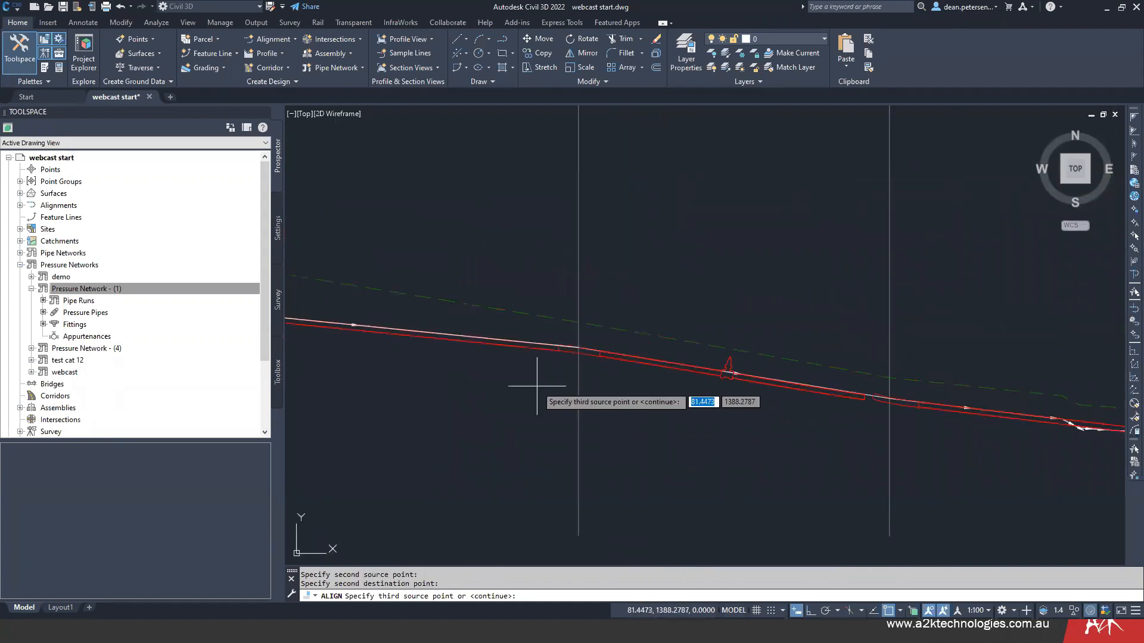
key(Return)
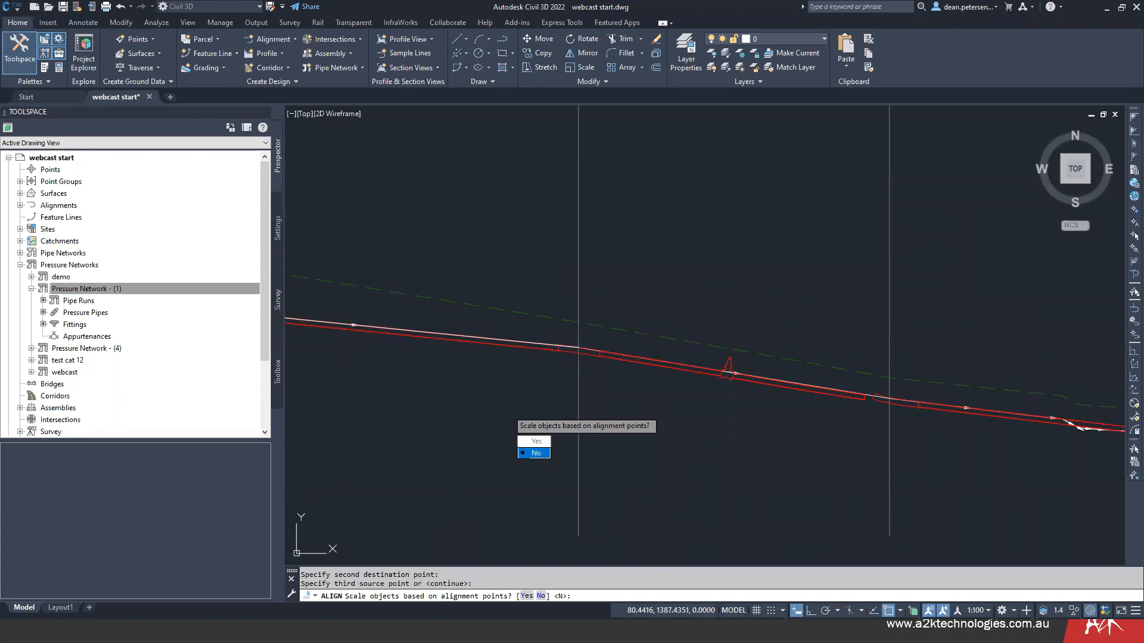
click(536, 452)
scroll(482, 352, down, 5)
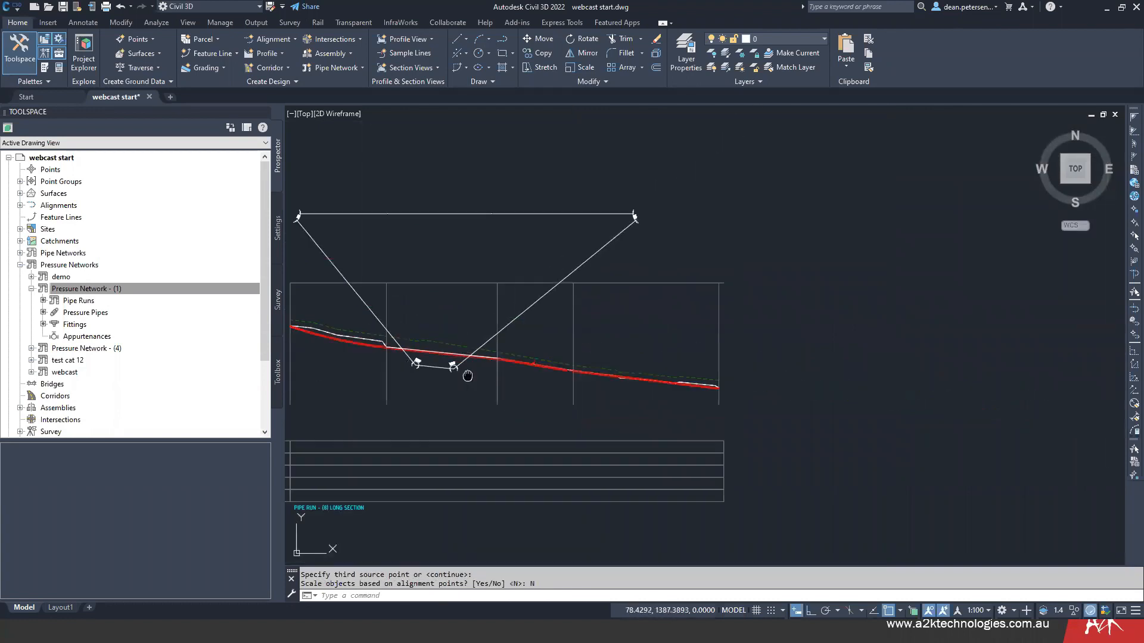
- Erase the leftover horizontal sketch line and all four angle dimensions, keeping only the aligned polyline
click(699, 221)
key(Escape)
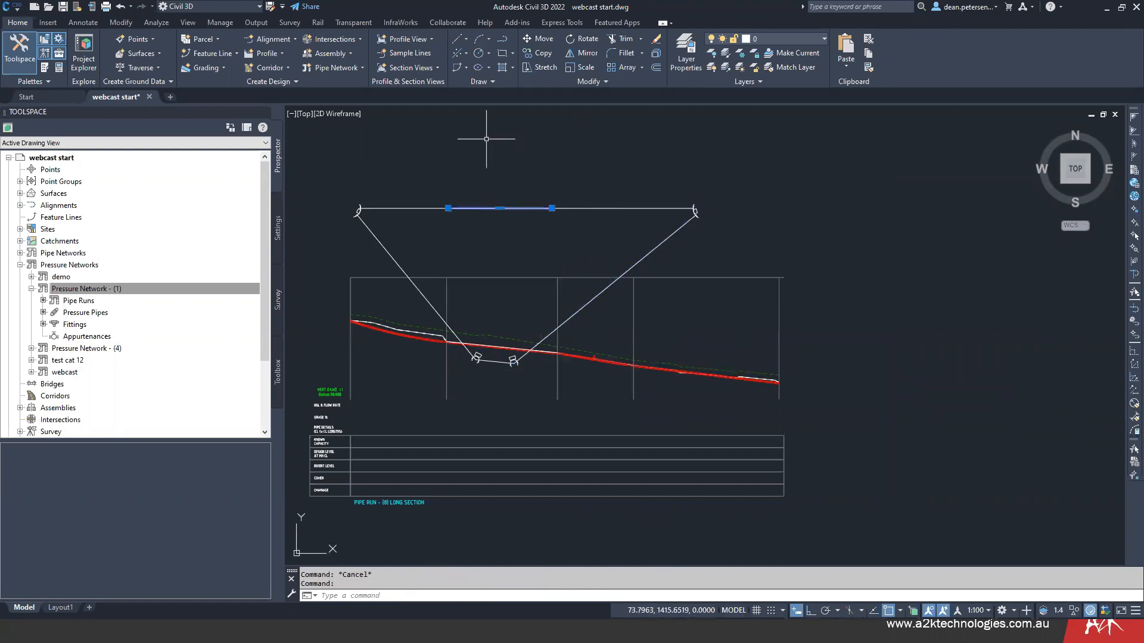
key(Delete)
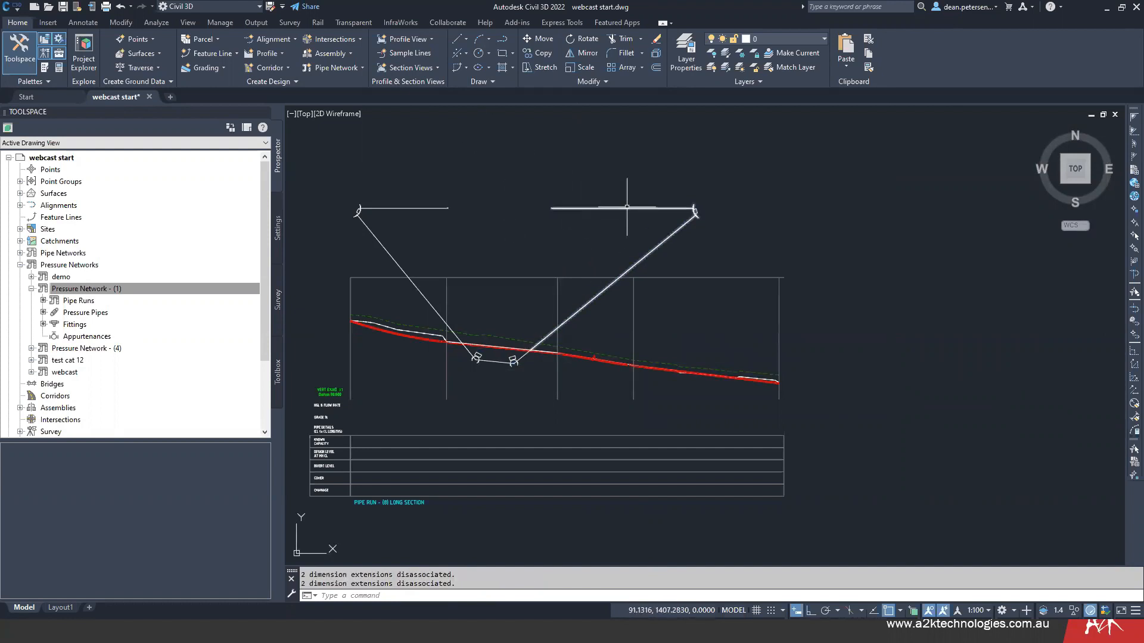
click(627, 208)
right_click(595, 168)
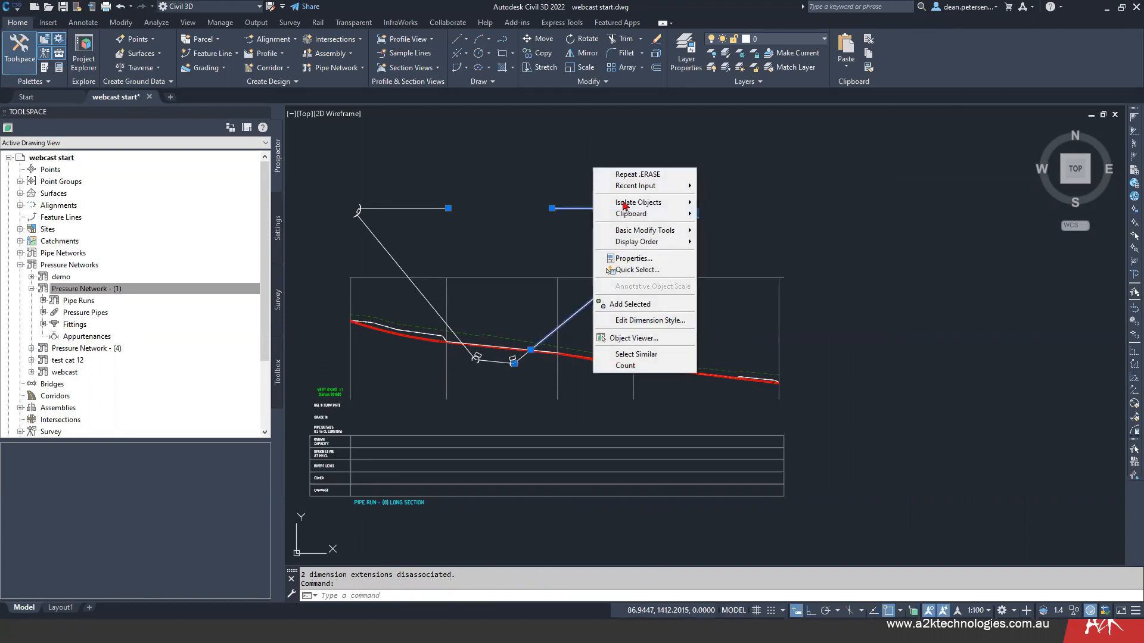
click(636, 354)
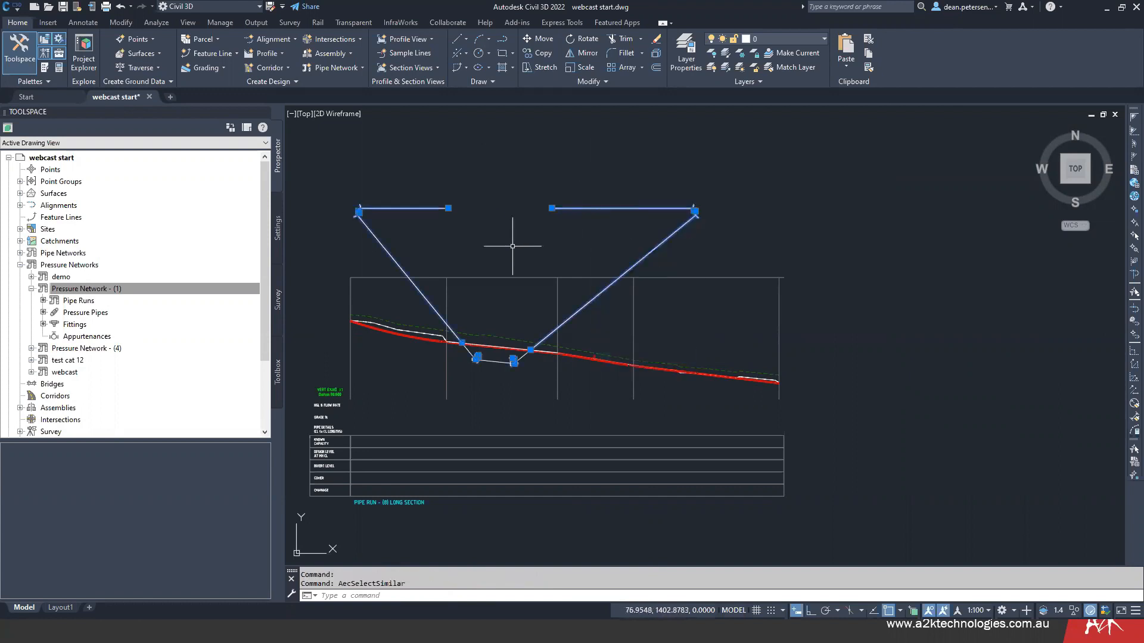
key(Delete)
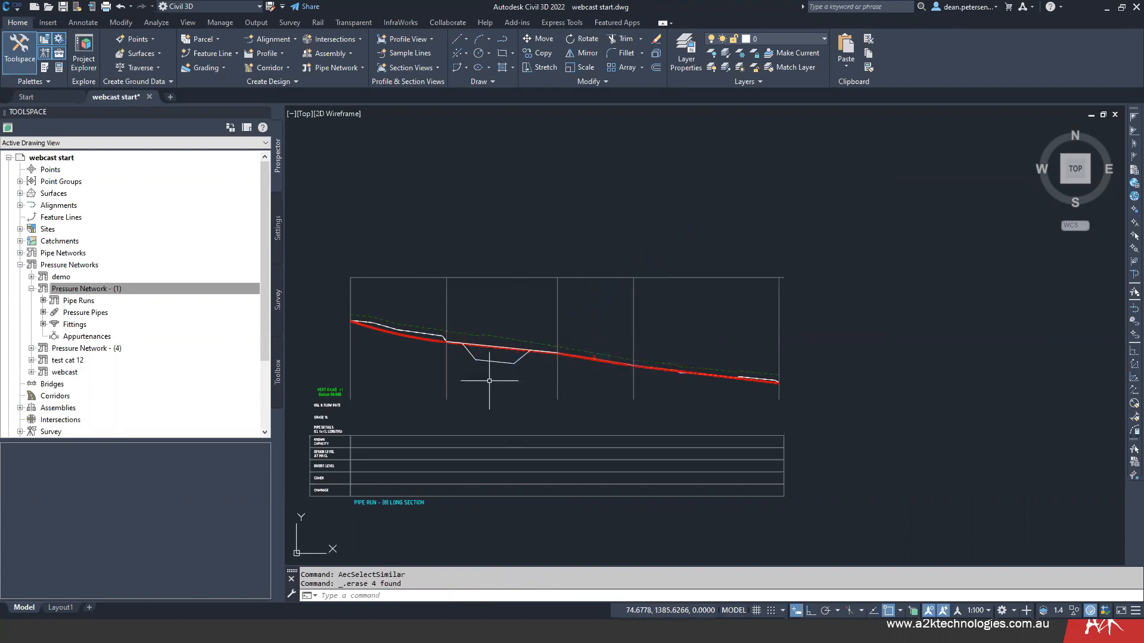
- Add vertical bends to the Pipe Run - (8) profile at the two lower vertices of the aligned dip polyline
scroll(469, 349, up, 7)
middle_drag(385, 359, 495, 343)
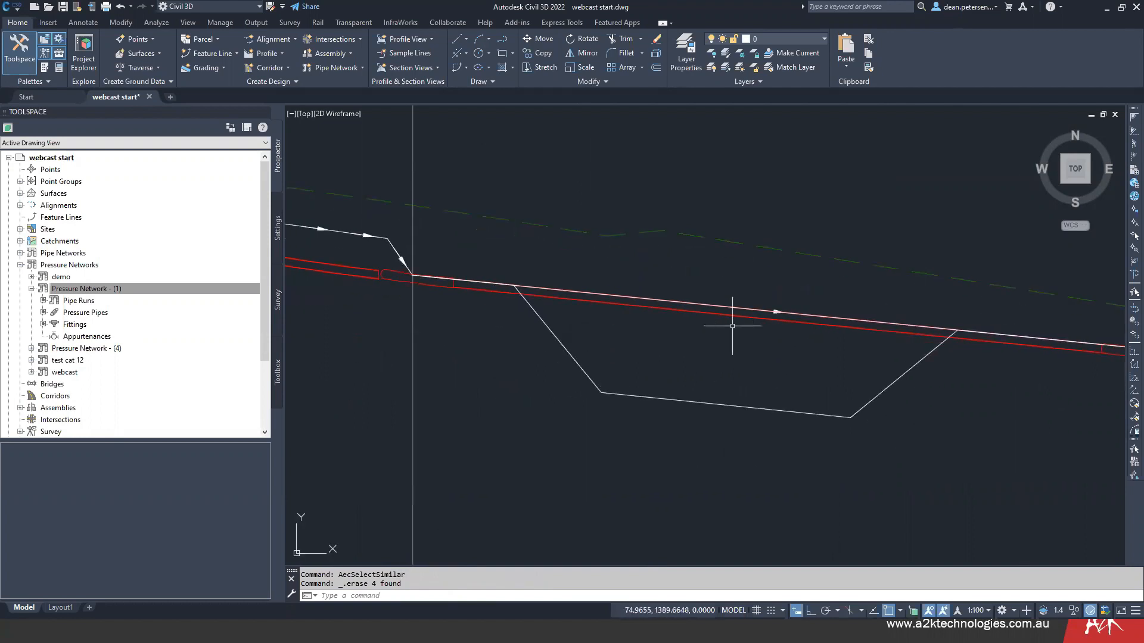
scroll(672, 340, down, 4)
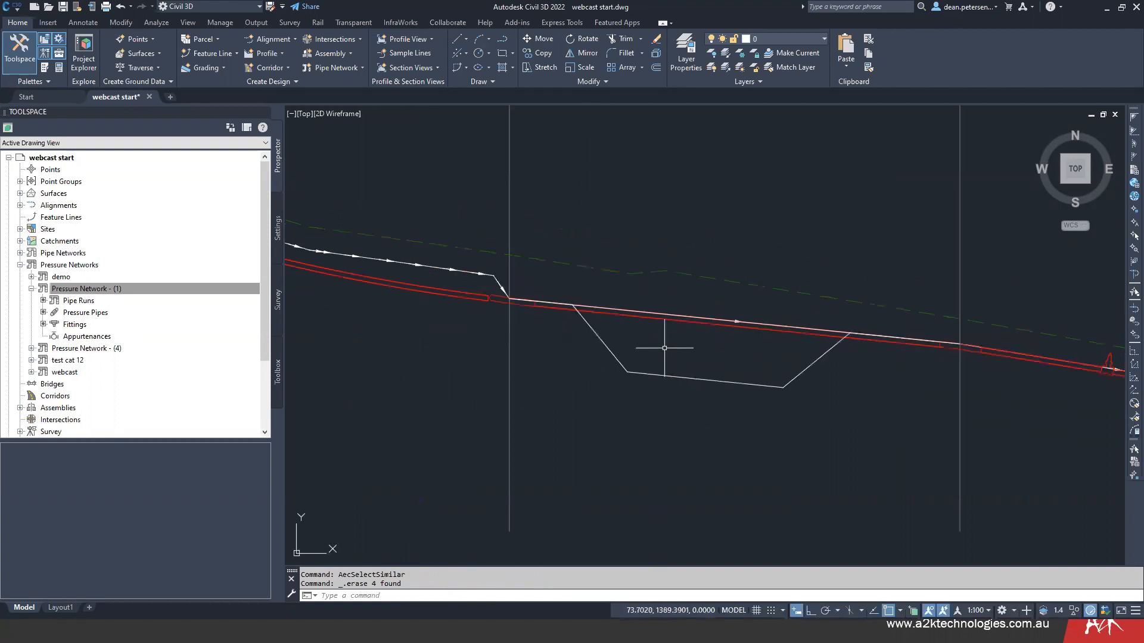
middle_drag(613, 378, 698, 132)
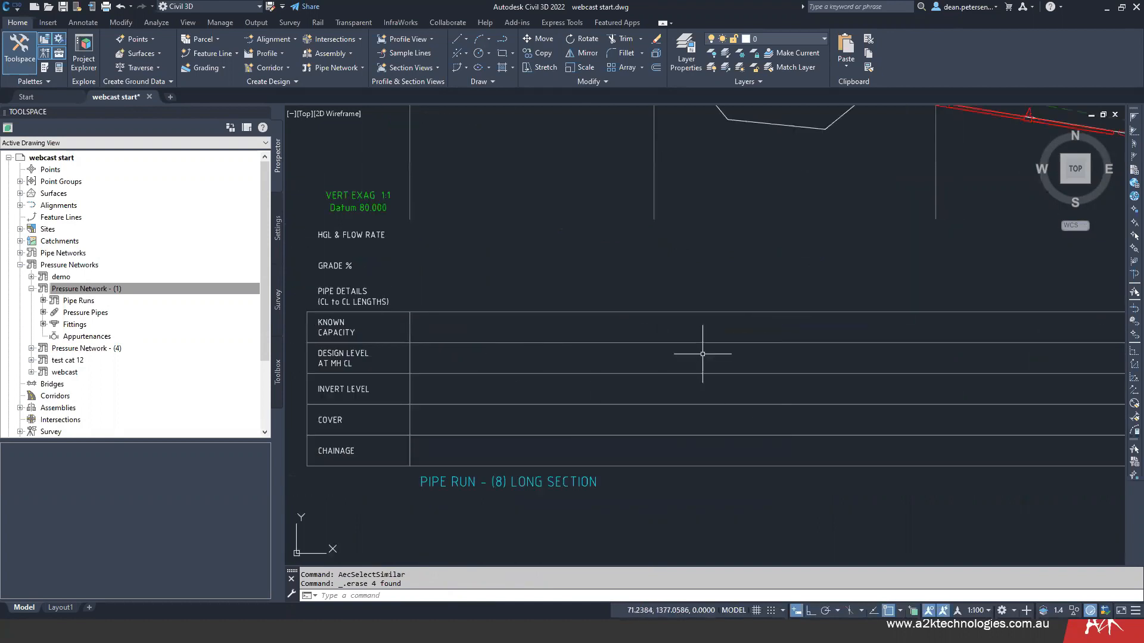
scroll(625, 383, down, 4)
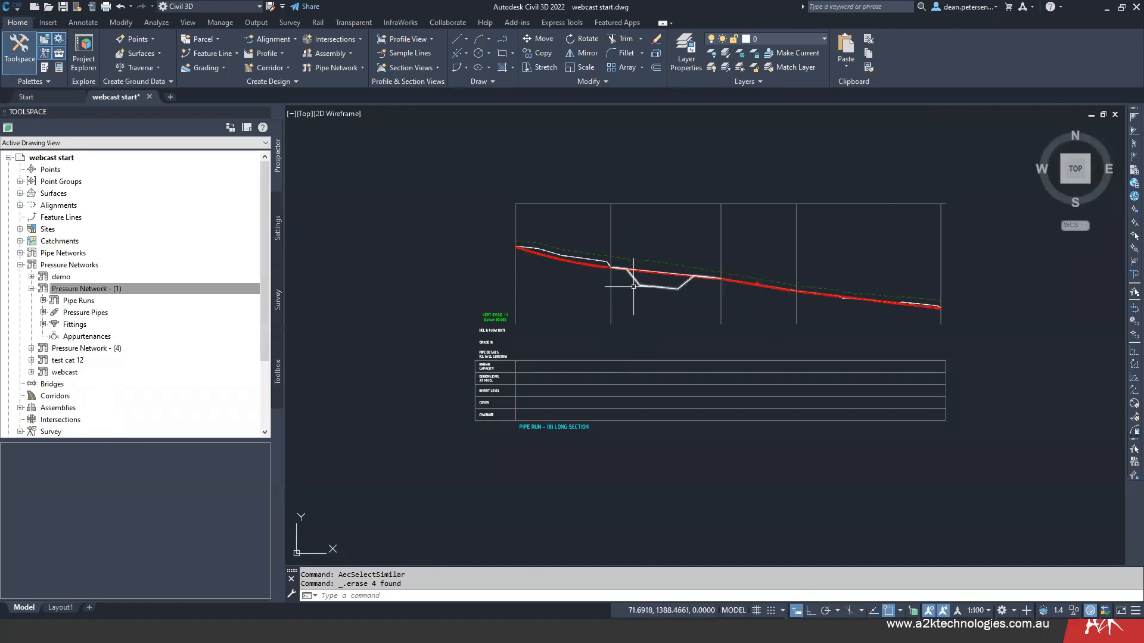
scroll(634, 315, up, 5)
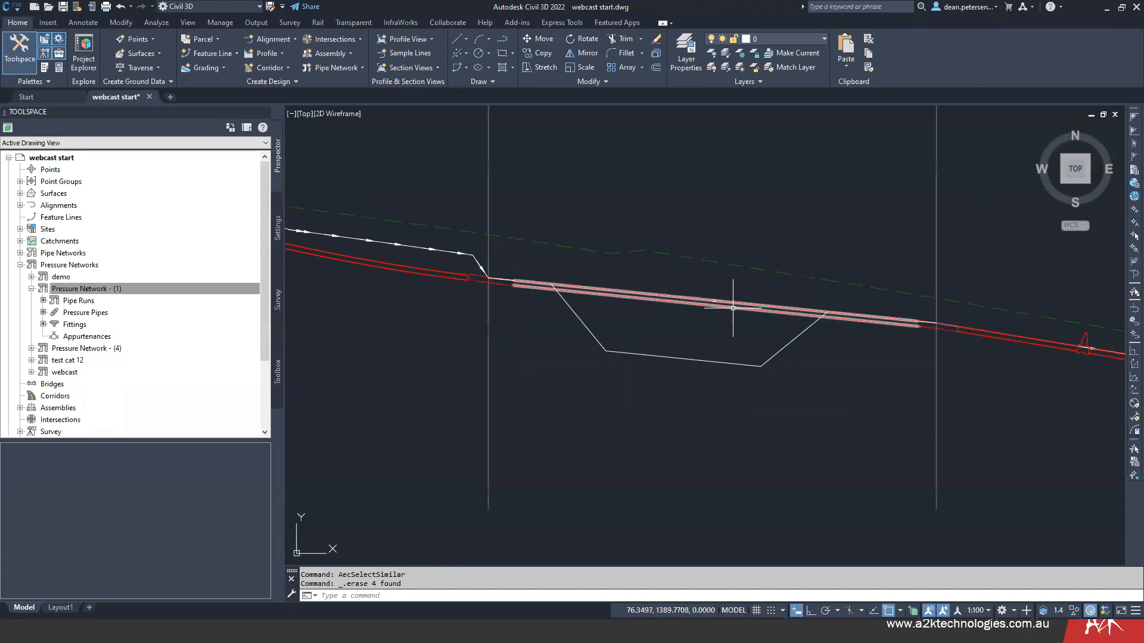
click(733, 308)
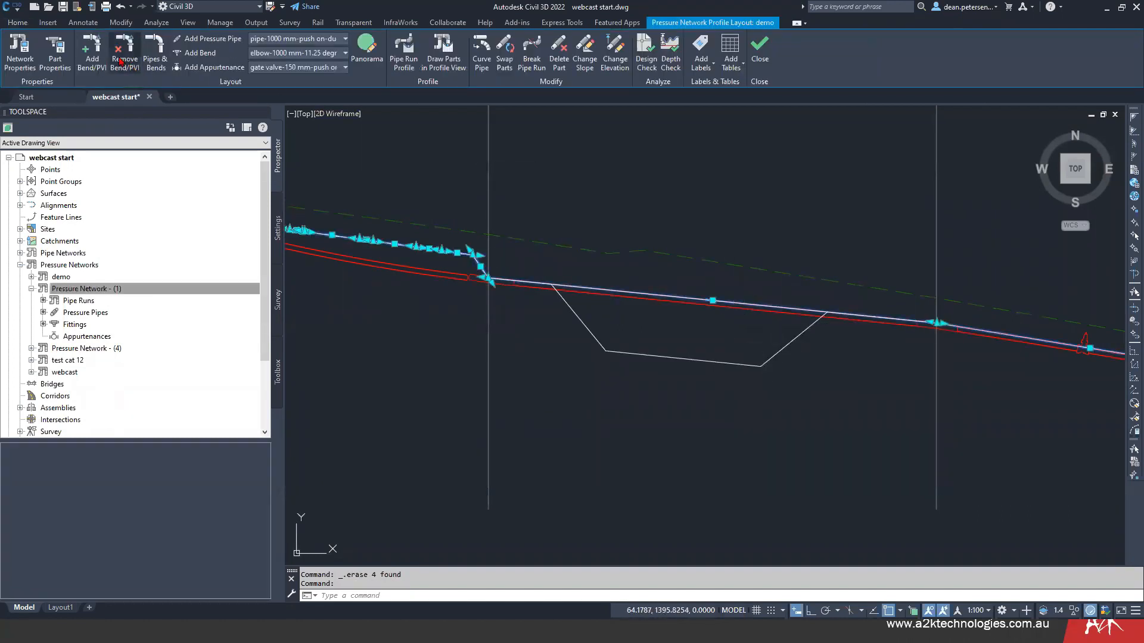
click(93, 42)
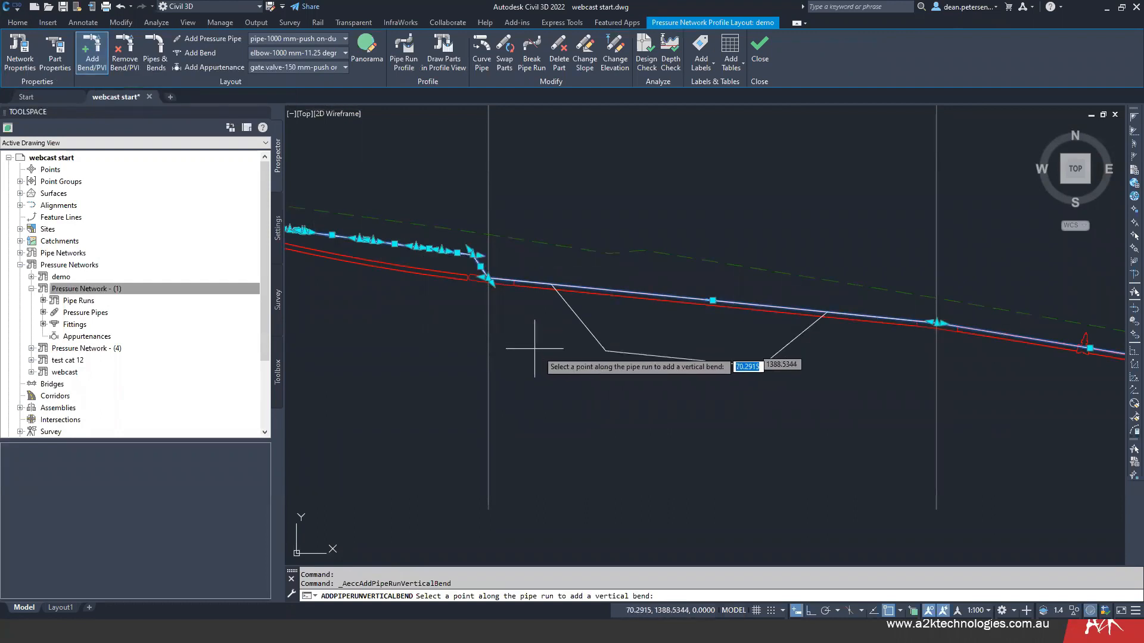
click(606, 350)
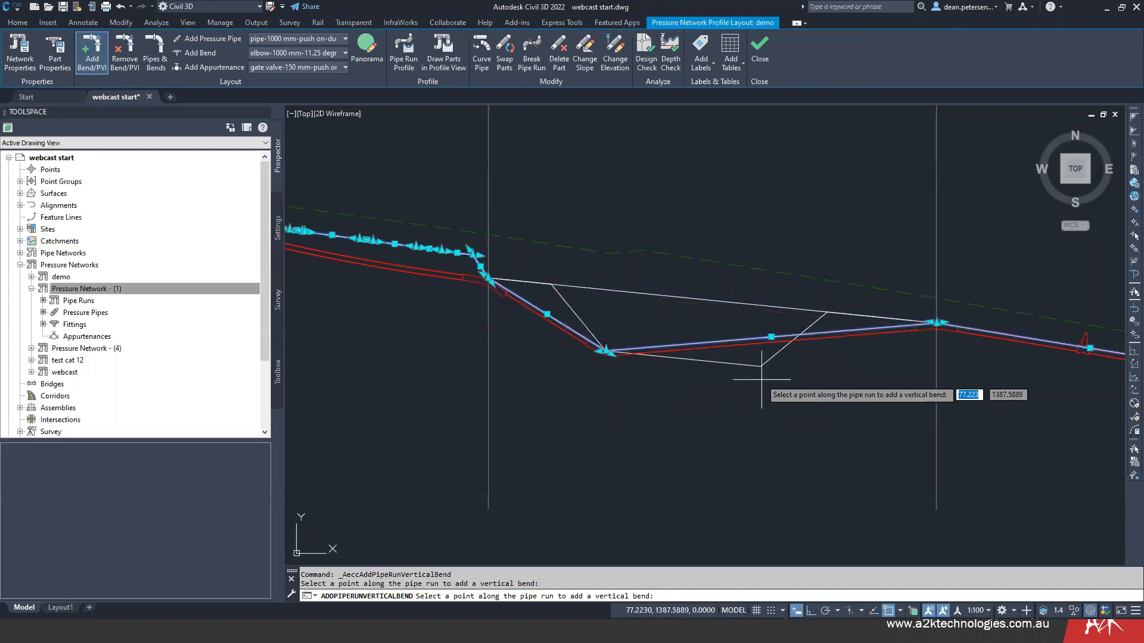
click(761, 366)
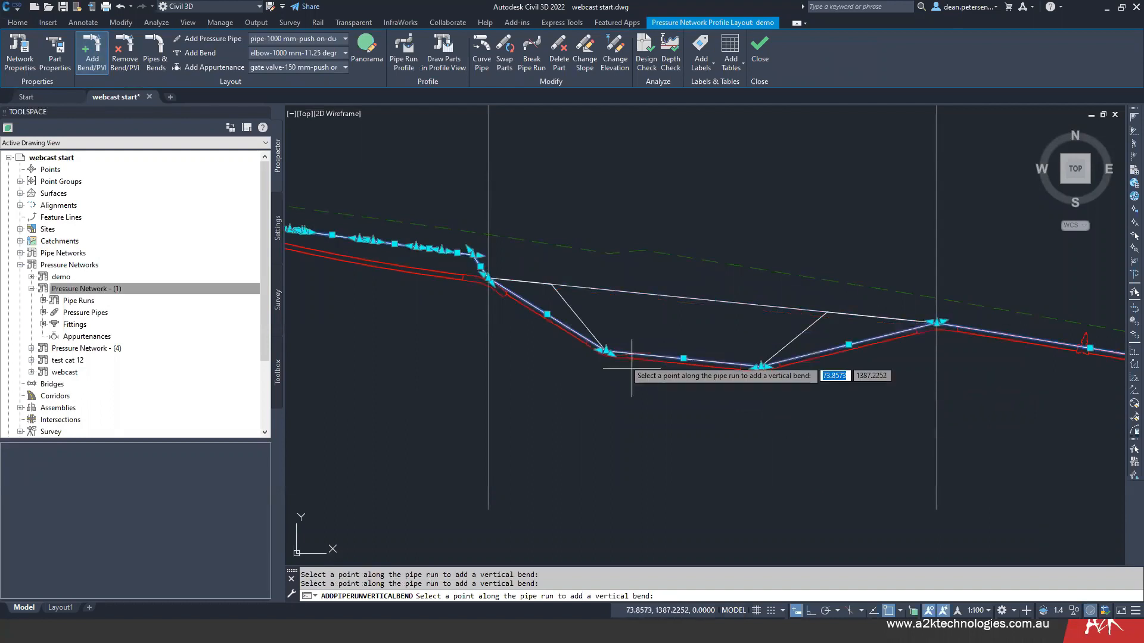
- Add vertical bends at the polyline's two upper vertices, where the dip leaves and rejoins the pipe run profile, and finish adding bends
click(551, 284)
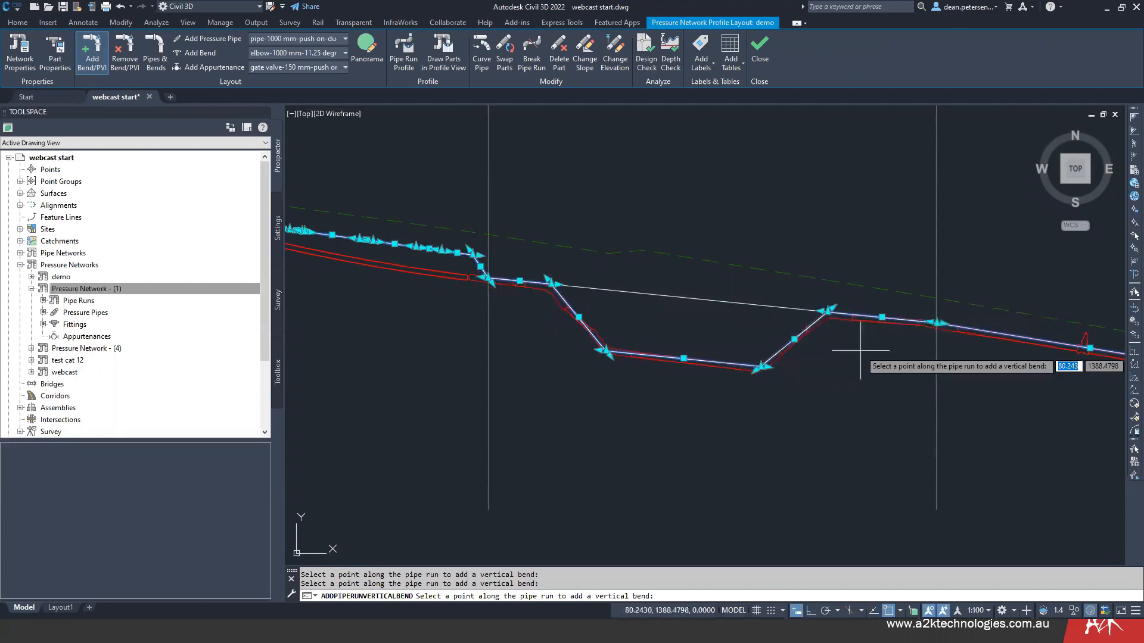
scroll(812, 332, up, 3)
middle_drag(812, 332, 587, 366)
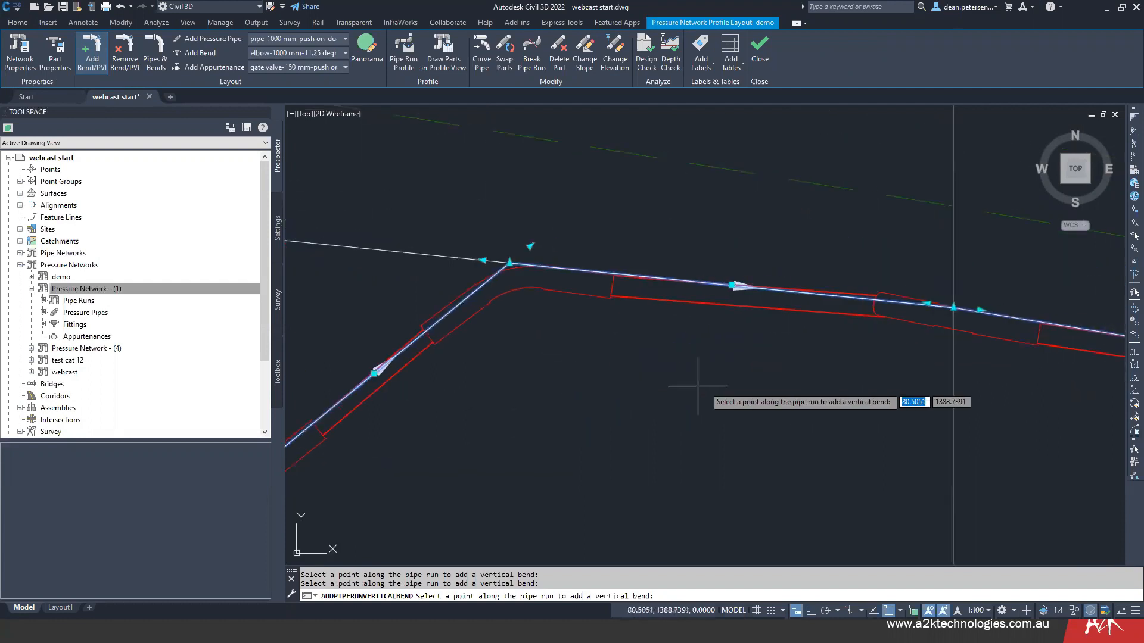
scroll(753, 388, down, 3)
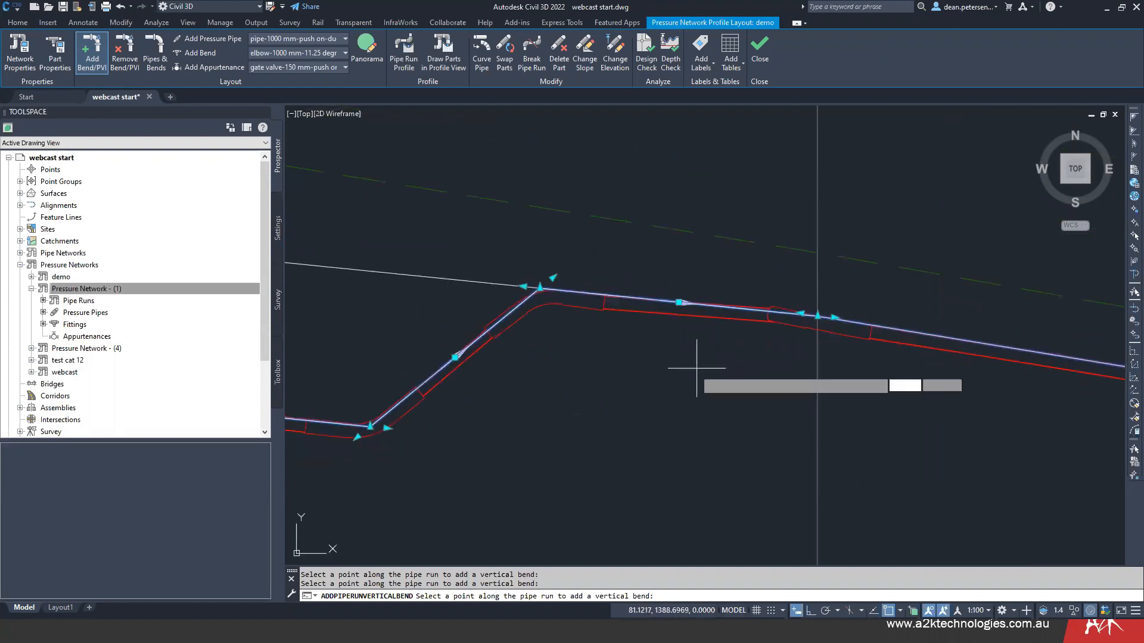
scroll(632, 380, down, 2)
middle_drag(626, 384, 904, 399)
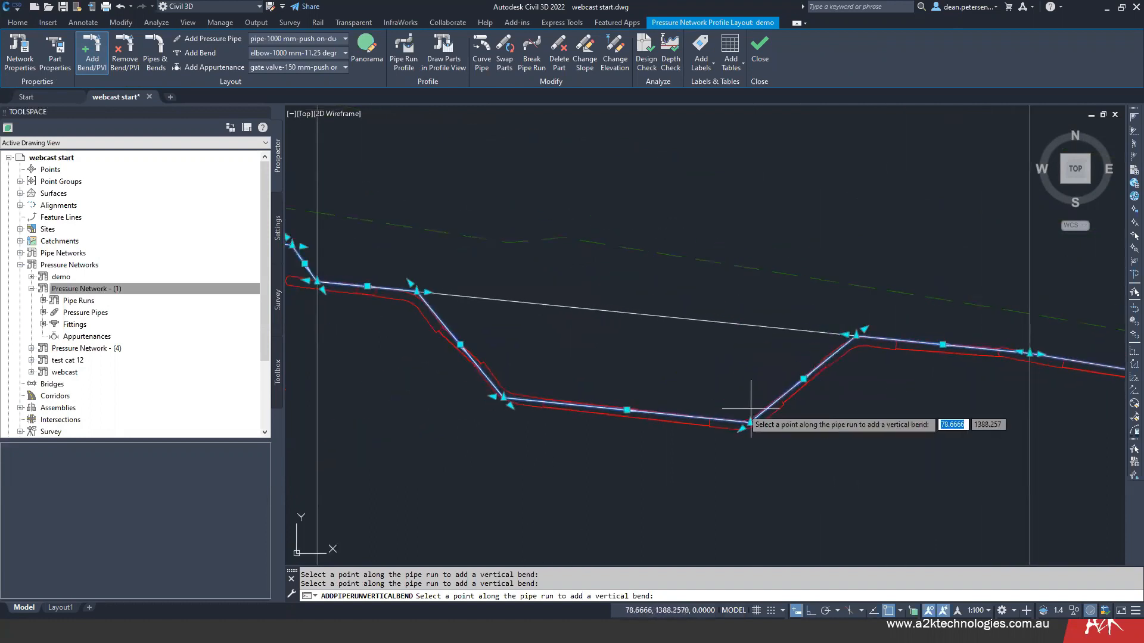
scroll(345, 319, up, 4)
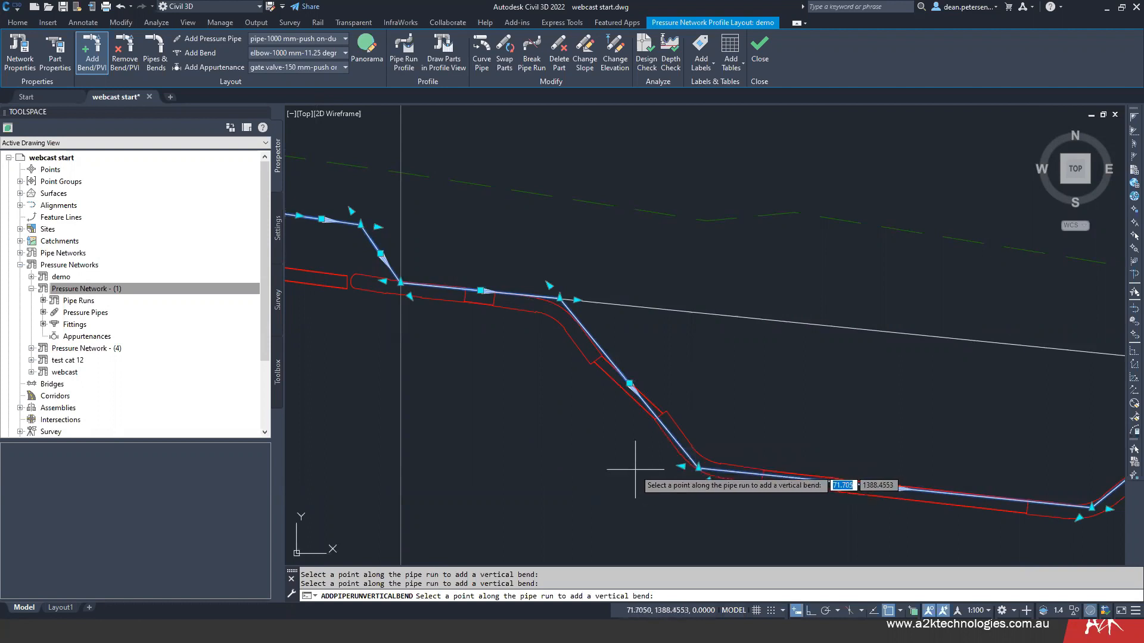
key(Escape)
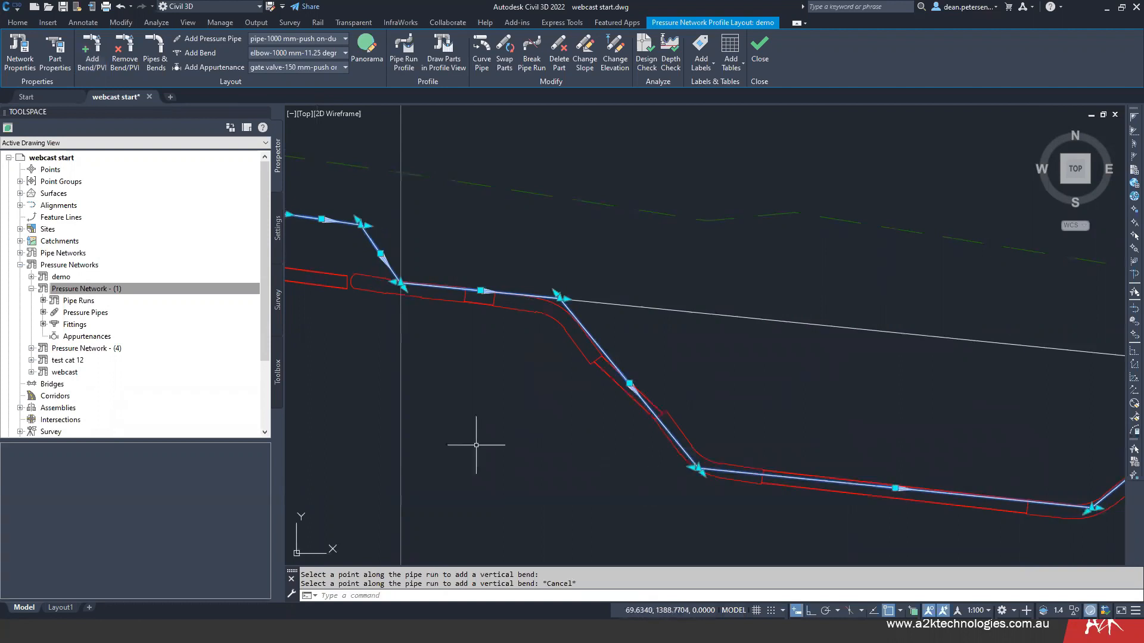
- Stretch the dip's lower uphill bend a short distance uphill from the polyline vertex, steepening the descending leg
click(691, 468)
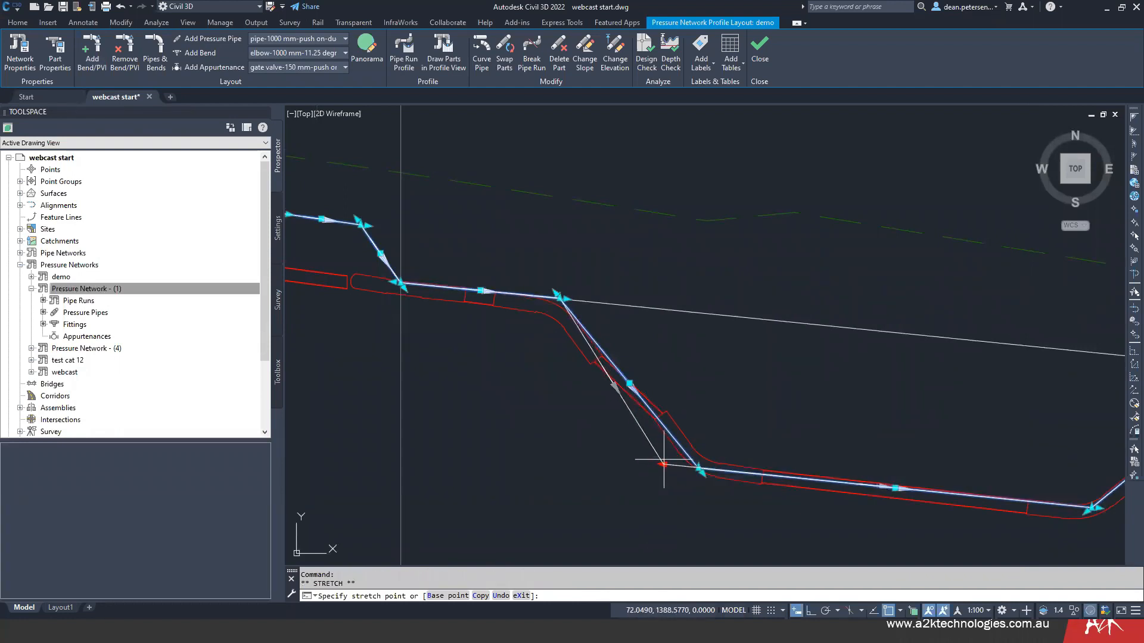
click(664, 458)
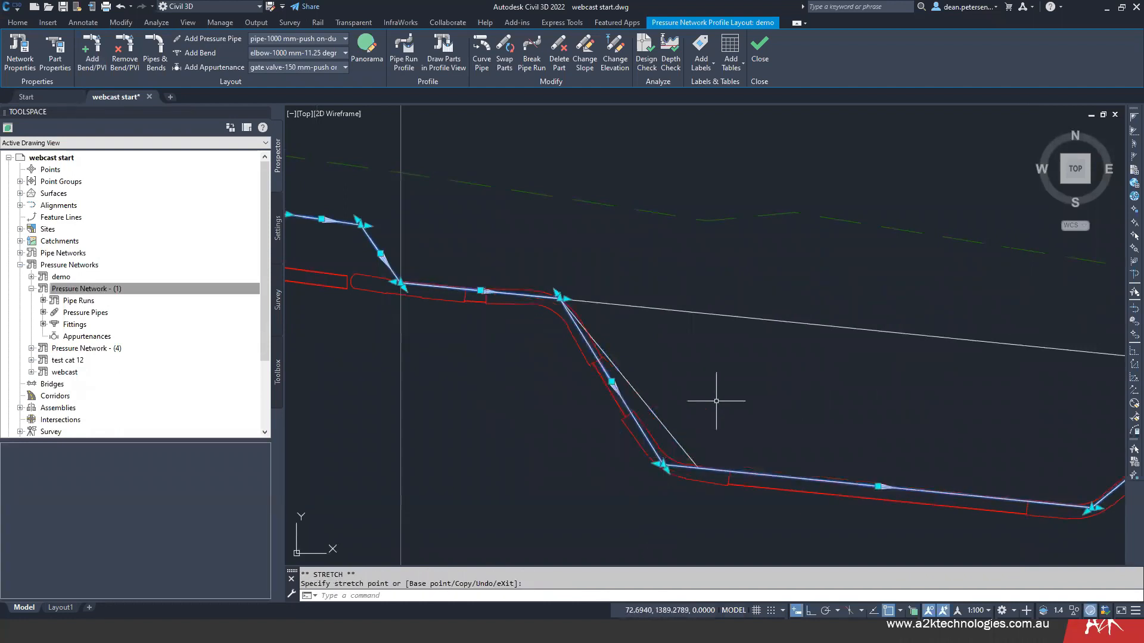
scroll(590, 405, down, 3)
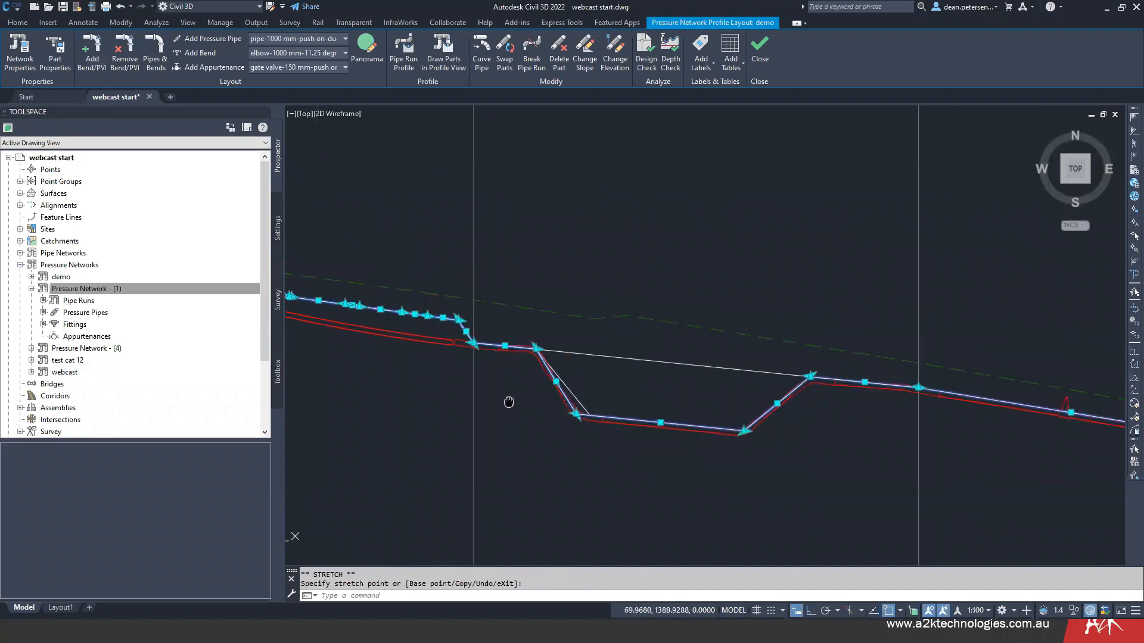
- Add a vertical bend on the pipe run about midway between the dip's upper downhill bend and the existing bend further downhill
scroll(909, 411, up, 4)
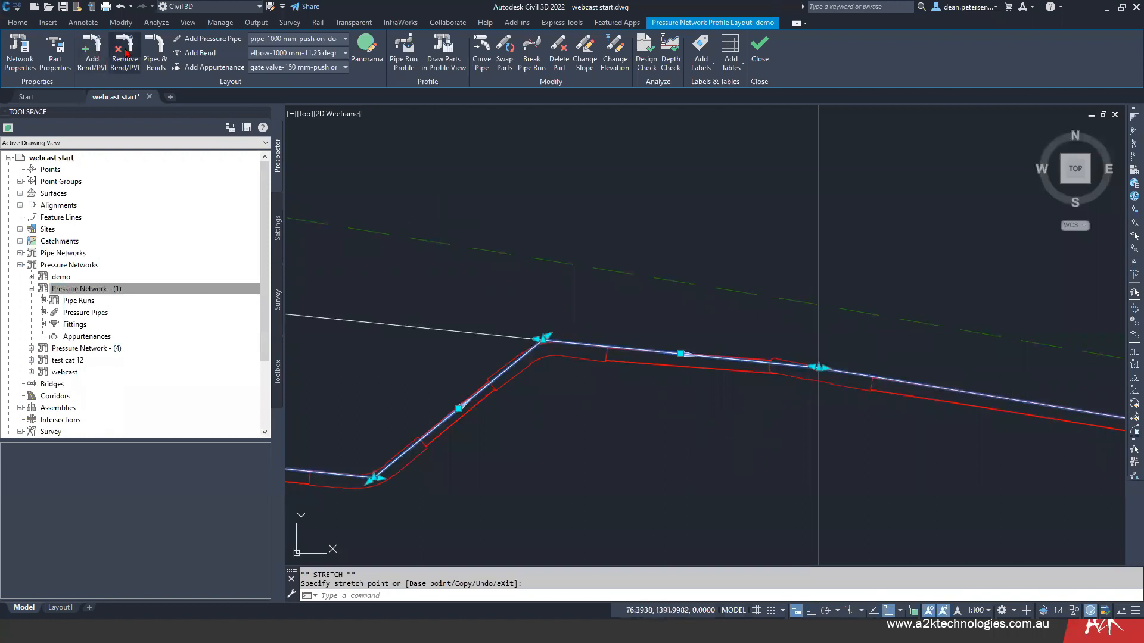
click(93, 51)
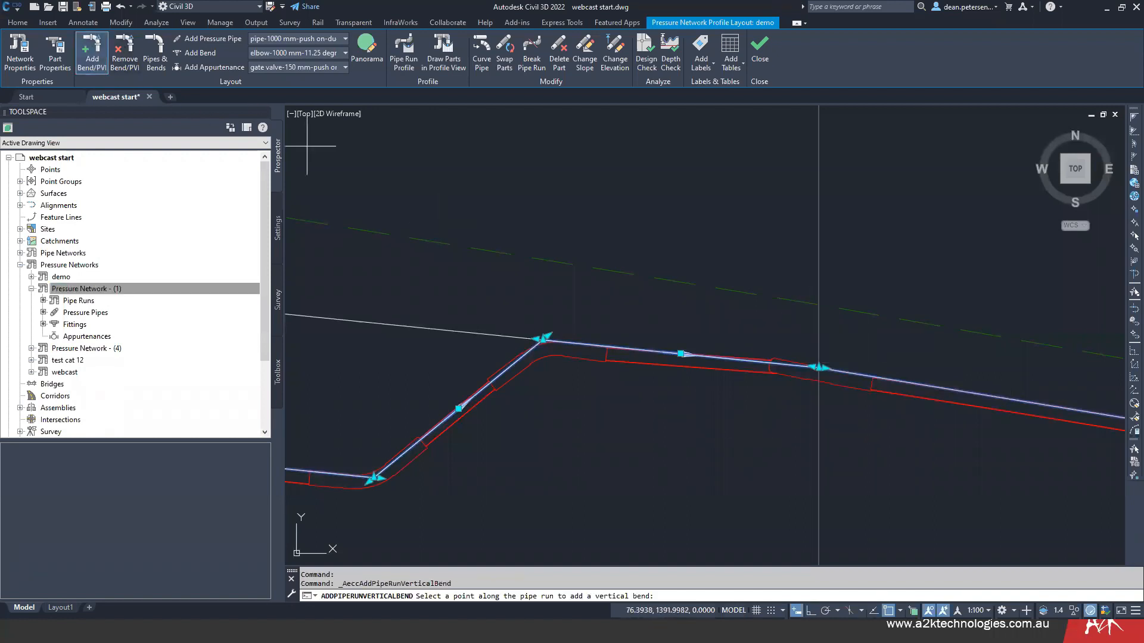
click(696, 355)
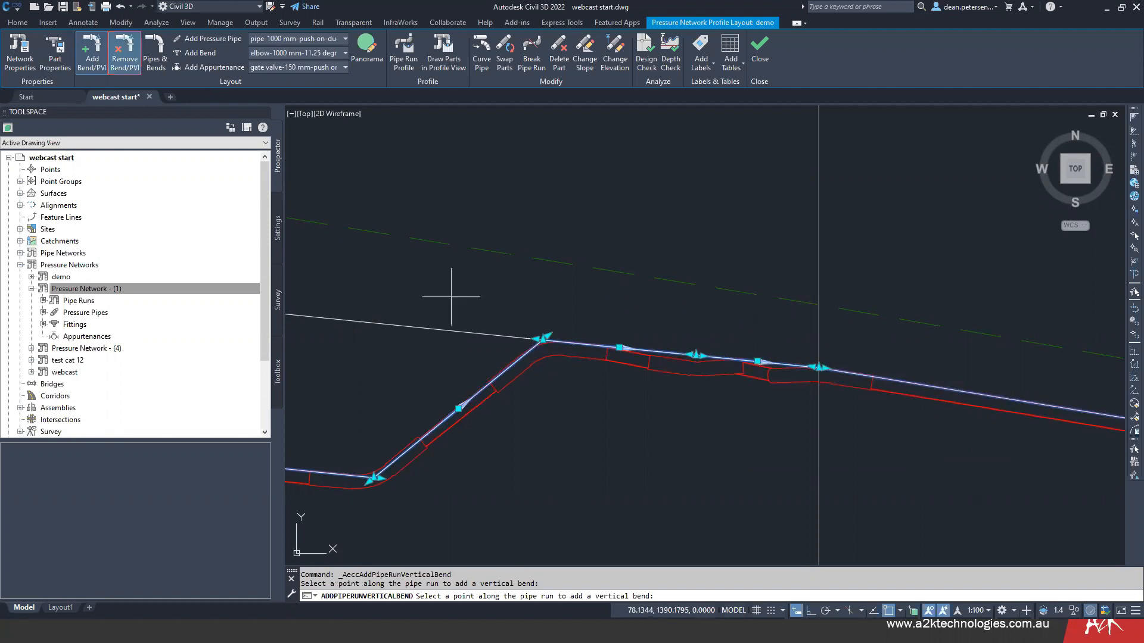
- Remove the existing PVI at the vertical grid line downhill of the dip and end the removal command
scroll(819, 367, up, 3)
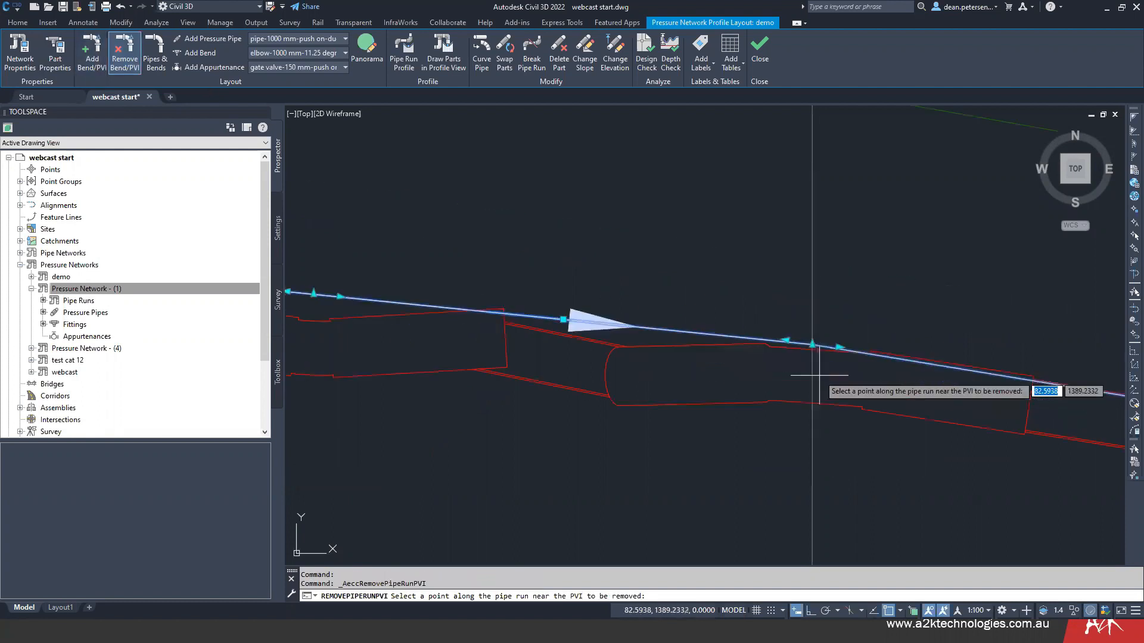
click(812, 345)
scroll(551, 356, down, 4)
middle_drag(511, 374, 724, 317)
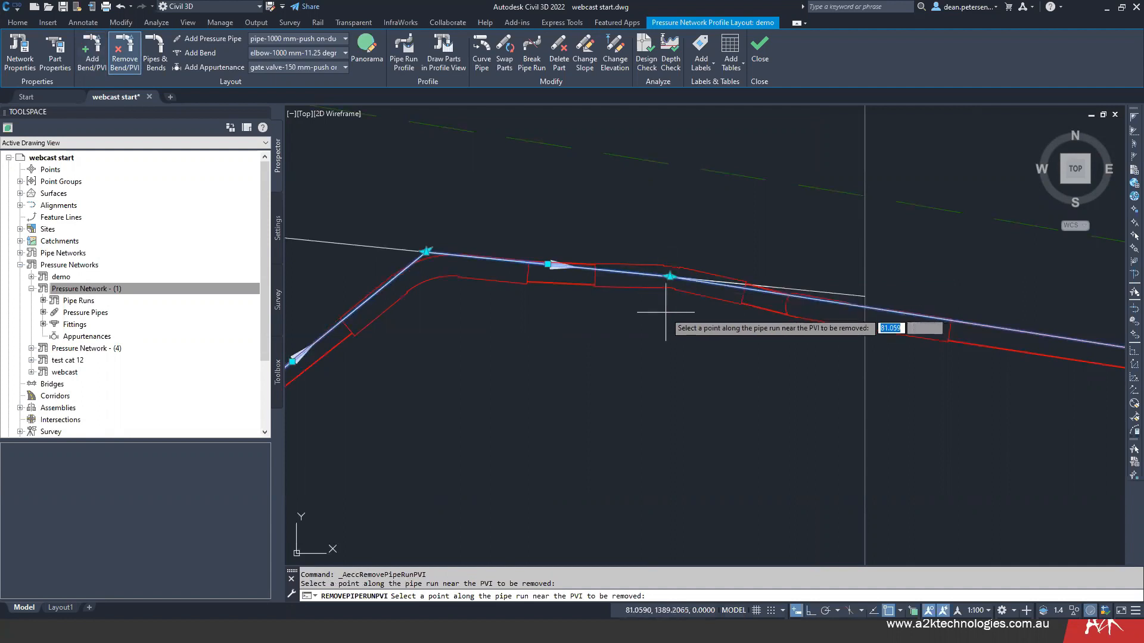
key(Escape)
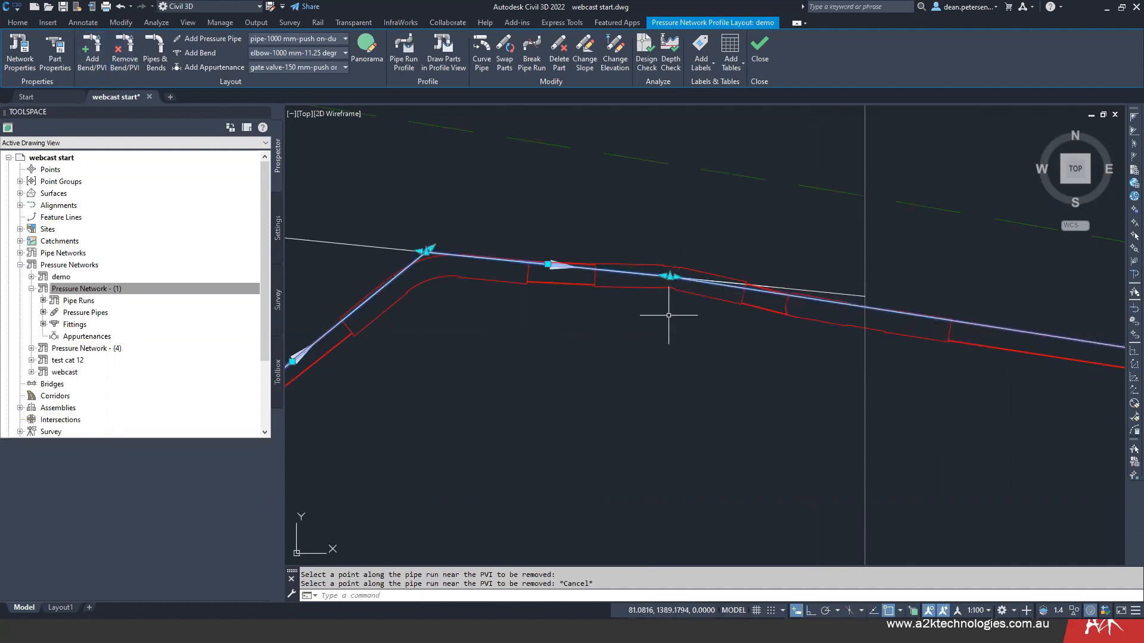
- Stretch the midway bend to the removed PVI's position at the vertical grid line and deselect the pipe run profile
click(670, 276)
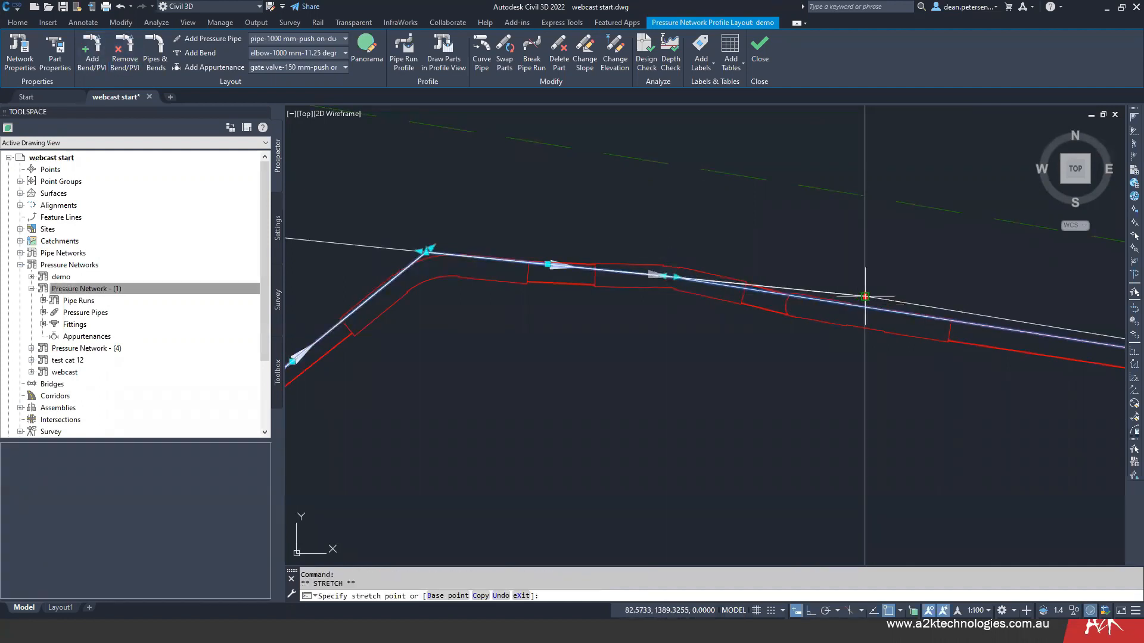
click(865, 296)
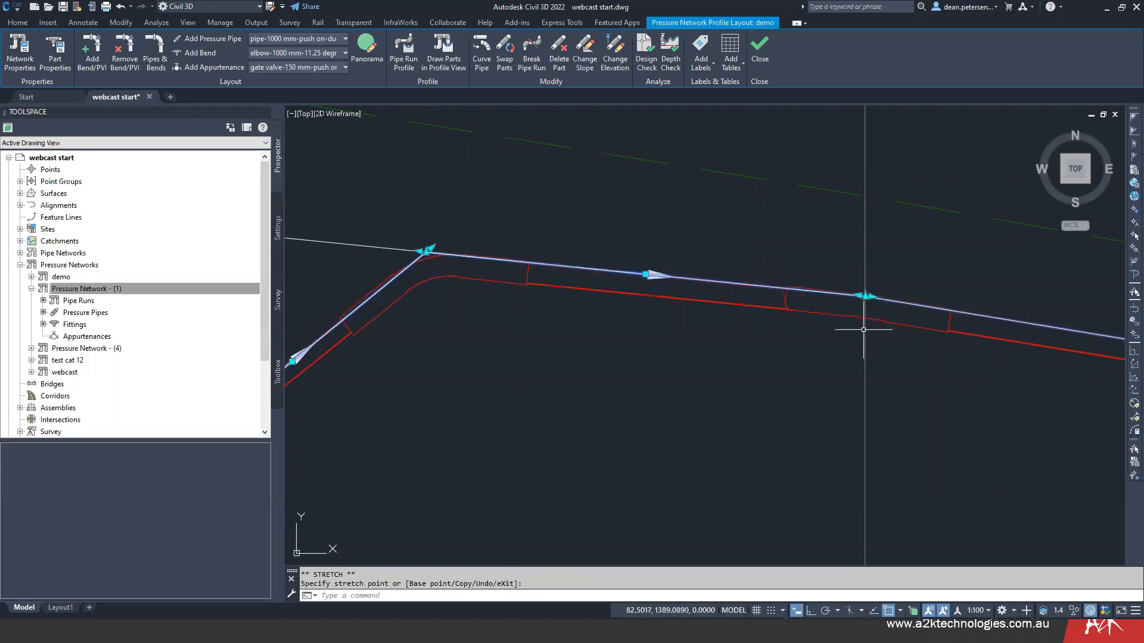
scroll(863, 330, down, 4)
key(Escape)
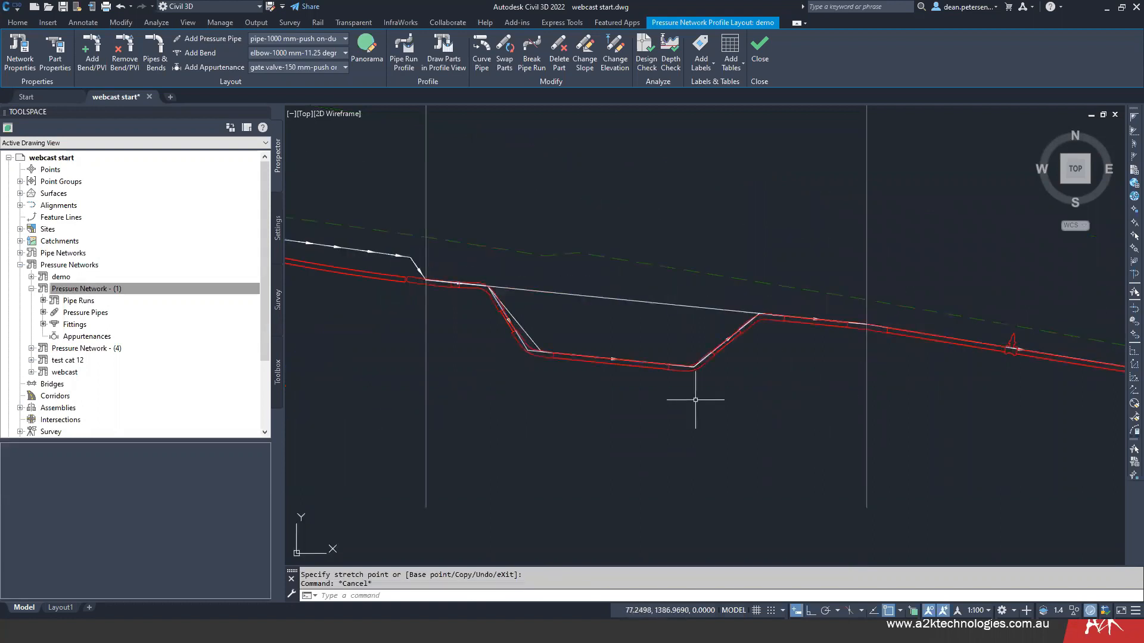
- Select the demo network's pipes and fittings around the gate valve in plan and open them in the Object Viewer
scroll(655, 386, down, 3)
middle_drag(655, 386, 636, 226)
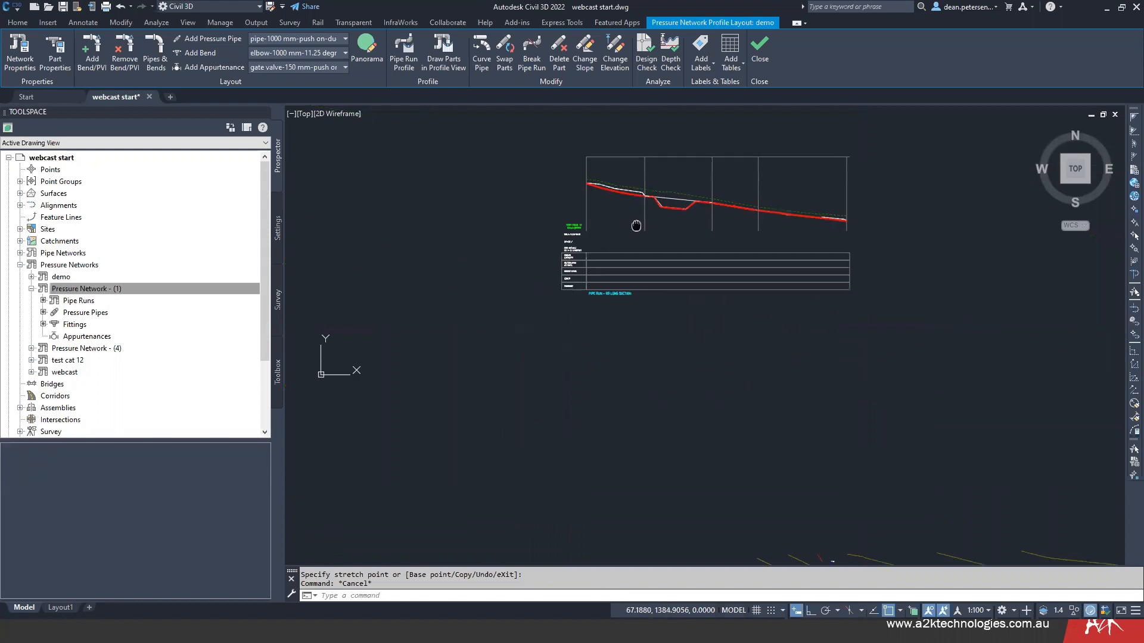
scroll(612, 301, down, 5)
scroll(598, 353, up, 1)
middle_drag(597, 352, 656, 216)
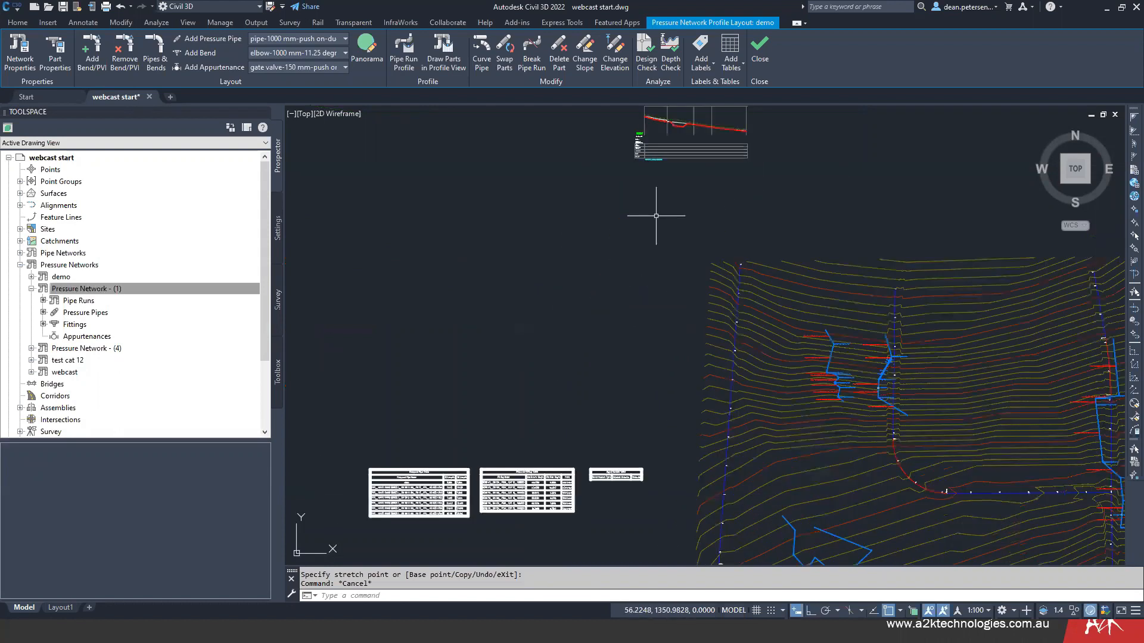
mouse_move(859, 487)
middle_down()
mouse_move(695, 303)
mouse_move(742, 410)
middle_up()
scroll(698, 274, up, 8)
click(646, 132)
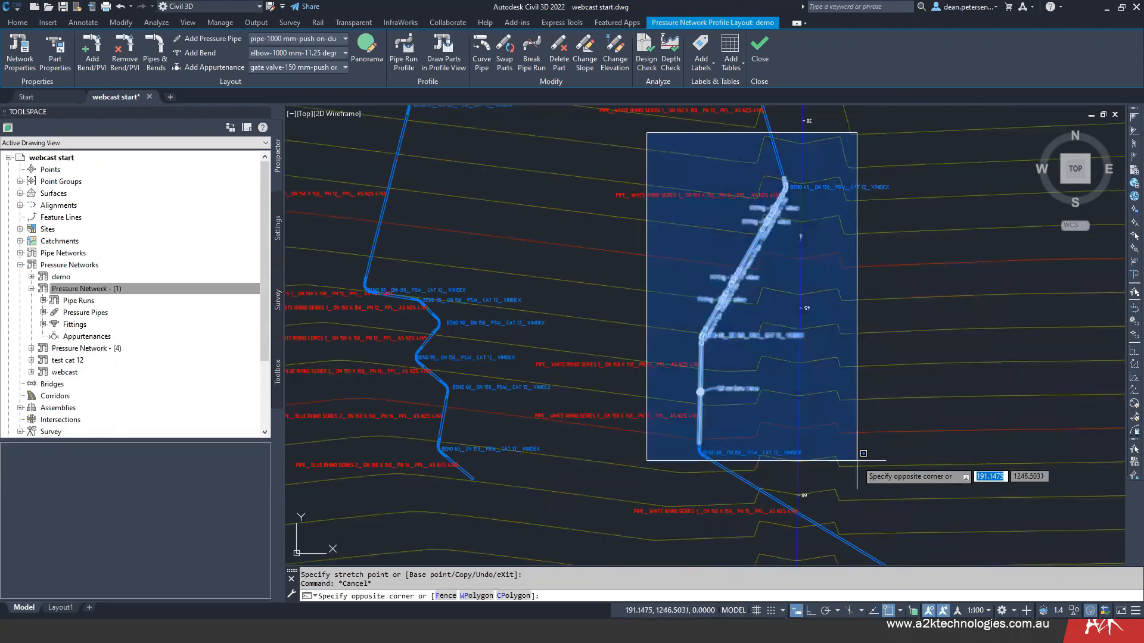
click(821, 473)
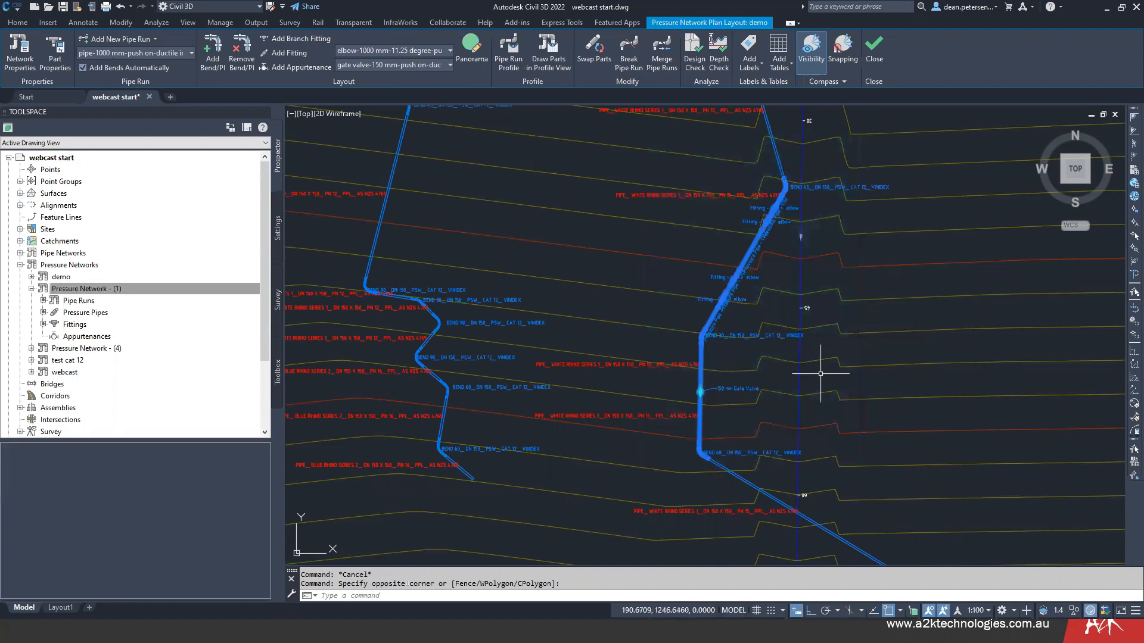
right_click(741, 356)
click(790, 547)
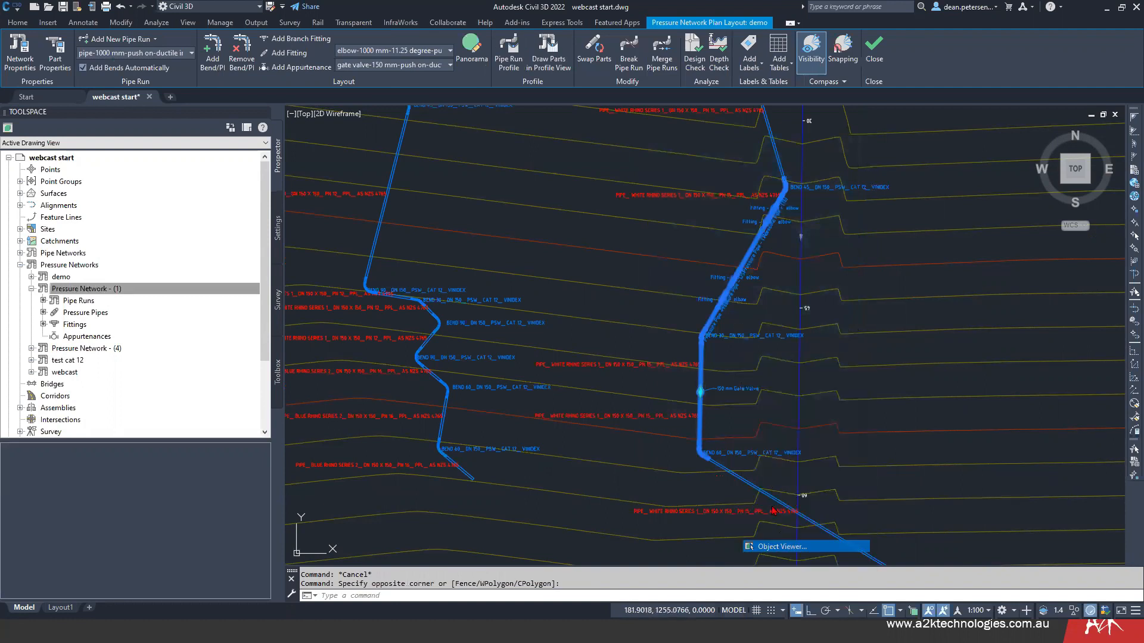
- Examine the pipe run's dip and bends in 3D from the front, and close the Object Viewer
drag(592, 316, 529, 371)
scroll(529, 371, up, 5)
drag(452, 405, 618, 413)
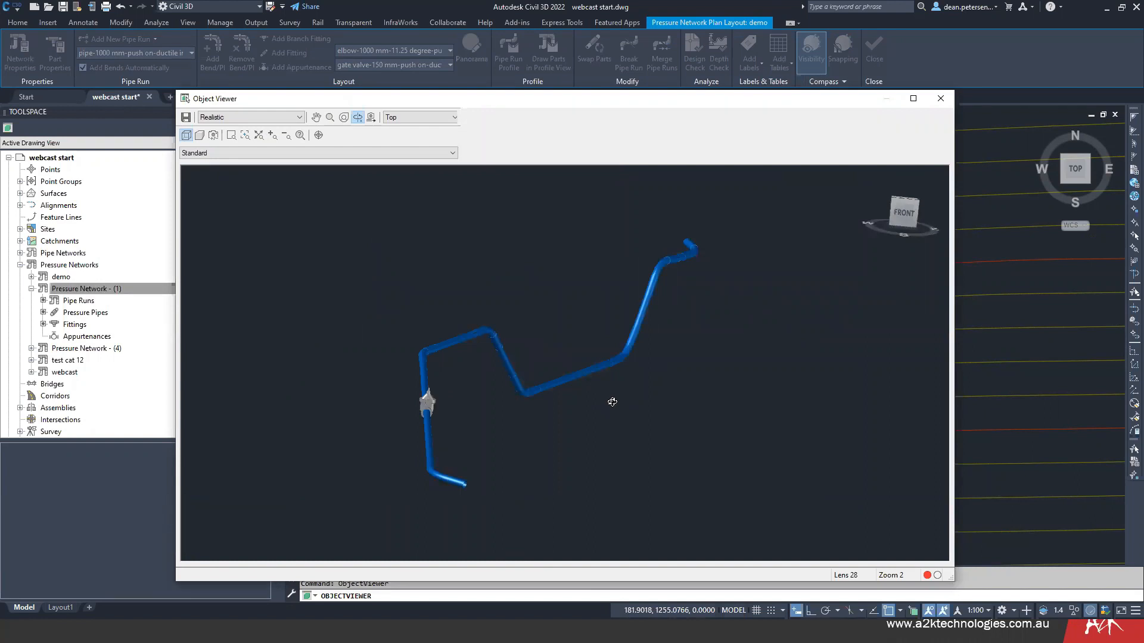
click(941, 99)
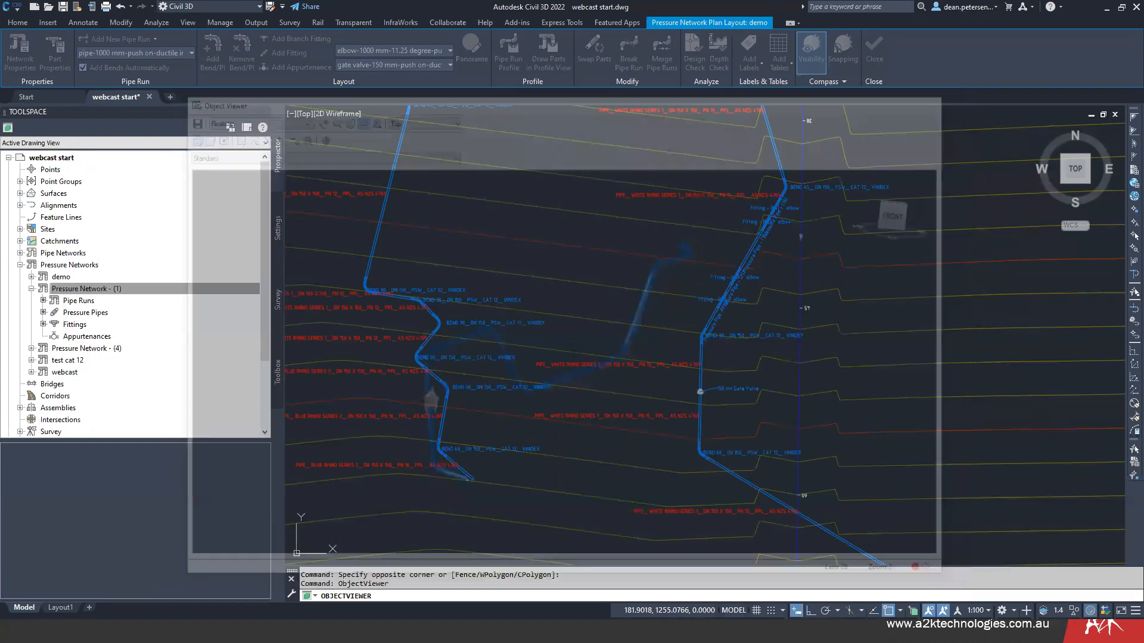
scroll(703, 339, up, 4)
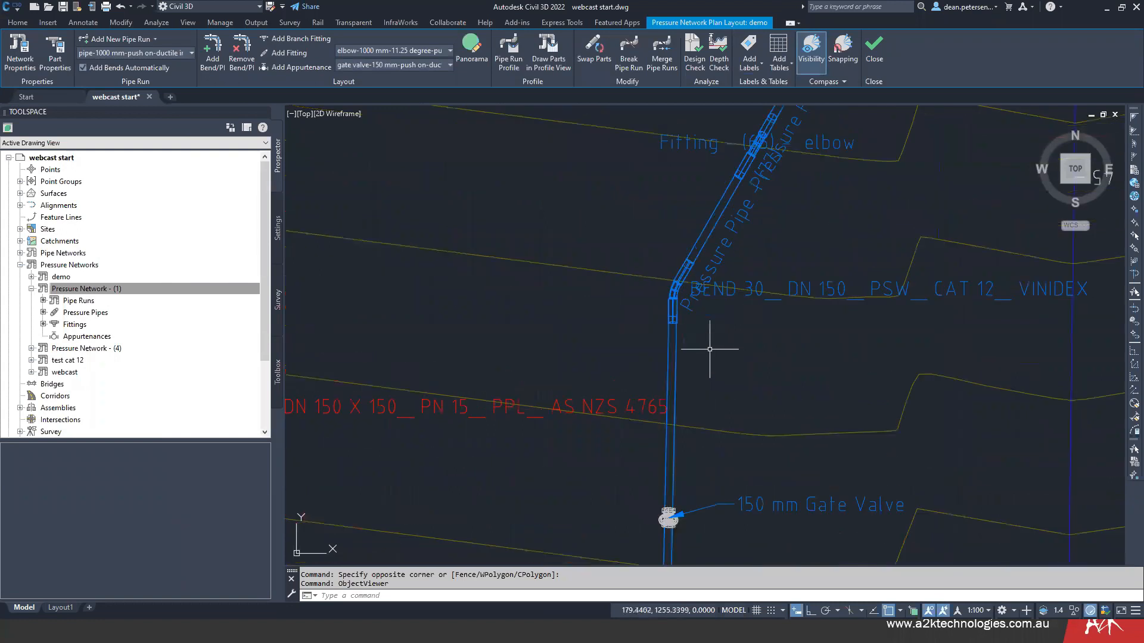
- Stretch the demo pipe run's 30° bend north of the gate valve about 1 m west
scroll(664, 298, up, 3)
scroll(664, 297, up, 1)
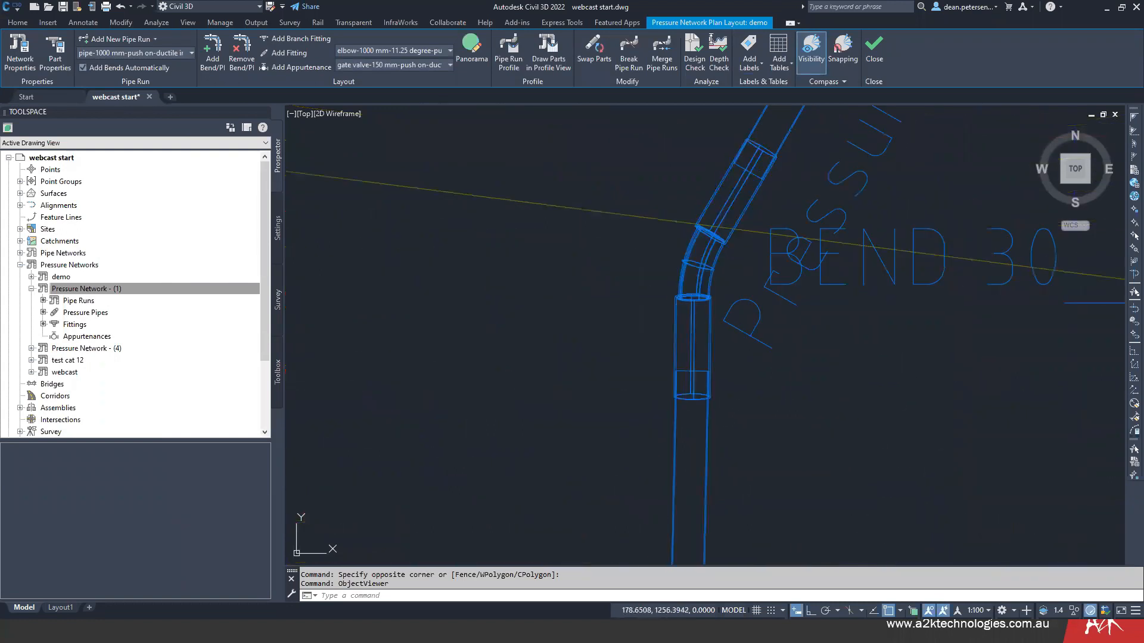
scroll(595, 304, down, 4)
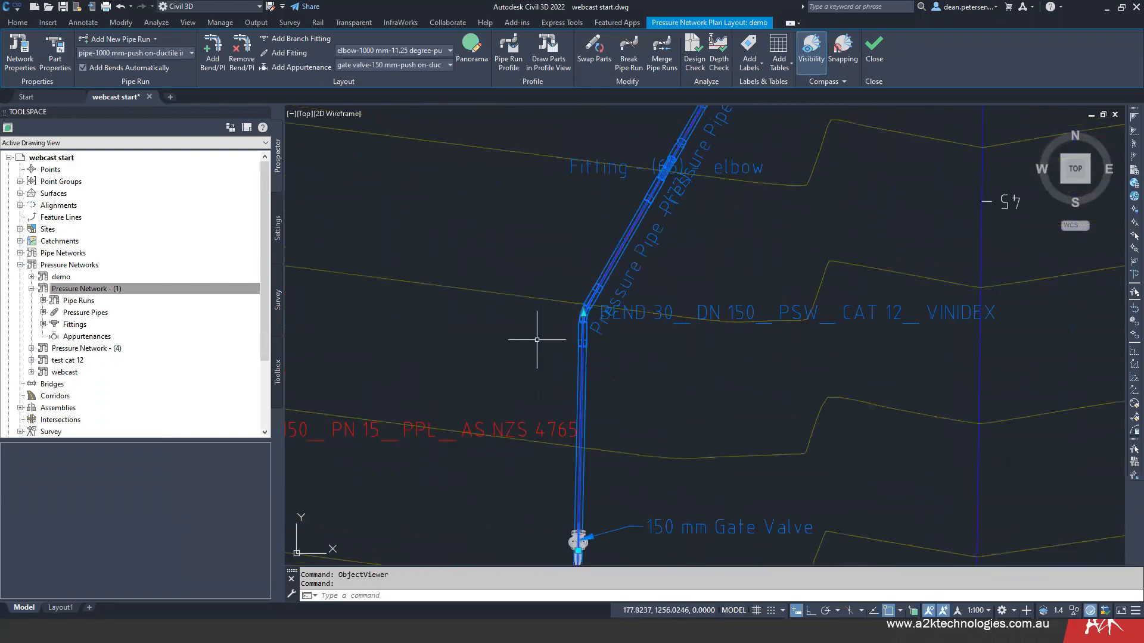
scroll(587, 416, down, 2)
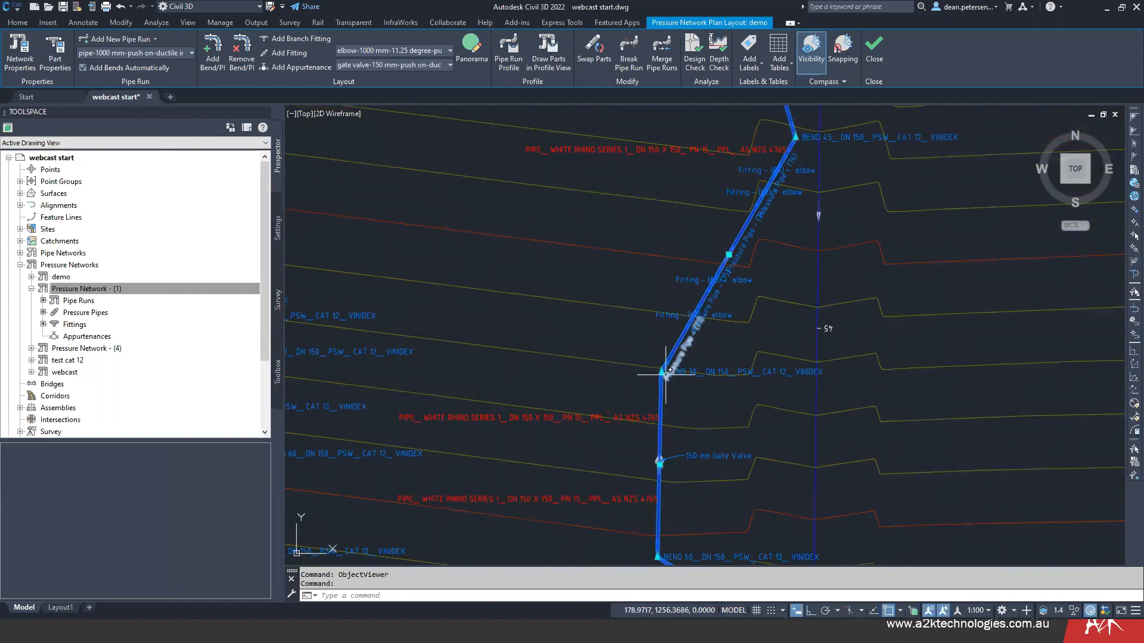
click(661, 371)
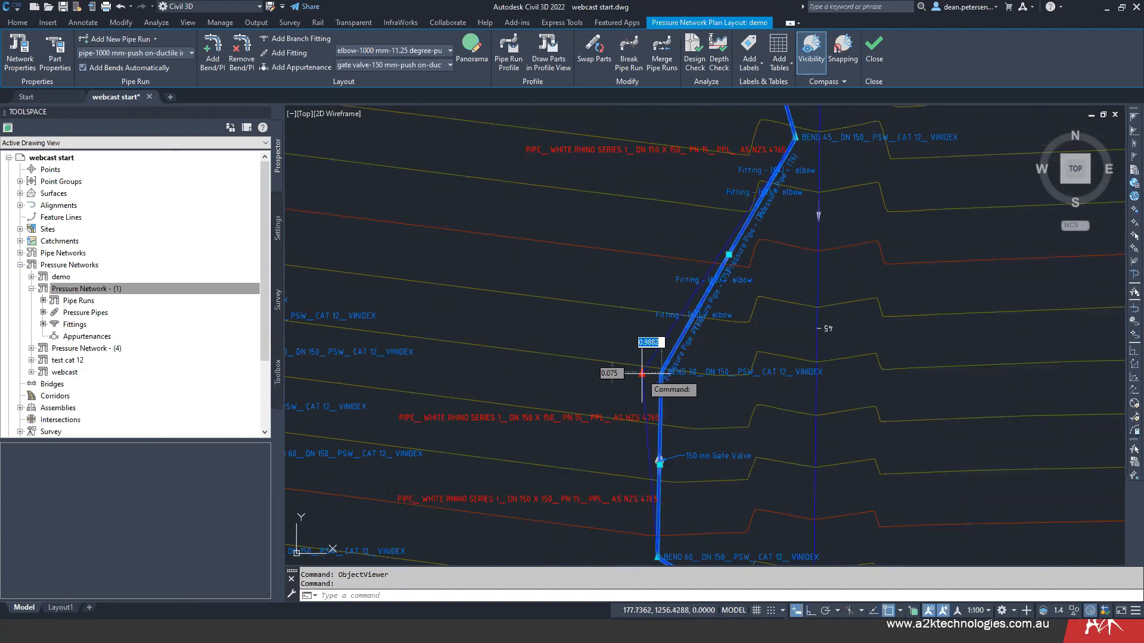
click(641, 373)
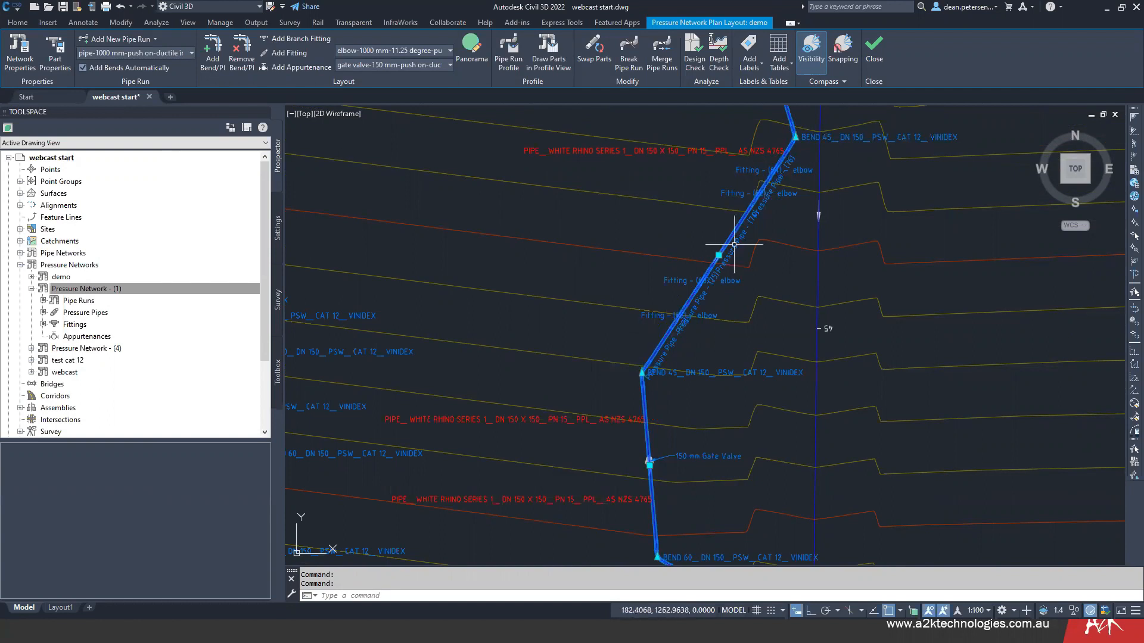
- Stretch the same bend north of the gate valve about 1.2 m back east and deselect the pipe run
scroll(636, 380, up, 4)
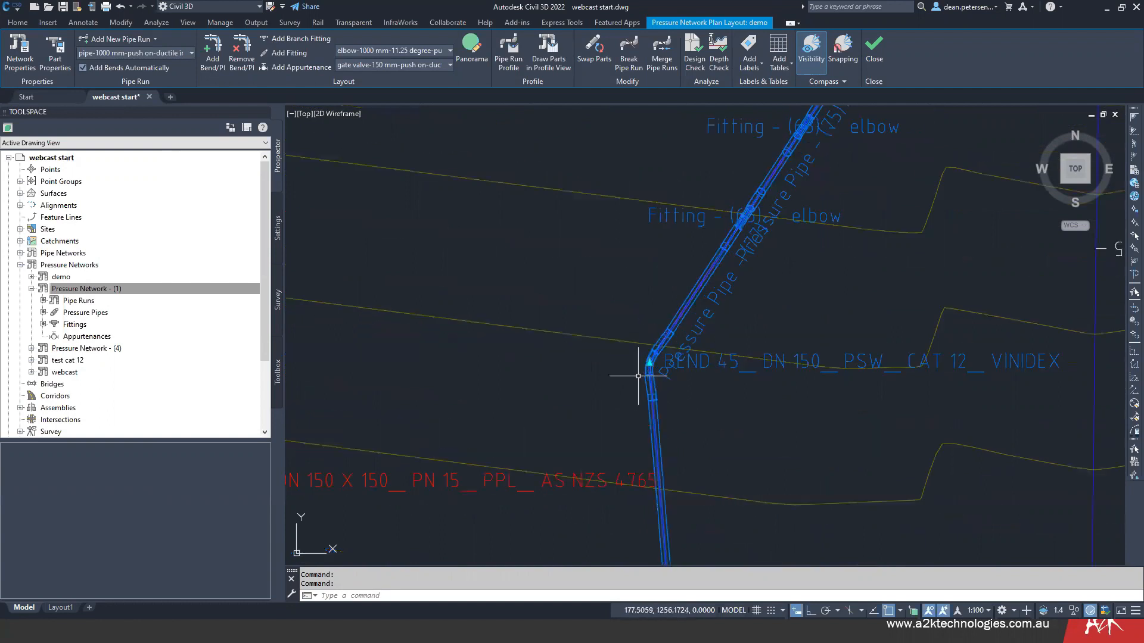
click(649, 363)
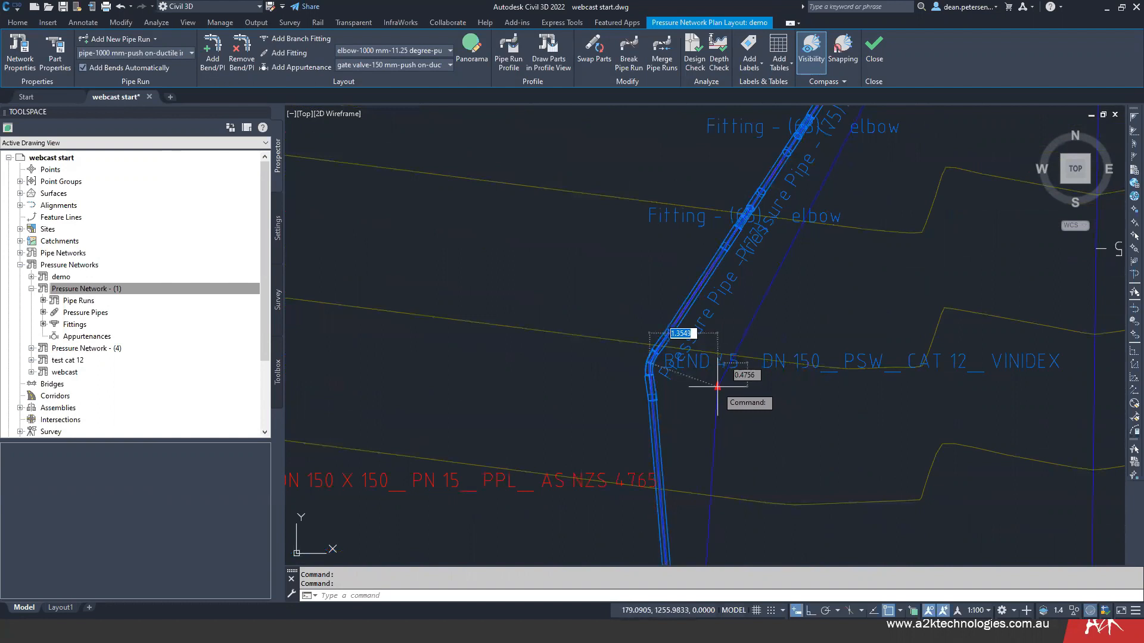
scroll(717, 387, up, 3)
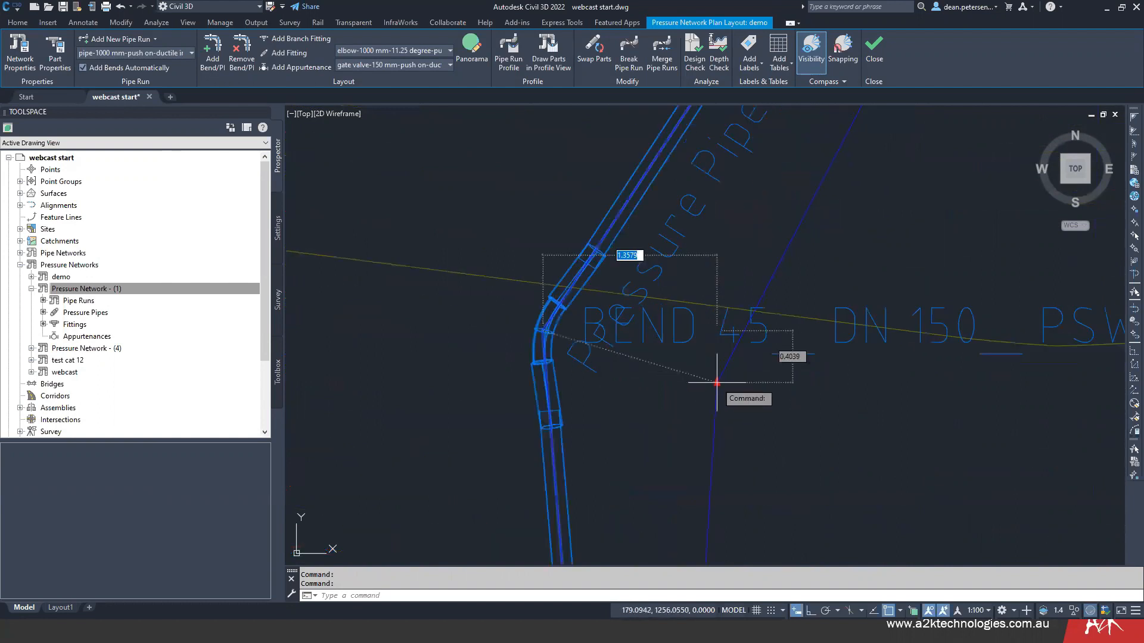
click(694, 383)
scroll(659, 383, down, 6)
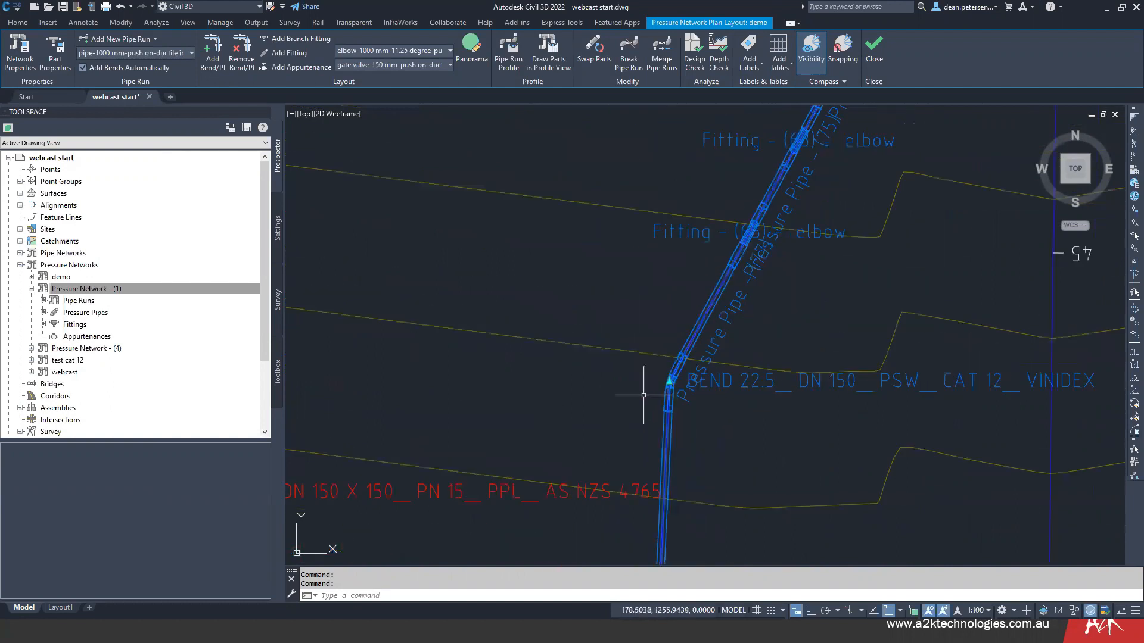
scroll(644, 358, down, 6)
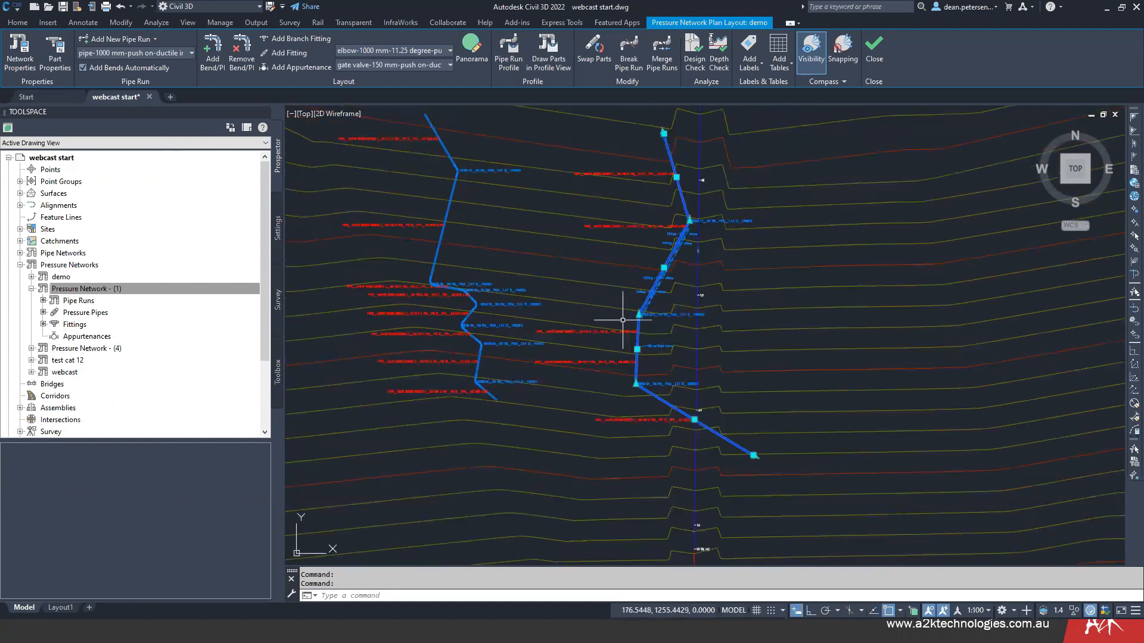
scroll(629, 317, up, 5)
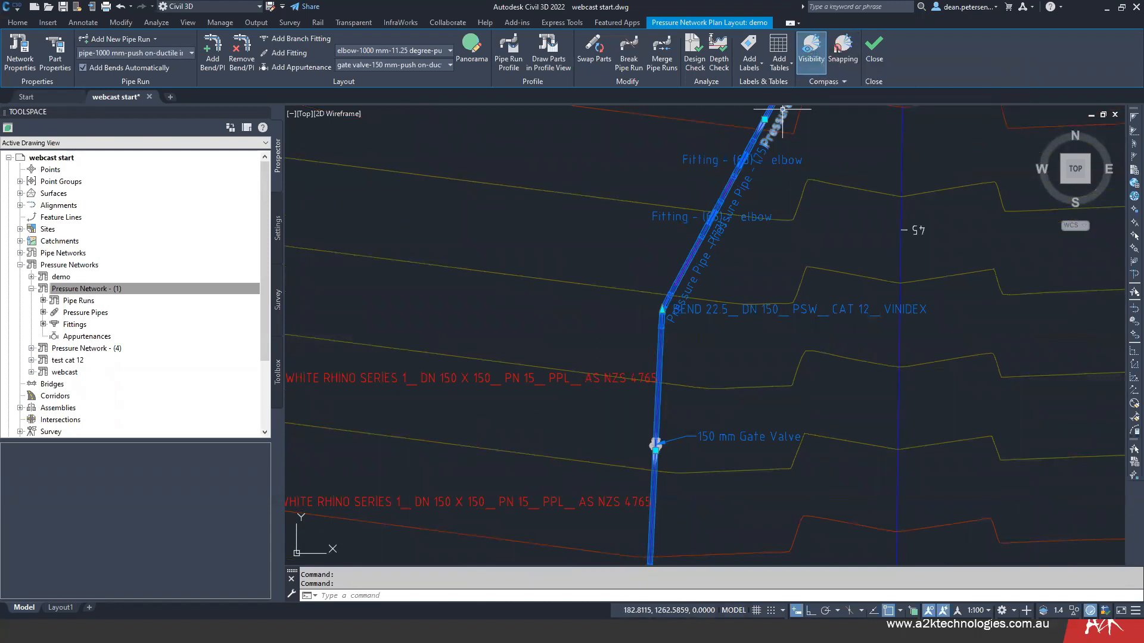
scroll(583, 373, down, 2)
mouse_move(584, 370)
middle_down()
mouse_move(672, 356)
mouse_move(660, 307)
middle_up()
key(Escape)
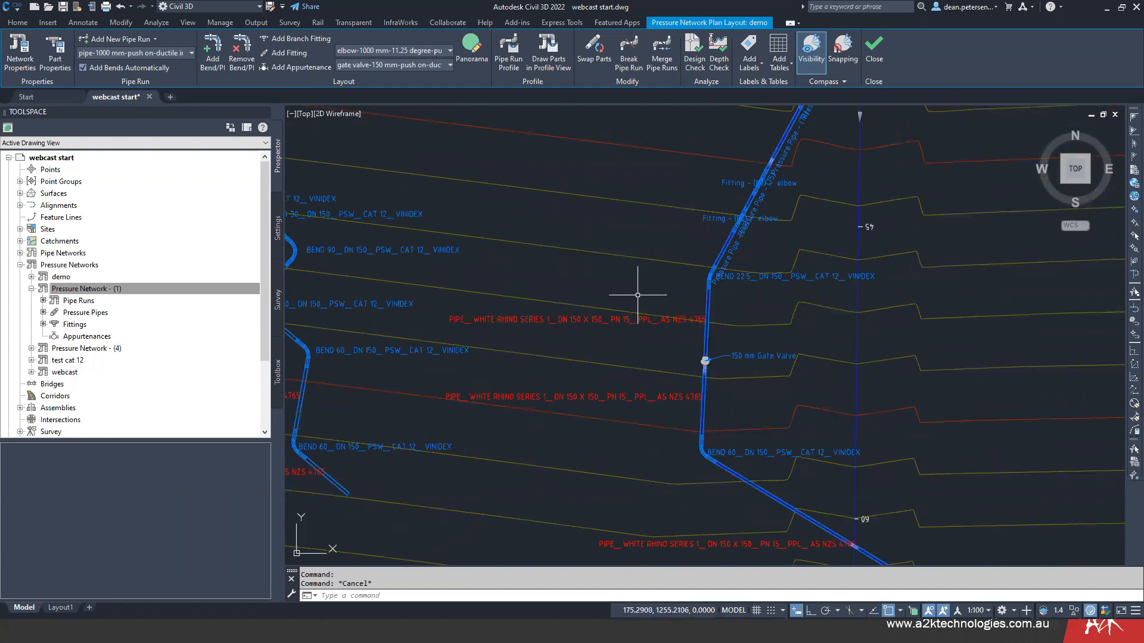
- Examine the Pressure Pipe Table and Pressure Fitting Table for pipe names, lengths, fitting angles and types
scroll(638, 295, down, 3)
middle_drag(656, 299, 651, 370)
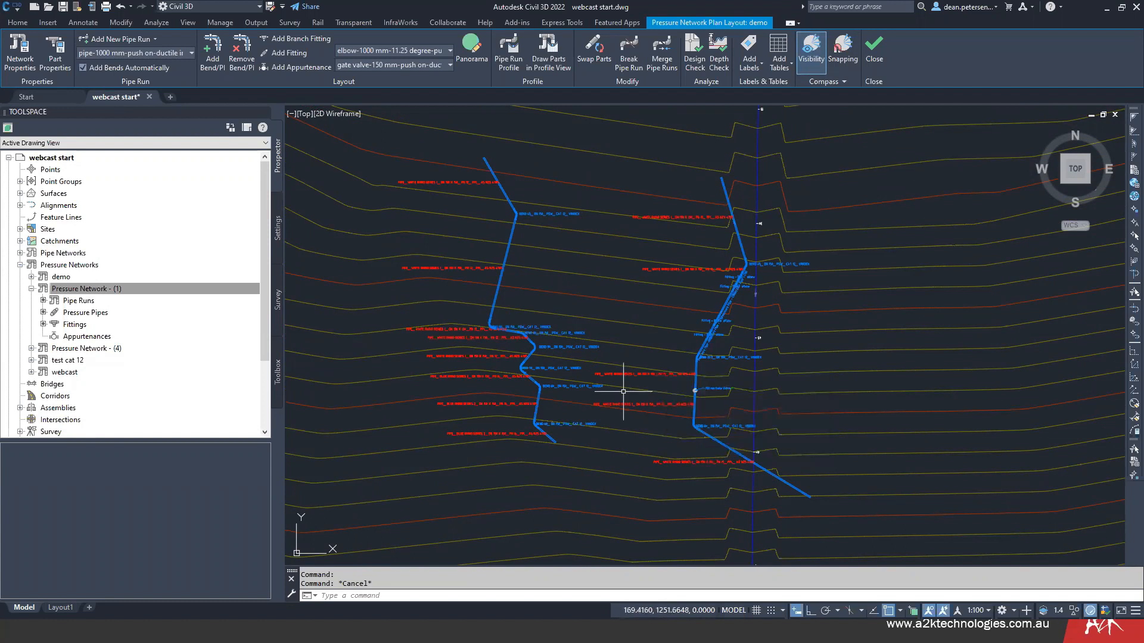
scroll(624, 392, down, 3)
middle_drag(618, 393, 855, 259)
scroll(515, 360, up, 6)
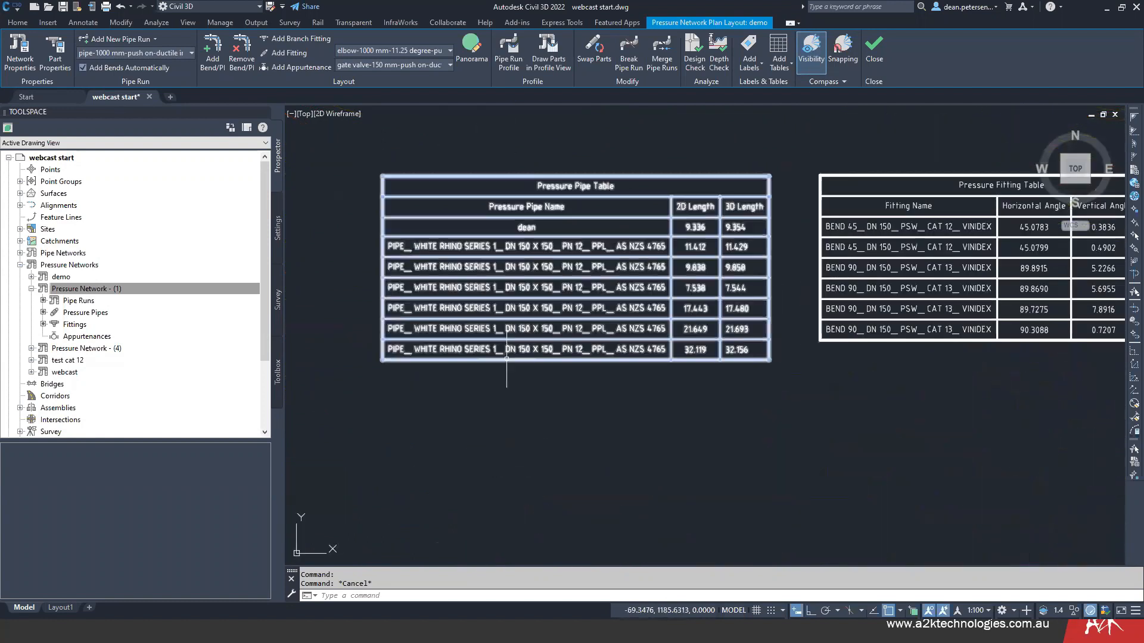
middle_drag(663, 401, 729, 492)
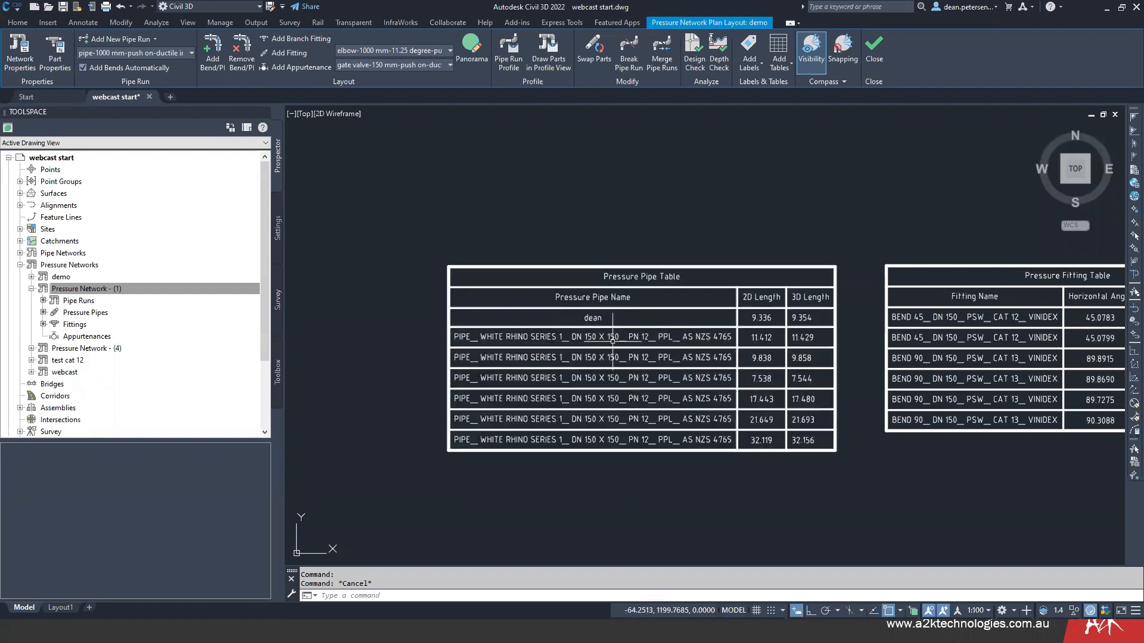
middle_drag(944, 422, 750, 388)
middle_drag(981, 450, 654, 462)
mouse_move(809, 329)
middle_down()
mouse_move(924, 320)
mouse_move(1008, 349)
middle_up()
mouse_move(648, 461)
middle_down()
mouse_move(805, 447)
mouse_move(777, 448)
middle_up()
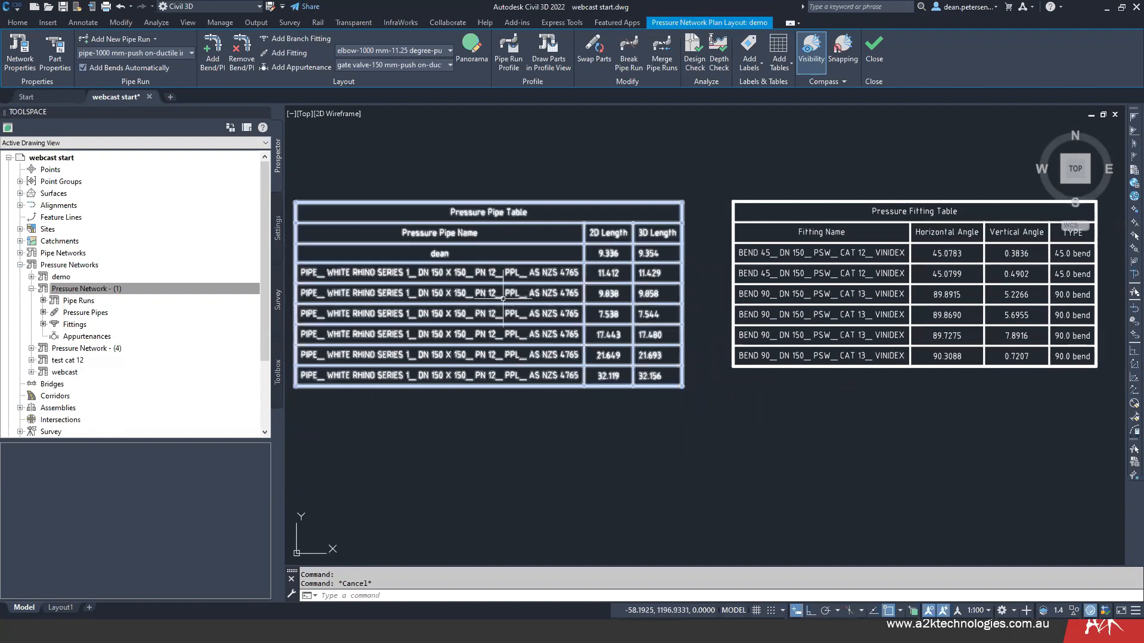
scroll(778, 378, down, 10)
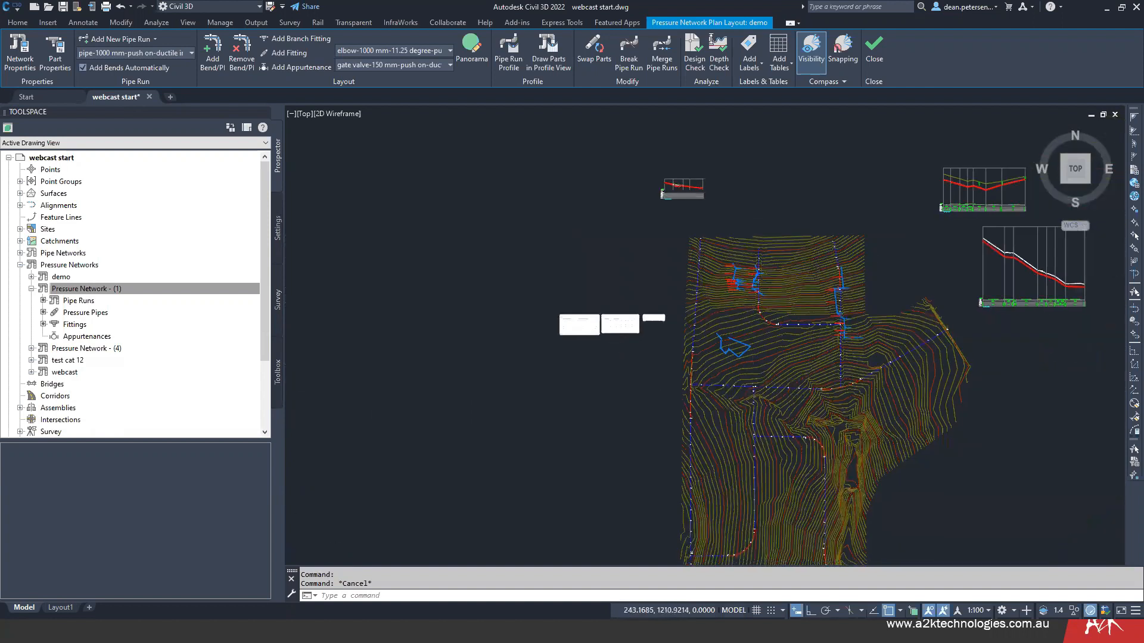
- Examine the pipe type and grade bands below the first pipe in the Pipe Run - (4) long section
scroll(649, 295, up, 2)
mouse_move(730, 285)
middle_down()
mouse_move(760, 287)
mouse_move(485, 387)
middle_up()
scroll(856, 415, up, 7)
scroll(860, 301, down, 2)
scroll(859, 301, up, 4)
scroll(779, 429, up, 4)
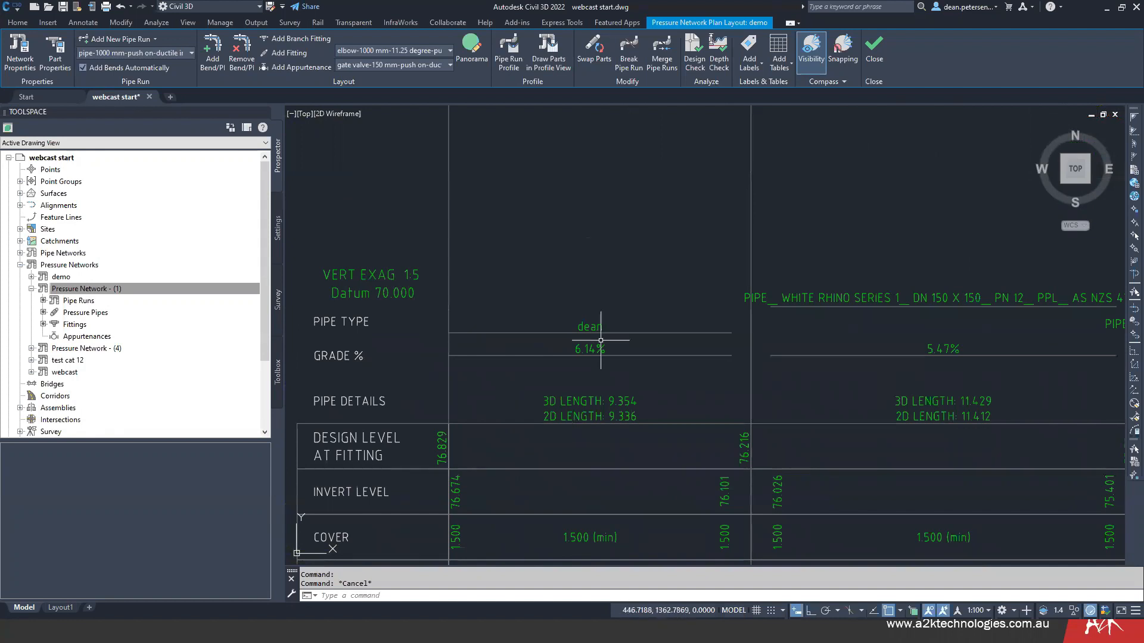
- Set the description of the first pipe in the Pipe Run - (4) profile to "new" in its pressure pipe properties
scroll(617, 268, down, 6)
middle_drag(620, 229, 664, 483)
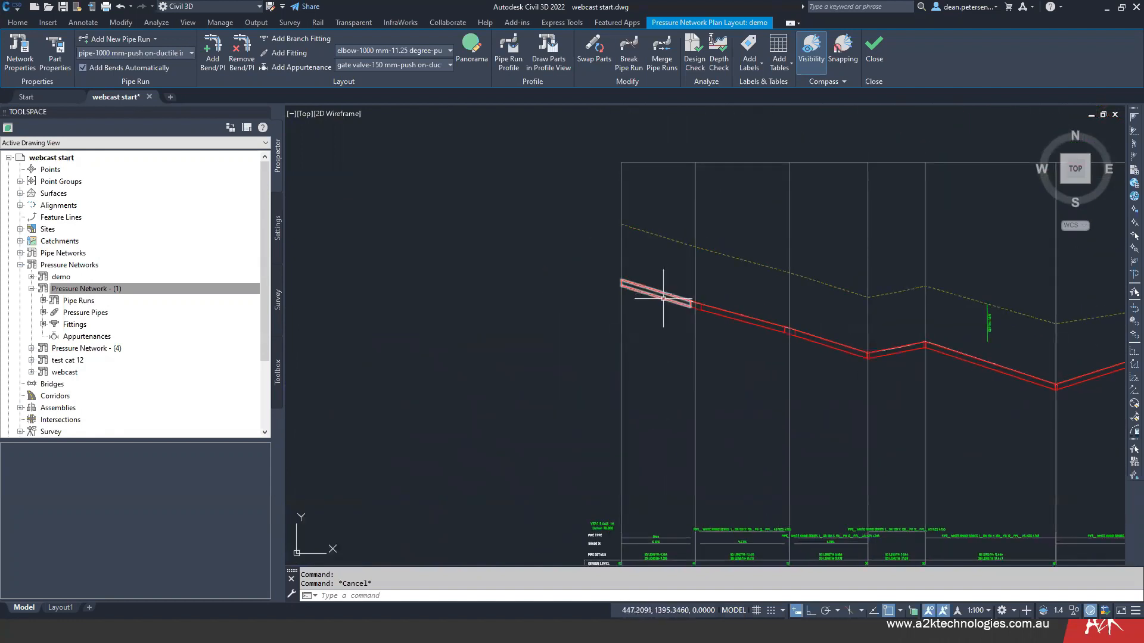
click(662, 301)
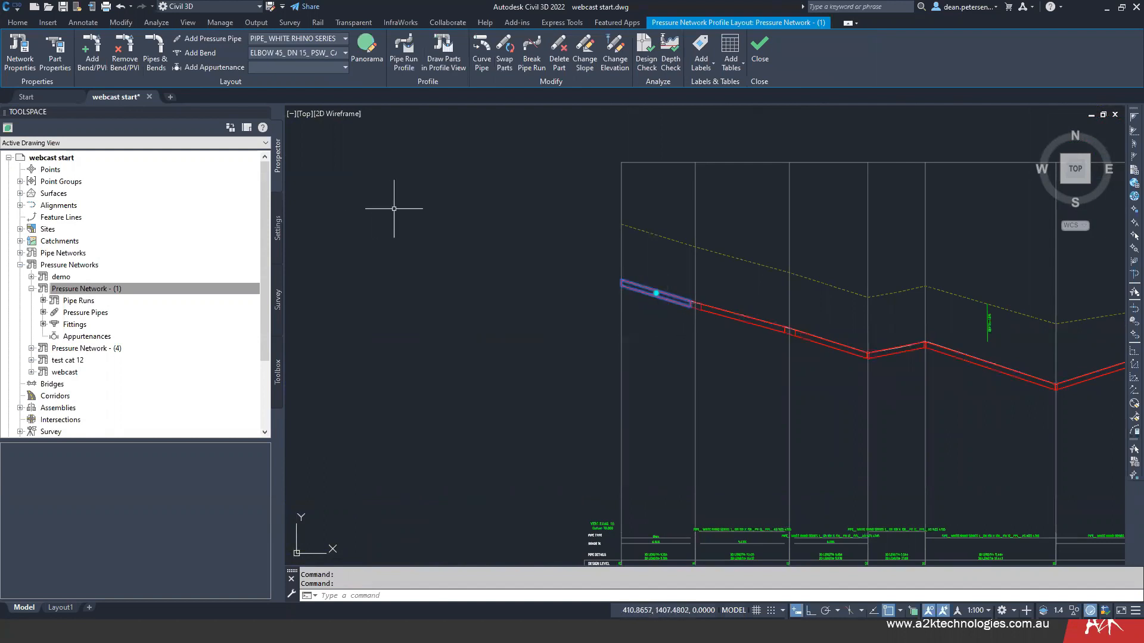
right_click(605, 284)
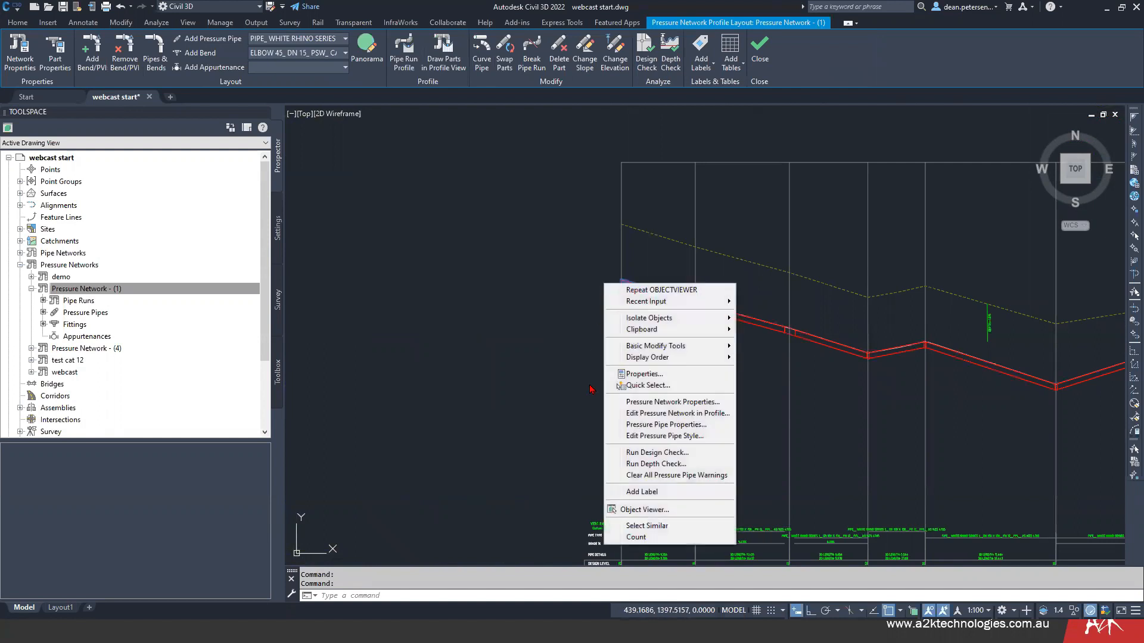
click(678, 426)
drag(407, 250, 390, 250)
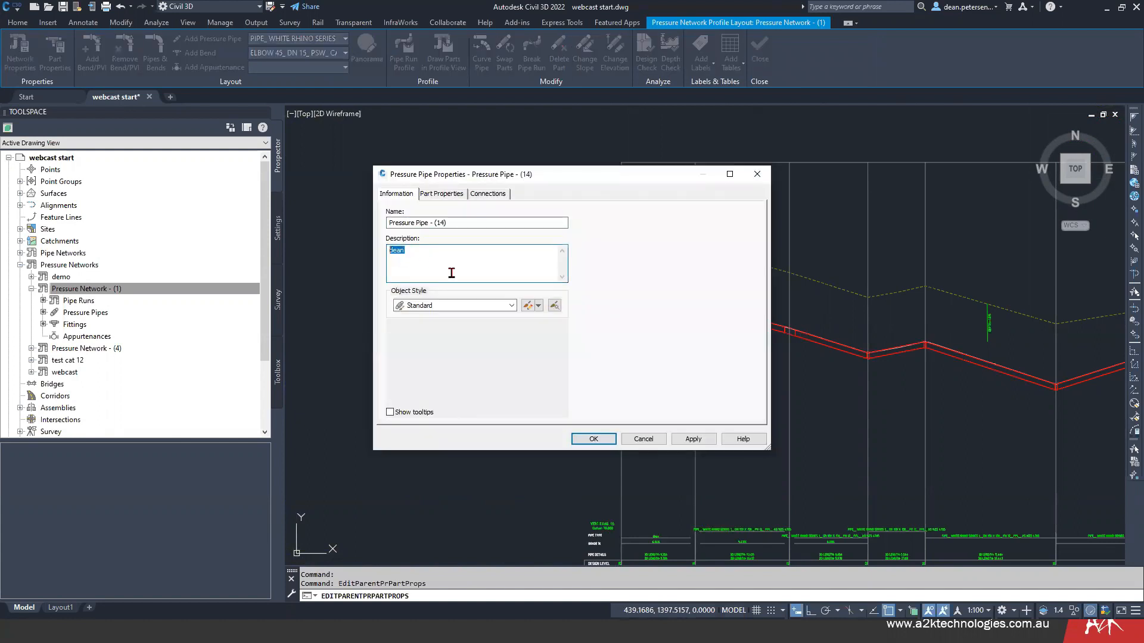
click(594, 439)
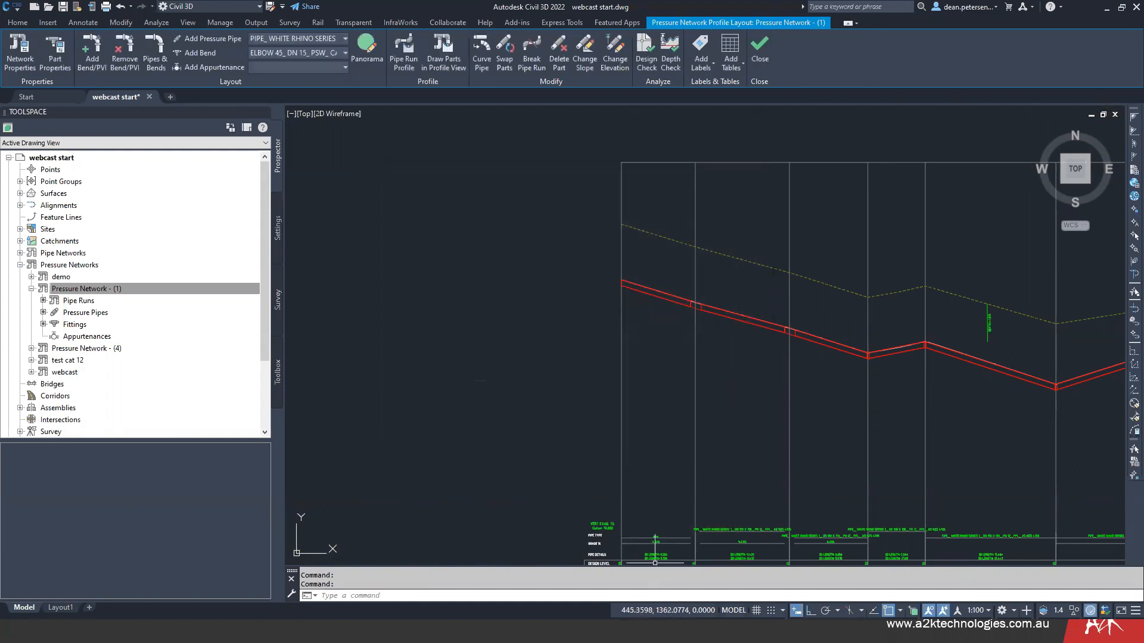
- Check the first pipe's name in the long section's pipe type band and in the Pressure Pipe Table
scroll(653, 547, up, 2)
middle_drag(652, 546, 650, 370)
scroll(651, 370, down, 6)
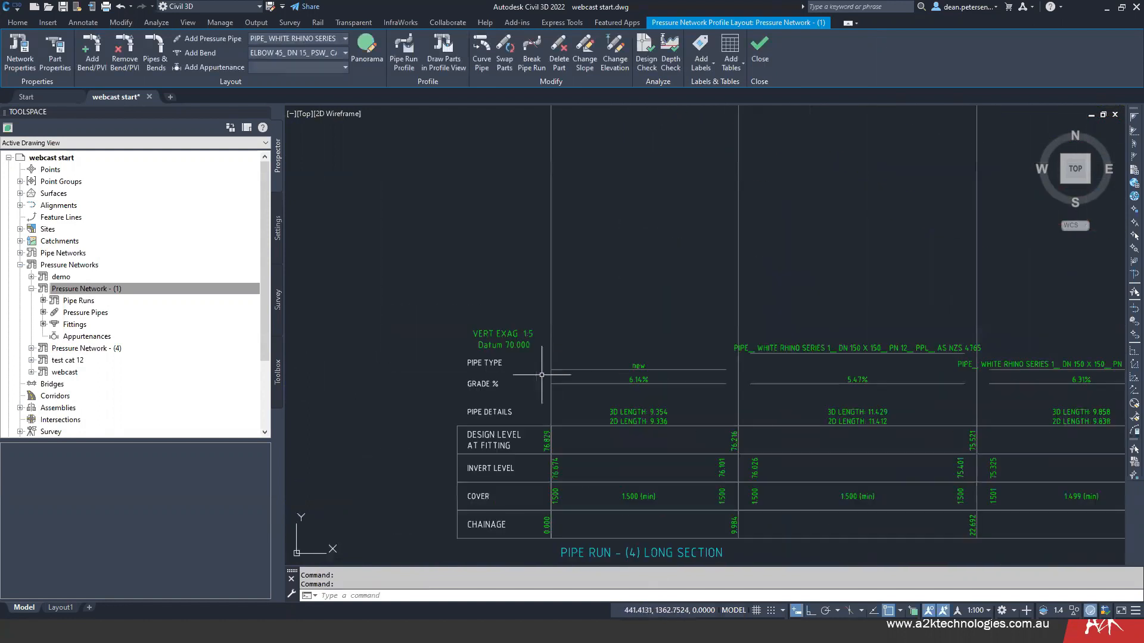
scroll(450, 384, down, 2)
middle_drag(450, 384, 954, 317)
scroll(504, 378, down, 6)
middle_drag(429, 385, 656, 283)
scroll(502, 374, up, 6)
scroll(501, 375, up, 6)
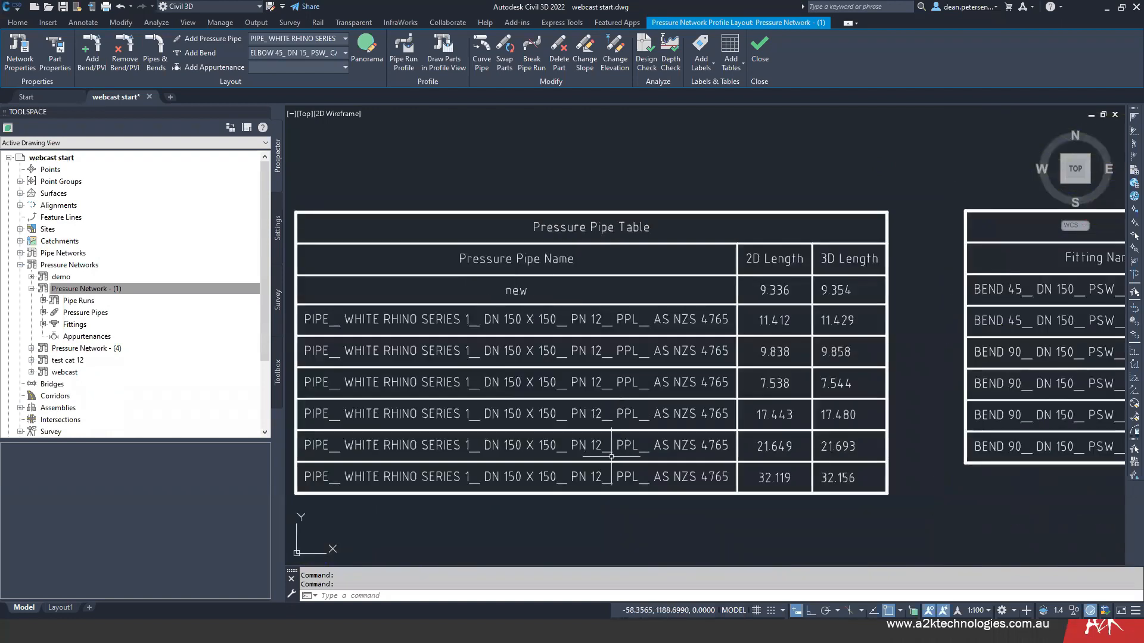
scroll(613, 476, down, 8)
middle_drag(790, 357, 575, 333)
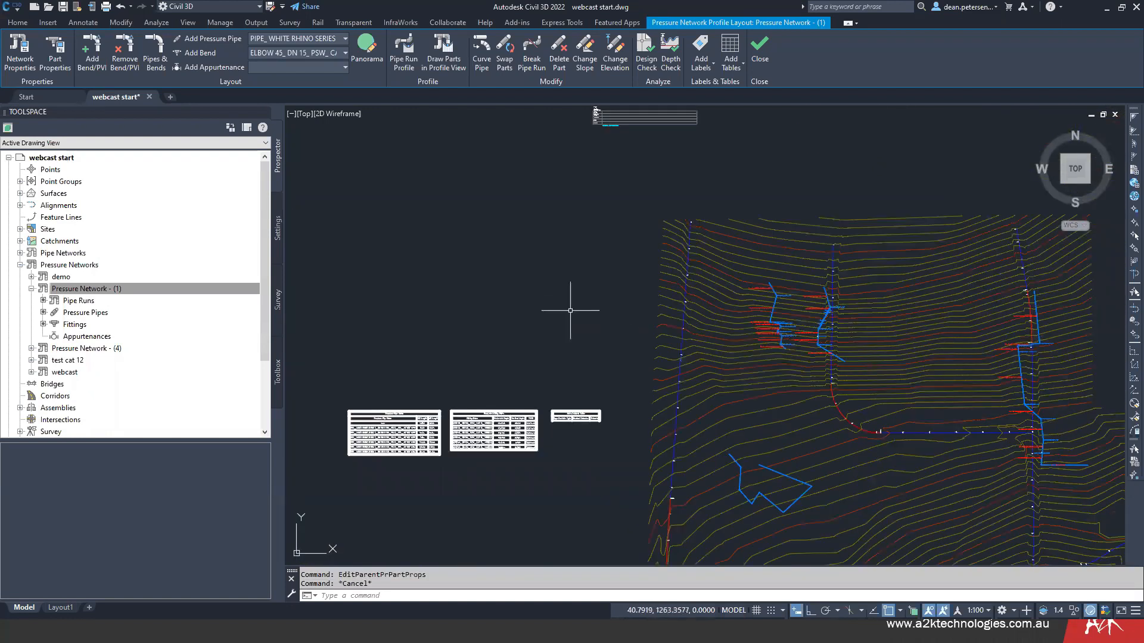
mouse_move(565, 287)
middle_down()
mouse_move(554, 319)
mouse_move(551, 271)
middle_up()
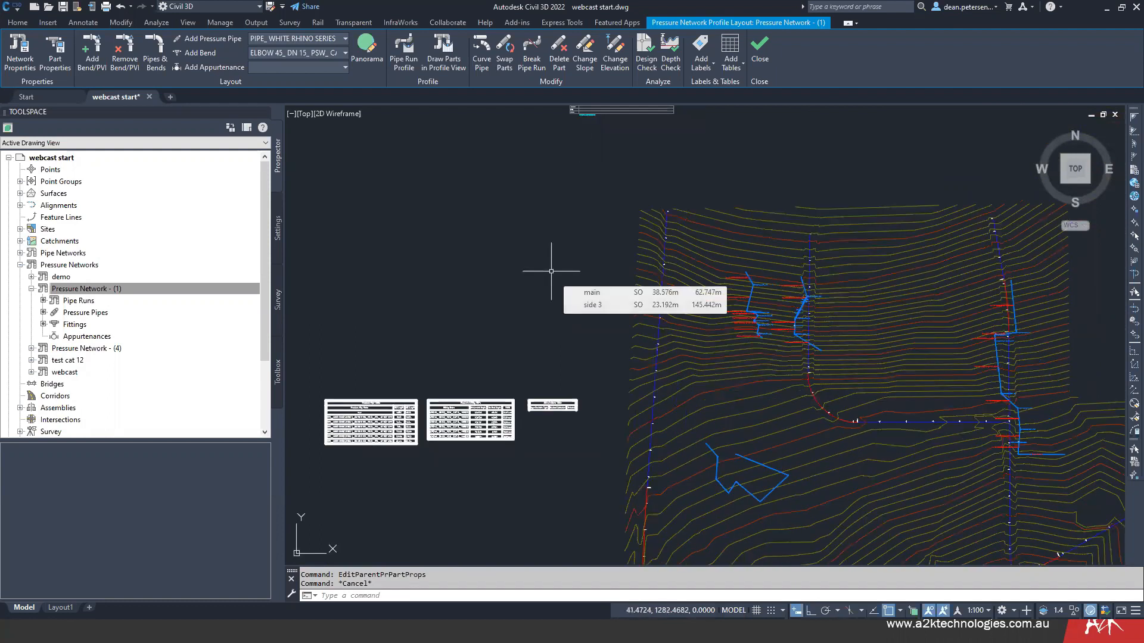
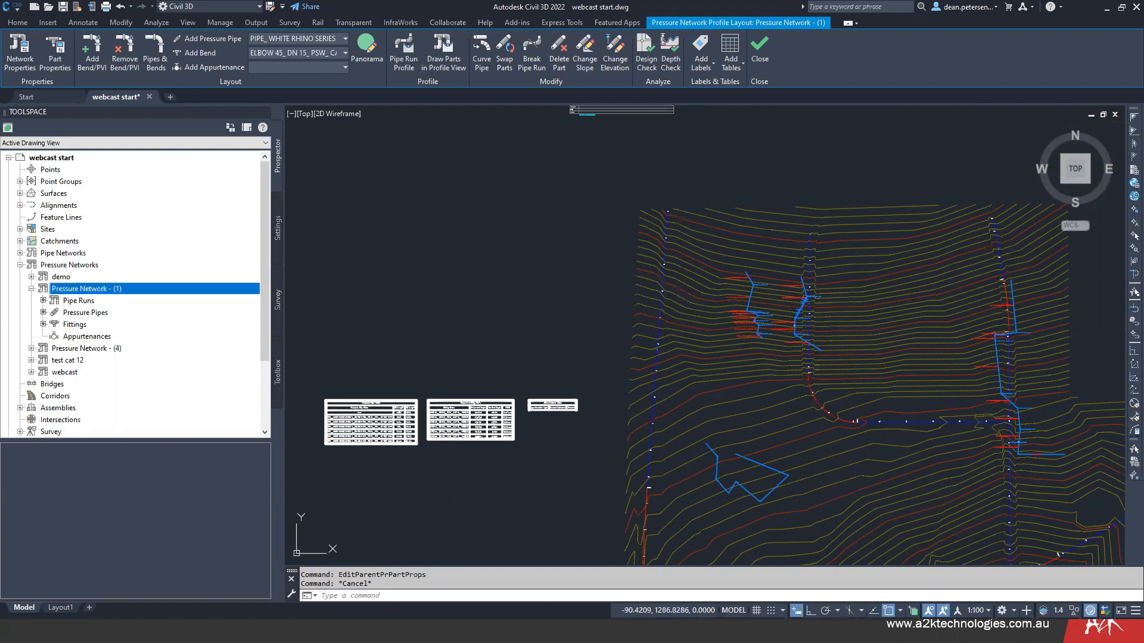
- Set the pressure parts list of the webcast pressure network to webcast in its network properties
scroll(453, 271, down, 4)
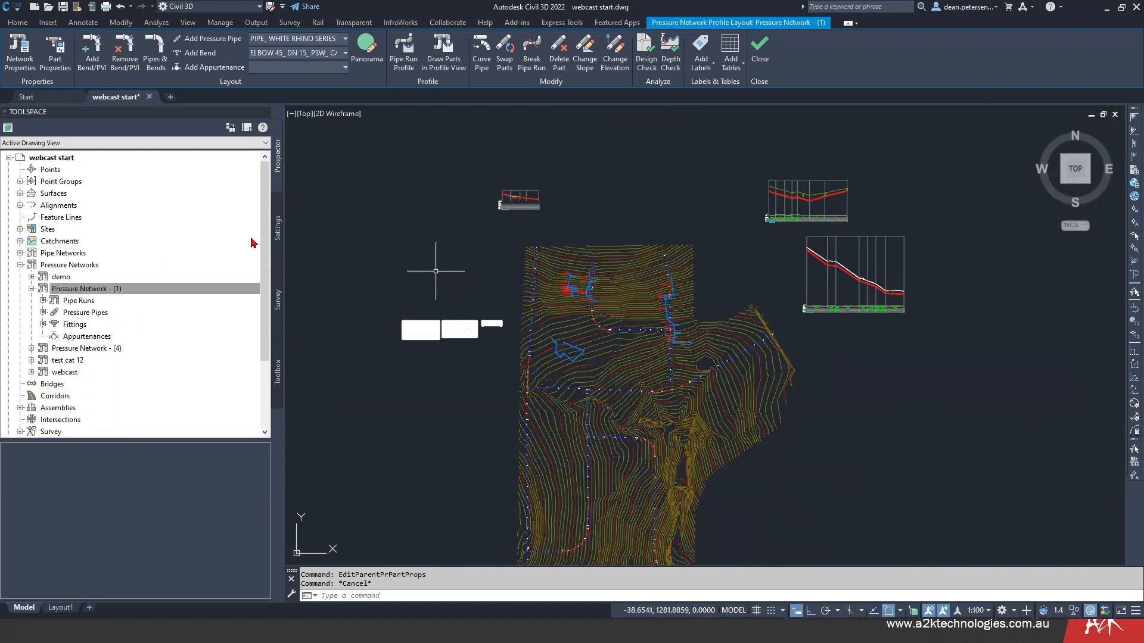
middle_drag(434, 271, 473, 226)
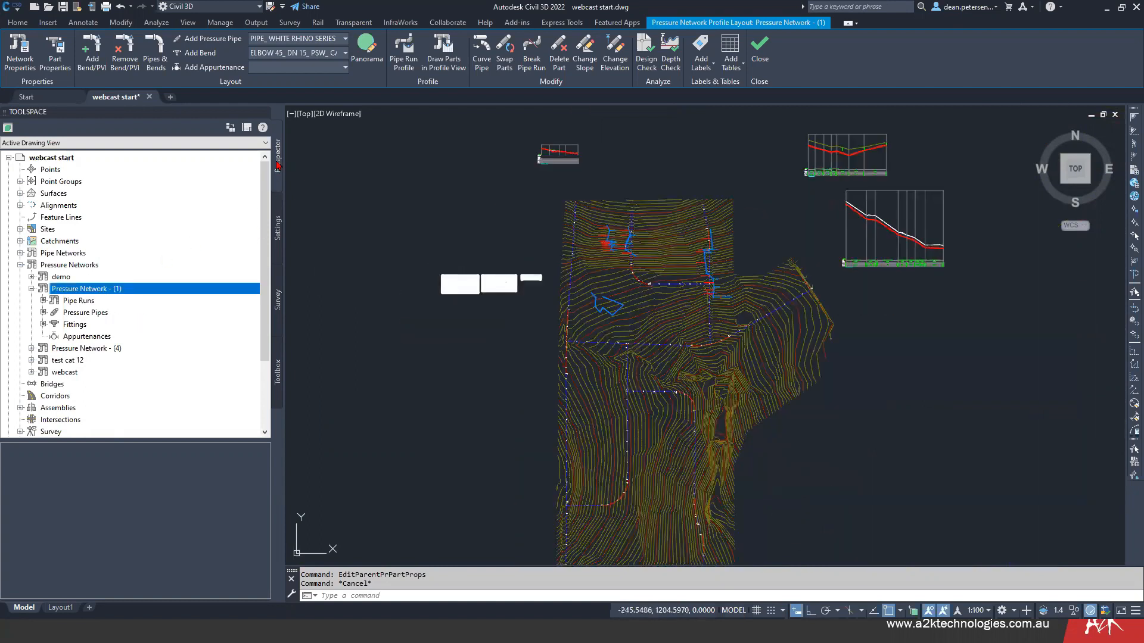
click(32, 289)
right_click(74, 324)
click(131, 331)
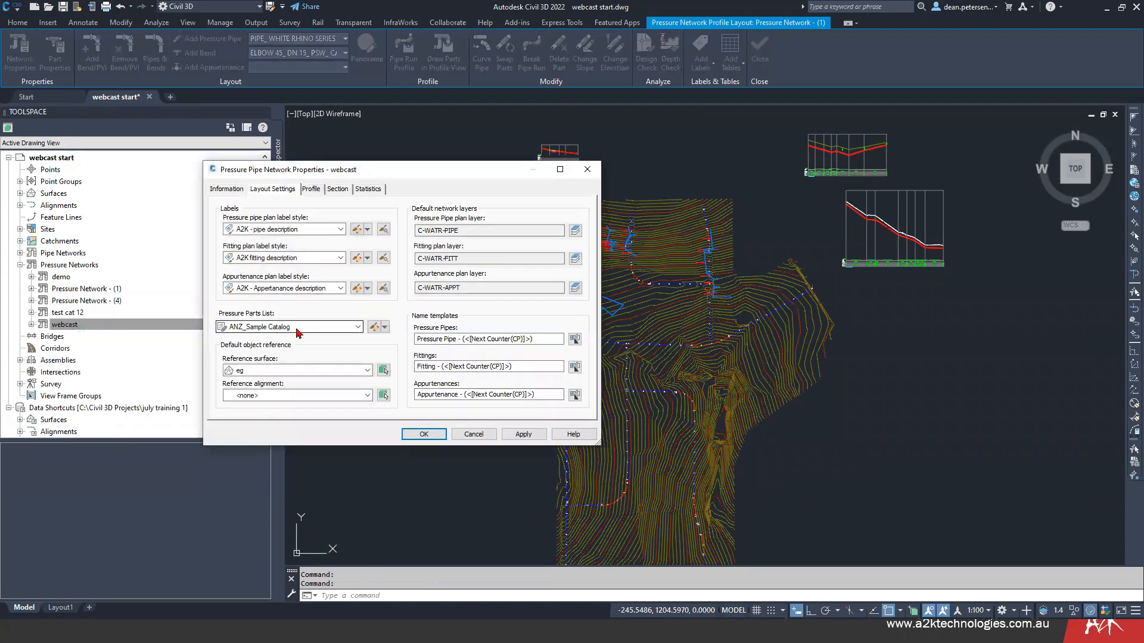
click(297, 330)
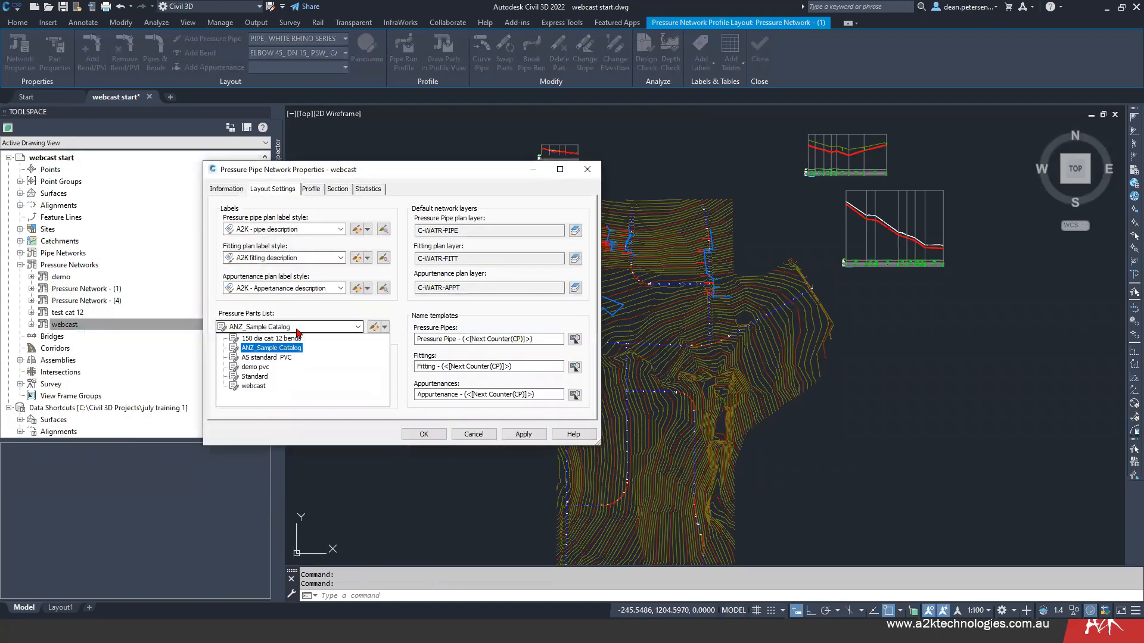
click(255, 386)
click(423, 434)
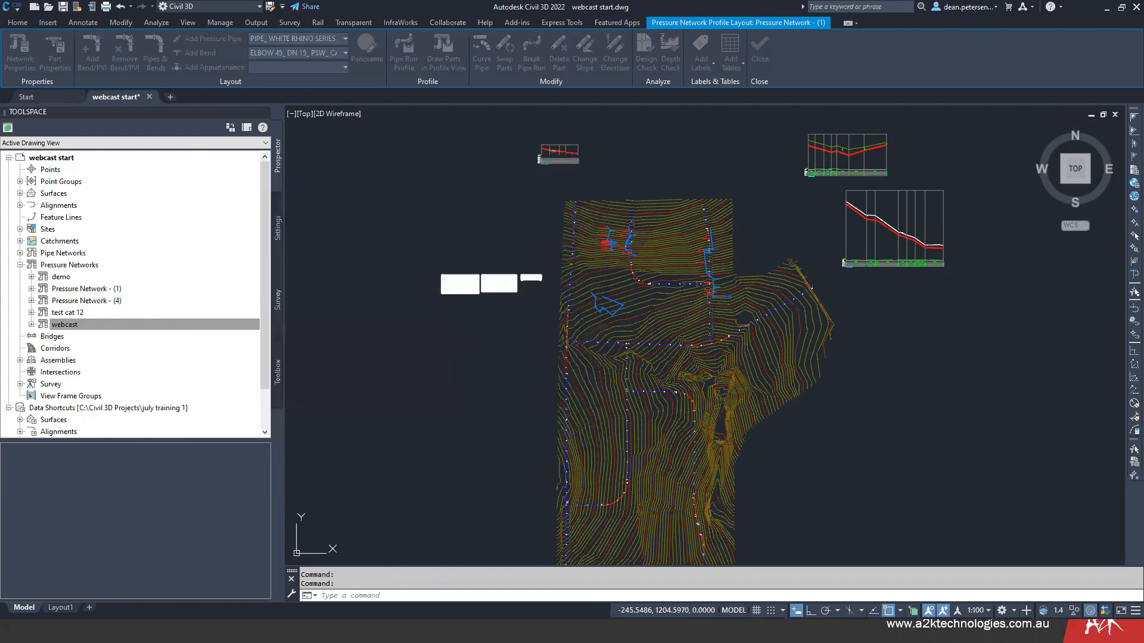
- Continue the webcast pipe run from the free end of its easternmost pipe with a short straight segment at a 60° deflection
mouse_move(412, 207)
middle_down()
mouse_move(393, 283)
mouse_move(396, 248)
middle_up()
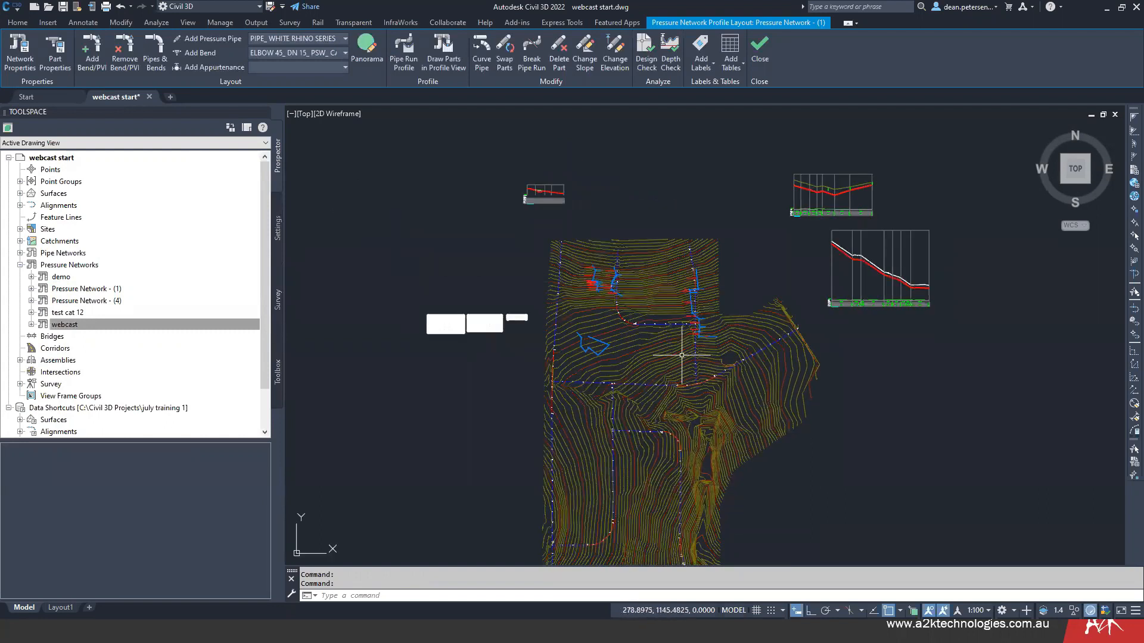
scroll(692, 292, up, 2)
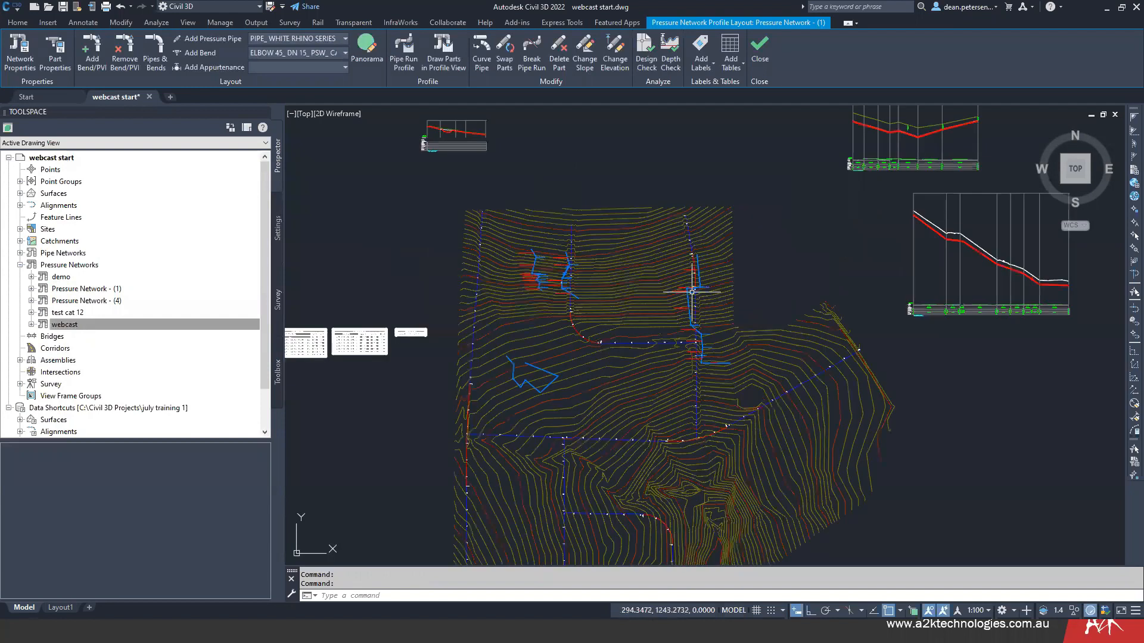
scroll(693, 292, up, 4)
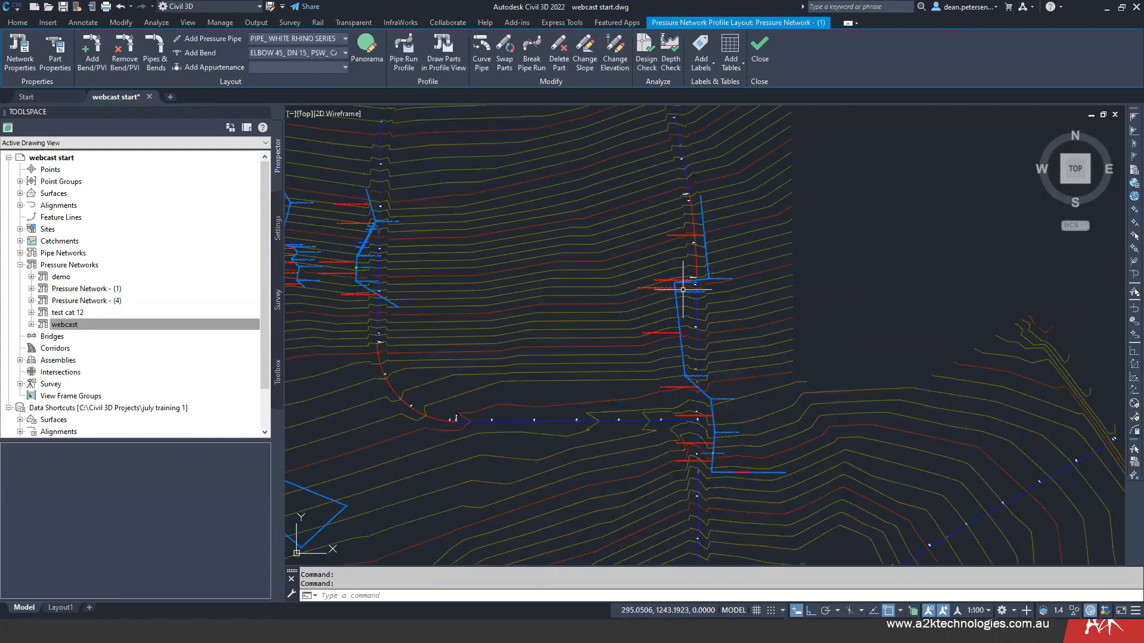
middle_drag(679, 421, 660, 296)
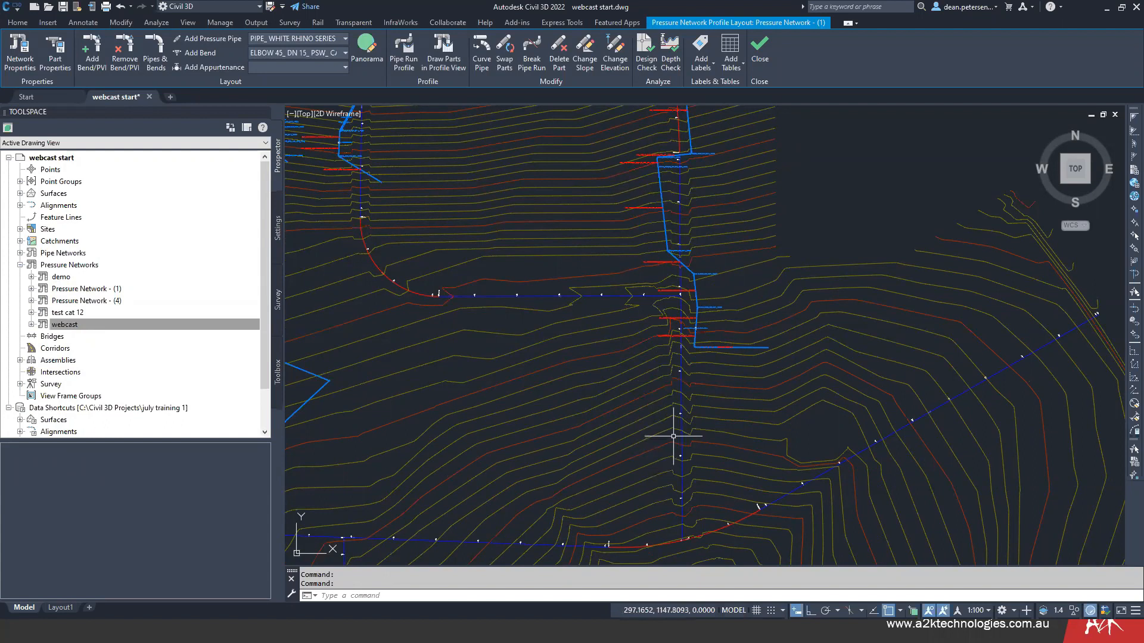
middle_drag(674, 437, 652, 443)
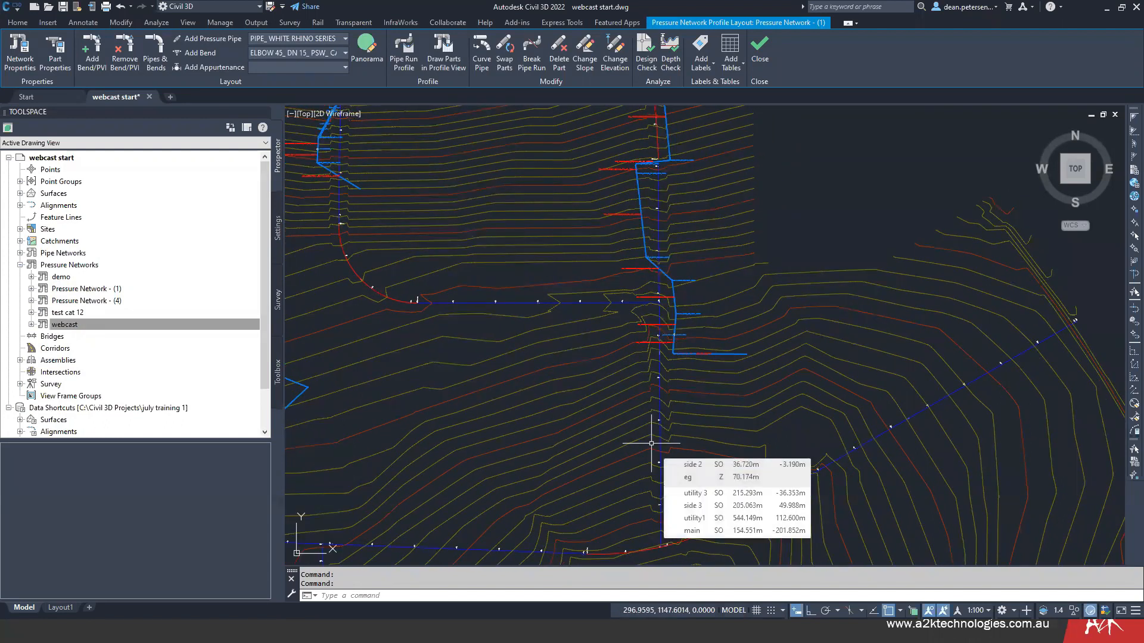
middle_drag(677, 454, 668, 373)
middle_drag(664, 416, 692, 580)
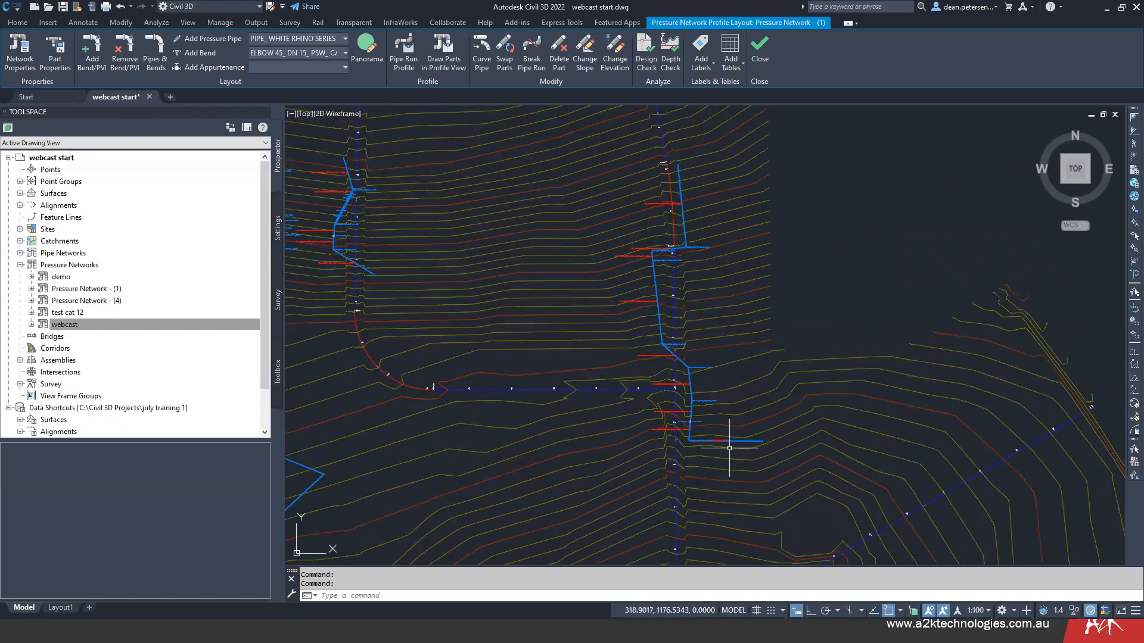
scroll(738, 441, up, 8)
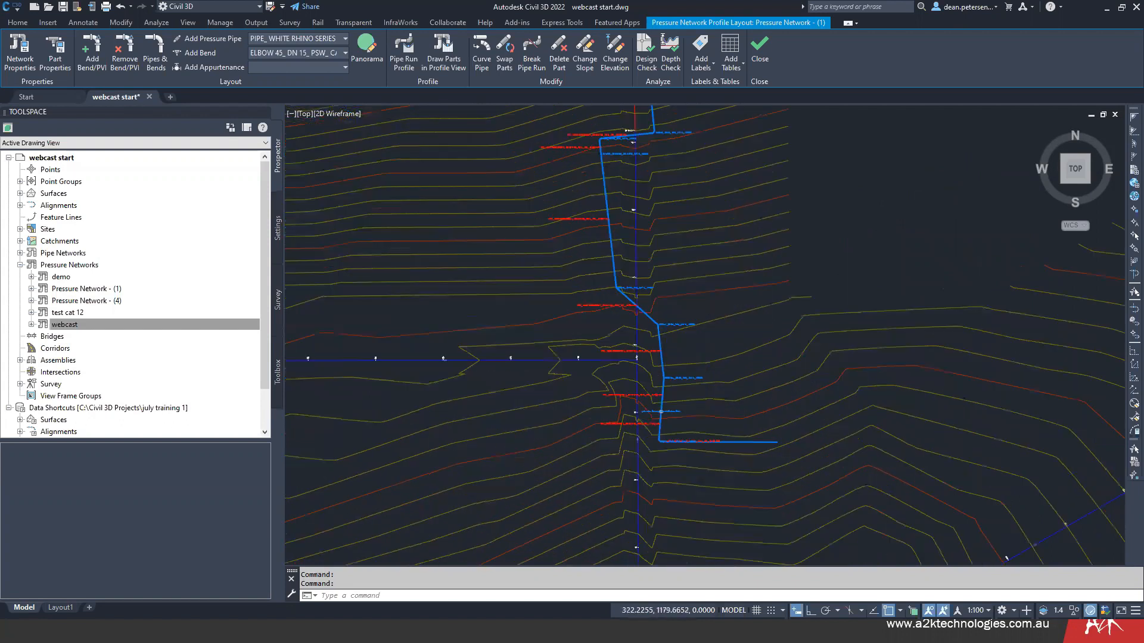
click(759, 445)
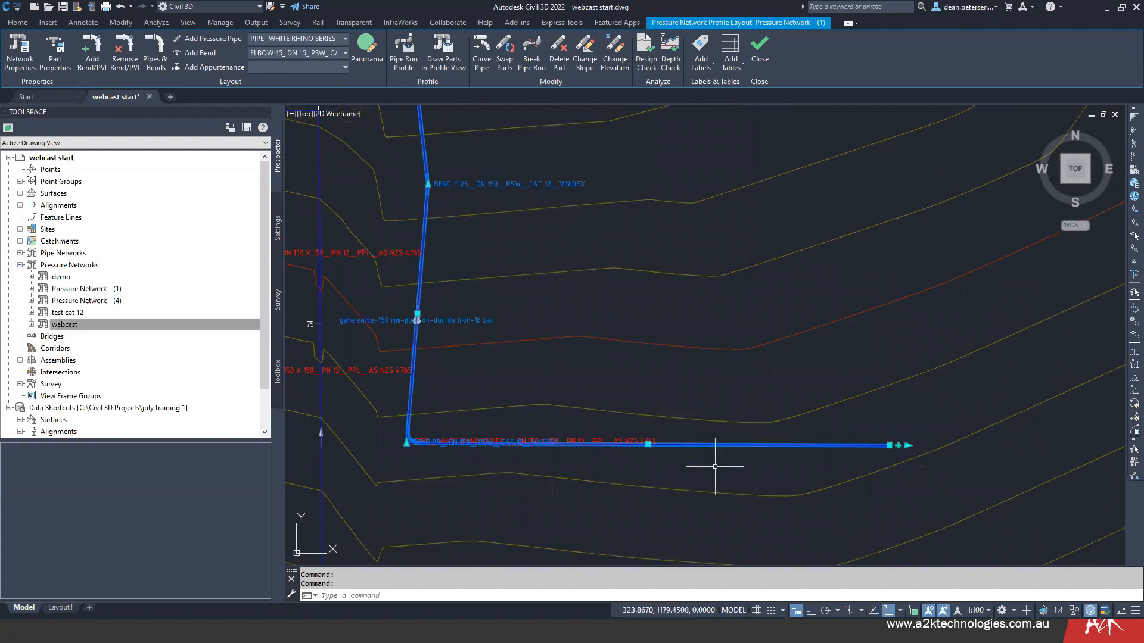
middle_drag(741, 493, 502, 479)
scroll(656, 429, up, 5)
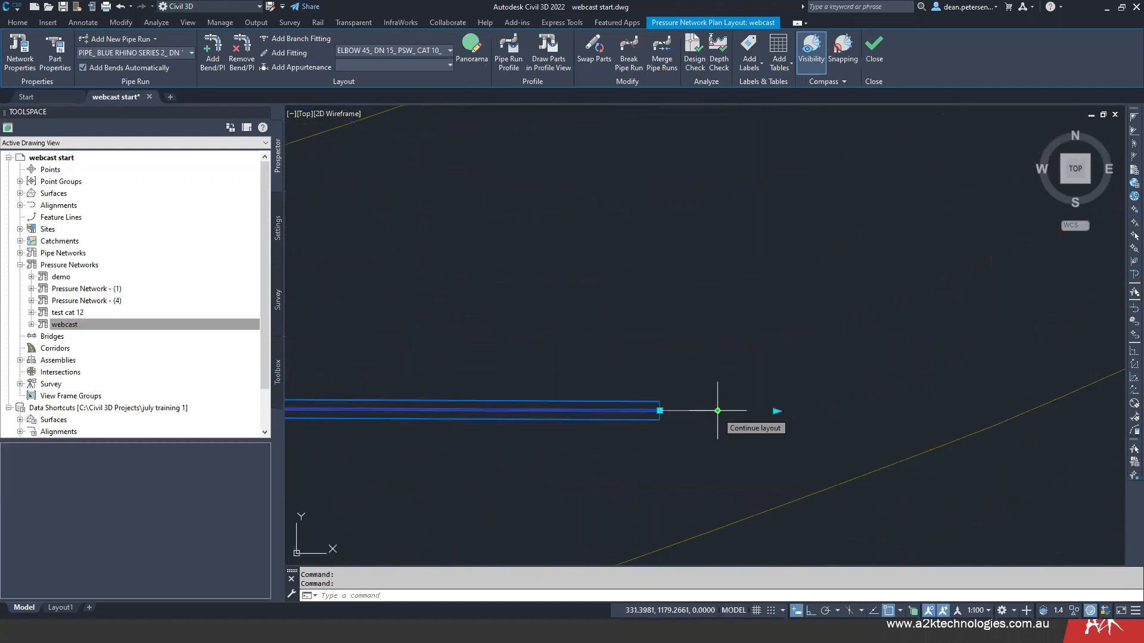
click(717, 411)
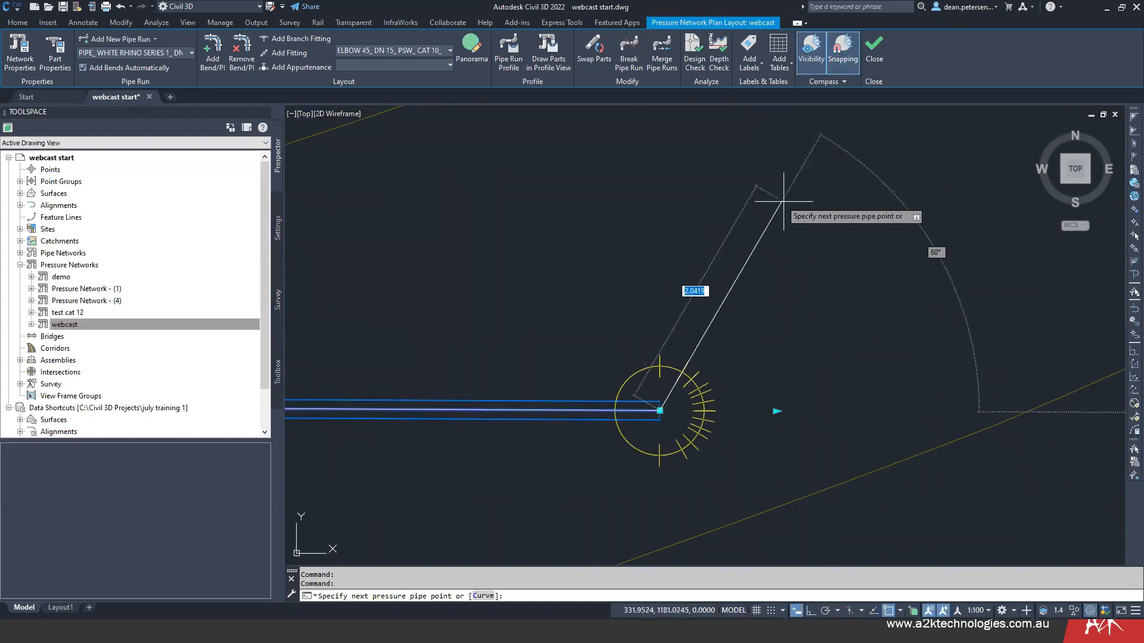
click(741, 267)
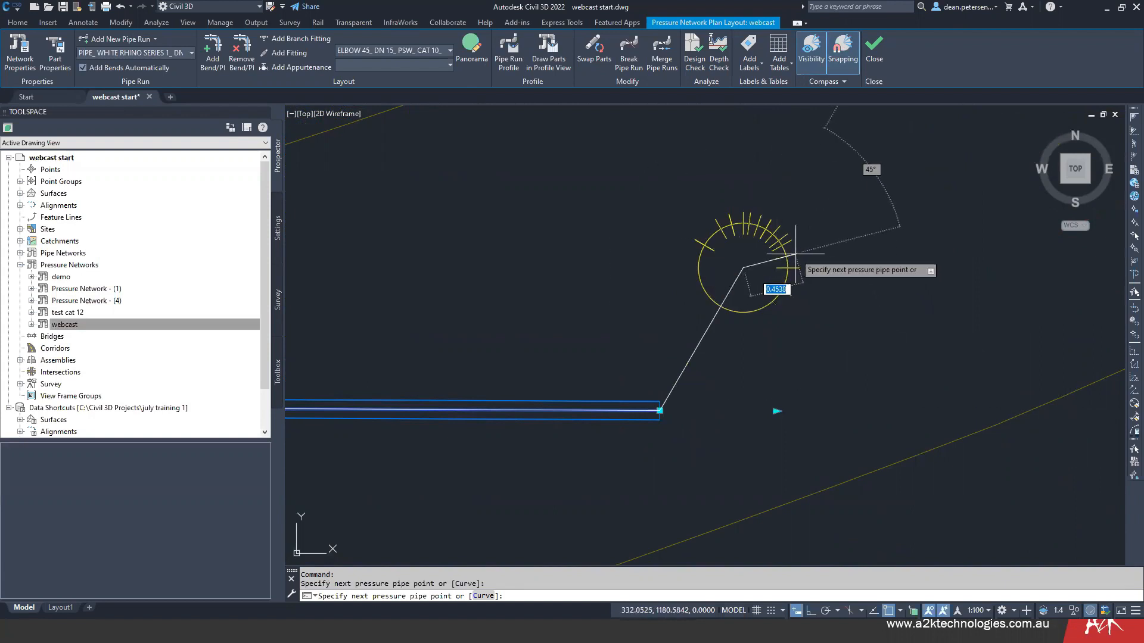
- Extend the run with a curved pipe starting at a 30° deflection and curving north at a radius of about 17 m, and finish the layout
scroll(796, 254, down, 4)
middle_drag(805, 191, 639, 327)
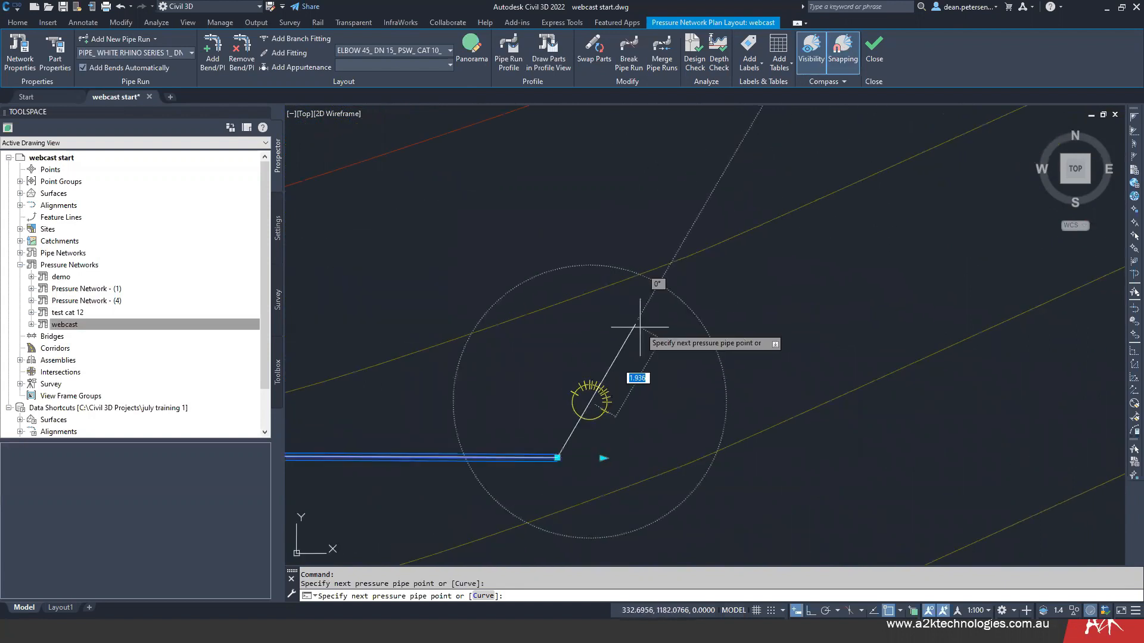
click(492, 599)
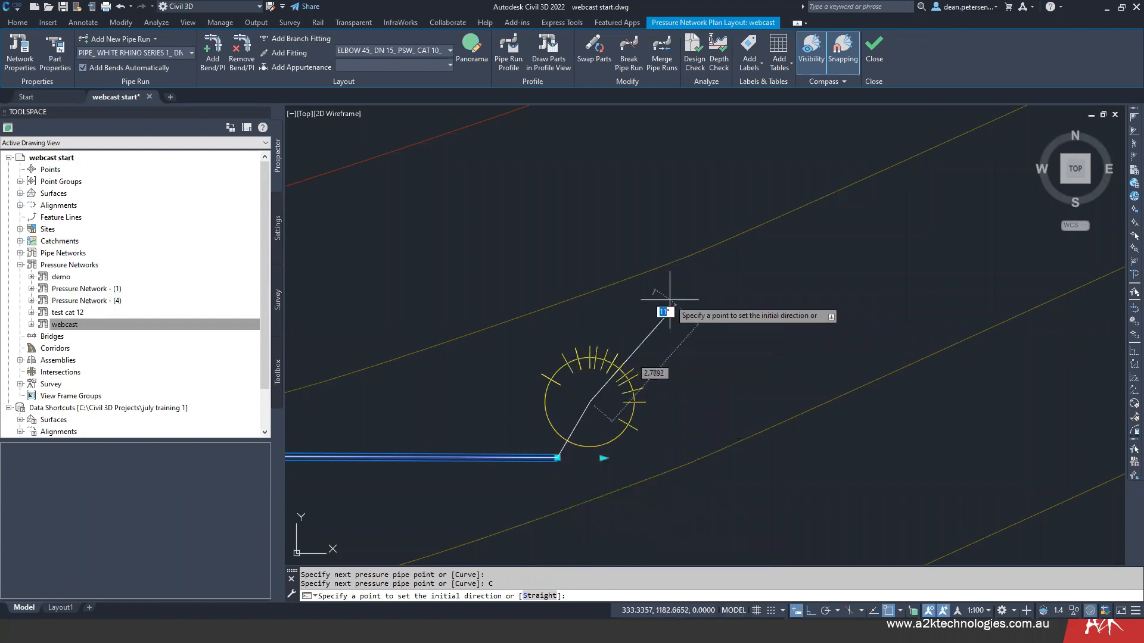
click(738, 325)
scroll(777, 249, down, 6)
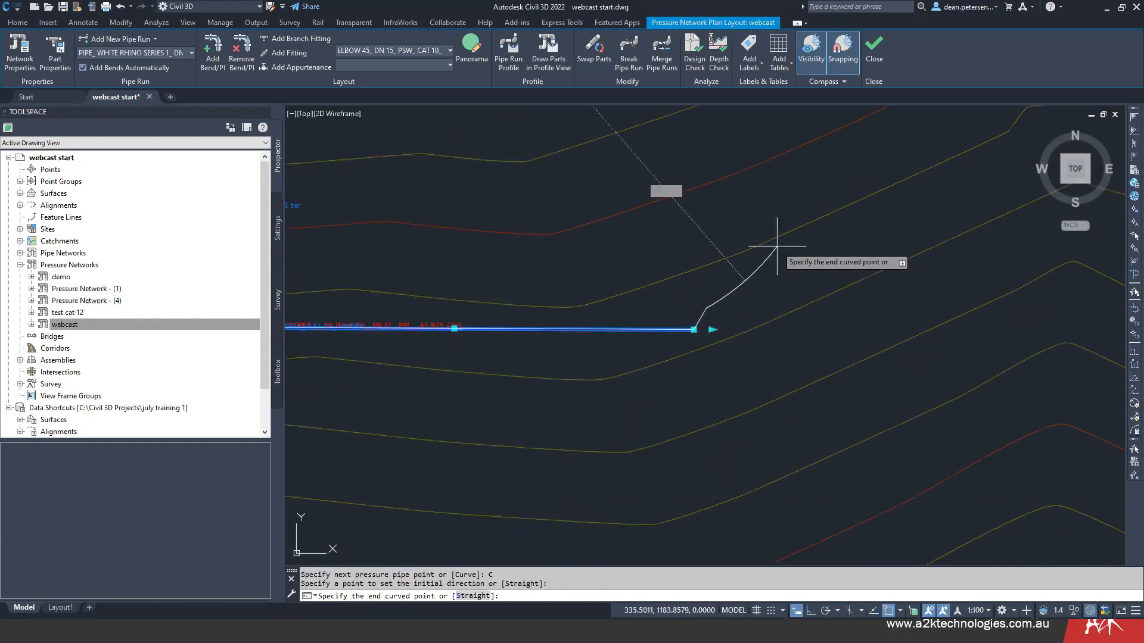
middle_drag(761, 234, 750, 370)
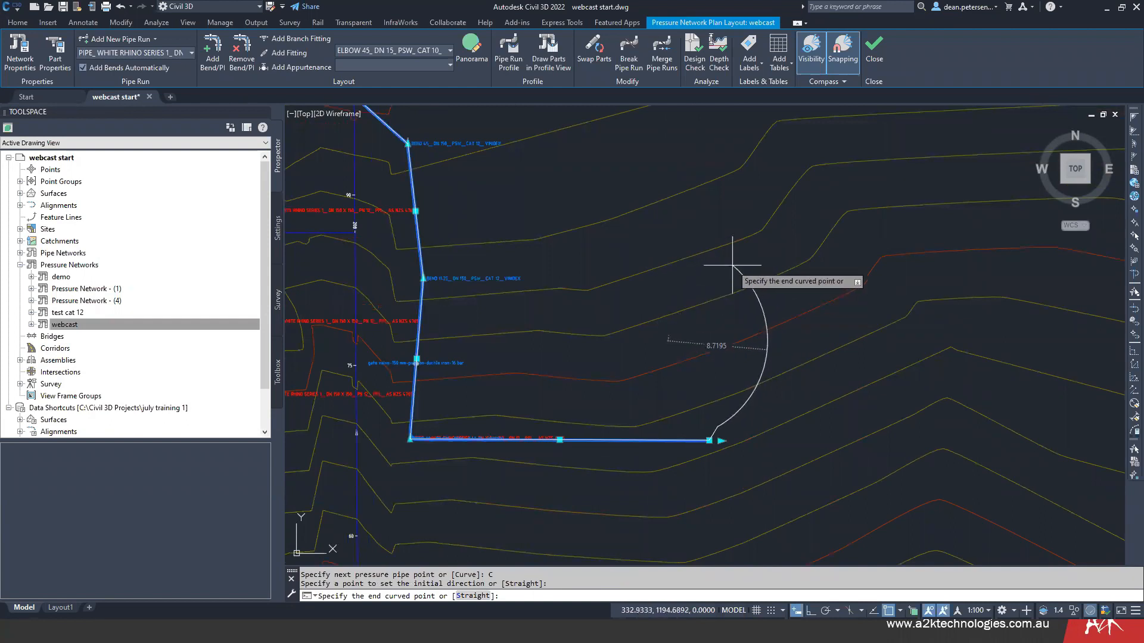
click(811, 213)
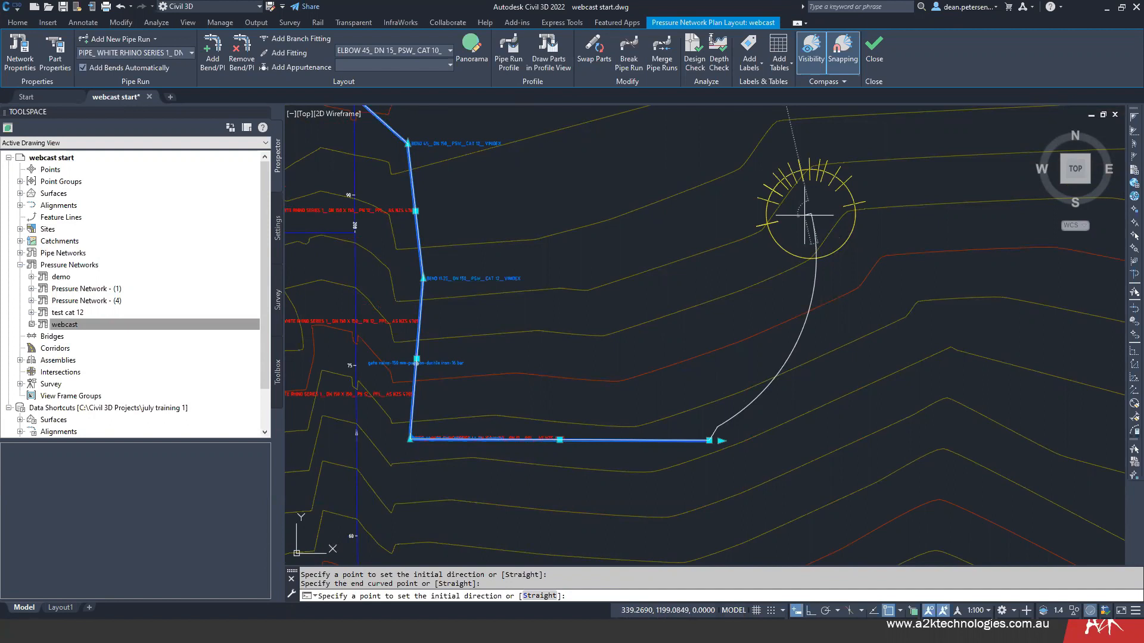
key(Return)
scroll(718, 428, up, 5)
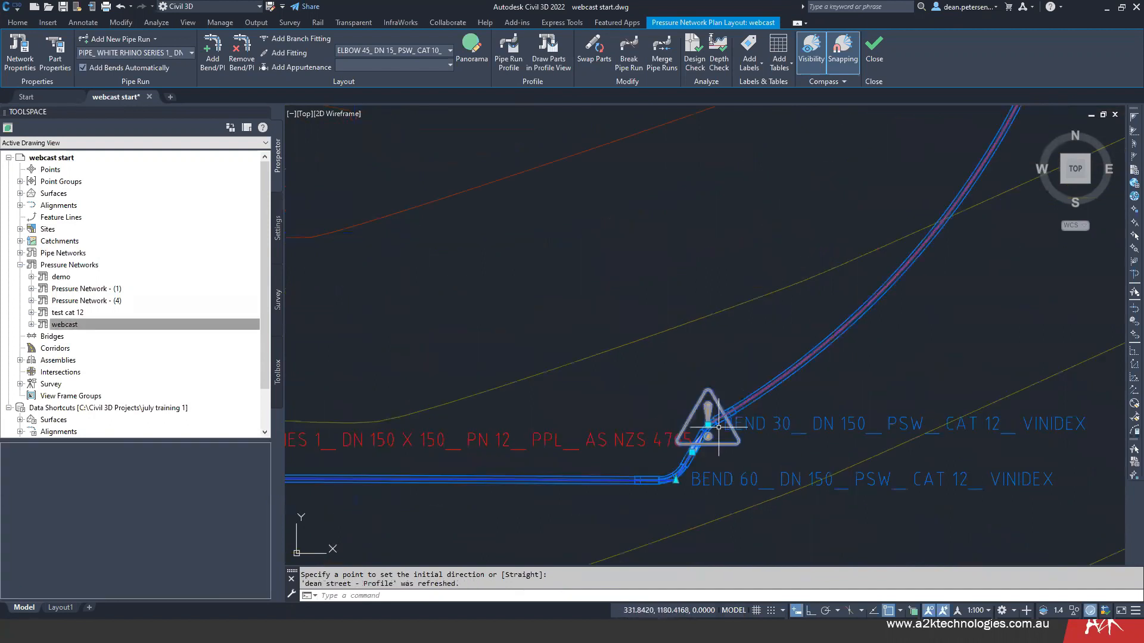
scroll(707, 425, up, 5)
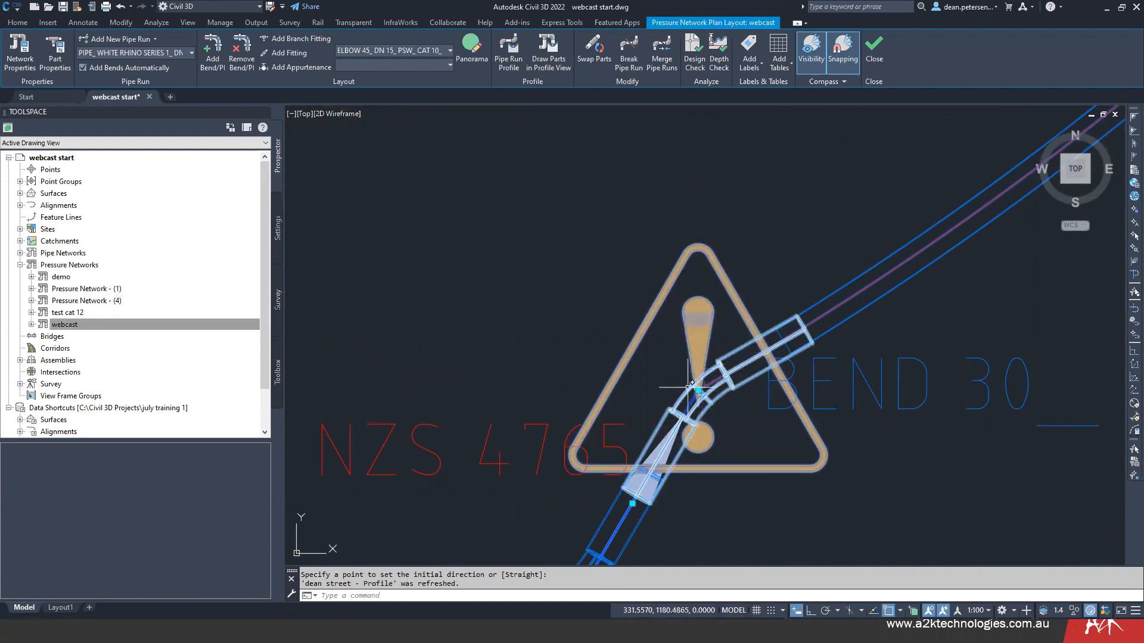
scroll(655, 384, down, 8)
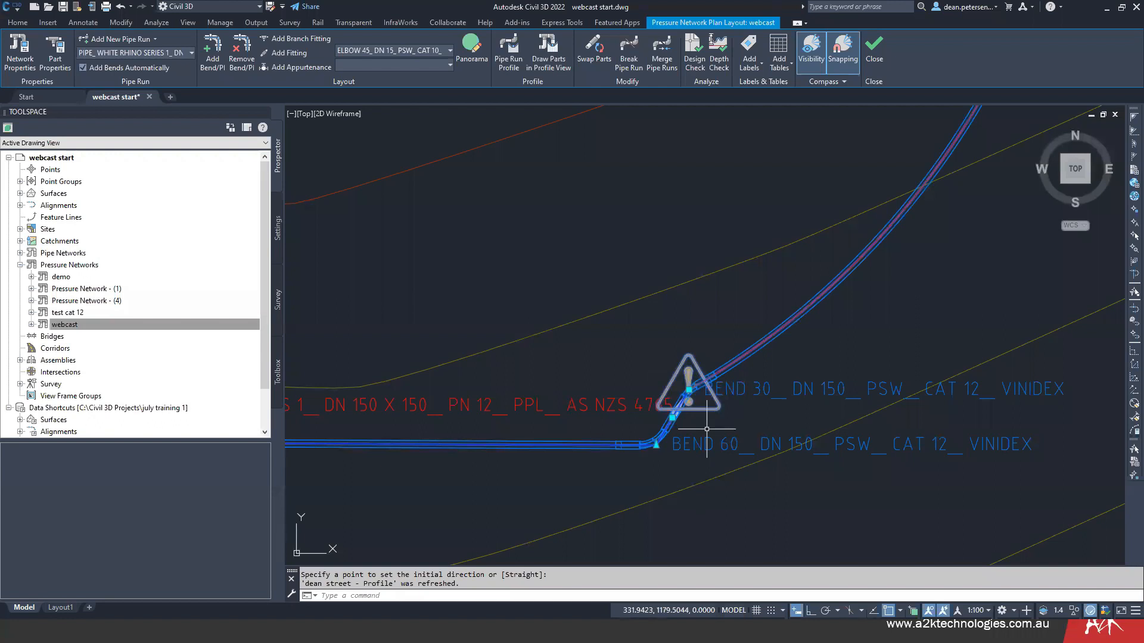
scroll(721, 405, down, 6)
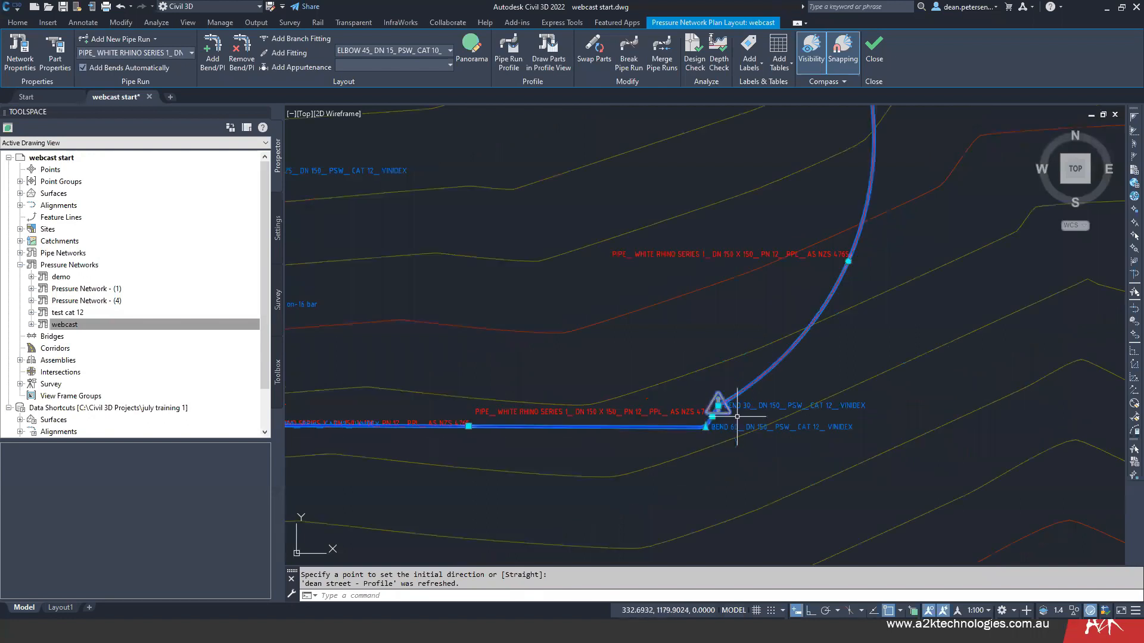
key(Escape)
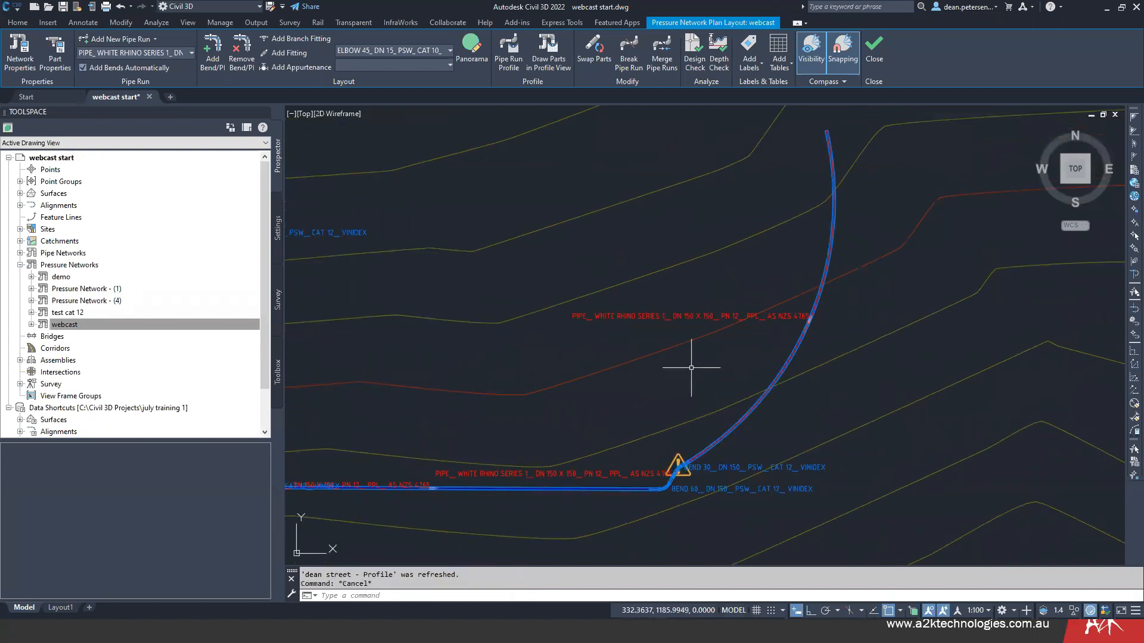
- Curve the long sloping pipe in the dean street long section as a sag with a 20 m radius of curvature
scroll(691, 367, down, 5)
scroll(688, 369, down, 4)
middle_drag(881, 302, 666, 319)
scroll(667, 322, up, 9)
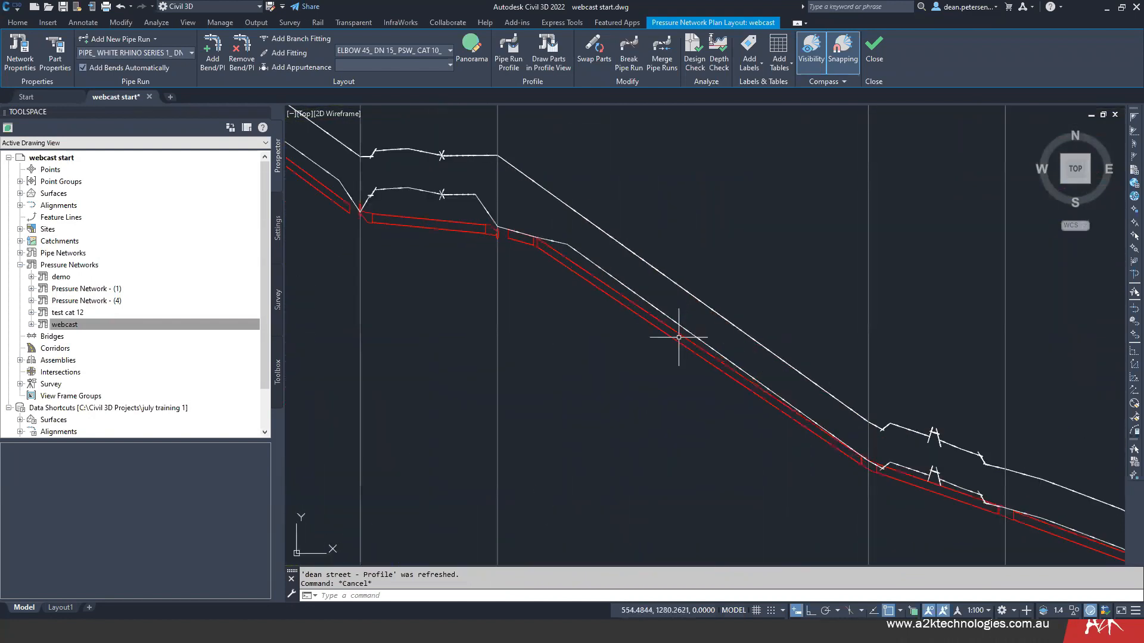
click(675, 335)
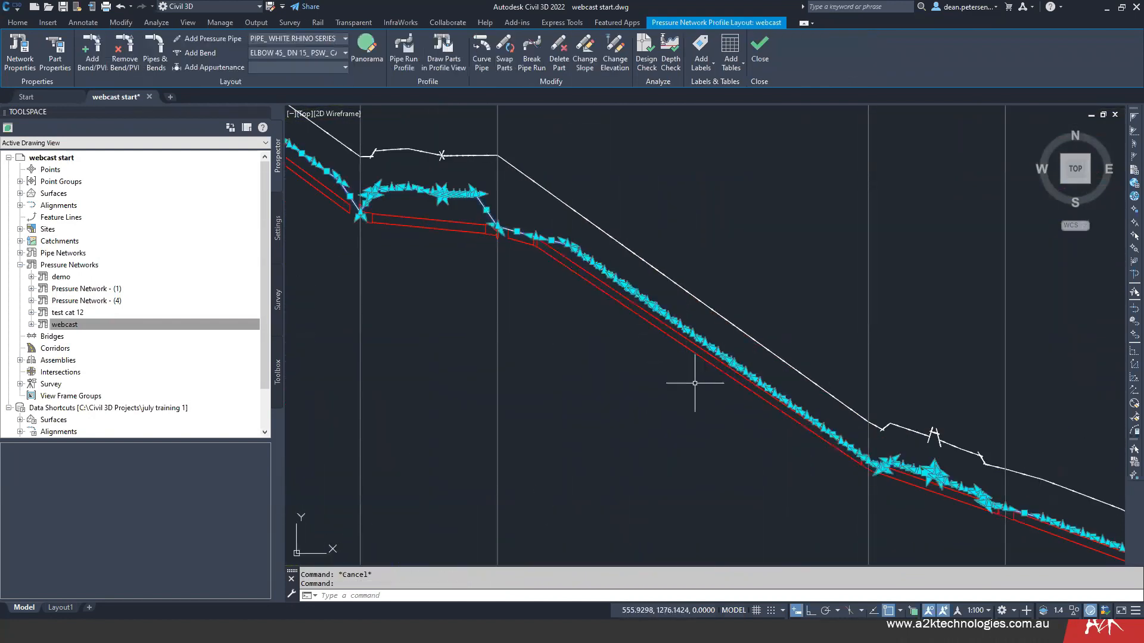
key(Escape)
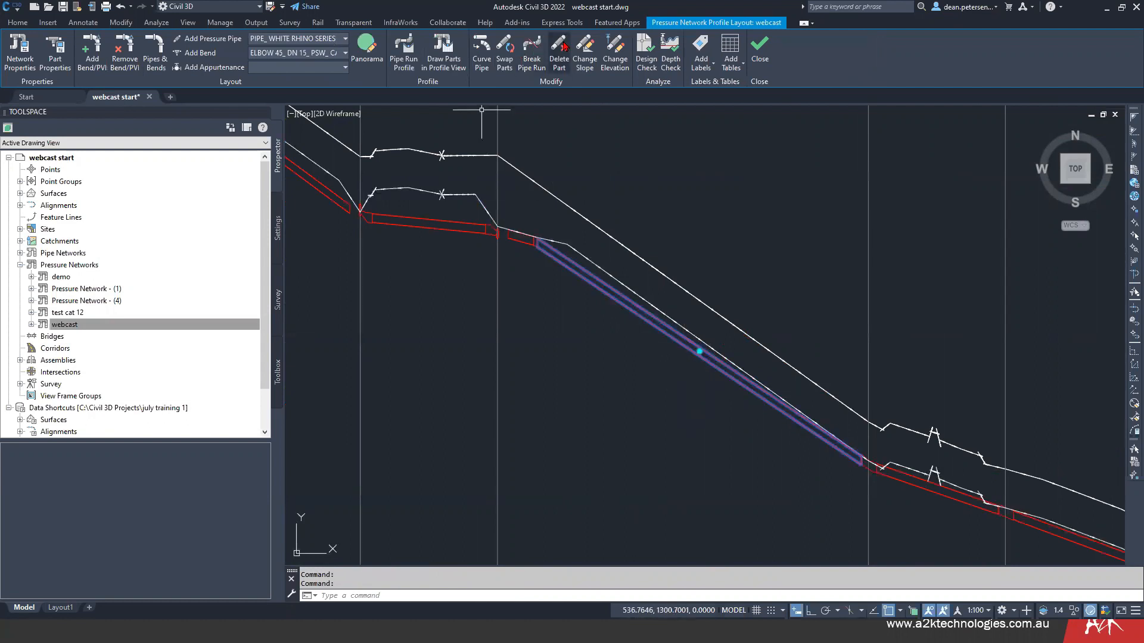
click(481, 49)
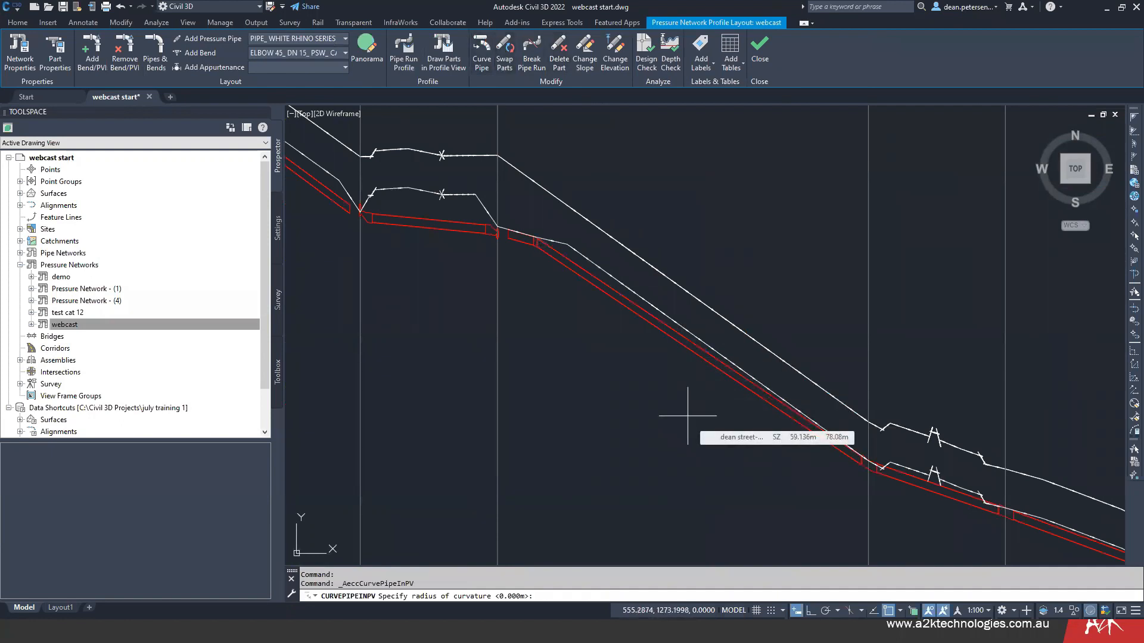
text(20)
key(Return)
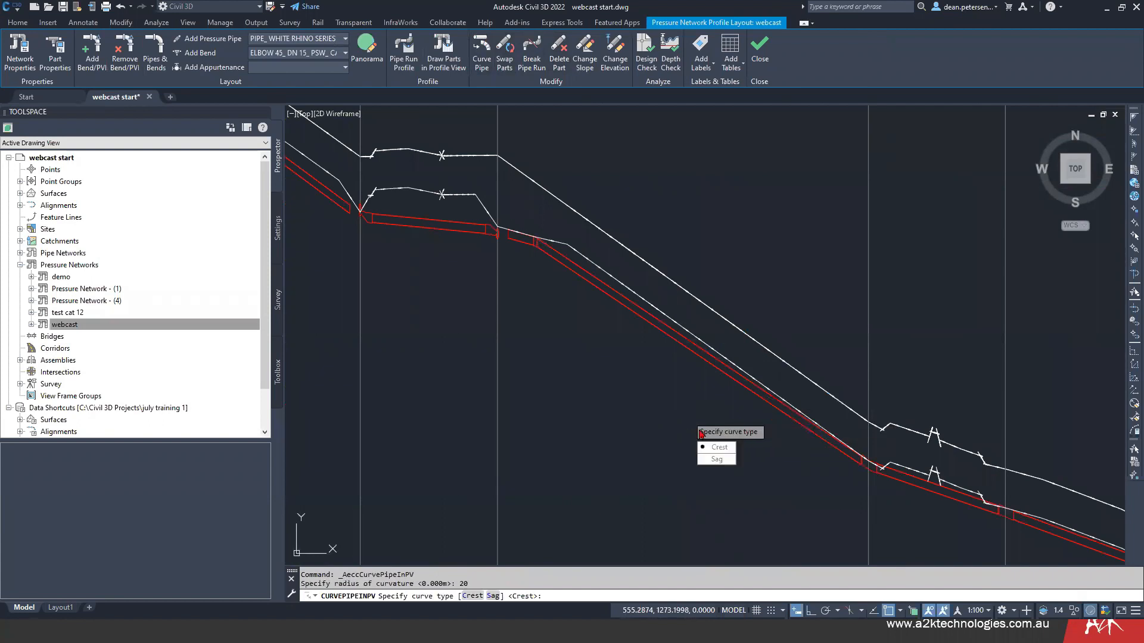
click(714, 460)
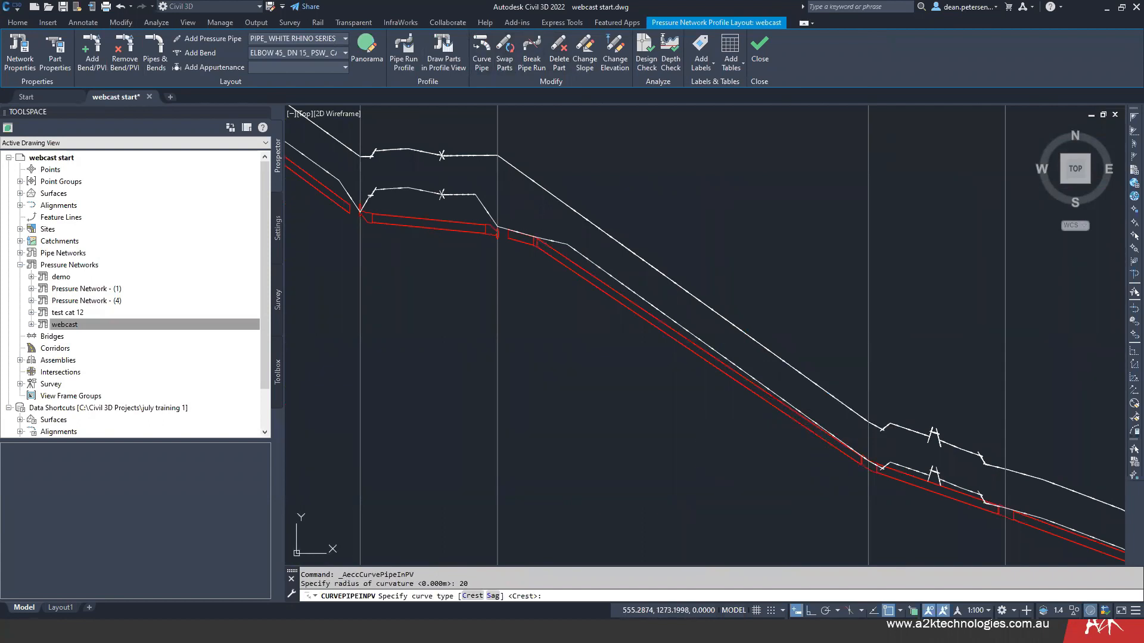
- Stretch the midpoint of the curved sag pipe upward in the long section to make its dip shallower
scroll(672, 376, down, 5)
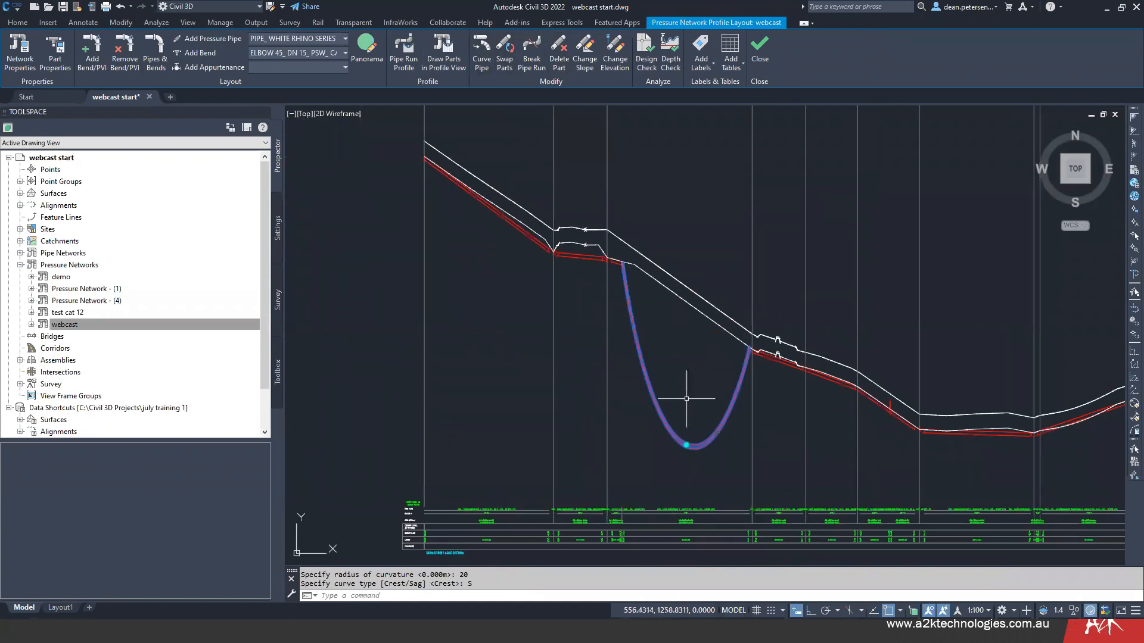
click(686, 445)
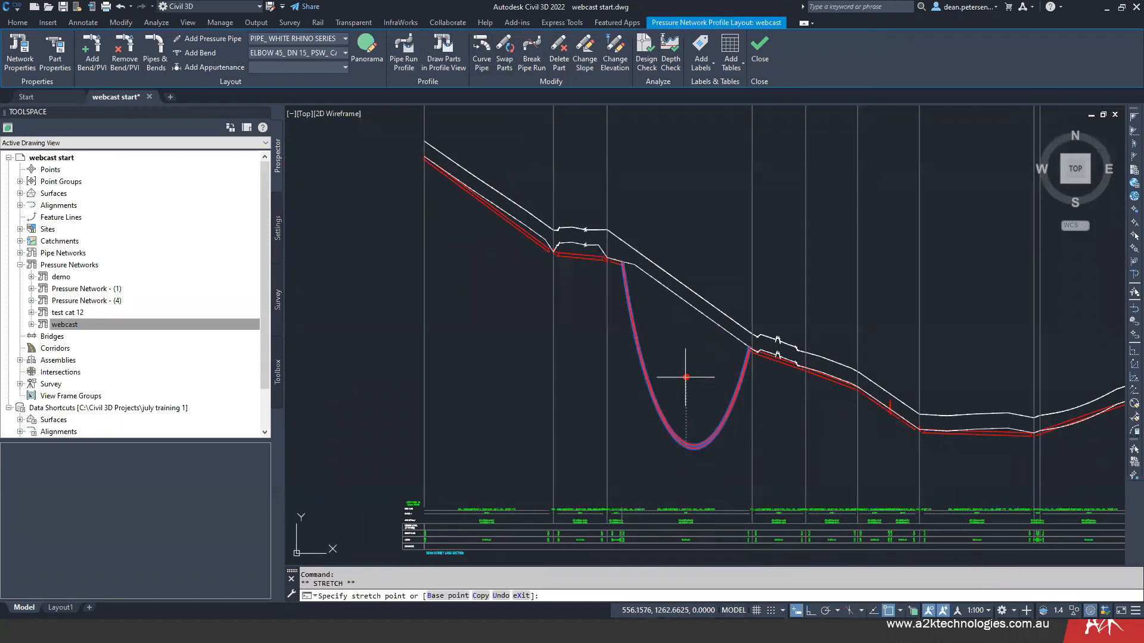
click(687, 377)
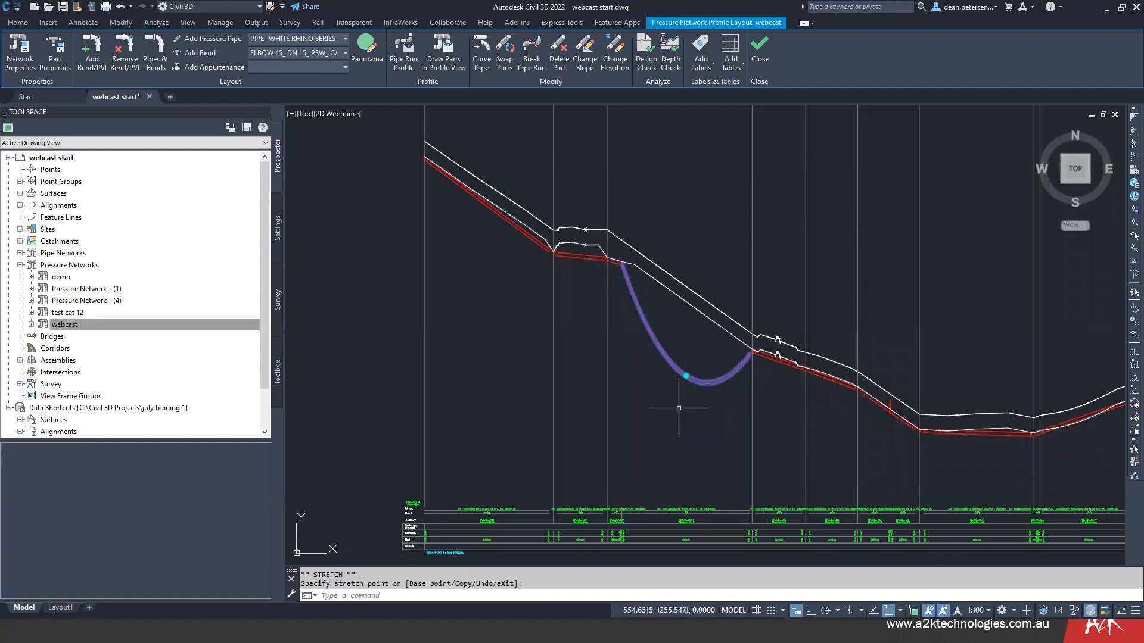
- Examine both ends of the curved sag pipe and its neighbouring connections in the dean street long section
key(Escape)
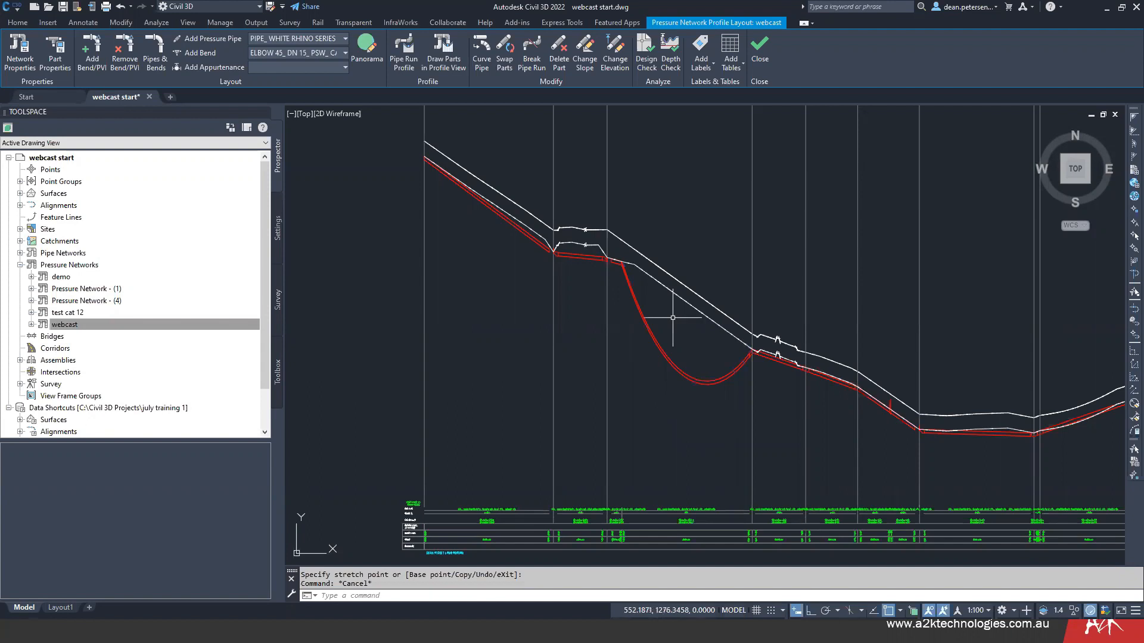
scroll(753, 364, up, 5)
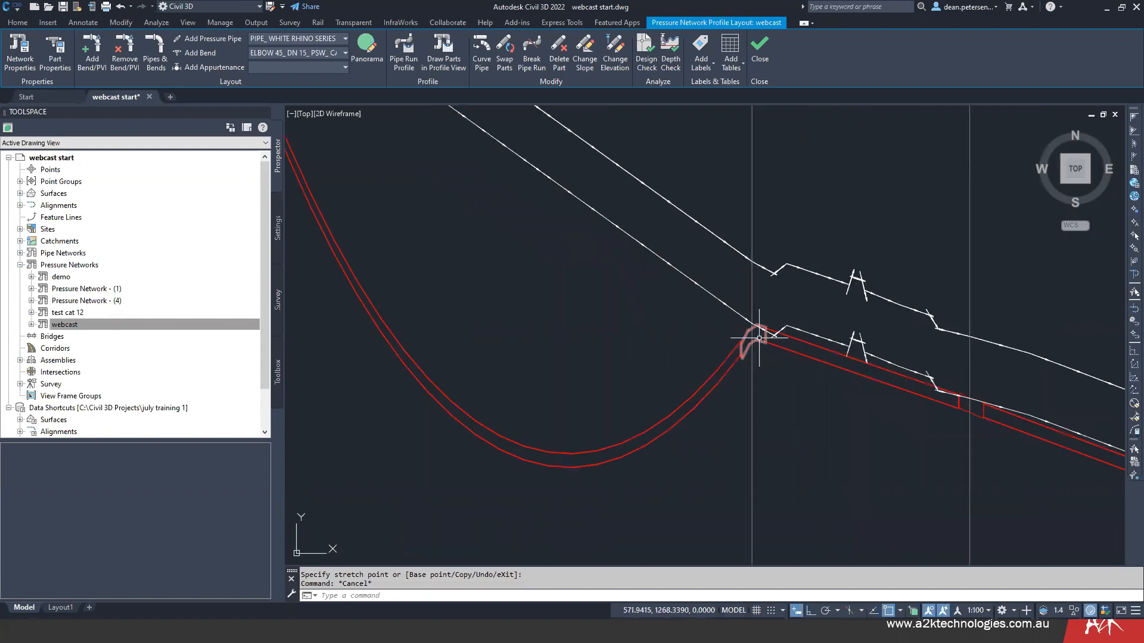
middle_drag(664, 304, 876, 449)
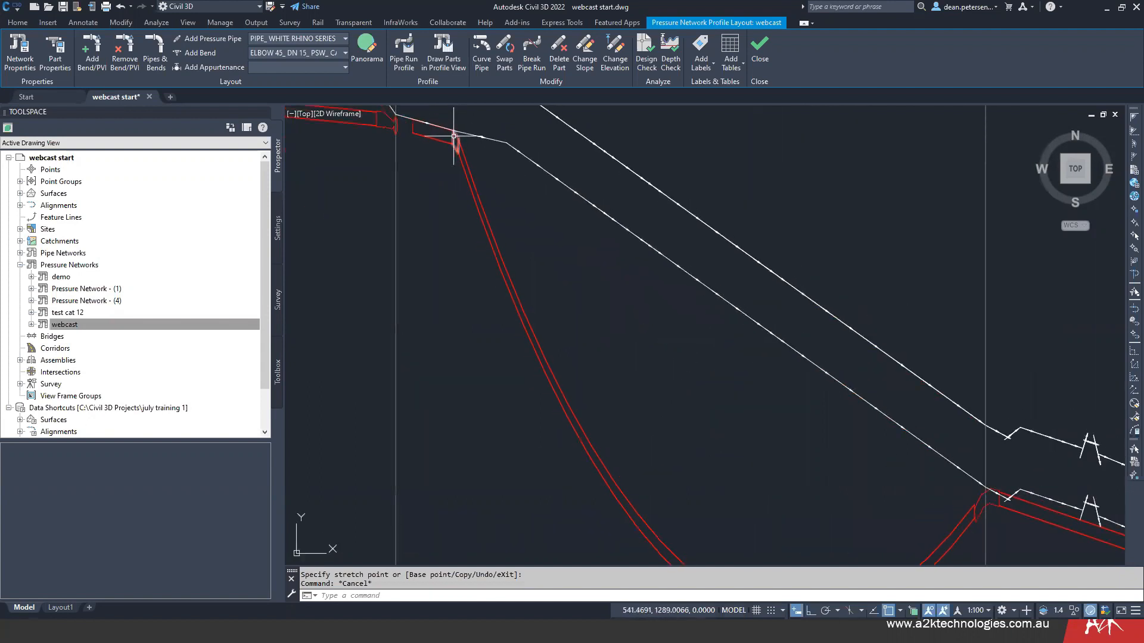
scroll(480, 334, down, 7)
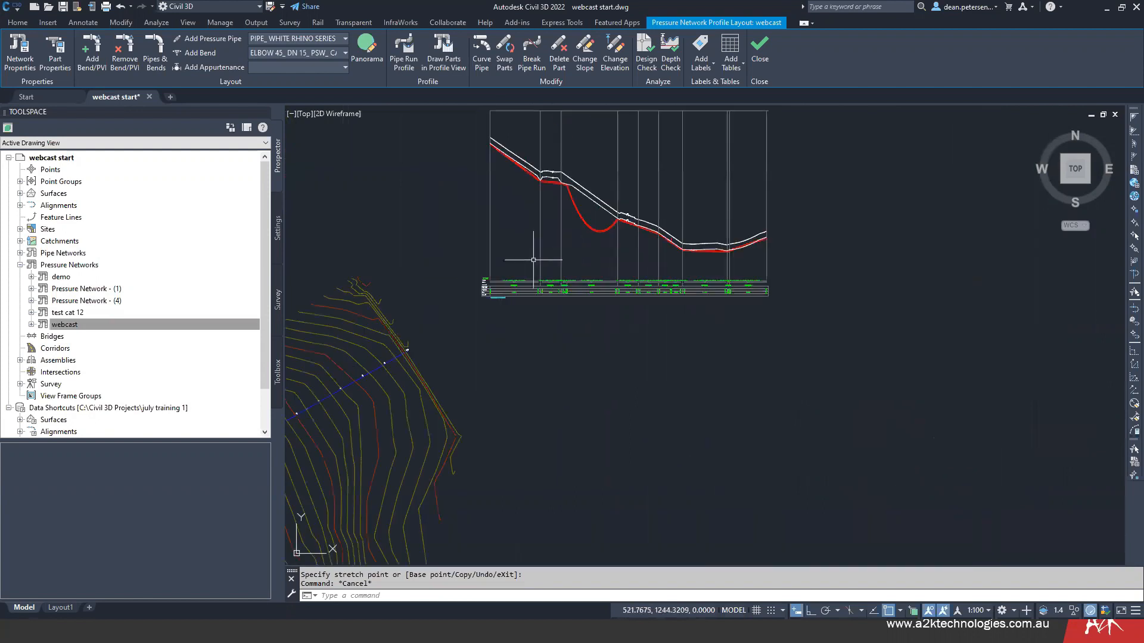
middle_drag(533, 259, 684, 220)
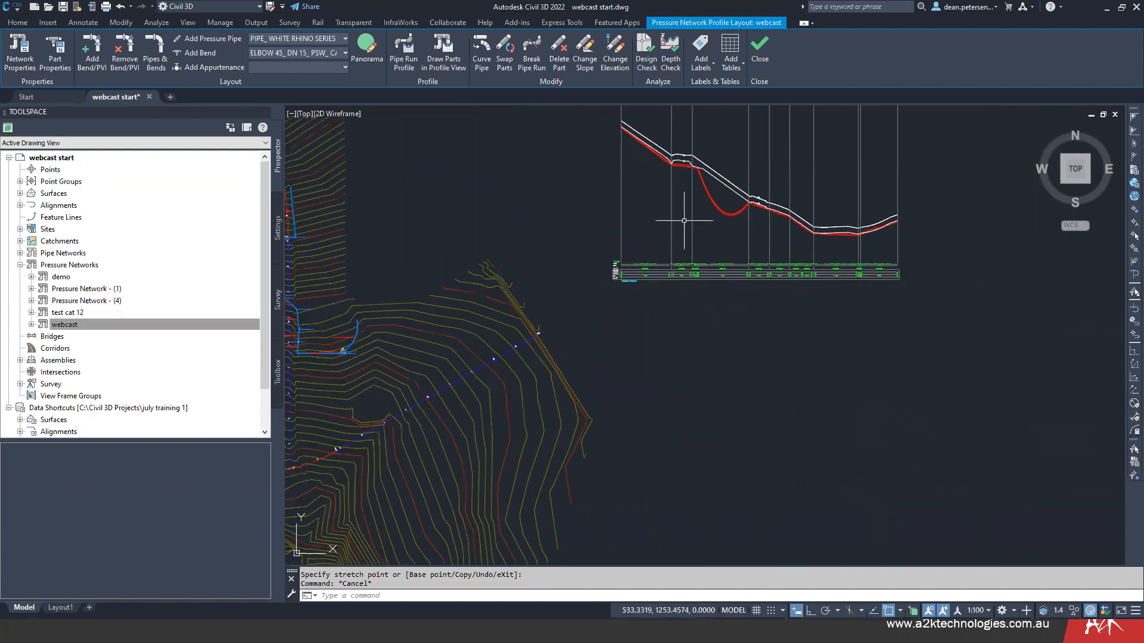
scroll(695, 162, up, 2)
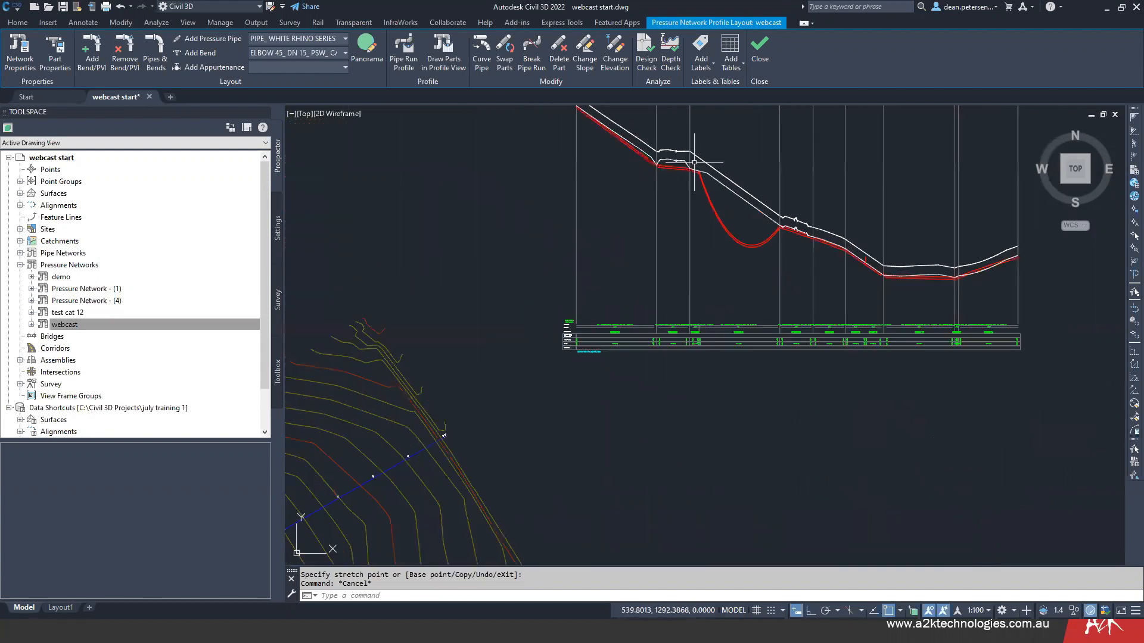
scroll(694, 162, up, 2)
scroll(746, 300, down, 2)
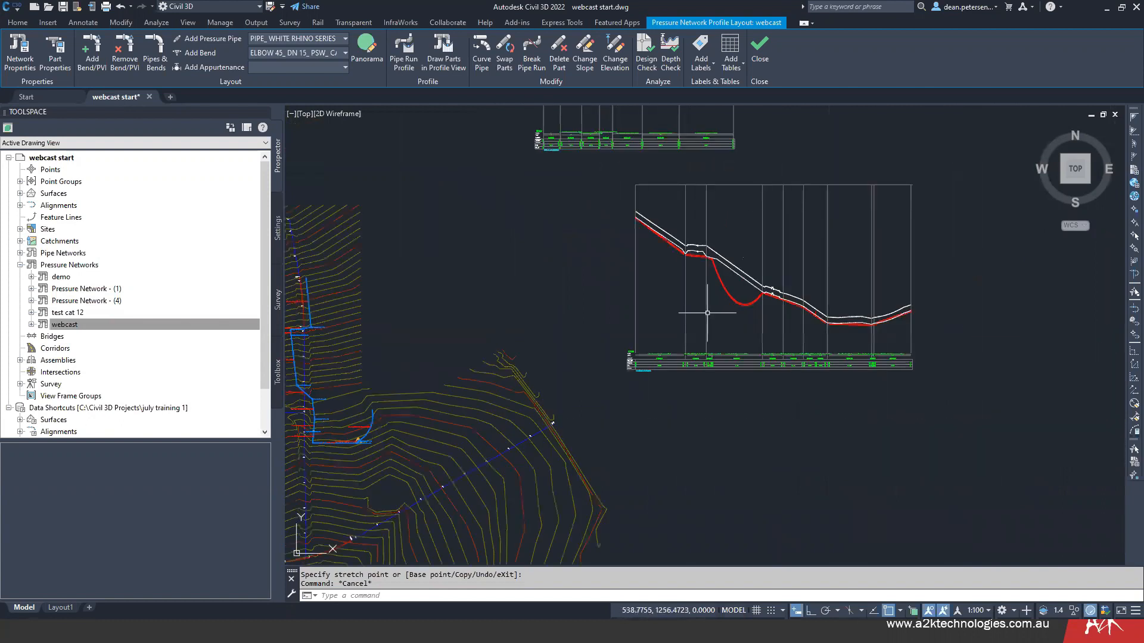
- Select the webcast network parts around the sagging pipe in plan and open them in the Object Viewer
scroll(707, 313, down, 2)
mouse_move(531, 449)
middle_down()
mouse_move(733, 249)
mouse_move(729, 472)
middle_up()
scroll(624, 309, up, 2)
scroll(688, 492, up, 1)
click(632, 289)
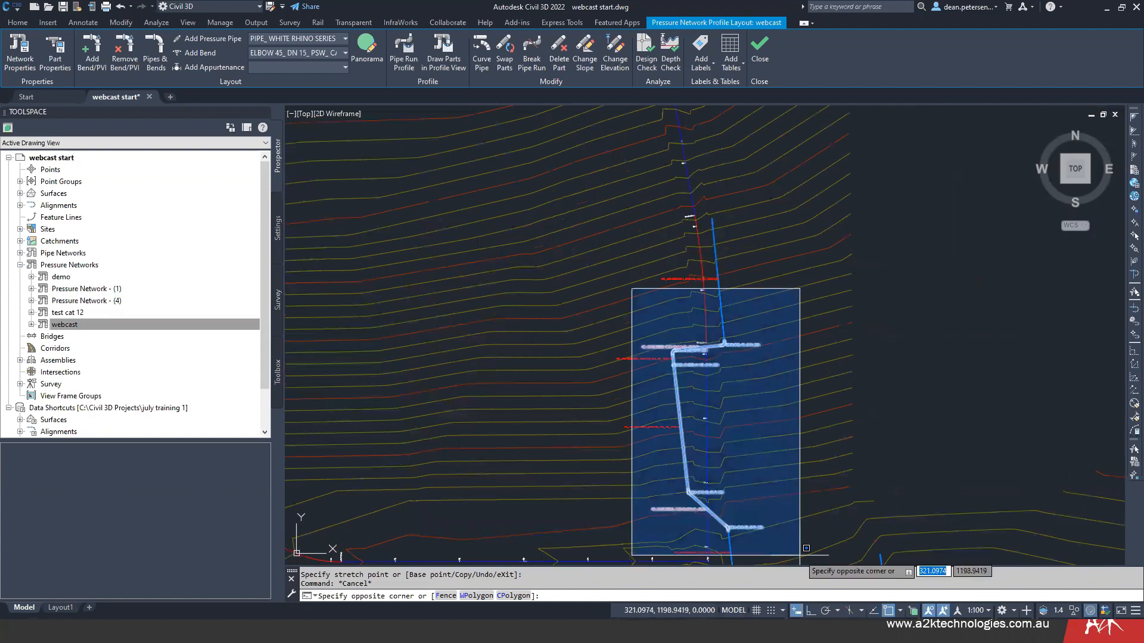
click(806, 548)
right_click(892, 345)
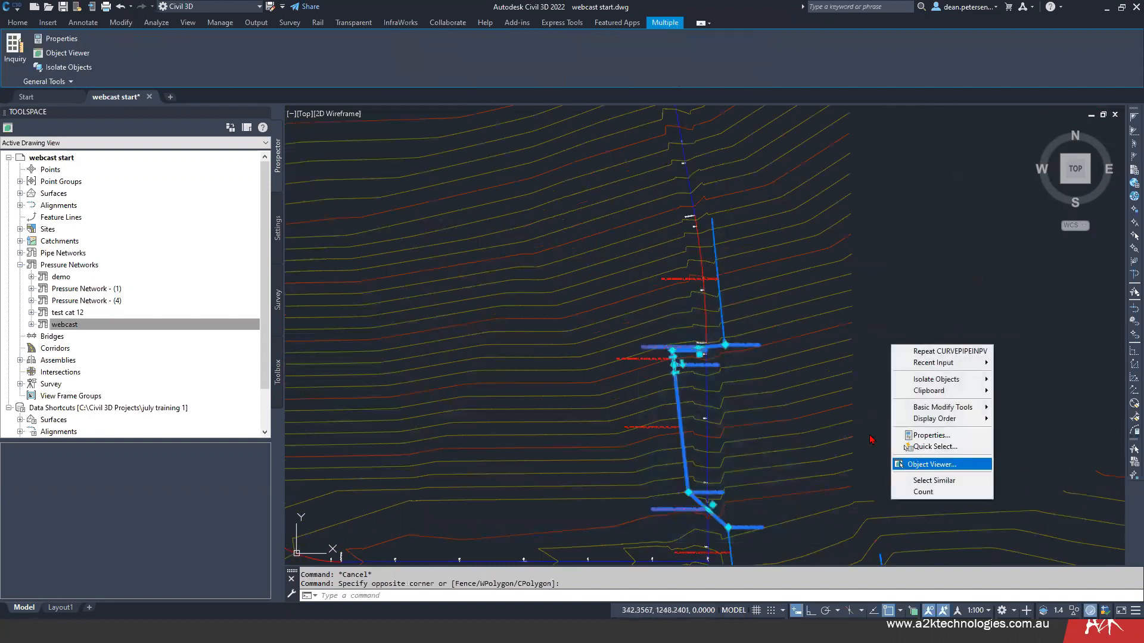
- Orbit the selected pipes to a side view, inspect the curved pipe's sag close up in 3D, and close the viewer
mouse_move(608, 396)
mouse_down()
mouse_move(437, 376)
mouse_move(712, 338)
mouse_up()
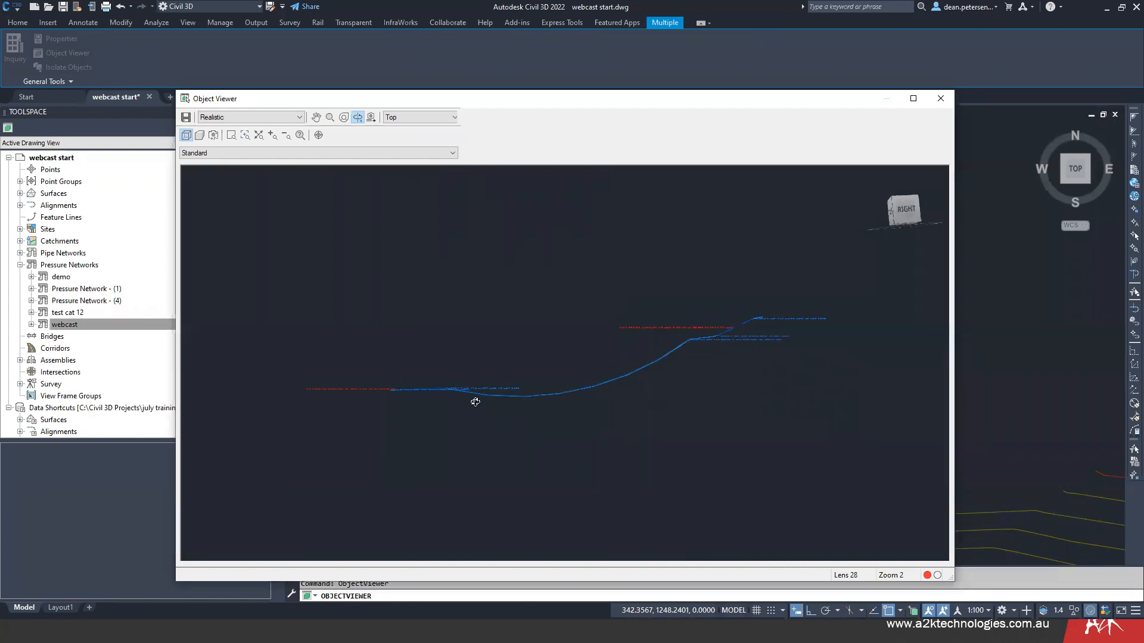
scroll(548, 417, up, 3)
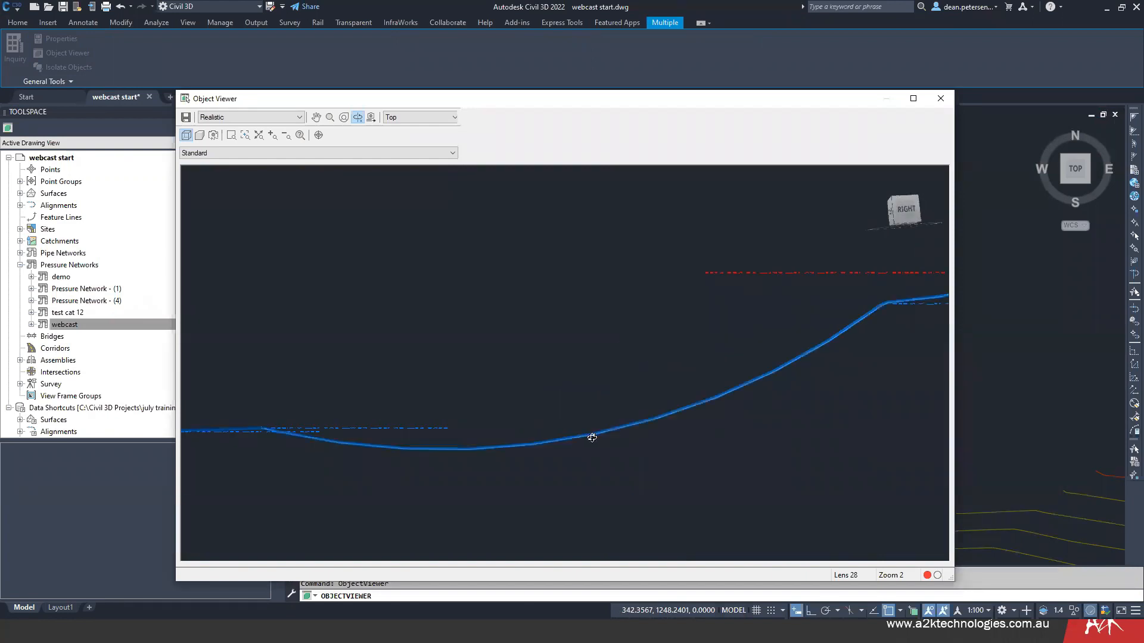
middle_drag(862, 341, 694, 362)
scroll(703, 339, up, 2)
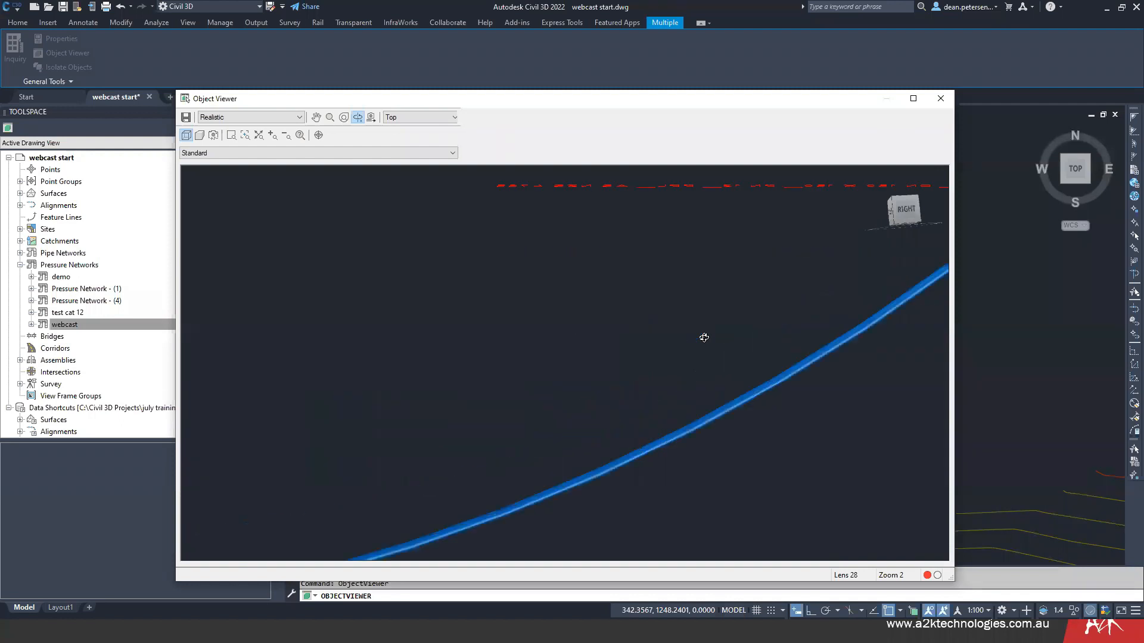
scroll(690, 350, down, 1)
drag(548, 342, 500, 334)
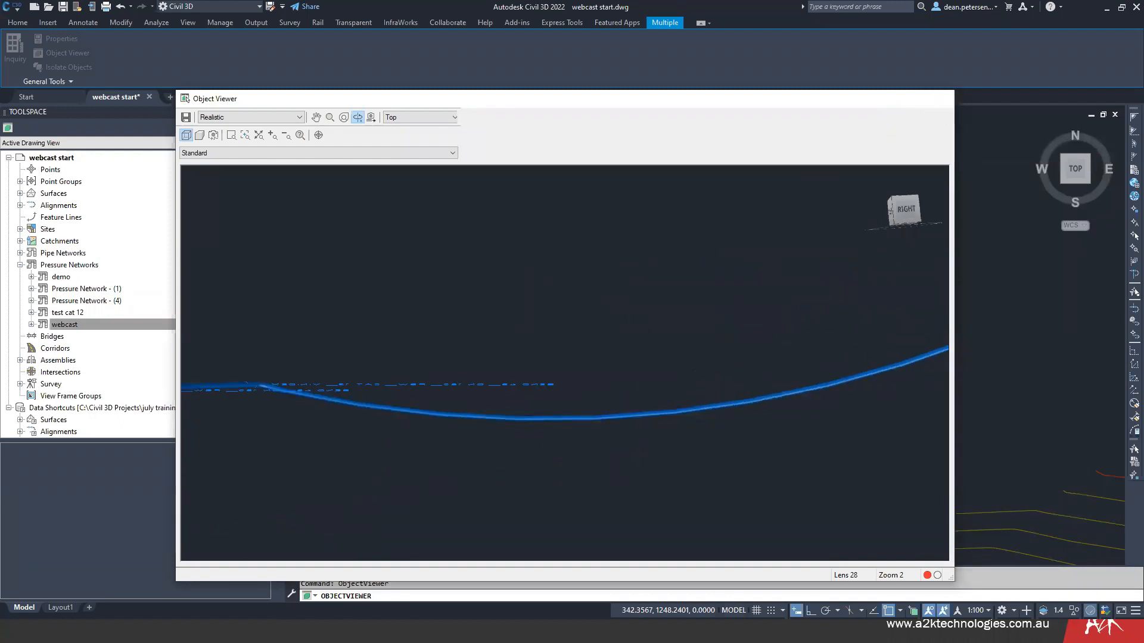
key(Escape)
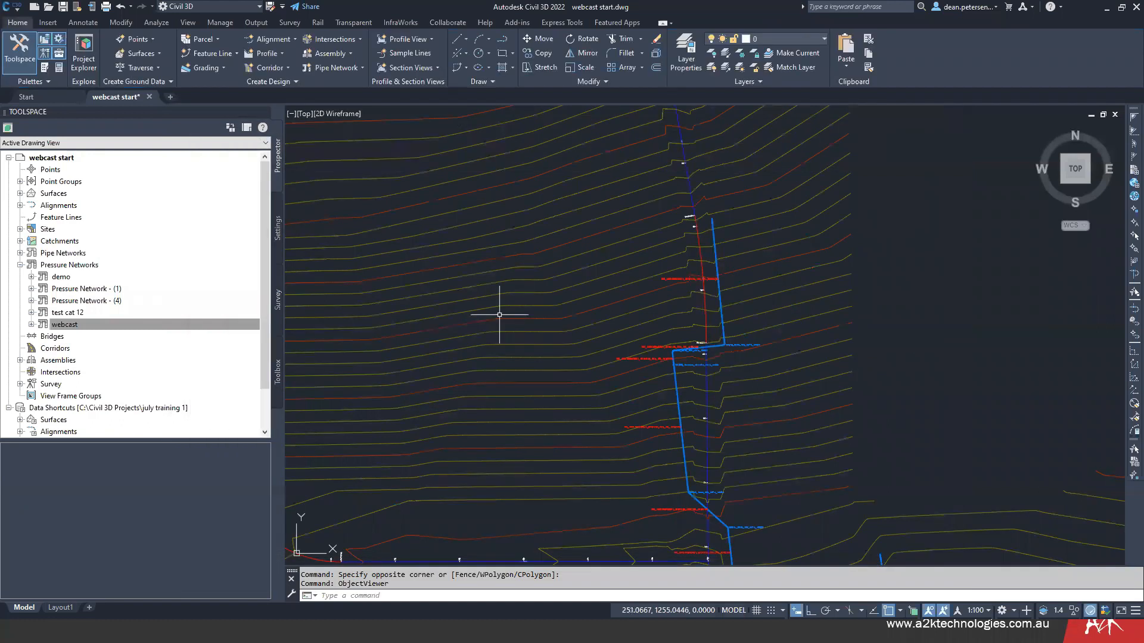
- Switch from the drawing to the PowerPoint slide show
scroll(438, 351, down, 5)
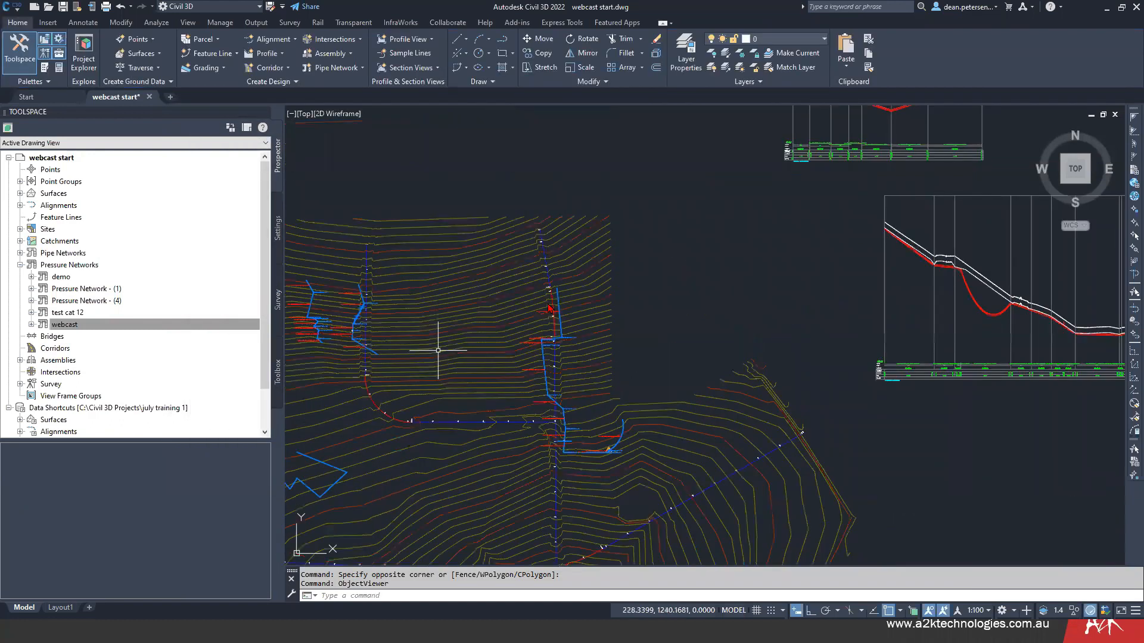
scroll(438, 350, up, 2)
key(alt+Tab)
key(alt+Tab)
key(alt+Tab)
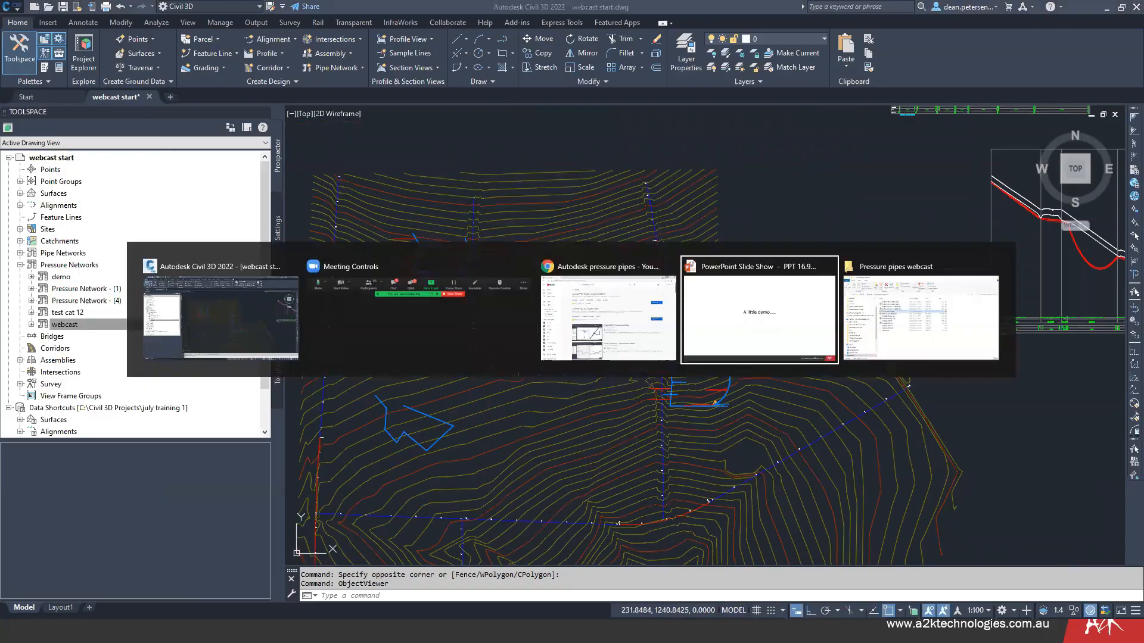